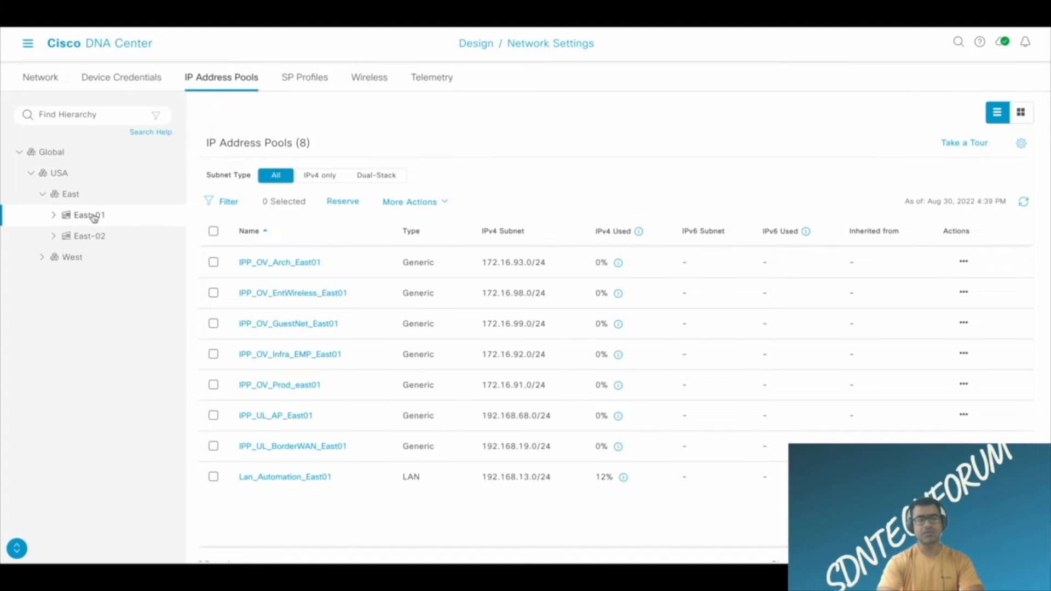
Go from the East-01 IP address pools to the SD-Access Fabric Sites provisioning page.
{"action": "left_click_drag", "start_coordinate": [554, 448], "coordinate": [480, 447]}
{"action": "left_click", "coordinate": [676, 172]}
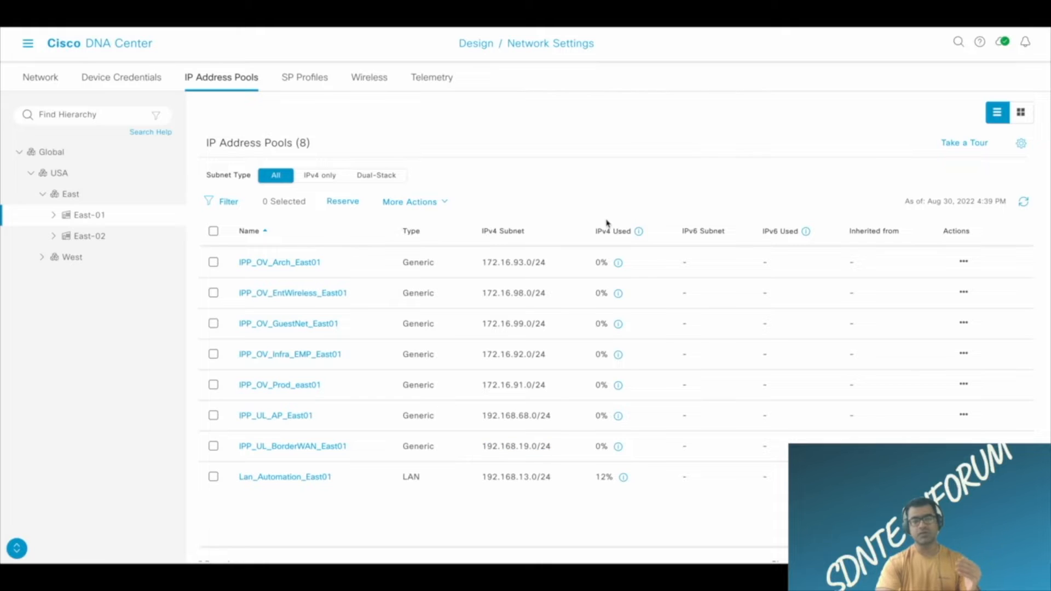
{"action": "left_click", "coordinate": [25, 44]}
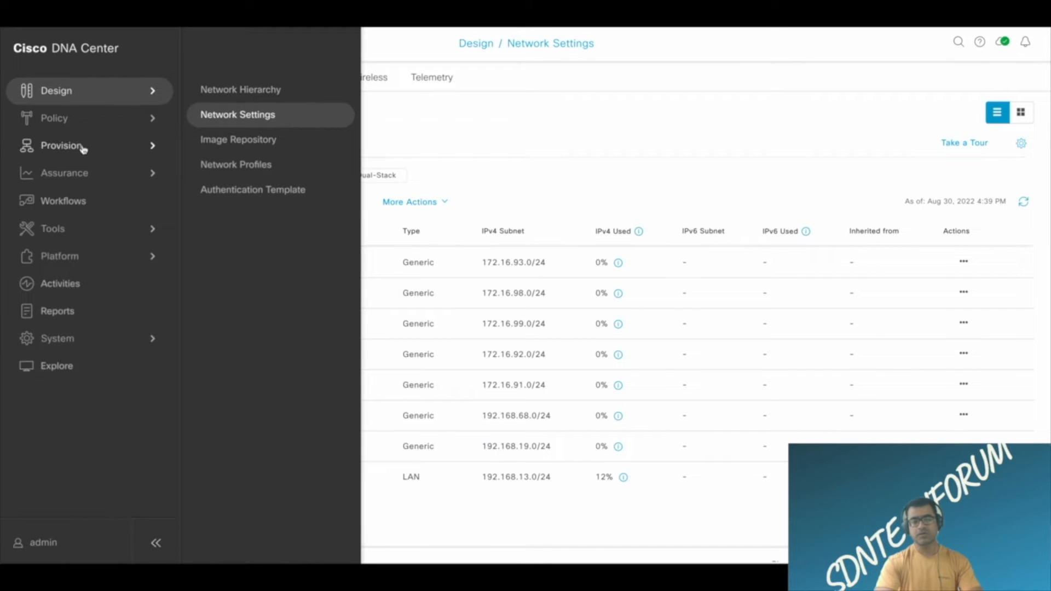
{"action": "mouse_move", "coordinate": [84, 145]}
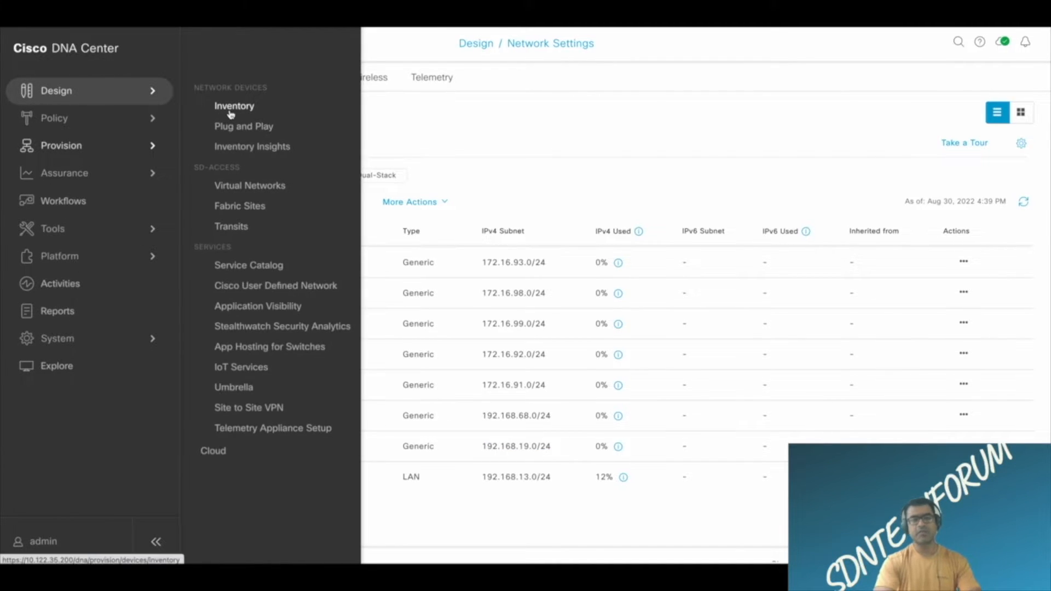
{"action": "left_click", "coordinate": [240, 208]}
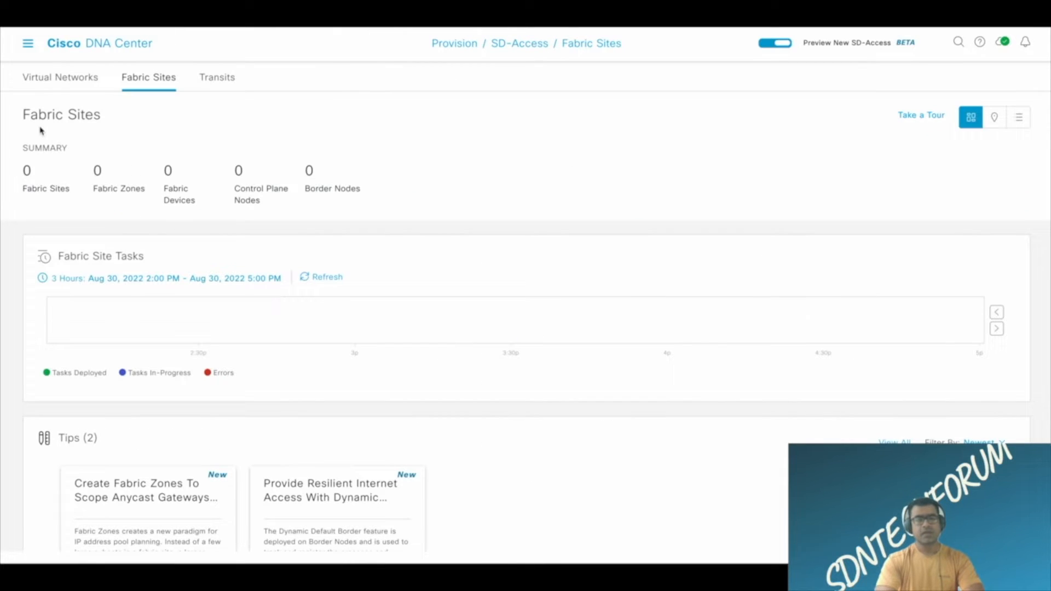
Examine the Fabric Sites overview, including its summary counters, fabric site tasks, tips and workflows.
{"action": "left_click_drag", "start_coordinate": [22, 116], "coordinate": [101, 117]}
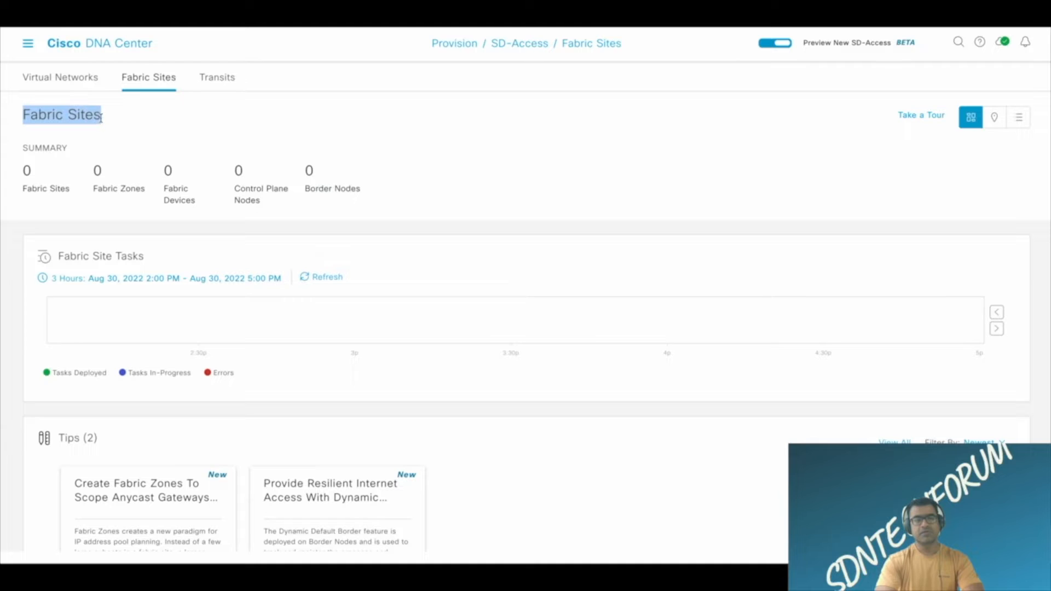
{"action": "left_click_drag", "start_coordinate": [28, 152], "coordinate": [85, 154]}
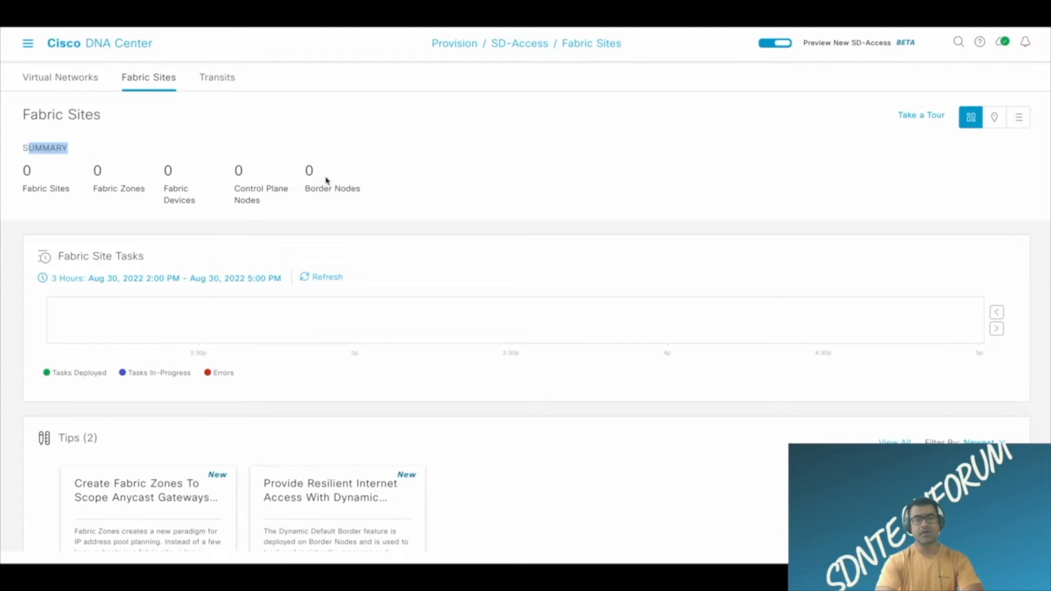
{"action": "scroll", "coordinate": [402, 186], "scroll_direction": "down", "scroll_amount": 2}
{"action": "scroll", "coordinate": [274, 195], "scroll_direction": "up", "scroll_amount": 2}
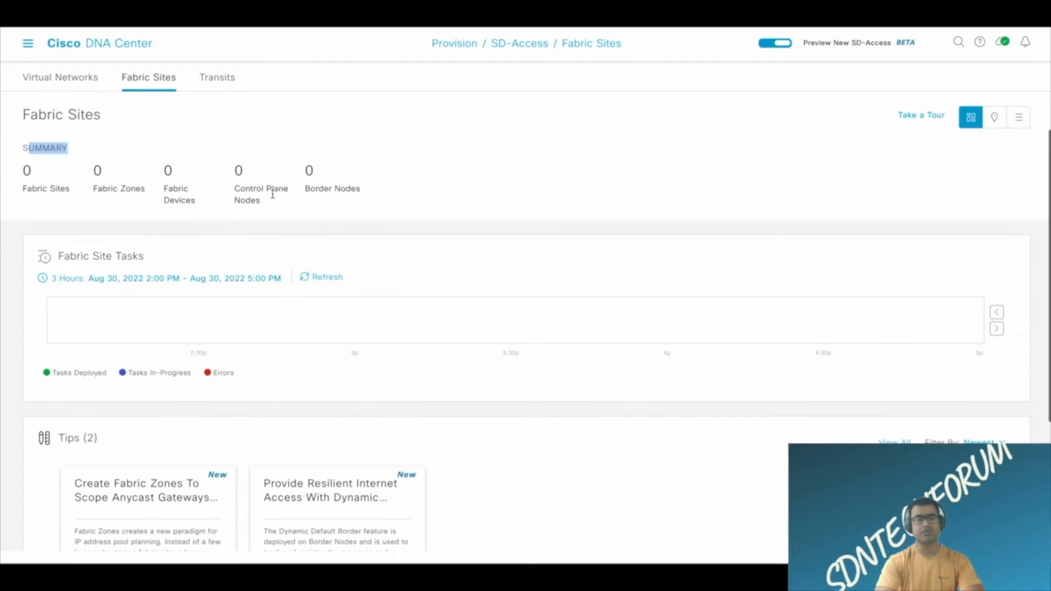
{"action": "left_click_drag", "start_coordinate": [185, 176], "coordinate": [142, 173]}
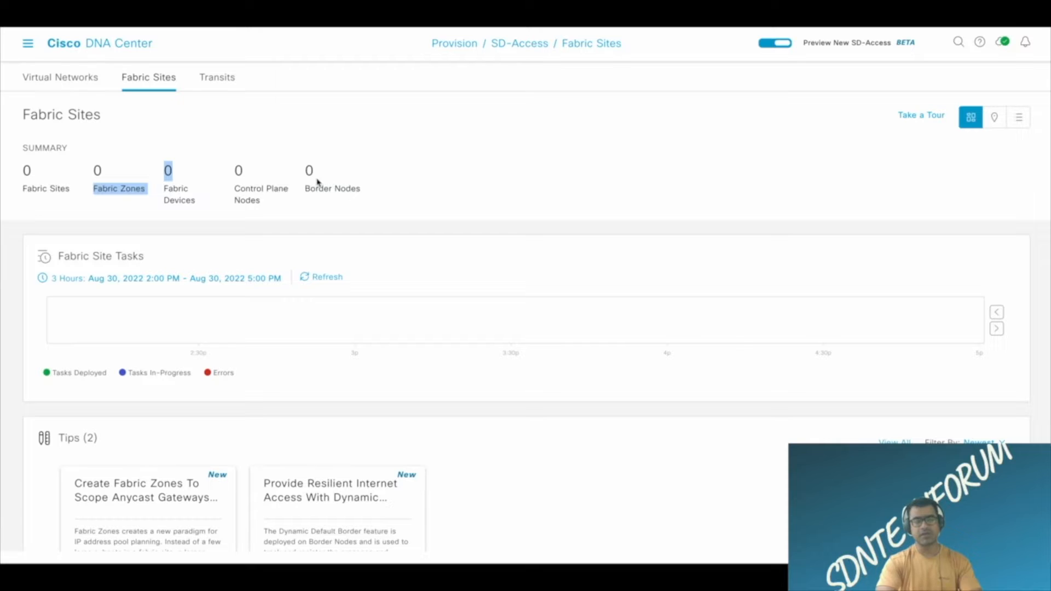
{"action": "left_click_drag", "start_coordinate": [318, 182], "coordinate": [286, 179]}
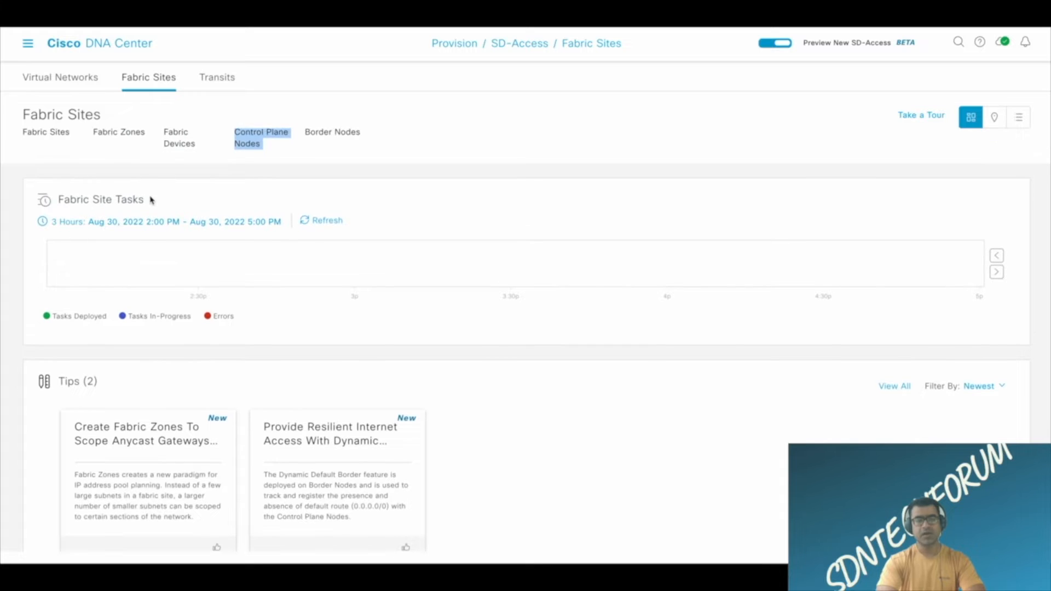
{"action": "left_click_drag", "start_coordinate": [145, 200], "coordinate": [82, 198]}
{"action": "scroll", "coordinate": [249, 252], "scroll_direction": "down", "scroll_amount": 4}
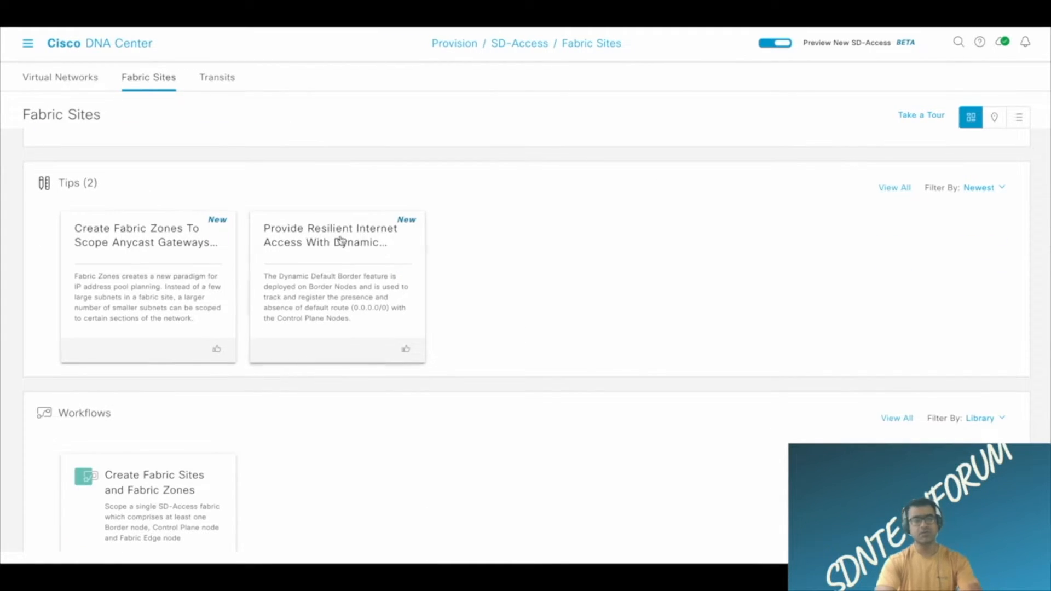
{"action": "scroll", "coordinate": [339, 241], "scroll_direction": "up", "scroll_amount": 5}
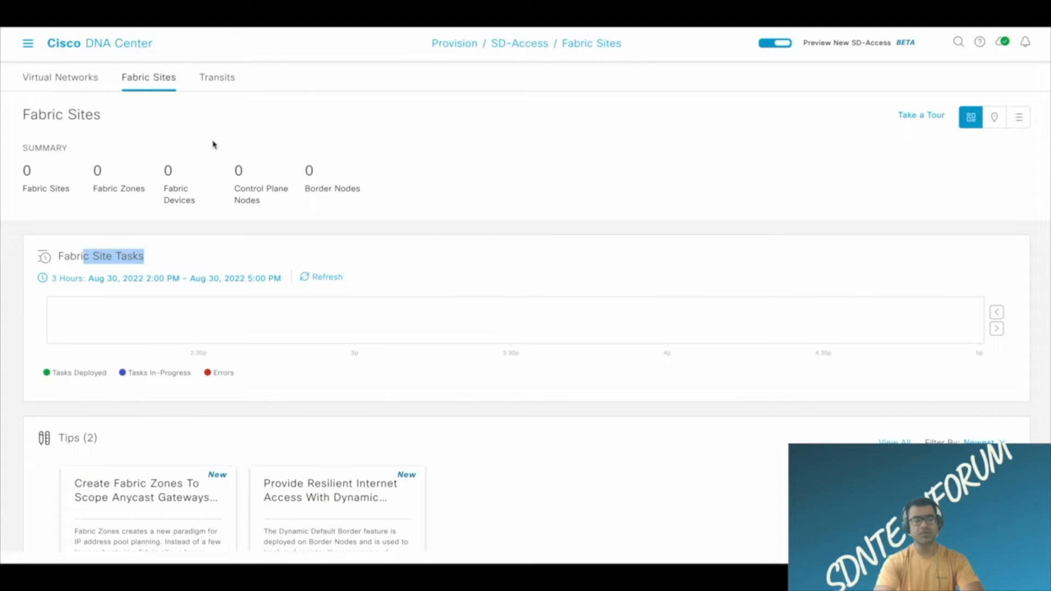
Review the Virtual Networks overview with its tips and workflows, and return to the Fabric Sites overview.
{"action": "left_click", "coordinate": [78, 84]}
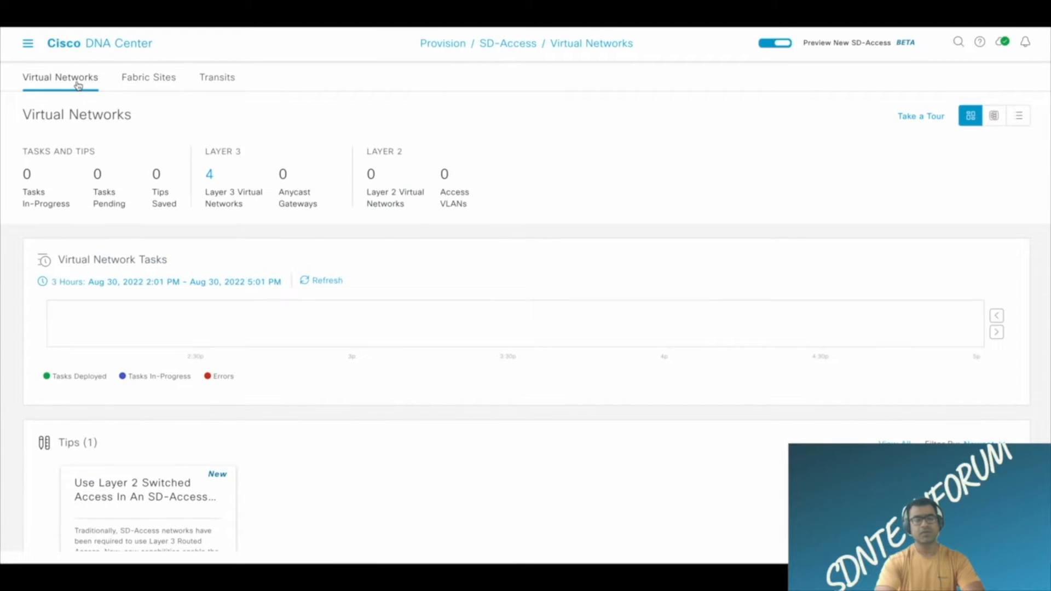
{"action": "scroll", "coordinate": [400, 240], "scroll_direction": "down", "scroll_amount": 5}
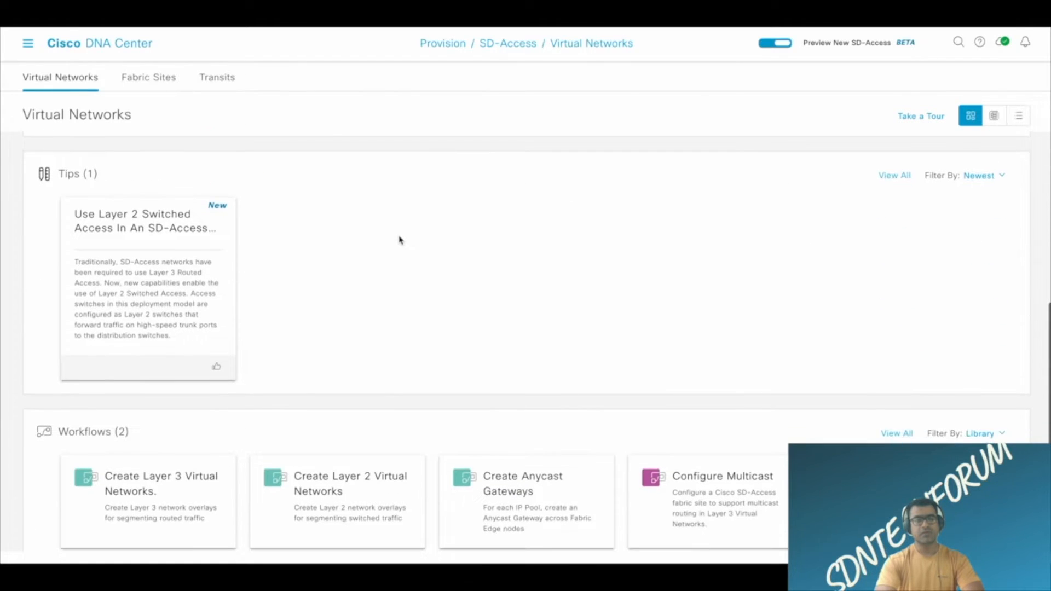
{"action": "scroll", "coordinate": [399, 240], "scroll_direction": "up", "scroll_amount": 5}
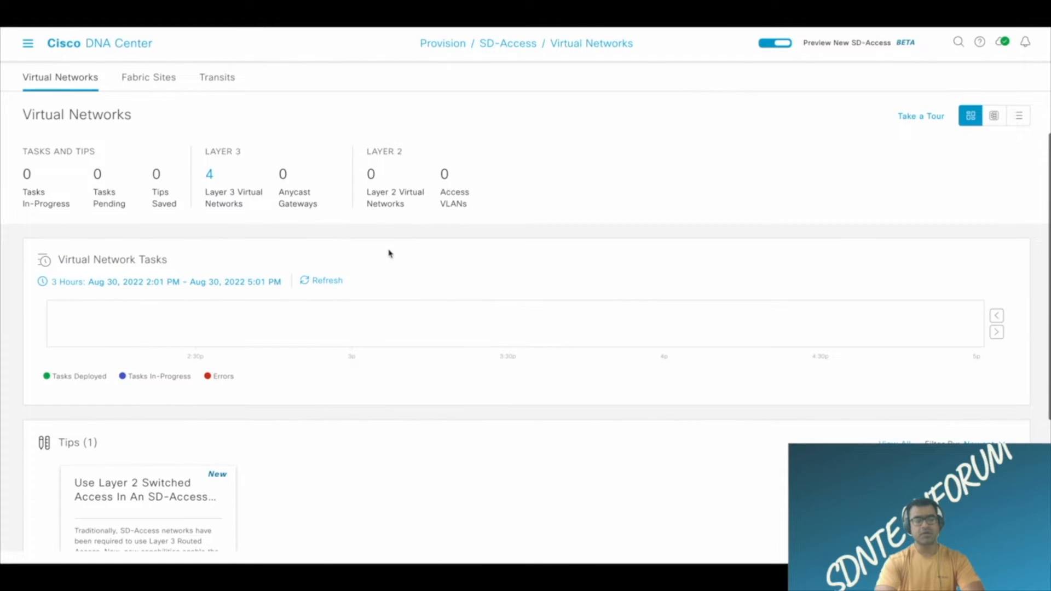
{"action": "left_click", "coordinate": [149, 84]}
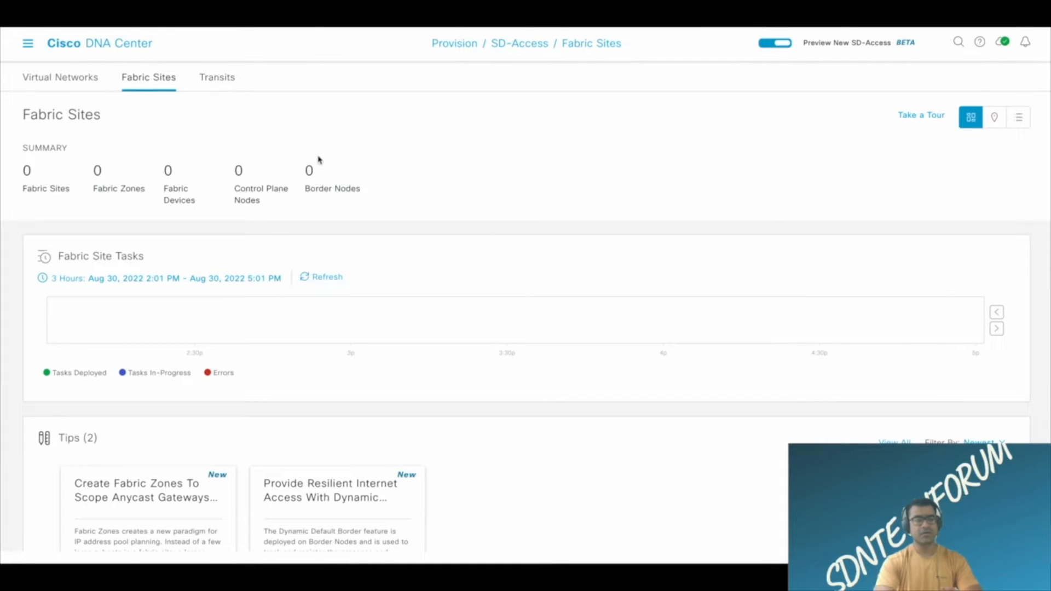
{"action": "scroll", "coordinate": [330, 163], "scroll_direction": "down", "scroll_amount": 2}
{"action": "scroll", "coordinate": [331, 163], "scroll_direction": "down", "scroll_amount": 6}
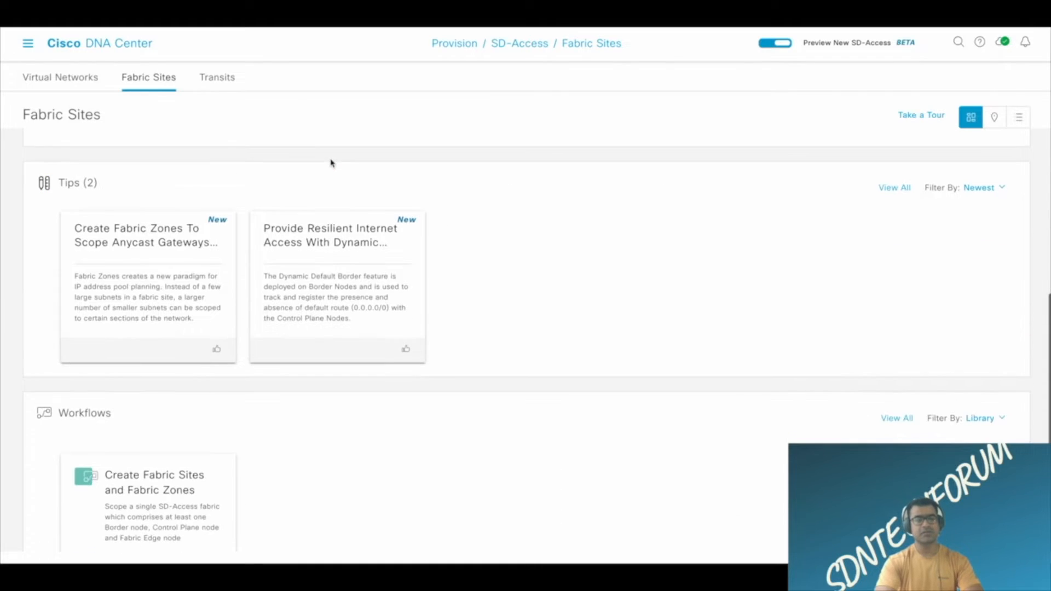
Open the SD-Access Transits page, go through its complete guided tour and review the transit type summary.
{"action": "left_click", "coordinate": [215, 83]}
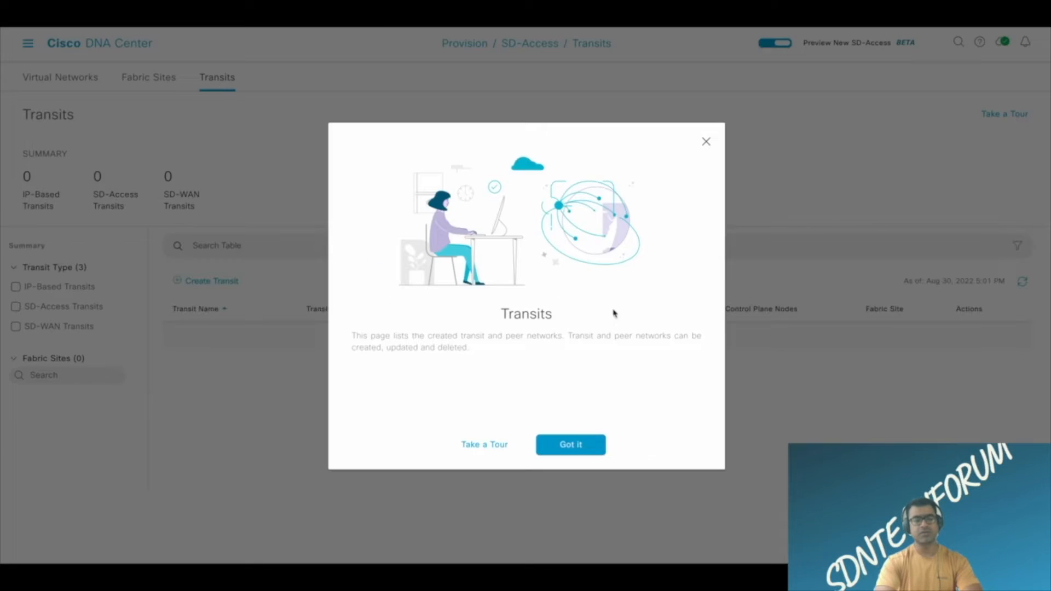
{"action": "left_click", "coordinate": [481, 447]}
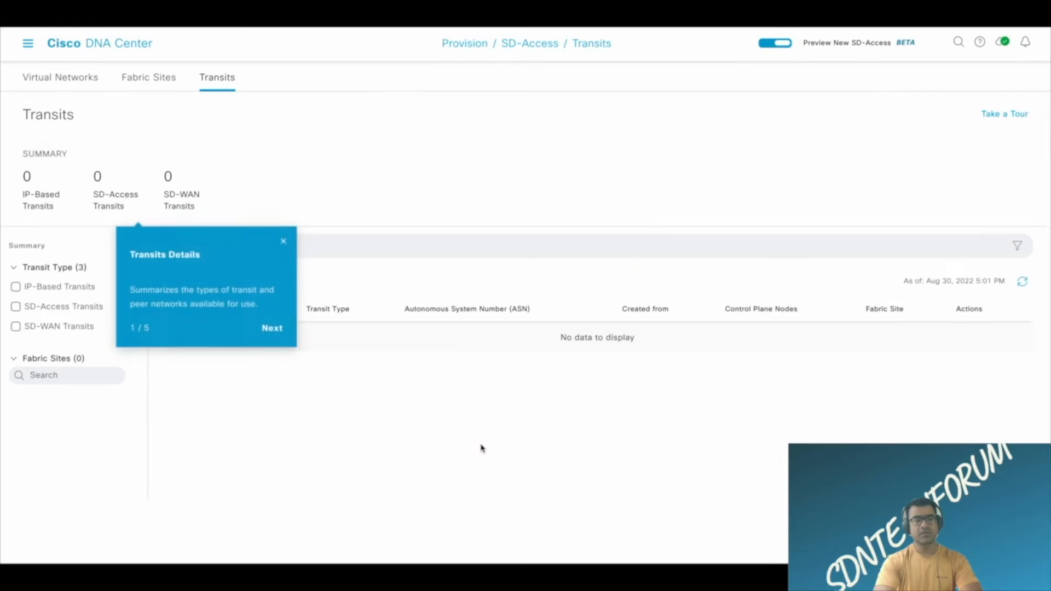
{"action": "left_click", "coordinate": [276, 327]}
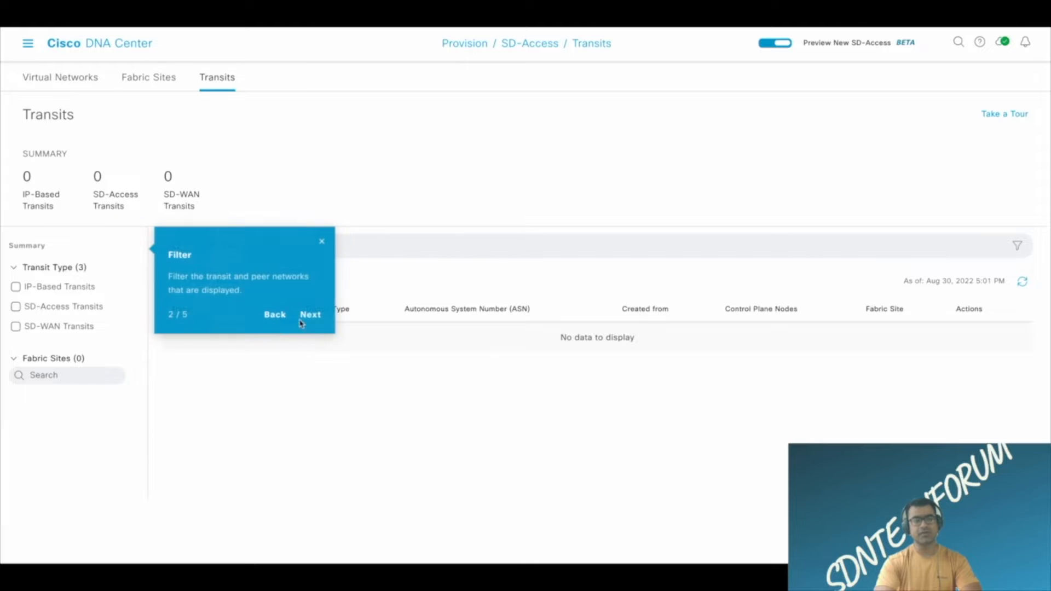
{"action": "left_click", "coordinate": [310, 318]}
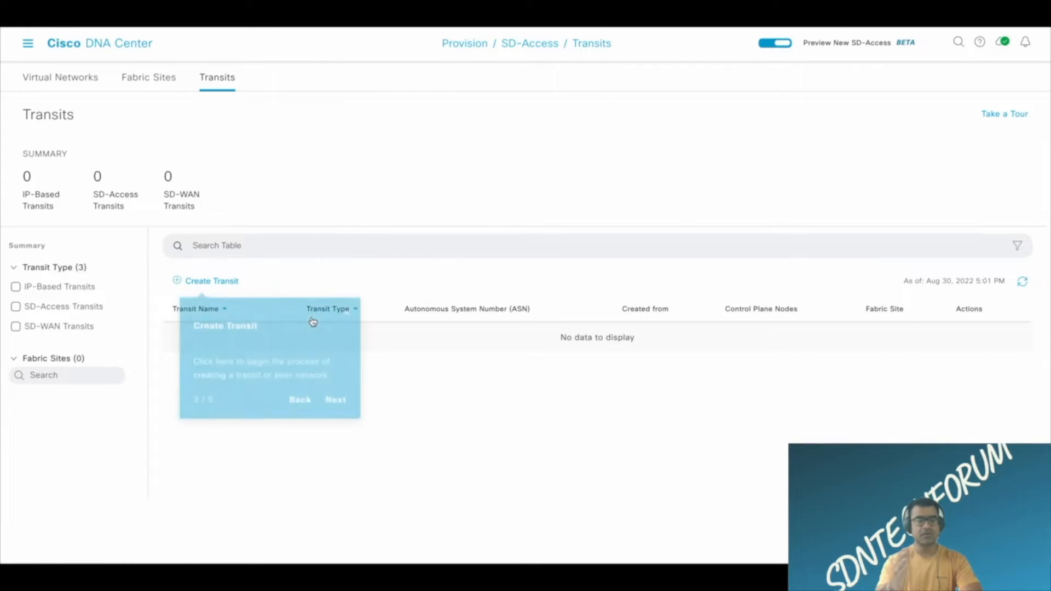
{"action": "left_click", "coordinate": [340, 397]}
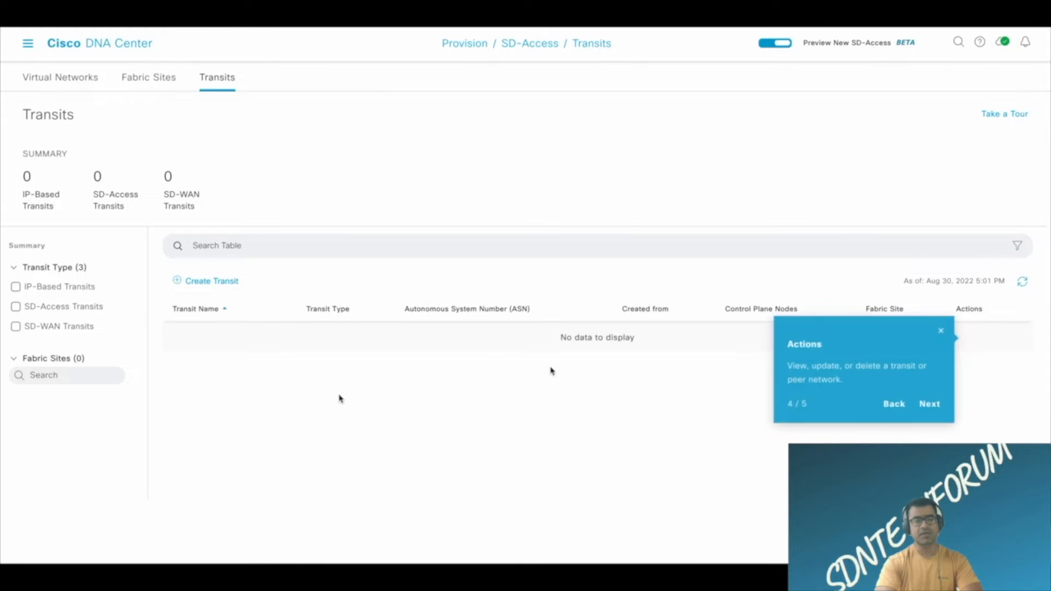
{"action": "left_click", "coordinate": [936, 408]}
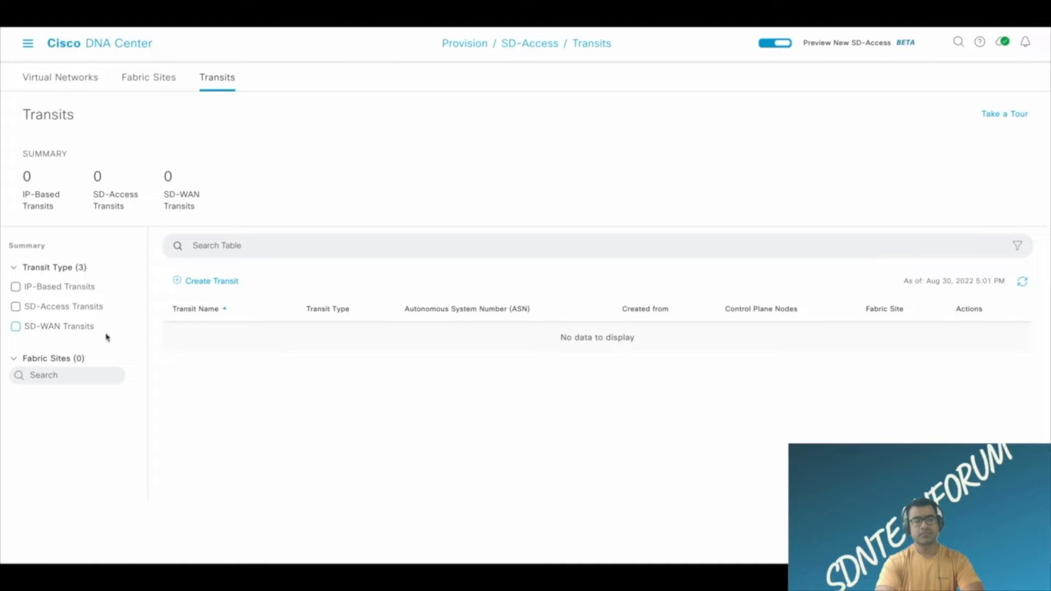
{"action": "left_click_drag", "start_coordinate": [22, 173], "coordinate": [220, 212]}
{"action": "left_click", "coordinate": [213, 103]}
Return to the Fabric Sites overview and look over its tips and the workflow for creating fabric sites and zones.
{"action": "left_click", "coordinate": [165, 83]}
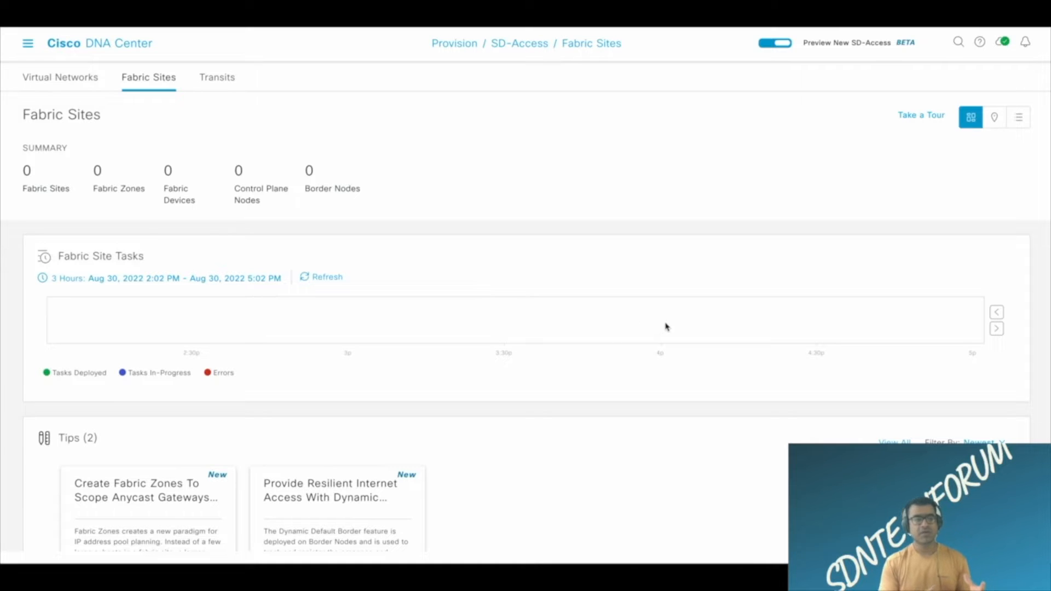
{"action": "scroll", "coordinate": [673, 324], "scroll_direction": "down", "scroll_amount": 2}
{"action": "scroll", "coordinate": [674, 324], "scroll_direction": "up", "scroll_amount": 2}
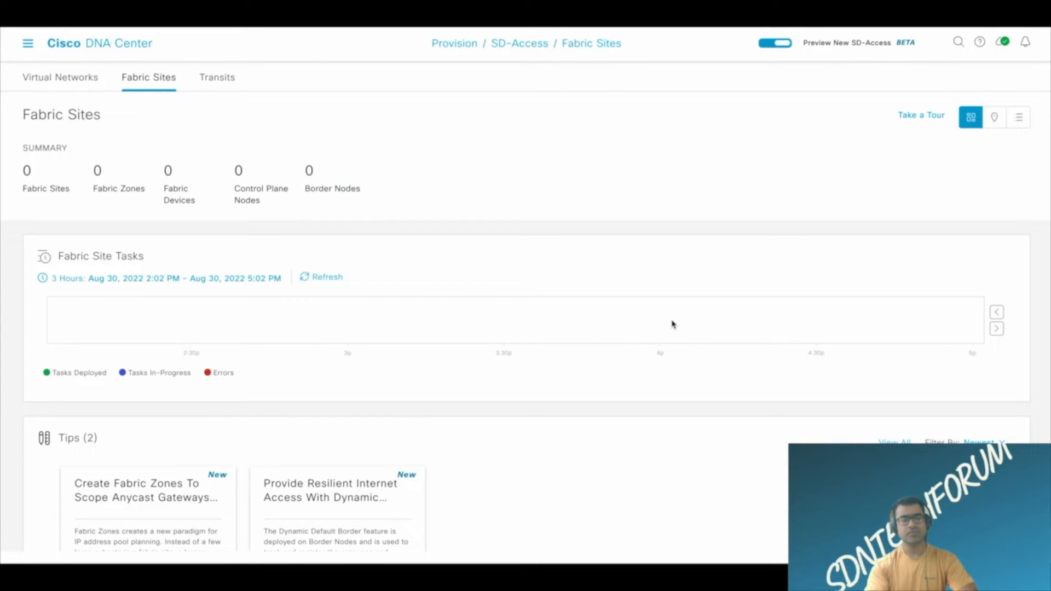
{"action": "scroll", "coordinate": [674, 324], "scroll_direction": "down", "scroll_amount": 3}
{"action": "scroll", "coordinate": [673, 324], "scroll_direction": "down", "scroll_amount": 2}
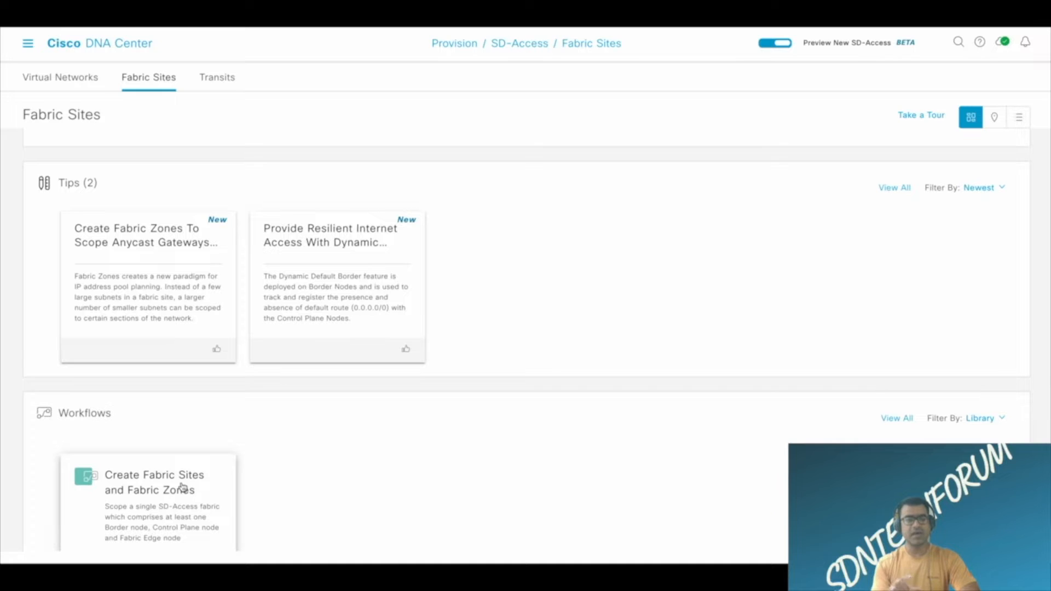
{"action": "scroll", "coordinate": [253, 422], "scroll_direction": "up", "scroll_amount": 5}
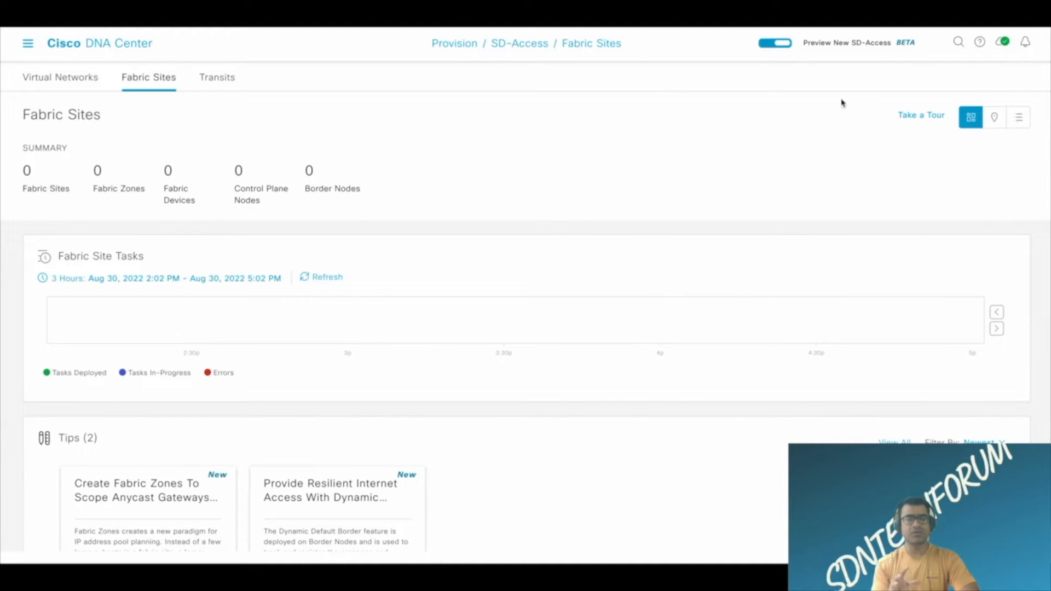
Compare the list, map and dashboard views of the Fabric Sites page.
{"action": "left_click", "coordinate": [1019, 119]}
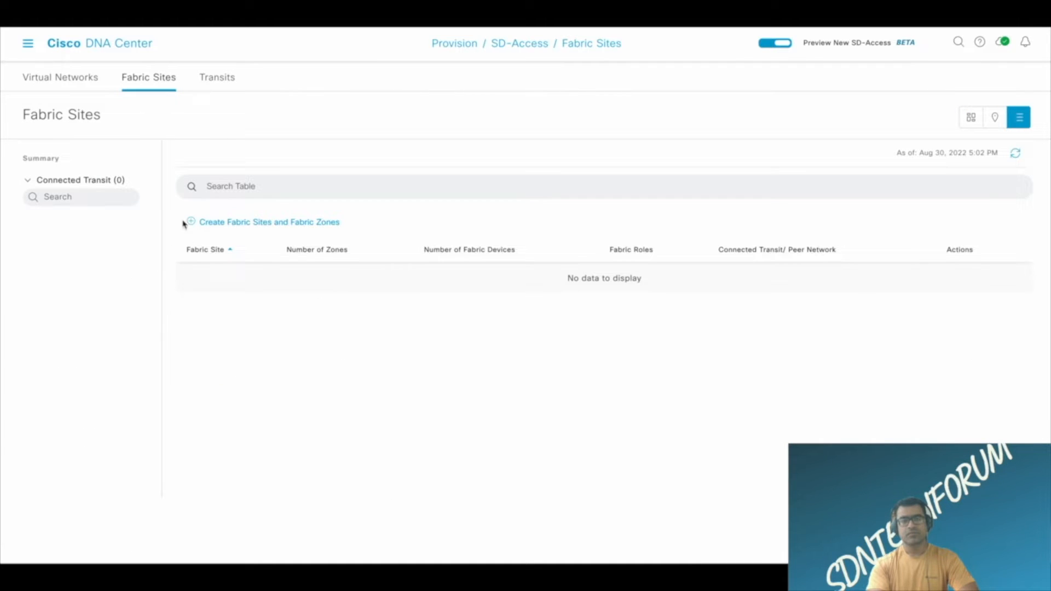
{"action": "left_click", "coordinate": [995, 120]}
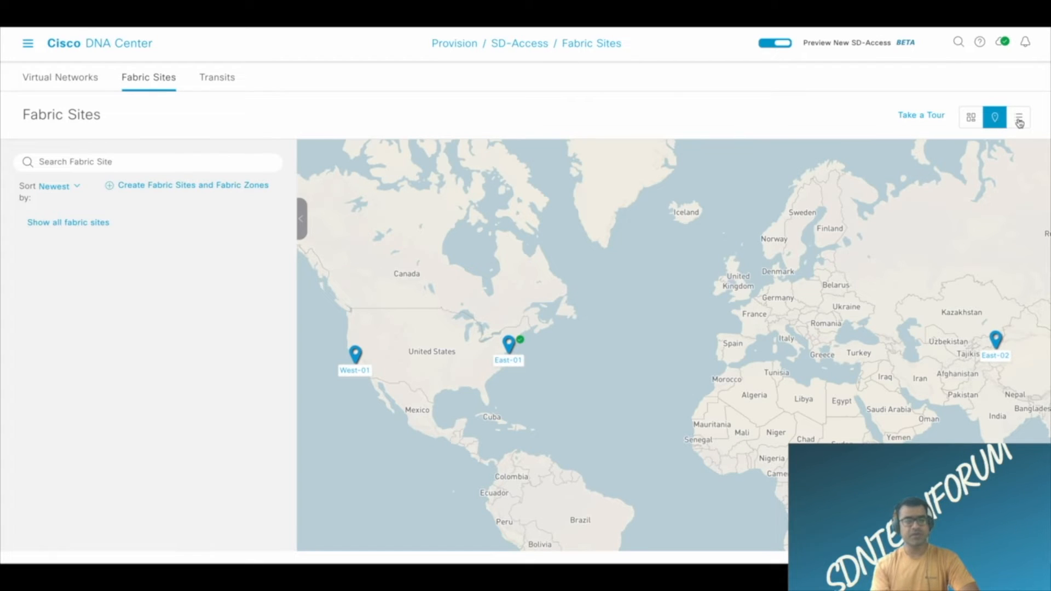
{"action": "left_click", "coordinate": [1019, 120]}
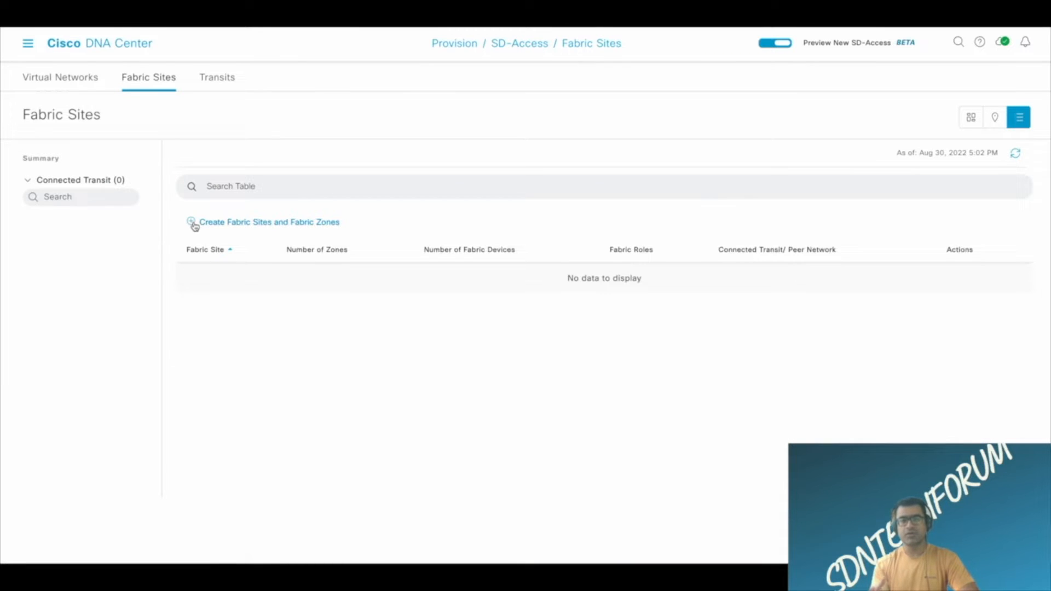
{"action": "left_click", "coordinate": [972, 120]}
{"action": "scroll", "coordinate": [602, 162], "scroll_direction": "down", "scroll_amount": 5}
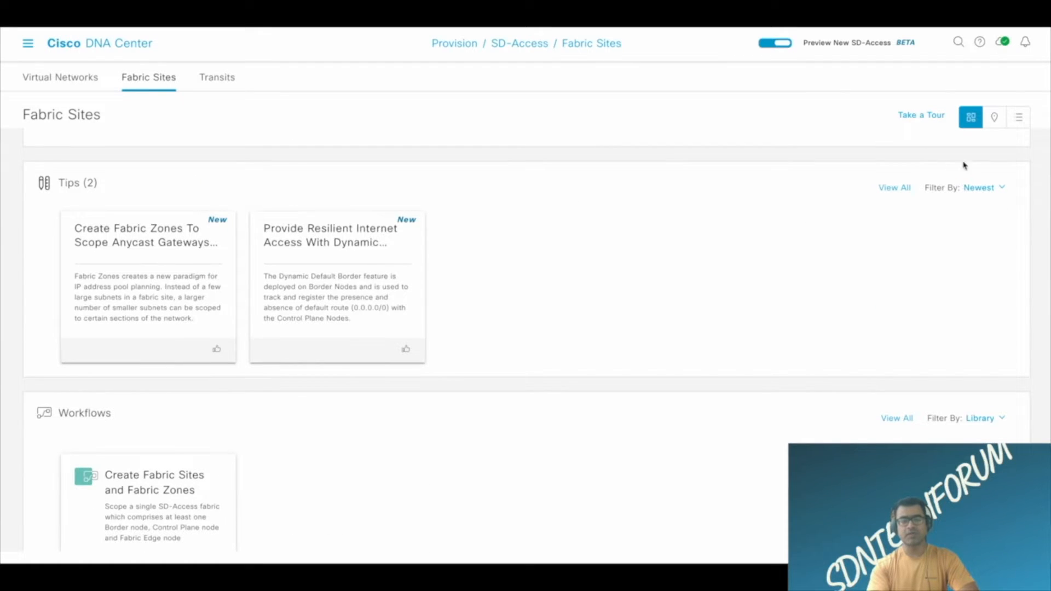
Start creating a fabric site from the Fabric Sites list view and select Global > USA > East > East-01 as its location.
{"action": "left_click", "coordinate": [1019, 119]}
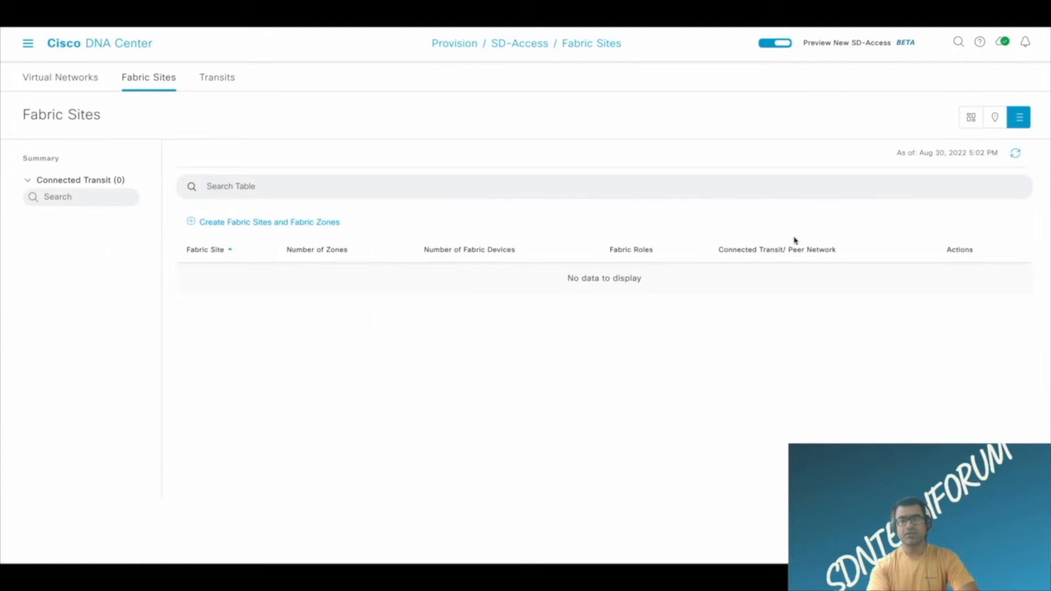
{"action": "left_click", "coordinate": [193, 222]}
{"action": "left_click", "coordinate": [200, 268]}
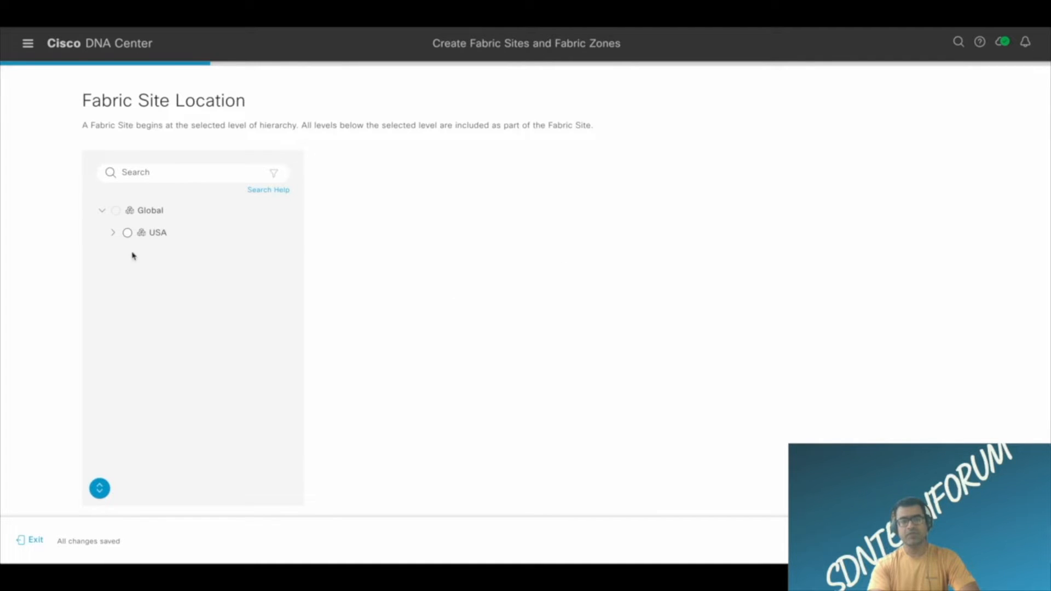
{"action": "left_click", "coordinate": [113, 233]}
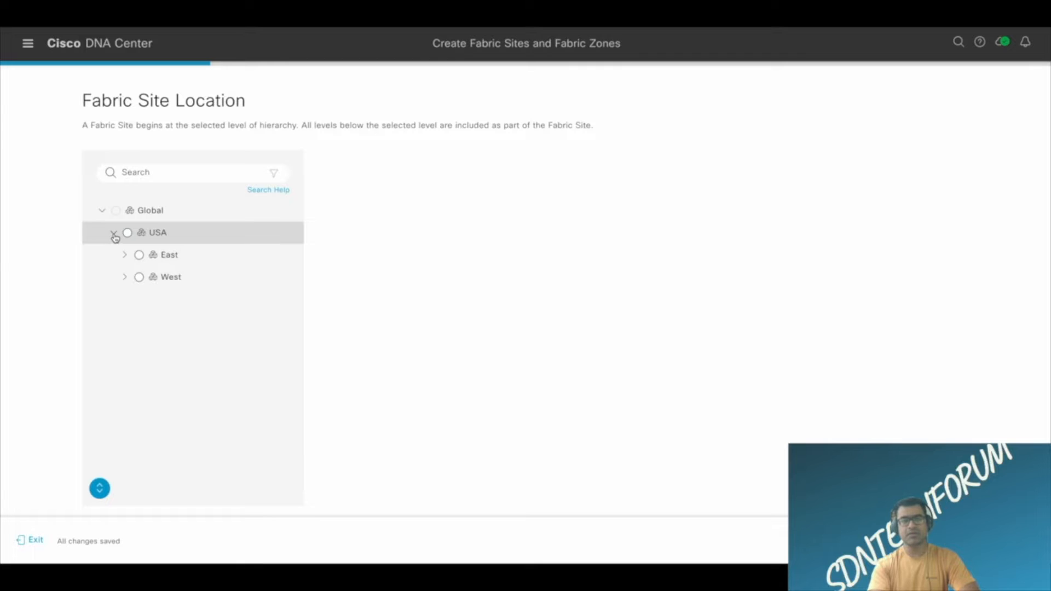
{"action": "left_click", "coordinate": [125, 256]}
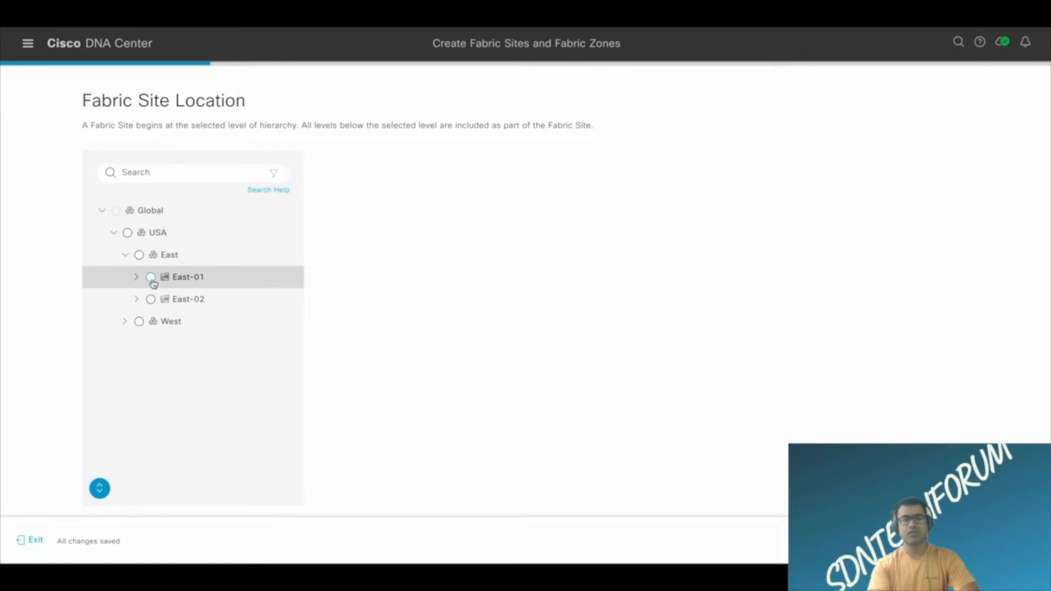
{"action": "left_click", "coordinate": [150, 278]}
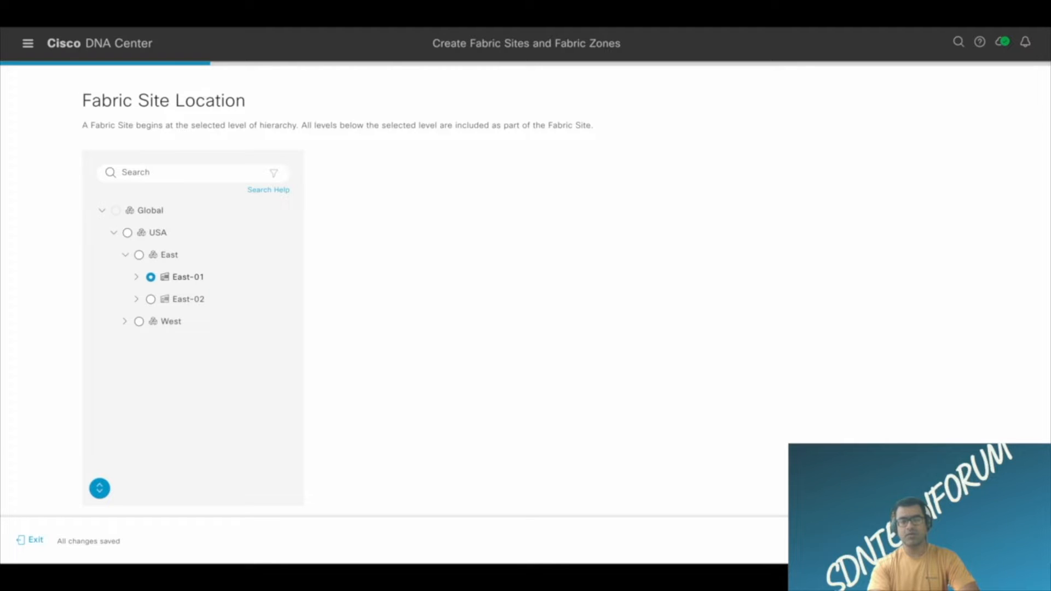
Keep Wired Endpoint Data Collection enabled for the East-01 site and select Closed Authentication as its authentication template.
{"action": "left_click", "coordinate": [1006, 540]}
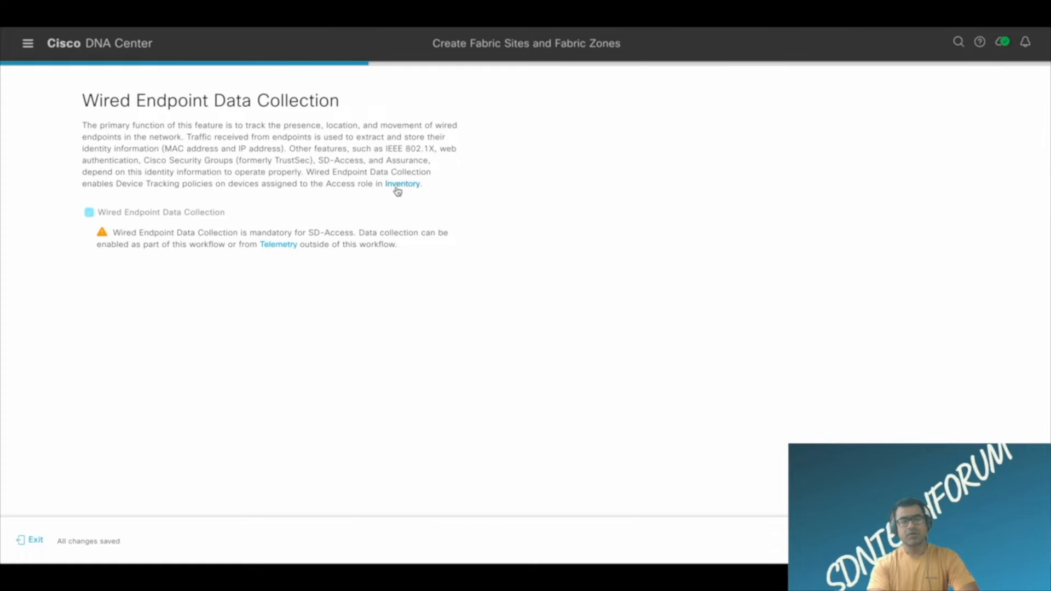
{"action": "left_click_drag", "start_coordinate": [154, 185], "coordinate": [214, 185]}
{"action": "left_click_drag", "start_coordinate": [303, 185], "coordinate": [370, 185]}
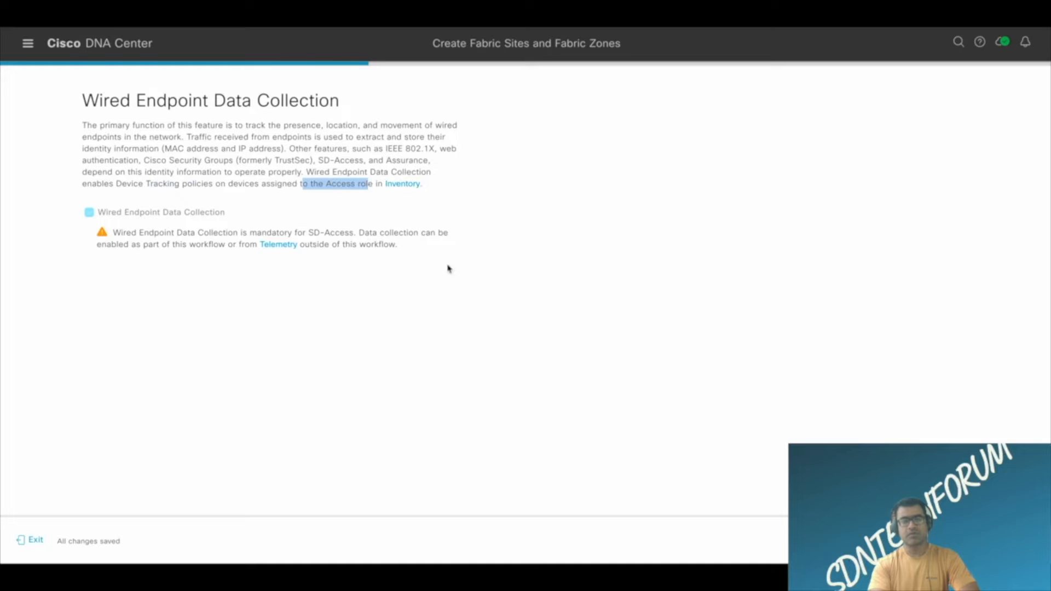
{"action": "left_click", "coordinate": [1007, 540]}
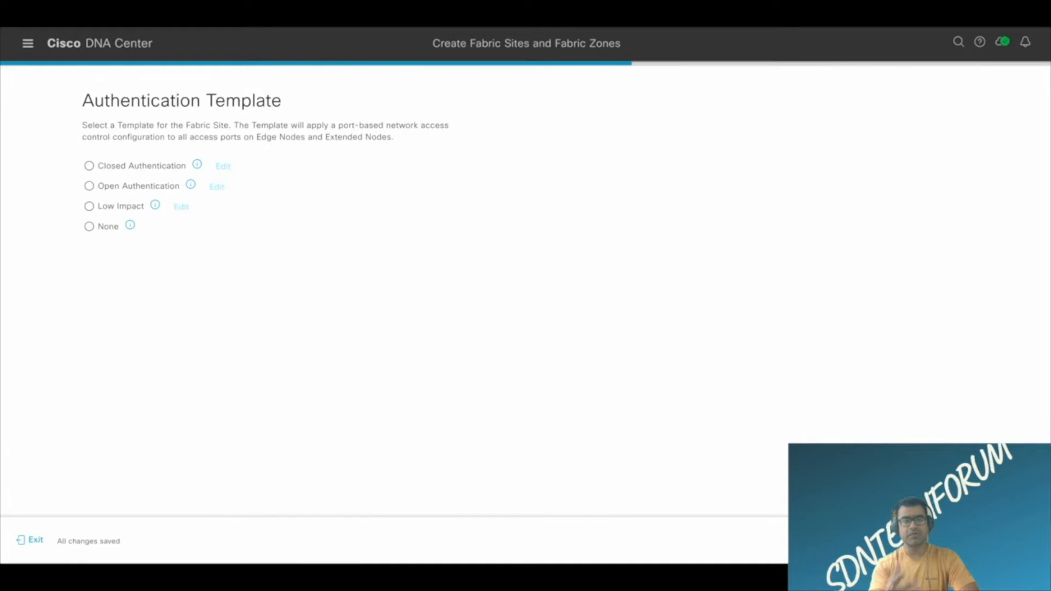
{"action": "left_click", "coordinate": [89, 167]}
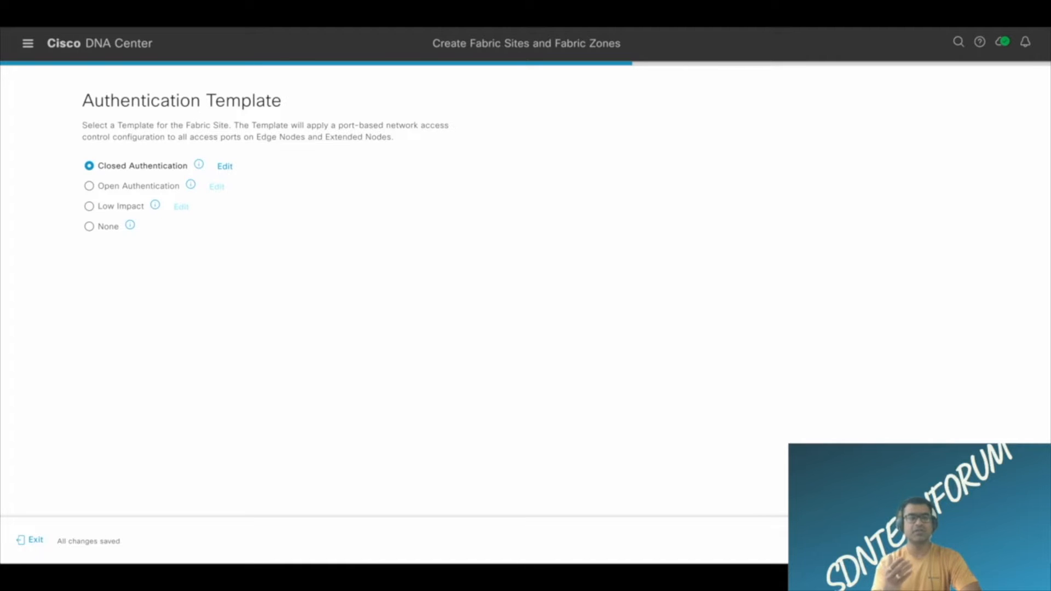
{"action": "left_click", "coordinate": [1007, 541]}
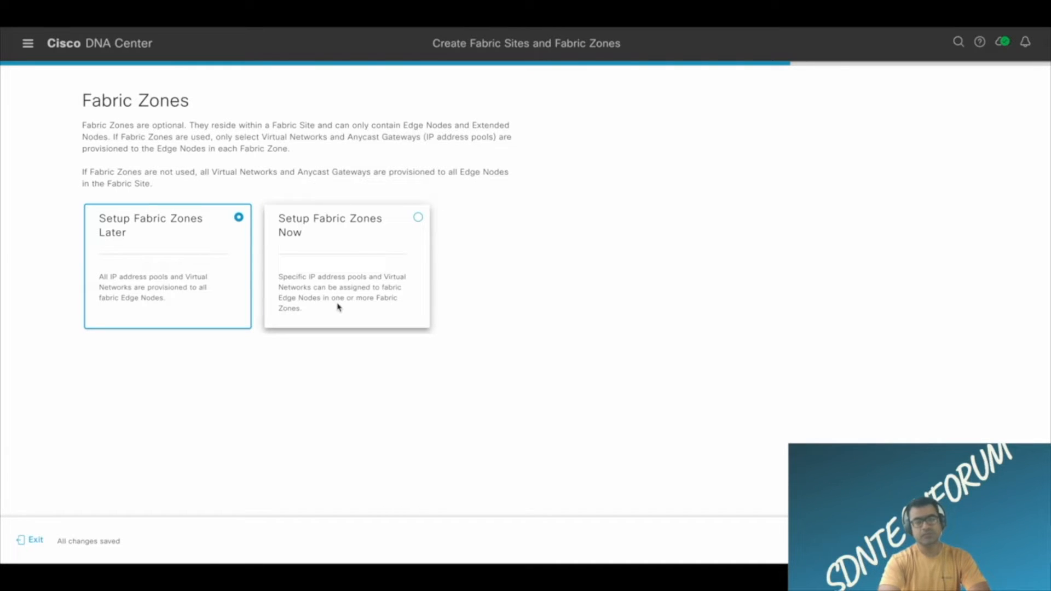
Compare the Setup Fabric Zones Now and Setup Fabric Zones Later options and read how each provisions the Edge Nodes.
{"action": "left_click", "coordinate": [418, 218]}
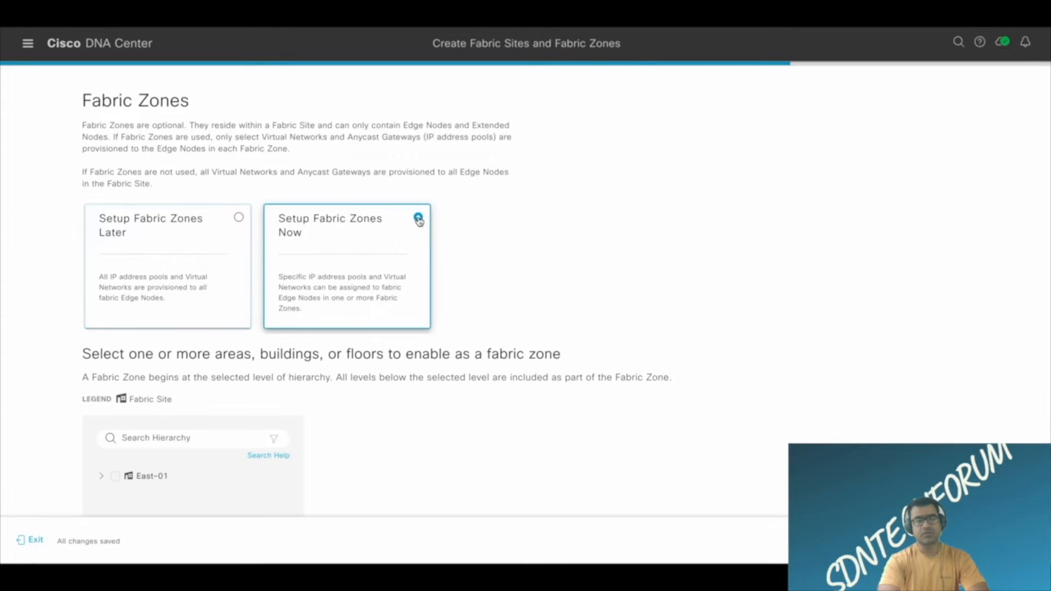
{"action": "left_click_drag", "start_coordinate": [82, 130], "coordinate": [405, 157]}
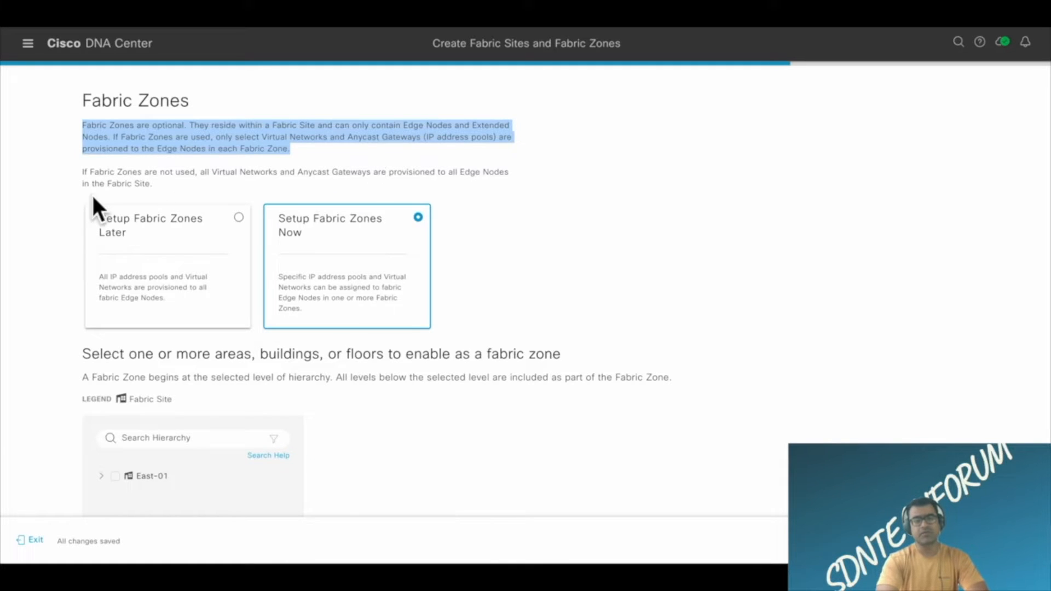
{"action": "left_click_drag", "start_coordinate": [157, 186], "coordinate": [75, 173]}
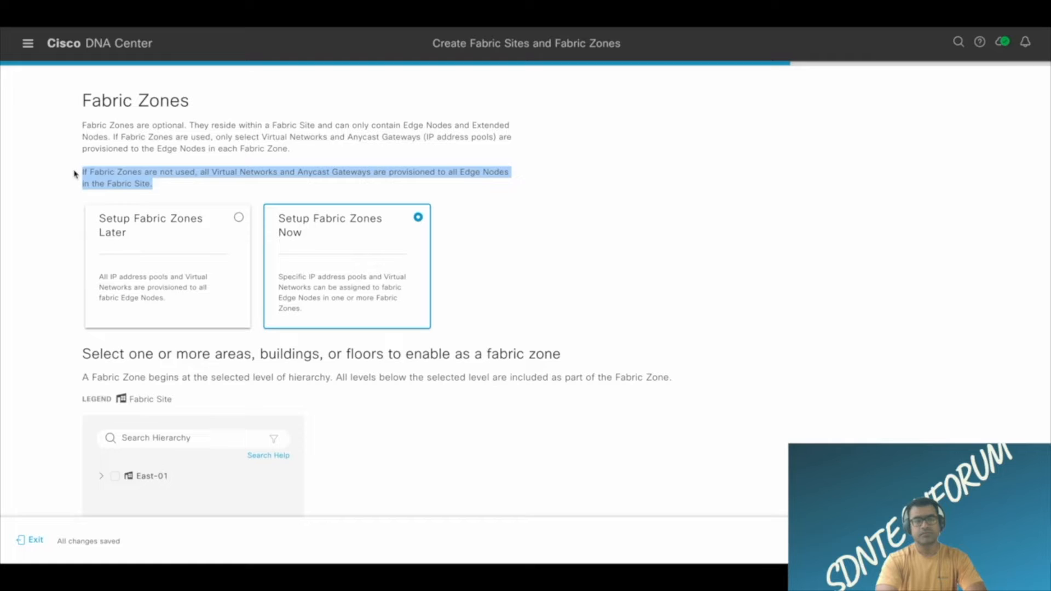
{"action": "left_click", "coordinate": [203, 195]}
{"action": "left_click", "coordinate": [237, 217]}
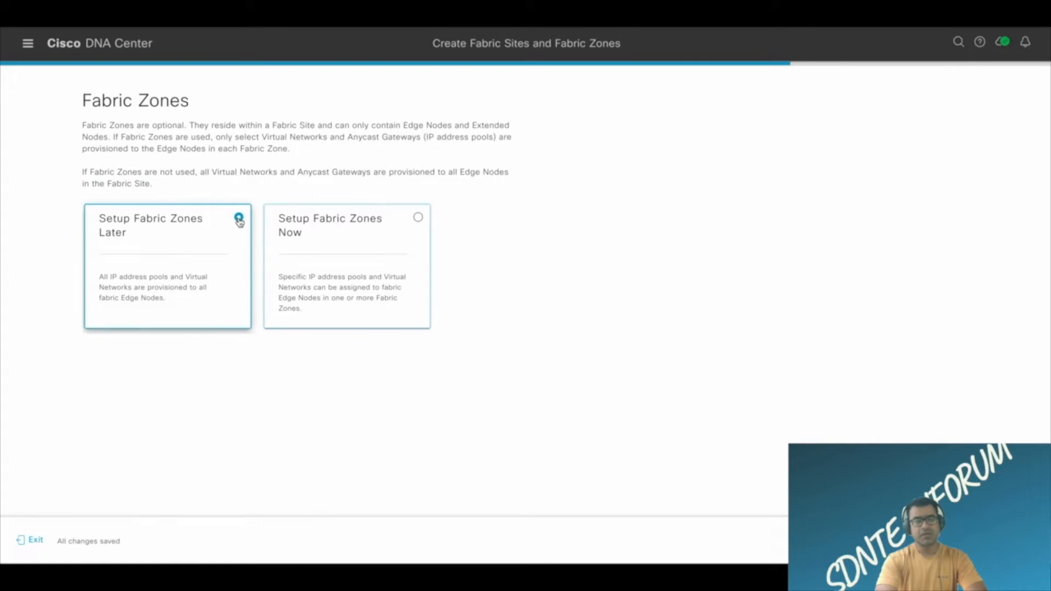
{"action": "left_click", "coordinate": [417, 218]}
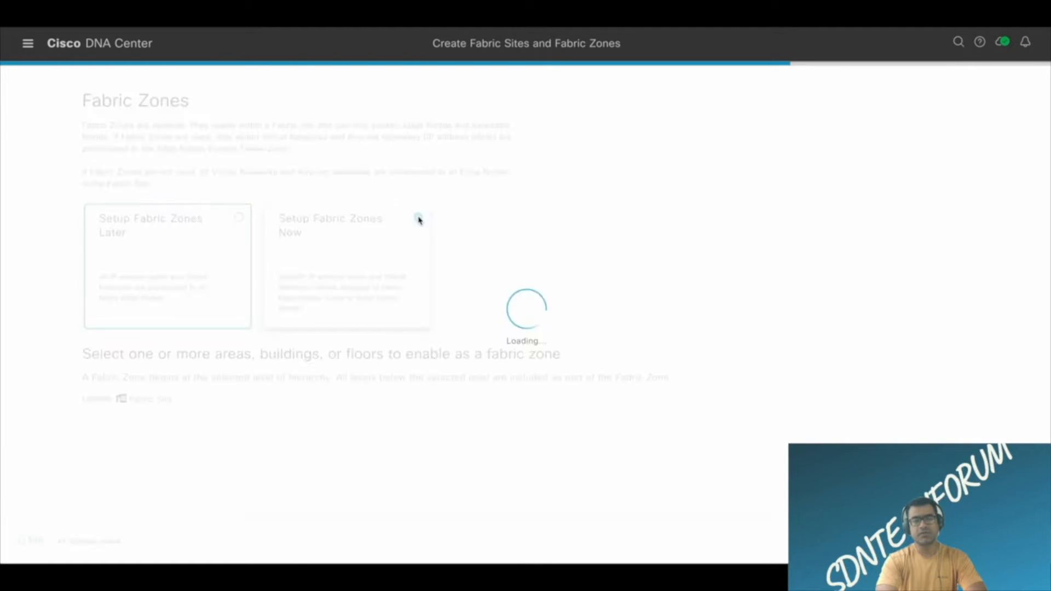
{"action": "scroll", "coordinate": [258, 377], "scroll_direction": "down", "scroll_amount": 1}
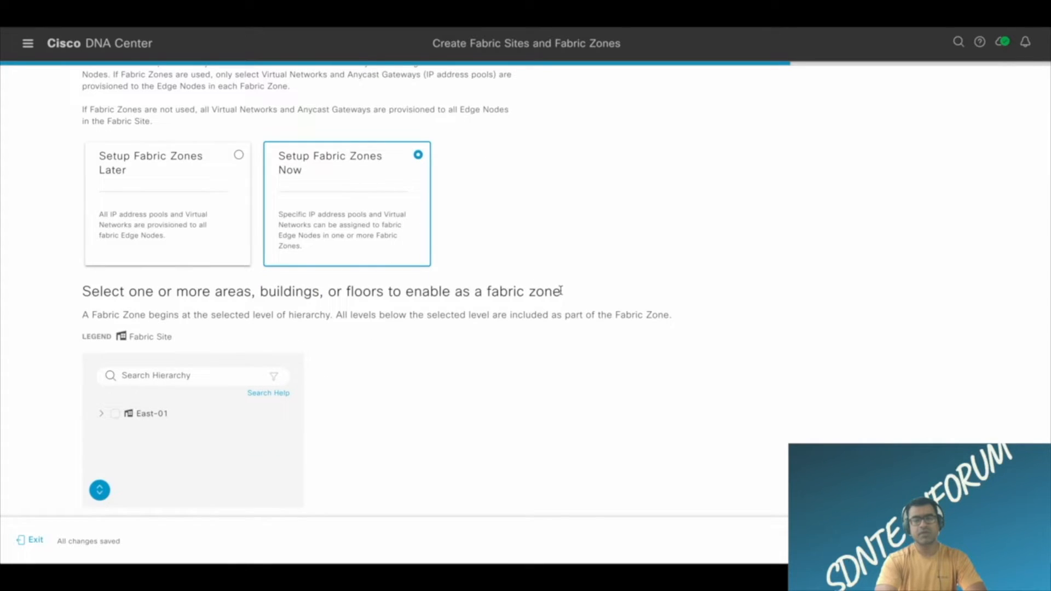
{"action": "left_click_drag", "start_coordinate": [561, 291], "coordinate": [487, 291]}
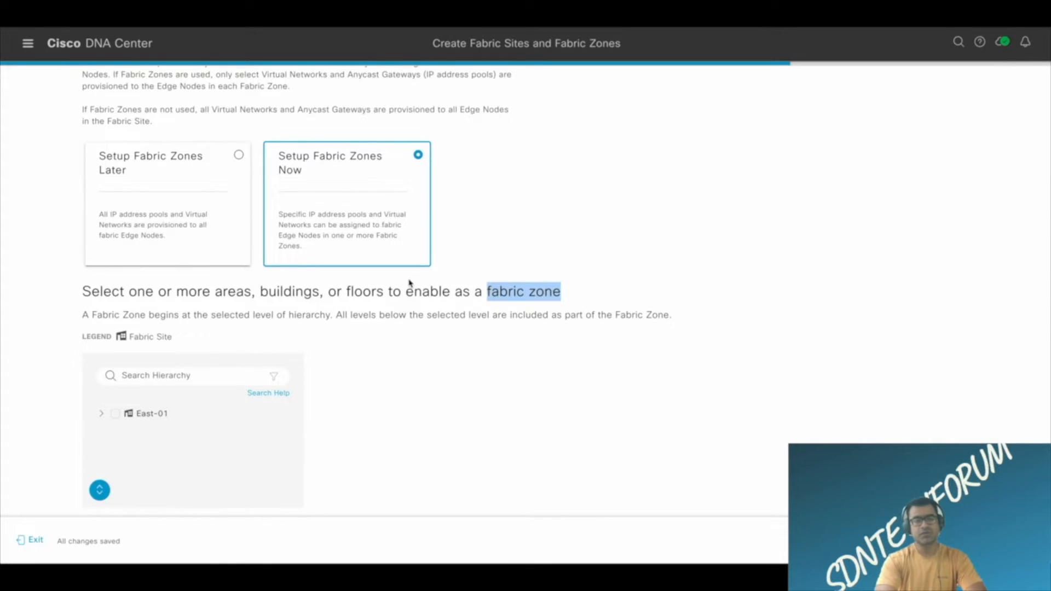
{"action": "scroll", "coordinate": [411, 283], "scroll_direction": "up", "scroll_amount": 1}
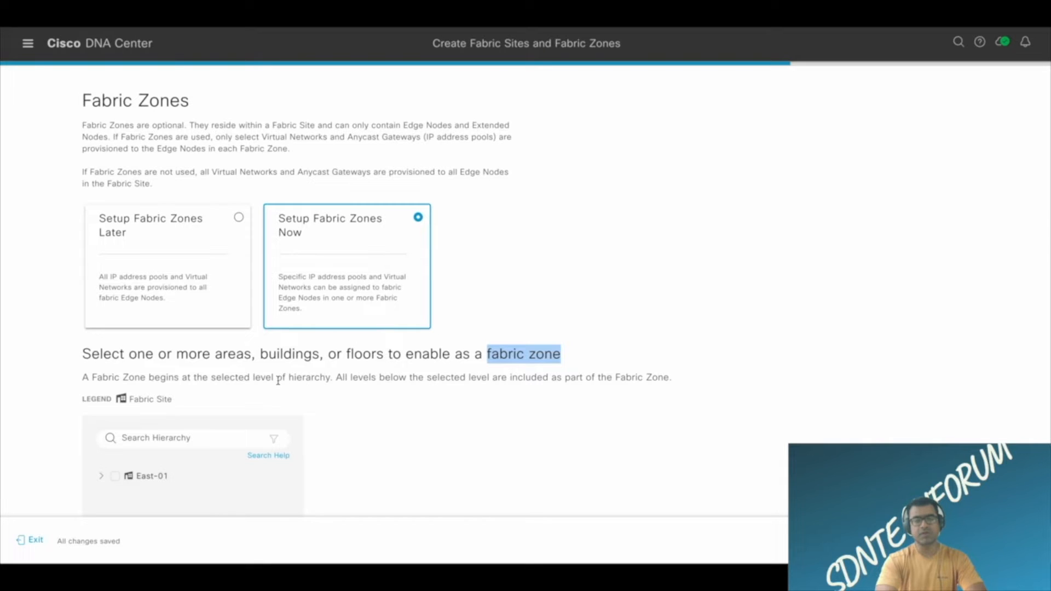
Choose Setup Fabric Zones Later and proceed with the fabric site workflow.
{"action": "left_click", "coordinate": [238, 217]}
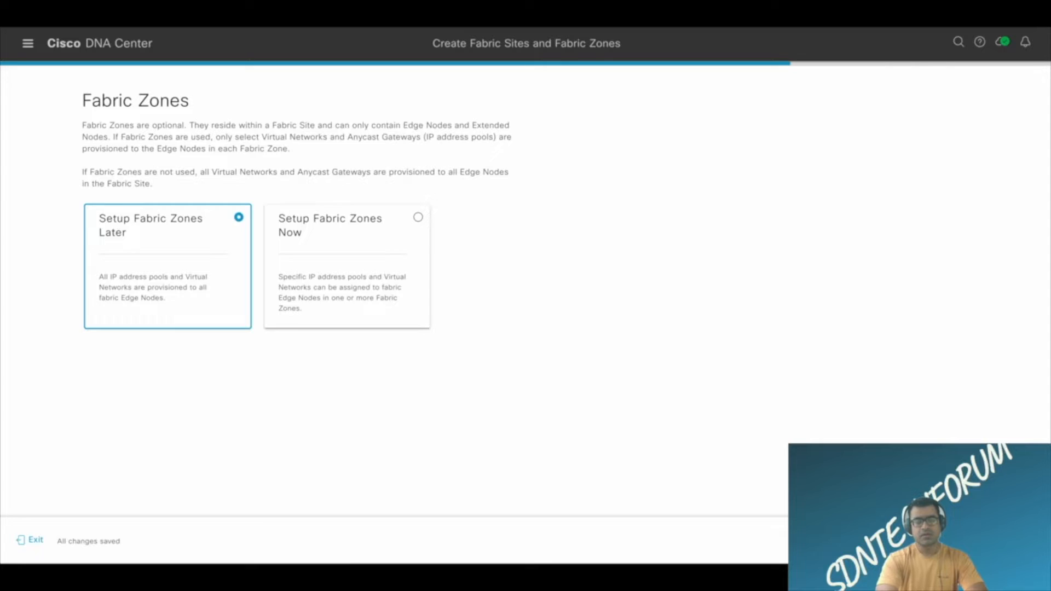
{"action": "left_click", "coordinate": [1008, 540]}
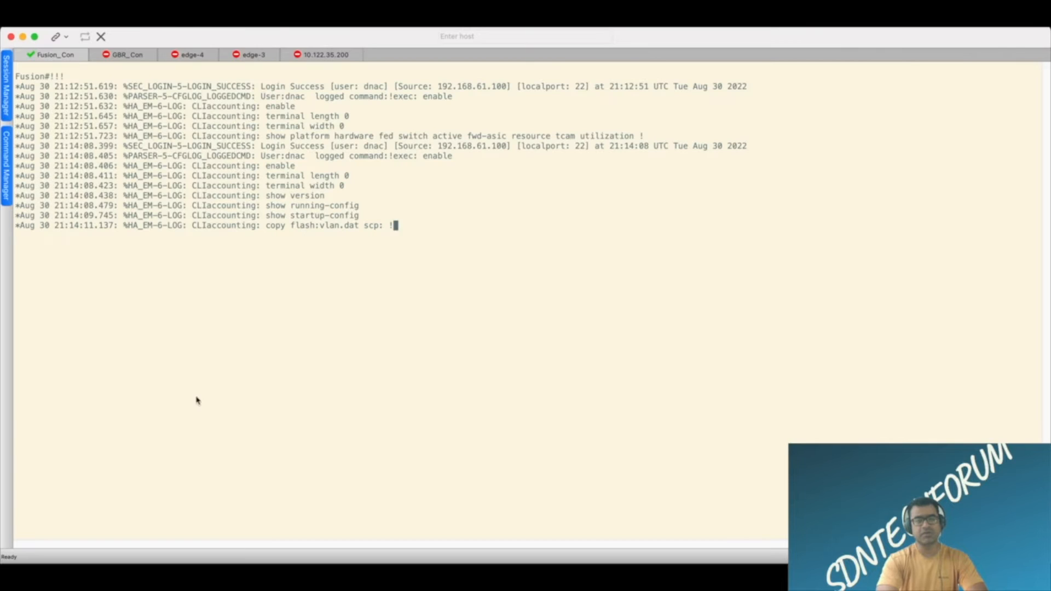
Switch to the SecureCRT terminal, show the IP BGP summary in the Fusion_Con session and examine the 192.168.101.2 neighbor entry.
{"action": "left_click", "coordinate": [135, 55]}
{"action": "left_click", "coordinate": [63, 55]}
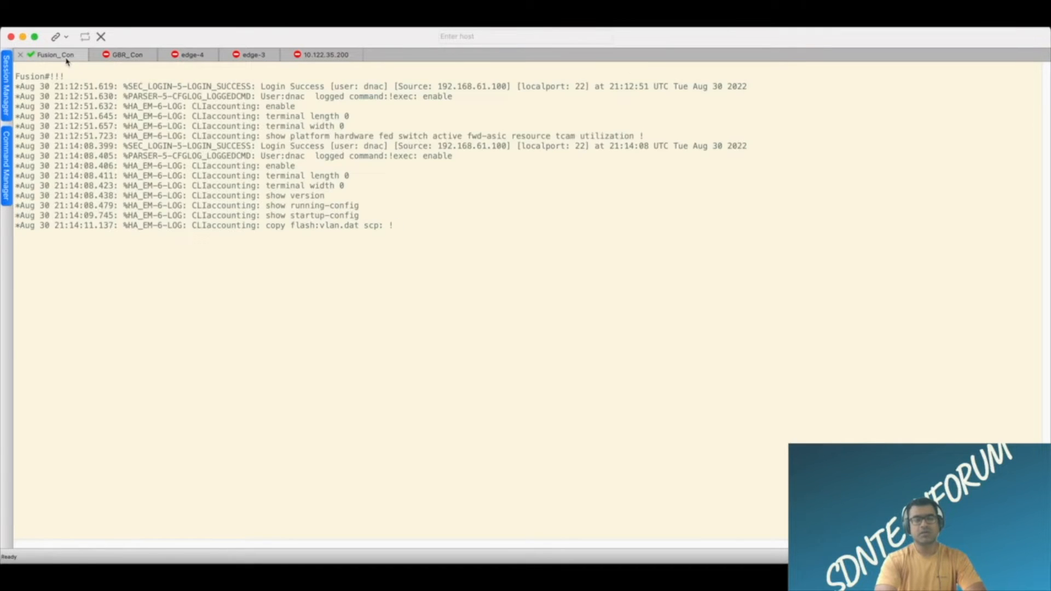
{"action": "key", "text": "Return"}
{"action": "key", "text": "Return"}
{"action": "key", "text": "Return"}
{"action": "key", "text": "Return"}
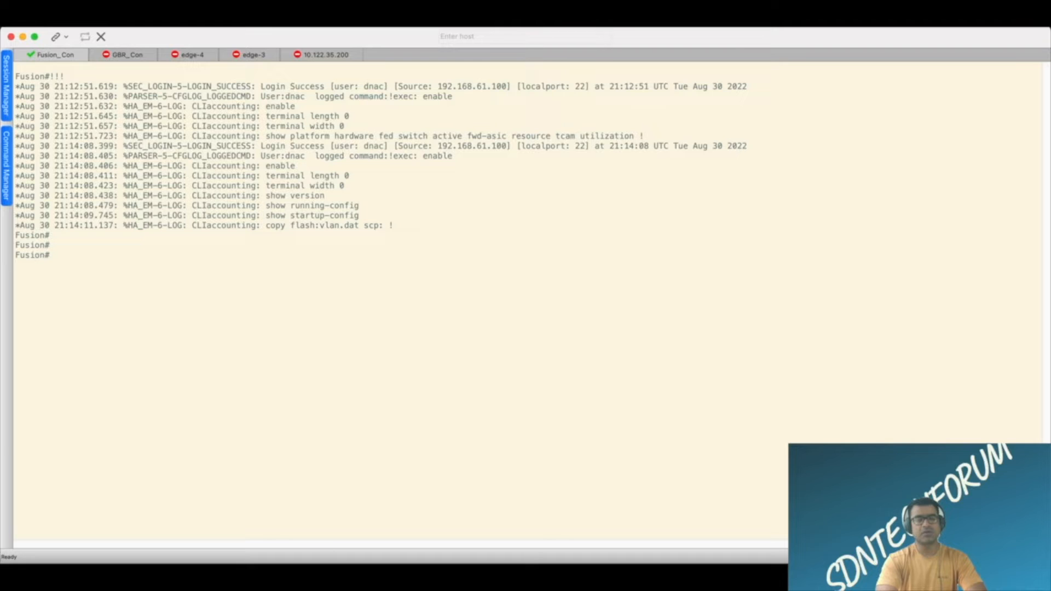
{"action": "type", "text": "sh ip bgp sum"}
{"action": "key", "text": "Tab"}
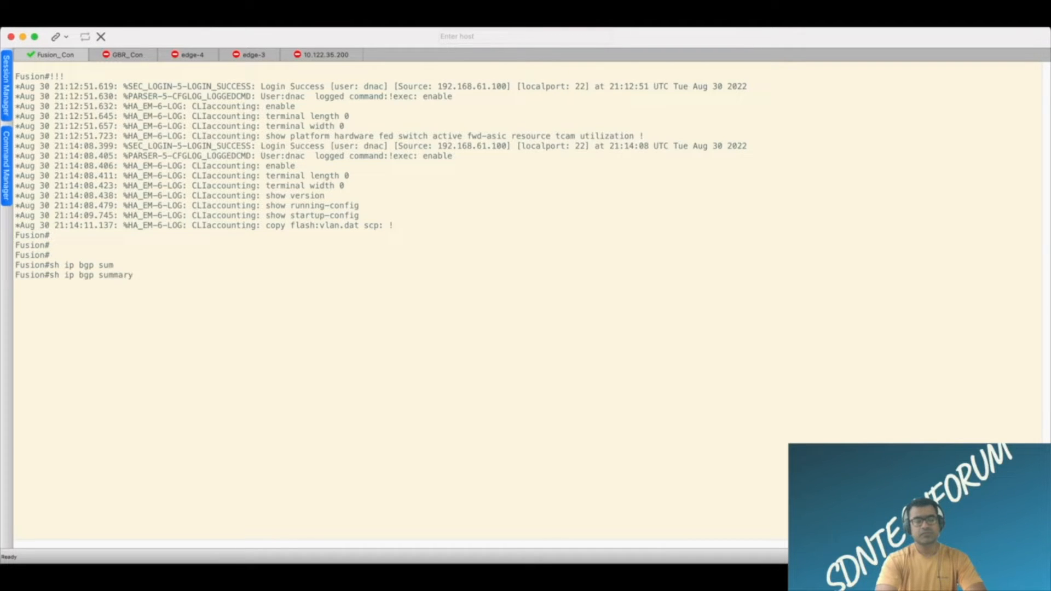
{"action": "key", "text": "Return"}
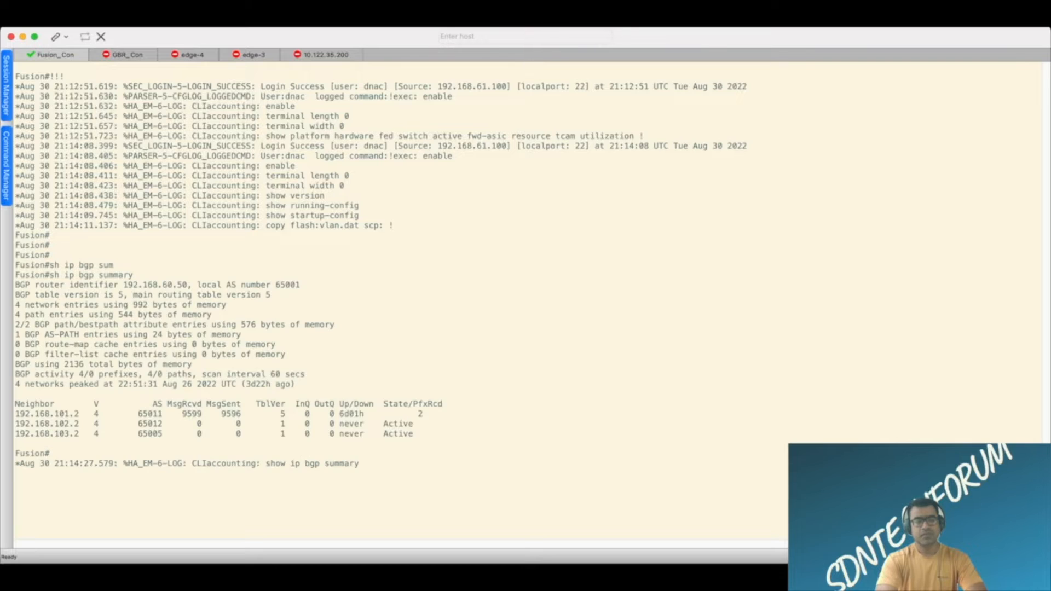
{"action": "left_click_drag", "start_coordinate": [164, 416], "coordinate": [5, 424]}
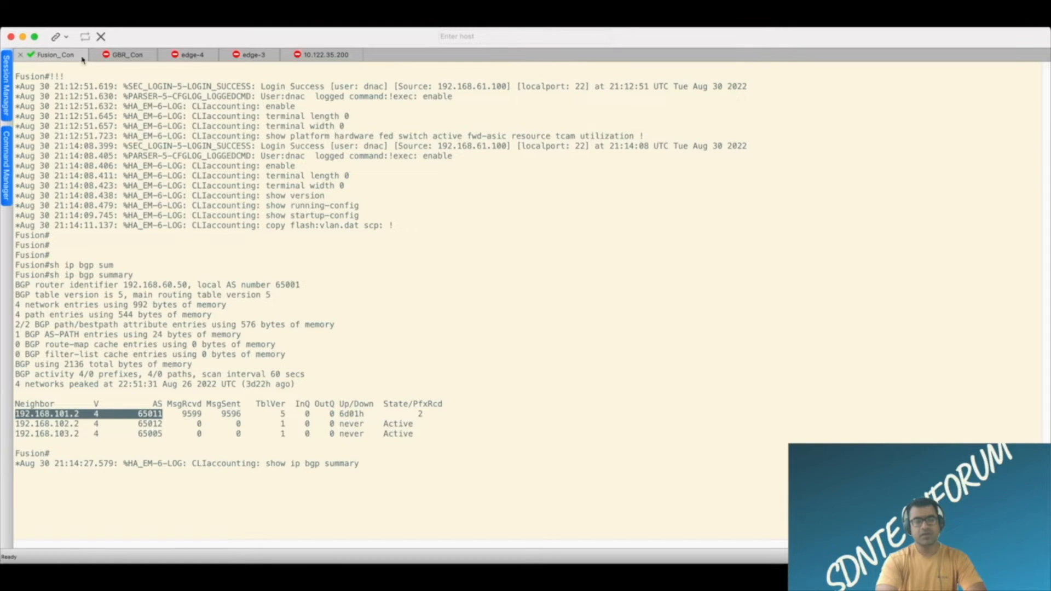
Connect to the GBR_Con session, log in as dnac with the account password, and enter privileged mode with the enable password.
{"action": "left_click", "coordinate": [138, 60]}
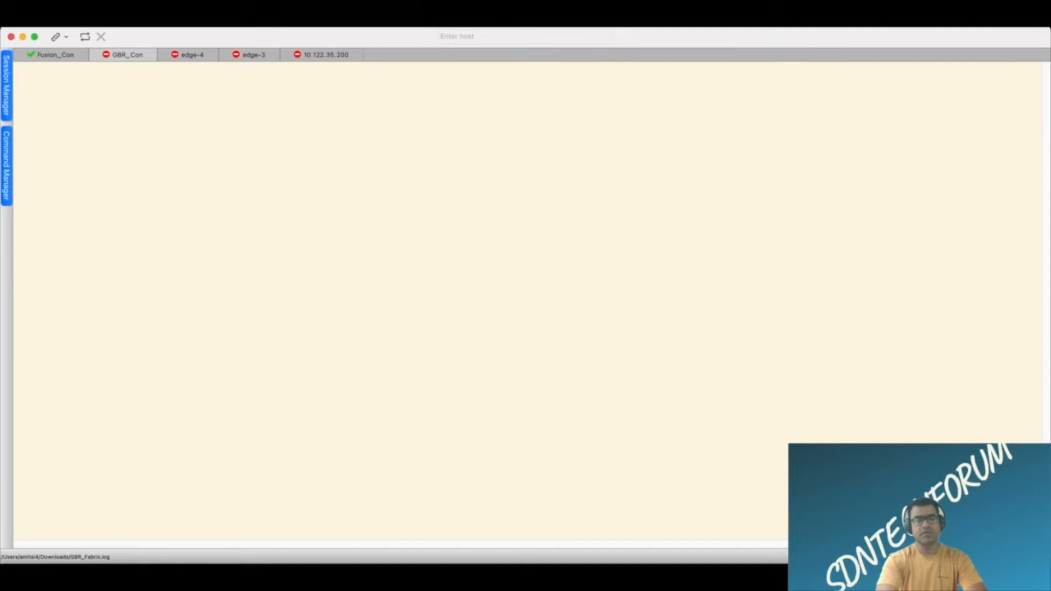
{"action": "type", "text": "dnac"}
{"action": "key", "text": "Return"}
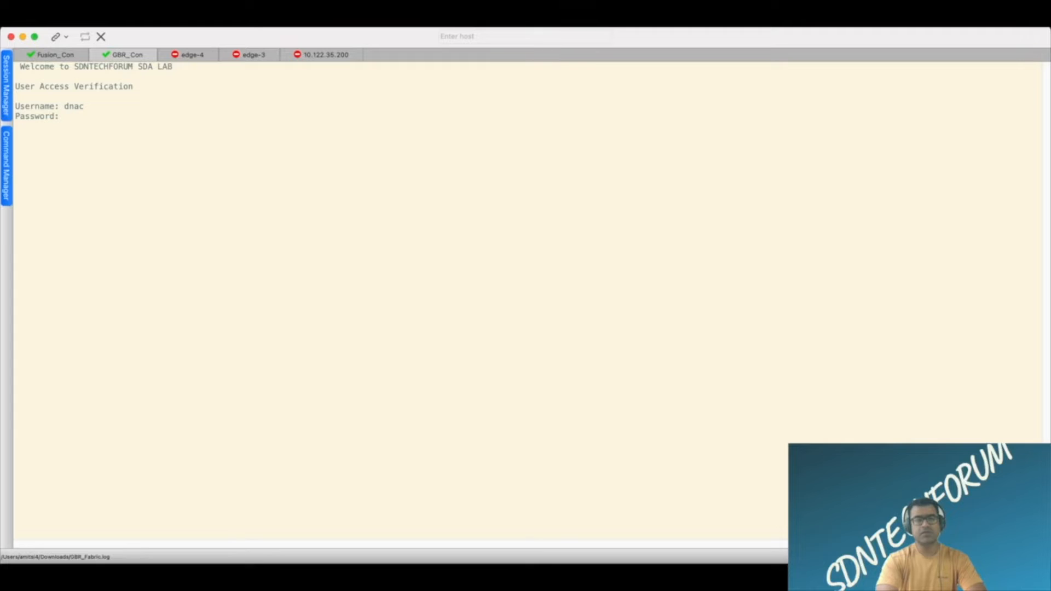
{"action": "key", "text": "Return"}
{"action": "type", "text": "en"}
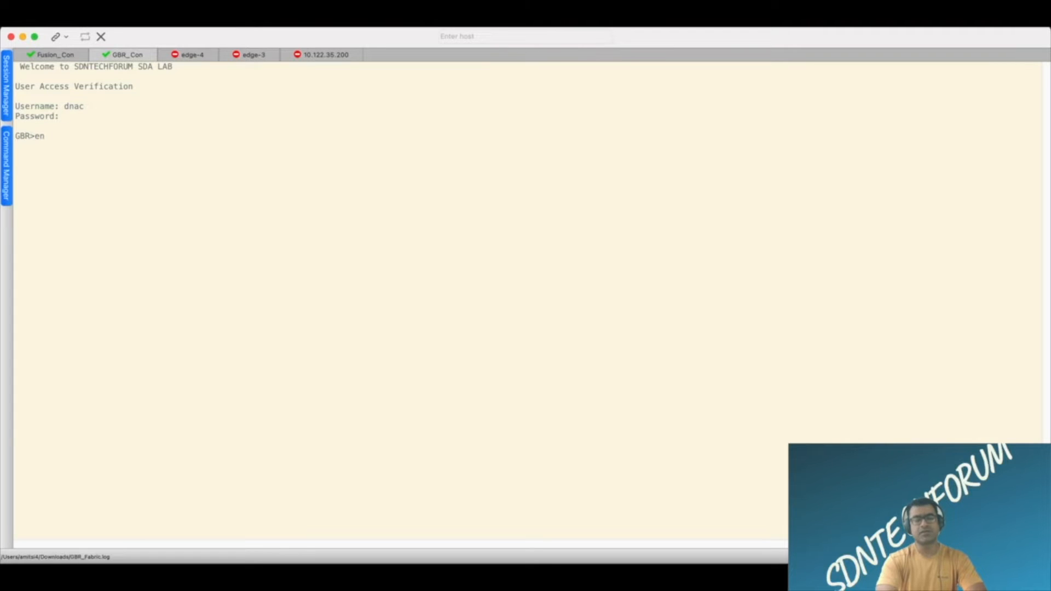
{"action": "key", "text": "Return"}
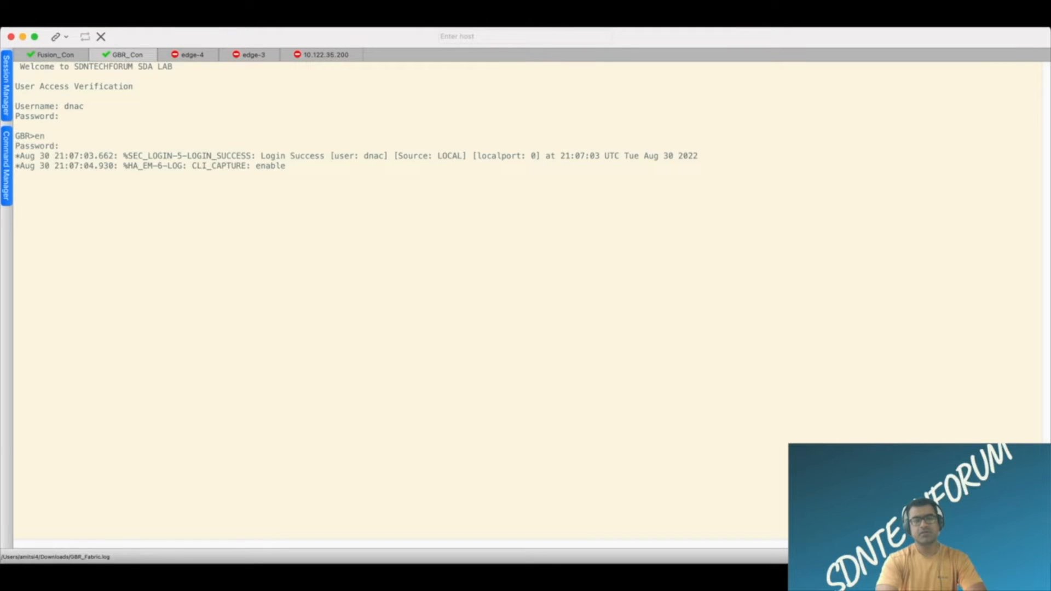
{"action": "key", "text": "Return"}
{"action": "key", "text": "Return"}
{"action": "key", "text": "Return"}
Show the router bgp section of the running configuration on GBR with "sh run | sec router bgp".
{"action": "type", "text": "sh run | sec"}
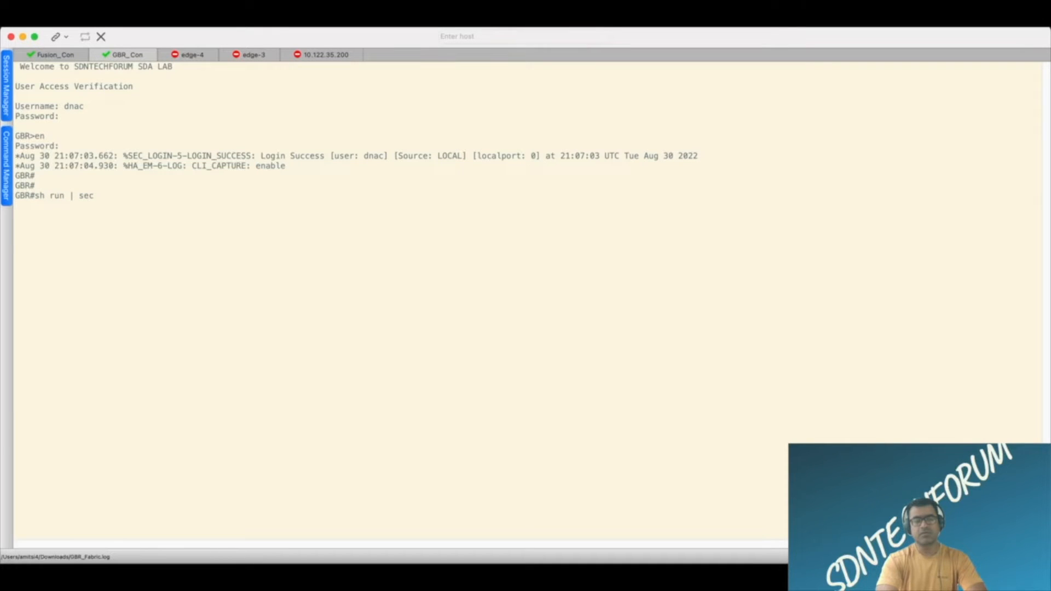
{"action": "type", "text": " router bgp"}
{"action": "key", "text": "Return"}
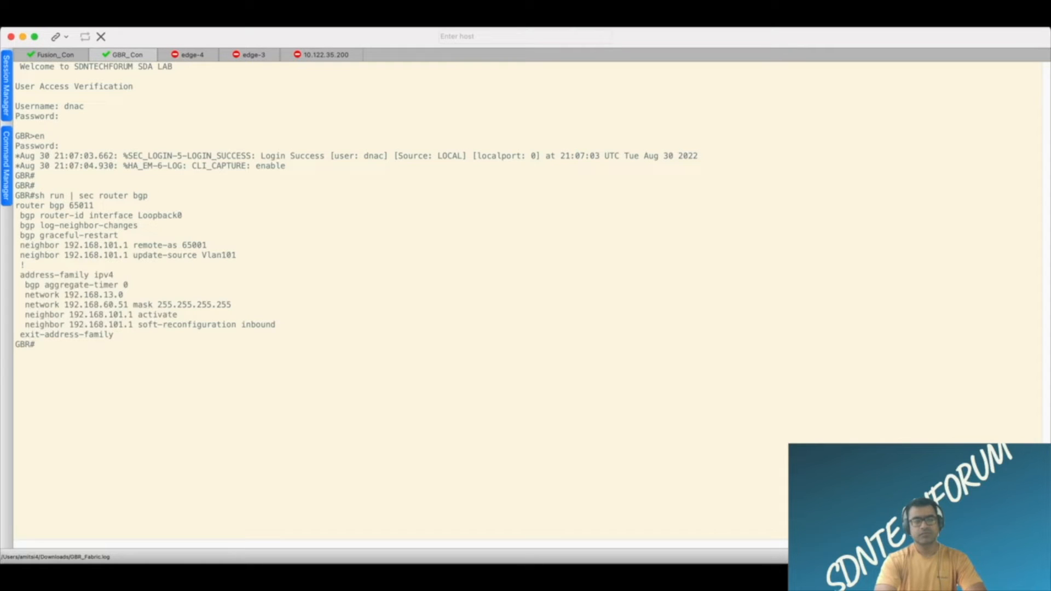
{"action": "key", "text": "Return"}
{"action": "key", "text": "Return"}
Check GBR's running configuration for LISP with "sh run | sec router lisp".
{"action": "key", "text": "Up"}
{"action": "key", "text": "BackSpace"}
{"action": "key", "text": "BackSpace"}
{"action": "key", "text": "BackSpace"}
{"action": "key", "text": "BackSpace"}
{"action": "key", "text": "BackSpace"}
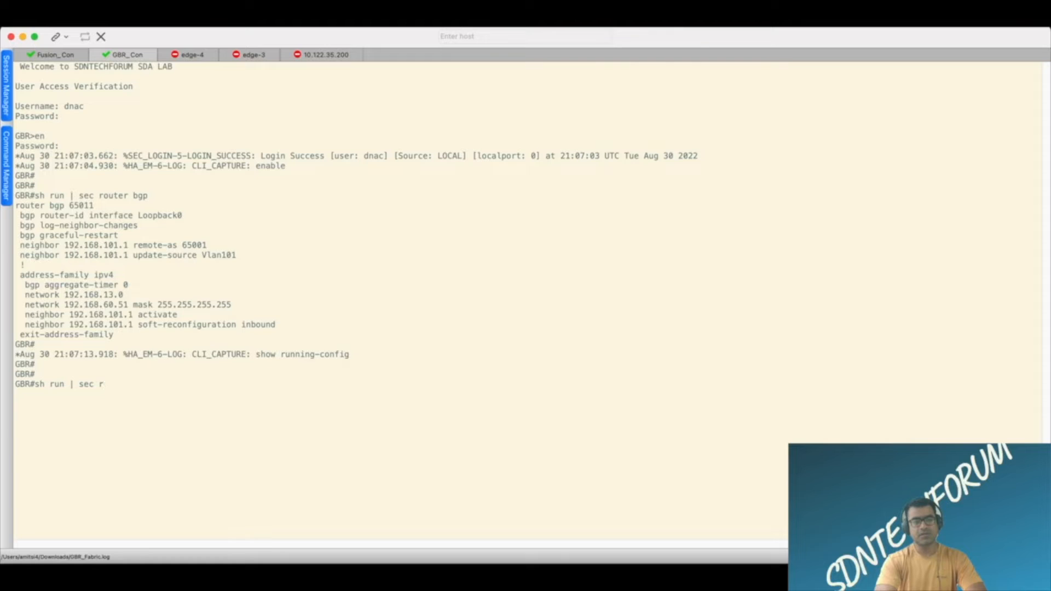
{"action": "key", "text": "BackSpace"}
{"action": "type", "text": "uter lisp"}
{"action": "key", "text": "Return"}
List GBR's interfaces that have IP addresses with "sh ip int bri | ex unass".
{"action": "type", "text": "sh ip int bri | ex unass"}
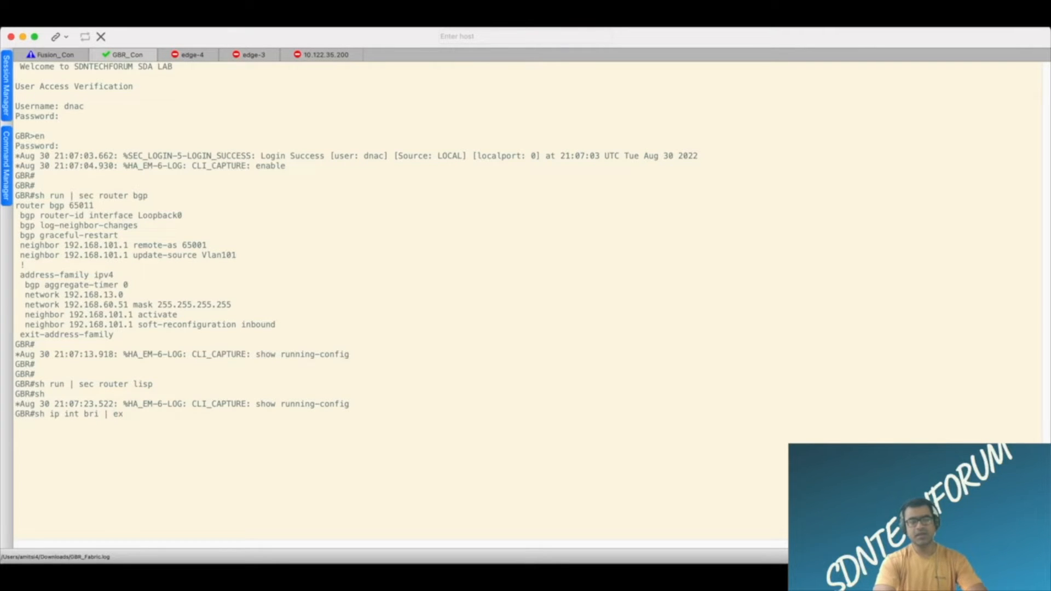
{"action": "key", "text": "Return"}
{"action": "key", "text": "Return"}
{"action": "key", "text": "Return"}
{"action": "key", "text": "Return"}
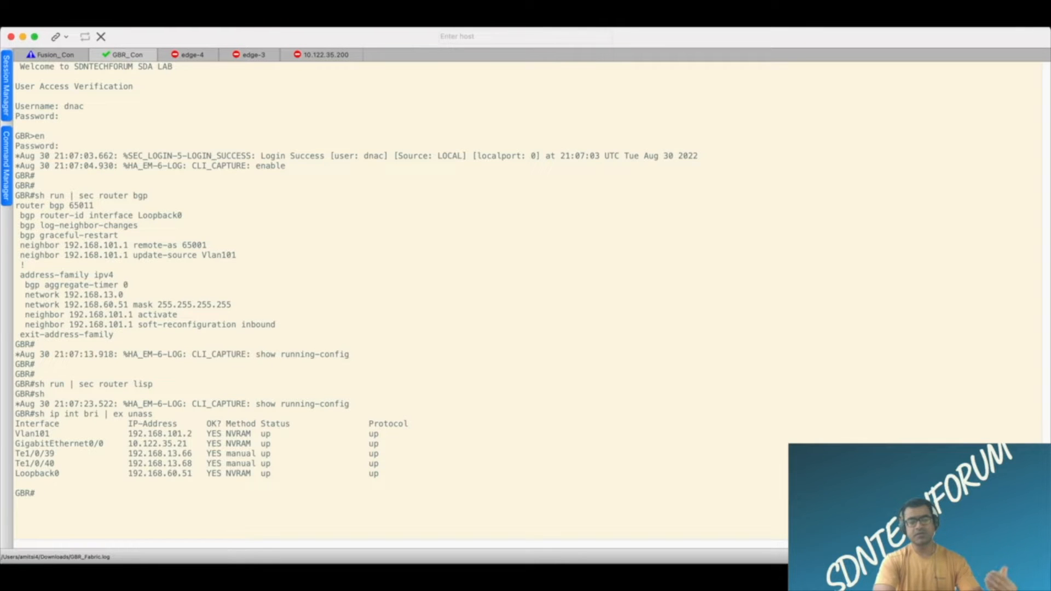
Show GBR's command history and copy the BGP, LISP and IP interface show commands from it.
{"action": "type", "text": "sh his"}
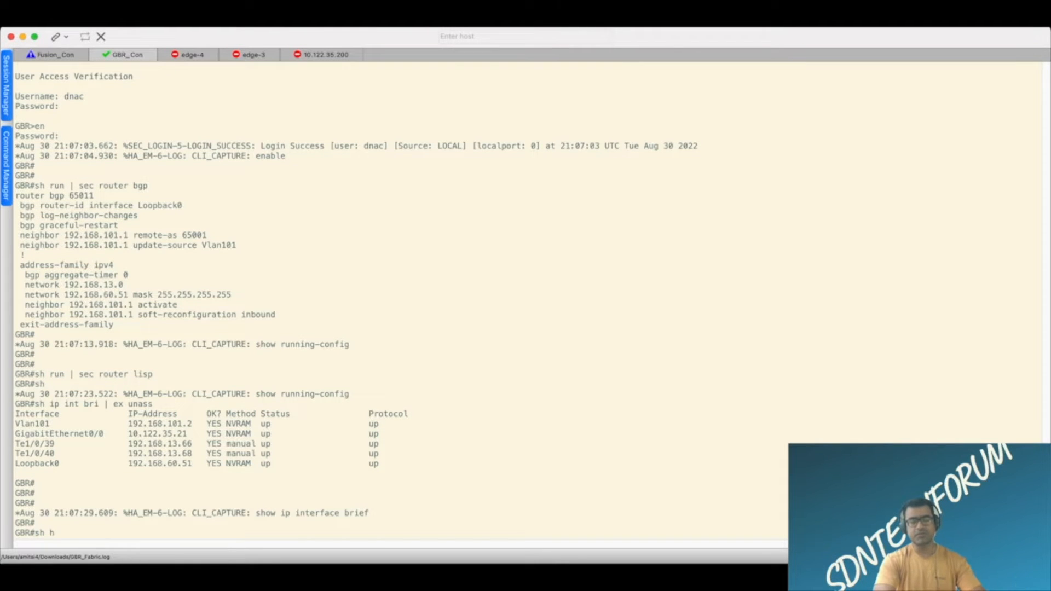
{"action": "key", "text": "Tab"}
{"action": "key", "text": "Return"}
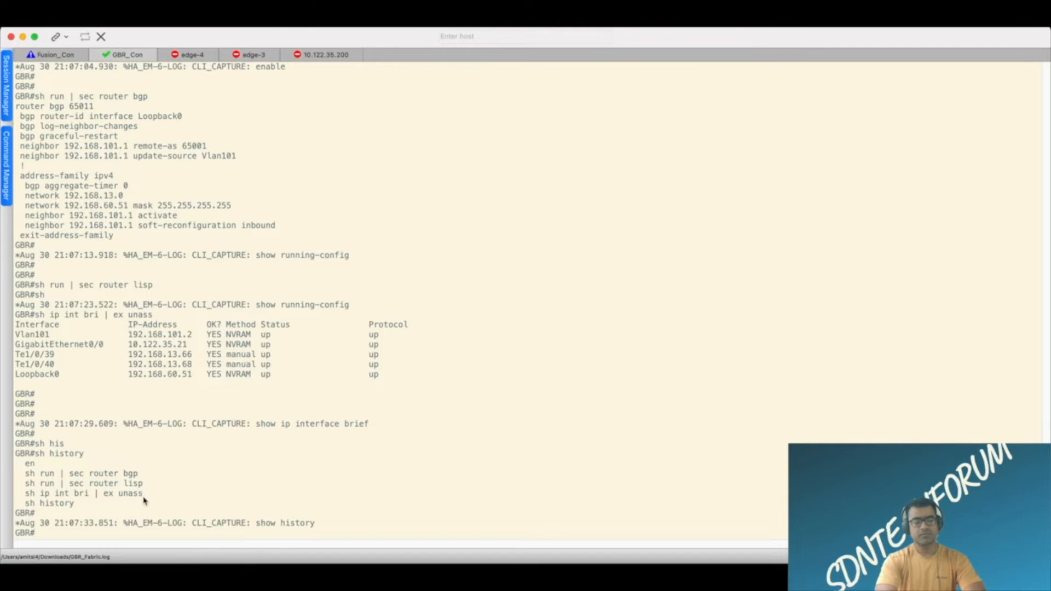
{"action": "left_click_drag", "start_coordinate": [145, 495], "coordinate": [1, 478]}
{"action": "key", "text": "super+c"}
{"action": "left_click", "coordinate": [194, 463]}
Connect to the edge-4 session and run the copied BGP, LISP and IP interface show commands there.
{"action": "left_click", "coordinate": [193, 55]}
{"action": "key", "text": "Return"}
{"action": "key", "text": "Return"}
{"action": "key", "text": "Return"}
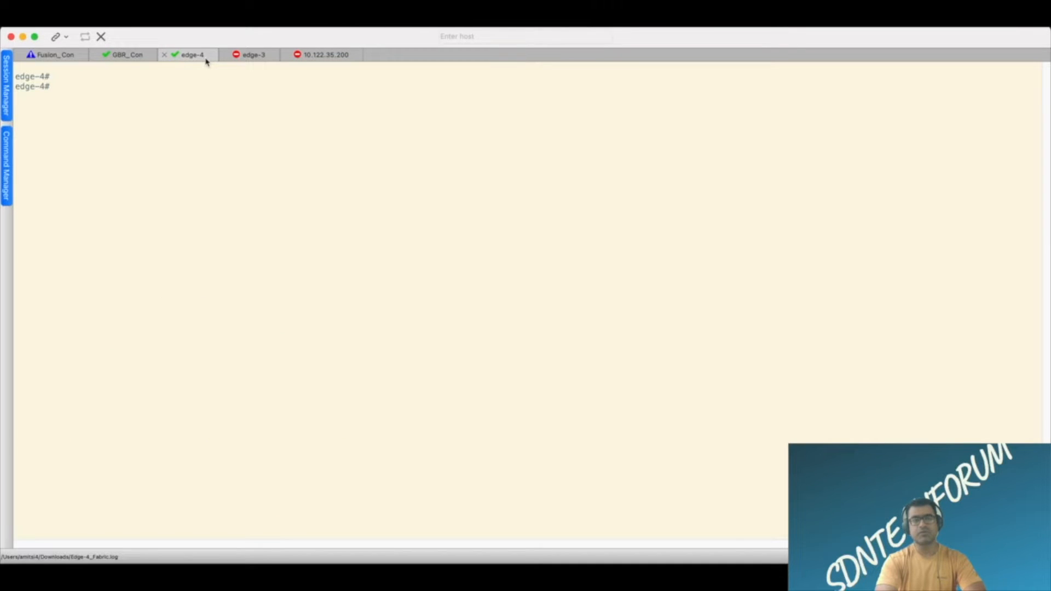
{"action": "key", "text": "super+v"}
{"action": "key", "text": "Return"}
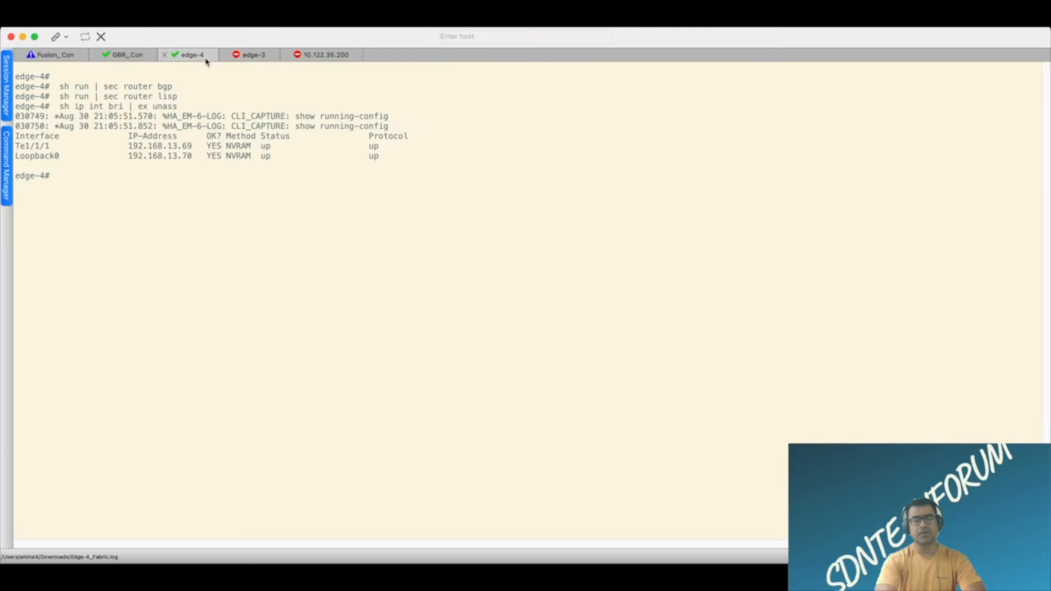
Connect to the edge-3 session and run the copied BGP, LISP and IP interface show commands there.
{"action": "left_click", "coordinate": [263, 59]}
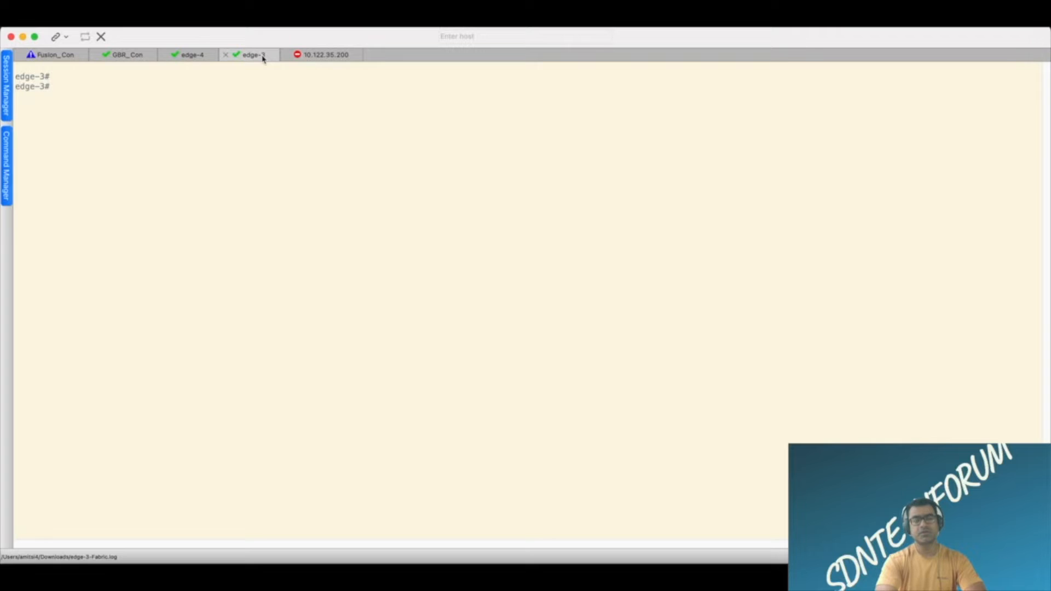
{"action": "key", "text": "super+v"}
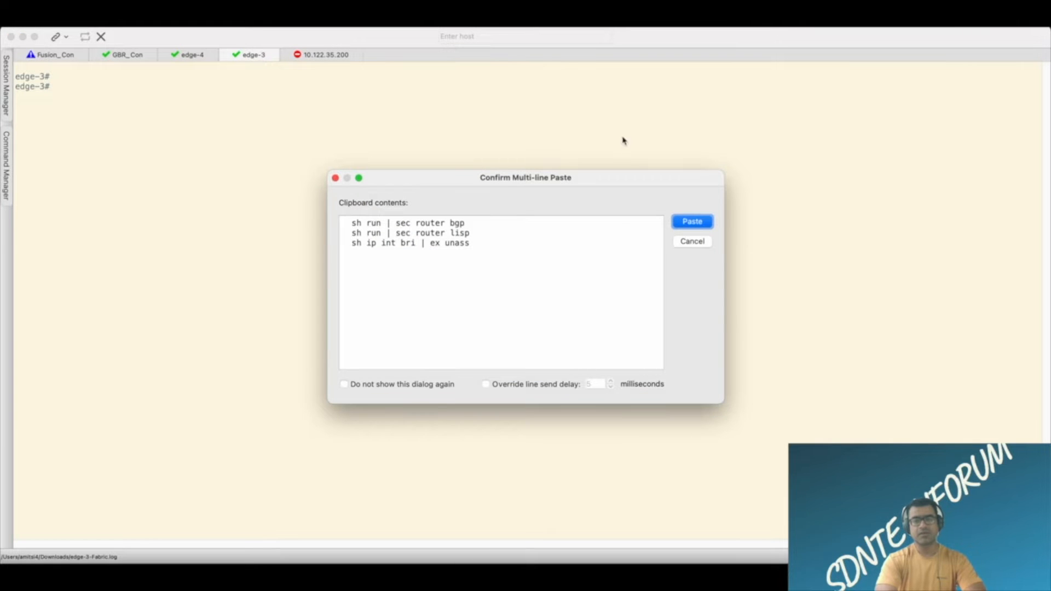
{"action": "left_click", "coordinate": [706, 222]}
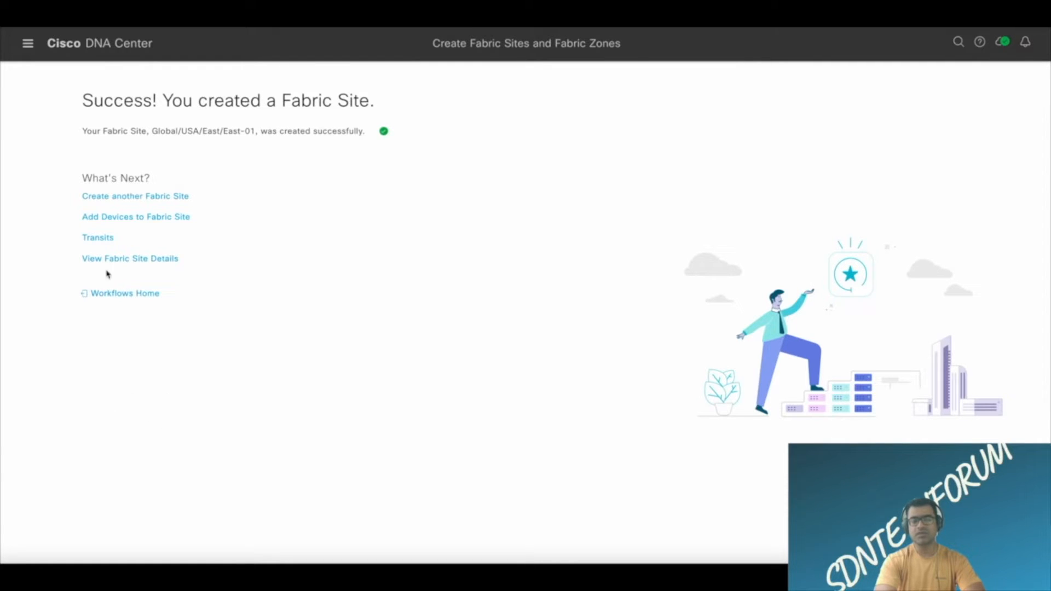
Switch to Cisco DNA Center, leave the fabric site creation summary for the Workflows home and look through the workflow library.
{"action": "left_click", "coordinate": [120, 295]}
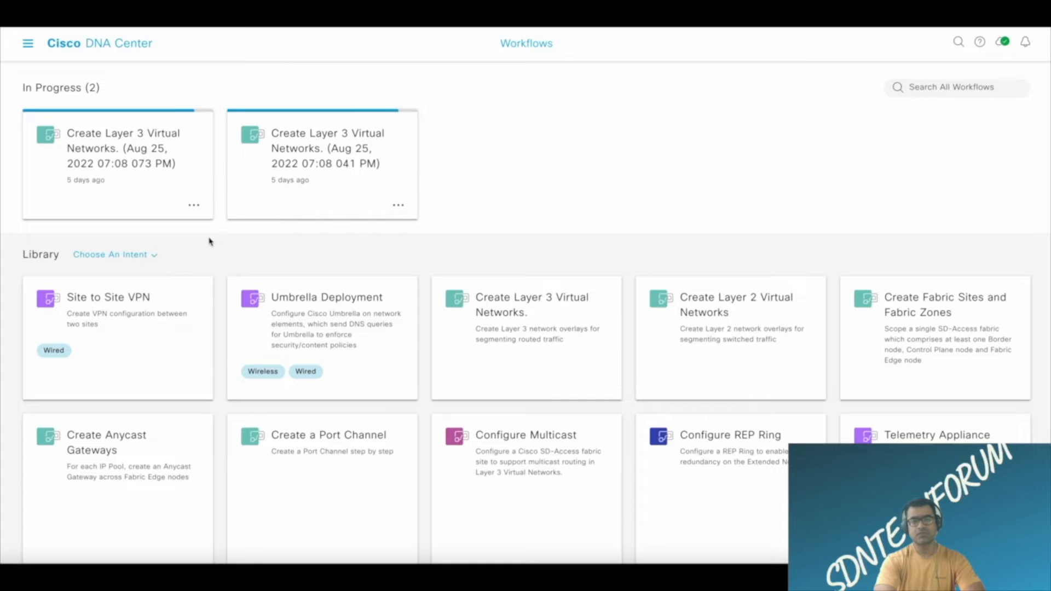
{"action": "scroll", "coordinate": [639, 229], "scroll_direction": "down", "scroll_amount": 2}
{"action": "scroll", "coordinate": [638, 228], "scroll_direction": "up", "scroll_amount": 2}
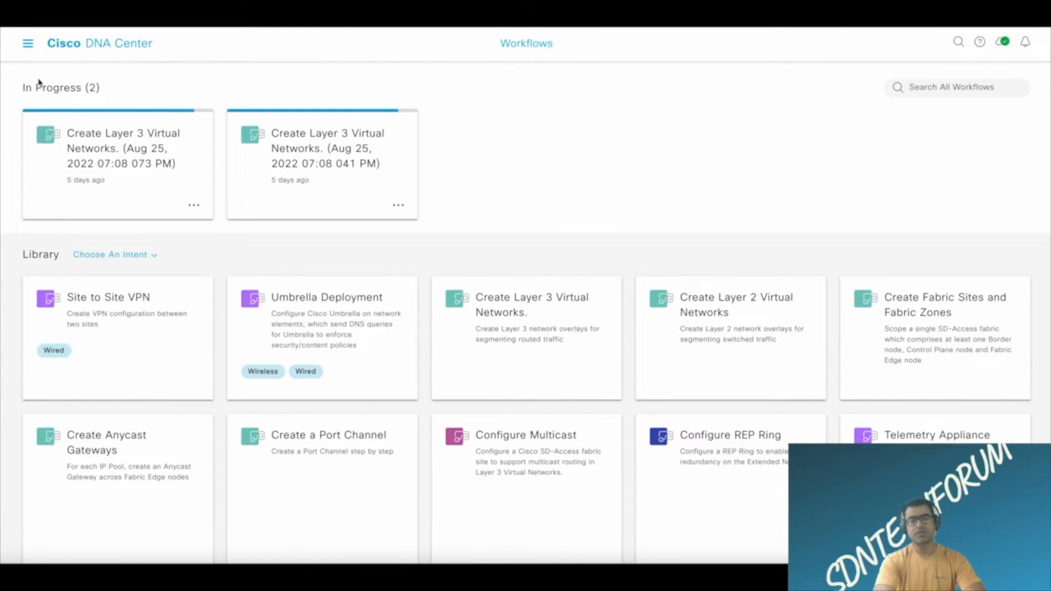
{"action": "scroll", "coordinate": [283, 253], "scroll_direction": "down", "scroll_amount": 5}
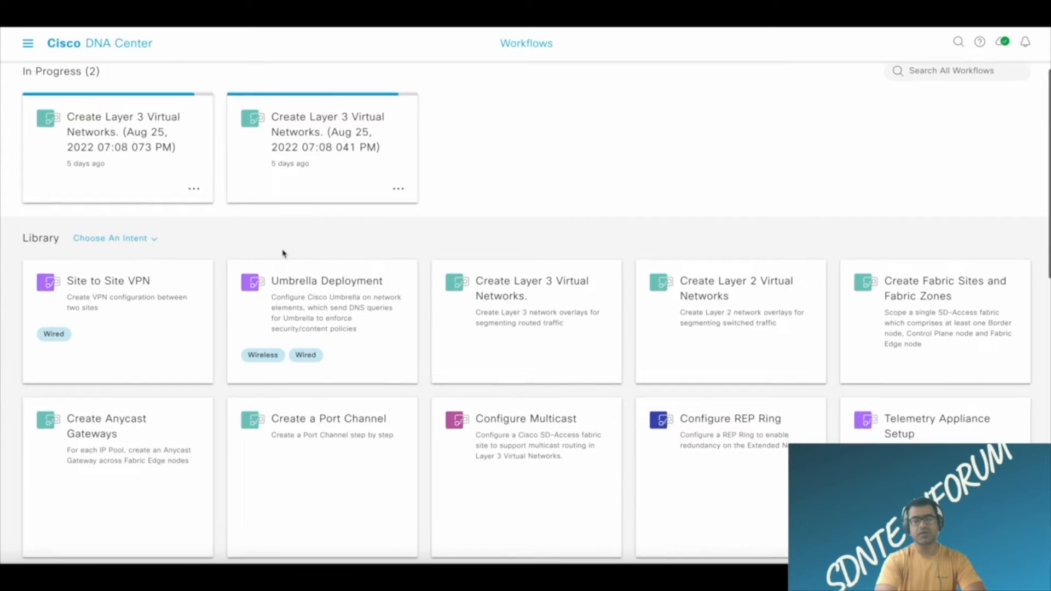
{"action": "scroll", "coordinate": [283, 253], "scroll_direction": "up", "scroll_amount": 5}
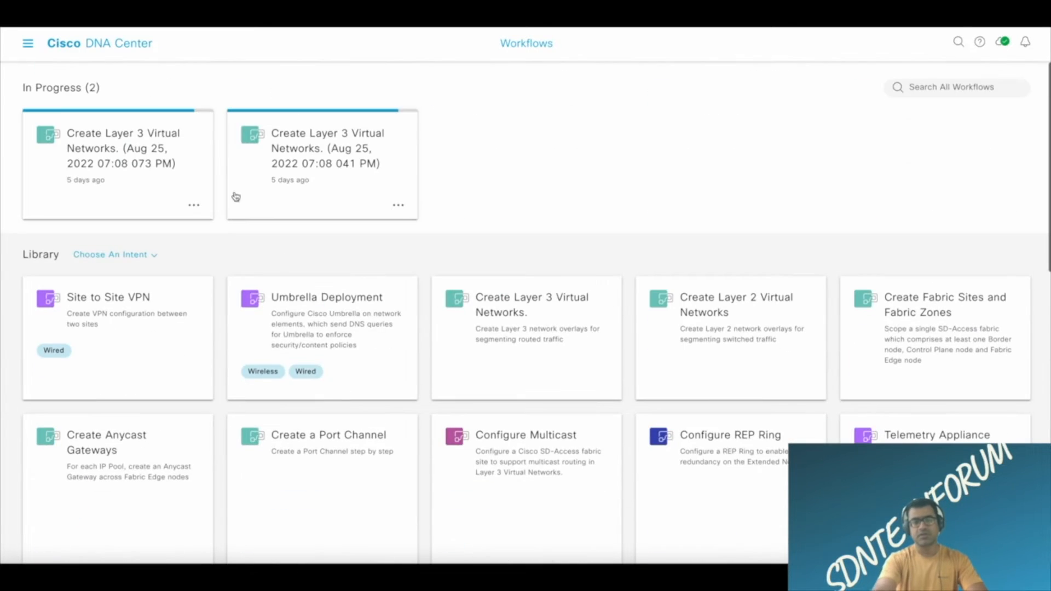
Open the Create Fabric Site task from the activity tasks and check its device details.
{"action": "left_click", "coordinate": [27, 45]}
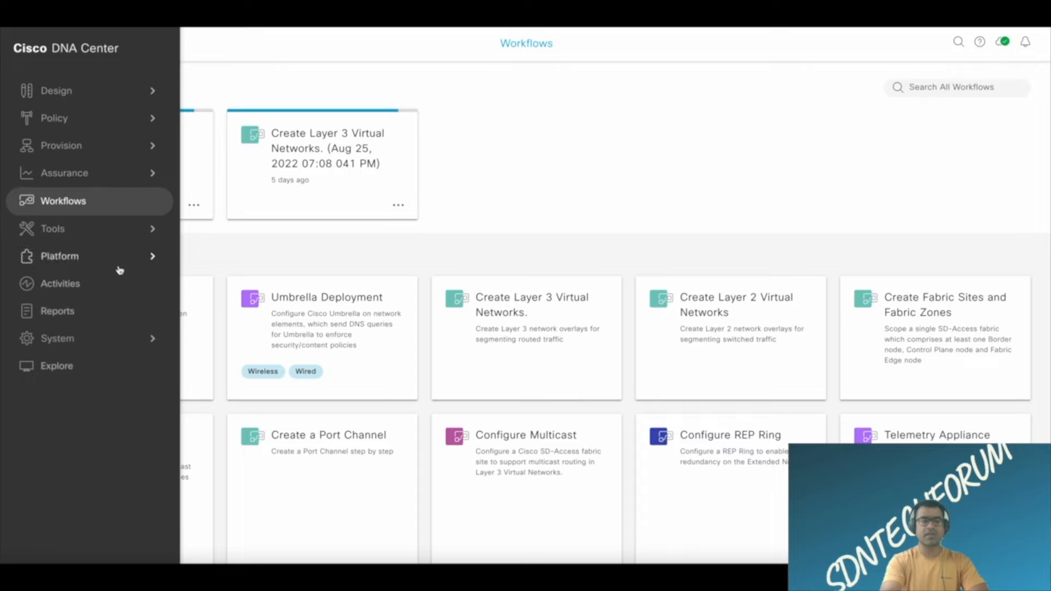
{"action": "left_click", "coordinate": [78, 285]}
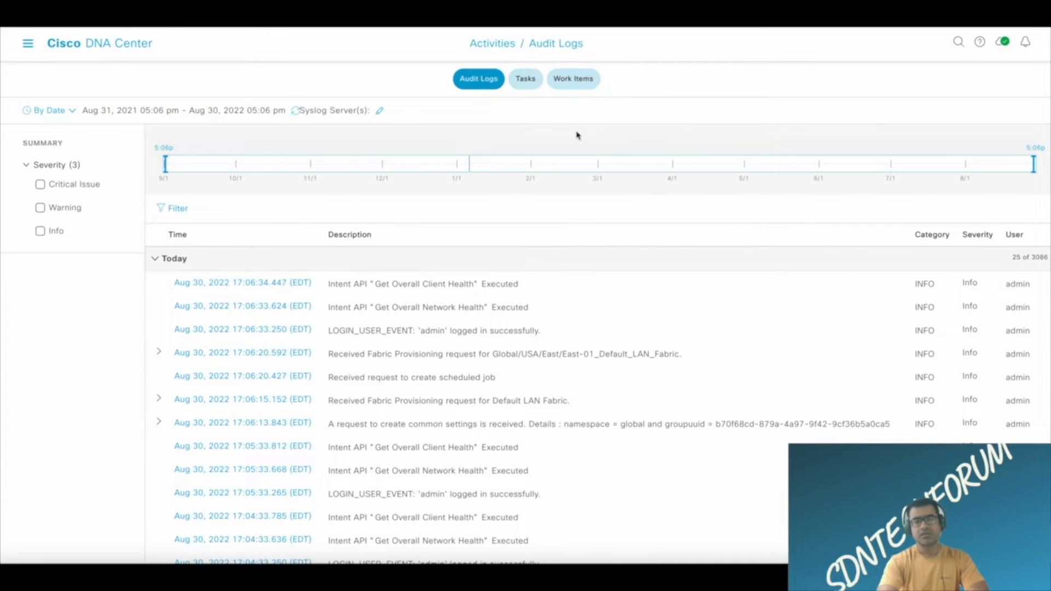
{"action": "left_click", "coordinate": [533, 86]}
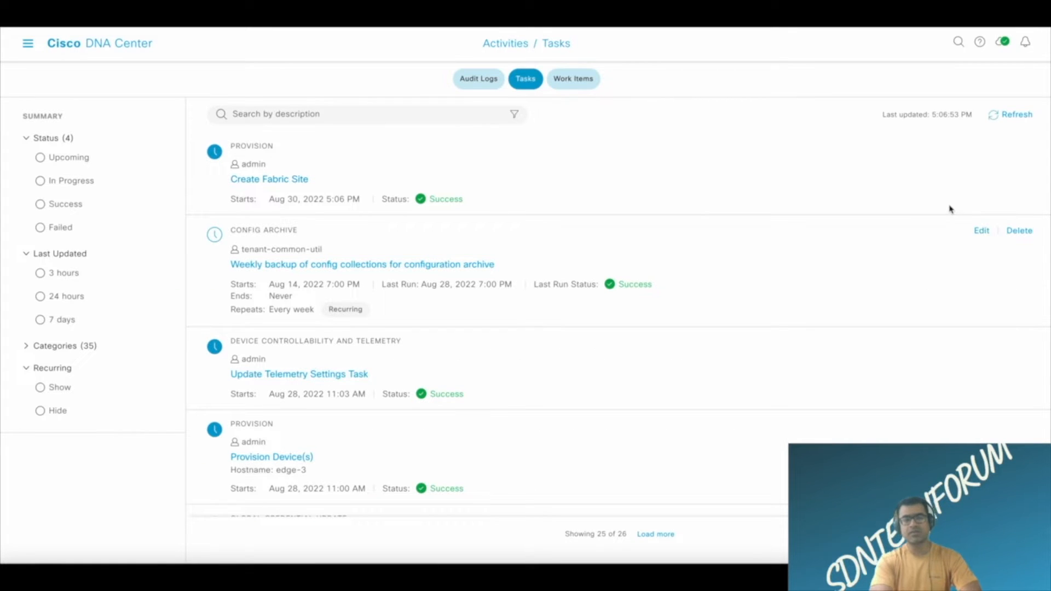
{"action": "left_click", "coordinate": [287, 184]}
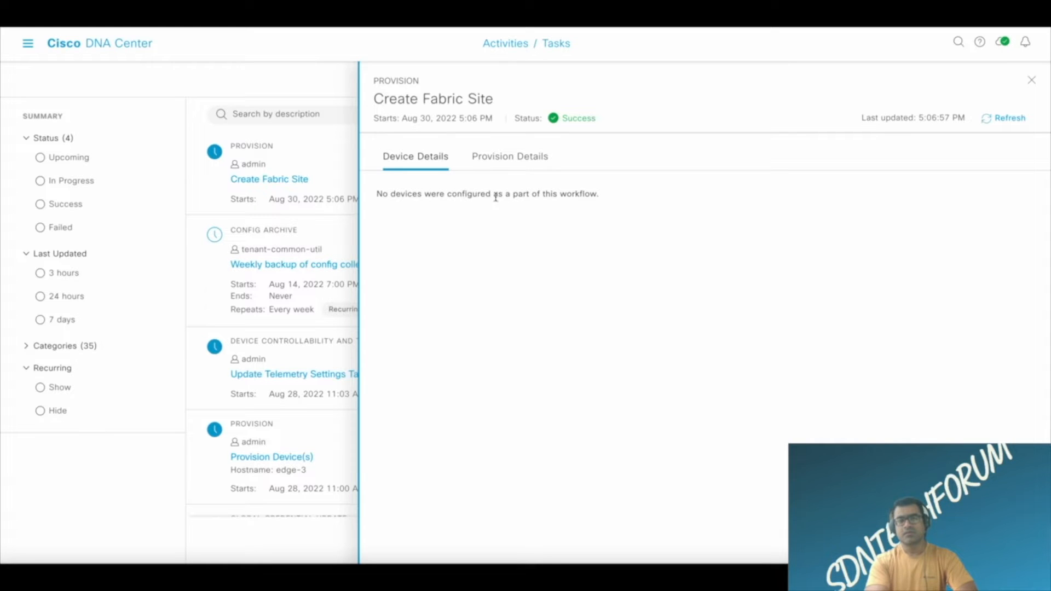
{"action": "left_click_drag", "start_coordinate": [601, 197], "coordinate": [294, 196]}
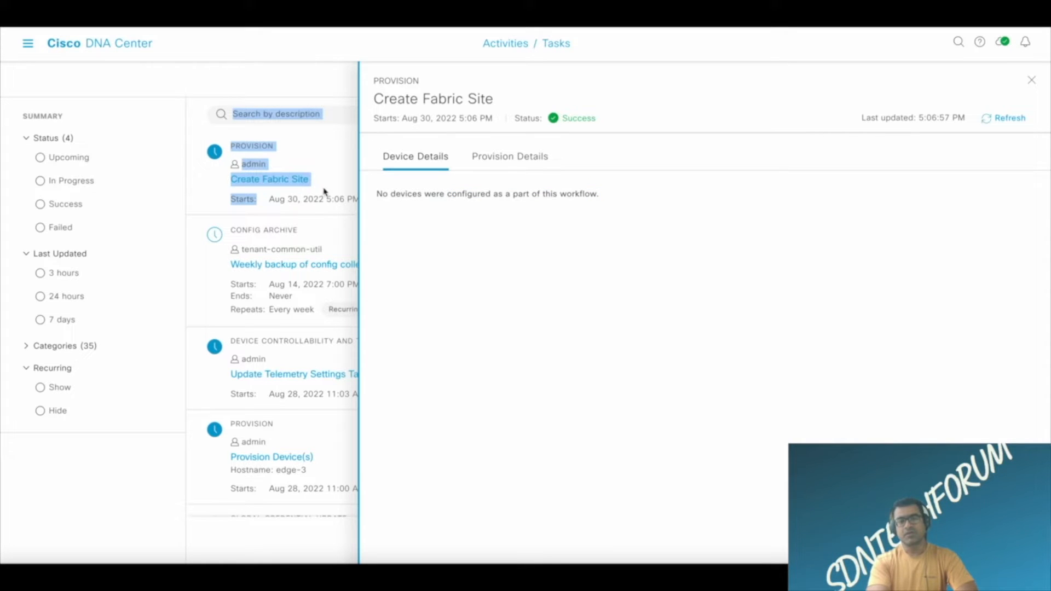
In the task's provision details, expand the stages from Initialize business intent processing through Validation of device intent.
{"action": "left_click", "coordinate": [520, 159]}
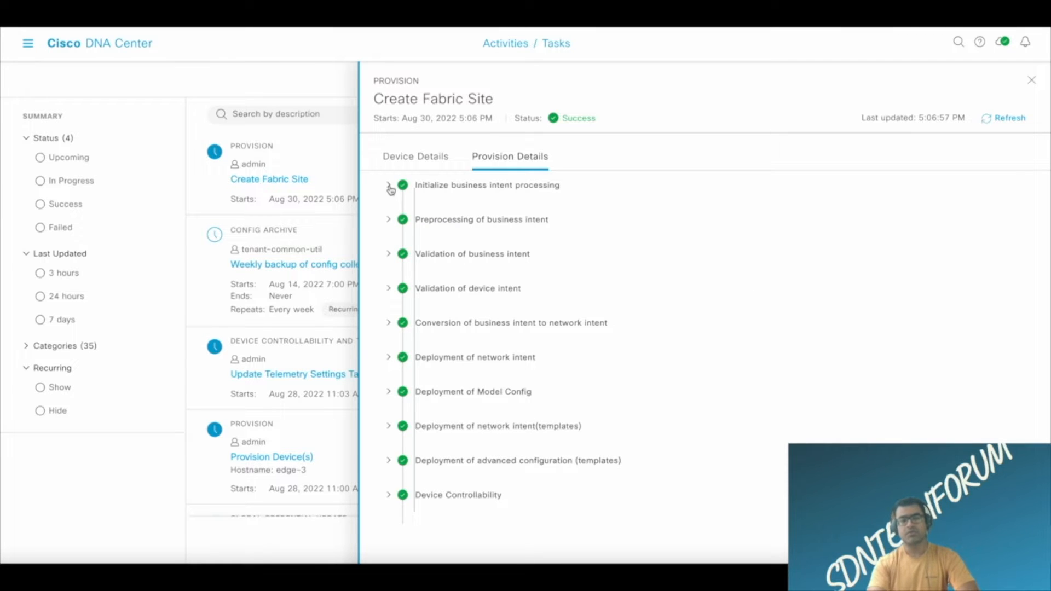
{"action": "left_click", "coordinate": [389, 187]}
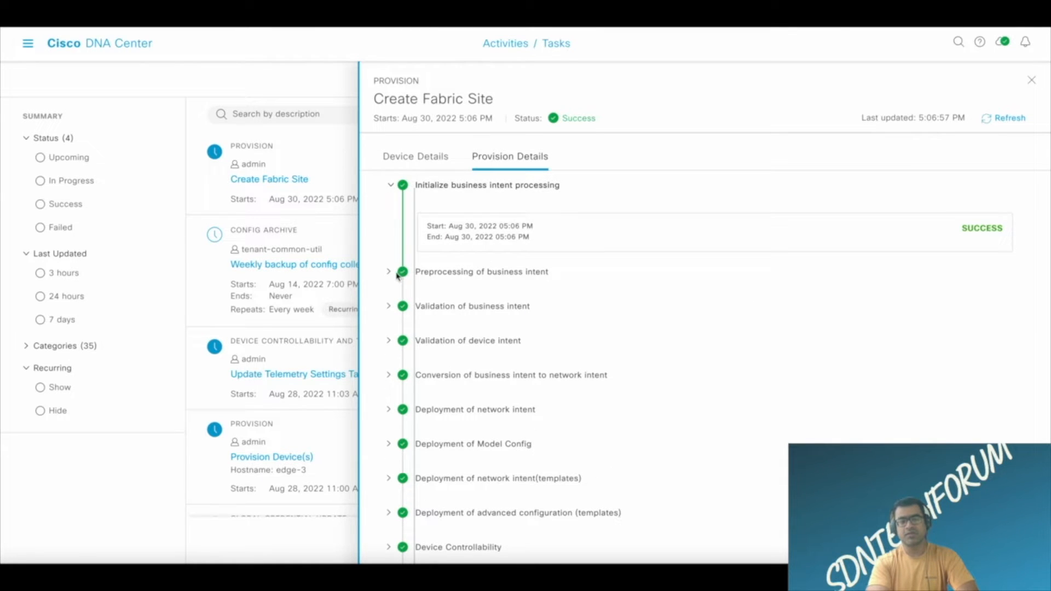
{"action": "left_click", "coordinate": [389, 272]}
{"action": "scroll", "coordinate": [478, 251], "scroll_direction": "down", "scroll_amount": 2}
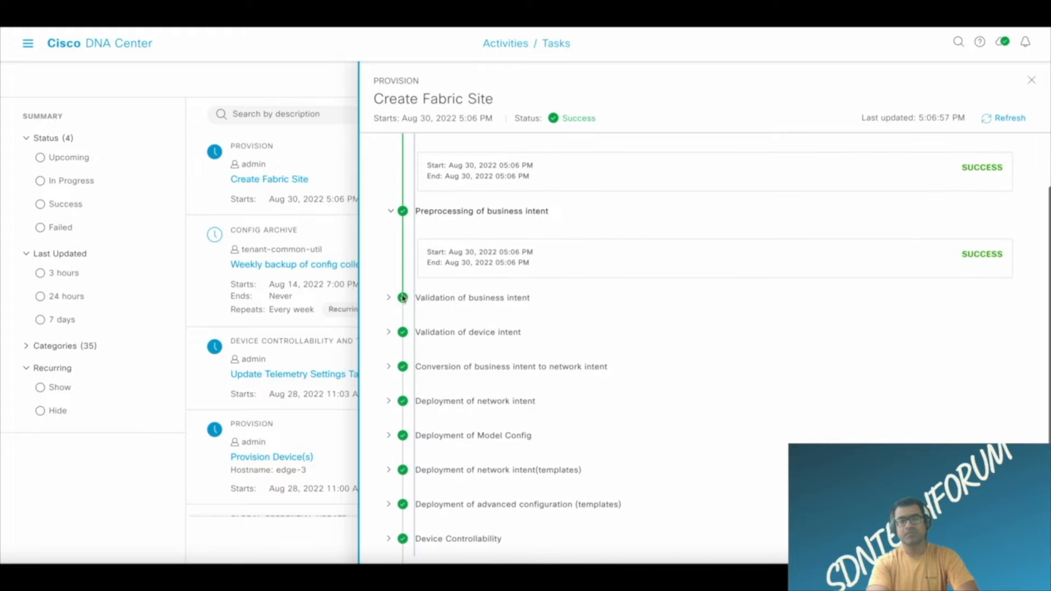
{"action": "left_click", "coordinate": [390, 297]}
{"action": "scroll", "coordinate": [567, 208], "scroll_direction": "down", "scroll_amount": 3}
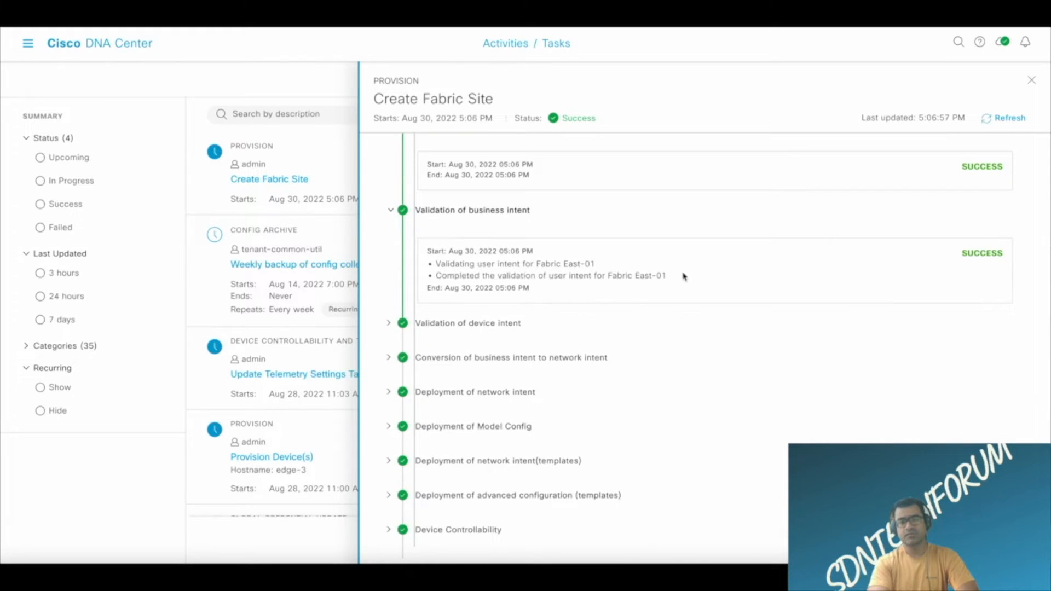
{"action": "left_click", "coordinate": [389, 324]}
{"action": "scroll", "coordinate": [611, 307], "scroll_direction": "down", "scroll_amount": 1}
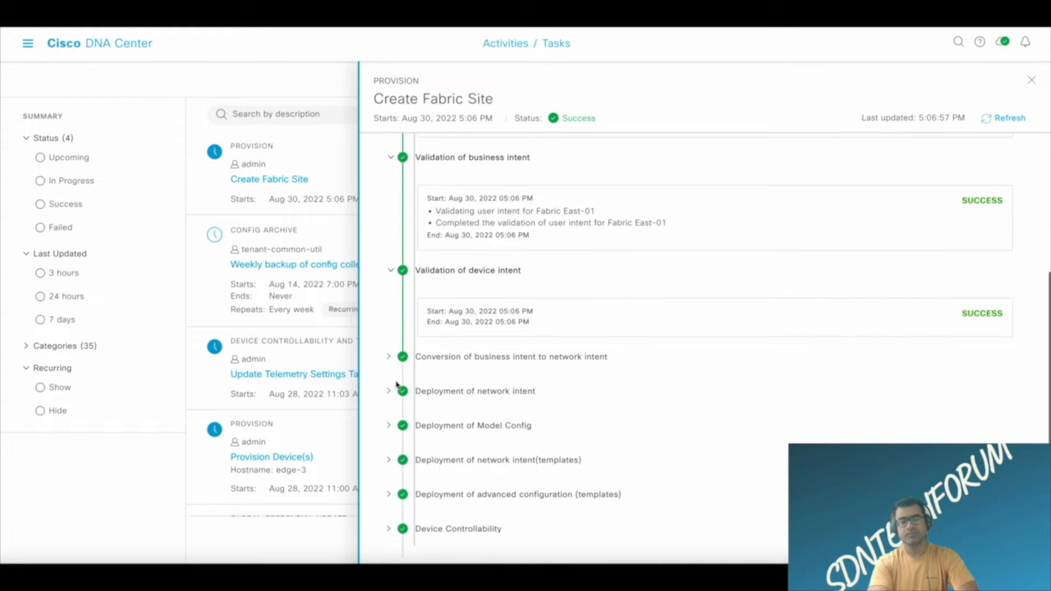
Examine the Conversion of business intent to network intent, Deployment of network intent and Deployment of Model Config stages.
{"action": "scroll", "coordinate": [657, 330], "scroll_direction": "down", "scroll_amount": 2}
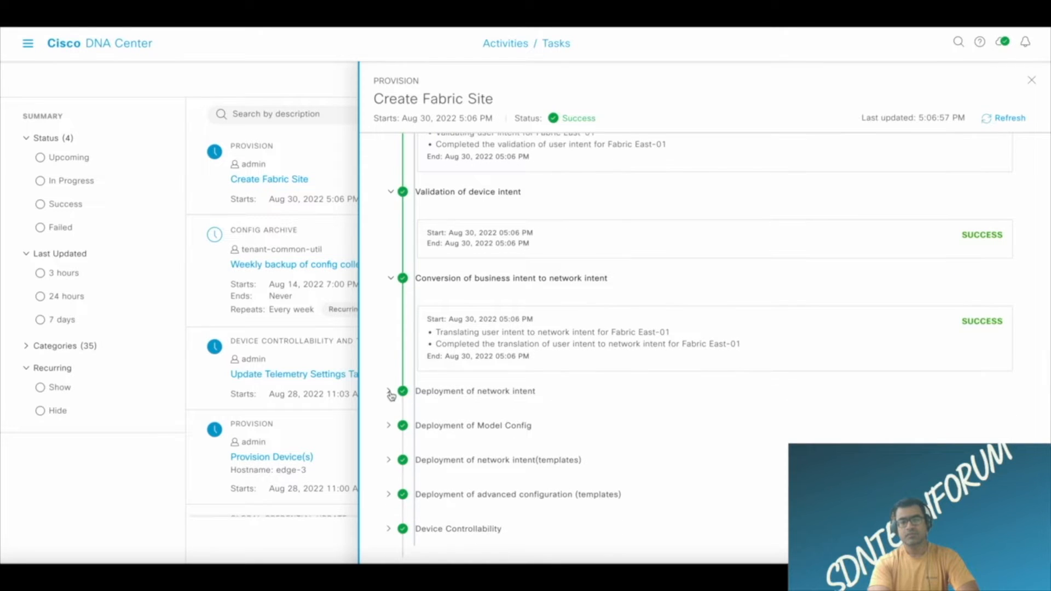
{"action": "left_click", "coordinate": [389, 392]}
{"action": "scroll", "coordinate": [600, 382], "scroll_direction": "down", "scroll_amount": 2}
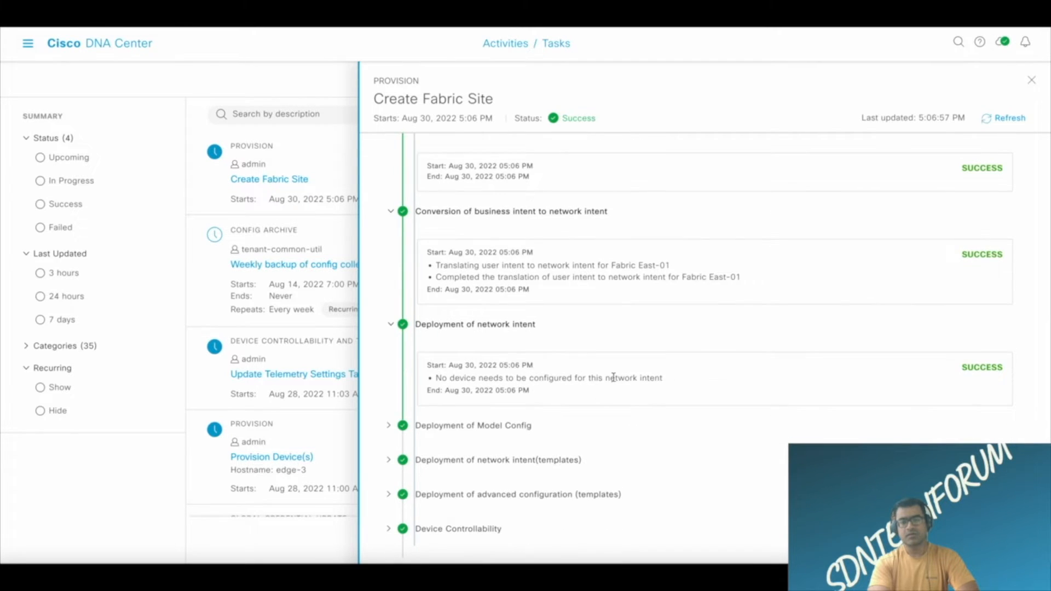
{"action": "left_click_drag", "start_coordinate": [695, 379], "coordinate": [415, 386]}
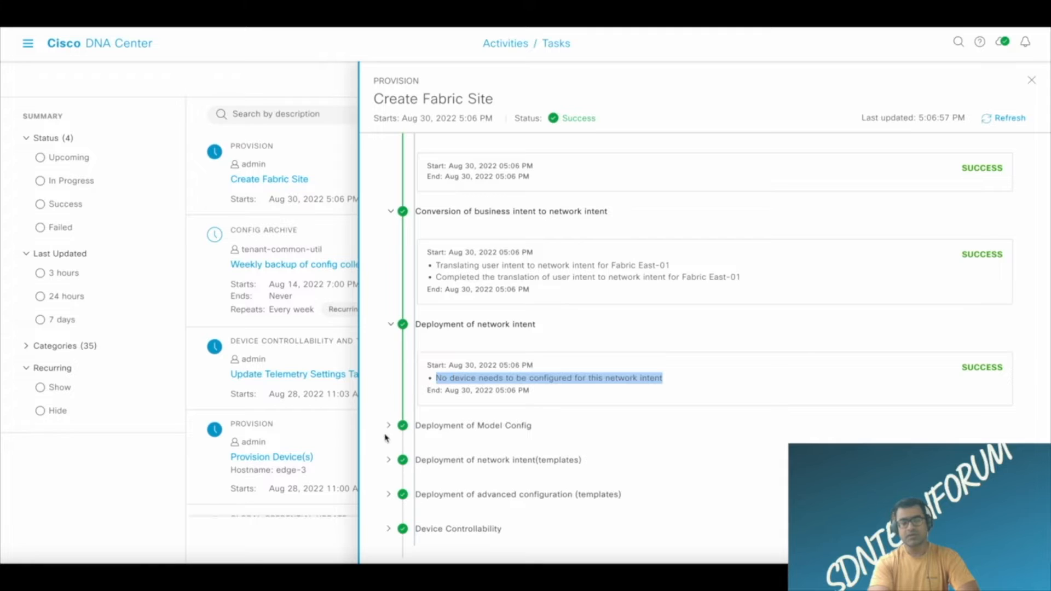
{"action": "left_click", "coordinate": [389, 427]}
{"action": "scroll", "coordinate": [535, 425], "scroll_direction": "down", "scroll_amount": 1}
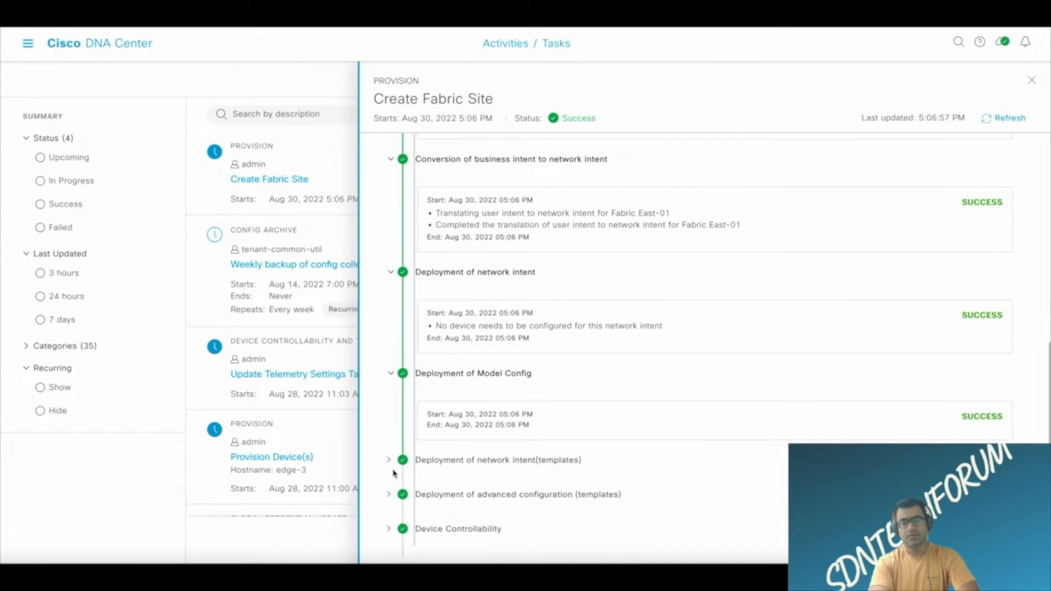
Examine the two template deployment stages and the Device Controllability stage, and close the task details.
{"action": "left_click", "coordinate": [388, 460]}
{"action": "scroll", "coordinate": [609, 411], "scroll_direction": "down", "scroll_amount": 2}
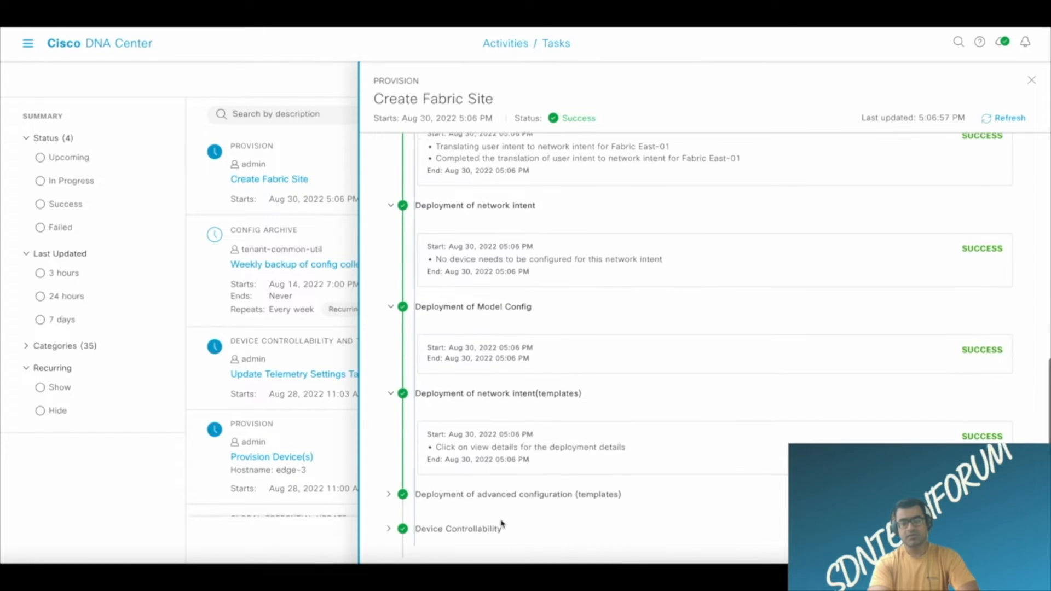
{"action": "left_click", "coordinate": [390, 495]}
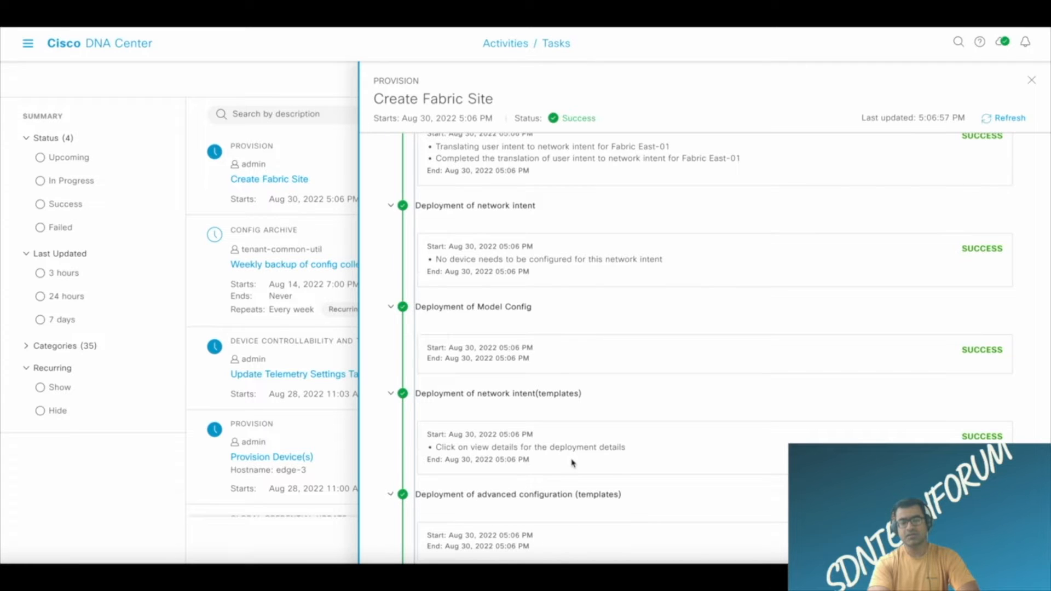
{"action": "scroll", "coordinate": [572, 463], "scroll_direction": "down", "scroll_amount": 1}
{"action": "left_click", "coordinate": [391, 532]}
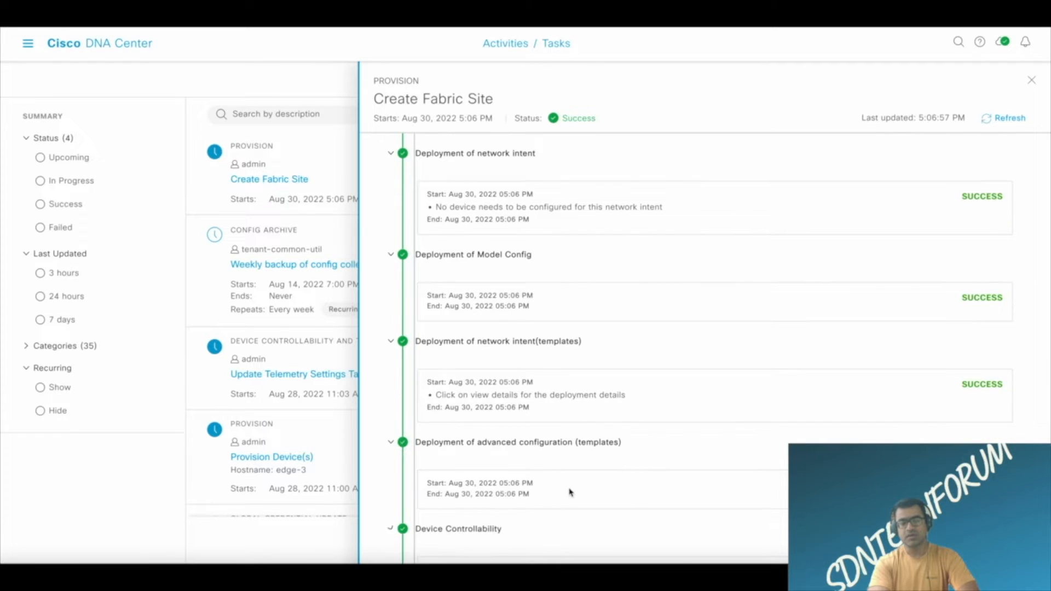
{"action": "scroll", "coordinate": [570, 493], "scroll_direction": "down", "scroll_amount": 1}
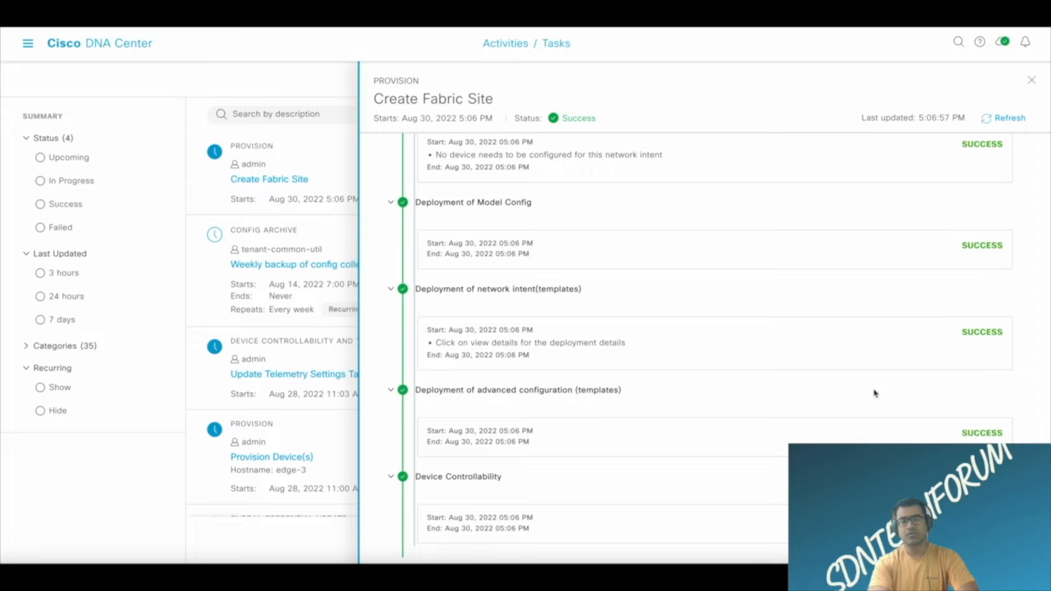
{"action": "left_click", "coordinate": [1032, 81]}
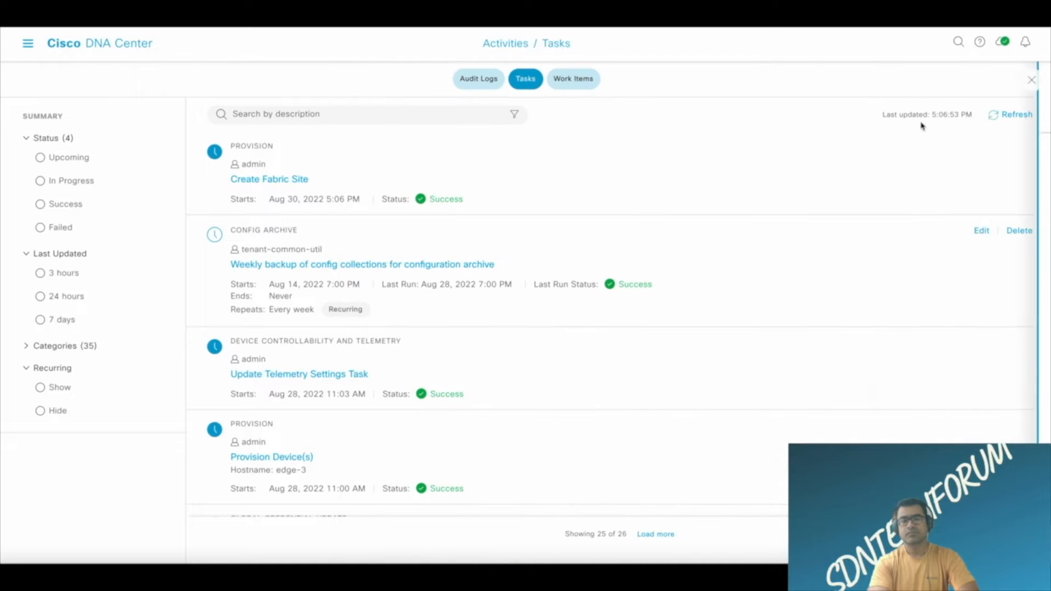
Go to the SD-Access Fabric Sites page under Provision and review its summary and task timeline.
{"action": "left_click", "coordinate": [29, 49]}
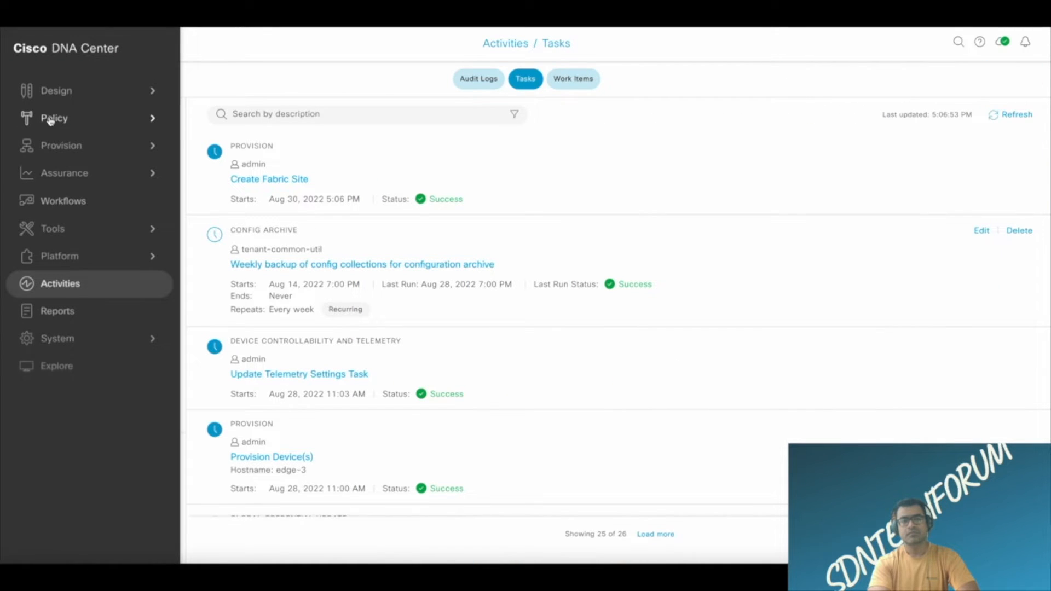
{"action": "mouse_move", "coordinate": [67, 144]}
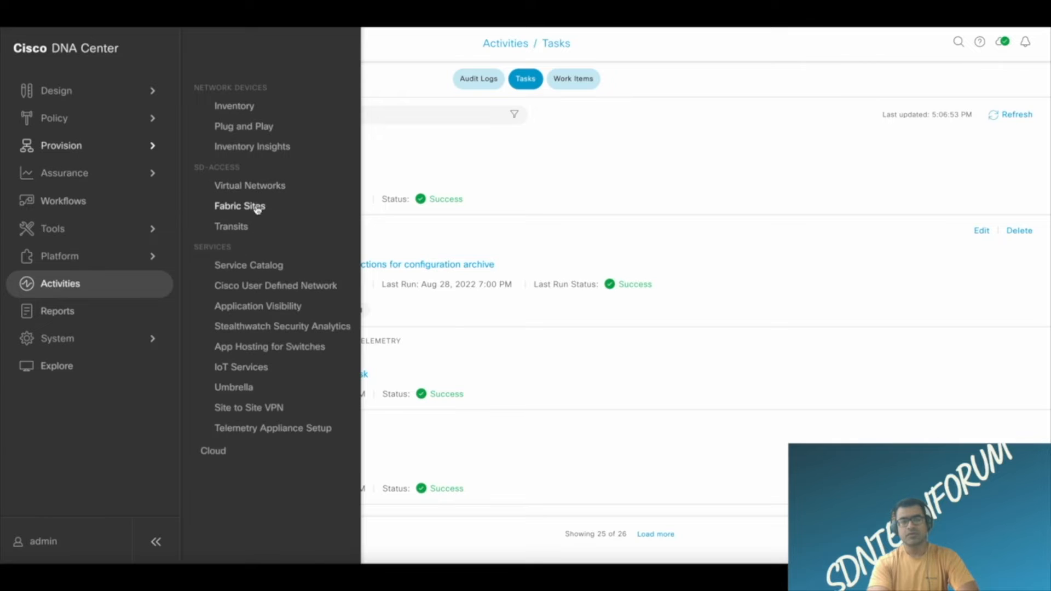
{"action": "left_click", "coordinate": [251, 213]}
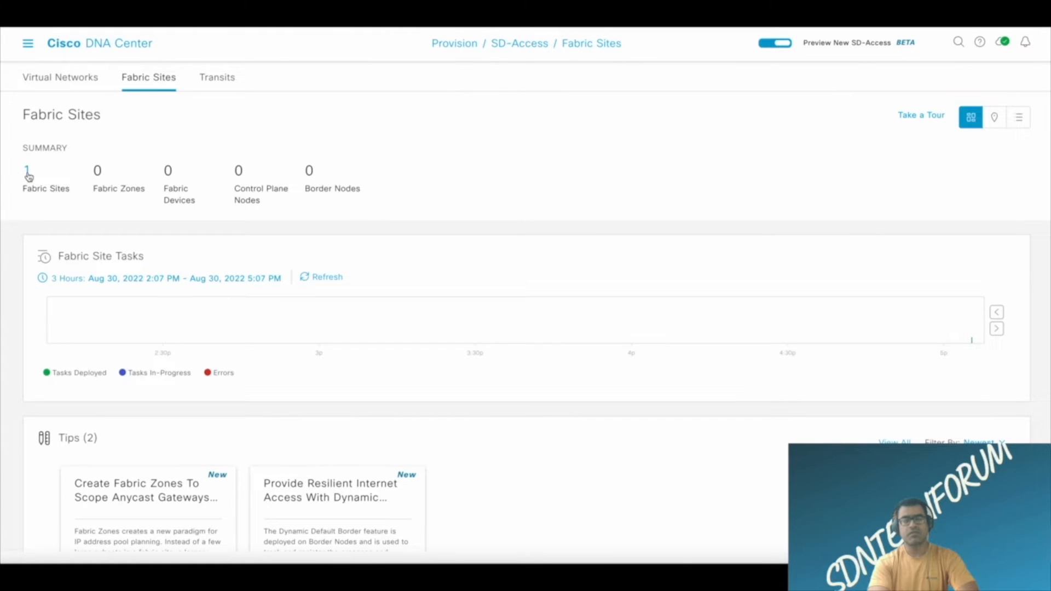
{"action": "scroll", "coordinate": [541, 263], "scroll_direction": "down", "scroll_amount": 2}
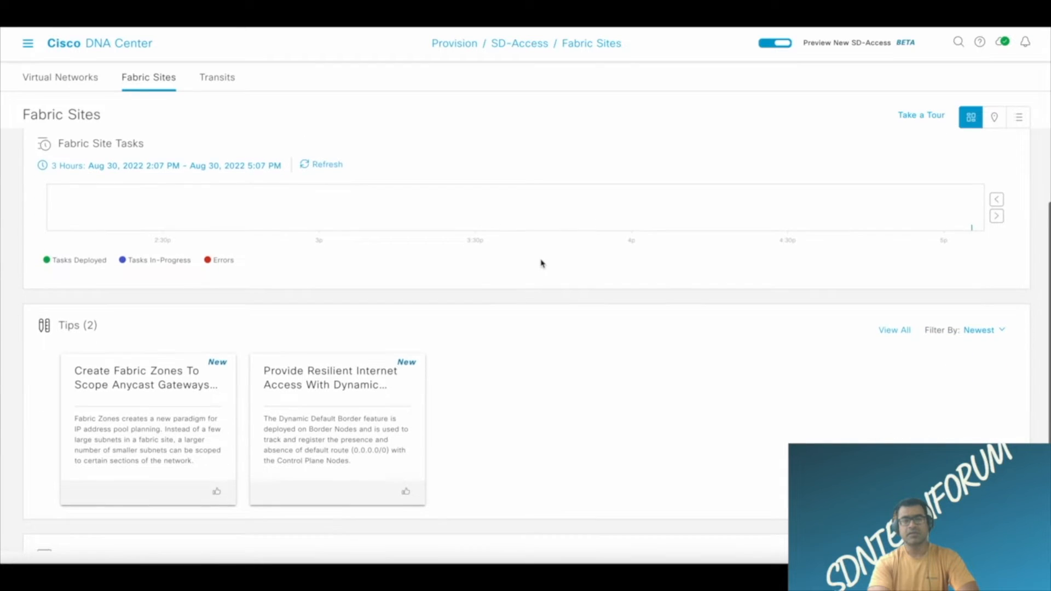
{"action": "scroll", "coordinate": [542, 264], "scroll_direction": "up", "scroll_amount": 2}
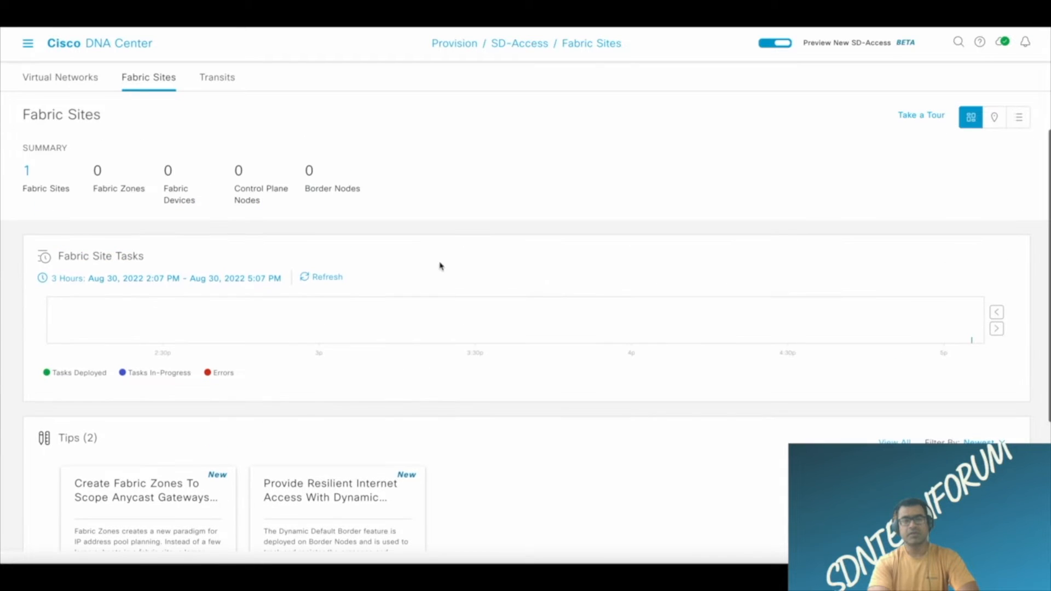
Show the list of fabric sites and check the actions available for East-01.
{"action": "left_click", "coordinate": [28, 174]}
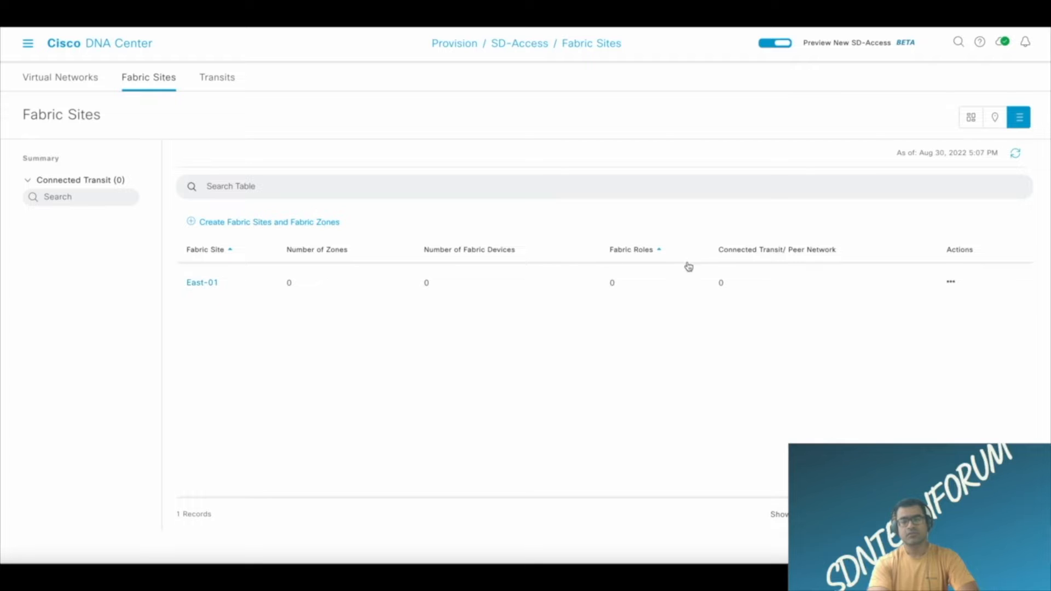
{"action": "left_click", "coordinate": [951, 284]}
{"action": "left_click", "coordinate": [952, 285]}
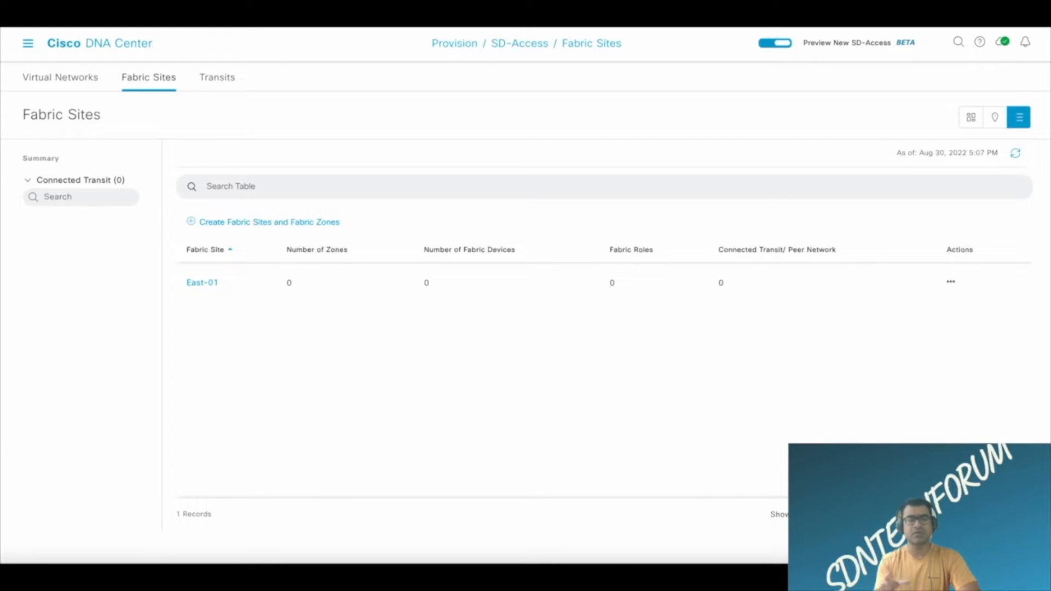
Start creating a new transit and read the descriptions of the SD-Access (LISP/BGP), SD-Access (LISP Pub/Sub) and IP-Based types.
{"action": "left_click", "coordinate": [222, 77]}
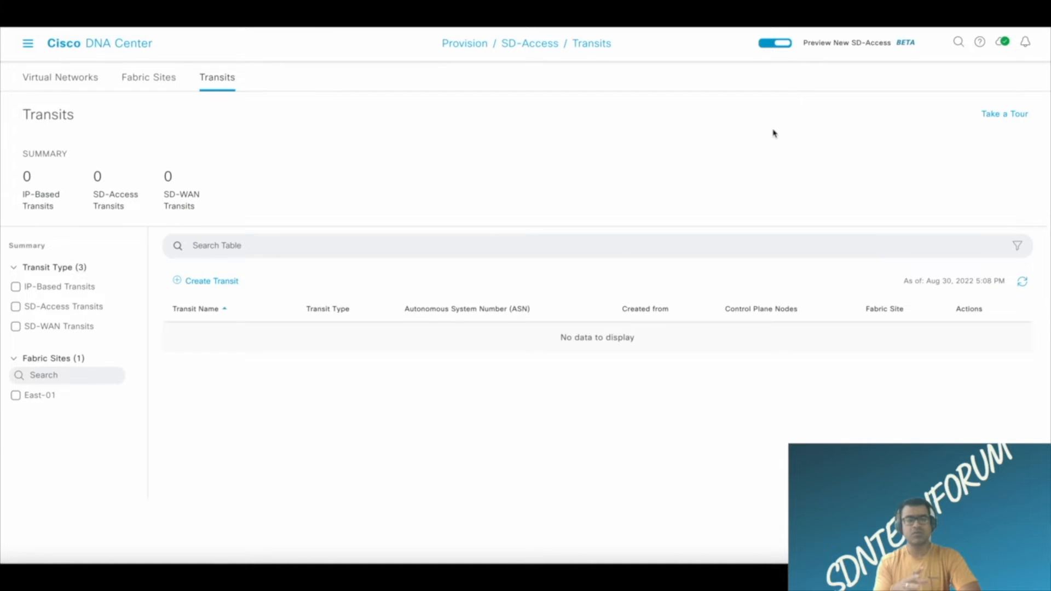
{"action": "left_click", "coordinate": [180, 282]}
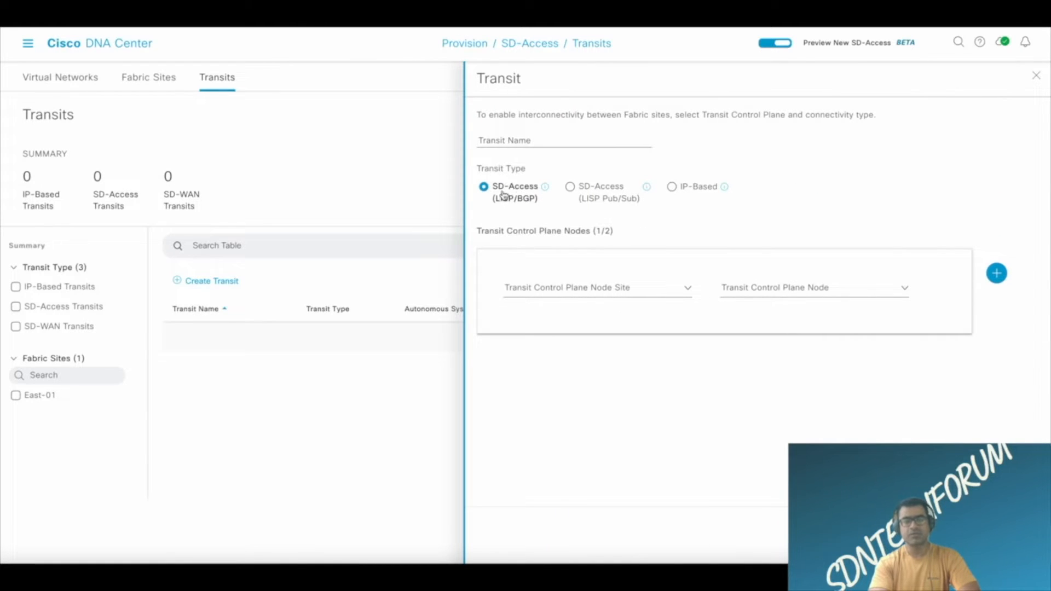
{"action": "mouse_move", "coordinate": [547, 190]}
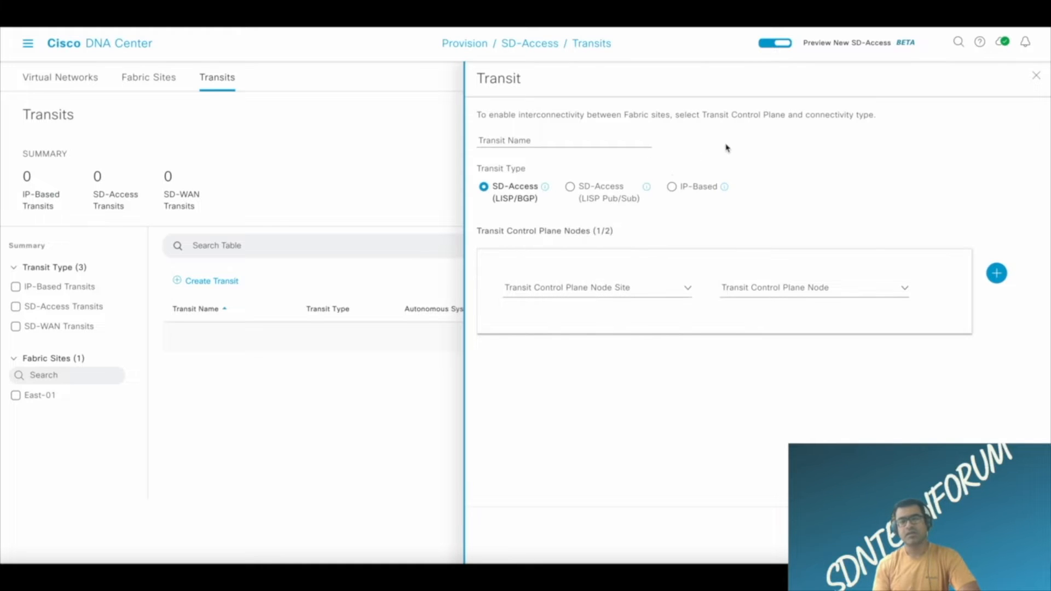
{"action": "mouse_move", "coordinate": [646, 190]}
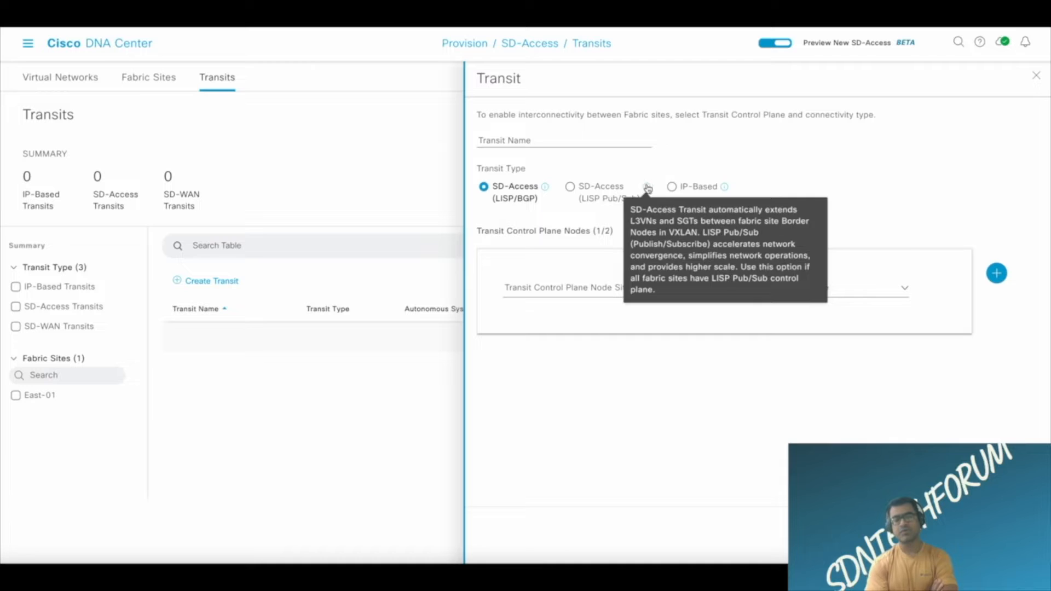
{"action": "mouse_move", "coordinate": [725, 190]}
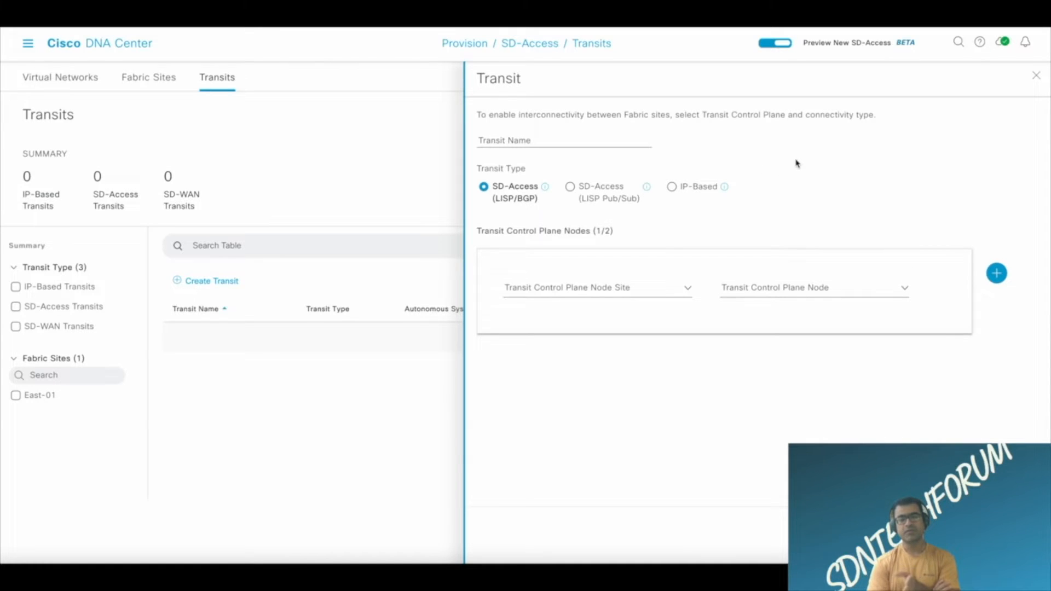
Compare the settings of the LISP Pub/Sub and IP-Based transit types, including the sites available for transit control plane nodes.
{"action": "left_click", "coordinate": [569, 187]}
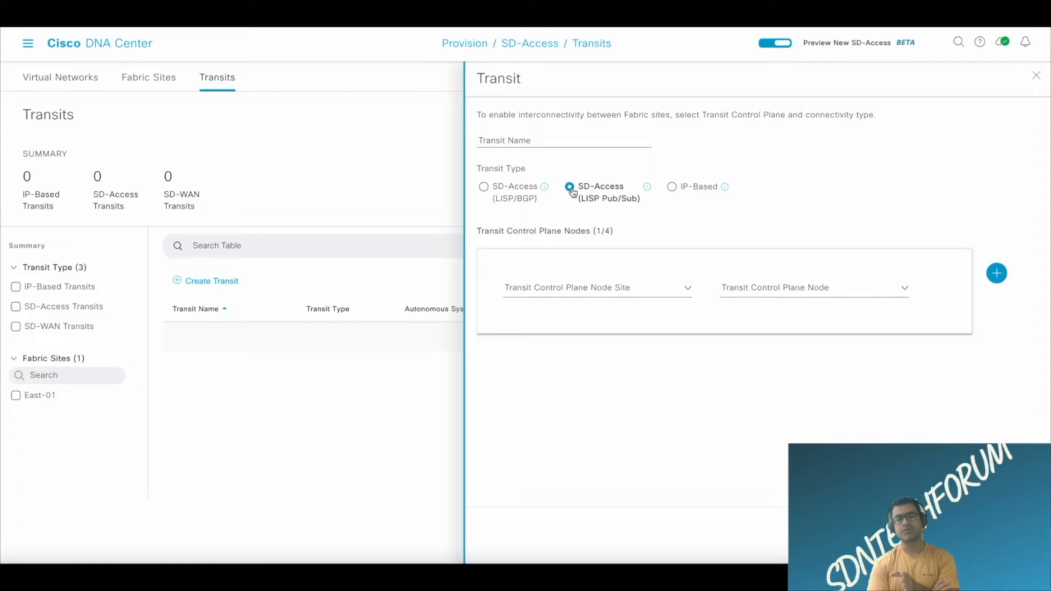
{"action": "left_click", "coordinate": [672, 187]}
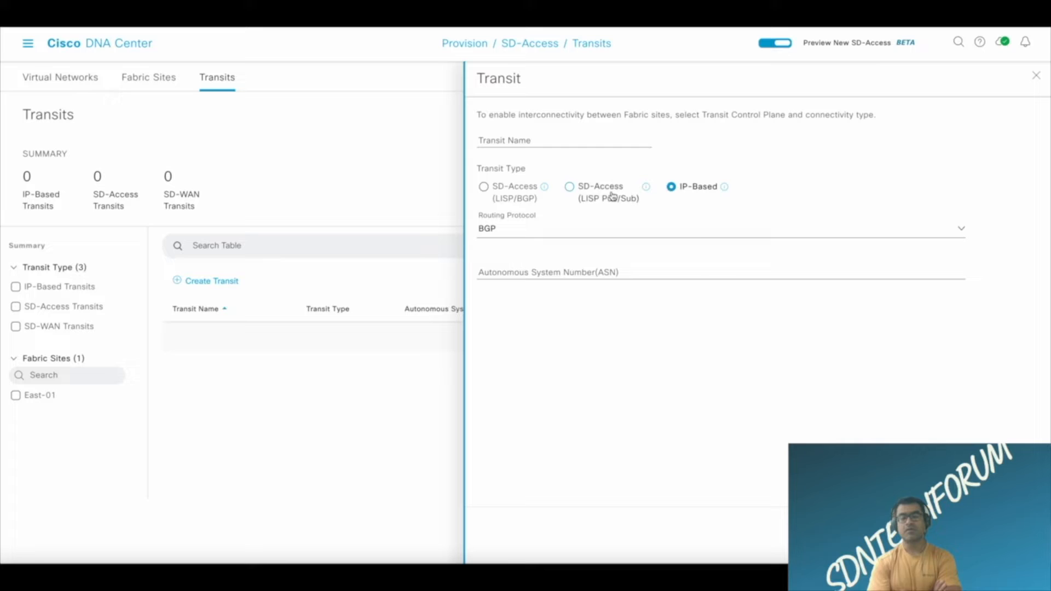
{"action": "left_click", "coordinate": [576, 188]}
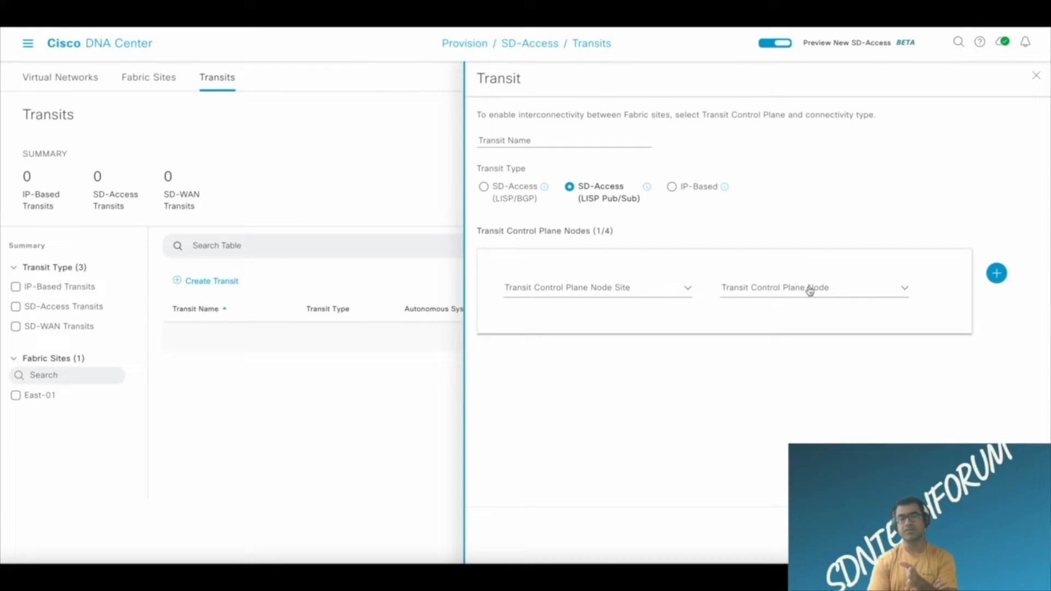
{"action": "left_click", "coordinate": [687, 290]}
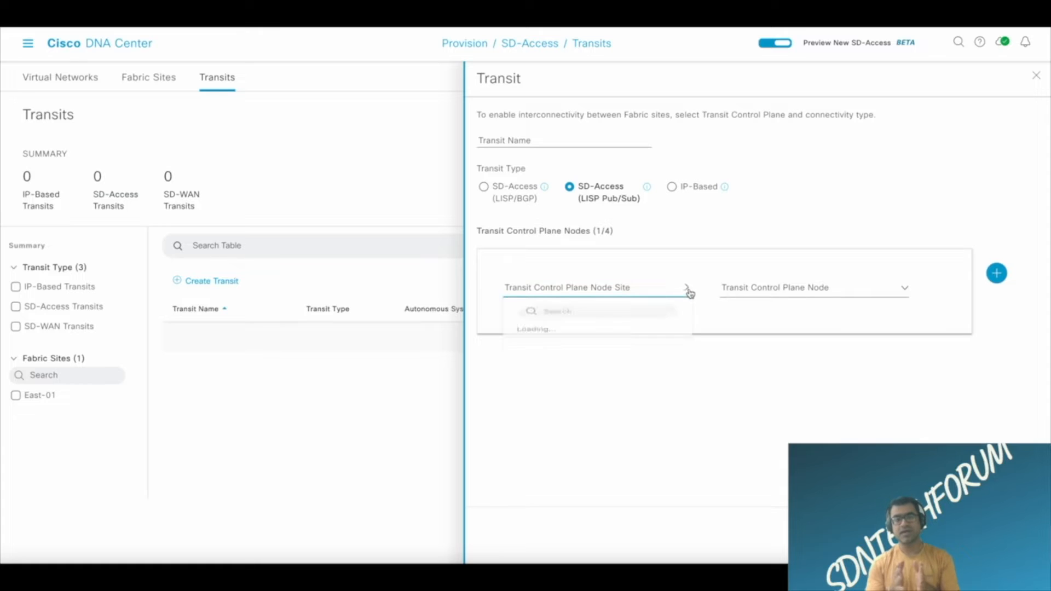
{"action": "left_click", "coordinate": [744, 224]}
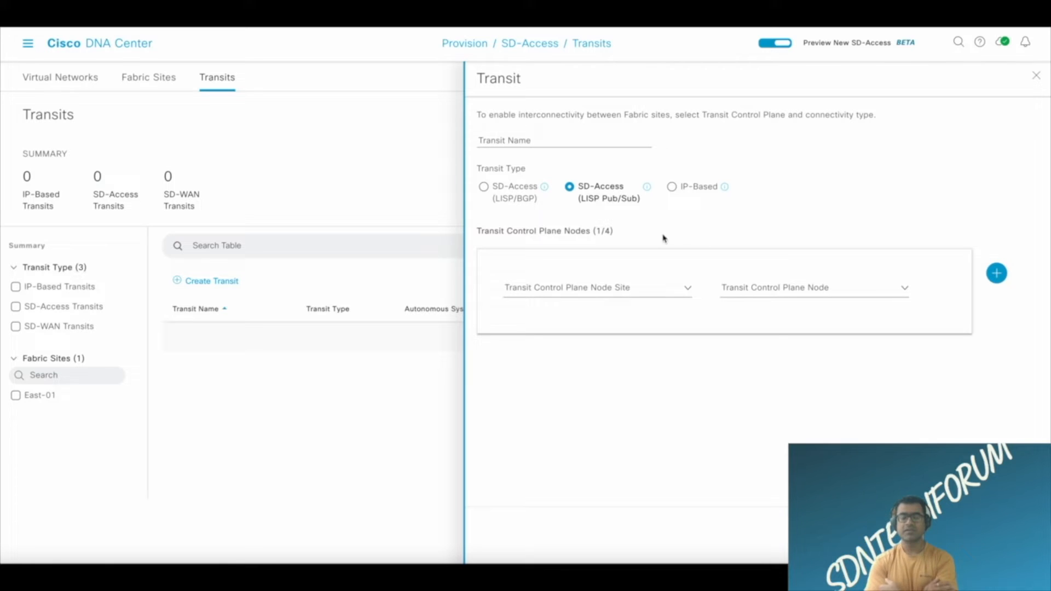
Set the transit type to IP-Based and name the transit IP_Transit_Fusion.
{"action": "left_click", "coordinate": [671, 187]}
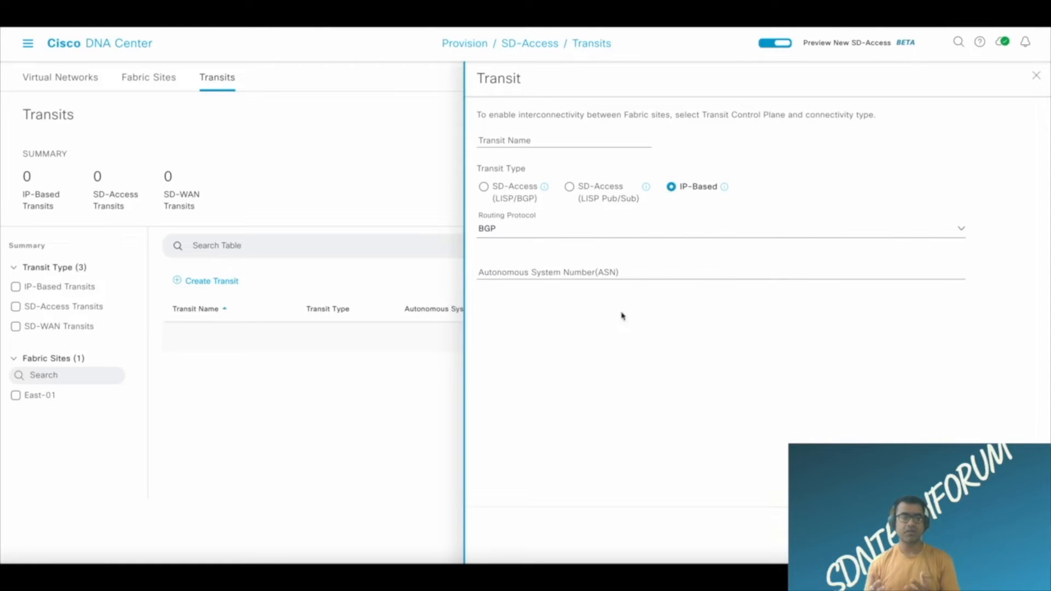
{"action": "left_click", "coordinate": [538, 274]}
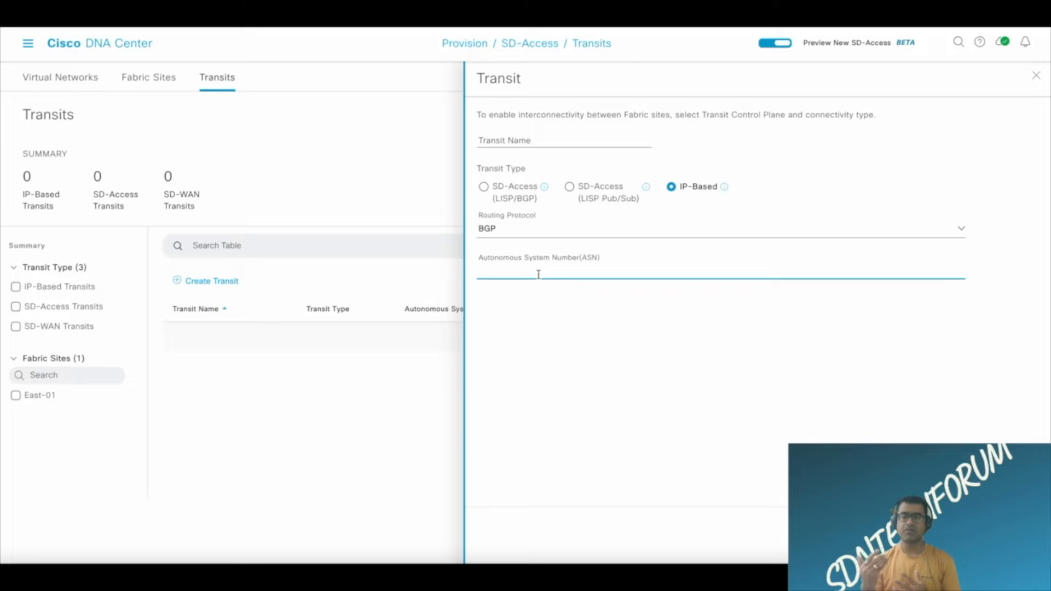
{"action": "left_click", "coordinate": [499, 141]}
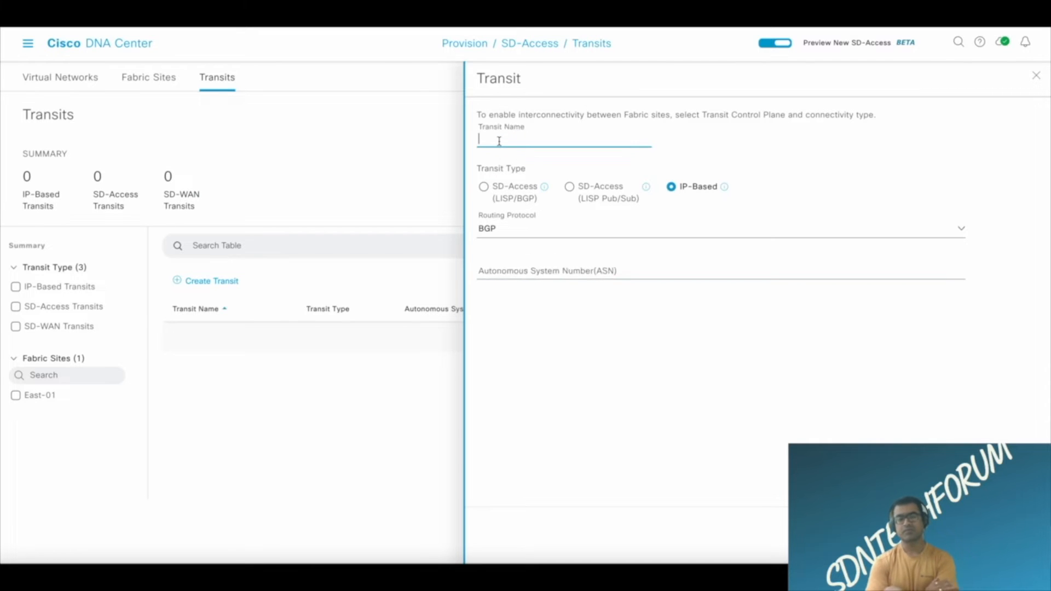
{"action": "type", "text": "IP_Transit"}
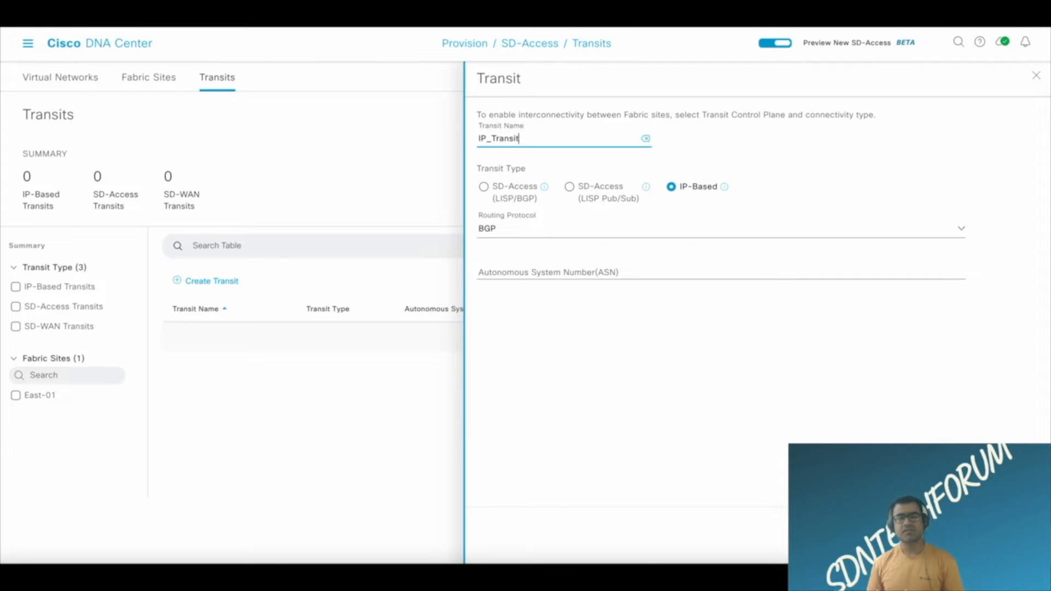
{"action": "type", "text": "_Fusion"}
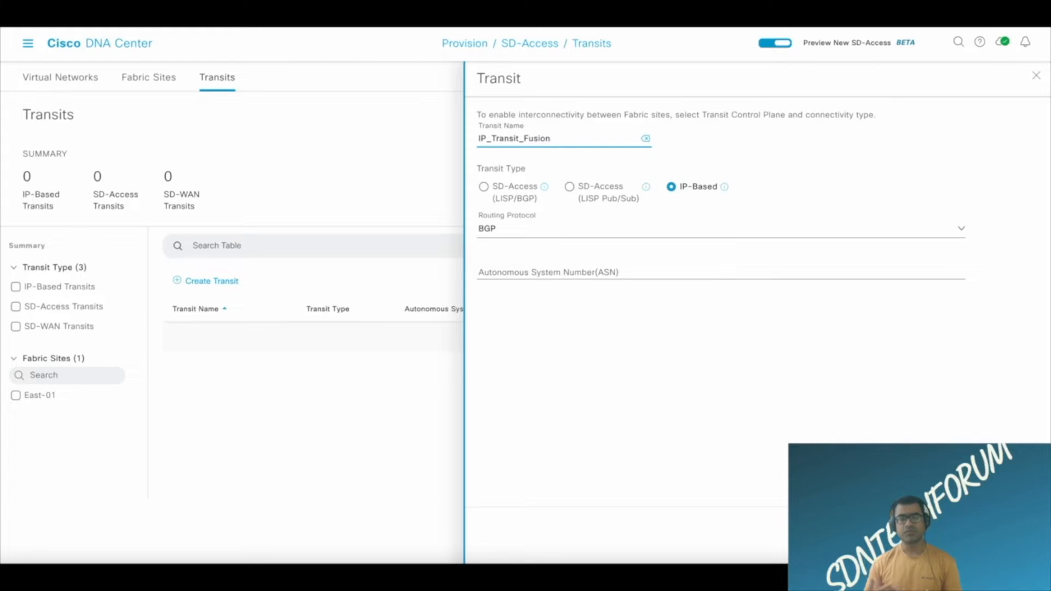
{"action": "left_click", "coordinate": [494, 272]}
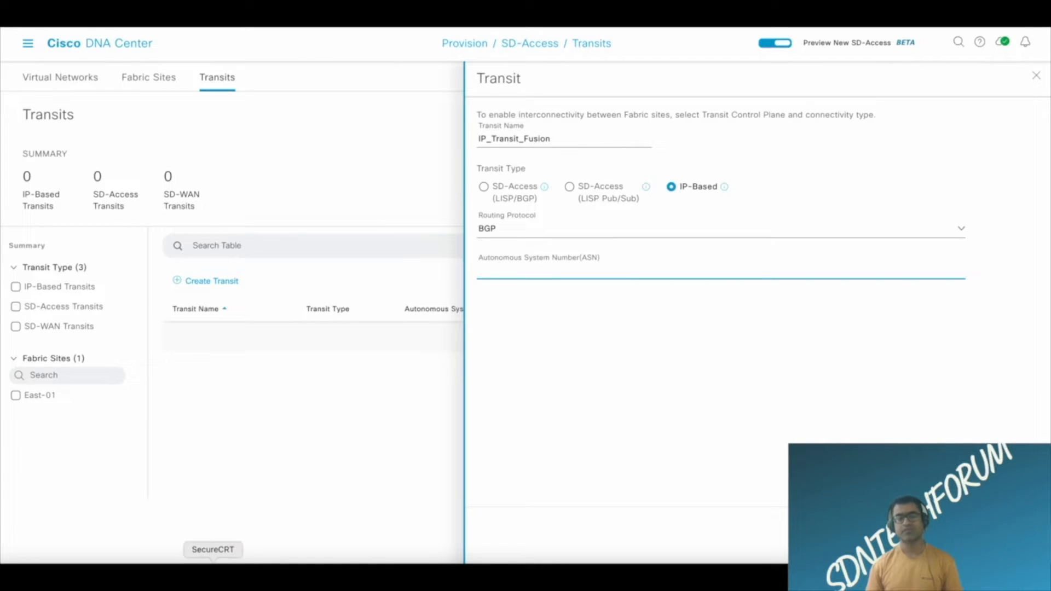
Switch to SecureCRT and run "sh run | sec router bgp" in the Fusion_Con session to look up the Fusion device's BGP AS number.
{"action": "left_click", "coordinate": [213, 572]}
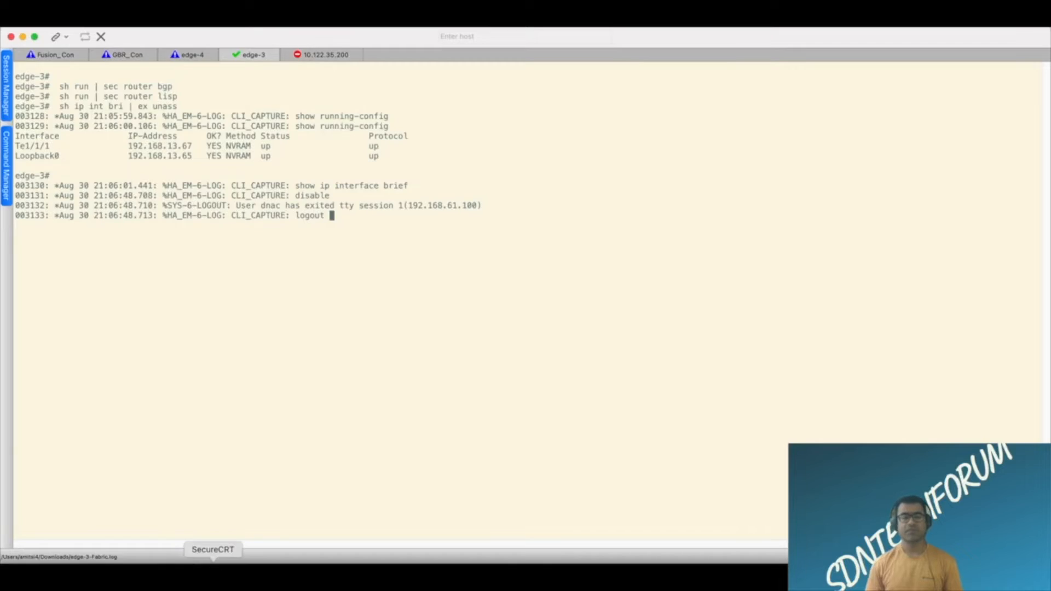
{"action": "left_click", "coordinate": [50, 54]}
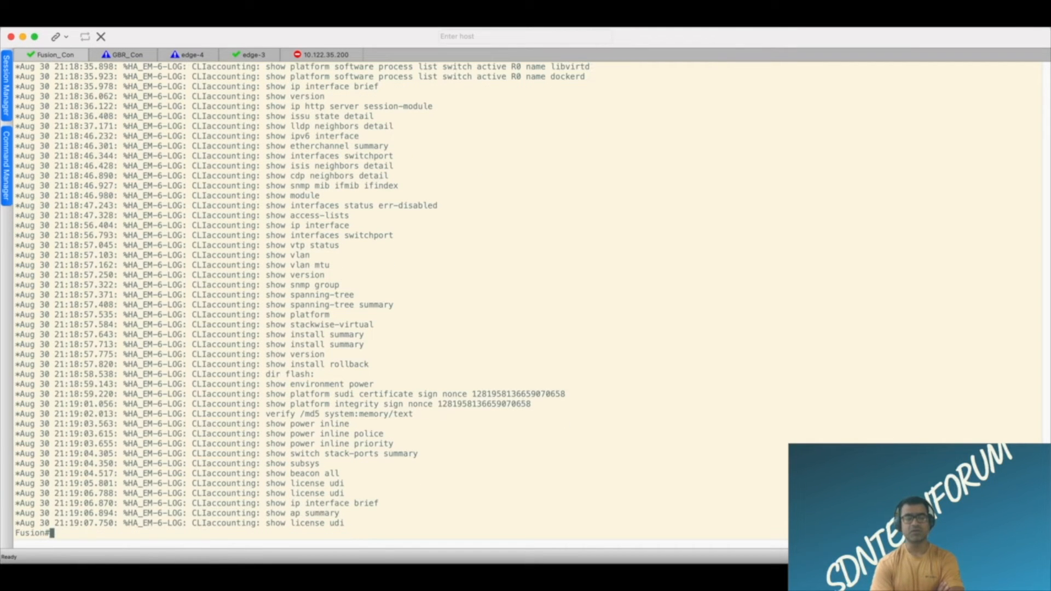
{"action": "key", "text": "Return"}
{"action": "key", "text": "Return"}
{"action": "key", "text": "Return"}
{"action": "type", "text": "sh run | s"}
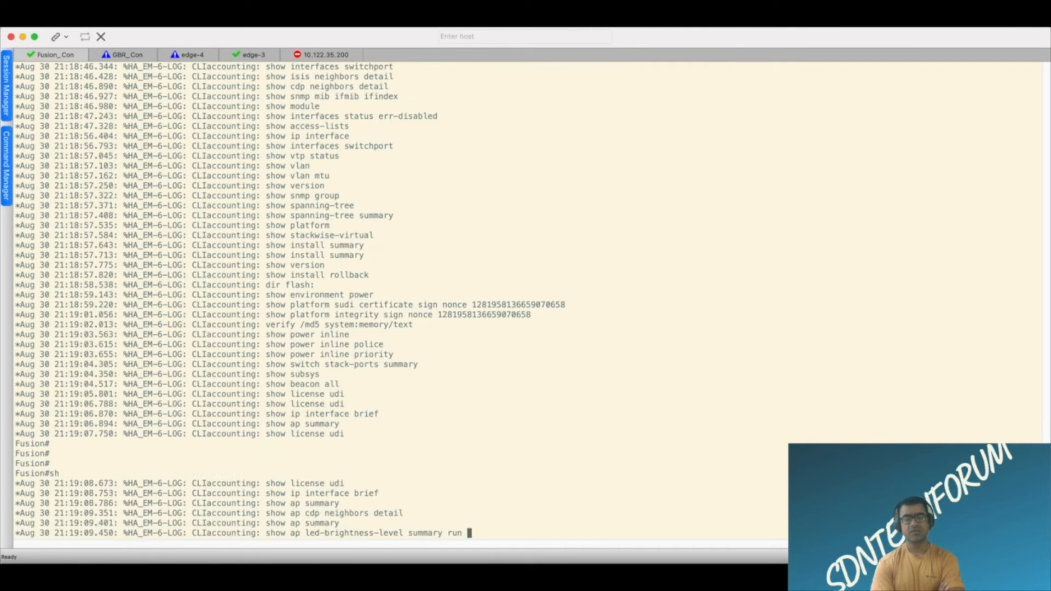
{"action": "type", "text": "ec router bgp"}
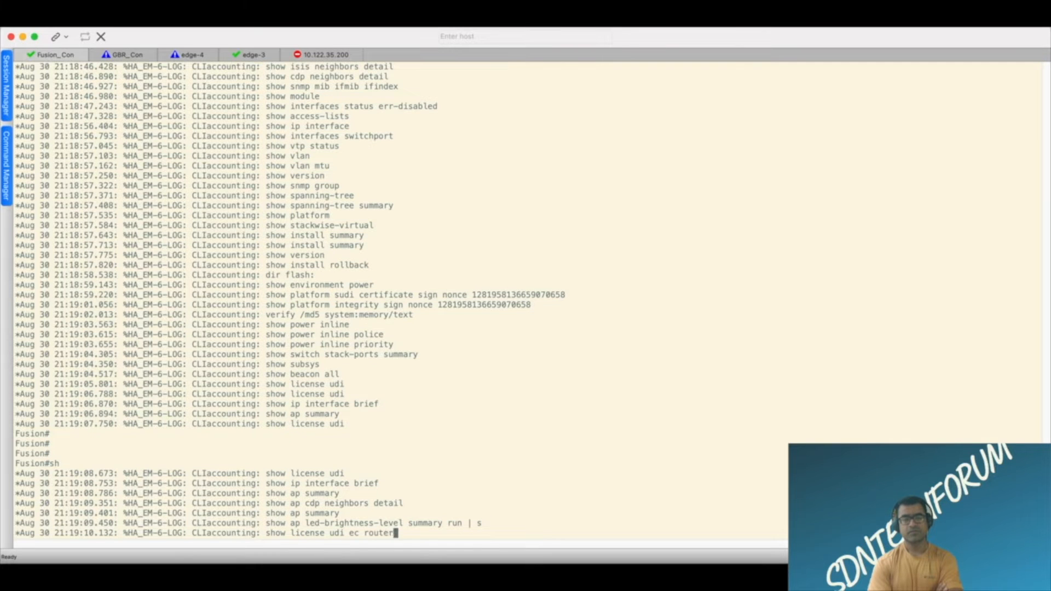
{"action": "key", "text": "Return"}
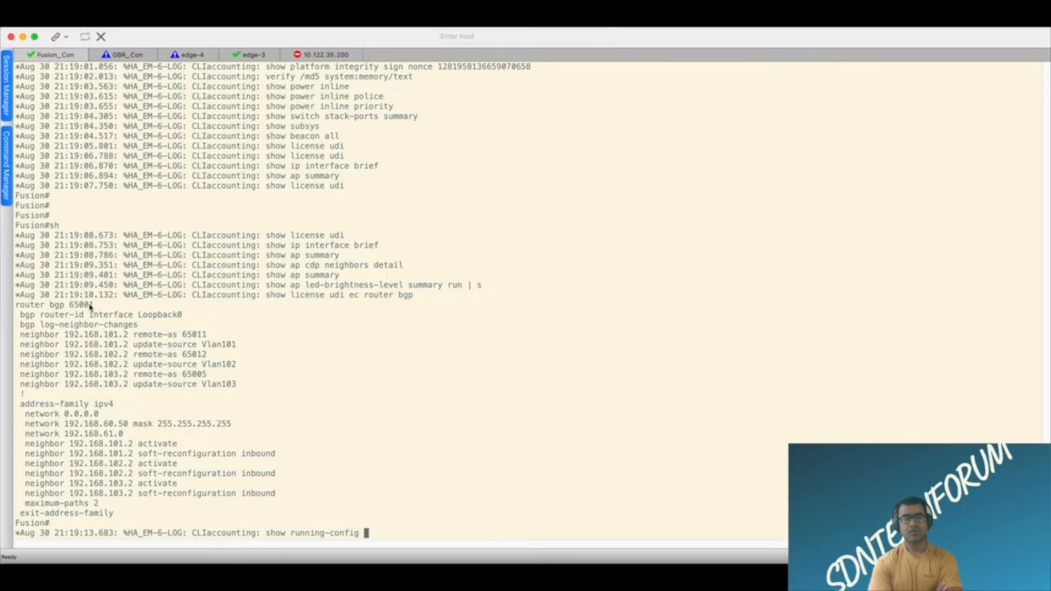
{"action": "left_click_drag", "start_coordinate": [94, 306], "coordinate": [61, 308]}
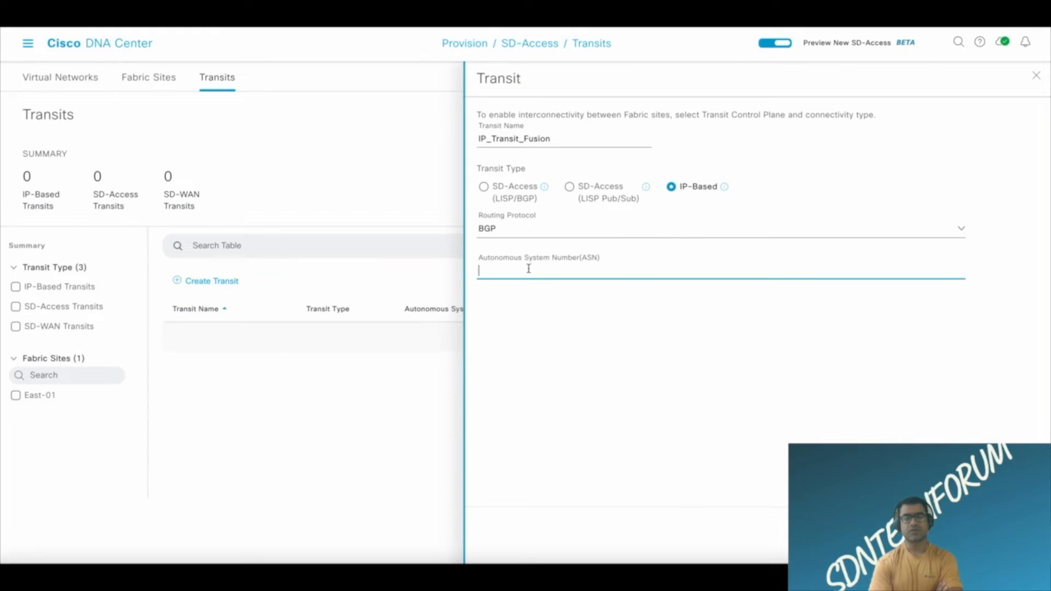
Back in Cisco DNA Center, set the transit's Autonomous System Number to 65001 and save the transit.
{"action": "type", "text": "65001"}
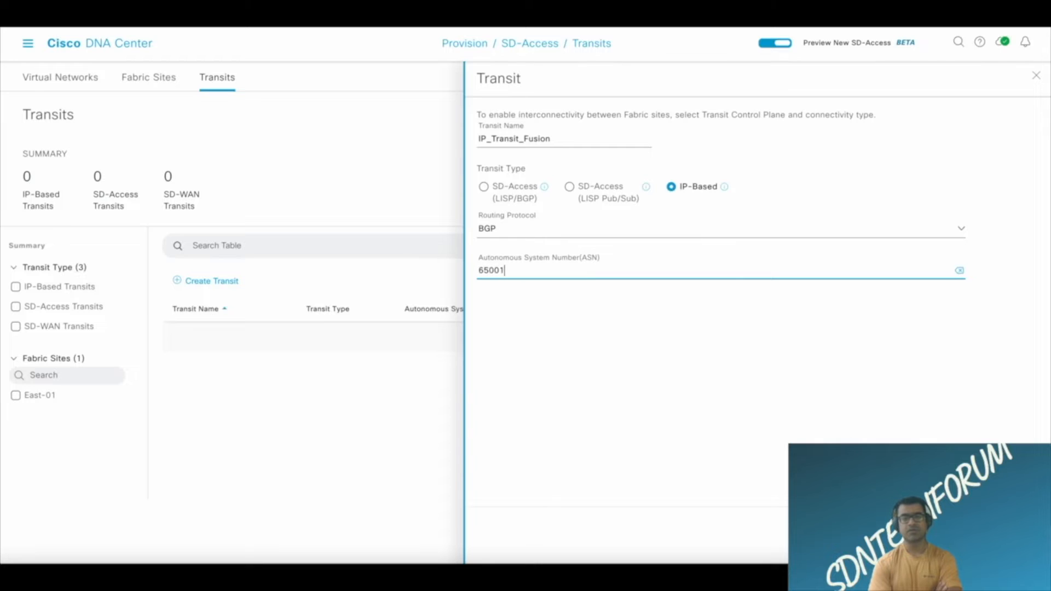
{"action": "left_click", "coordinate": [1009, 535]}
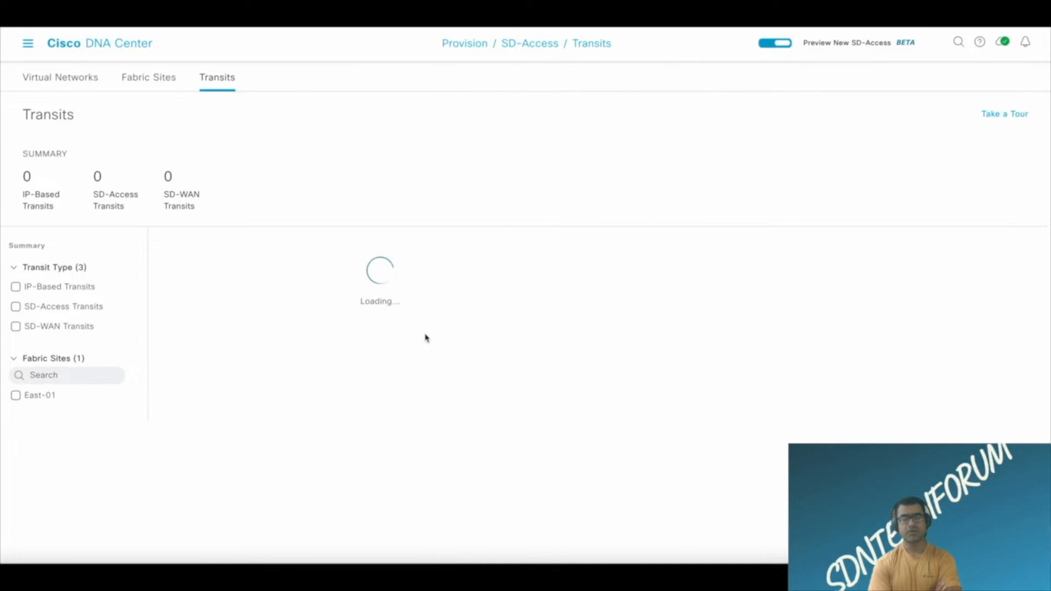
Check the actions available for IP_Transit_Fusion and view its details.
{"action": "left_click", "coordinate": [976, 336]}
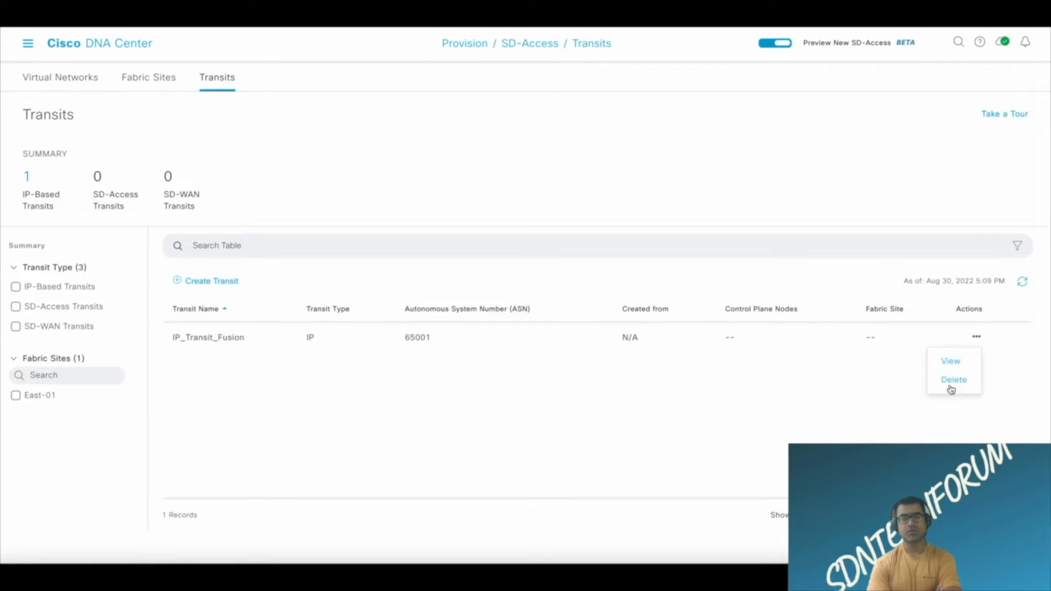
{"action": "mouse_move", "coordinate": [972, 340]}
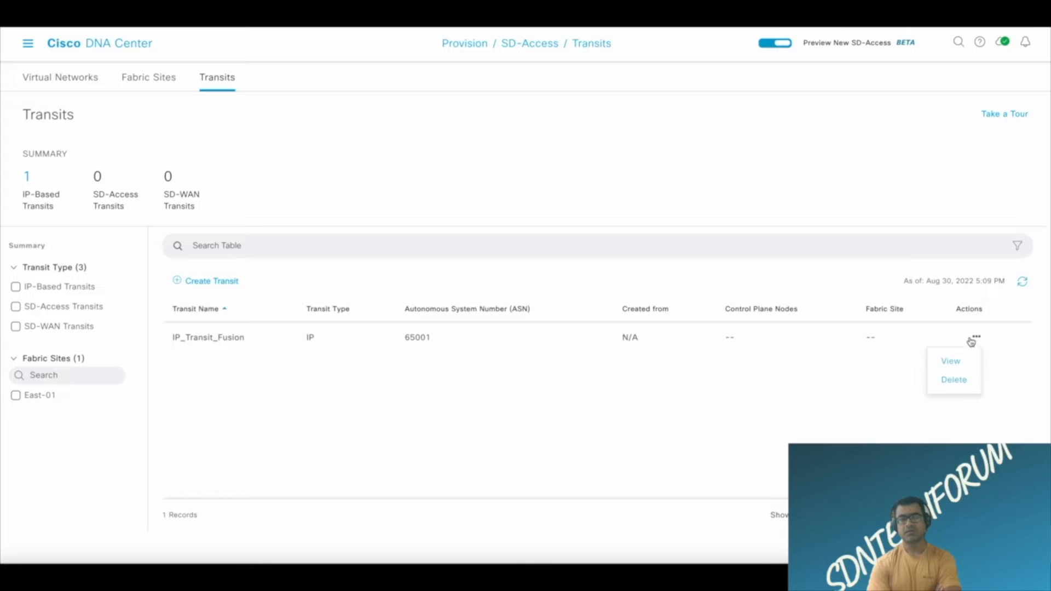
{"action": "left_click", "coordinate": [952, 361]}
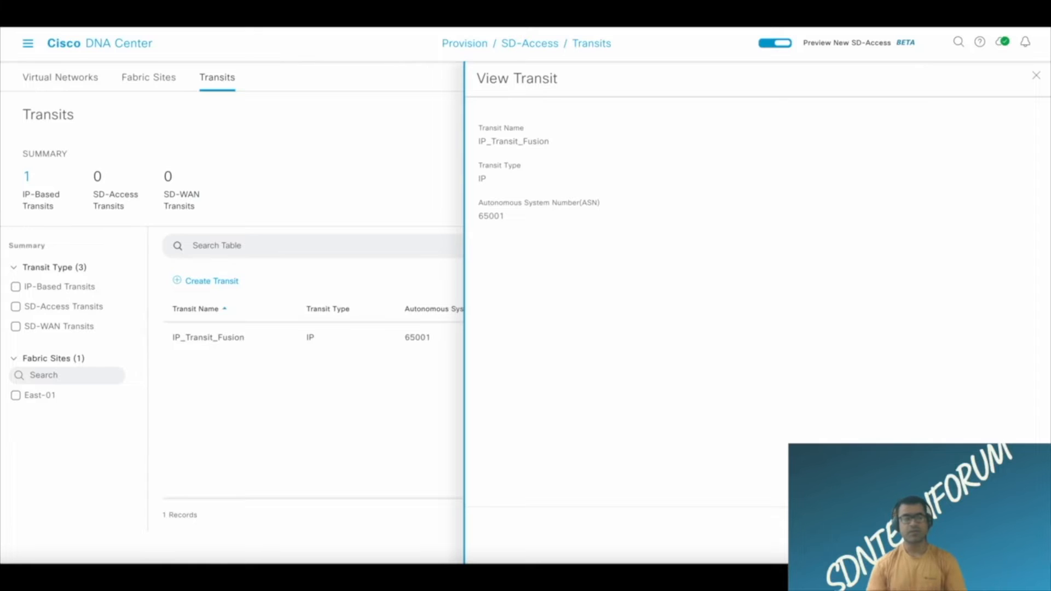
Return to the fabric sites, show them as a list and open the East-01 site.
{"action": "left_click", "coordinate": [162, 88]}
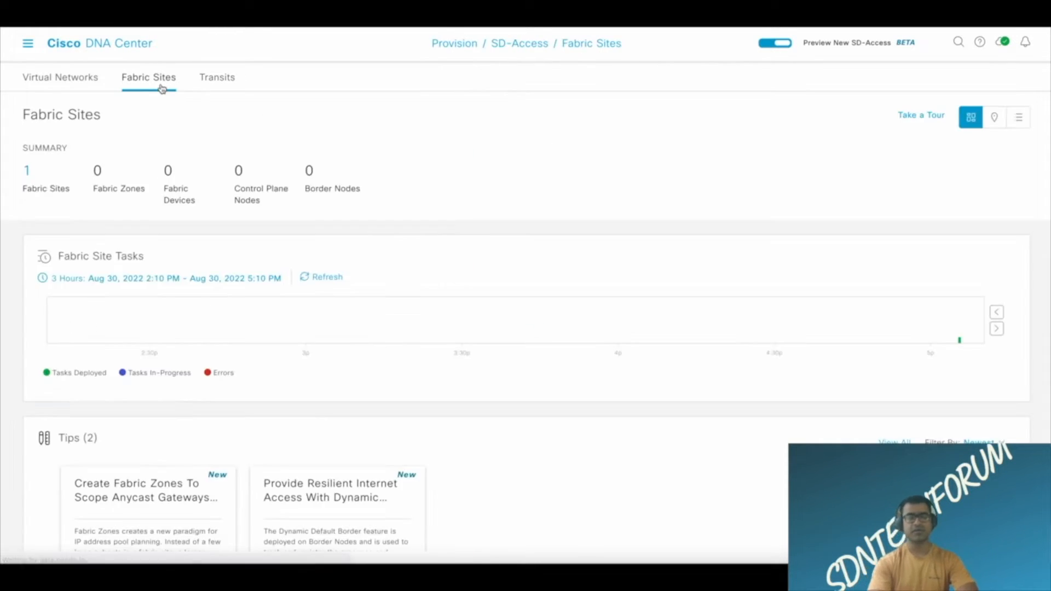
{"action": "scroll", "coordinate": [422, 179], "scroll_direction": "down", "scroll_amount": 5}
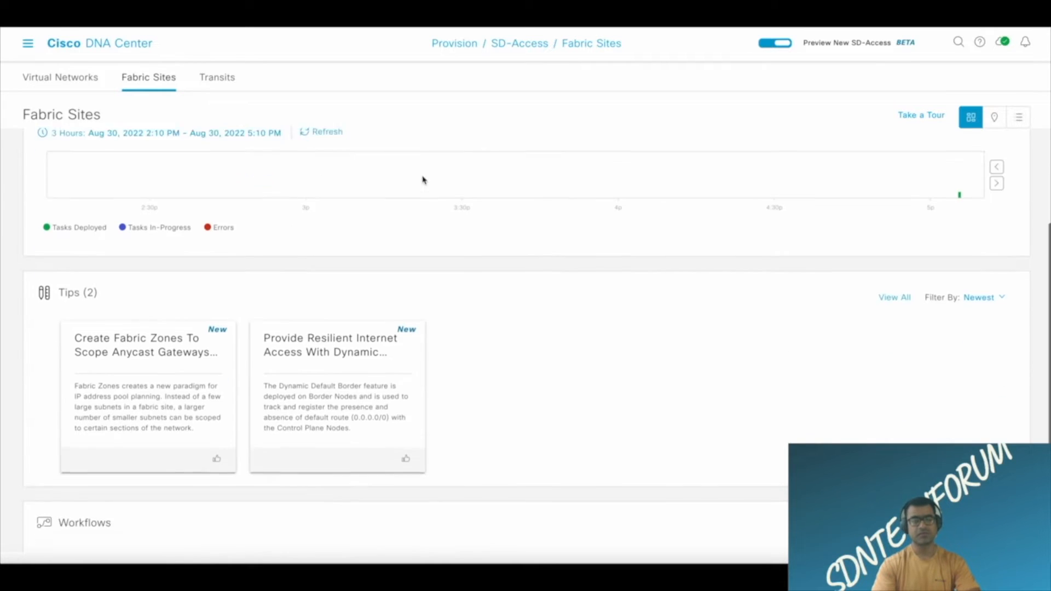
{"action": "scroll", "coordinate": [422, 180], "scroll_direction": "up", "scroll_amount": 5}
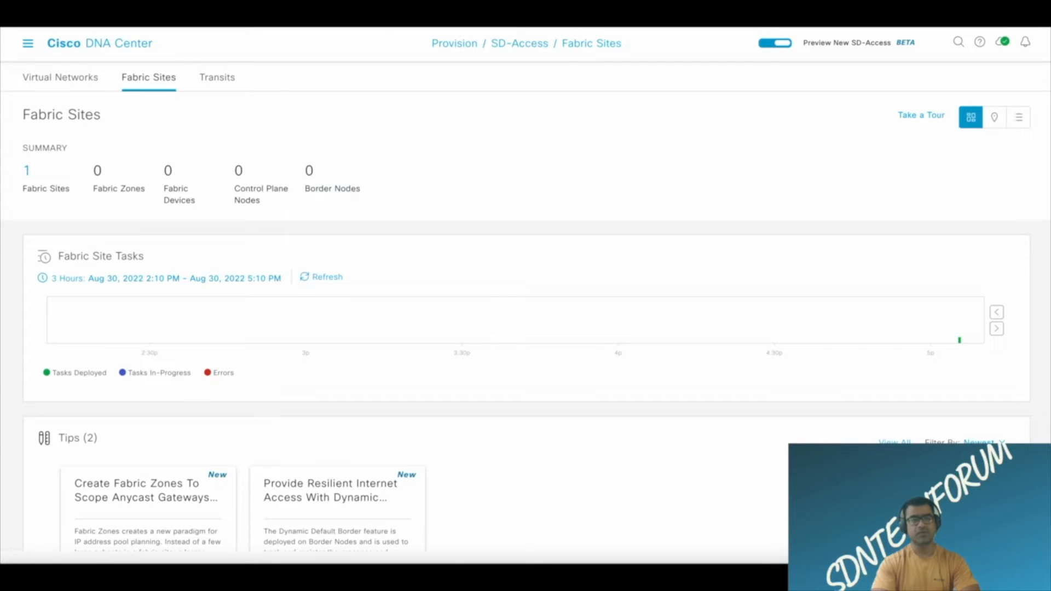
{"action": "left_click", "coordinate": [27, 173]}
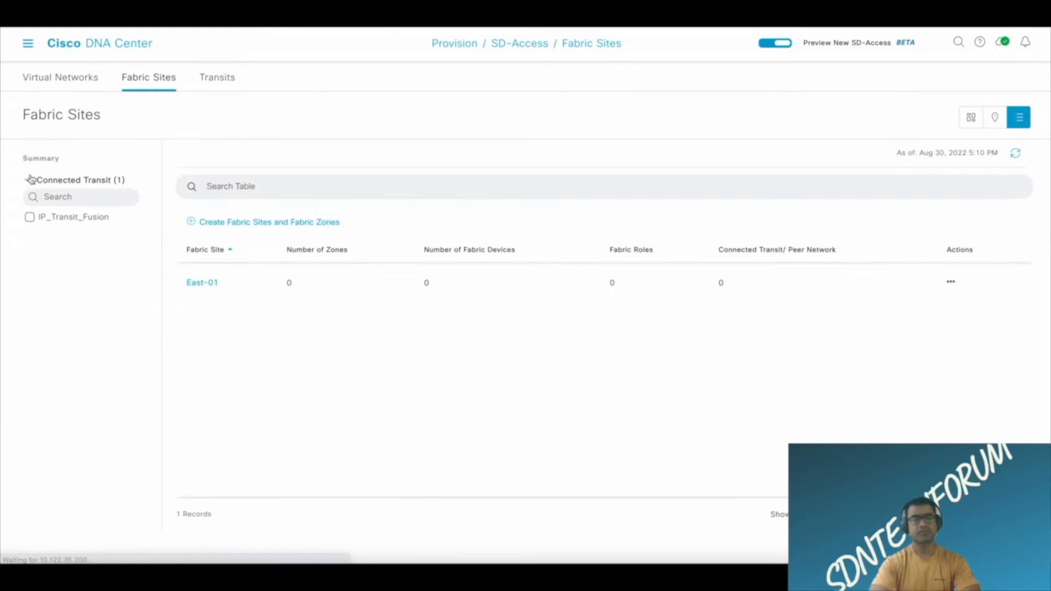
{"action": "left_click", "coordinate": [201, 285]}
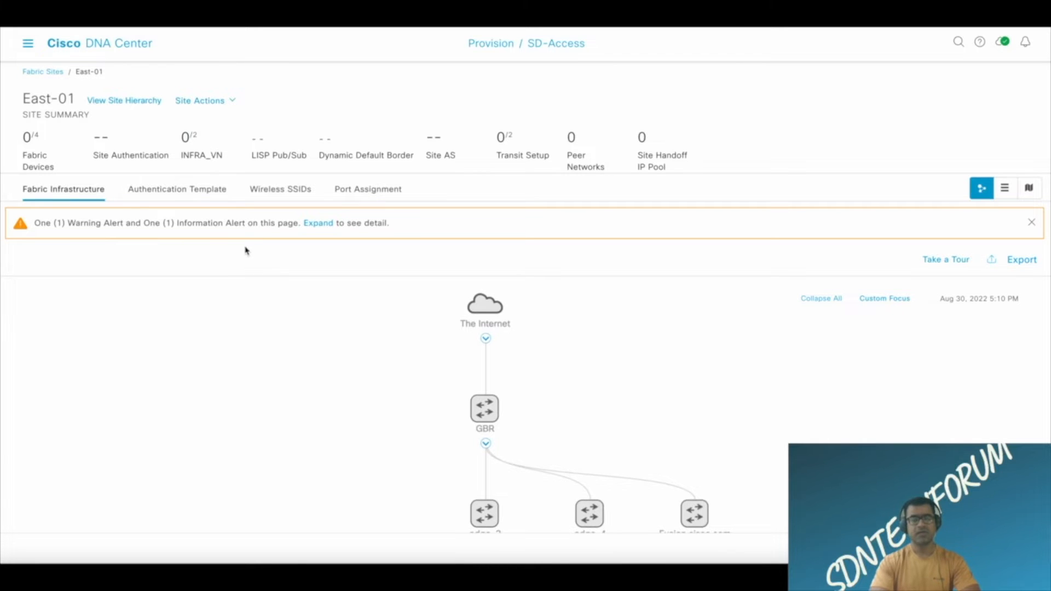
Move the Fusion.cisco.com device above and to the left of GBR in the East-01 fabric topology.
{"action": "scroll", "coordinate": [286, 269], "scroll_direction": "down", "scroll_amount": 2}
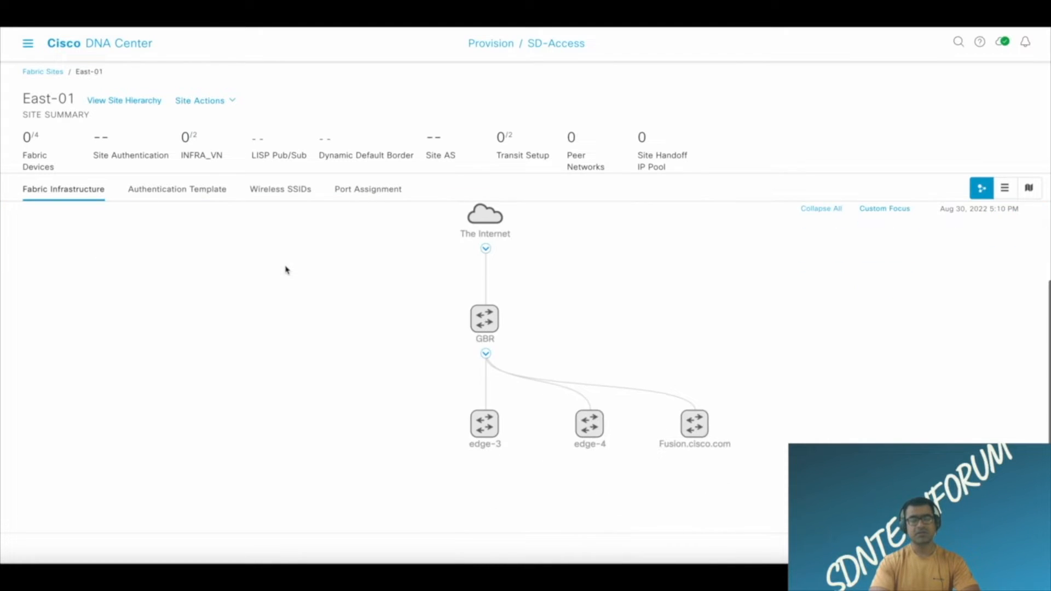
{"action": "left_click_drag", "start_coordinate": [694, 423], "coordinate": [311, 252]}
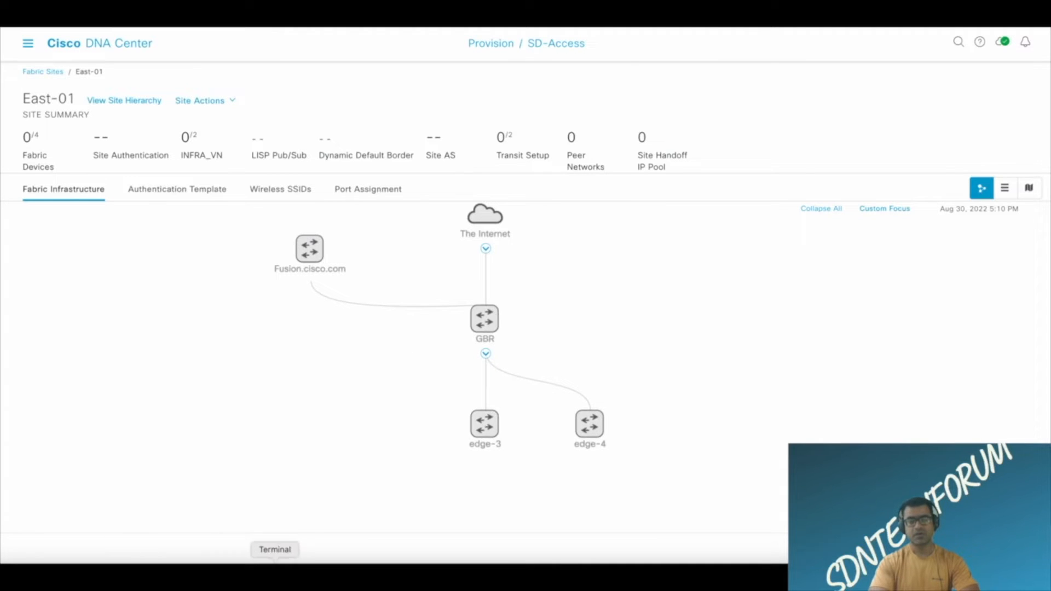
Switch to SecureCRT, check the GBR_Con session at a fresh prompt, and return to Cisco DNA Center.
{"action": "left_click", "coordinate": [213, 561]}
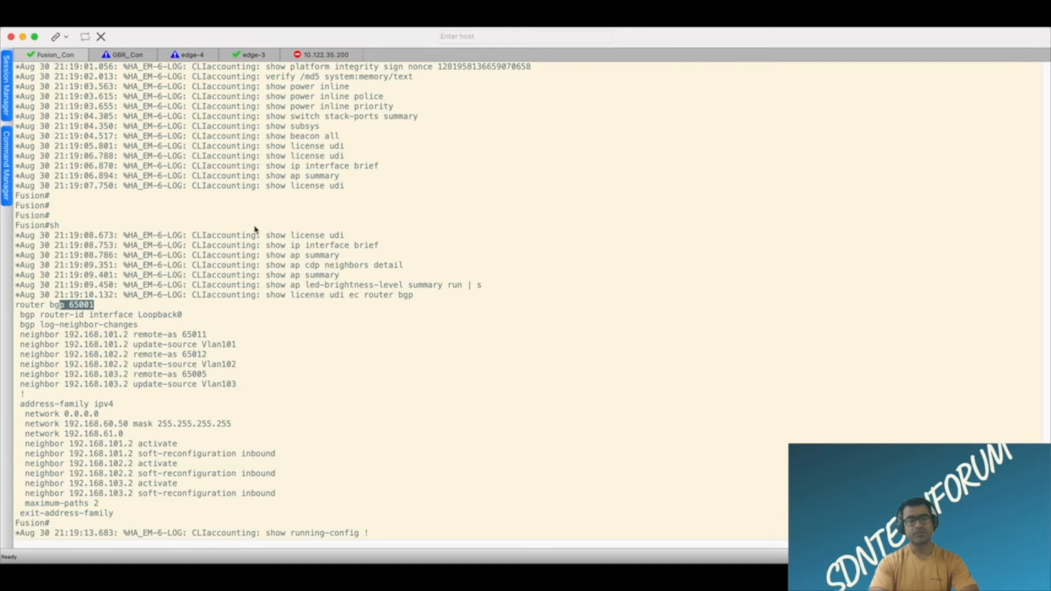
{"action": "left_click", "coordinate": [142, 57]}
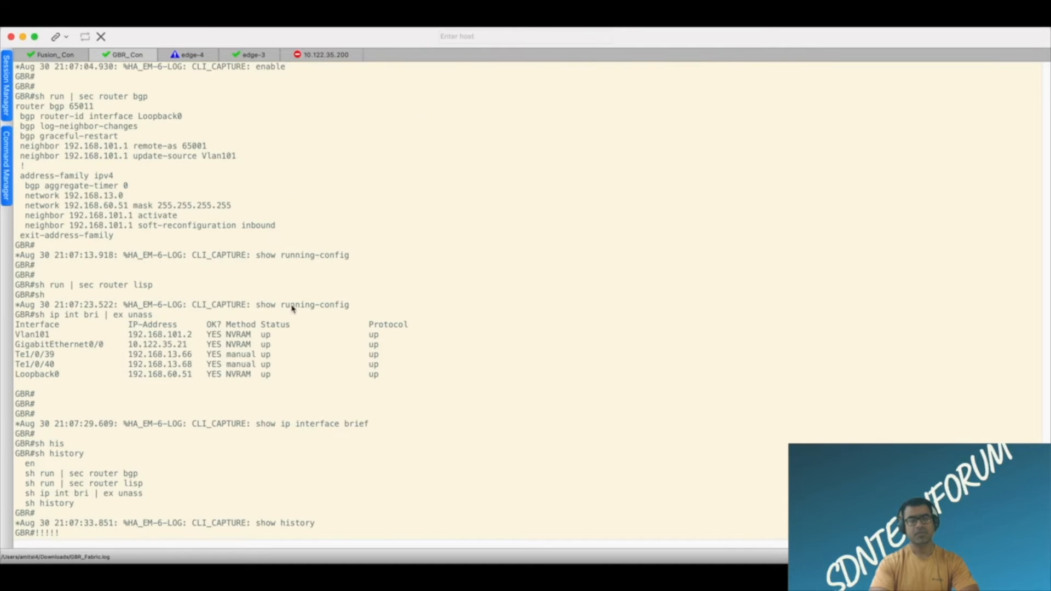
{"action": "key", "text": "Return"}
{"action": "key", "text": "Return"}
{"action": "key", "text": "Return"}
{"action": "key", "text": "Return"}
{"action": "key", "text": "Return"}
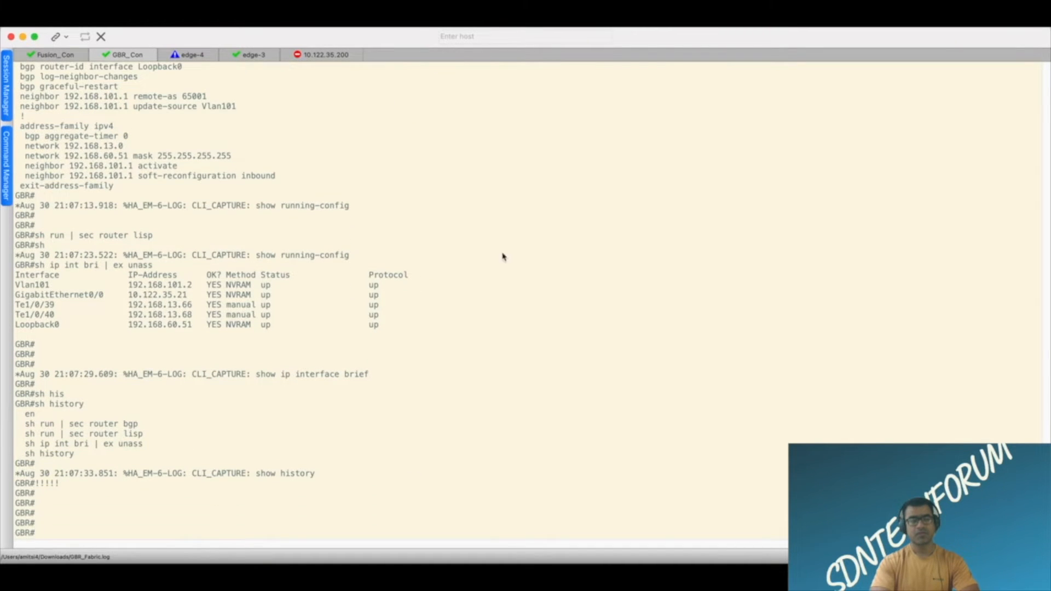
{"action": "left_click", "coordinate": [23, 37]}
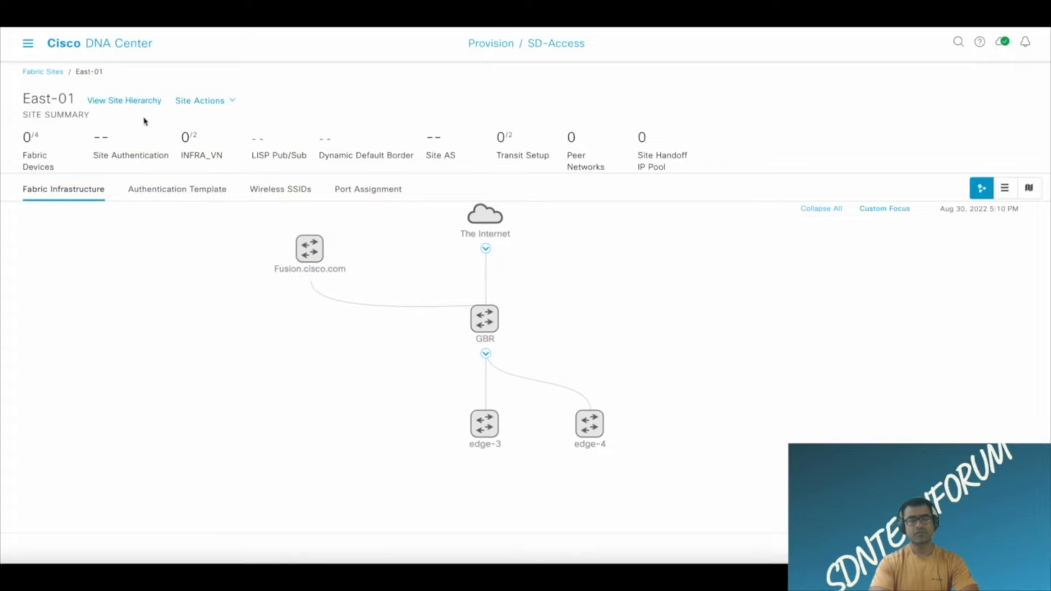
Turn on the Border Node role for GBR in its fabric settings and enable Layer-3 Handoff.
{"action": "left_click", "coordinate": [484, 318]}
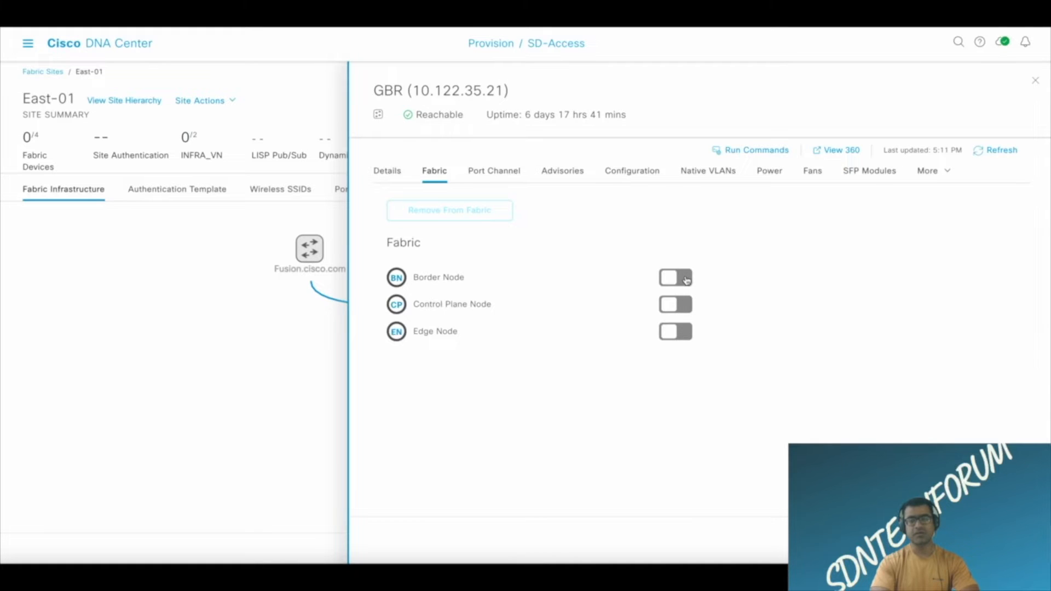
{"action": "left_click", "coordinate": [688, 279]}
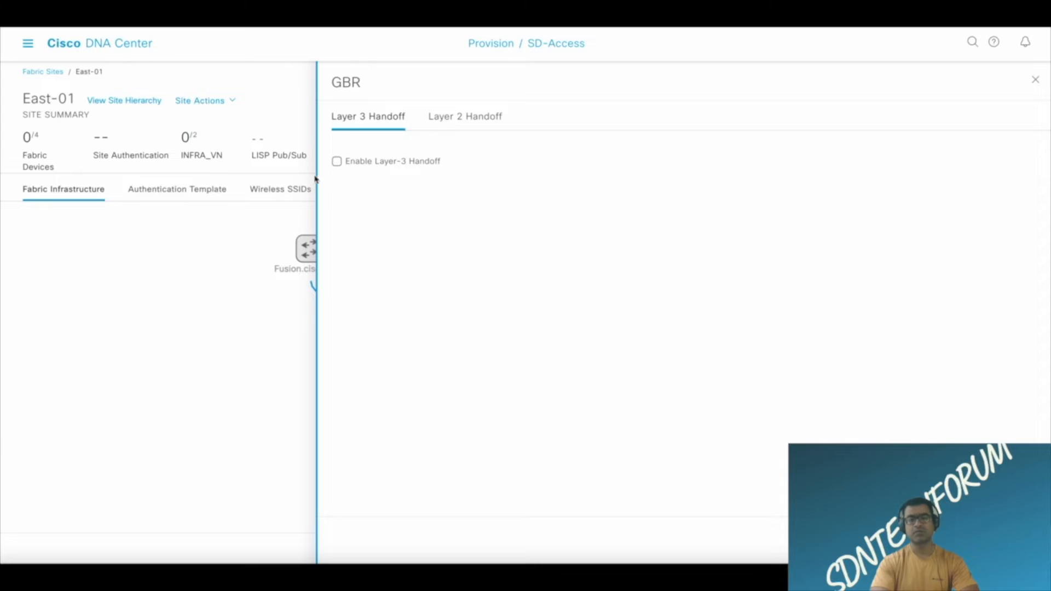
{"action": "left_click", "coordinate": [337, 162]}
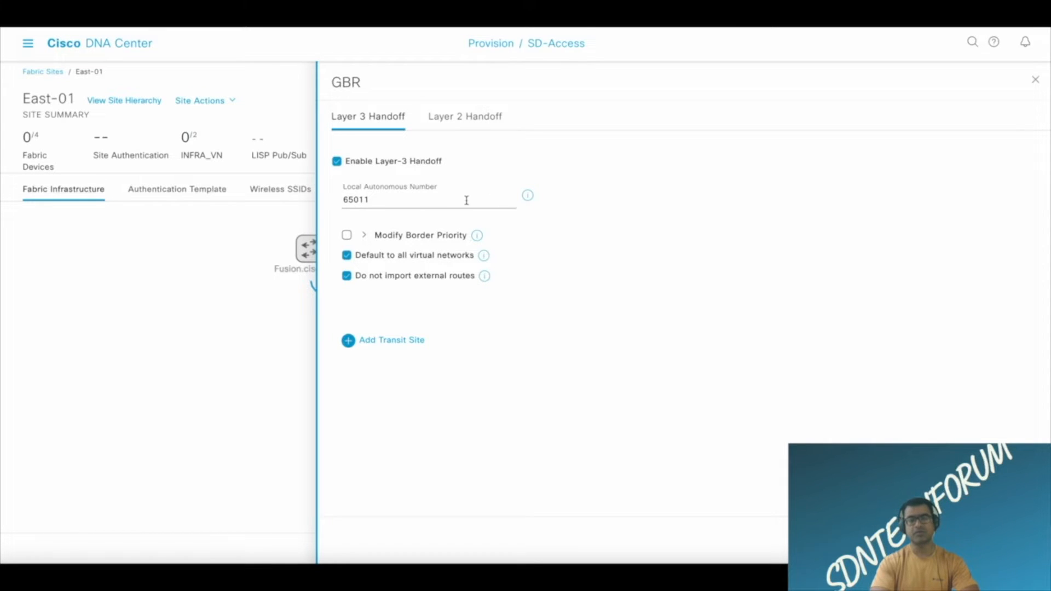
Examine the Modify Border Priority setting and the explanations for the default virtual networks and external route import options.
{"action": "left_click", "coordinate": [364, 237]}
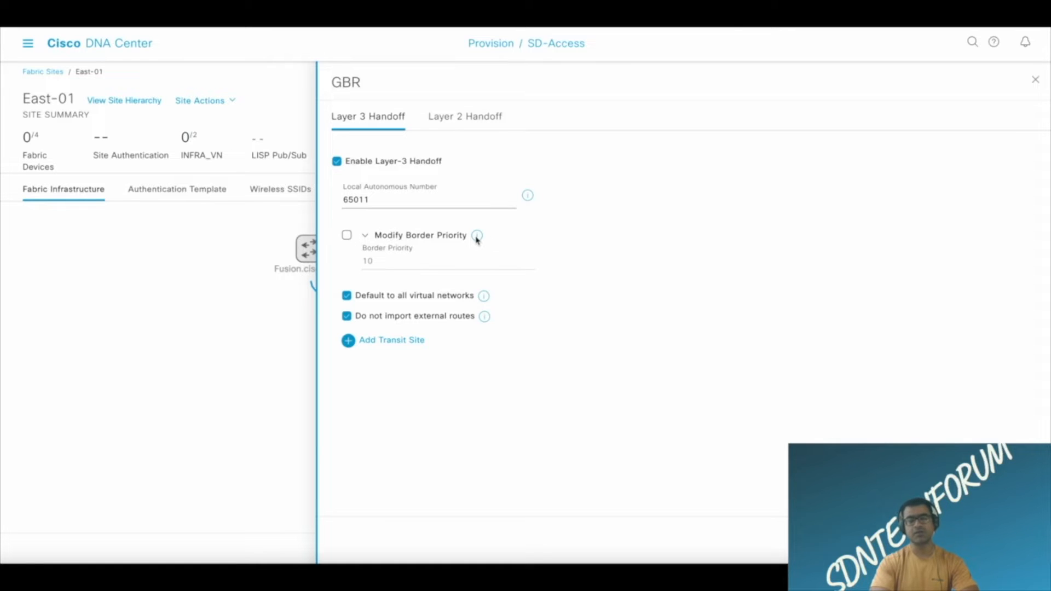
{"action": "left_click", "coordinate": [364, 236]}
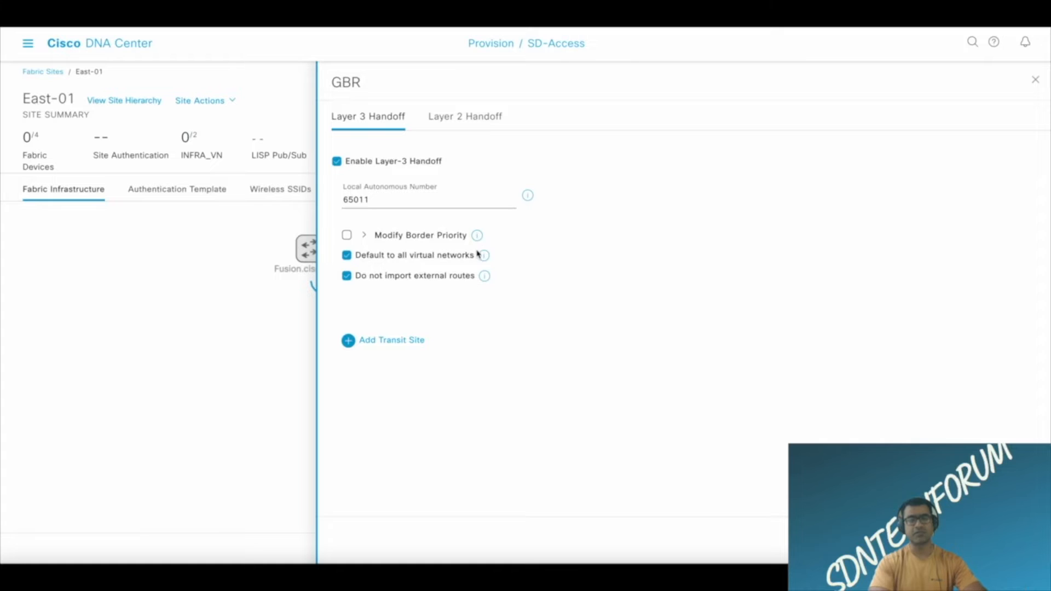
{"action": "left_click", "coordinate": [347, 235]}
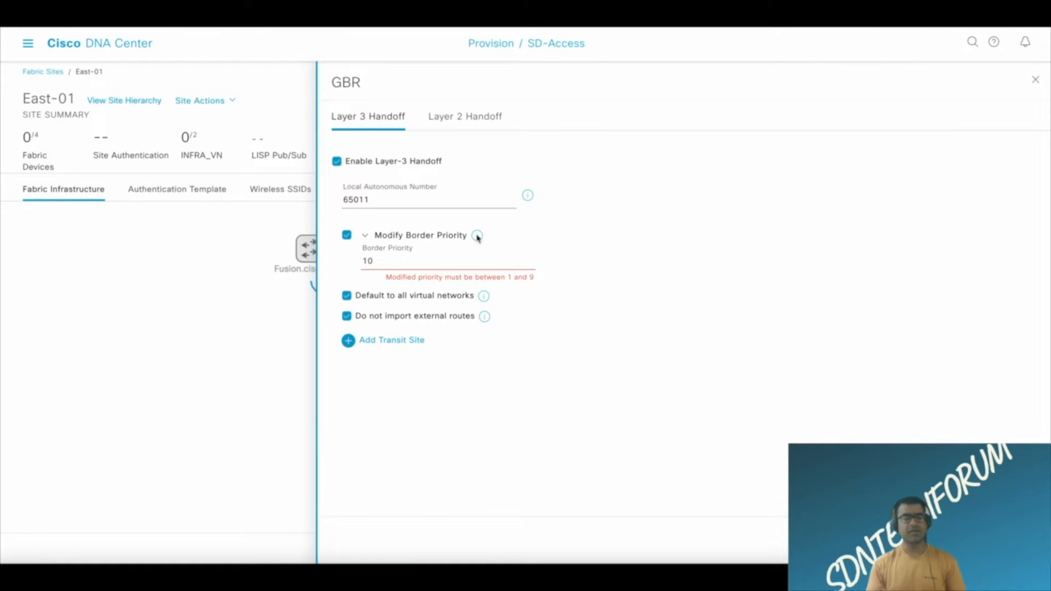
{"action": "left_click", "coordinate": [347, 236]}
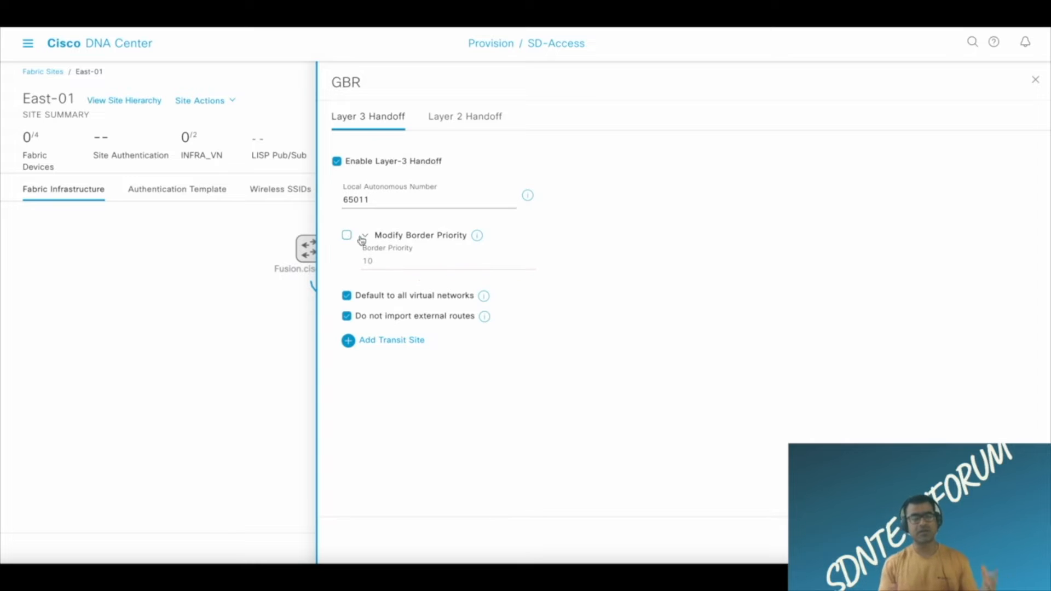
{"action": "left_click", "coordinate": [364, 236]}
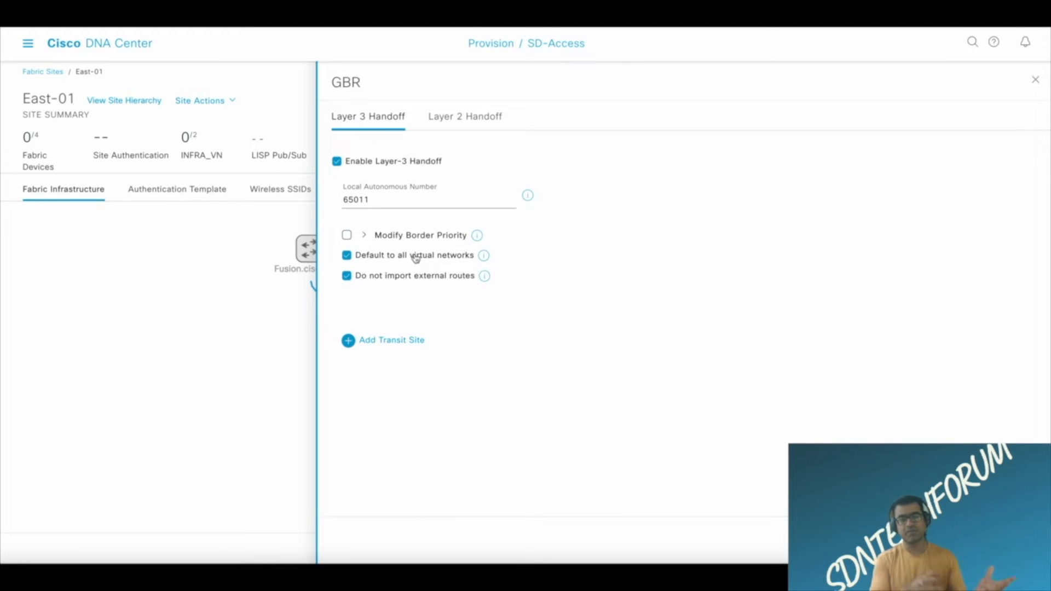
{"action": "mouse_move", "coordinate": [486, 259]}
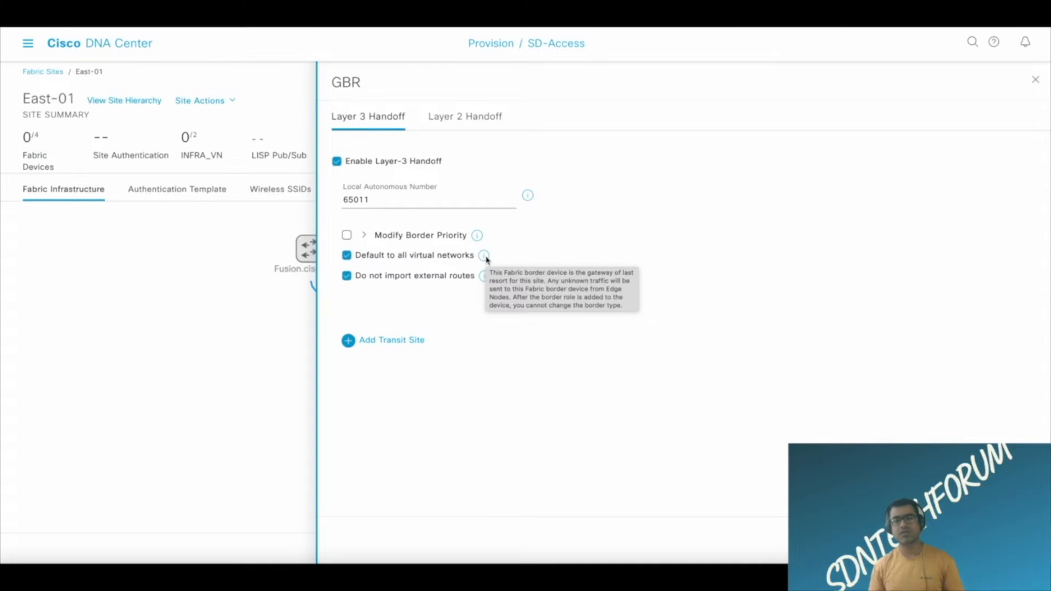
{"action": "mouse_move", "coordinate": [487, 278]}
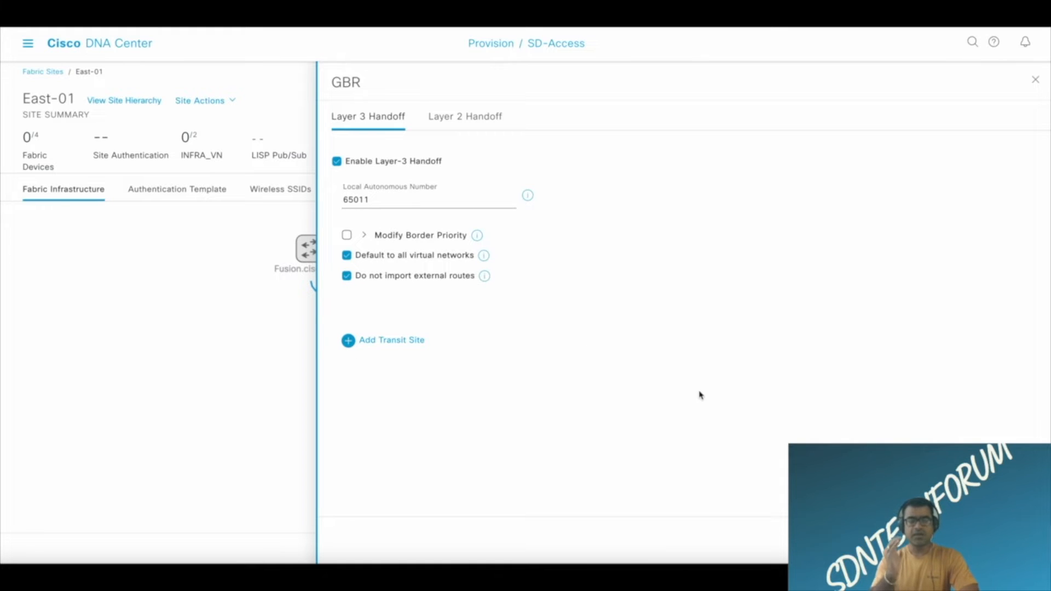
Add IP_Transit_Fusion as the transit site and assign it the IPP_UL_BorderWAN_East01 IP pool.
{"action": "left_click", "coordinate": [348, 342]}
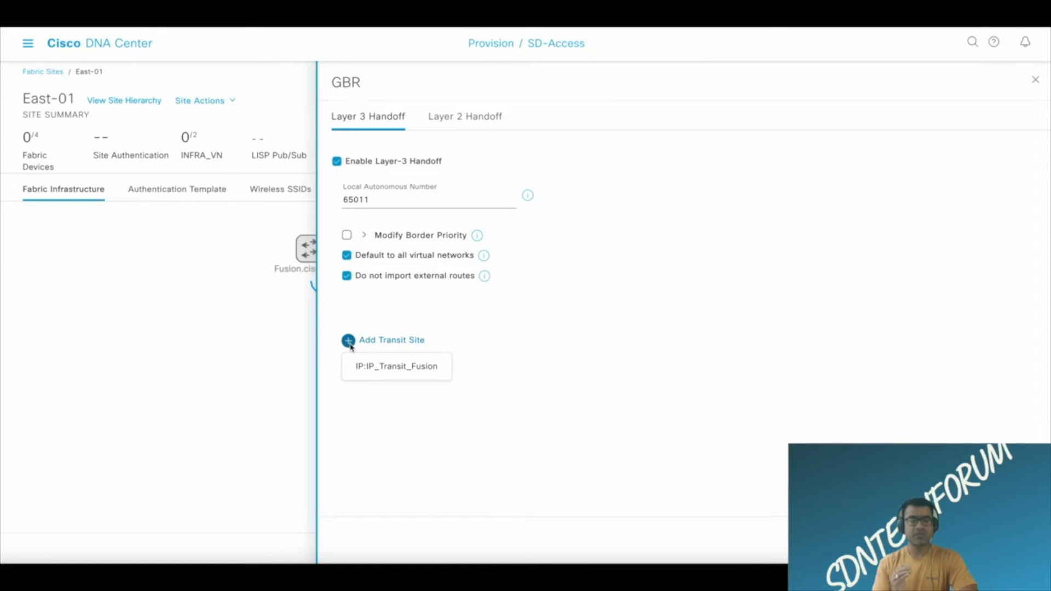
{"action": "left_click", "coordinate": [394, 366]}
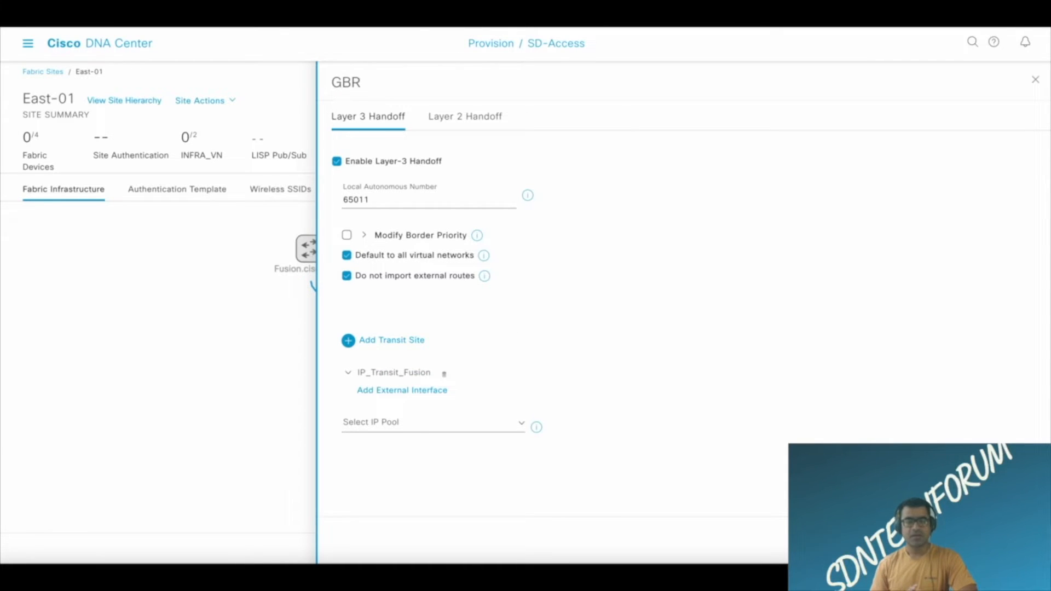
{"action": "left_click", "coordinate": [518, 426]}
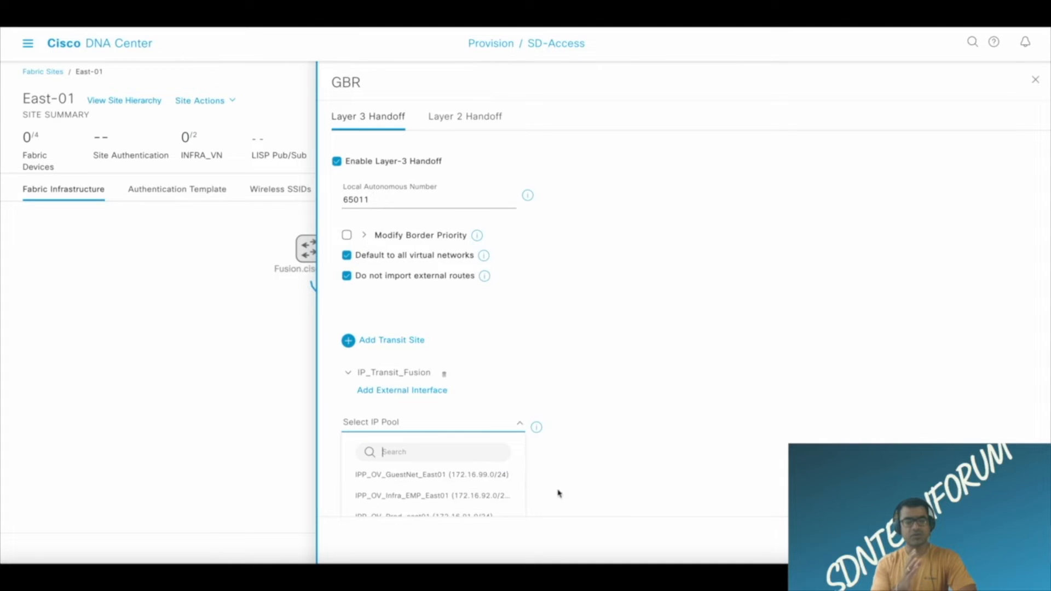
{"action": "scroll", "coordinate": [667, 438], "scroll_direction": "down", "scroll_amount": 1}
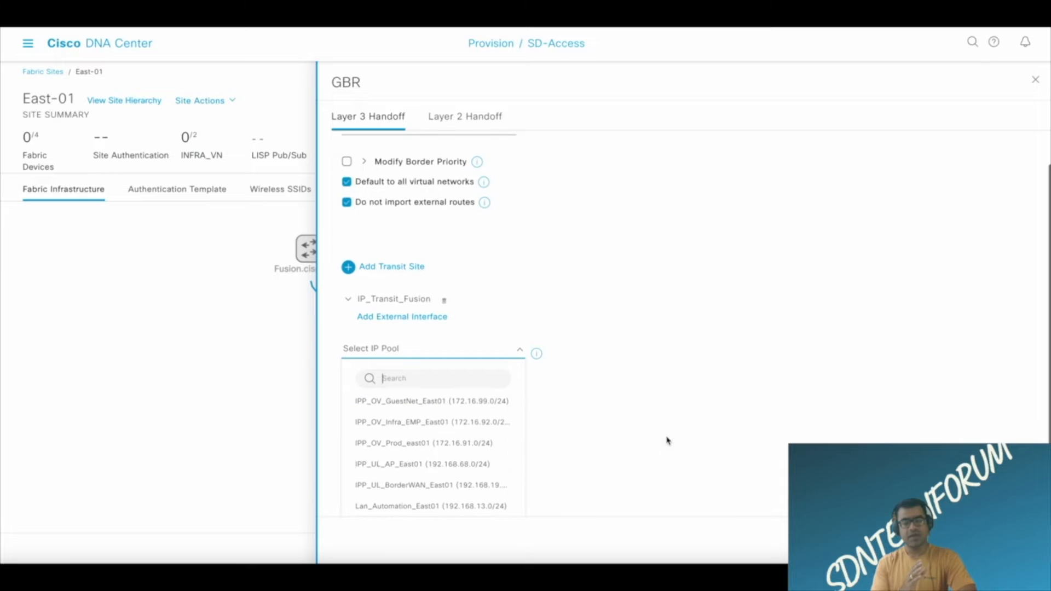
{"action": "left_click", "coordinate": [473, 485]}
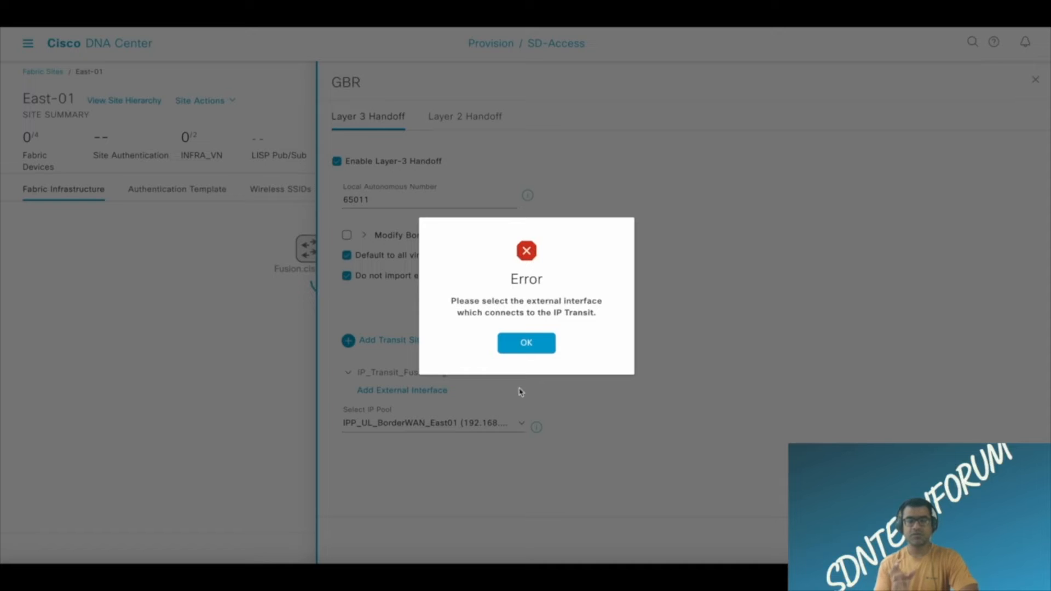
{"action": "left_click", "coordinate": [537, 345]}
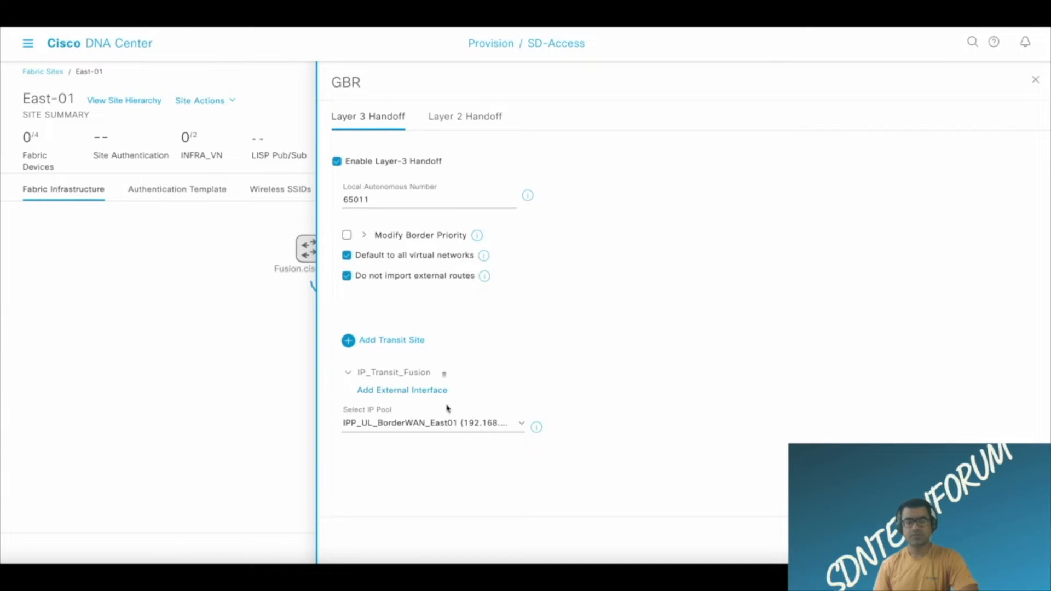
Start adding an external interface to IP_Transit_Fusion and look at the interface choices.
{"action": "left_click", "coordinate": [426, 396]}
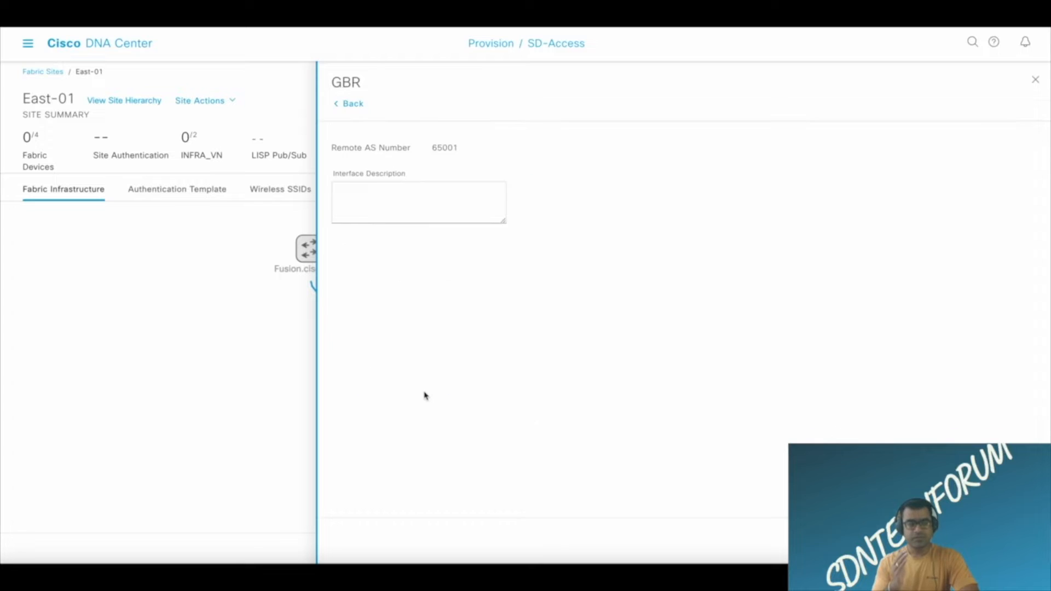
{"action": "left_click", "coordinate": [438, 159]}
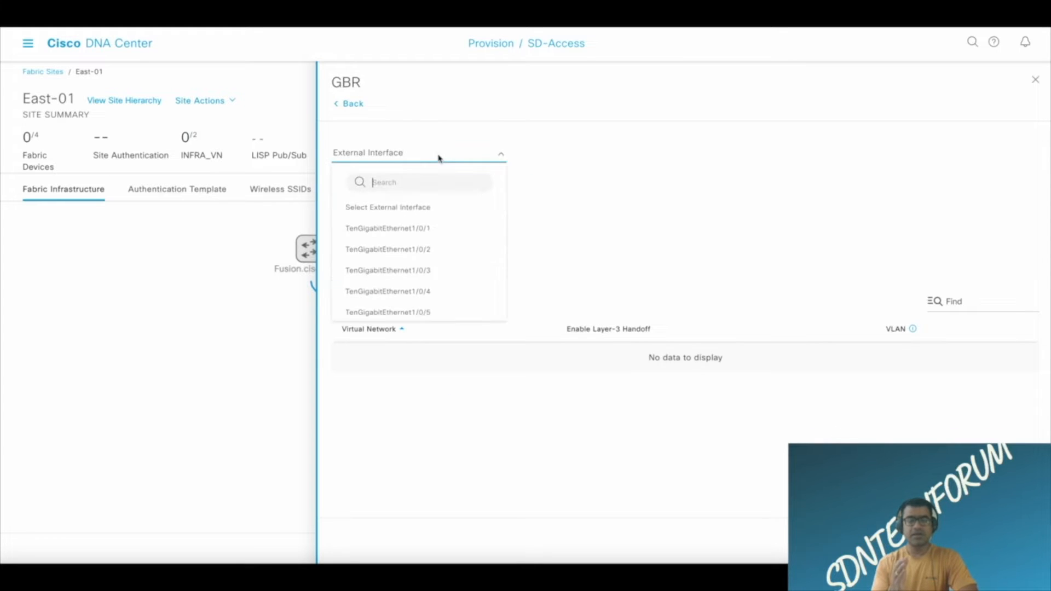
{"action": "left_click", "coordinate": [709, 193]}
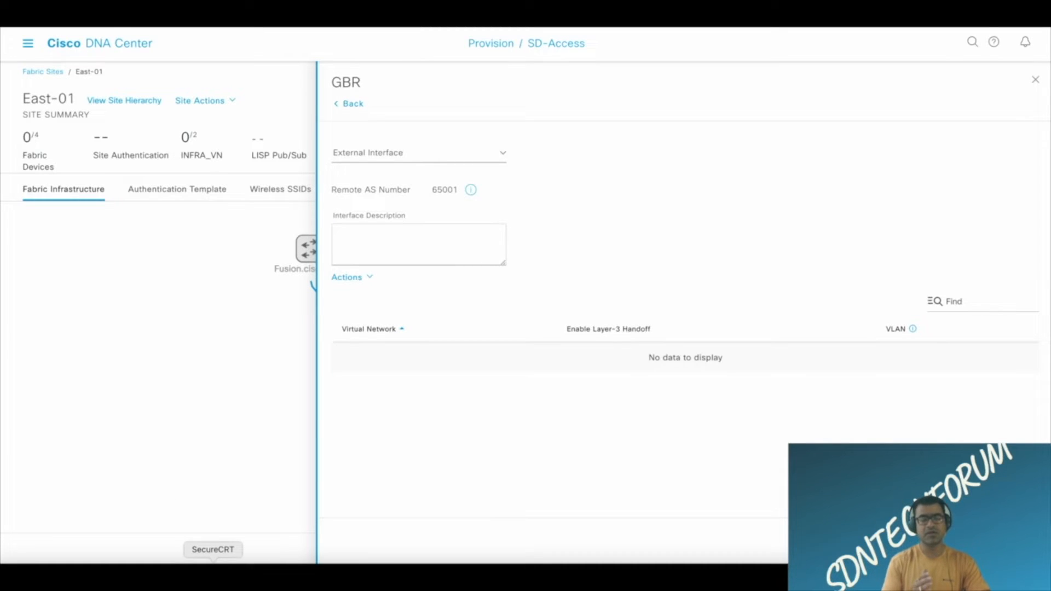
Switch to SecureCRT and run "sh cdp neighbors | i Fusion" on GBR to find its links to Fusion.
{"action": "left_click", "coordinate": [213, 561]}
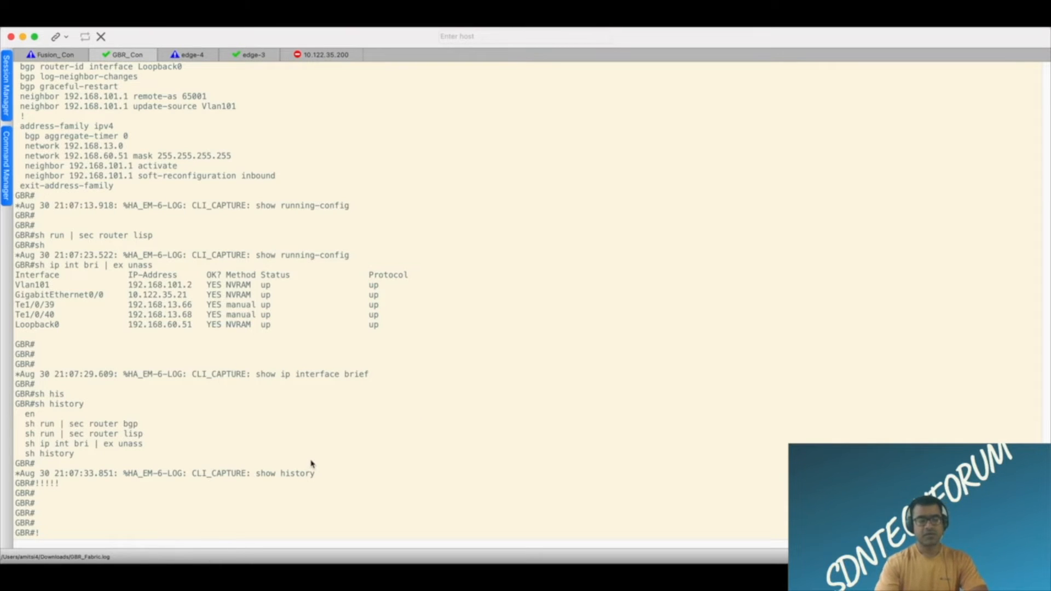
{"action": "key", "text": "Return"}
{"action": "key", "text": "Return"}
{"action": "key", "text": "Return"}
{"action": "type", "text": "sh cdo"}
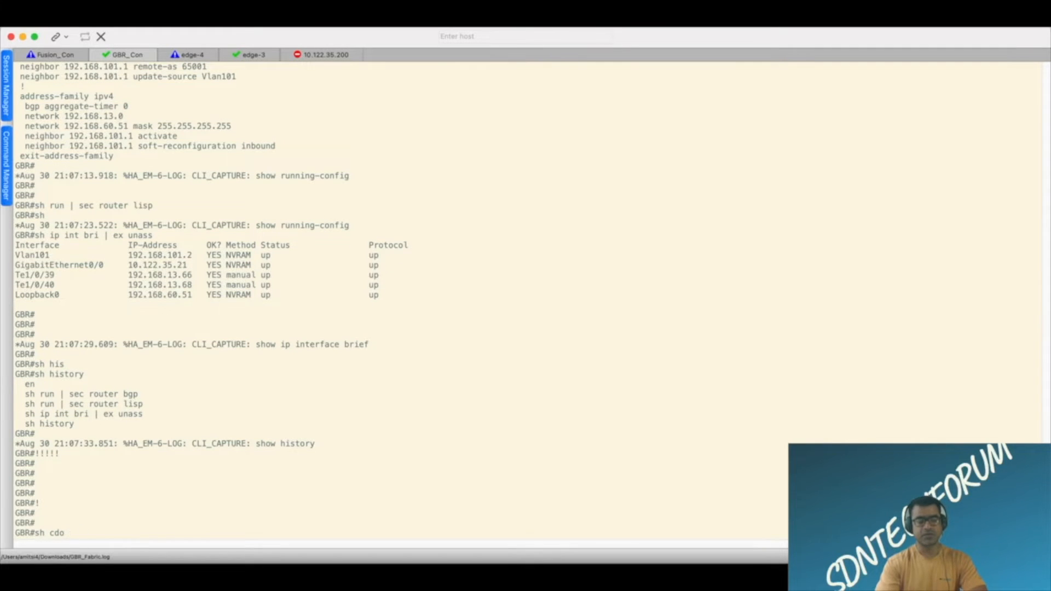
{"action": "type", "text": " ne nei"}
{"action": "key", "text": "Tab"}
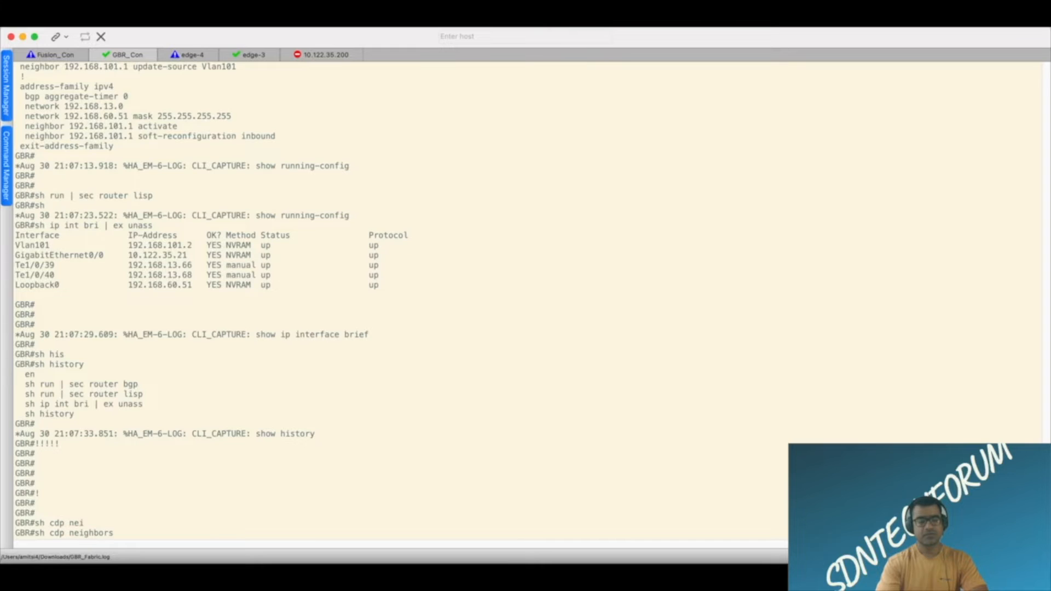
{"action": "type", "text": "| i Fusion"}
{"action": "key", "text": "Return"}
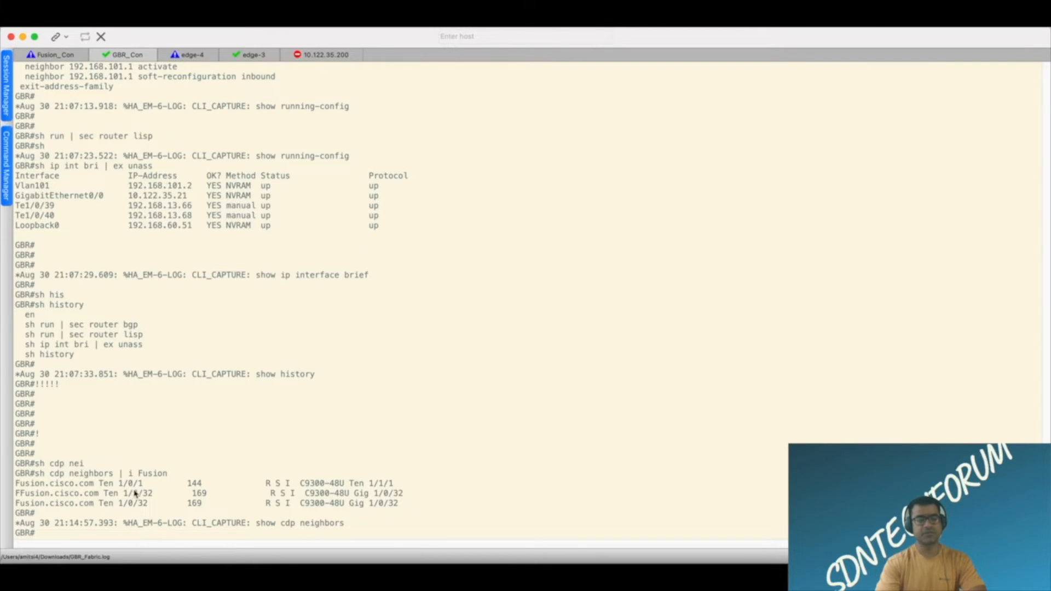
Run "sh run int Ten 1/0/1" on GBR using the interface name from the CDP neighbor output.
{"action": "left_click_drag", "start_coordinate": [150, 486], "coordinate": [102, 490]}
{"action": "key", "text": "super+c"}
{"action": "left_click", "coordinate": [366, 433]}
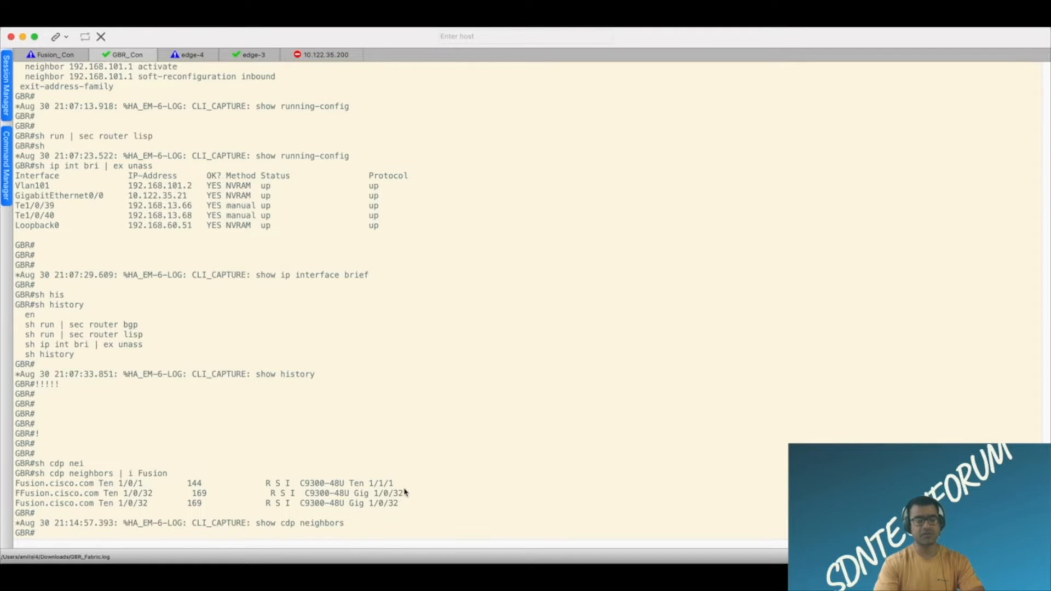
{"action": "key", "text": "Return"}
{"action": "key", "text": "Return"}
{"action": "type", "text": "sh run "}
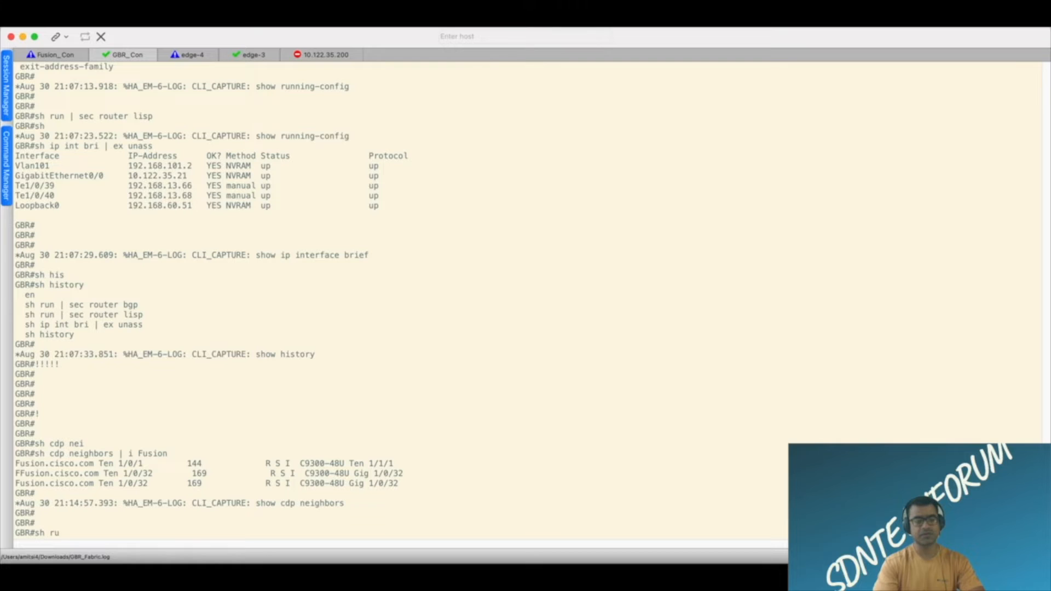
{"action": "type", "text": "int"}
{"action": "key", "text": "super+v"}
{"action": "key", "text": "Return"}
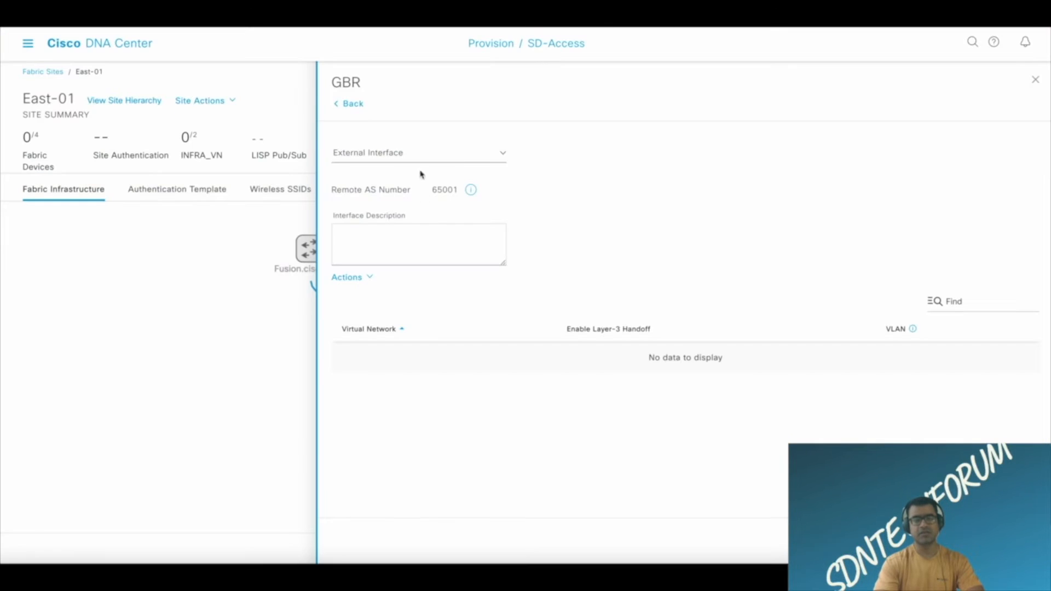
Back in Cisco DNA Center, choose TenGigabitEthernet1/0/1 as the external interface for GBR's handoff.
{"action": "left_click", "coordinate": [477, 159]}
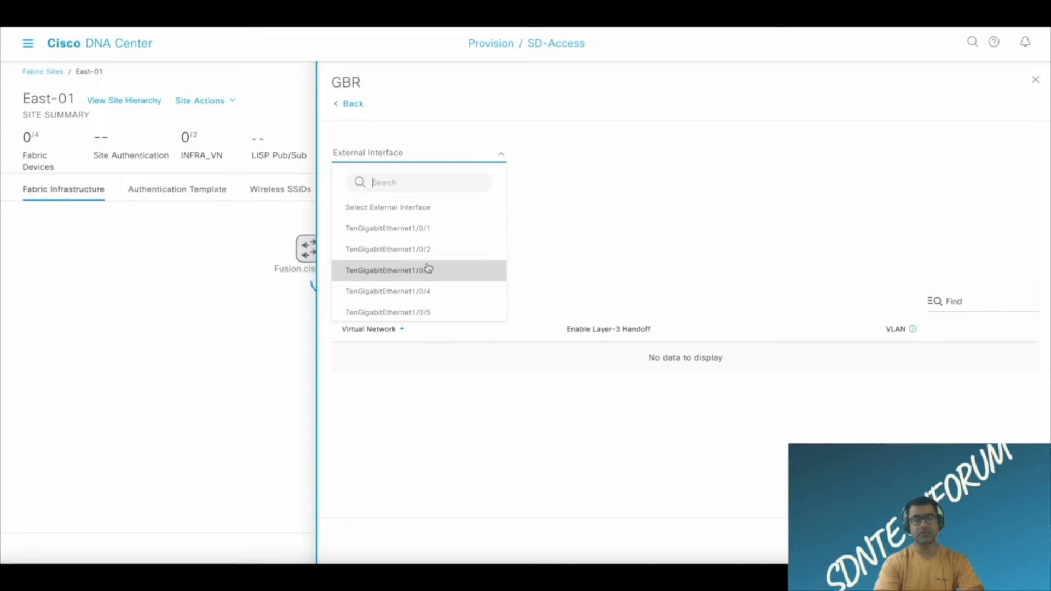
{"action": "left_click", "coordinate": [433, 235]}
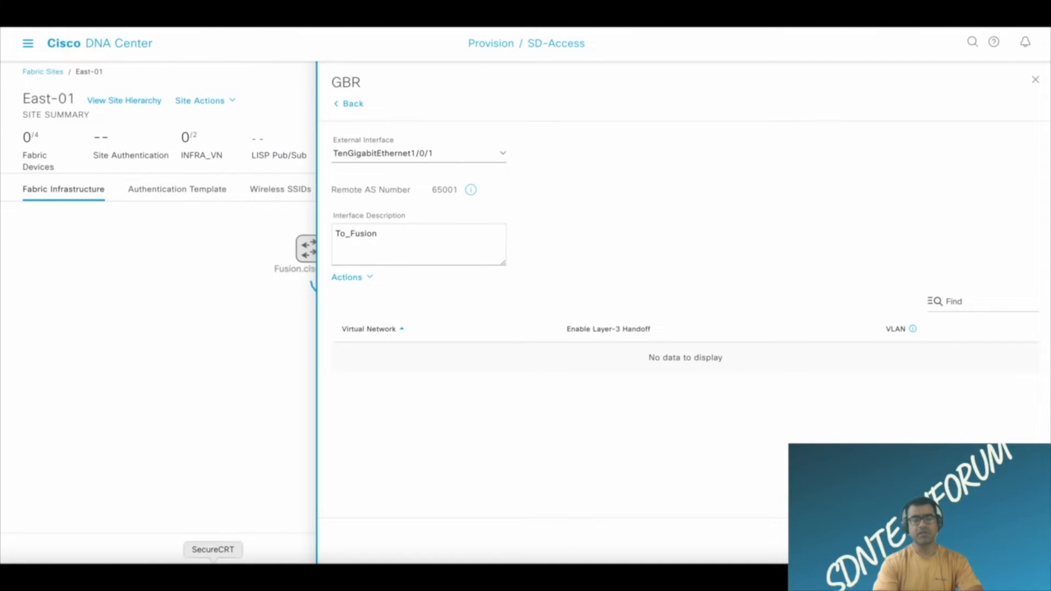
Check the TenGigabitEthernet1/0/1 configuration in SecureCRT, return to Cisco DNA Center and reselect that port as GBR's external interface.
{"action": "left_click", "coordinate": [213, 564]}
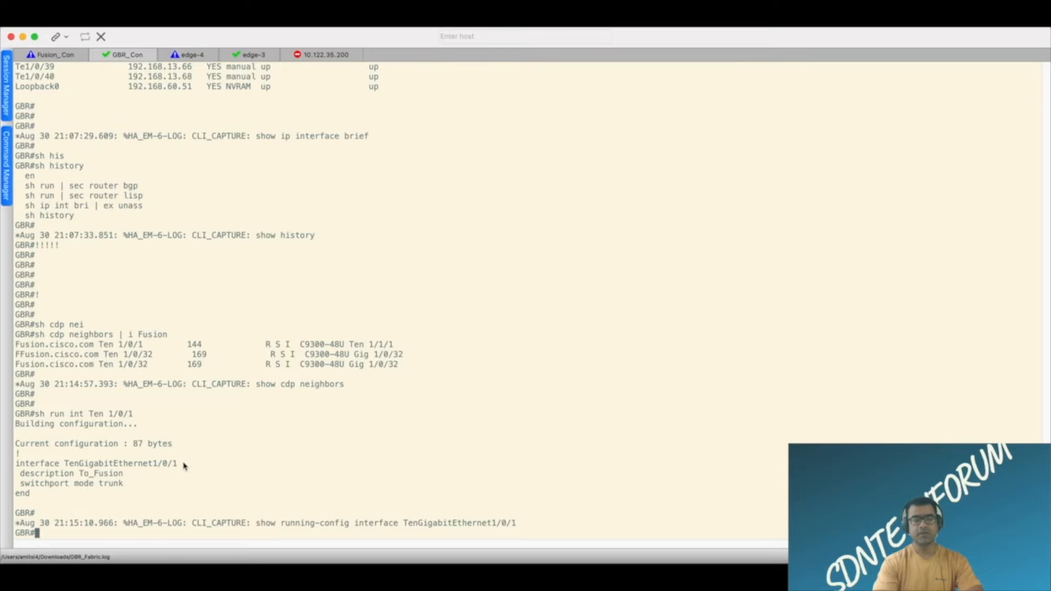
{"action": "key", "text": "super+Tab"}
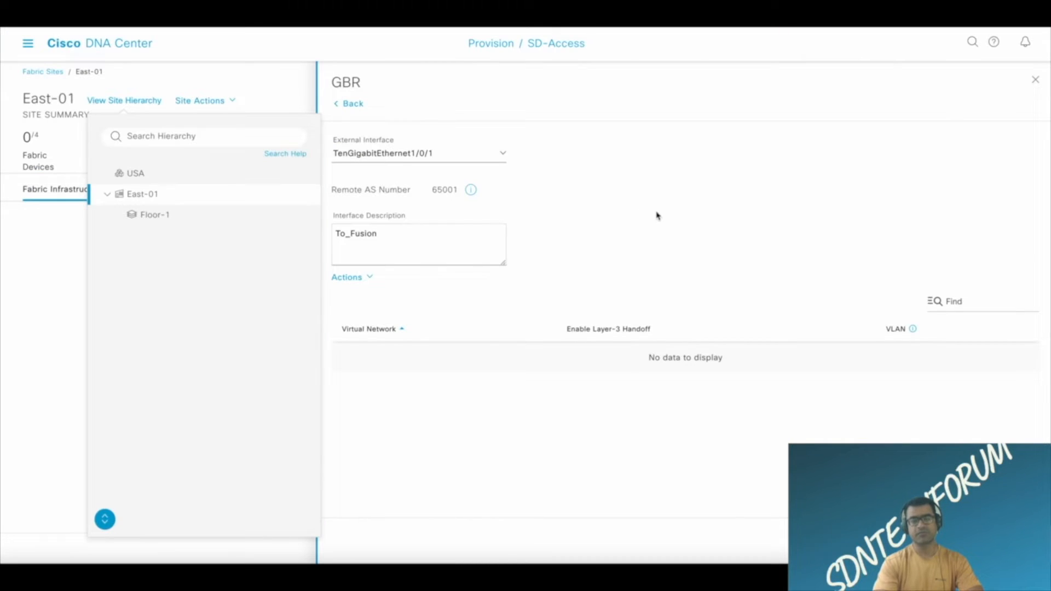
{"action": "left_click", "coordinate": [504, 161]}
{"action": "scroll", "coordinate": [445, 284], "scroll_direction": "down", "scroll_amount": 3}
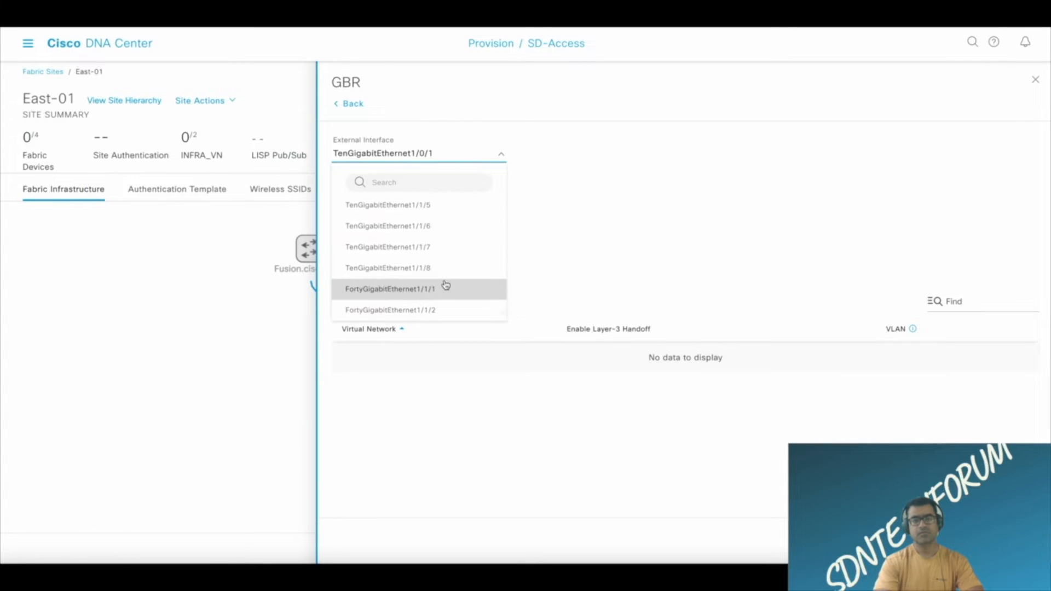
{"action": "scroll", "coordinate": [446, 285], "scroll_direction": "up", "scroll_amount": 5}
{"action": "left_click", "coordinate": [443, 237]}
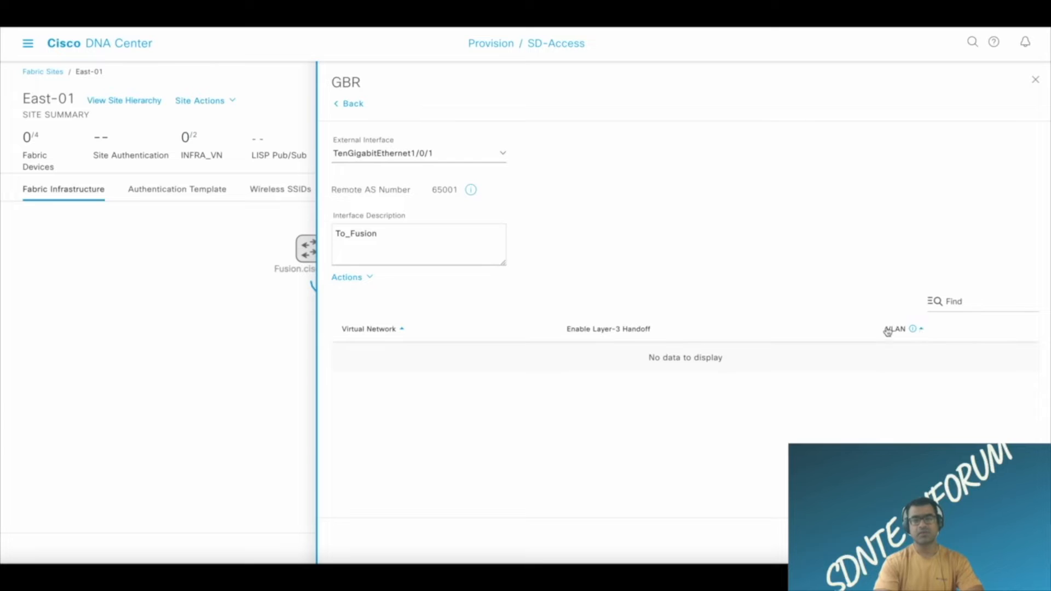
Try to enable Layer-3 handoff for all virtual networks on GBR's external interface.
{"action": "left_click", "coordinate": [368, 280]}
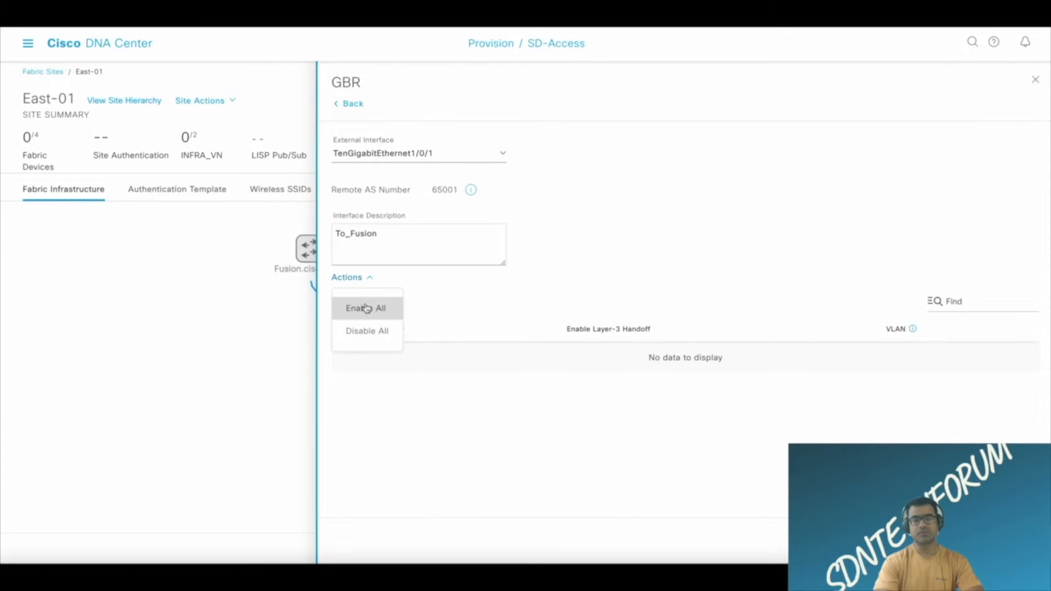
{"action": "left_click", "coordinate": [400, 307]}
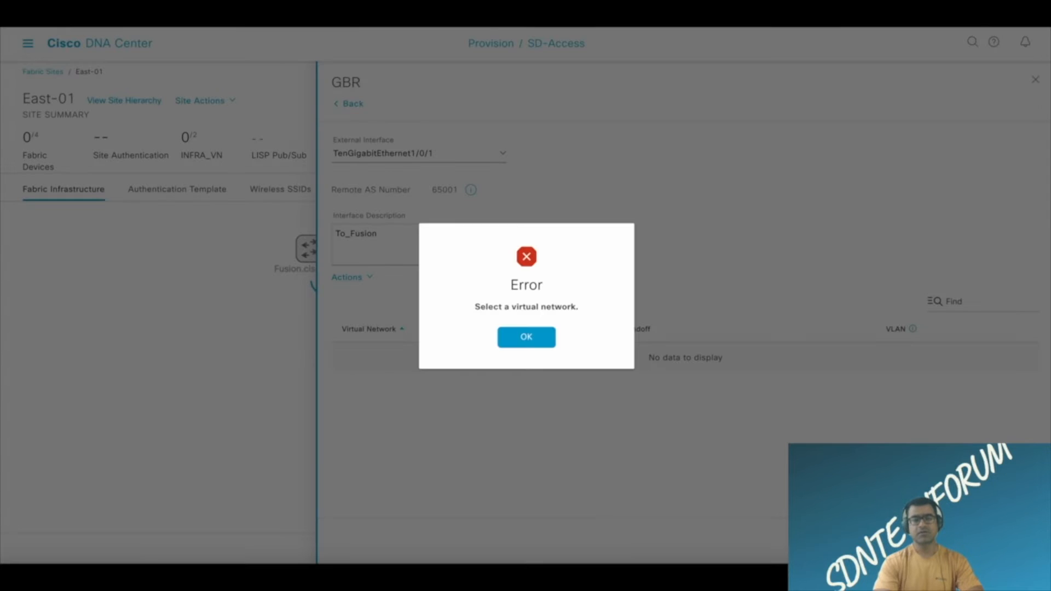
{"action": "left_click", "coordinate": [529, 340]}
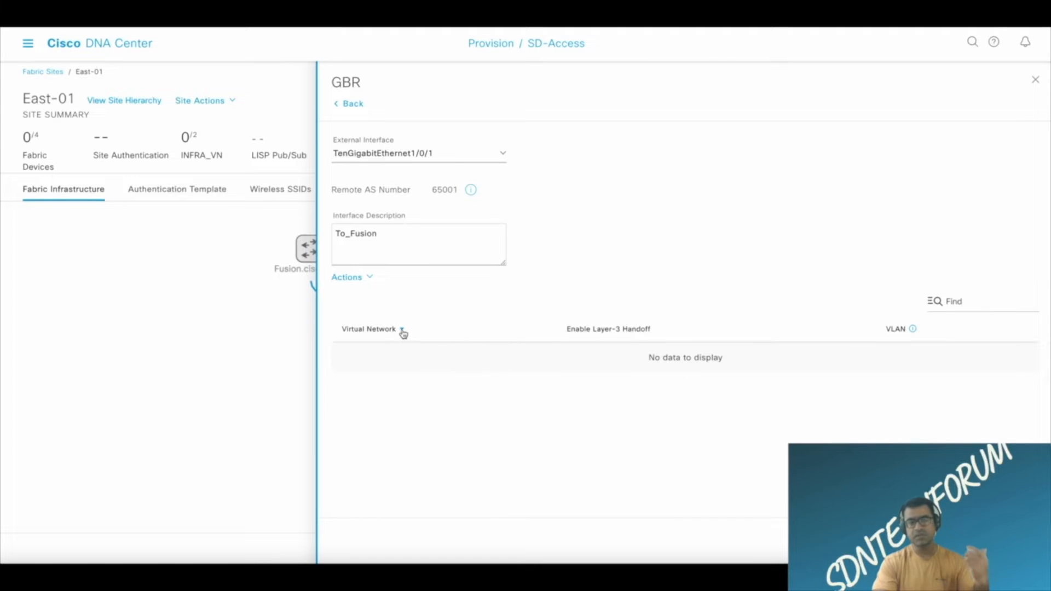
{"action": "left_click", "coordinate": [367, 278]}
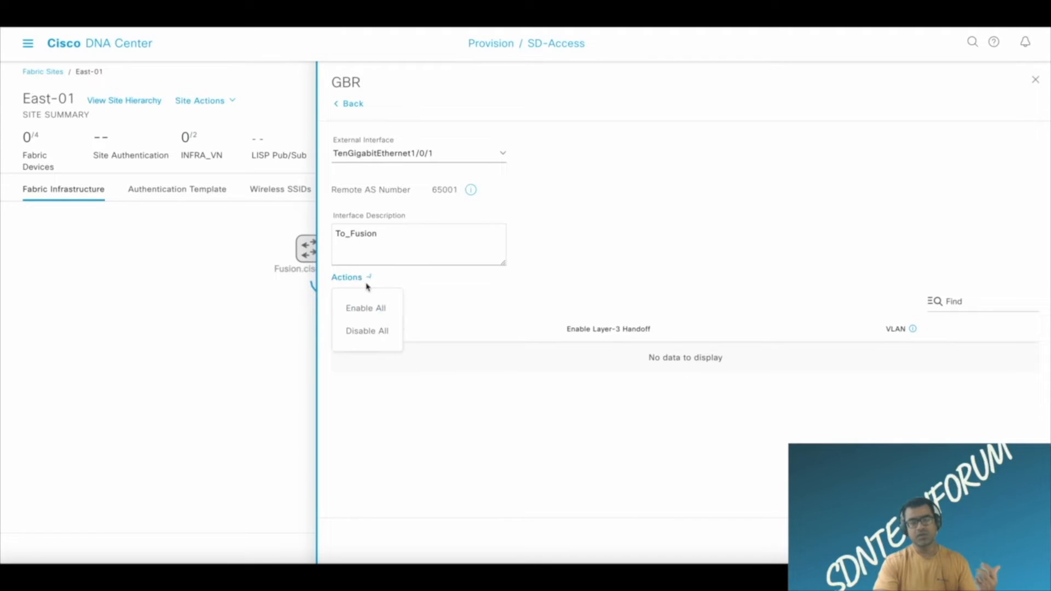
{"action": "left_click", "coordinate": [429, 288]}
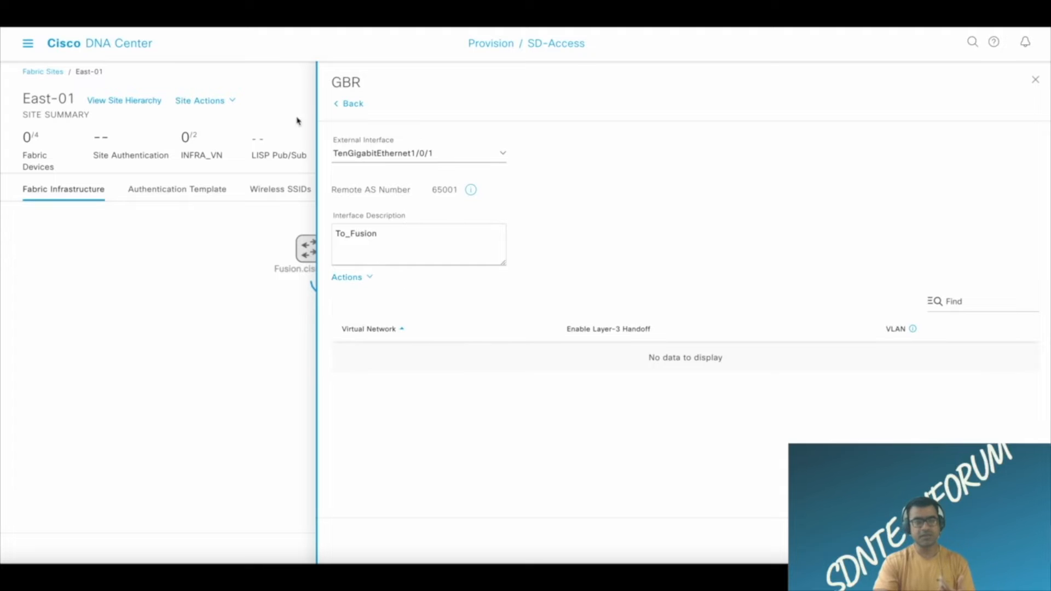
Return to the Layer-3 handoff settings and add TenGigabitEthernet1/0/1 to IP_Transit_Fusion as the external interface again.
{"action": "left_click", "coordinate": [338, 109]}
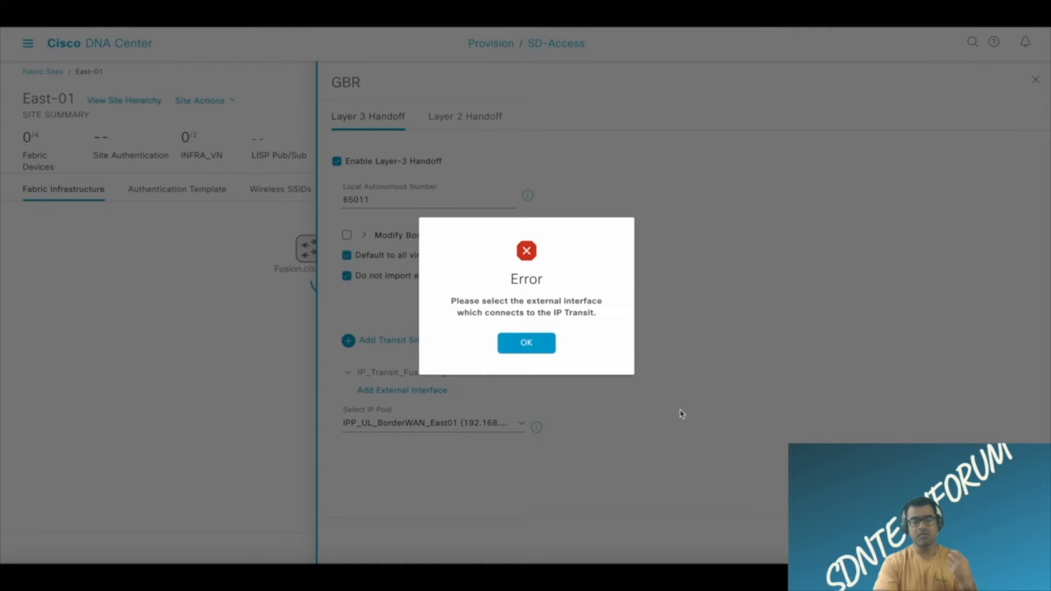
{"action": "left_click", "coordinate": [519, 349]}
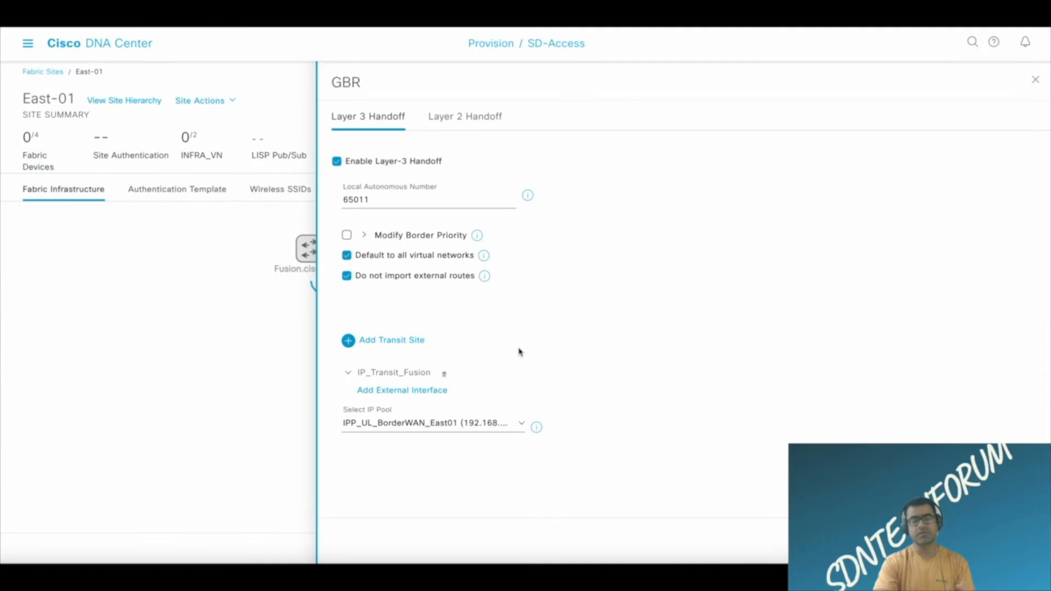
{"action": "left_click", "coordinate": [420, 392]}
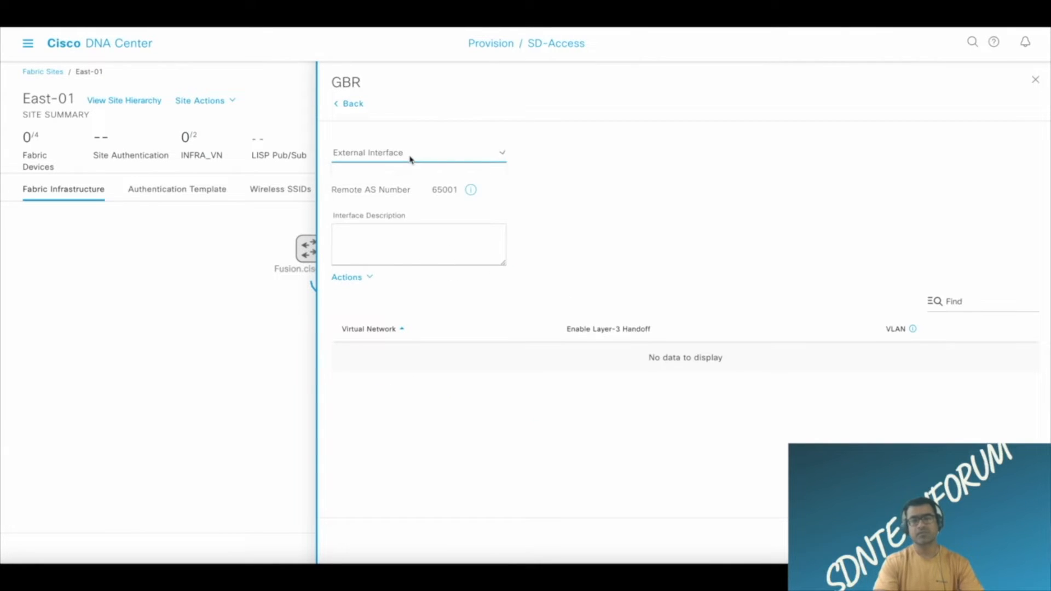
{"action": "left_click", "coordinate": [411, 154]}
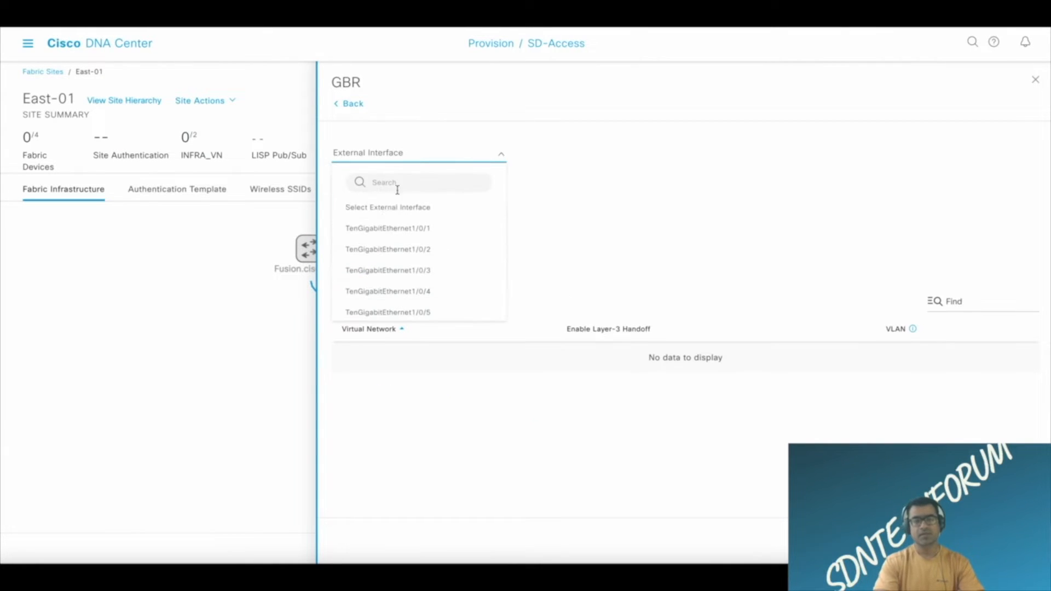
{"action": "left_click", "coordinate": [428, 232]}
{"action": "mouse_move", "coordinate": [469, 192]}
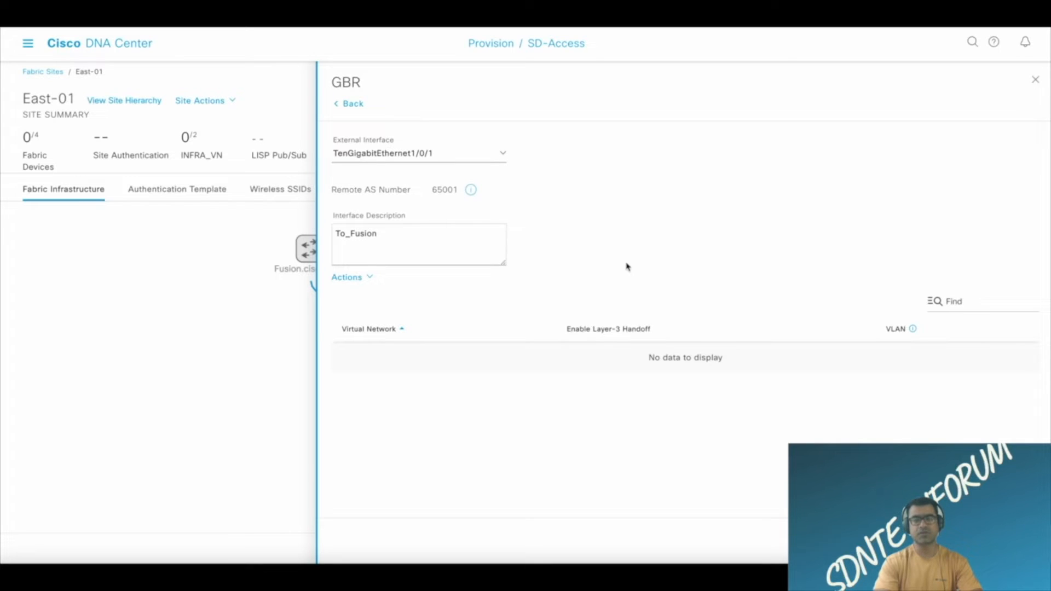
Retry enabling handoff for all virtual networks, abandoning GBR's border configuration and closing the device details.
{"action": "left_click", "coordinate": [374, 277]}
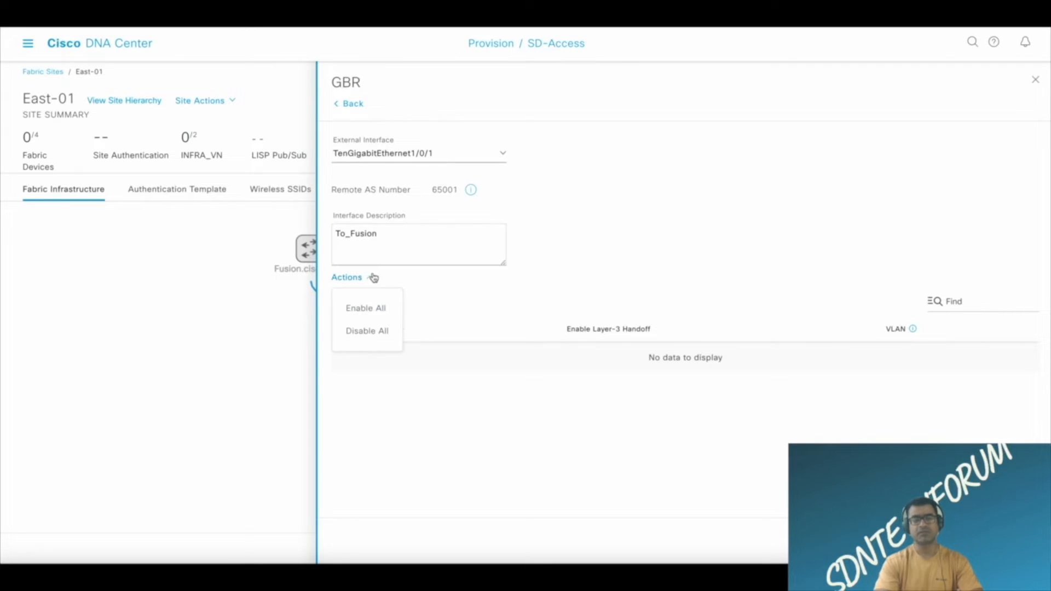
{"action": "left_click", "coordinate": [368, 314]}
{"action": "mouse_move", "coordinate": [912, 331]}
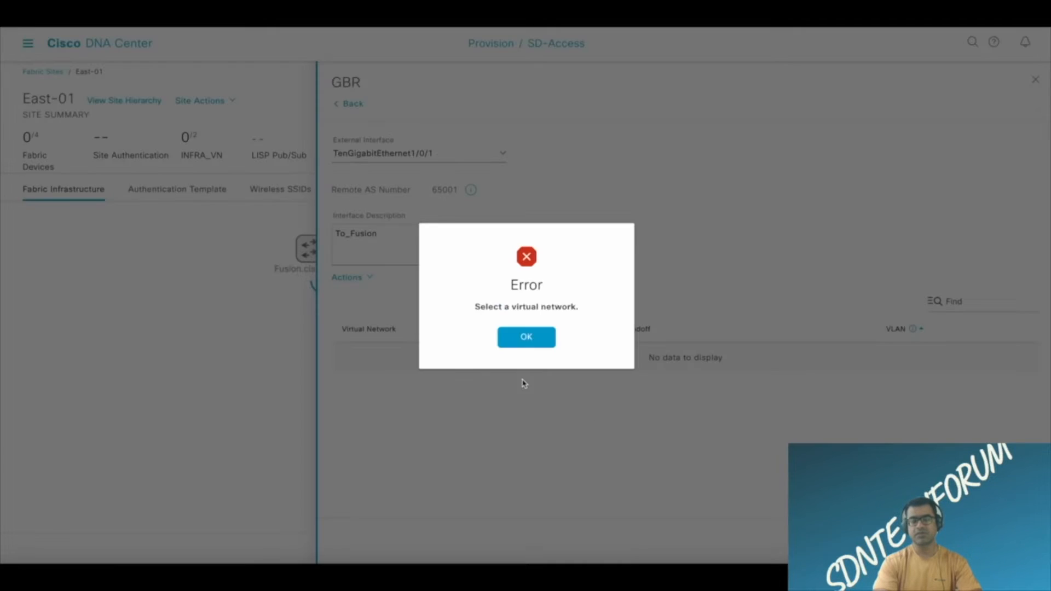
{"action": "left_click", "coordinate": [526, 337]}
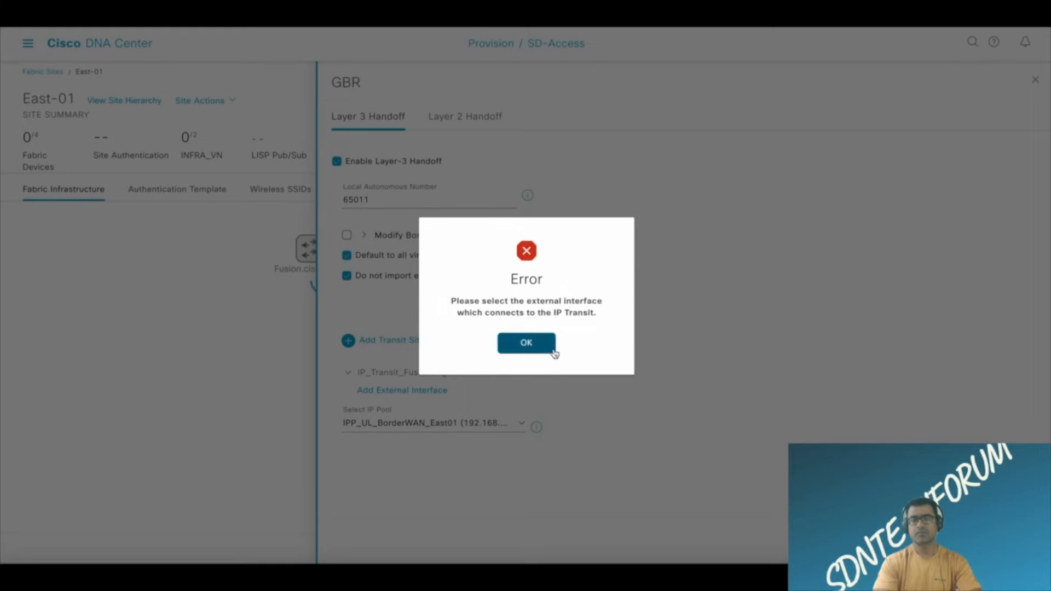
{"action": "left_click", "coordinate": [524, 343]}
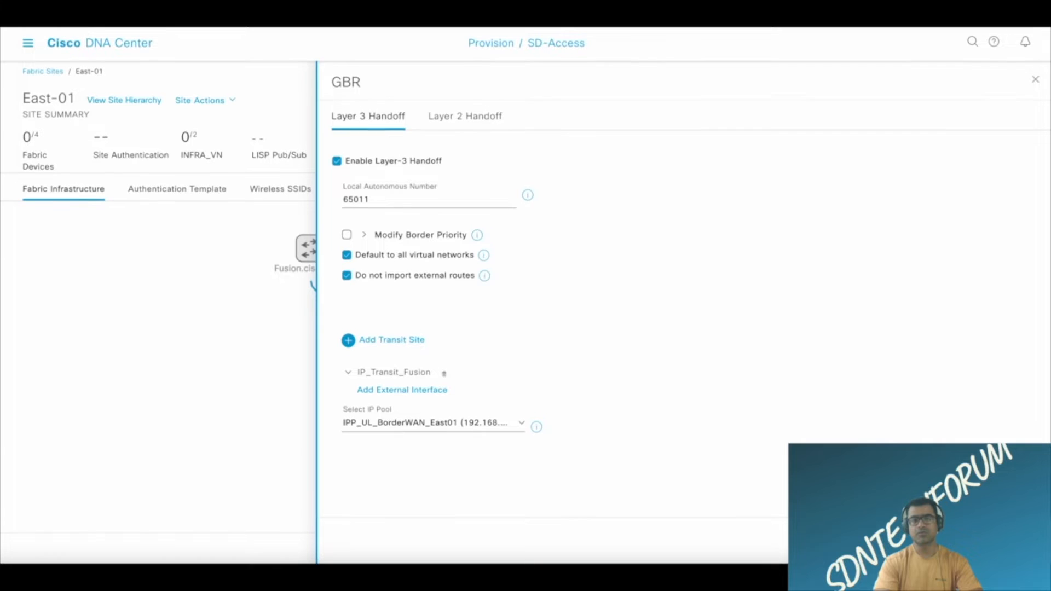
{"action": "left_click", "coordinate": [953, 541]}
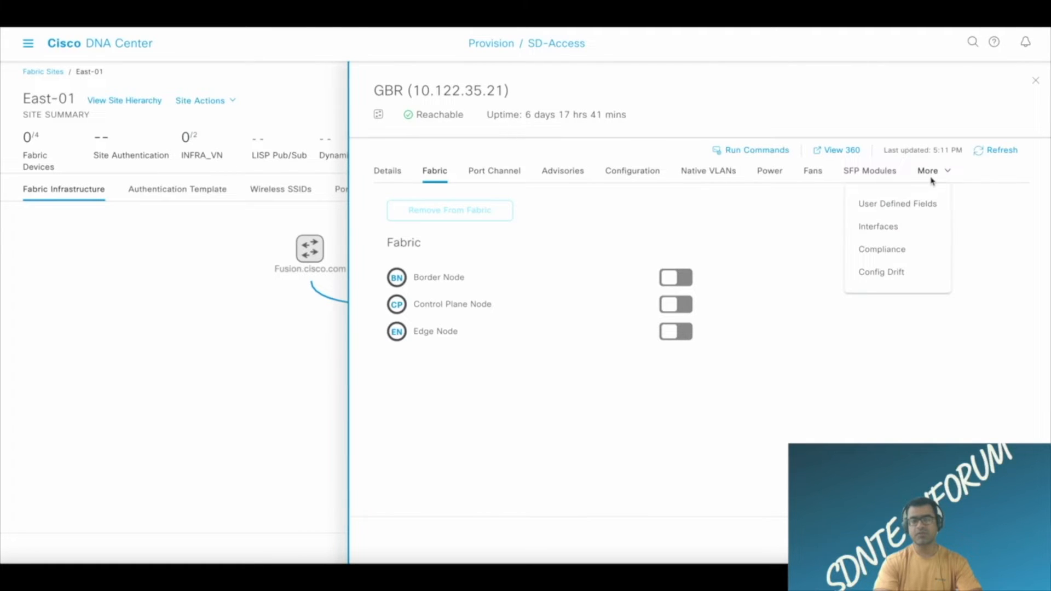
{"action": "key", "text": "Escape"}
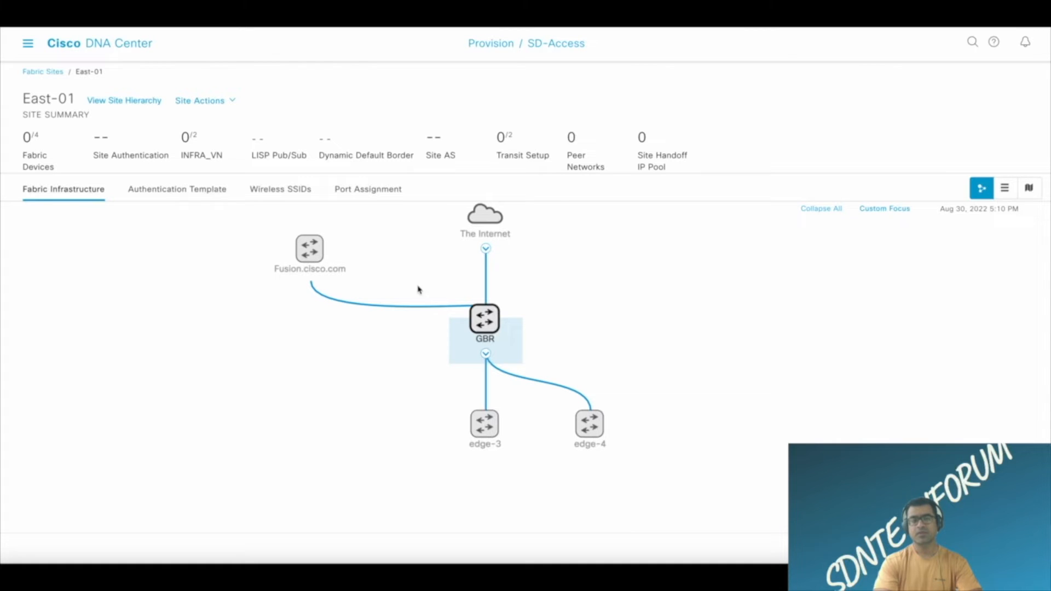
Leave the East-01 site and open the details of Corporate_VN among the Layer 3 virtual networks.
{"action": "left_click", "coordinate": [49, 72]}
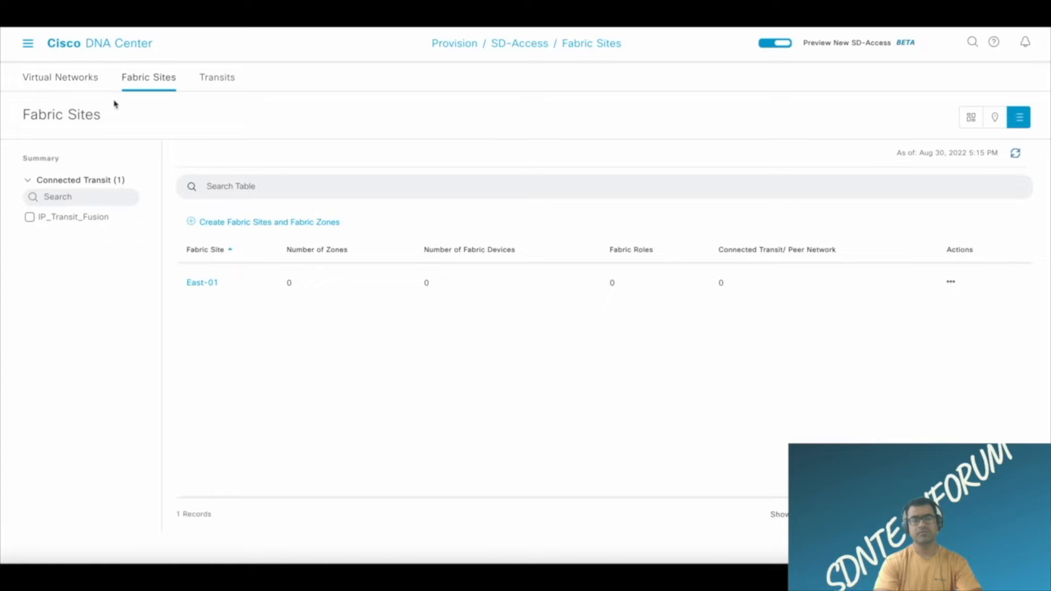
{"action": "left_click", "coordinate": [67, 82]}
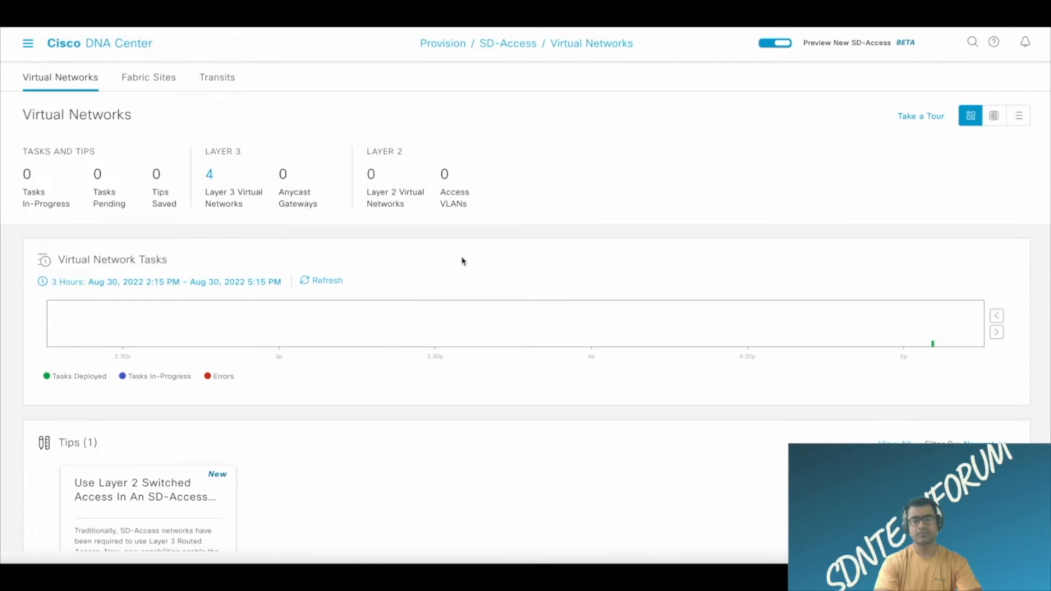
{"action": "left_click", "coordinate": [209, 175]}
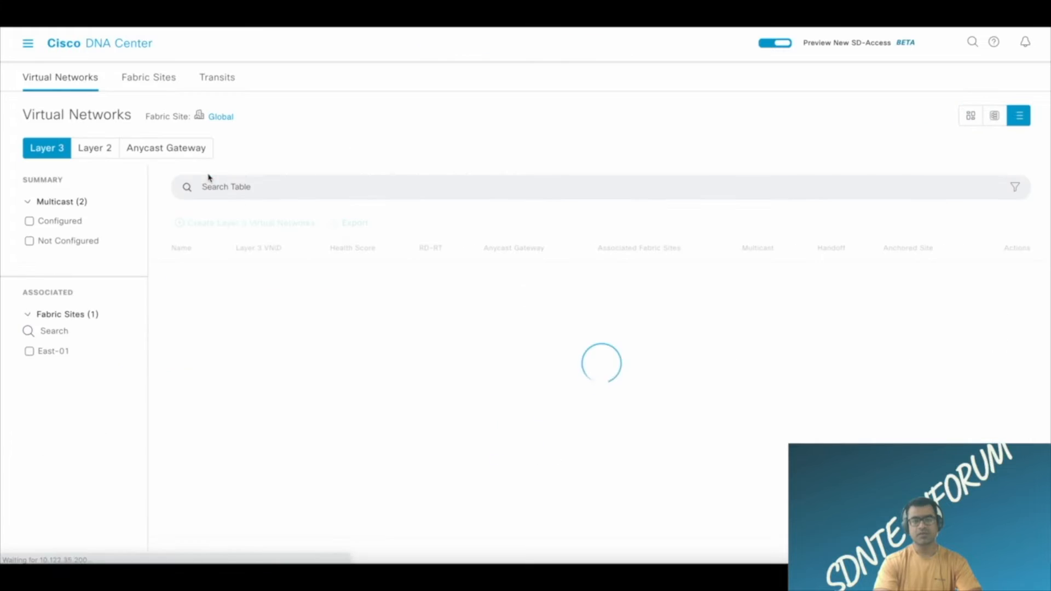
{"action": "left_click", "coordinate": [190, 310]}
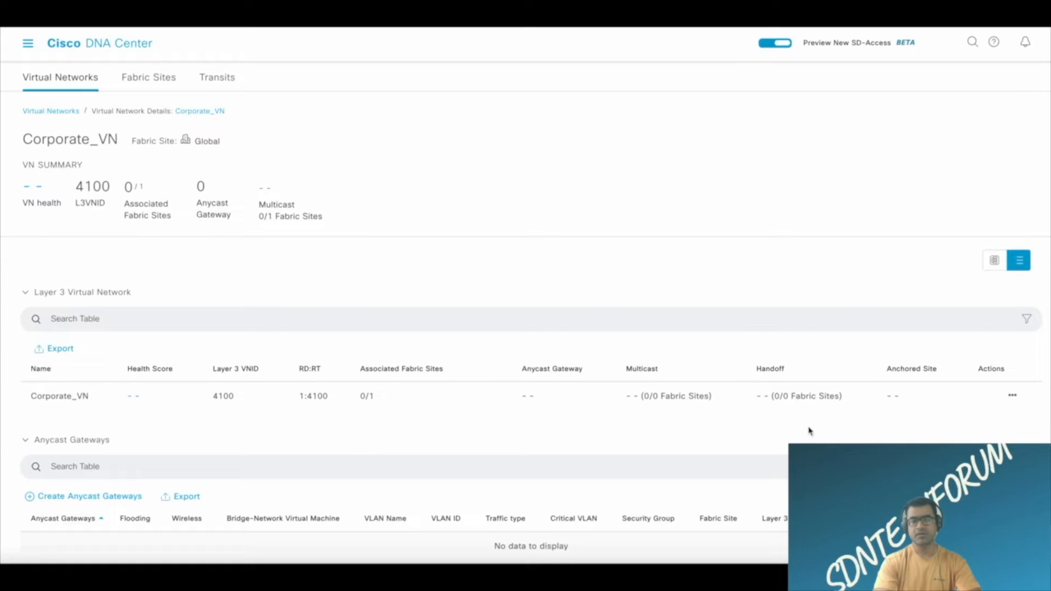
Add Corporate_VN to the East-01 fabric site under USA / East.
{"action": "left_click", "coordinate": [1004, 398]}
{"action": "left_click", "coordinate": [1012, 396]}
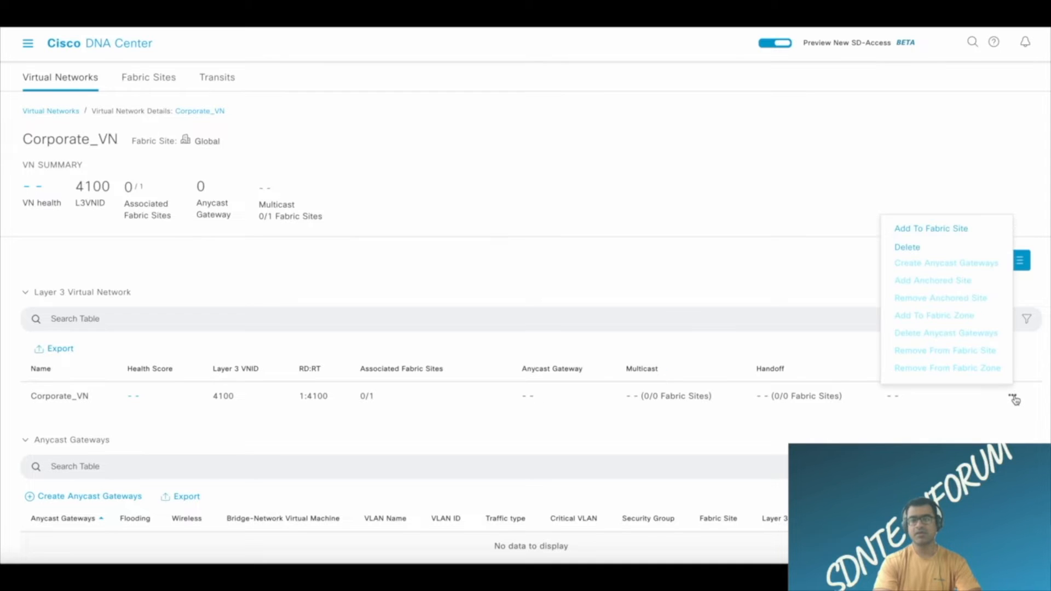
{"action": "left_click", "coordinate": [943, 236]}
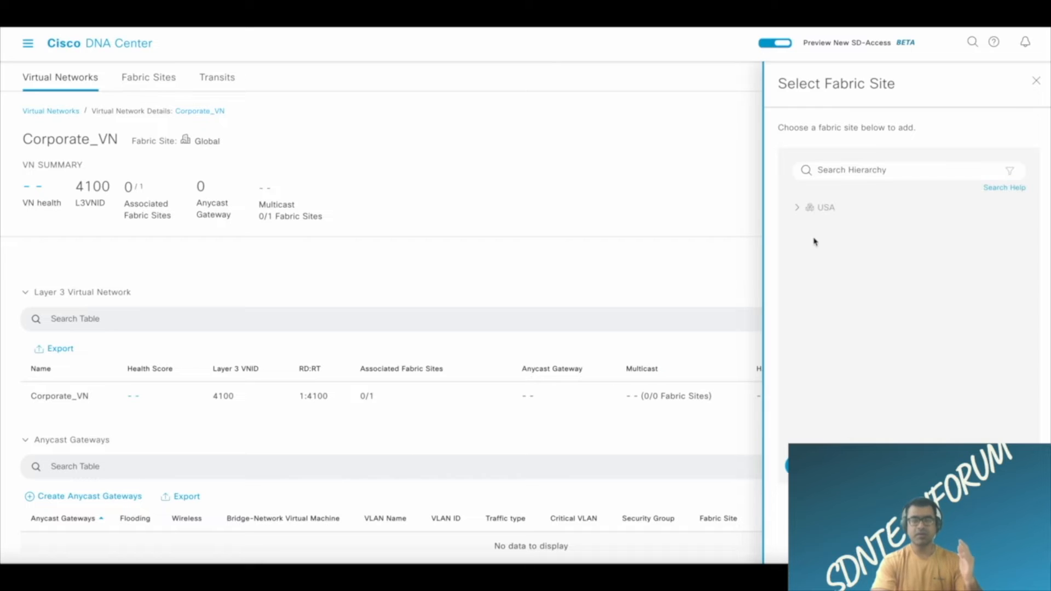
{"action": "left_click", "coordinate": [798, 211]}
{"action": "left_click", "coordinate": [808, 227]}
{"action": "left_click", "coordinate": [850, 249]}
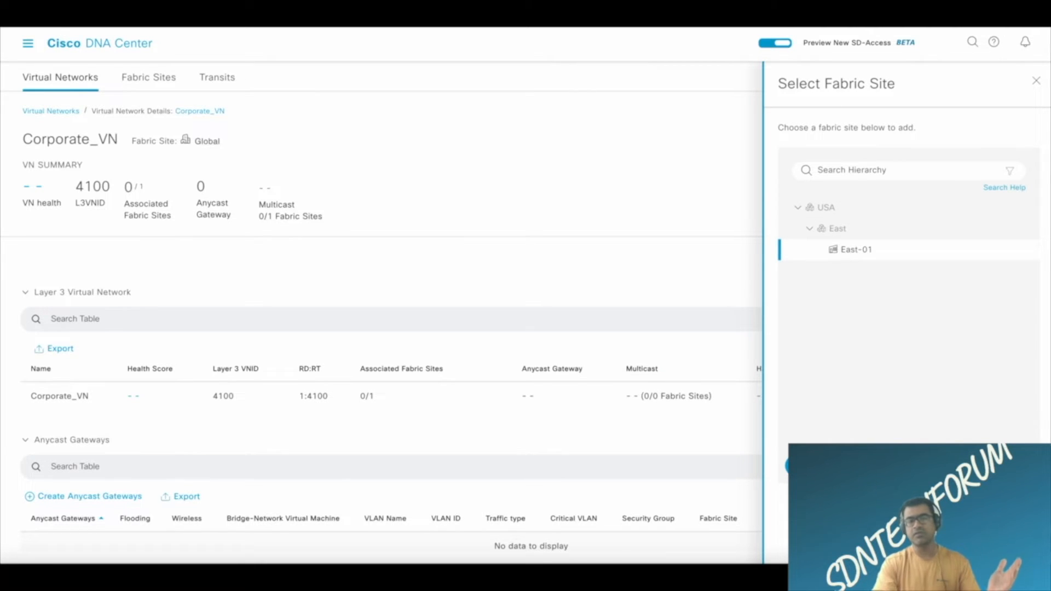
{"action": "left_click", "coordinate": [909, 466]}
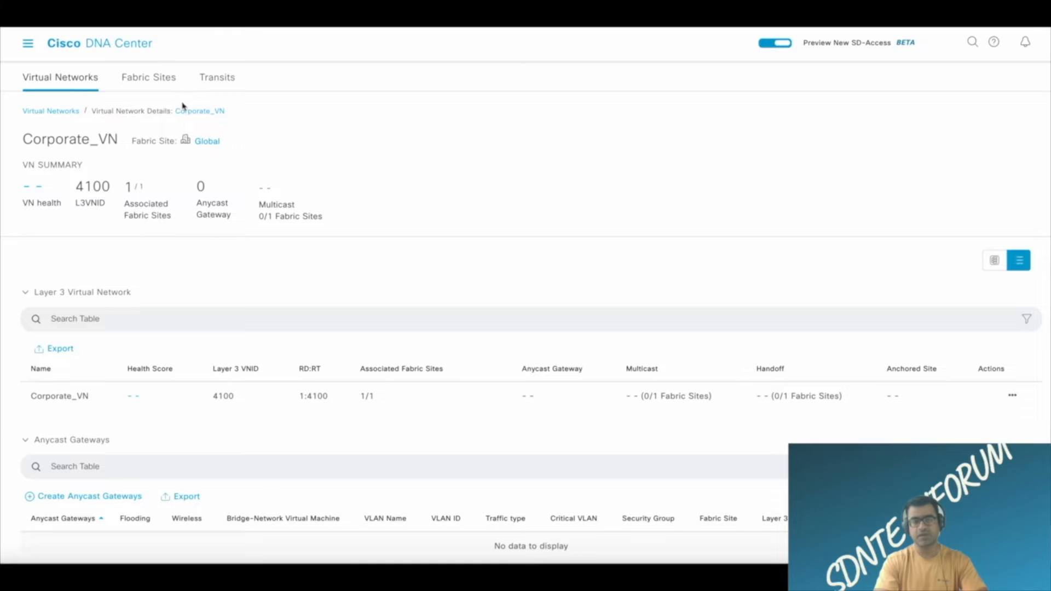
Return to the fabric sites list and open the East-01 site.
{"action": "left_click", "coordinate": [156, 81]}
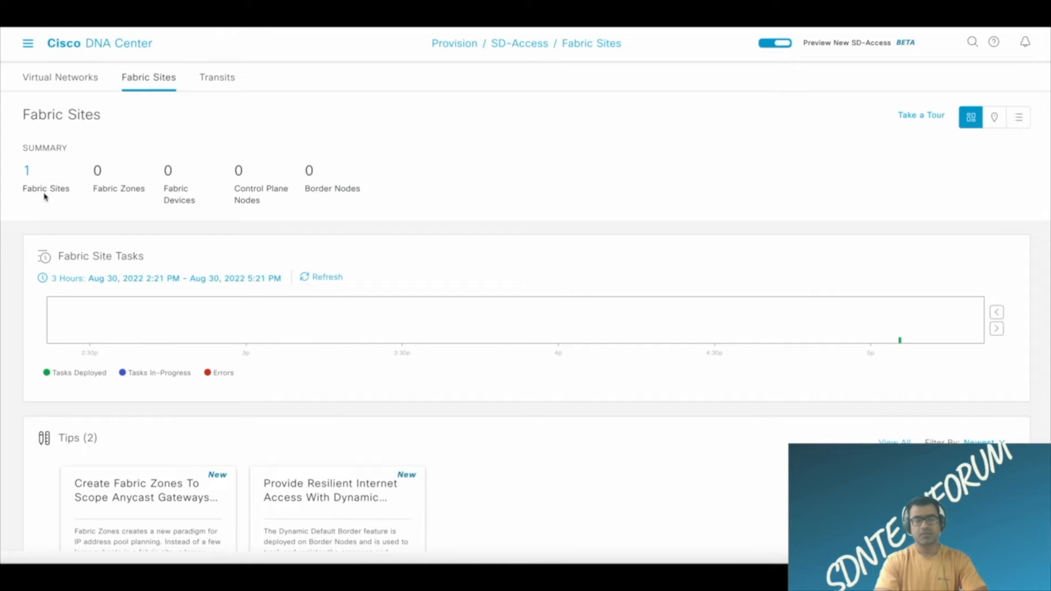
{"action": "left_click", "coordinate": [27, 171]}
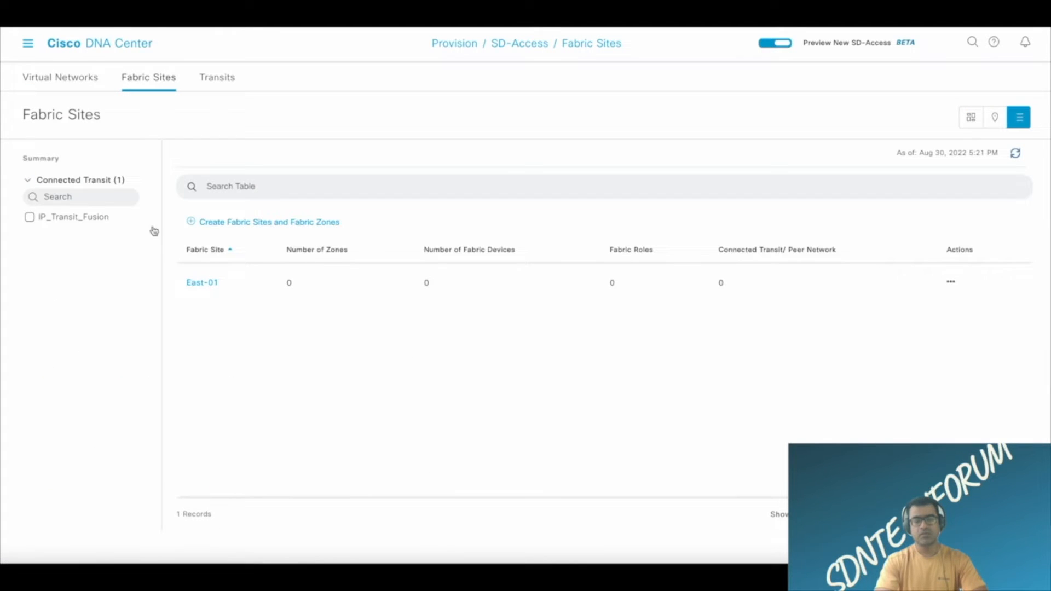
{"action": "left_click", "coordinate": [202, 288]}
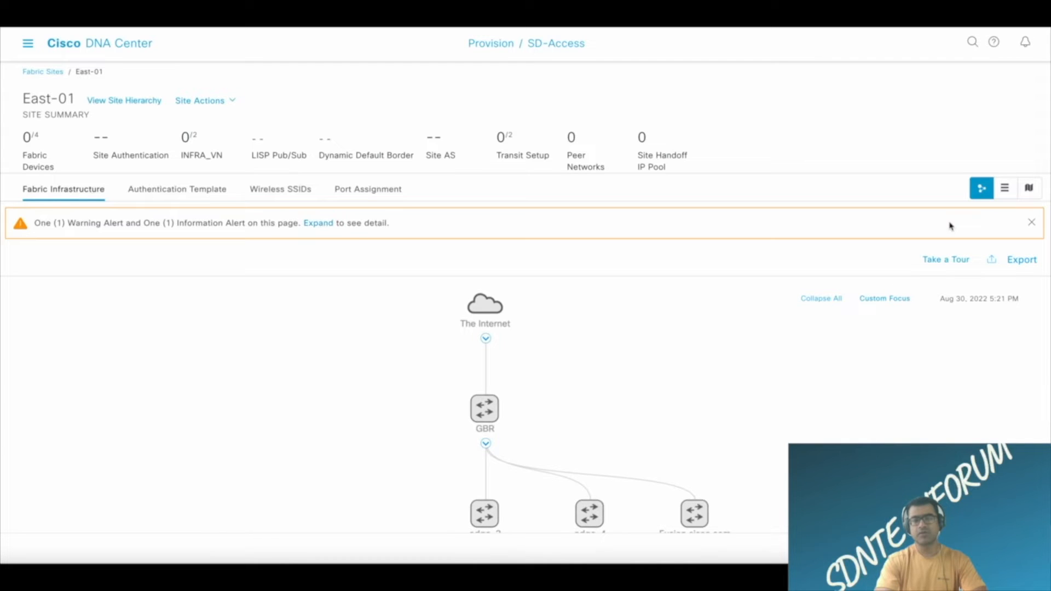
Expand the alerts on East-01, read them, and open the details of the available fabric configuration updates.
{"action": "left_click", "coordinate": [329, 226]}
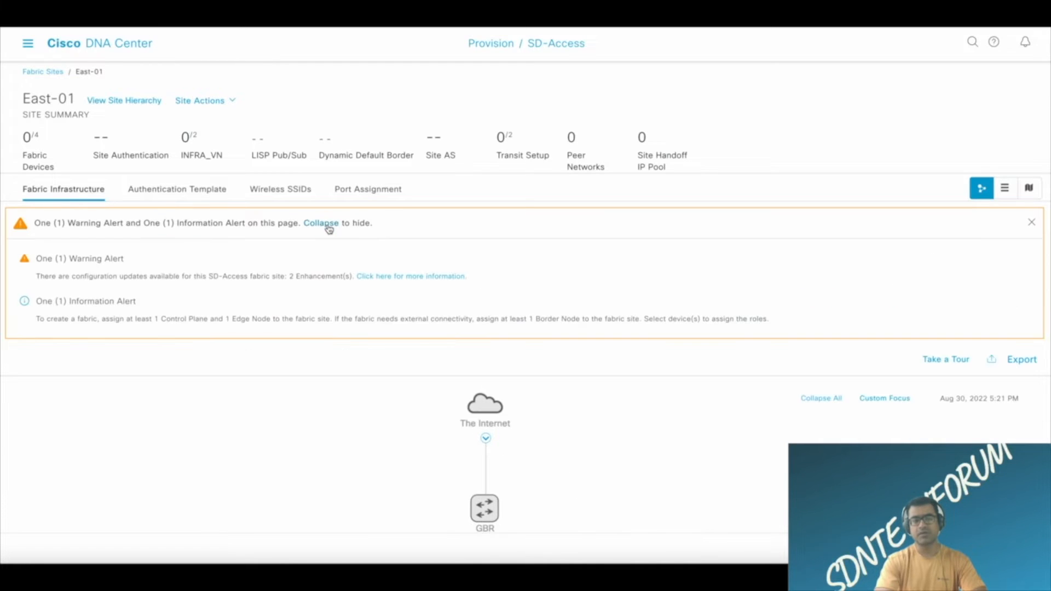
{"action": "left_click_drag", "start_coordinate": [65, 278], "coordinate": [383, 286]}
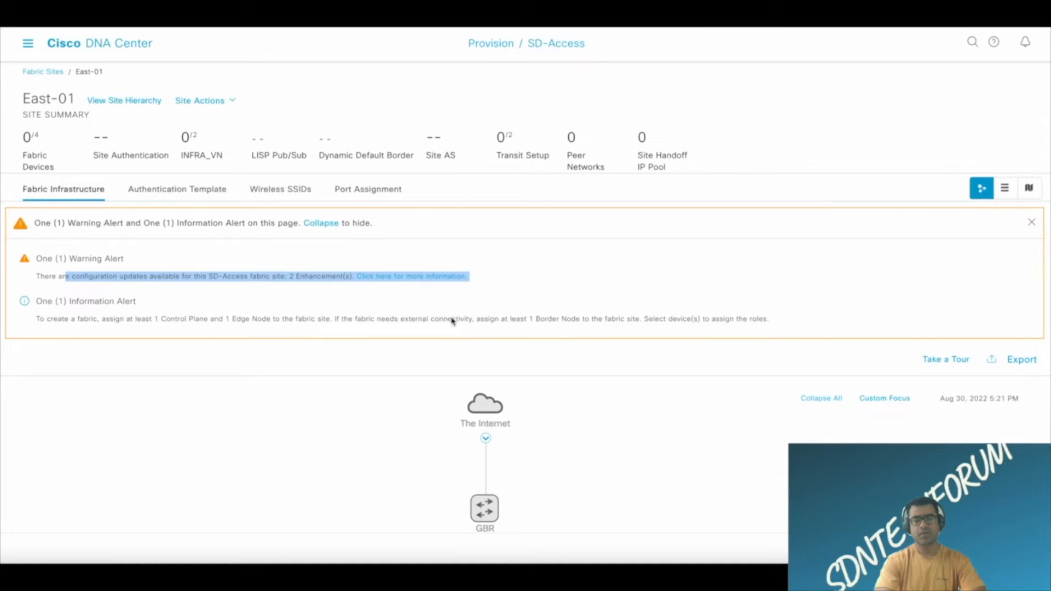
{"action": "left_click", "coordinate": [613, 273]}
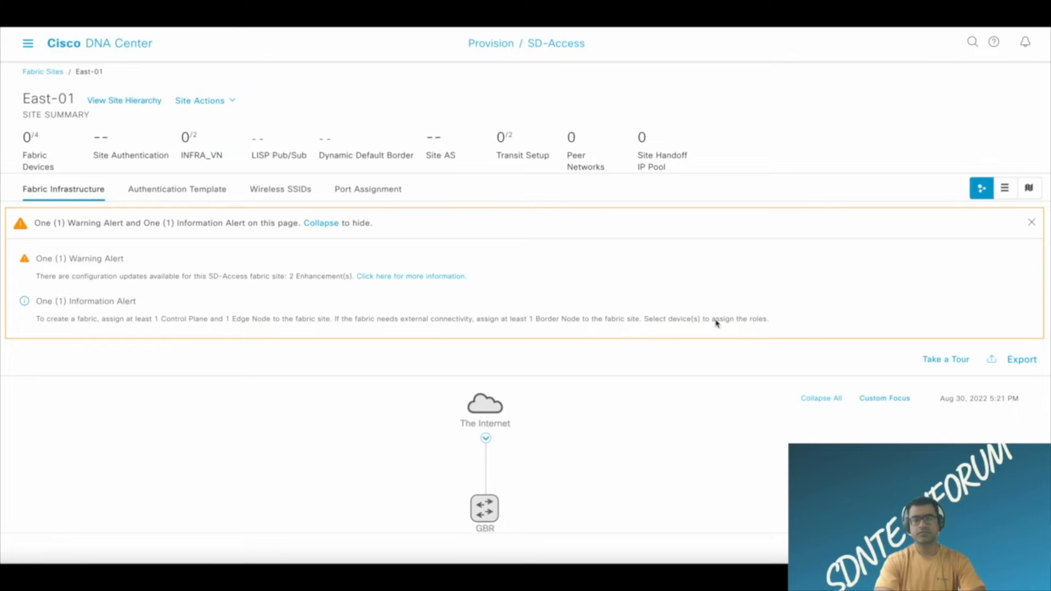
{"action": "left_click", "coordinate": [442, 276]}
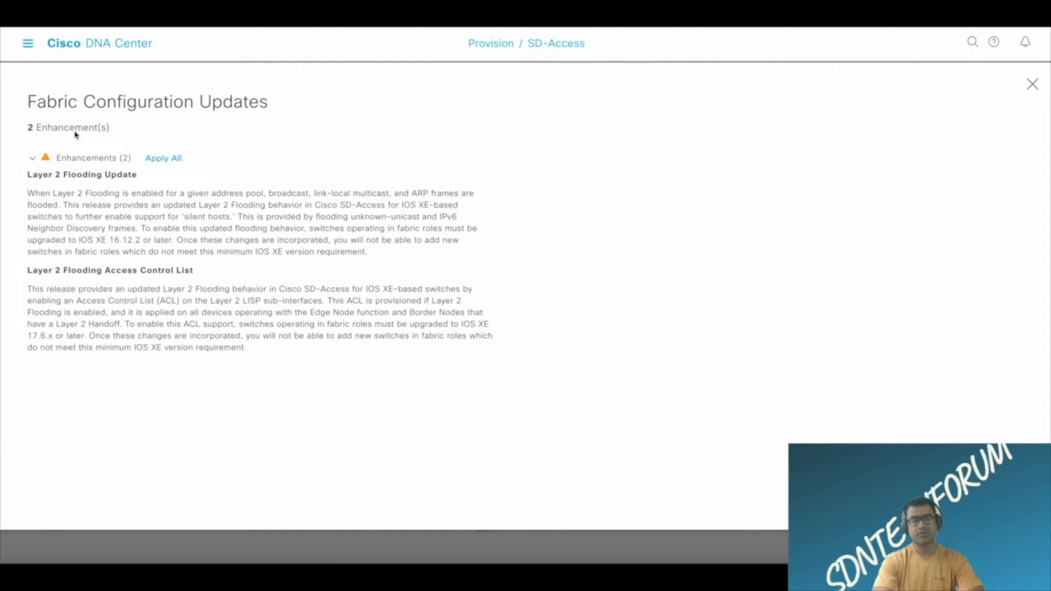
Collapse the enhancements, close the fabric configuration updates, and open the fabric details of GBR in the East-01 topology.
{"action": "left_click", "coordinate": [32, 158]}
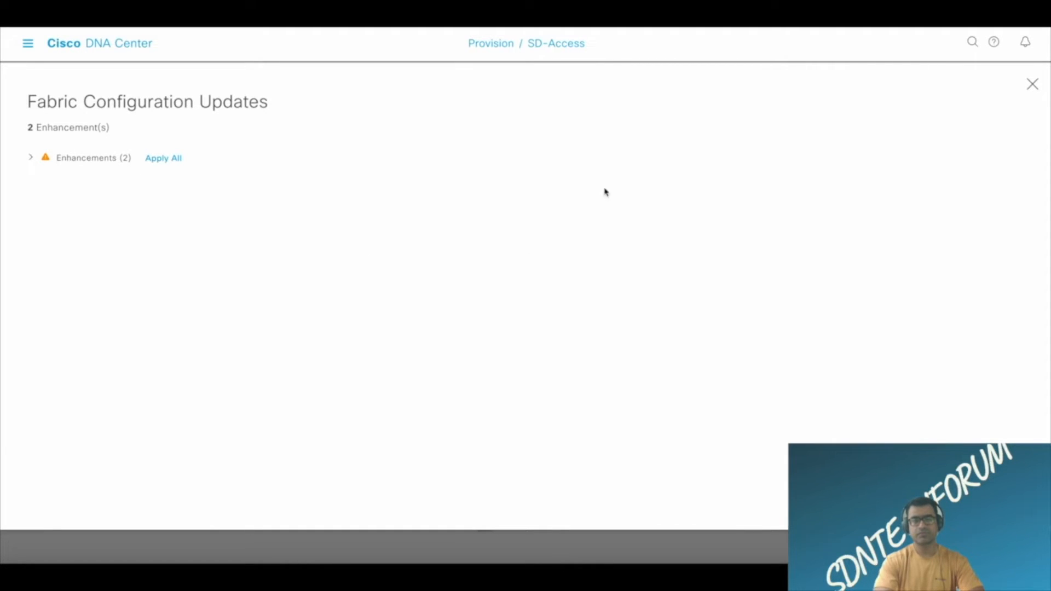
{"action": "left_click", "coordinate": [1032, 87]}
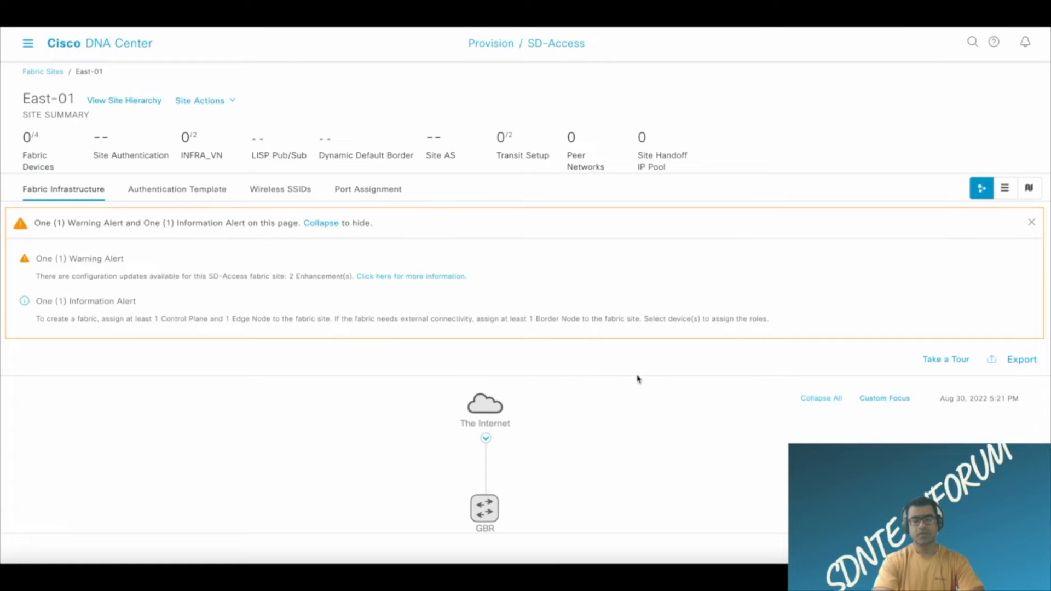
{"action": "left_click", "coordinate": [484, 384]}
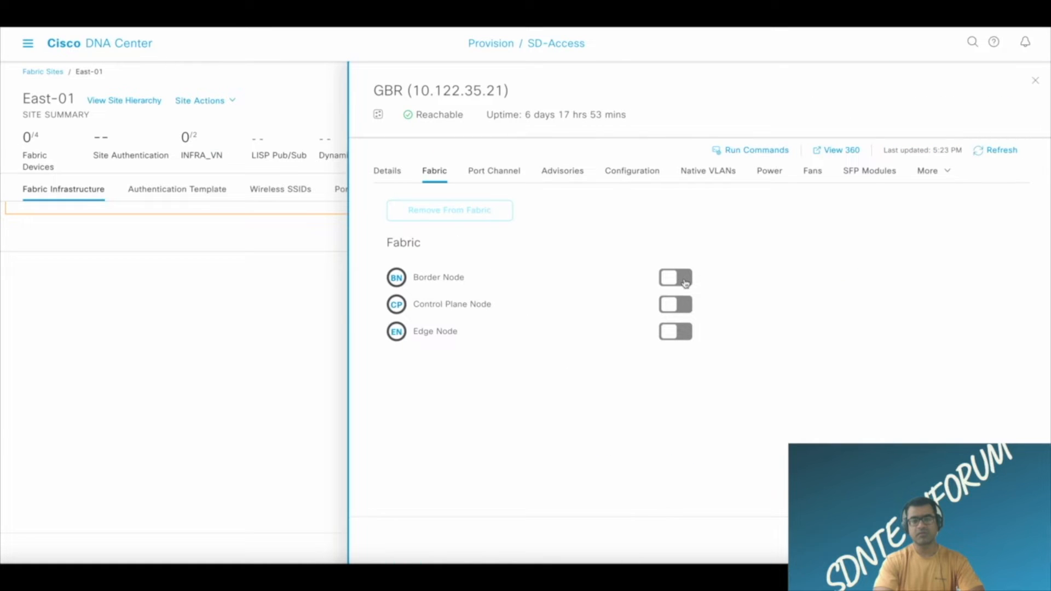
Try to make GBR a border node with Layer-3 handoff enabled and IP_Transit_Fusion added as its transit site.
{"action": "left_click", "coordinate": [688, 283]}
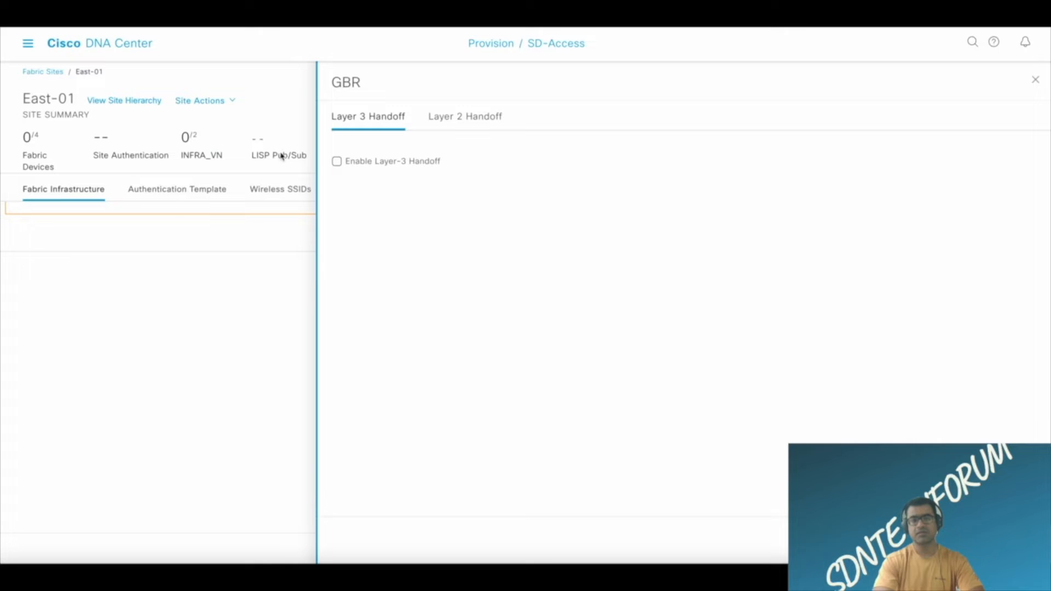
{"action": "left_click", "coordinate": [337, 162]}
{"action": "left_click", "coordinate": [348, 341]}
{"action": "left_click", "coordinate": [368, 363]}
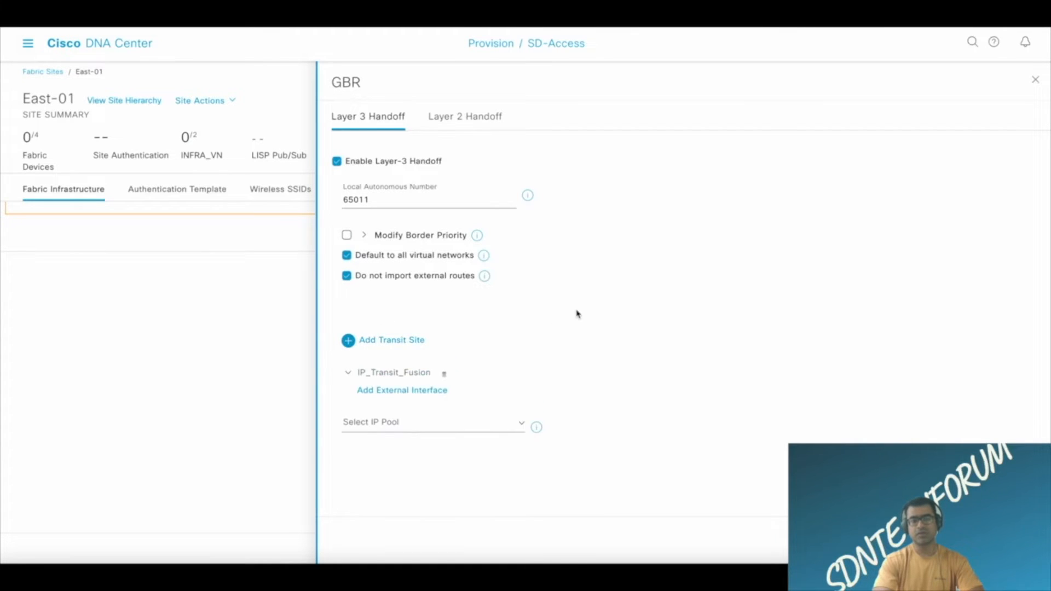
Add external interface TenGigabitEthernet1/0/1 with description To_Fusion and enable Layer-3 handoff for Corporate_VN on VLAN 3001.
{"action": "left_click", "coordinate": [428, 390]}
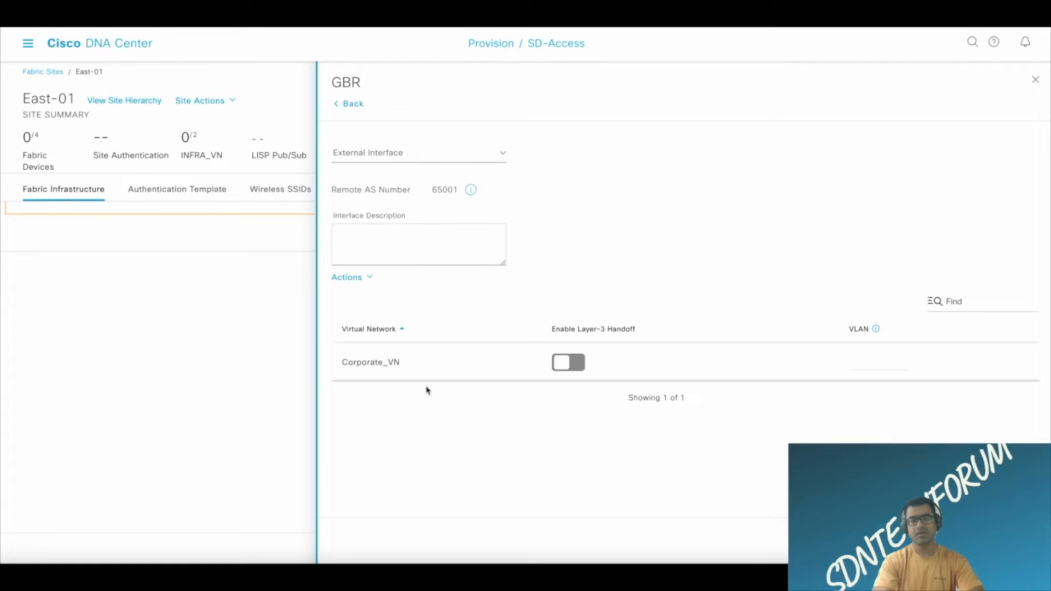
{"action": "left_click", "coordinate": [420, 159]}
{"action": "left_click", "coordinate": [392, 234]}
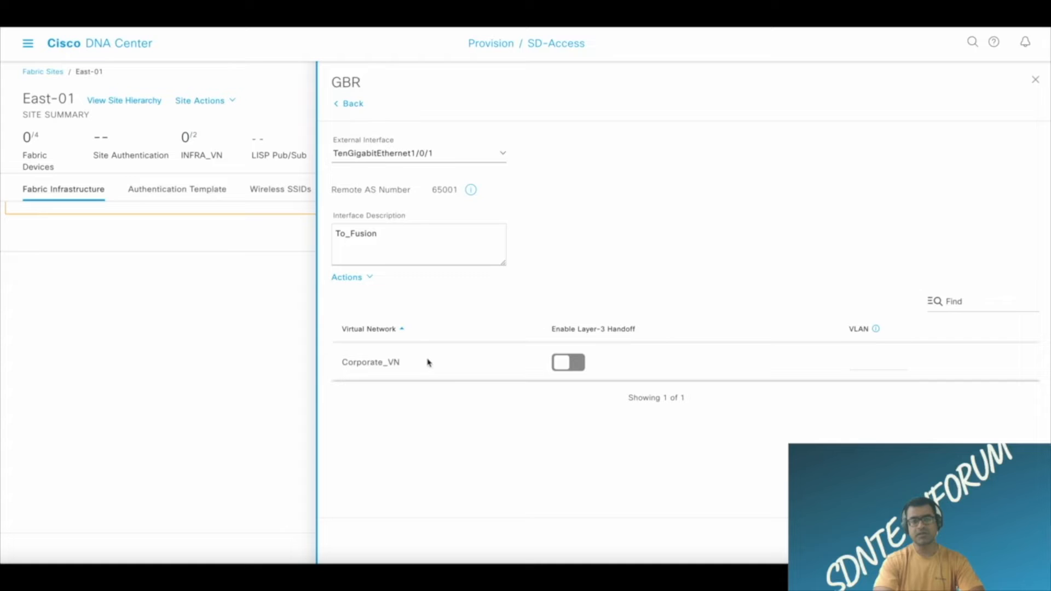
{"action": "left_click", "coordinate": [585, 367]}
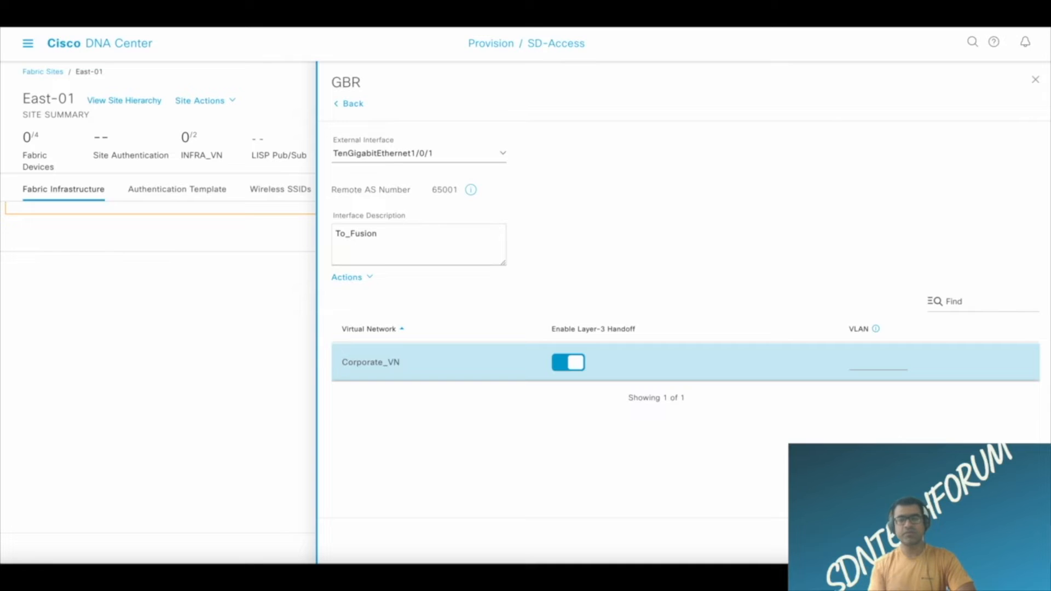
{"action": "left_click", "coordinate": [1014, 540]}
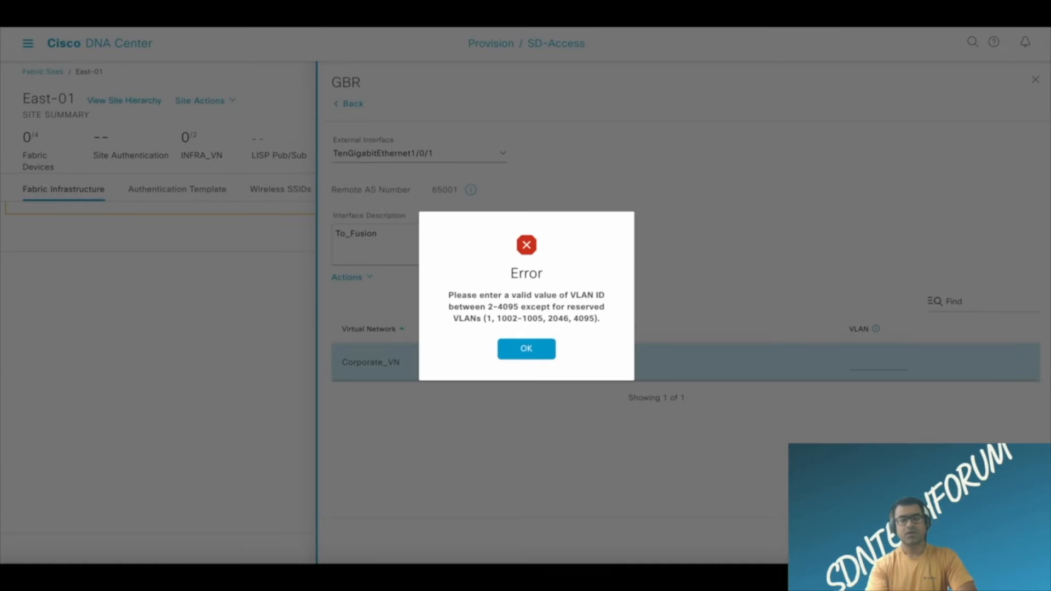
{"action": "left_click", "coordinate": [536, 356]}
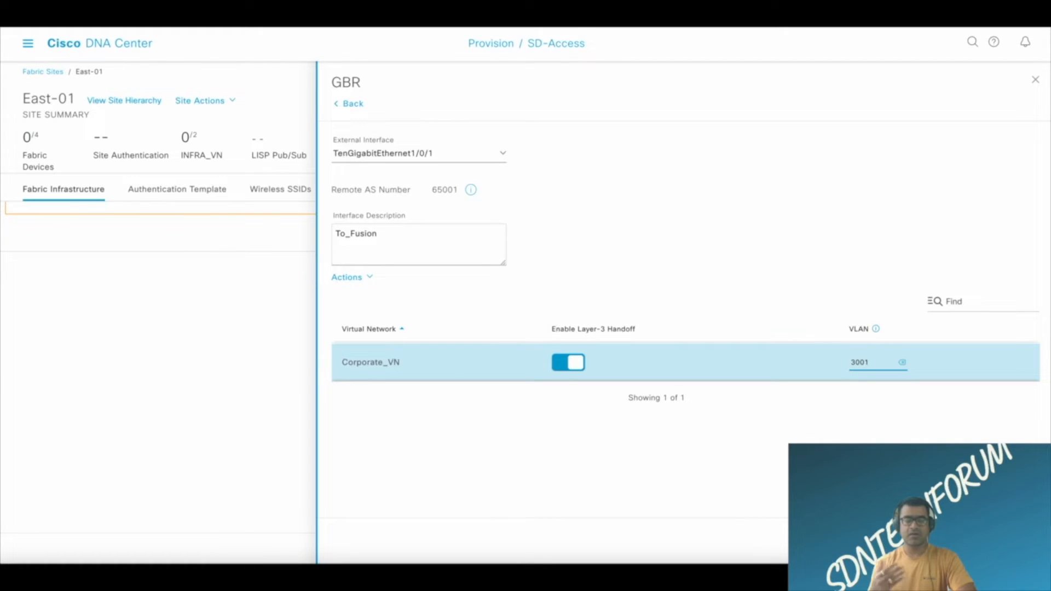
{"action": "left_click", "coordinate": [1017, 541]}
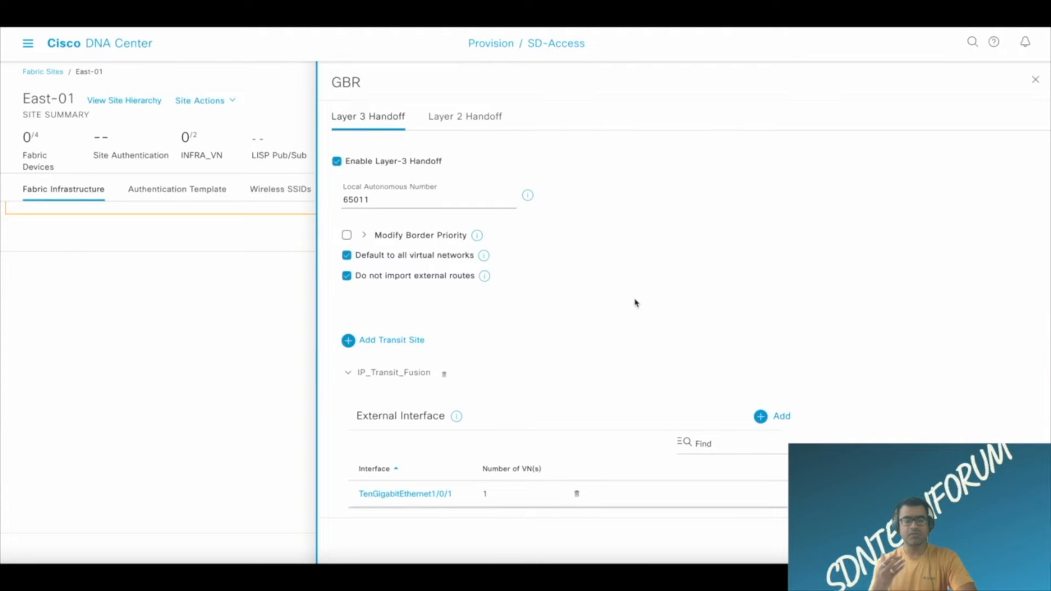
Select IPP_UL_BorderWAN_East01 as GBR's handoff IP pool, then review and submit the border node configuration.
{"action": "scroll", "coordinate": [635, 303], "scroll_direction": "down", "scroll_amount": 2}
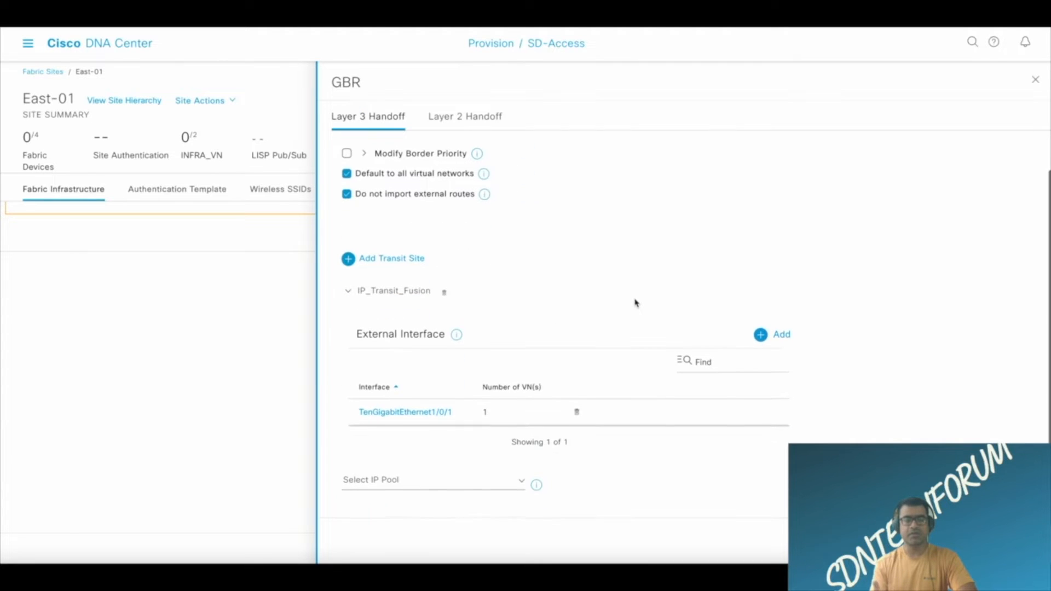
{"action": "left_click", "coordinate": [521, 481]}
{"action": "scroll", "coordinate": [495, 471], "scroll_direction": "down", "scroll_amount": 3}
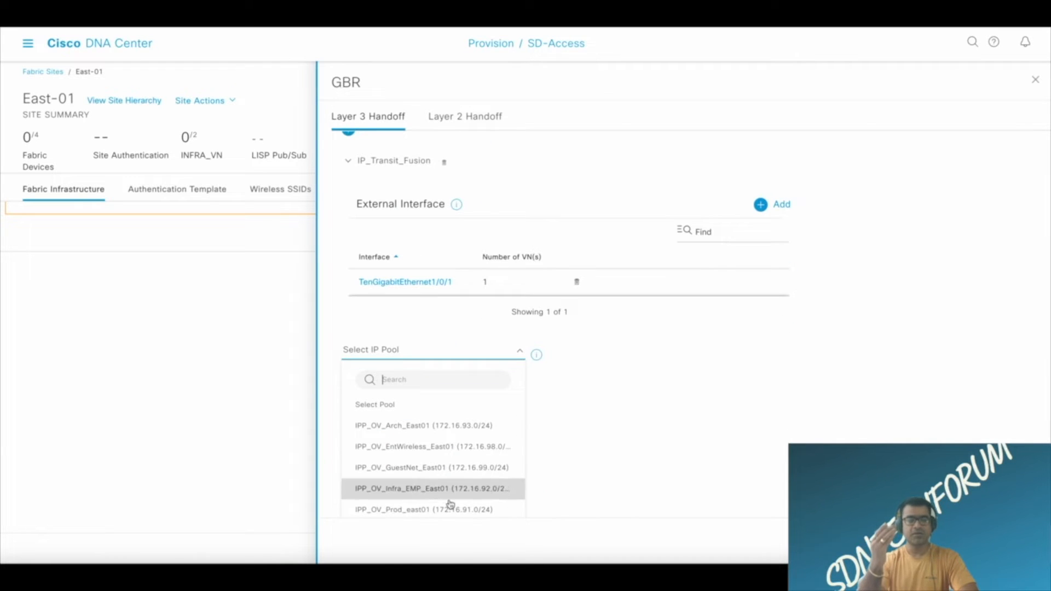
{"action": "scroll", "coordinate": [466, 482], "scroll_direction": "down", "scroll_amount": 3}
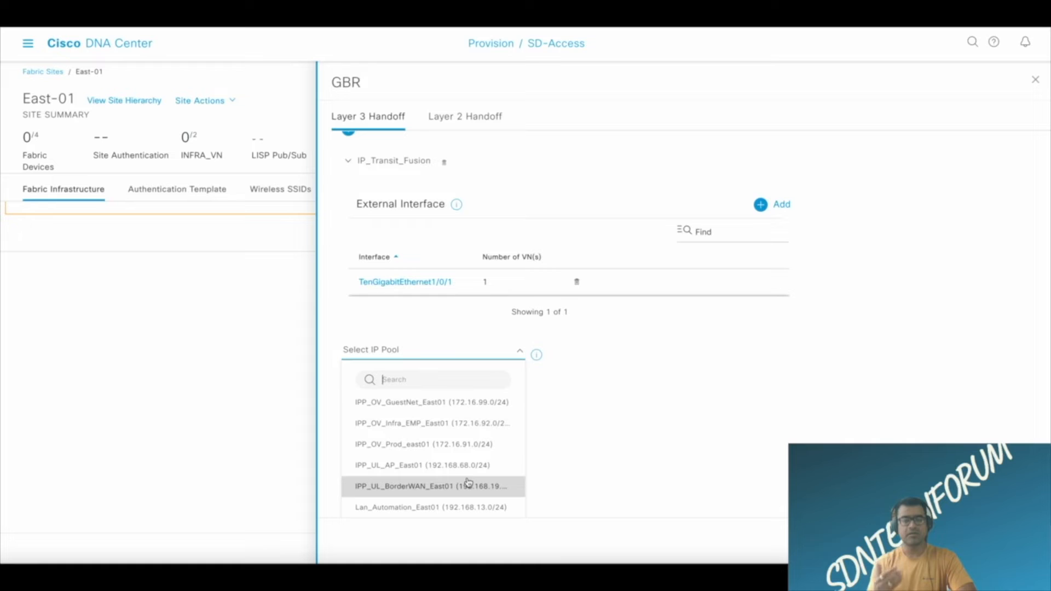
{"action": "left_click", "coordinate": [468, 483]}
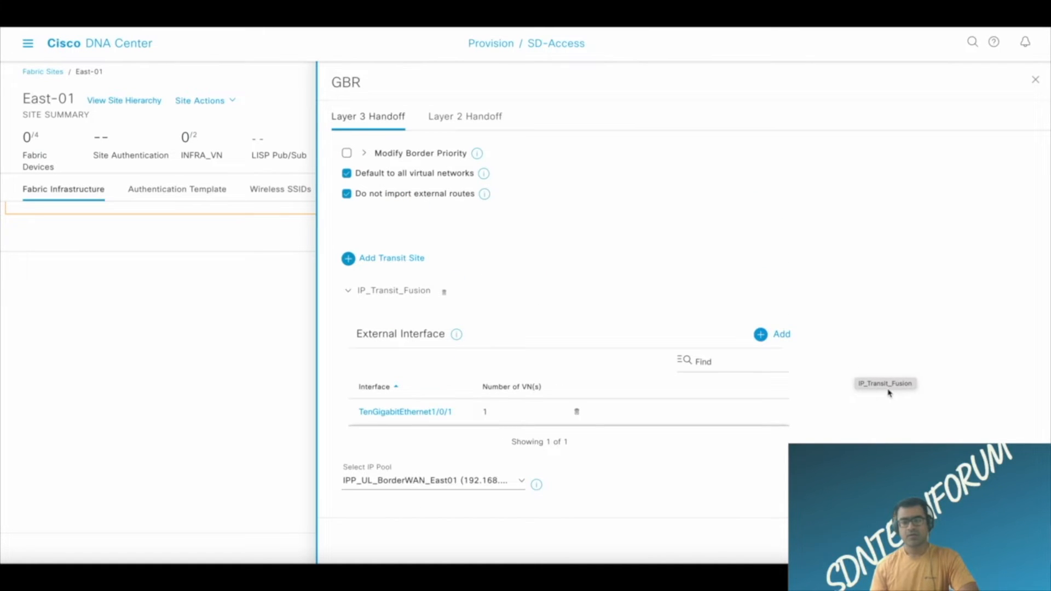
{"action": "scroll", "coordinate": [889, 392], "scroll_direction": "up", "scroll_amount": 2}
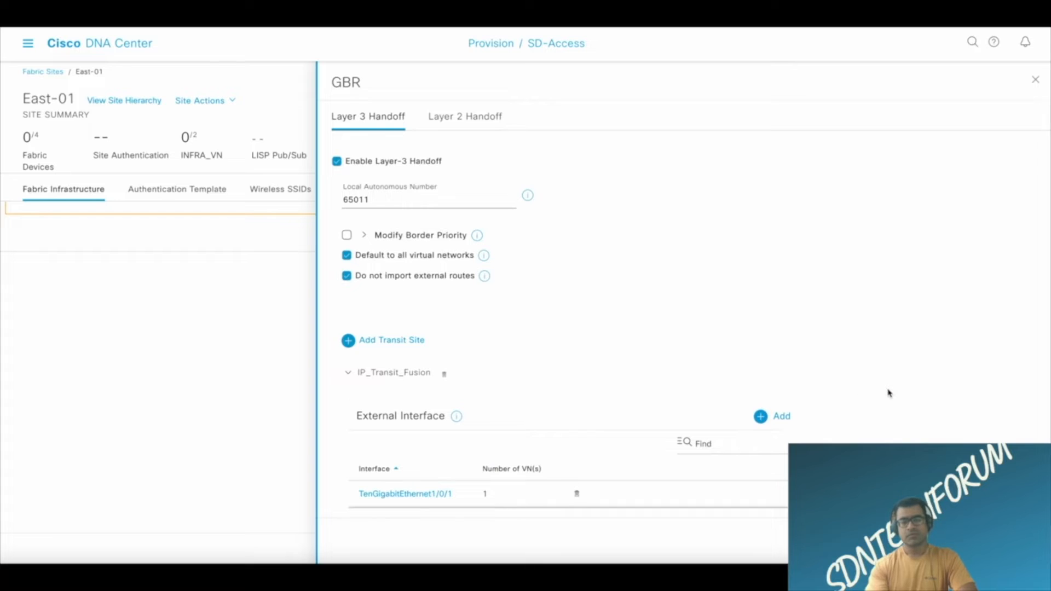
{"action": "scroll", "coordinate": [887, 392], "scroll_direction": "down", "scroll_amount": 2}
{"action": "left_click", "coordinate": [1009, 541]}
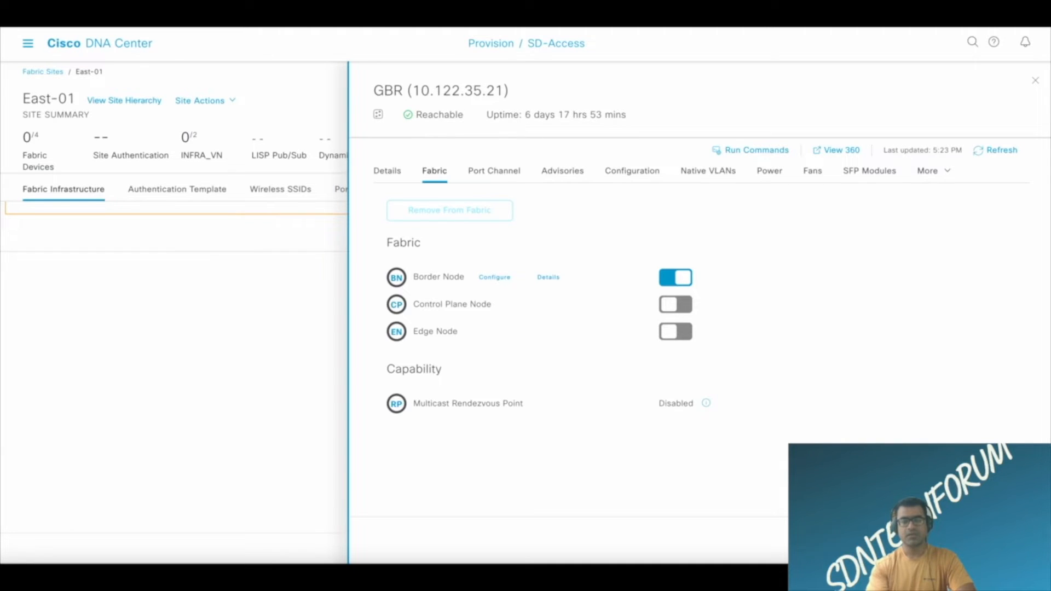
{"action": "left_click", "coordinate": [1008, 540]}
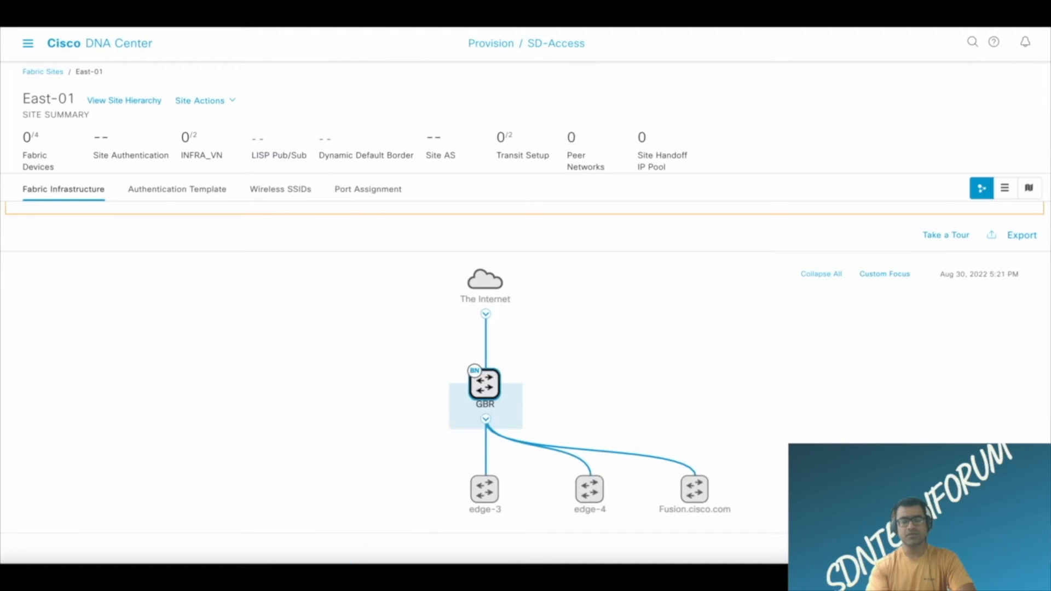
Examine GBR's device details, its border node handoff configuration and its border information.
{"action": "left_click", "coordinate": [485, 388]}
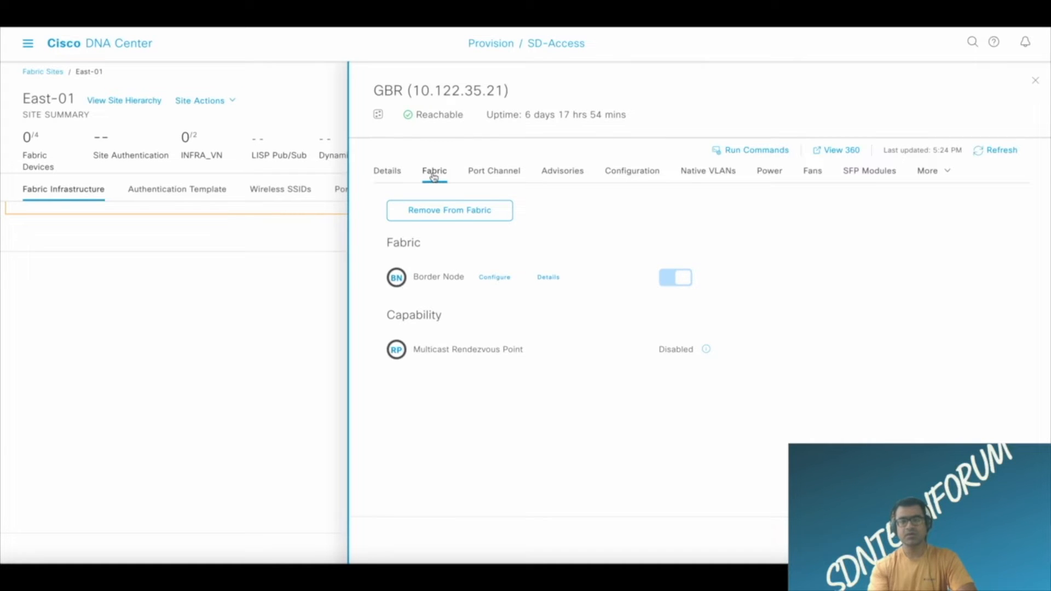
{"action": "left_click", "coordinate": [388, 172]}
{"action": "left_click", "coordinate": [433, 172]}
{"action": "left_click", "coordinate": [1007, 540]}
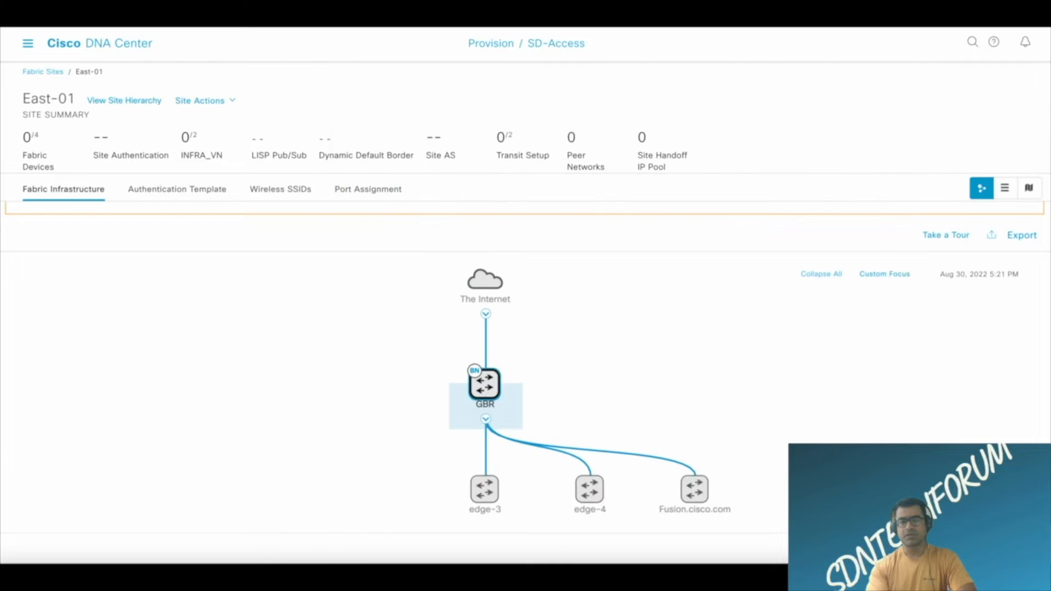
{"action": "left_click", "coordinate": [487, 392]}
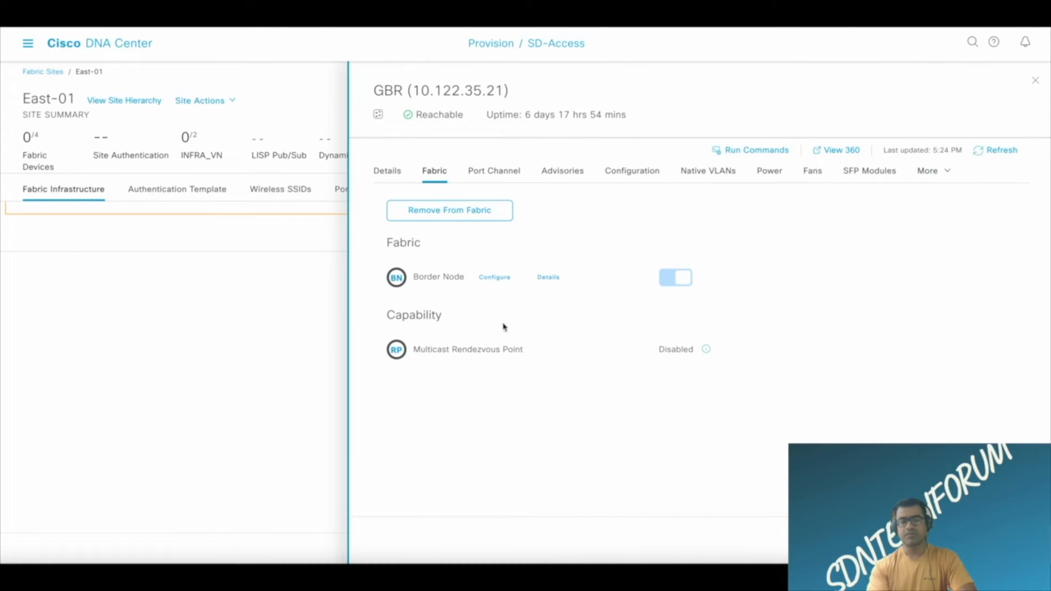
{"action": "left_click", "coordinate": [498, 277]}
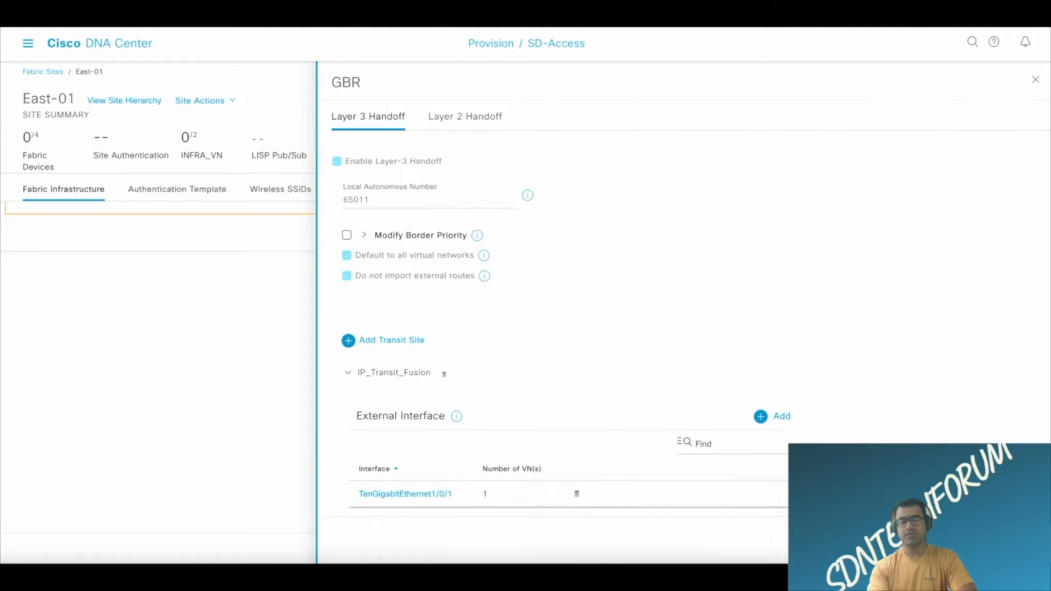
{"action": "left_click", "coordinate": [955, 540]}
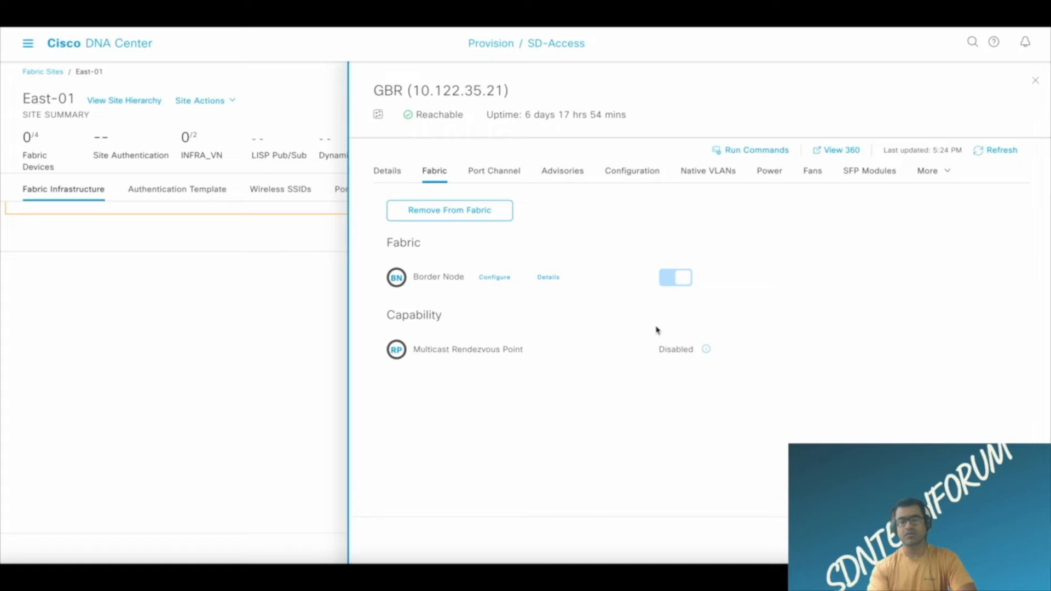
{"action": "left_click", "coordinate": [550, 278]}
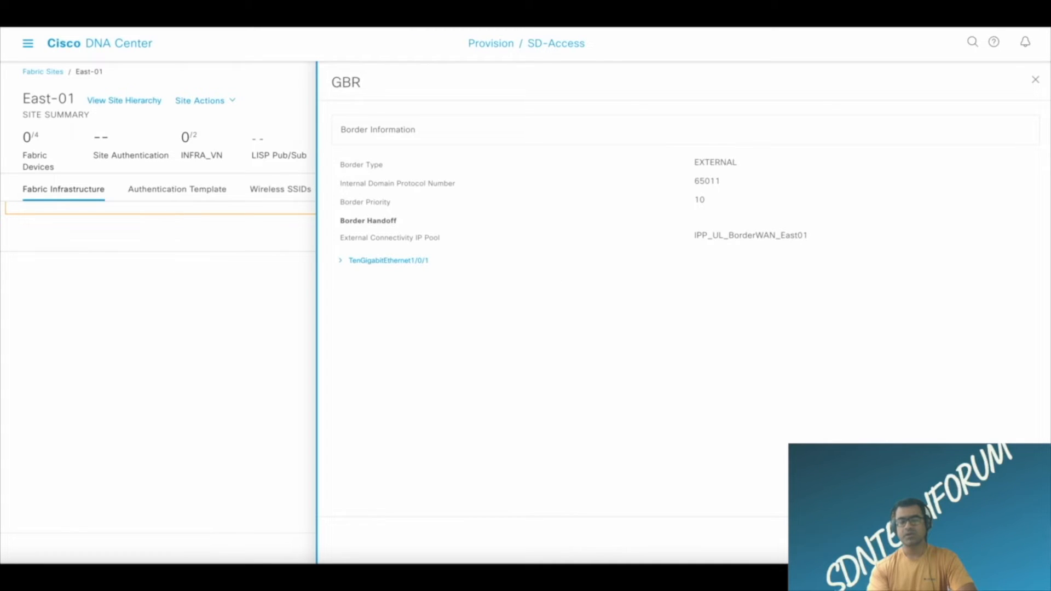
{"action": "left_click", "coordinate": [1011, 541]}
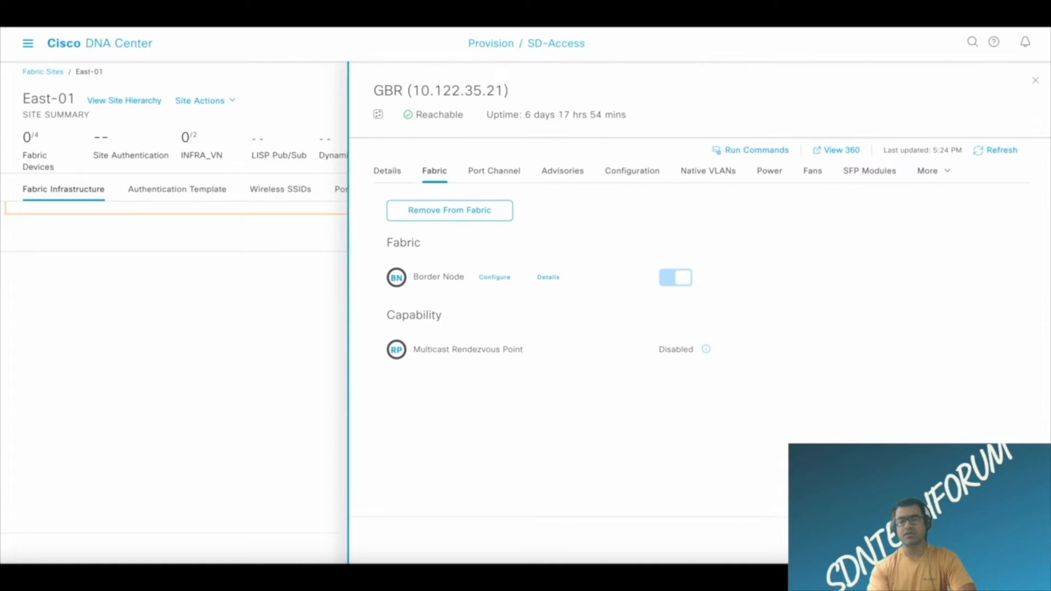
{"action": "left_click", "coordinate": [1011, 540]}
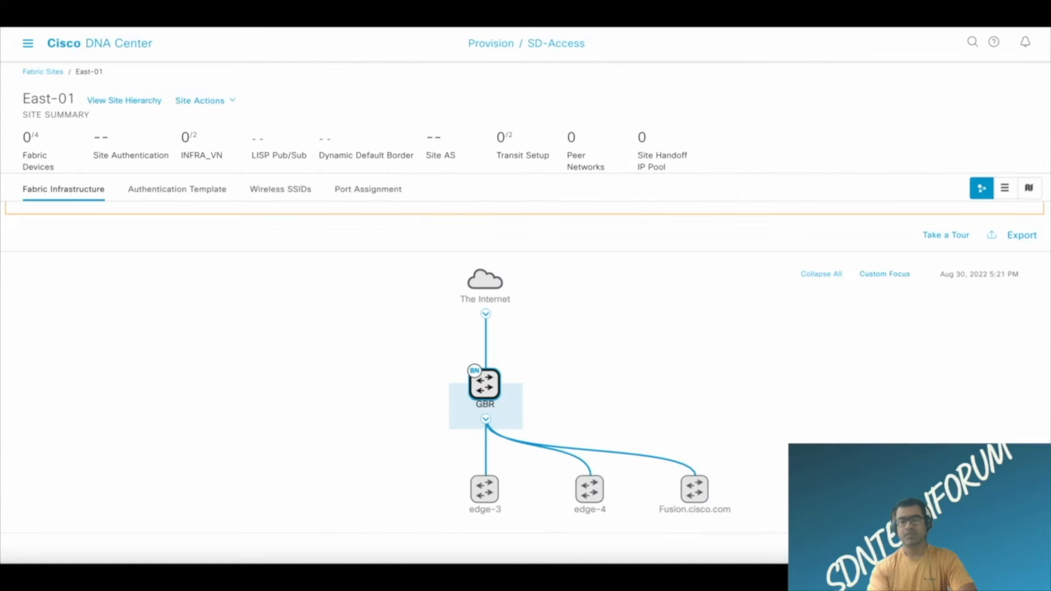
Reopen East-01 from the fabric sites list and enable GBR's control plane node role using LISP/BGP route distribution.
{"action": "left_click", "coordinate": [43, 71]}
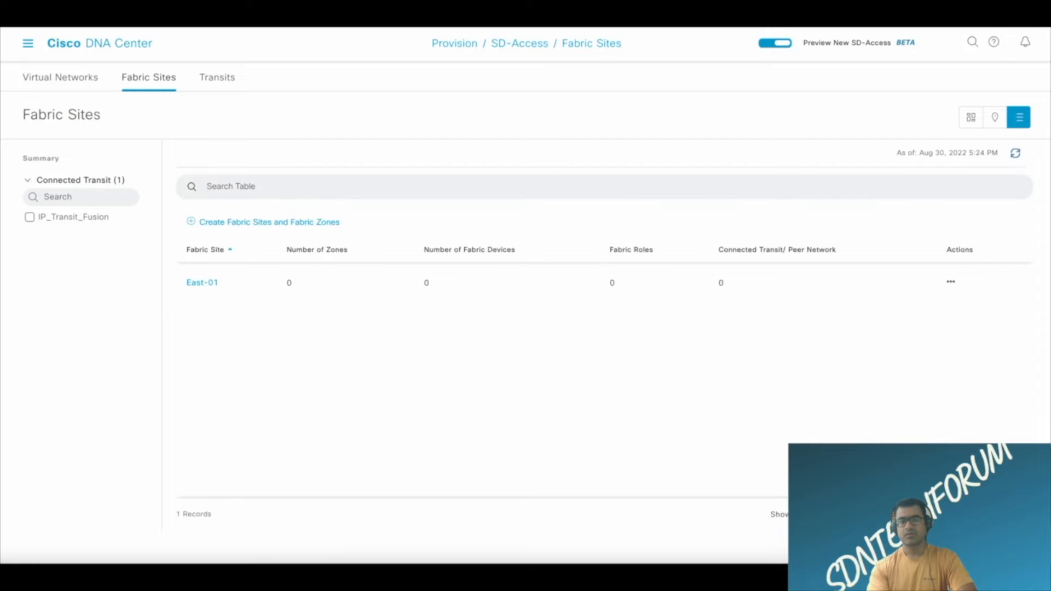
{"action": "left_click", "coordinate": [196, 283]}
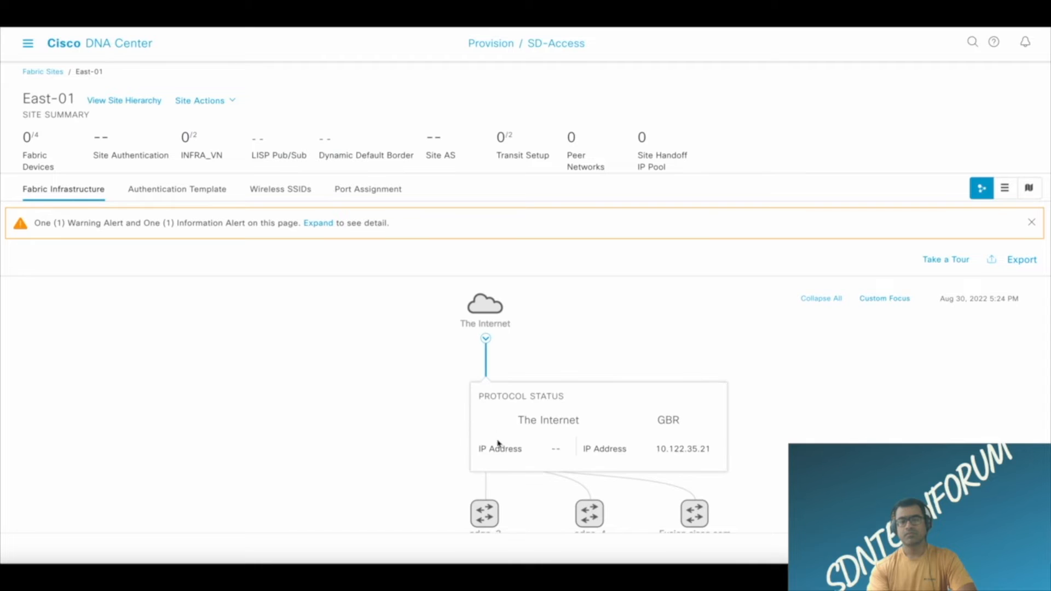
{"action": "left_click", "coordinate": [485, 407]}
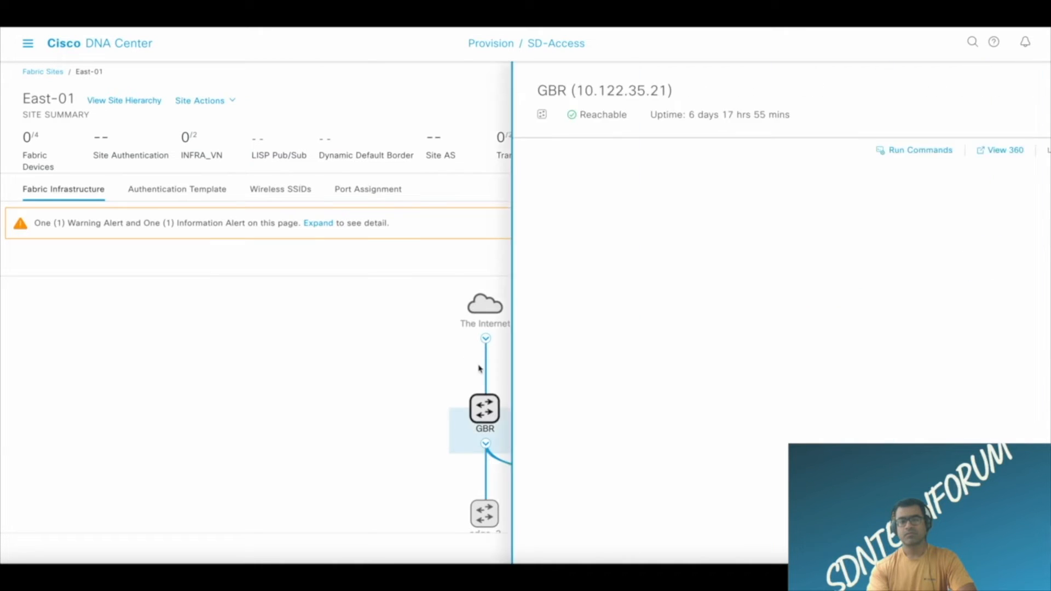
{"action": "left_click", "coordinate": [685, 305]}
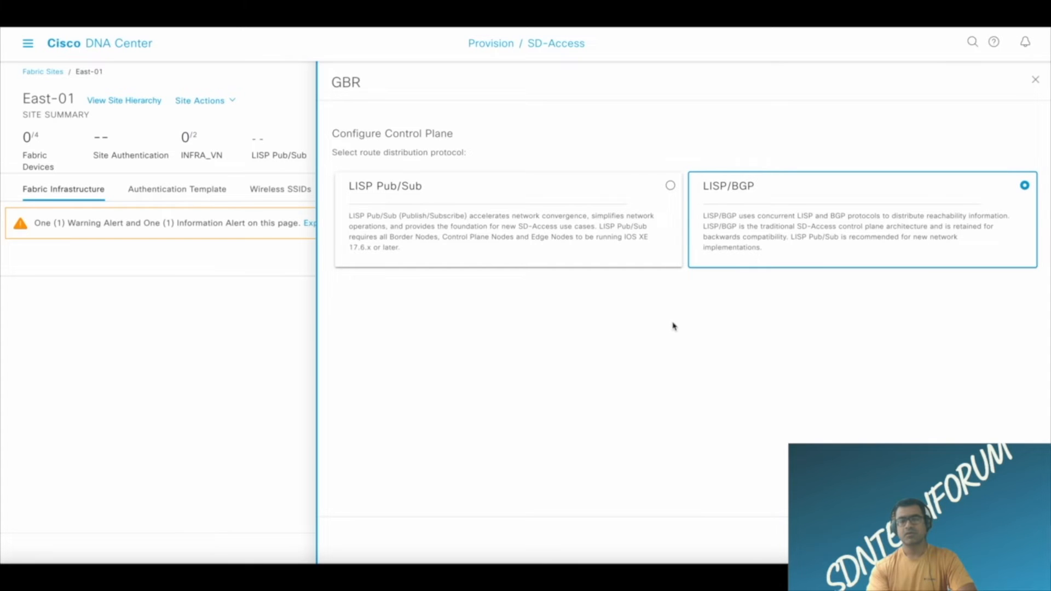
{"action": "left_click", "coordinate": [1014, 540]}
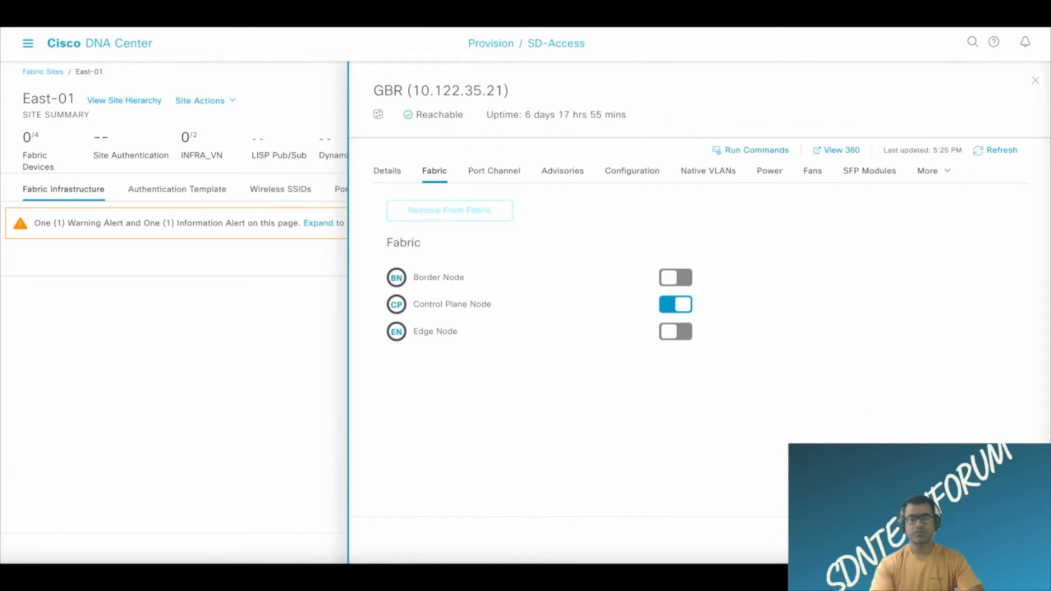
Enable GBR's border node role with Layer-3 handoff, local AS 65011, default to all virtual networks, no external route import, and transit site IP_Transit_Fusion.
{"action": "left_click", "coordinate": [676, 278]}
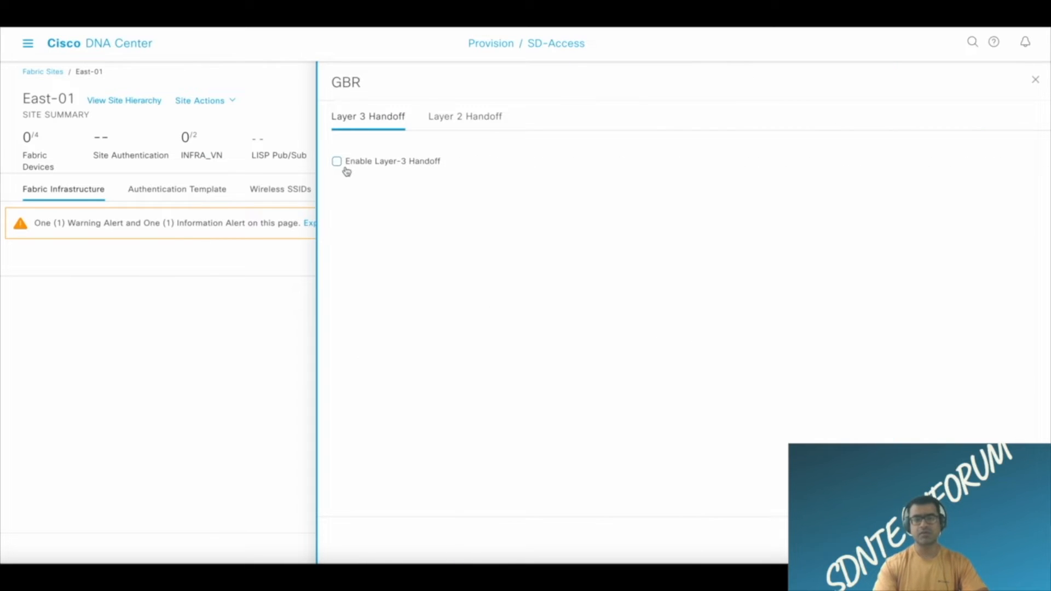
{"action": "left_click", "coordinate": [337, 161]}
{"action": "left_click", "coordinate": [380, 340]}
{"action": "left_click", "coordinate": [404, 369]}
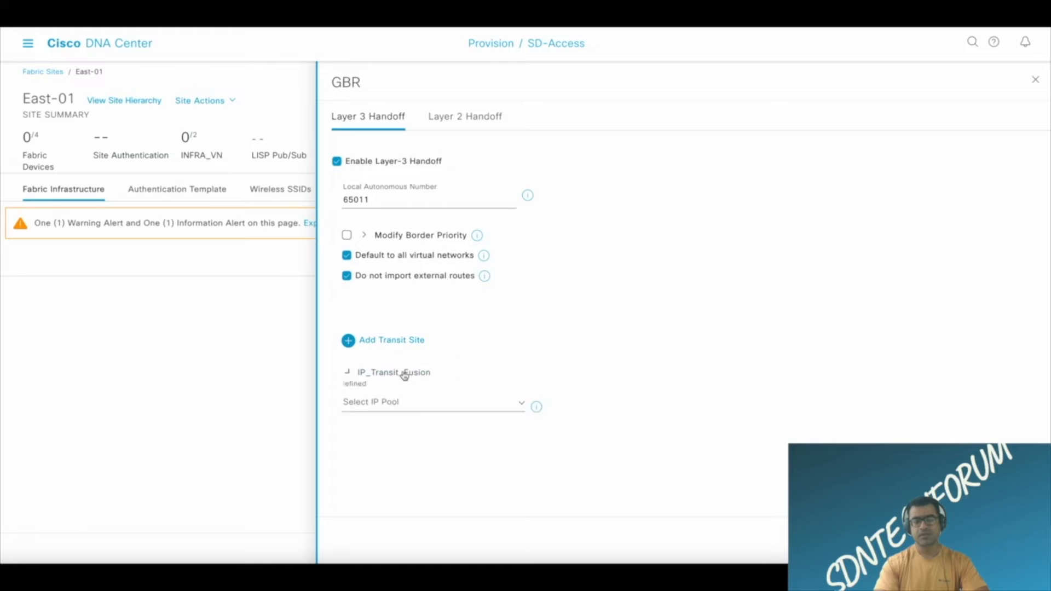
Add external interface TenGigabitEthernet1/0/1 described as To_Fusion, with Layer-3 handoff enabled for Corporate_VN on VLAN 3001.
{"action": "left_click", "coordinate": [425, 390]}
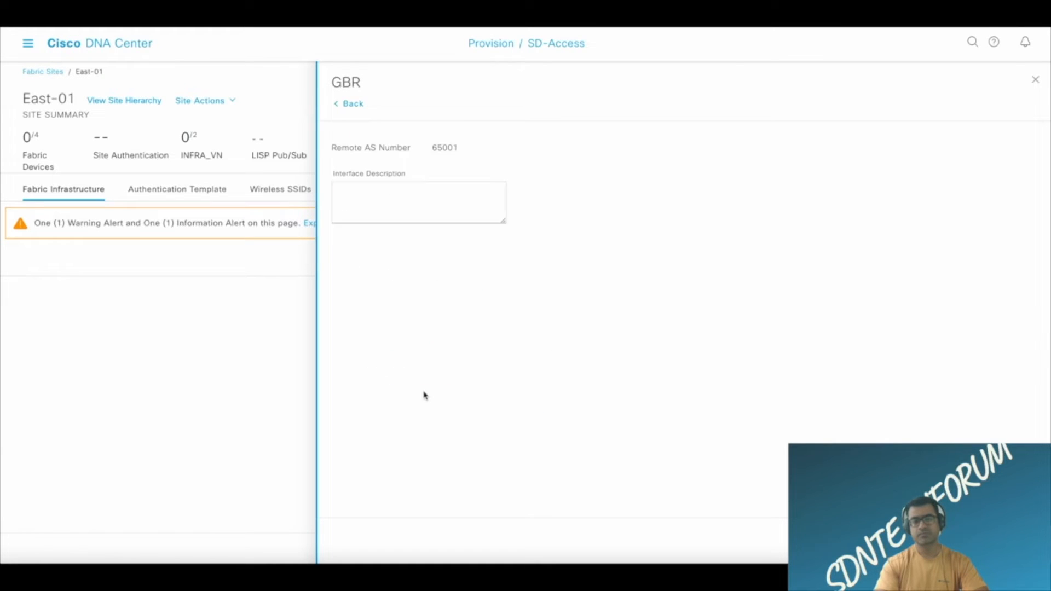
{"action": "left_click", "coordinate": [455, 157]}
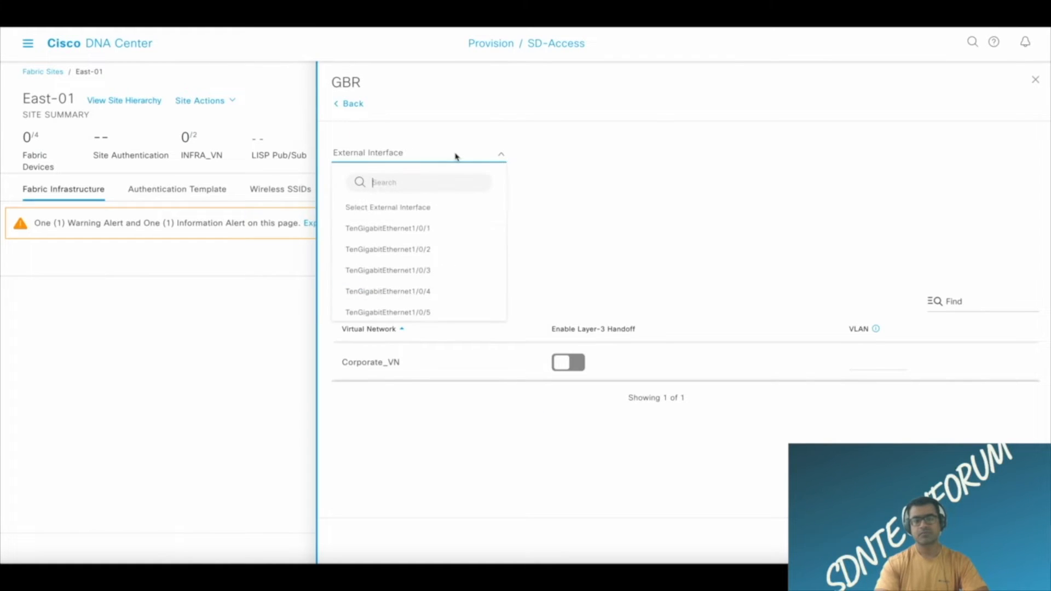
{"action": "left_click", "coordinate": [404, 229]}
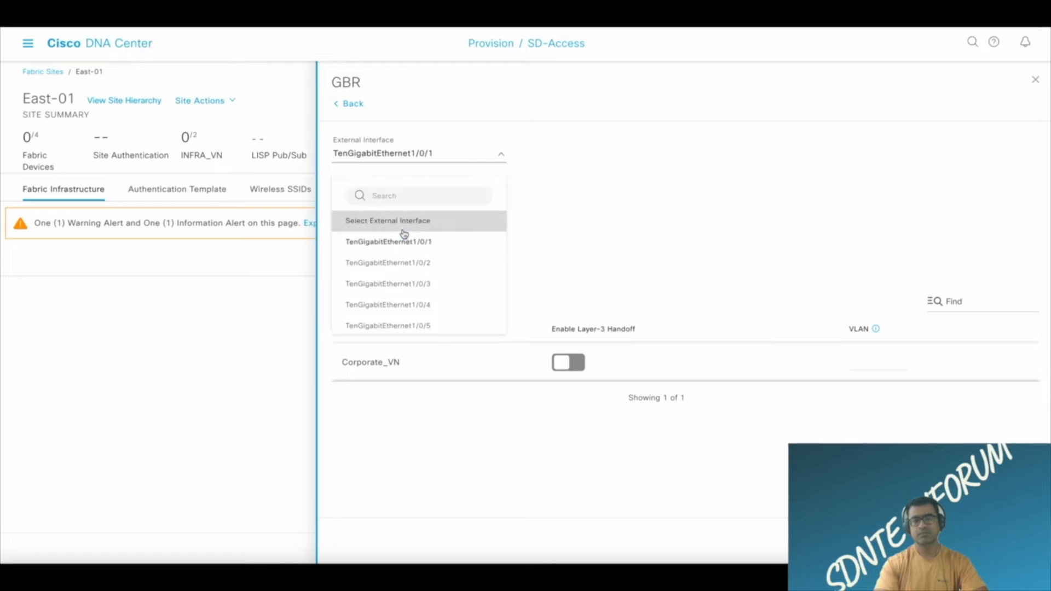
{"action": "left_click", "coordinate": [580, 363]}
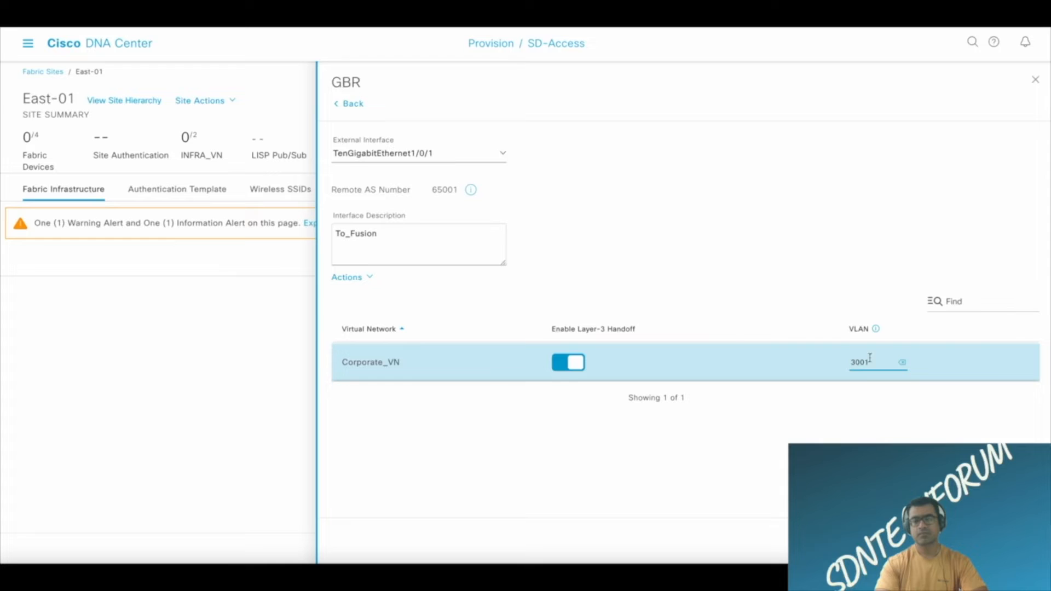
{"action": "left_click", "coordinate": [1020, 541]}
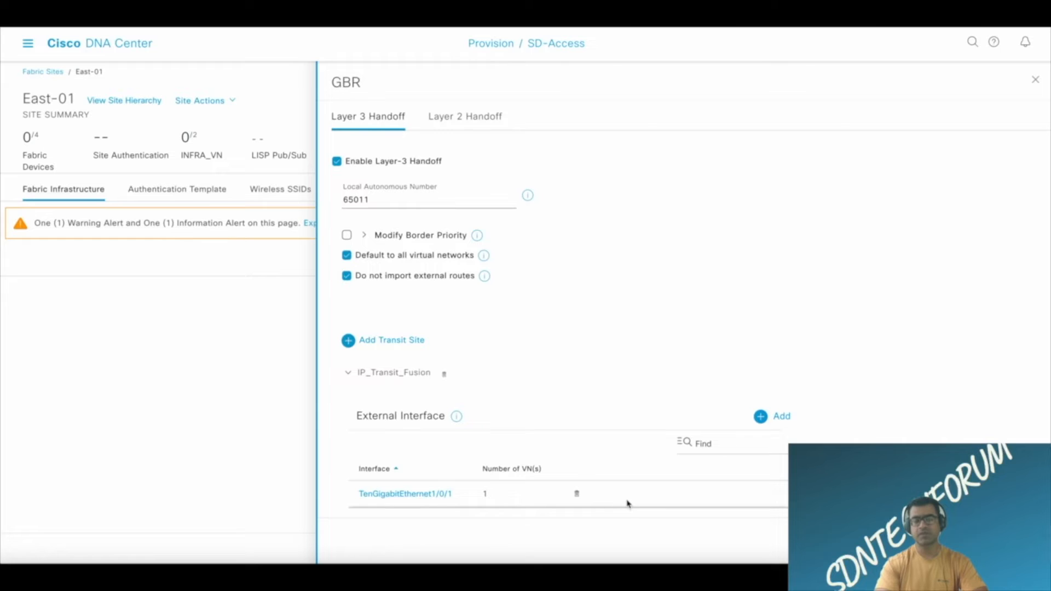
Select IPP_UL_BorderWAN_East01 as the handoff IP pool and add GBR with its border and control plane roles.
{"action": "scroll", "coordinate": [626, 501], "scroll_direction": "down", "scroll_amount": 2}
{"action": "left_click", "coordinate": [395, 480]}
{"action": "scroll", "coordinate": [619, 474], "scroll_direction": "down", "scroll_amount": 3}
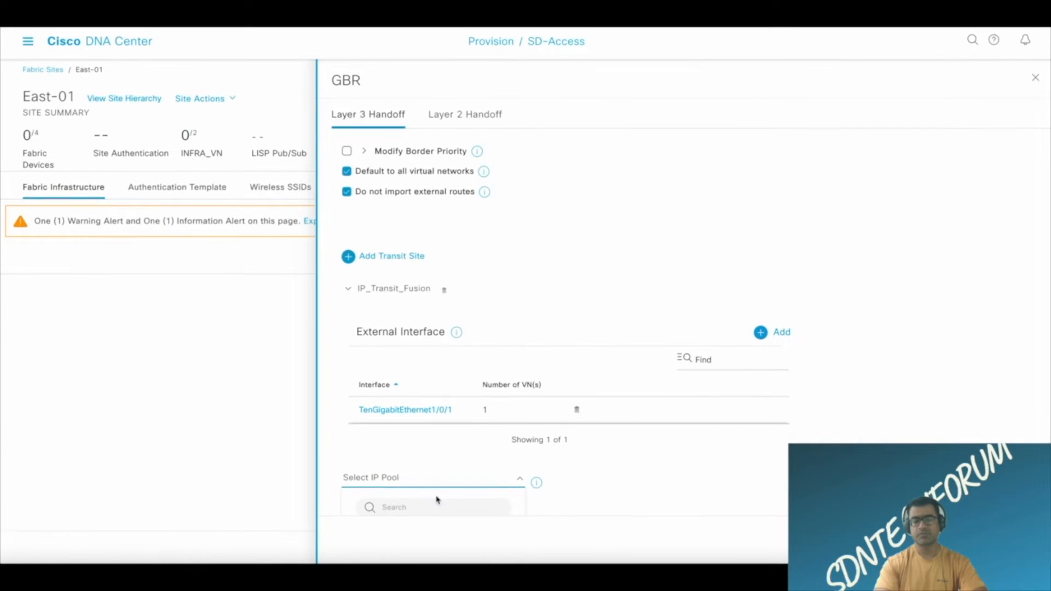
{"action": "scroll", "coordinate": [435, 490], "scroll_direction": "down", "scroll_amount": 1}
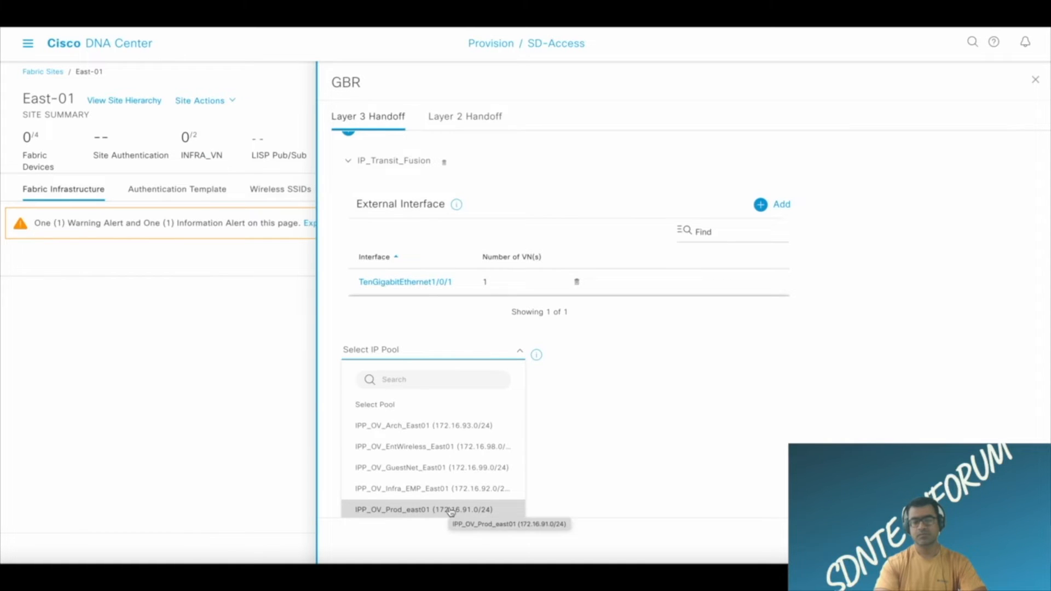
{"action": "scroll", "coordinate": [451, 509], "scroll_direction": "down", "scroll_amount": 2}
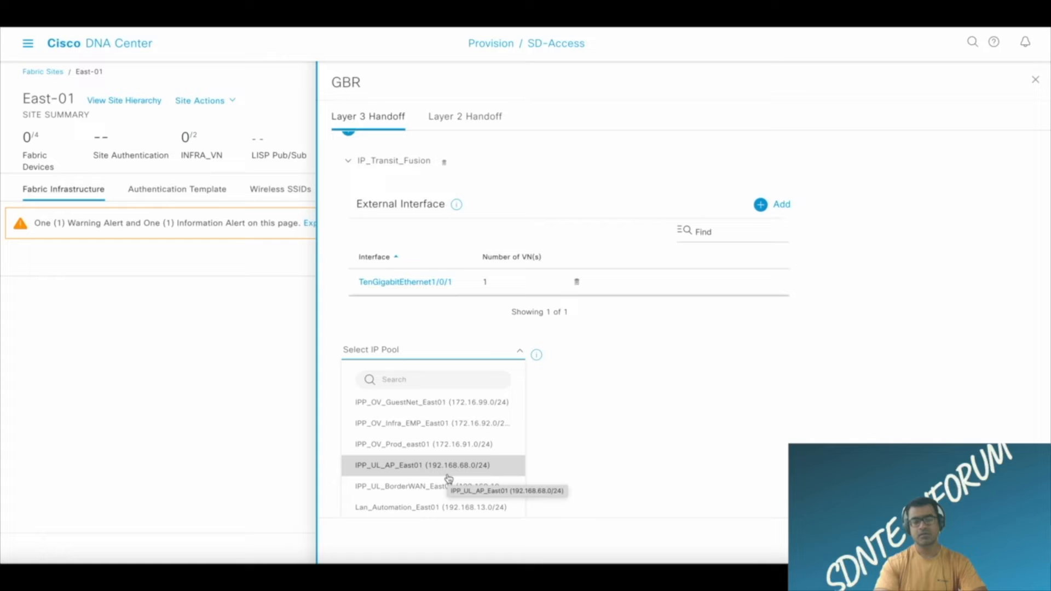
{"action": "left_click", "coordinate": [425, 492]}
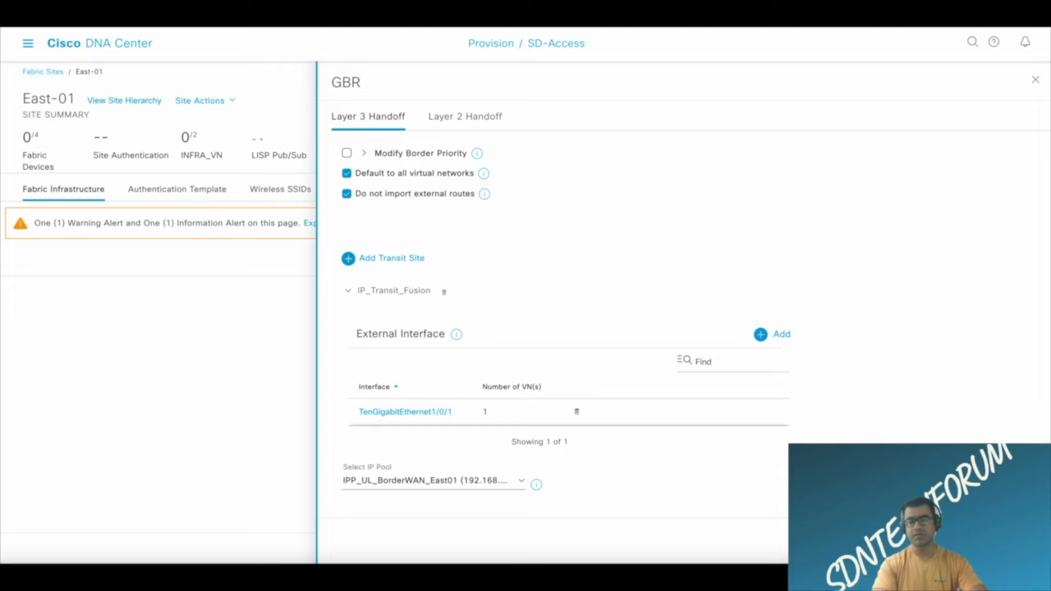
{"action": "left_click", "coordinate": [1014, 540]}
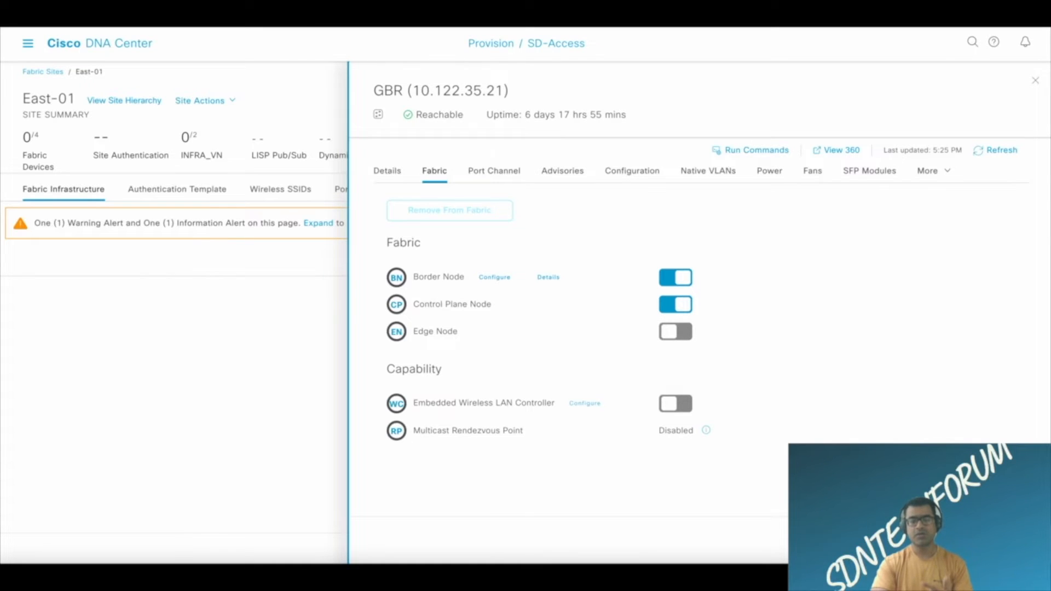
{"action": "left_click", "coordinate": [1010, 541]}
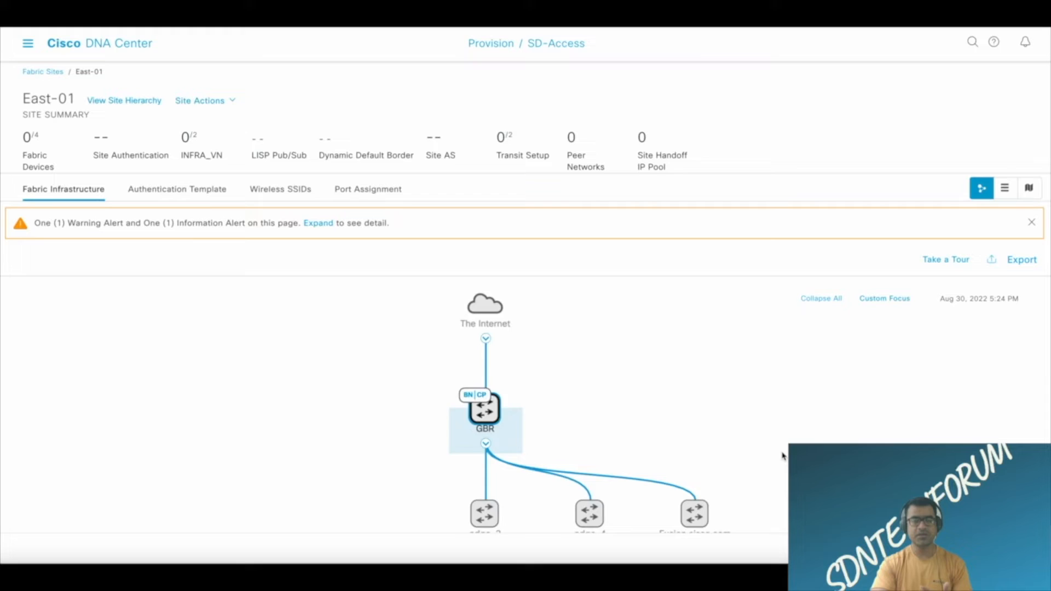
Rearrange the East-01 topology by moving Fusion.cisco.com from the edge switch row to the upper left of GBR.
{"action": "scroll", "coordinate": [783, 456], "scroll_direction": "down", "scroll_amount": 3}
{"action": "scroll", "coordinate": [783, 456], "scroll_direction": "up", "scroll_amount": 5}
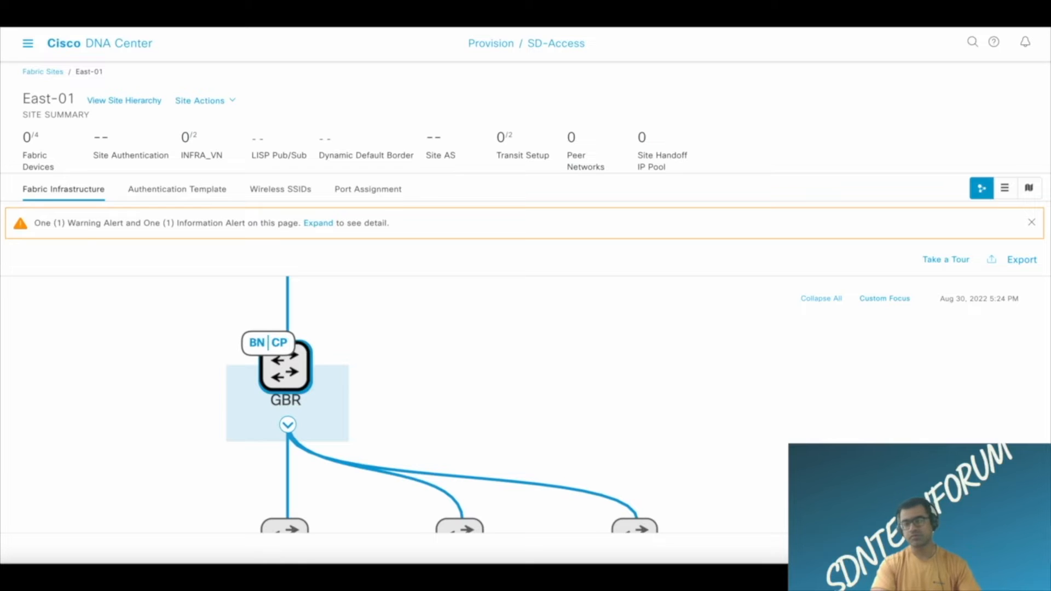
{"action": "left_click", "coordinate": [885, 299]}
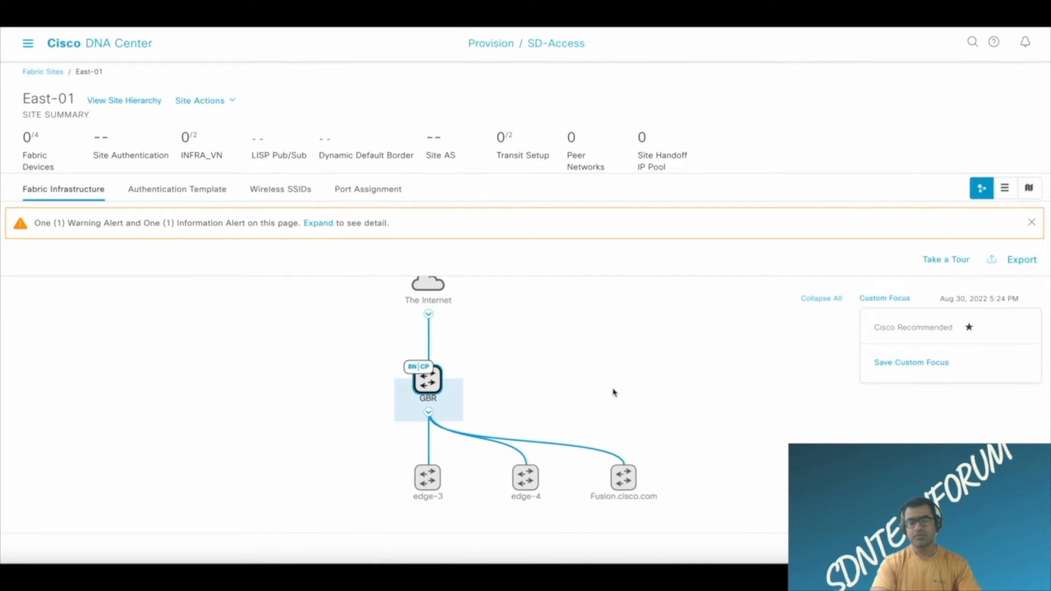
{"action": "left_click_drag", "start_coordinate": [623, 475], "coordinate": [296, 314]}
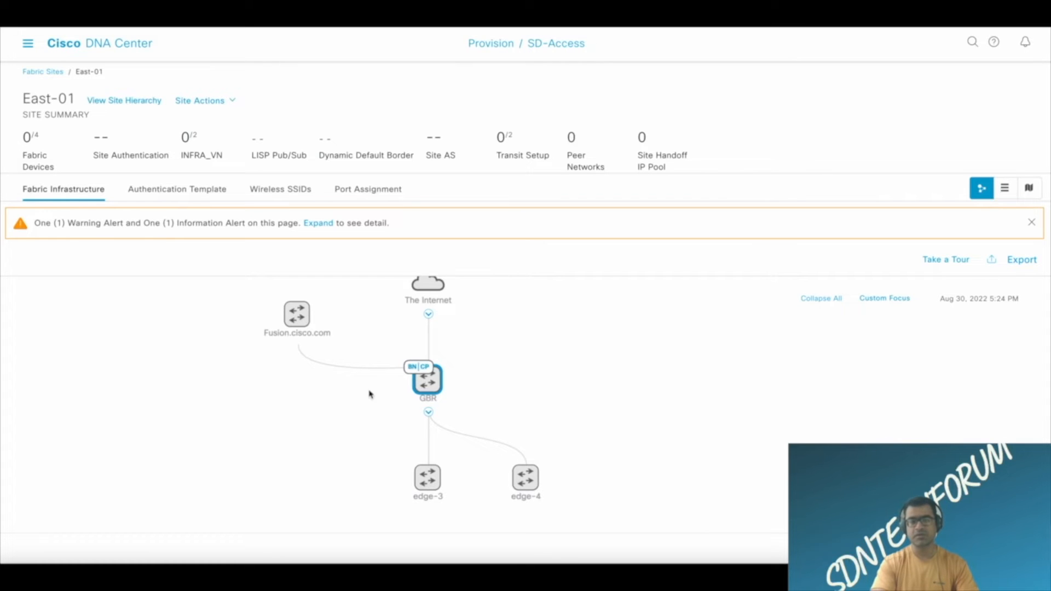
Open GBR's border node configuration and read the explanations of the default virtual network and external route import options.
{"action": "left_click", "coordinate": [422, 384]}
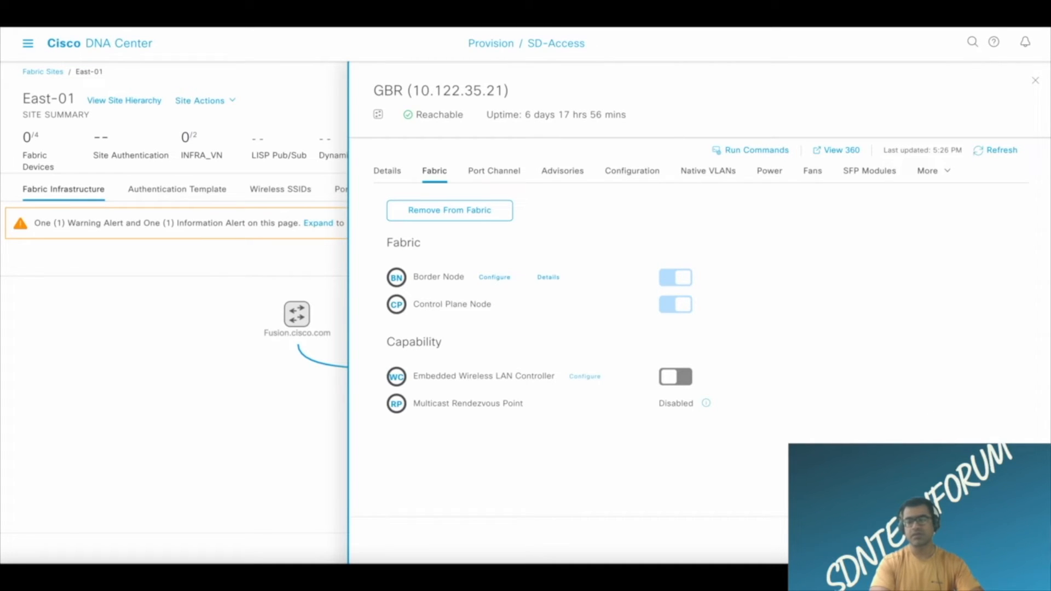
{"action": "left_click", "coordinate": [505, 283]}
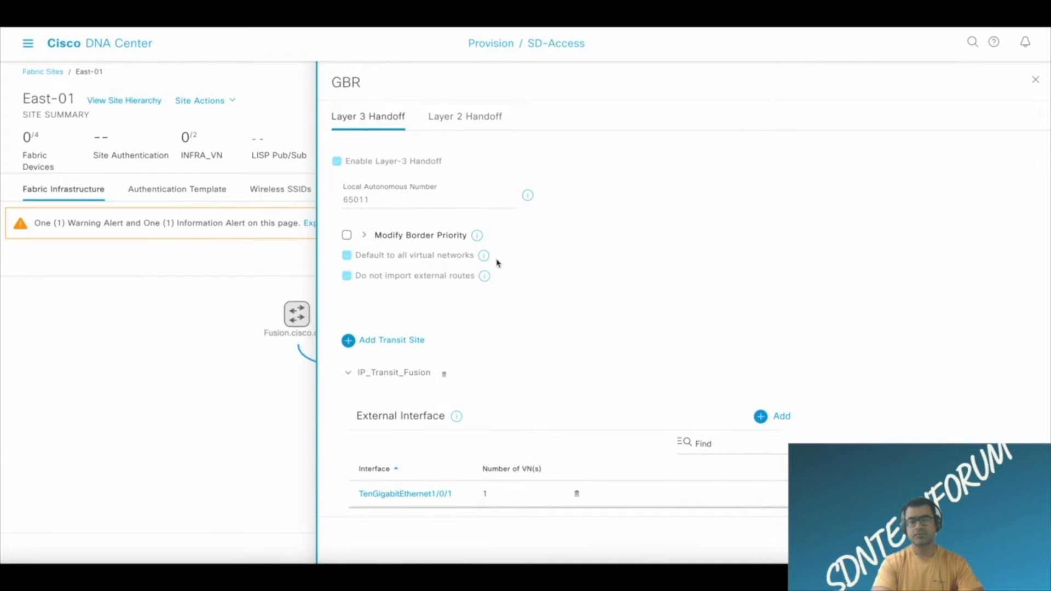
{"action": "mouse_move", "coordinate": [483, 260]}
{"action": "mouse_move", "coordinate": [485, 283]}
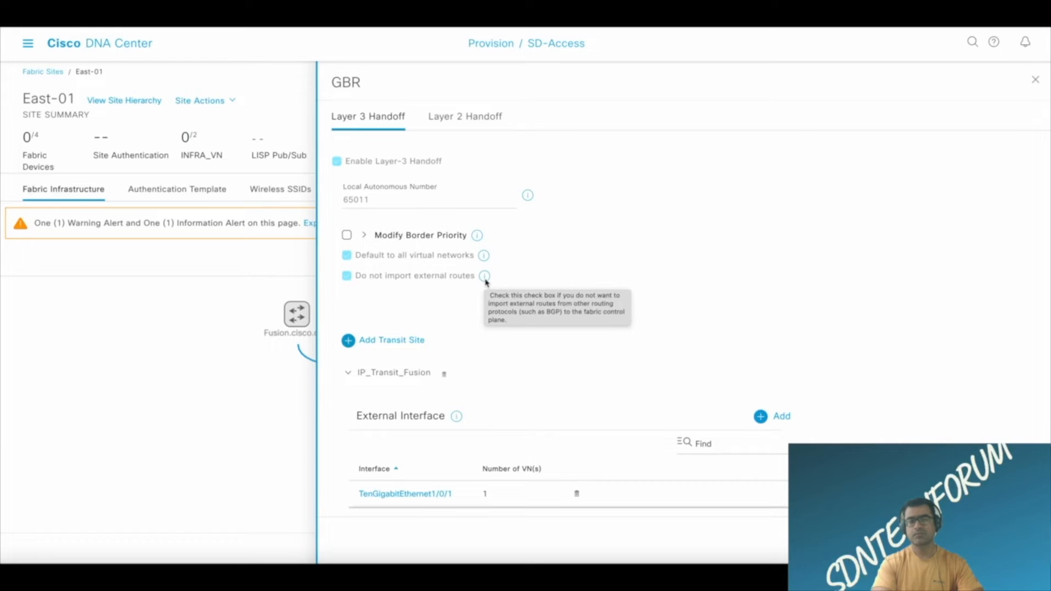
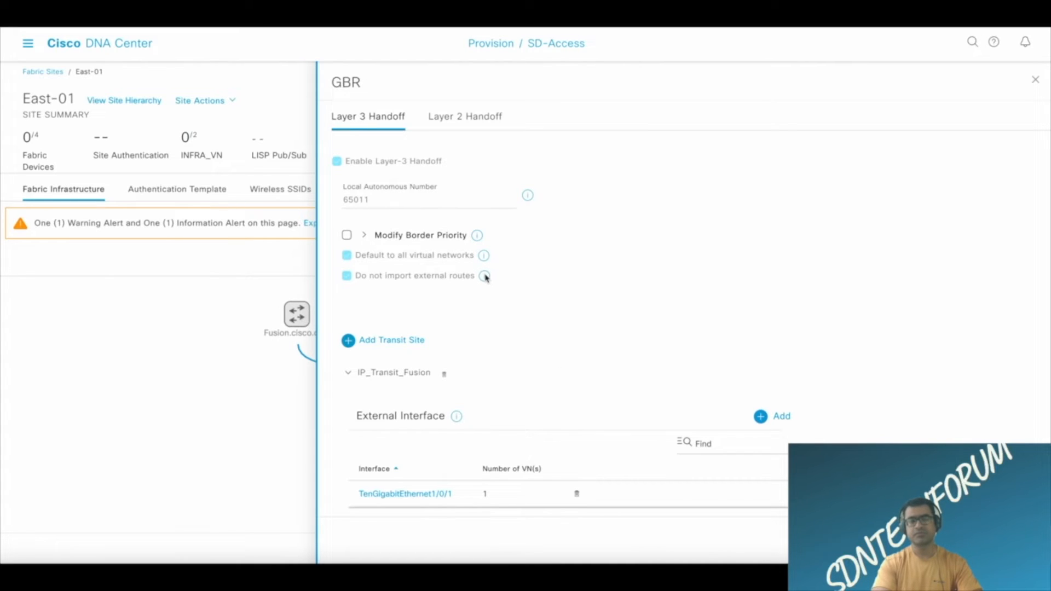
Save GBR's border and control plane settings and generate a configuration preview for modifying the East-01 fabric.
{"action": "left_click", "coordinate": [959, 540]}
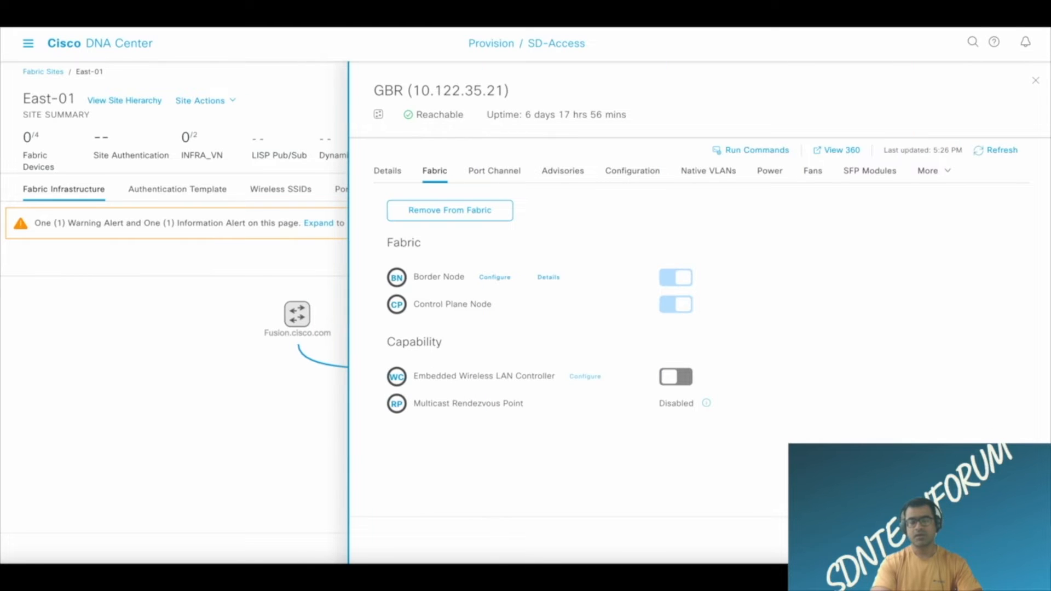
{"action": "left_click", "coordinate": [959, 540]}
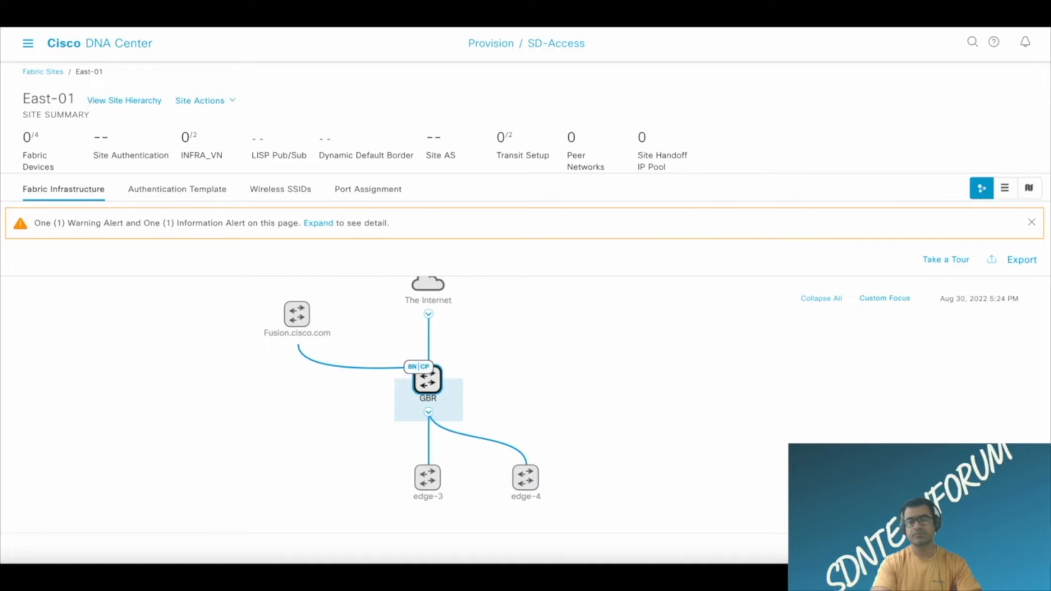
{"action": "left_click", "coordinate": [1014, 548]}
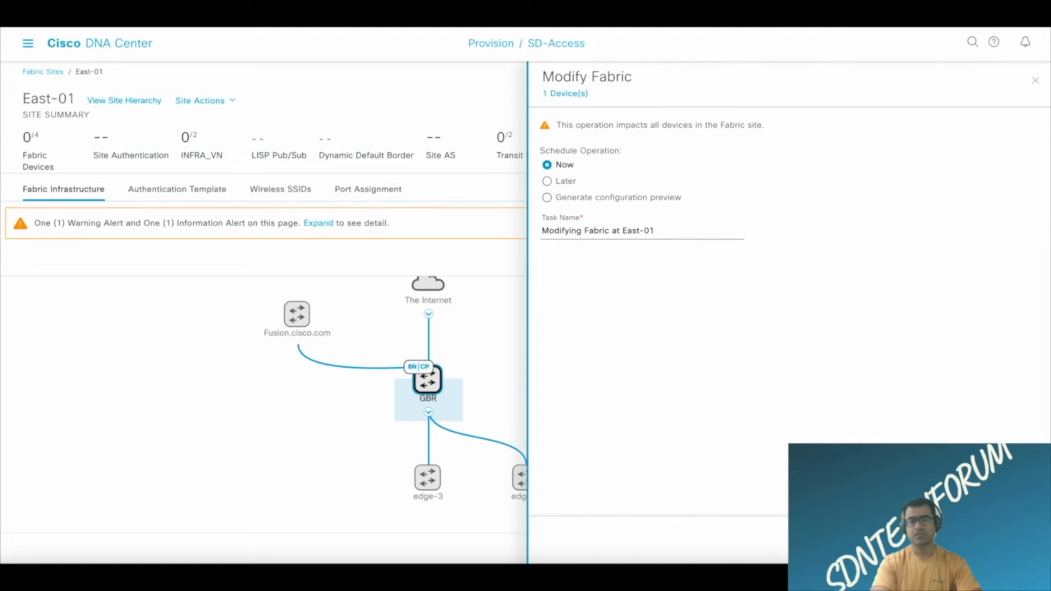
{"action": "left_click", "coordinate": [548, 198]}
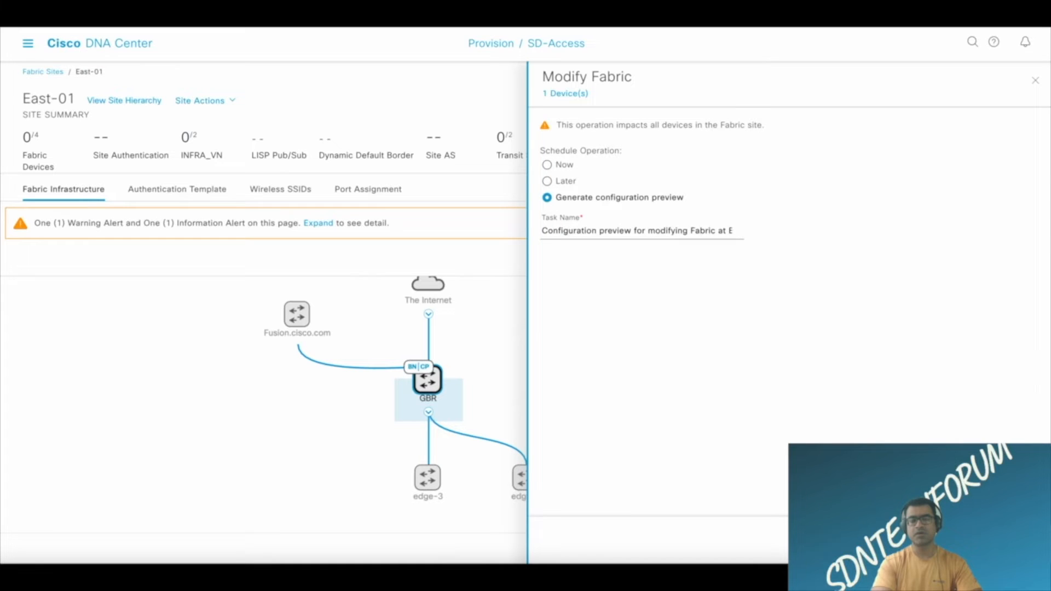
{"action": "left_click", "coordinate": [1013, 541]}
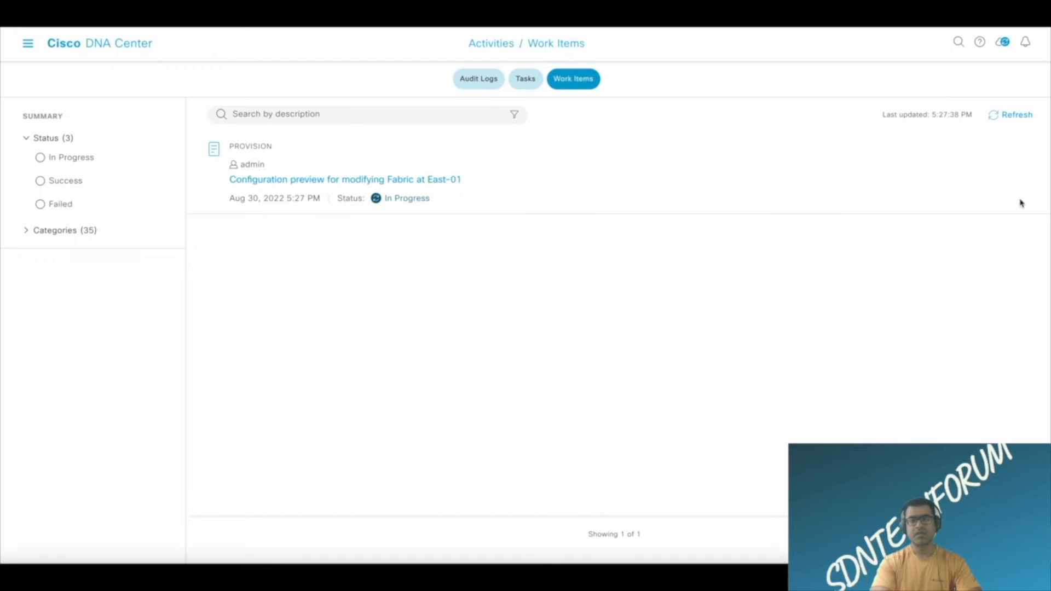
Refresh the work items, open the East-01 configuration preview and examine GBR's VRF, VLAN 3001, BGP and LISP commands.
{"action": "left_click", "coordinate": [1019, 116]}
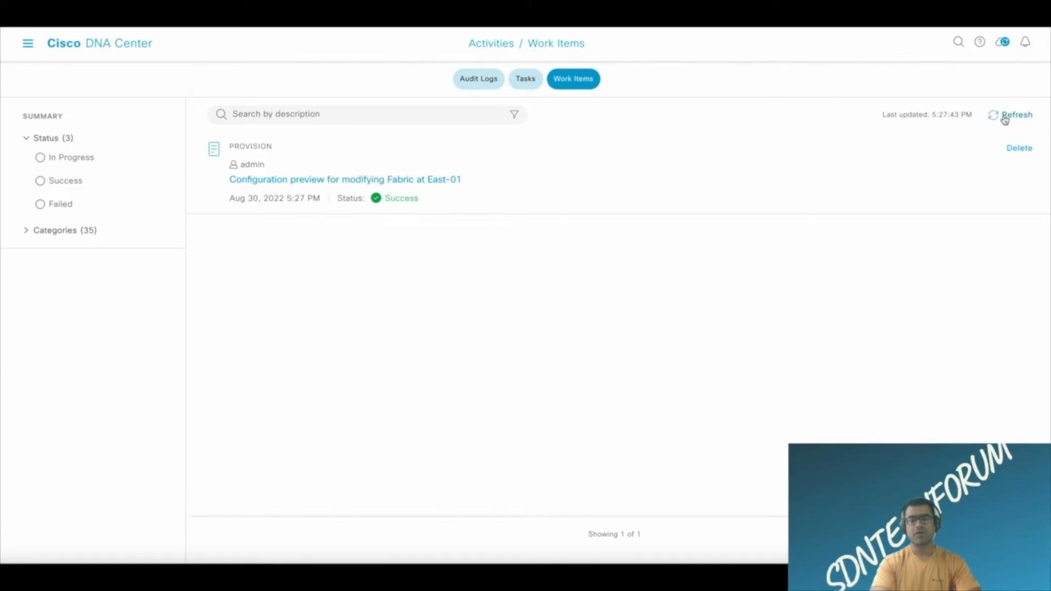
{"action": "left_click", "coordinate": [335, 180]}
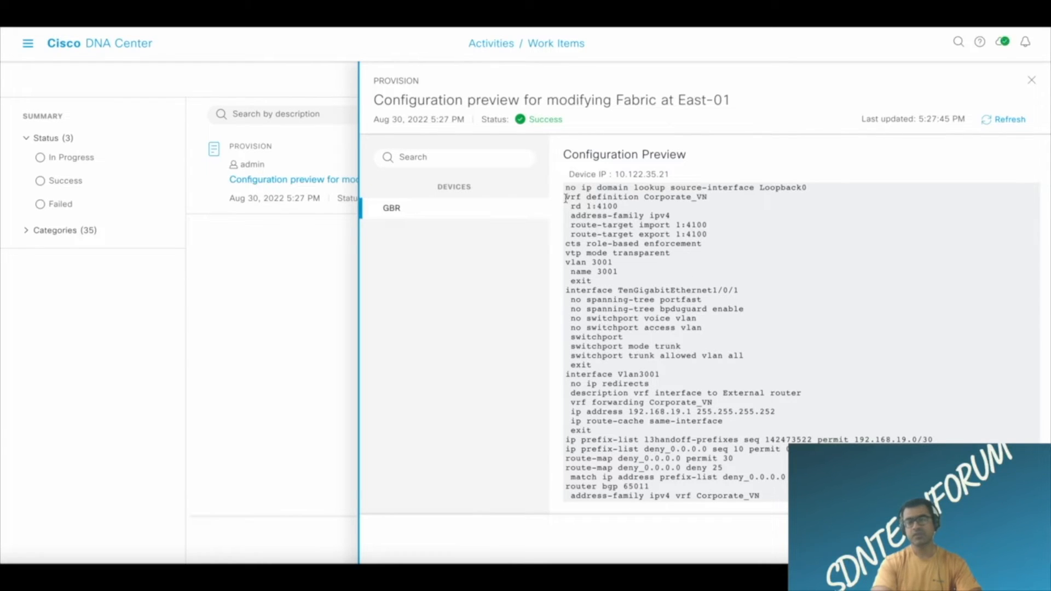
{"action": "left_click_drag", "start_coordinate": [566, 198], "coordinate": [655, 226]}
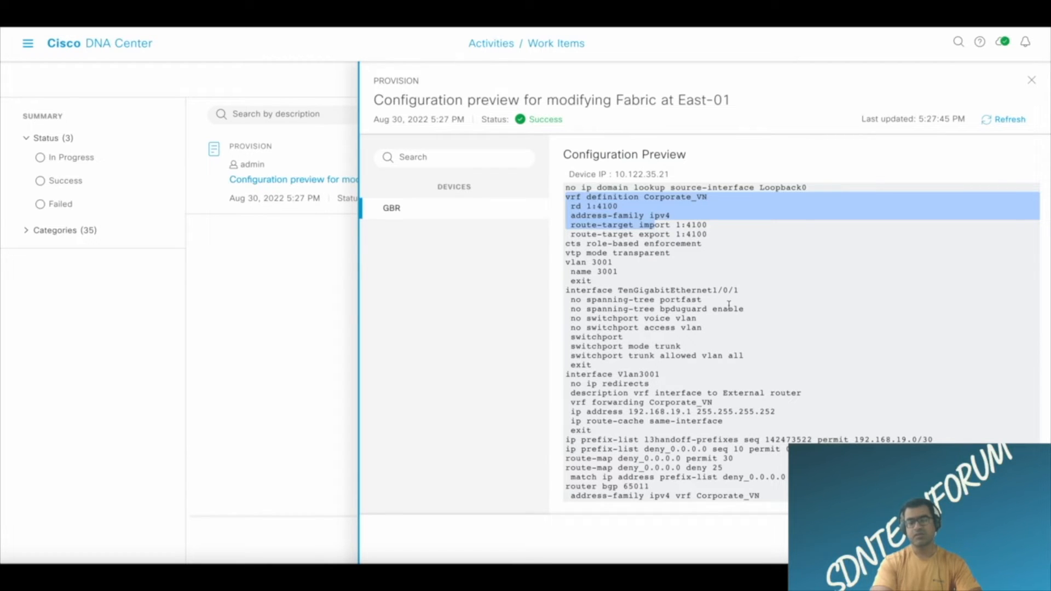
{"action": "scroll", "coordinate": [729, 305], "scroll_direction": "down", "scroll_amount": 2}
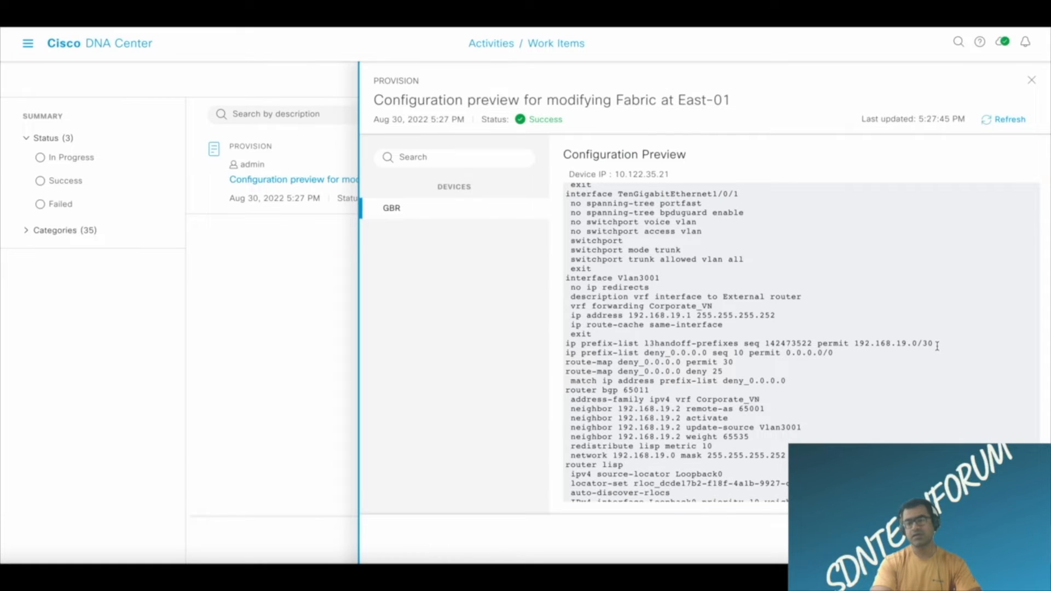
{"action": "scroll", "coordinate": [938, 346], "scroll_direction": "down", "scroll_amount": 2}
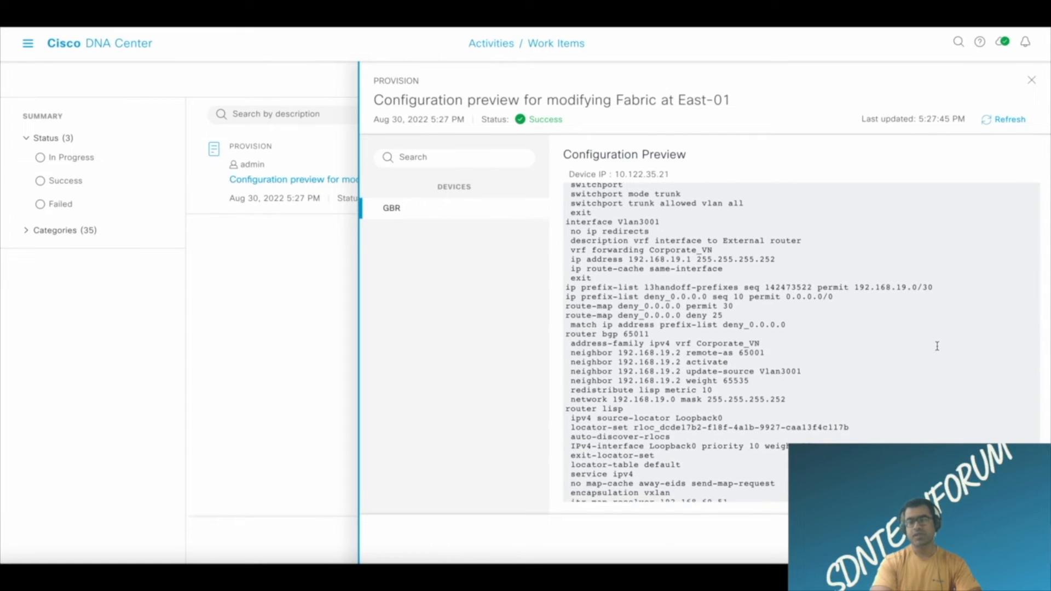
{"action": "scroll", "coordinate": [937, 346], "scroll_direction": "down", "scroll_amount": 3}
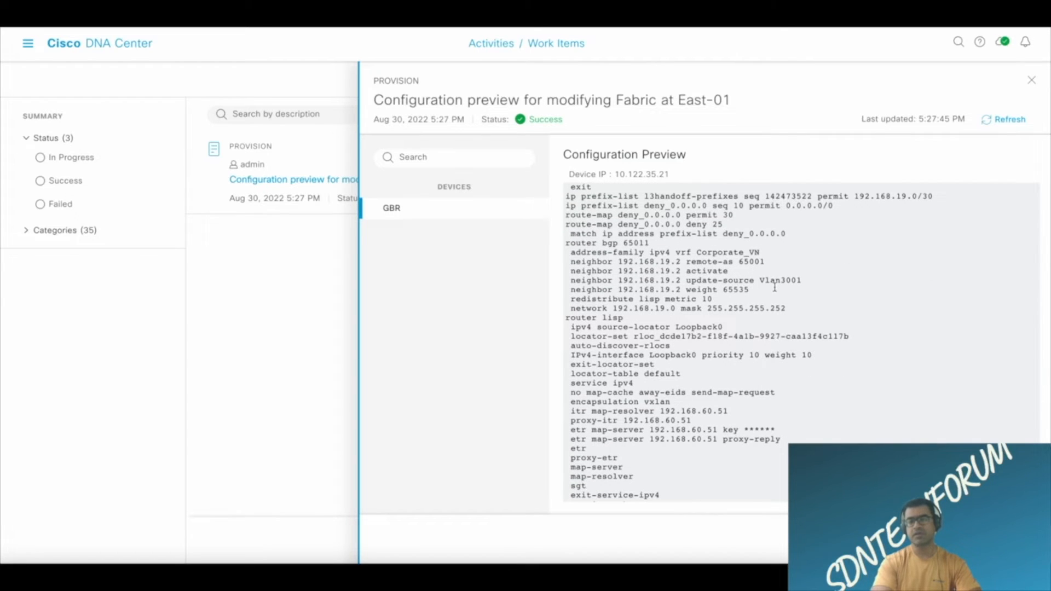
{"action": "left_click_drag", "start_coordinate": [768, 261], "coordinate": [587, 270]}
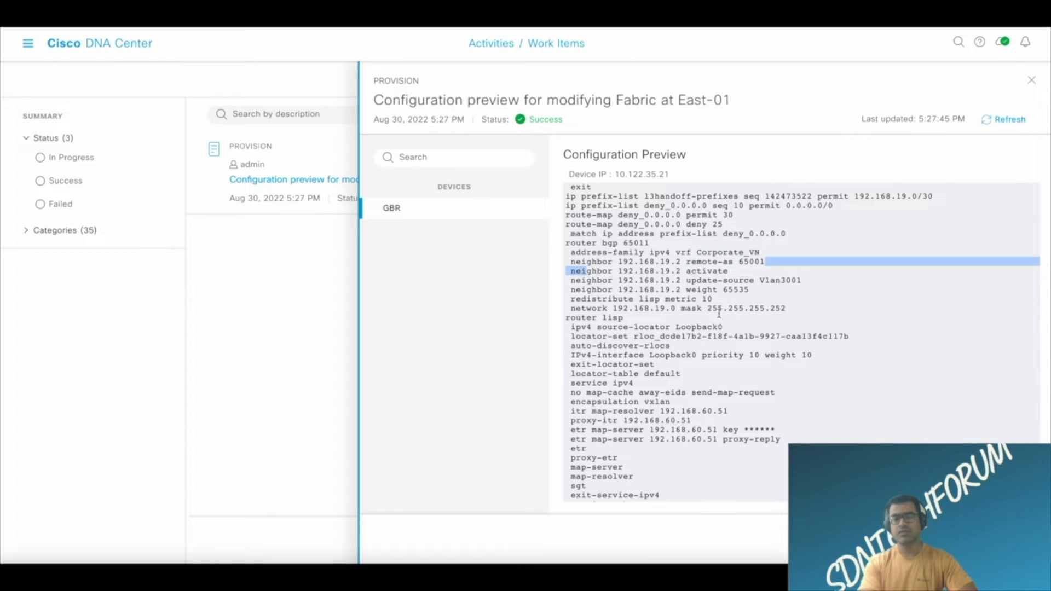
{"action": "scroll", "coordinate": [793, 309], "scroll_direction": "down", "scroll_amount": 3}
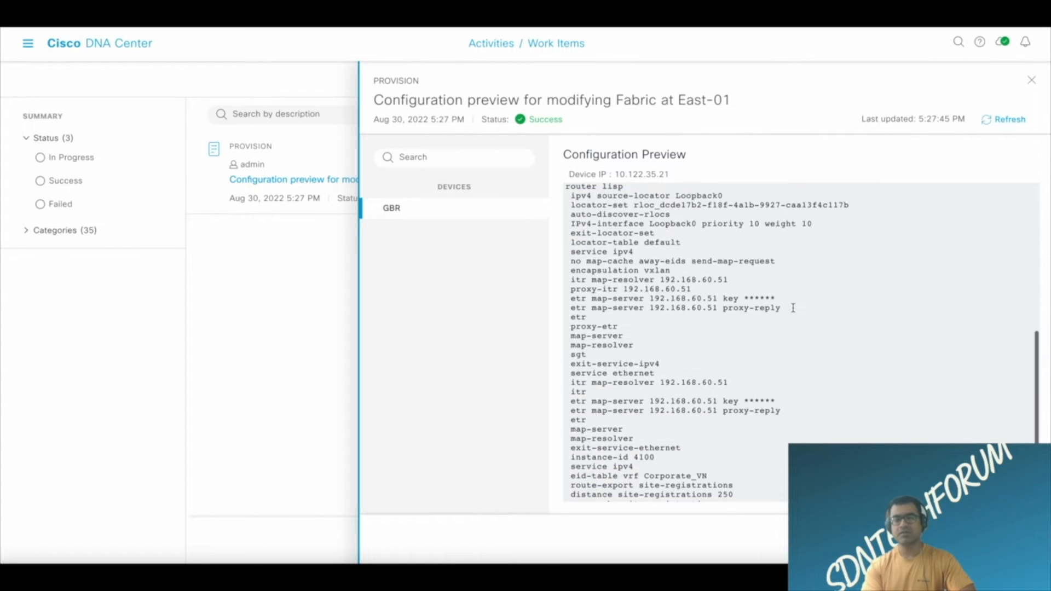
{"action": "scroll", "coordinate": [793, 308], "scroll_direction": "down", "scroll_amount": 2}
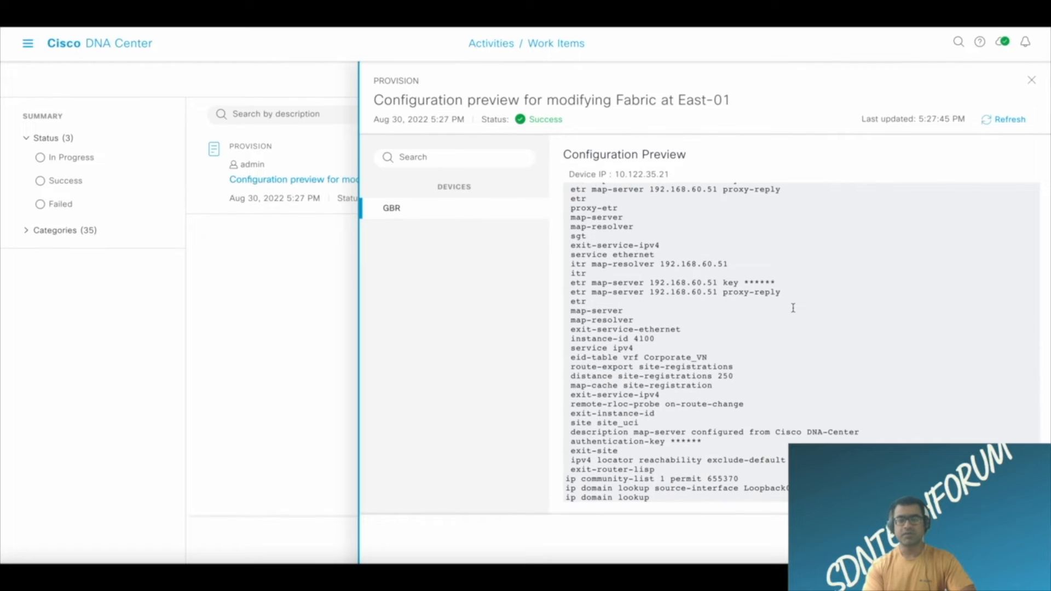
{"action": "scroll", "coordinate": [793, 308], "scroll_direction": "down", "scroll_amount": 5}
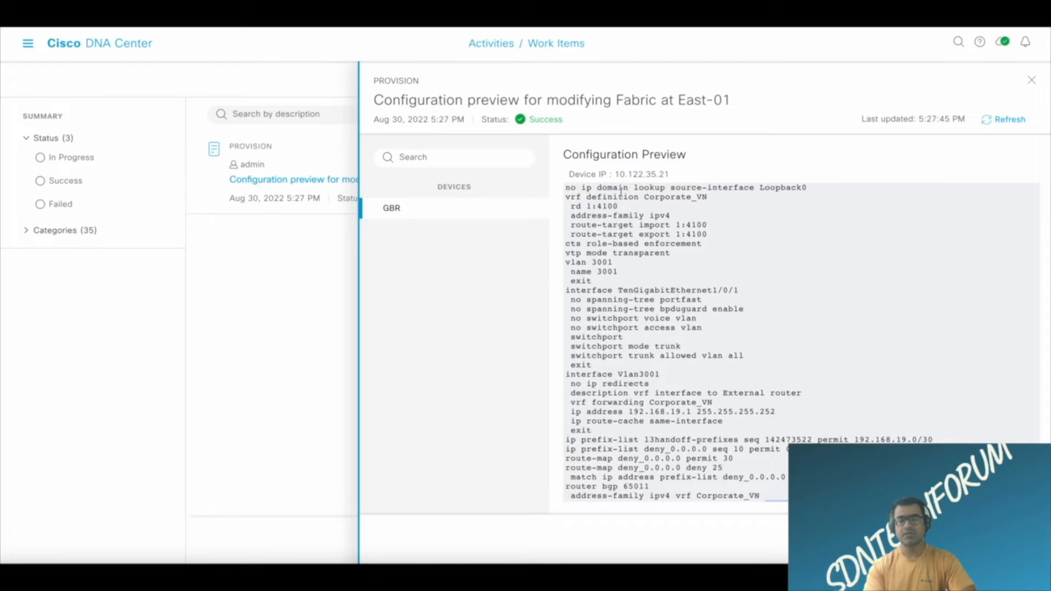
Copy GBR's entire configuration preview, from the first domain lookup line to the last.
{"action": "left_click_drag", "start_coordinate": [567, 188], "coordinate": [697, 558]}
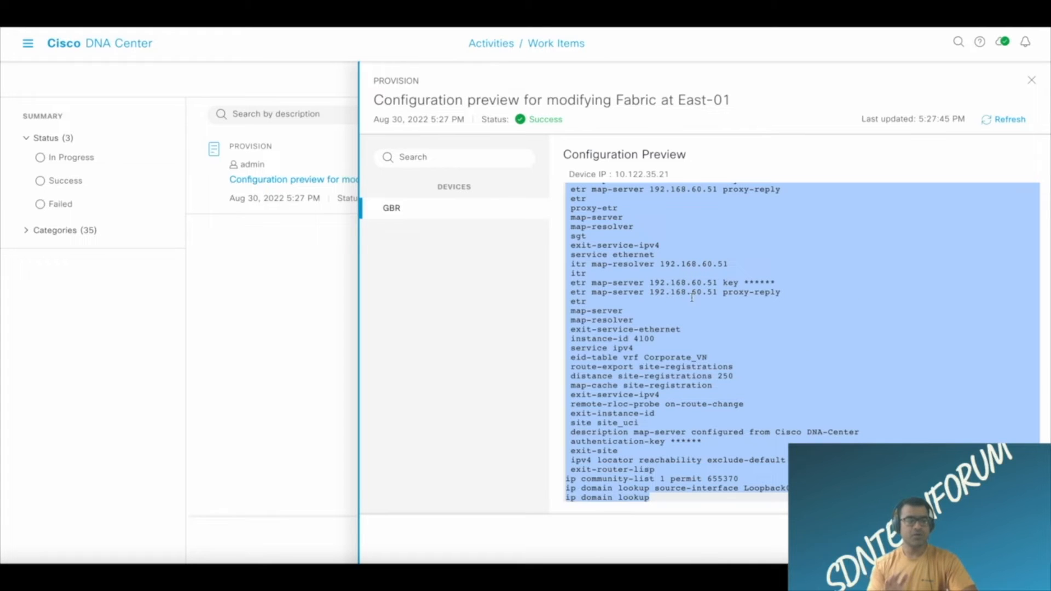
{"action": "right_click", "coordinate": [738, 289]}
{"action": "left_click", "coordinate": [747, 316]}
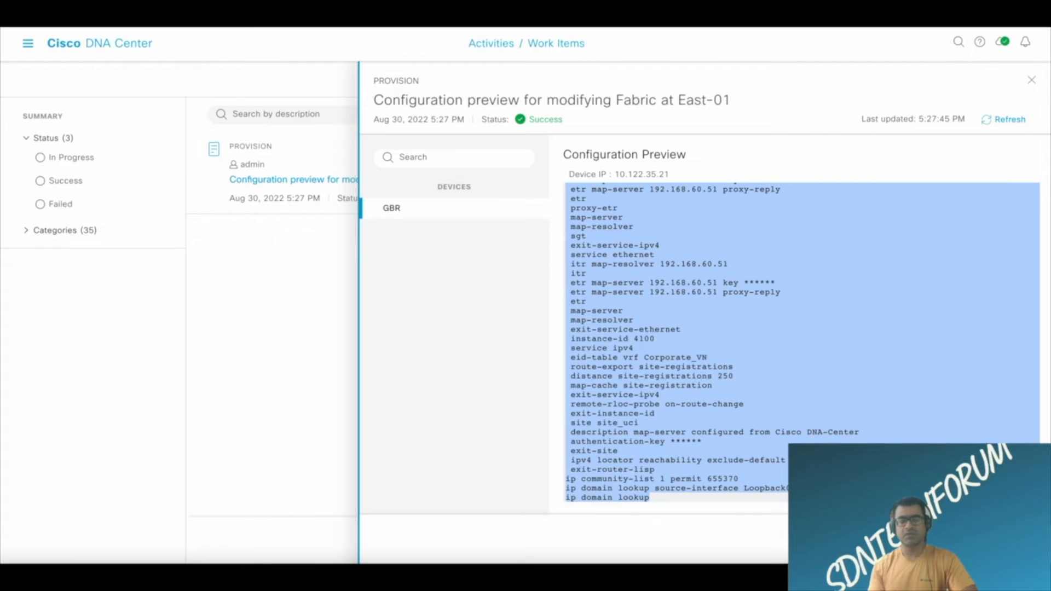
Switch to the Cisco DNA Center guide and read Step 10 of Add a Device as a Border Node on external and internal borders.
{"action": "key", "text": "ctrl+Tab"}
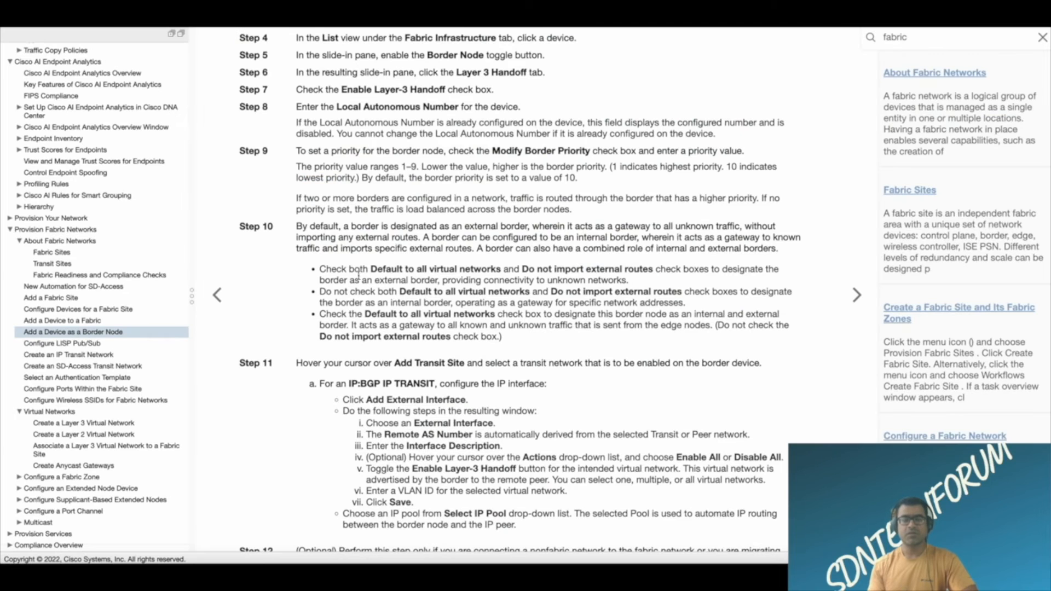
{"action": "left_click_drag", "start_coordinate": [342, 226], "coordinate": [559, 234]}
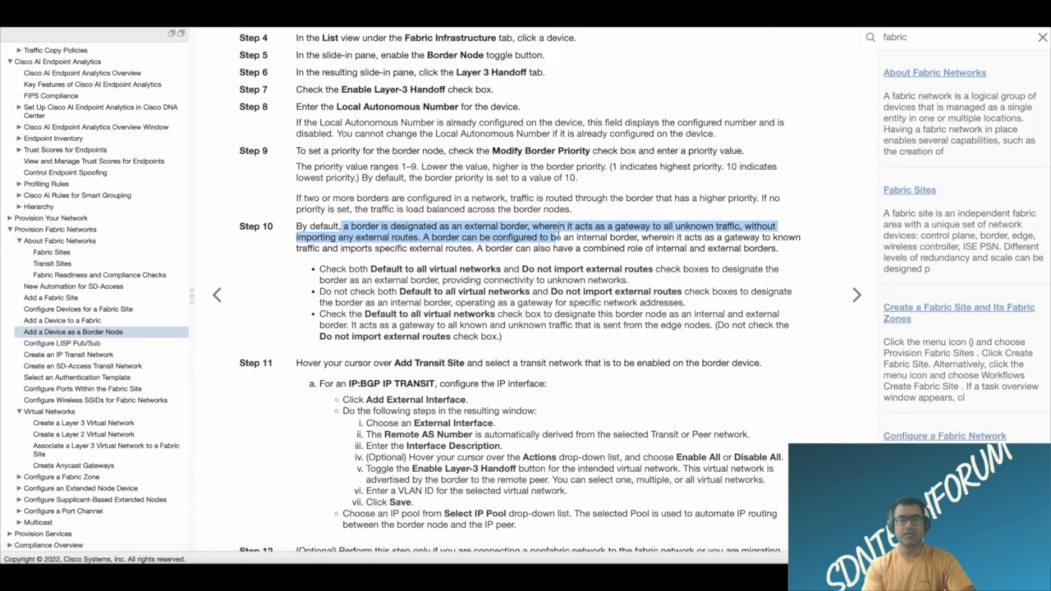
{"action": "left_click_drag", "start_coordinate": [559, 232], "coordinate": [478, 248]}
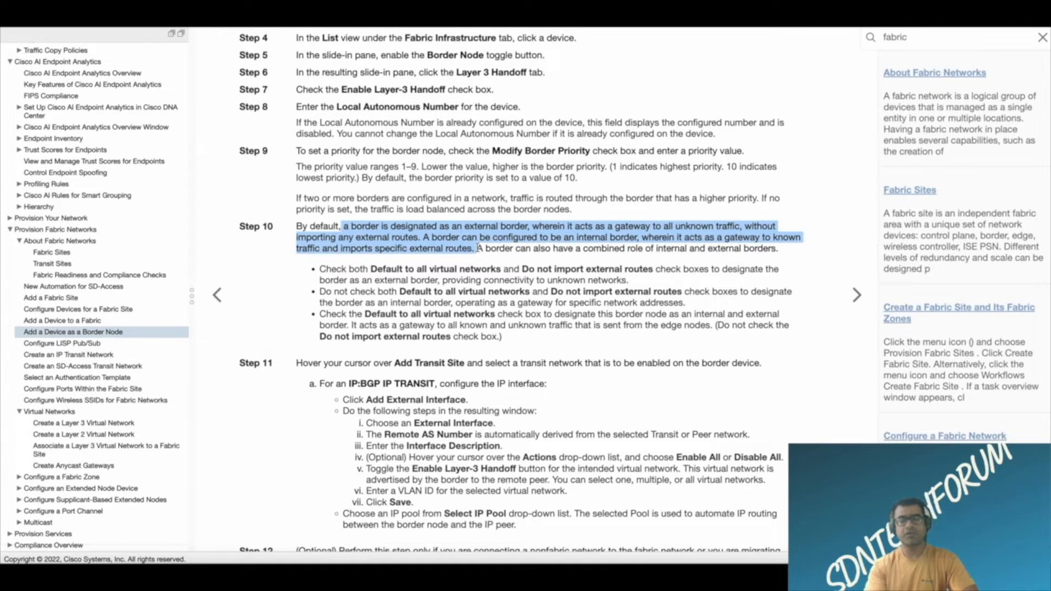
{"action": "left_click", "coordinate": [312, 281]}
{"action": "left_click_drag", "start_coordinate": [347, 269], "coordinate": [480, 269]}
{"action": "left_click_drag", "start_coordinate": [320, 268], "coordinate": [367, 269]}
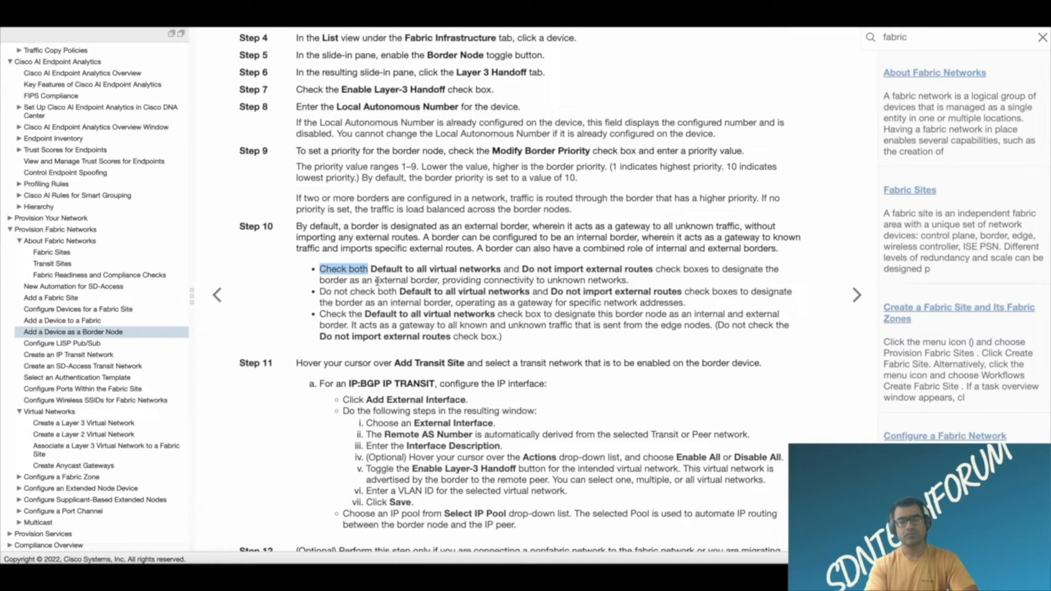
{"action": "left_click_drag", "start_coordinate": [376, 280], "coordinate": [444, 280]}
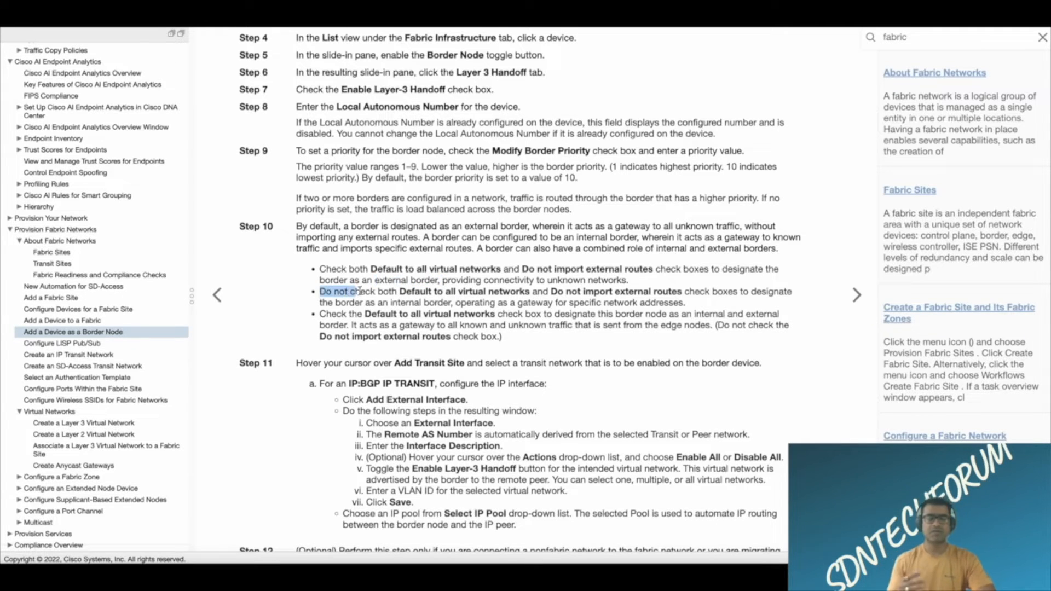
{"action": "left_click_drag", "start_coordinate": [320, 292], "coordinate": [395, 292]}
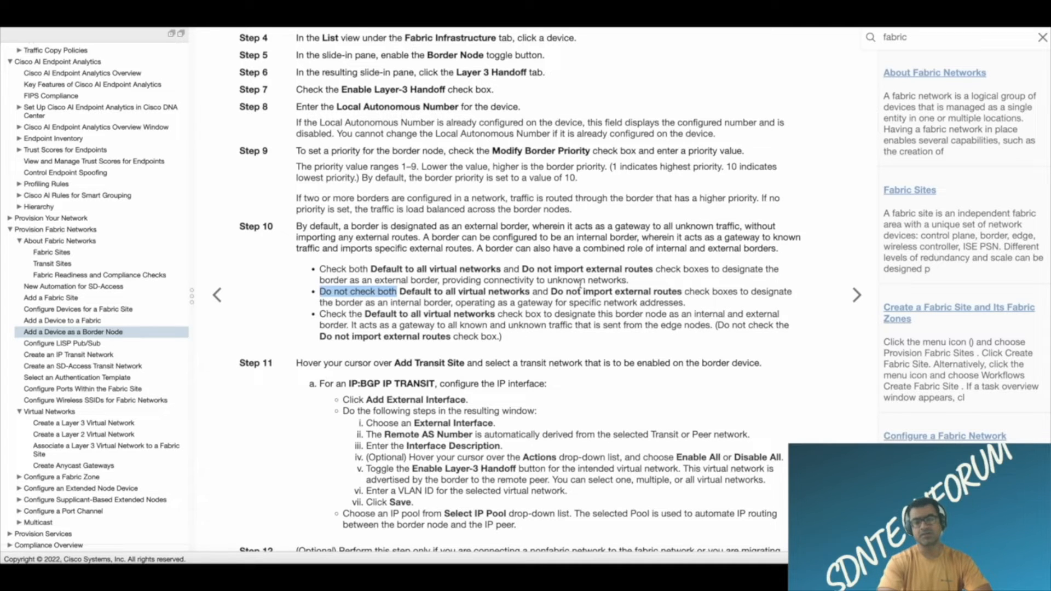
{"action": "left_click", "coordinate": [325, 268]}
{"action": "left_click_drag", "start_coordinate": [324, 268], "coordinate": [486, 270]}
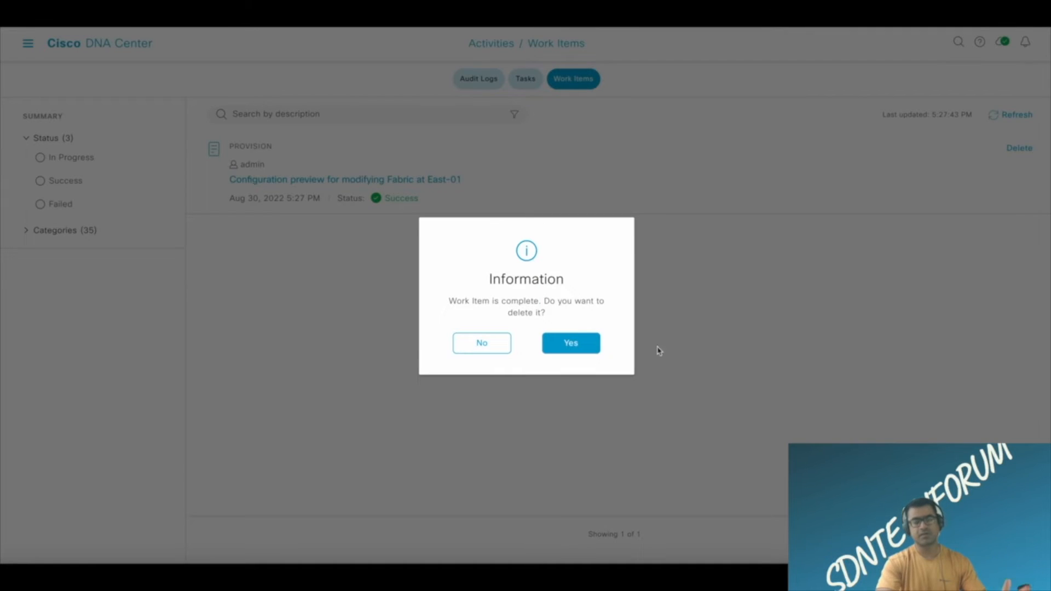
Delete the completed East-01 configuration preview work item and bring up the task list.
{"action": "left_click", "coordinate": [576, 345]}
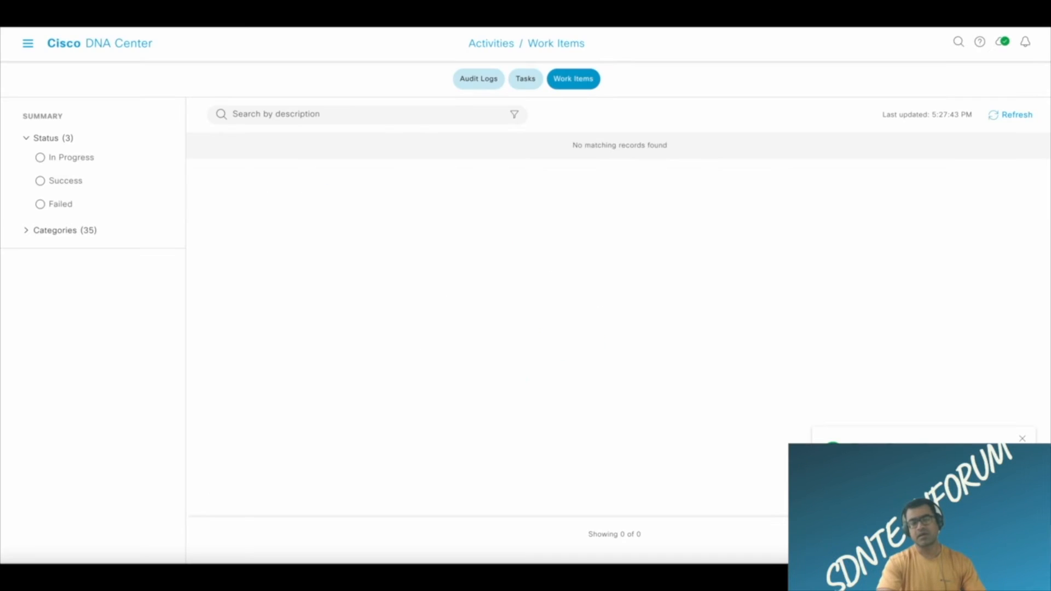
{"action": "key", "text": "ctrl+r"}
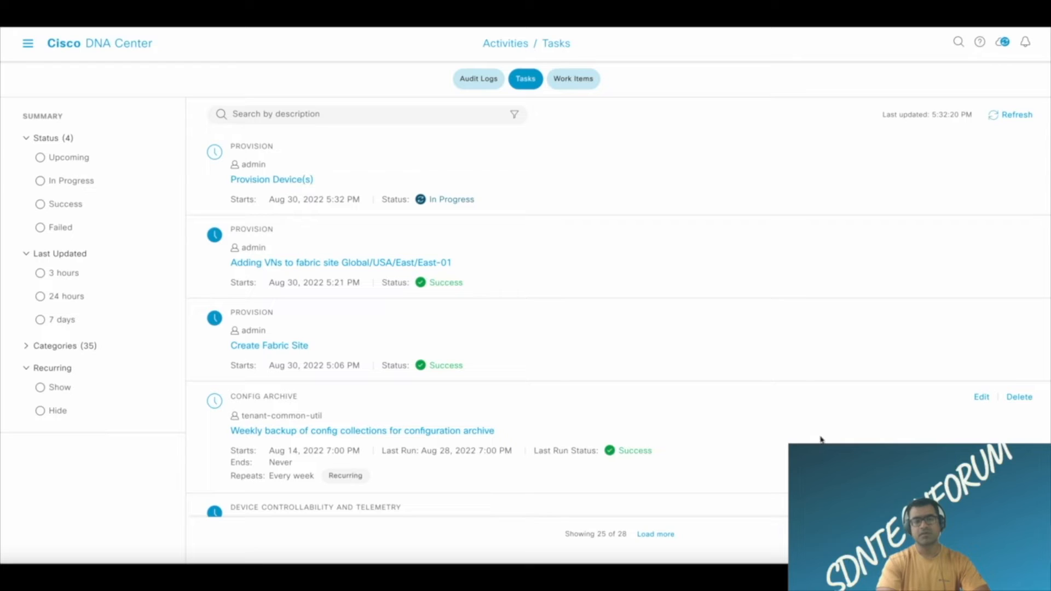
Refresh the task list and open the provision details of the latest Provision Device(s) task.
{"action": "left_click", "coordinate": [1017, 116]}
{"action": "left_click", "coordinate": [1017, 116]}
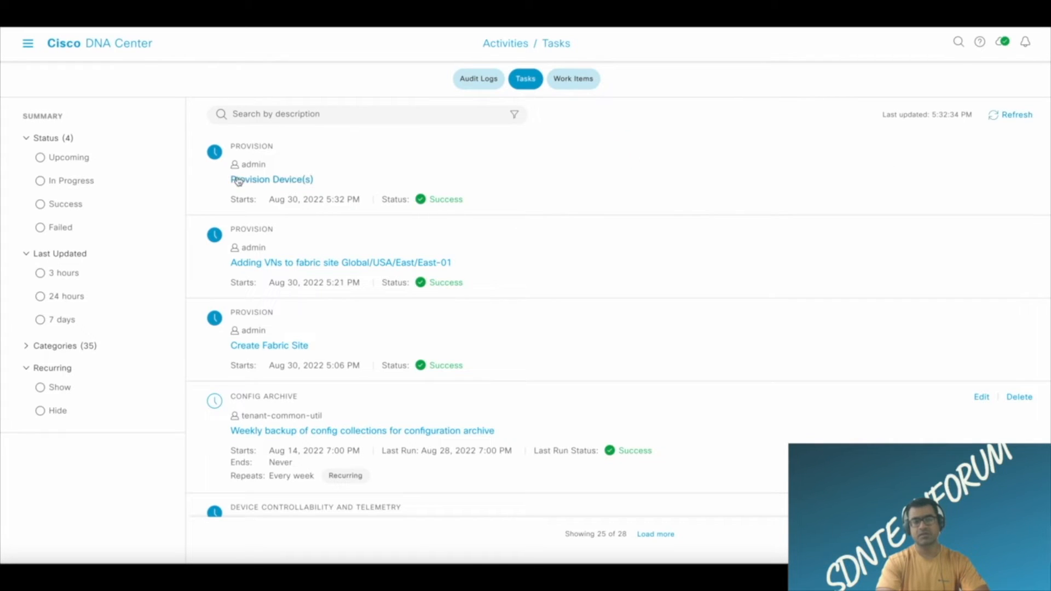
{"action": "left_click", "coordinate": [251, 181]}
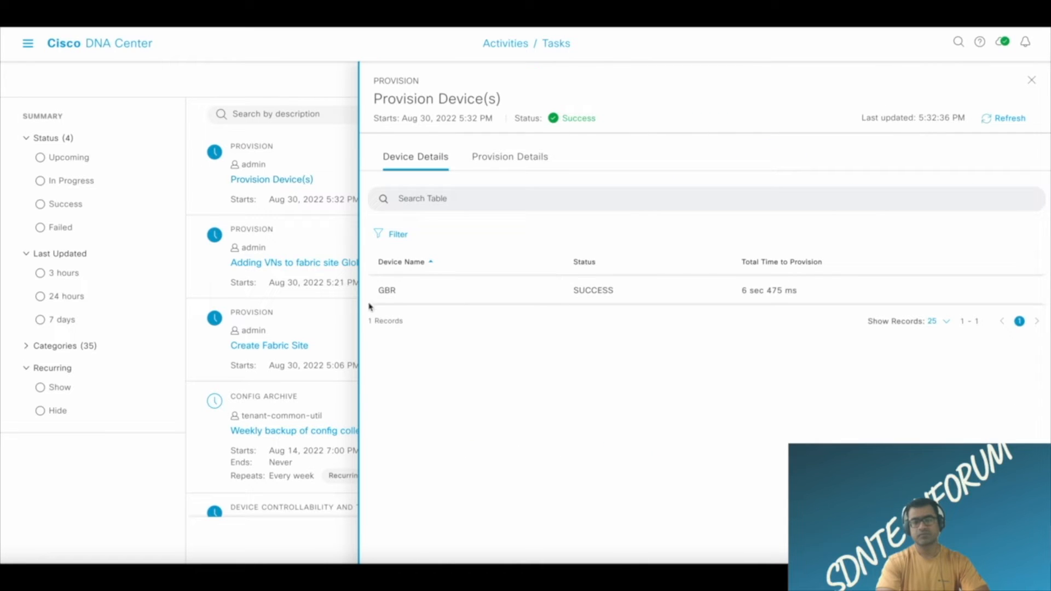
{"action": "left_click", "coordinate": [516, 158]}
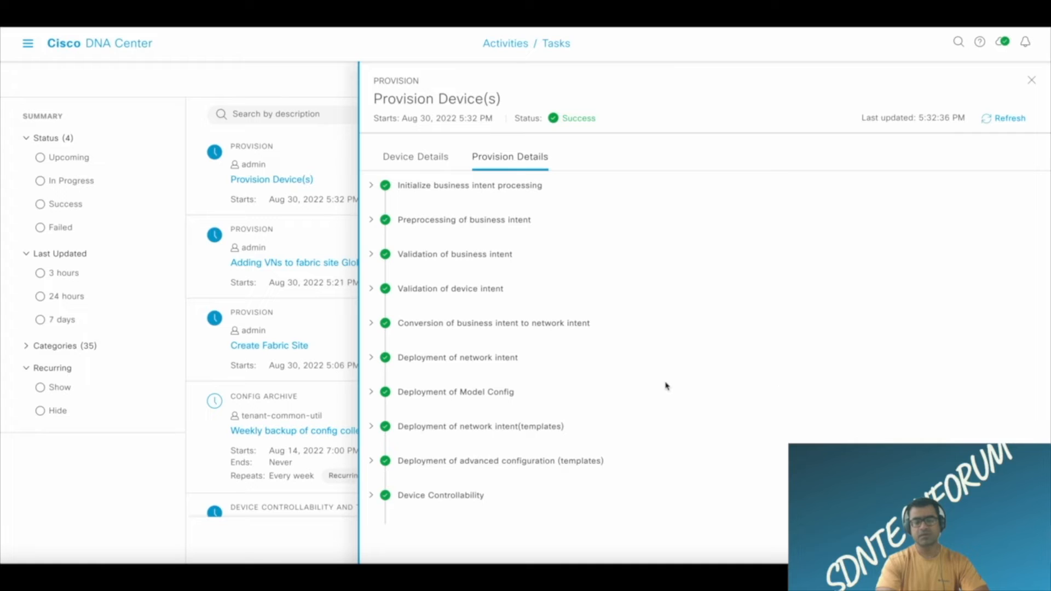
Expand the task's initialization, preprocessing, business intent and device intent validation, and network intent conversion stages to examine their results.
{"action": "left_click", "coordinate": [371, 185]}
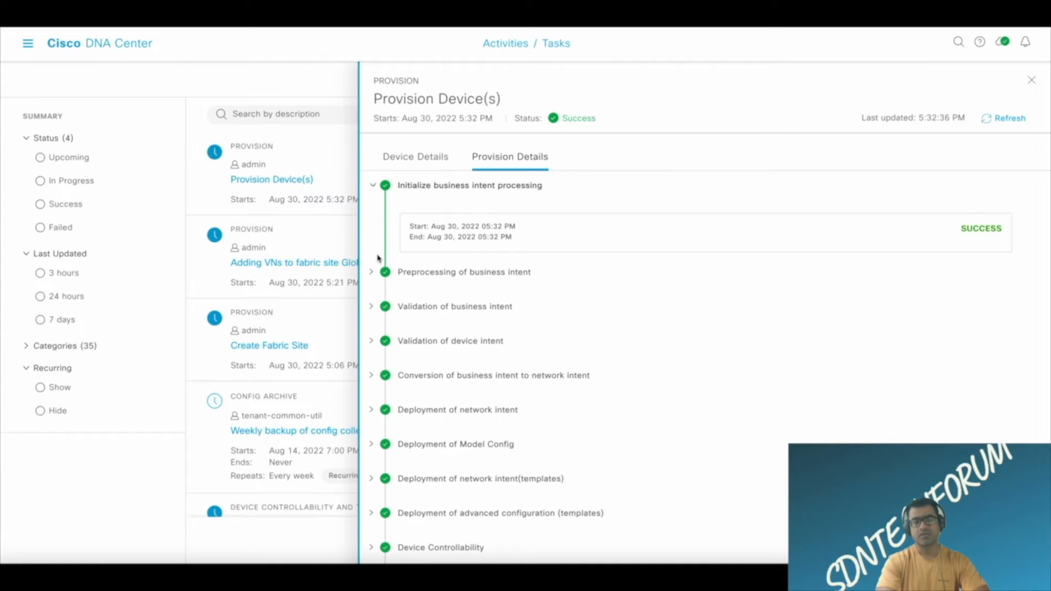
{"action": "left_click", "coordinate": [372, 272]}
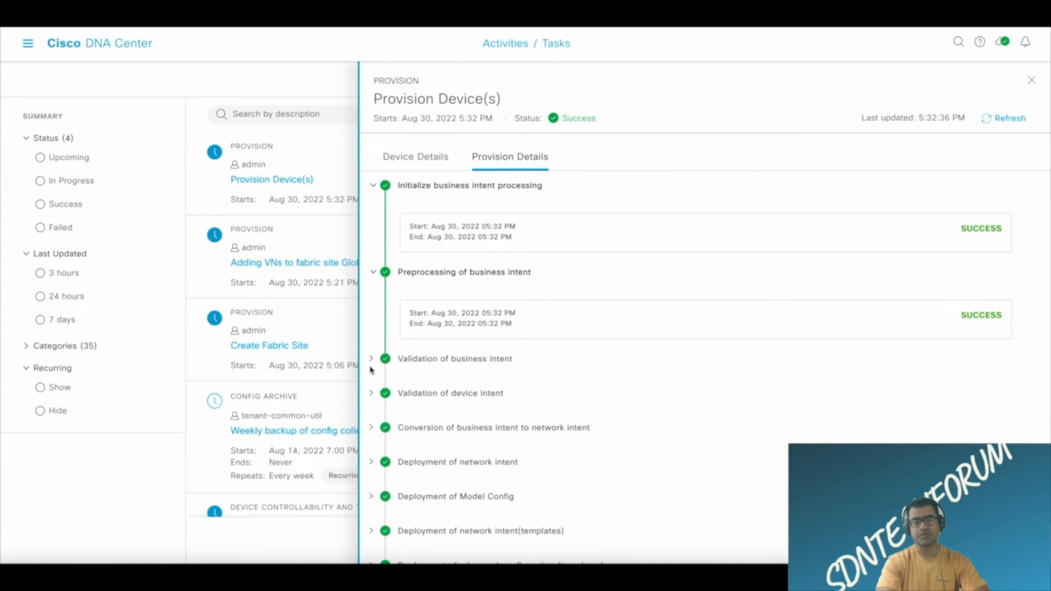
{"action": "left_click", "coordinate": [371, 359]}
{"action": "scroll", "coordinate": [373, 361], "scroll_direction": "down", "scroll_amount": 2}
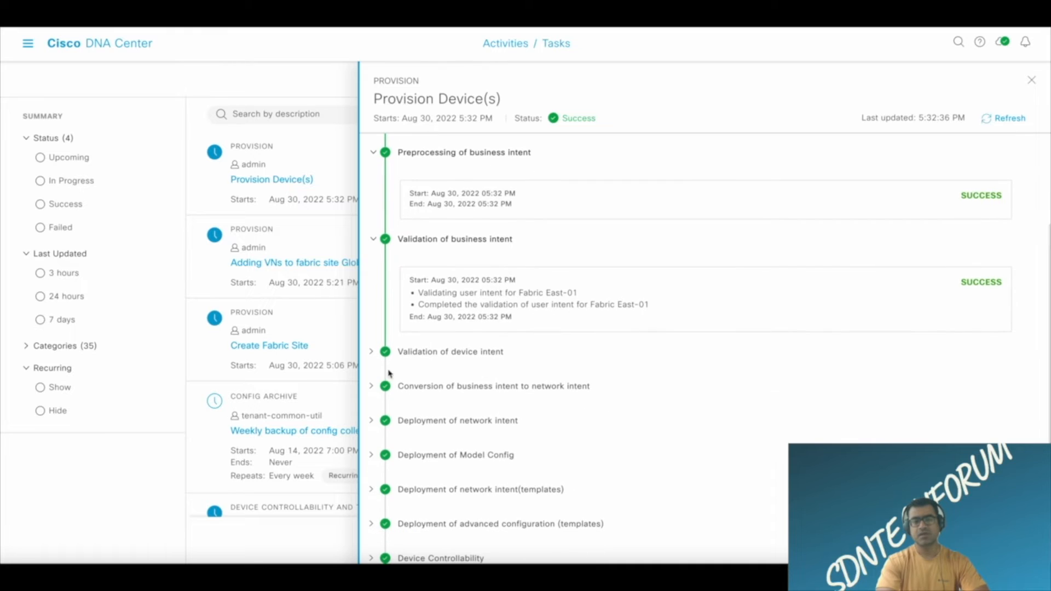
{"action": "left_click", "coordinate": [372, 354]}
{"action": "scroll", "coordinate": [536, 317], "scroll_direction": "down", "scroll_amount": 2}
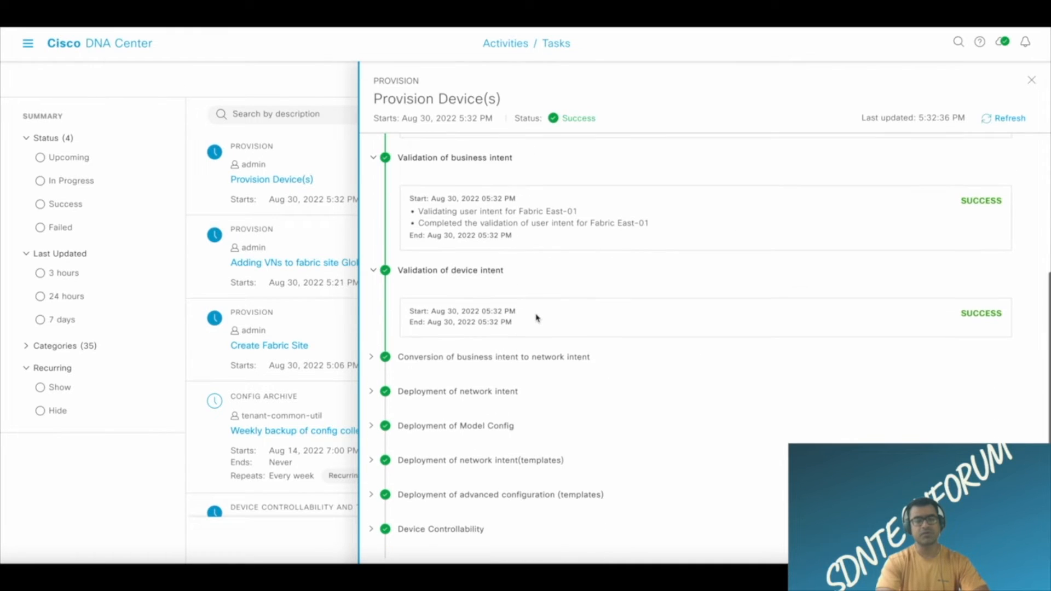
{"action": "left_click", "coordinate": [371, 357]}
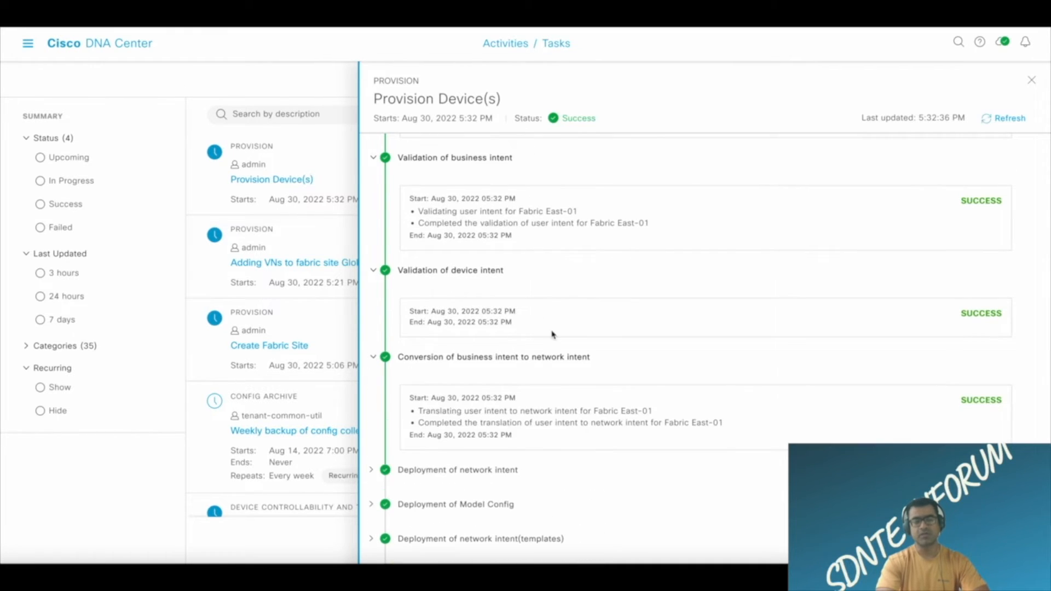
Expand the network intent, Model Config, template and advanced configuration deployment stages plus Device Controllability to examine their results.
{"action": "scroll", "coordinate": [552, 330], "scroll_direction": "down", "scroll_amount": 2}
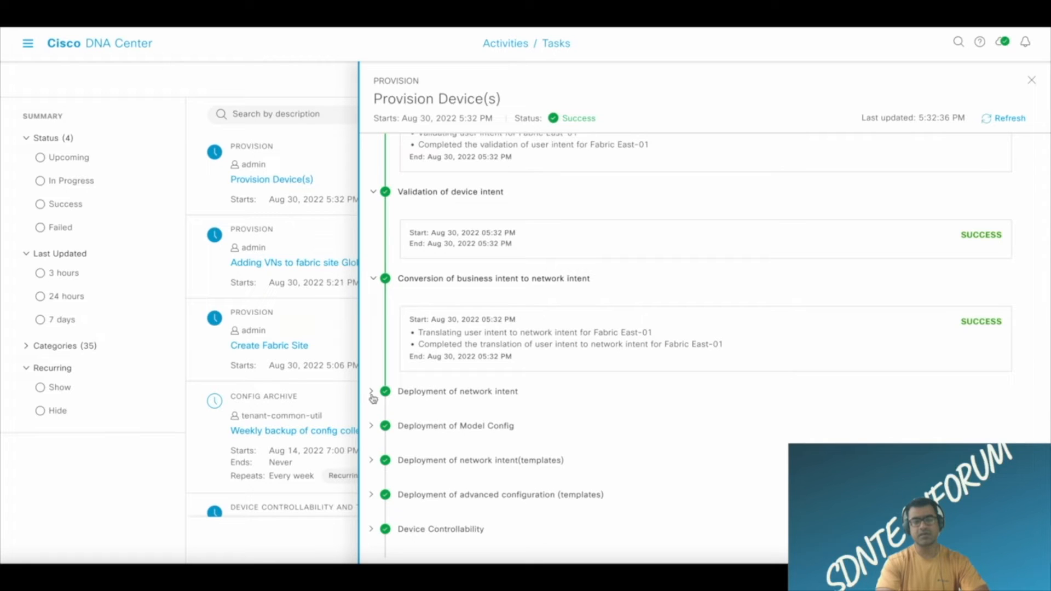
{"action": "left_click", "coordinate": [371, 391]}
{"action": "scroll", "coordinate": [492, 372], "scroll_direction": "down", "scroll_amount": 1}
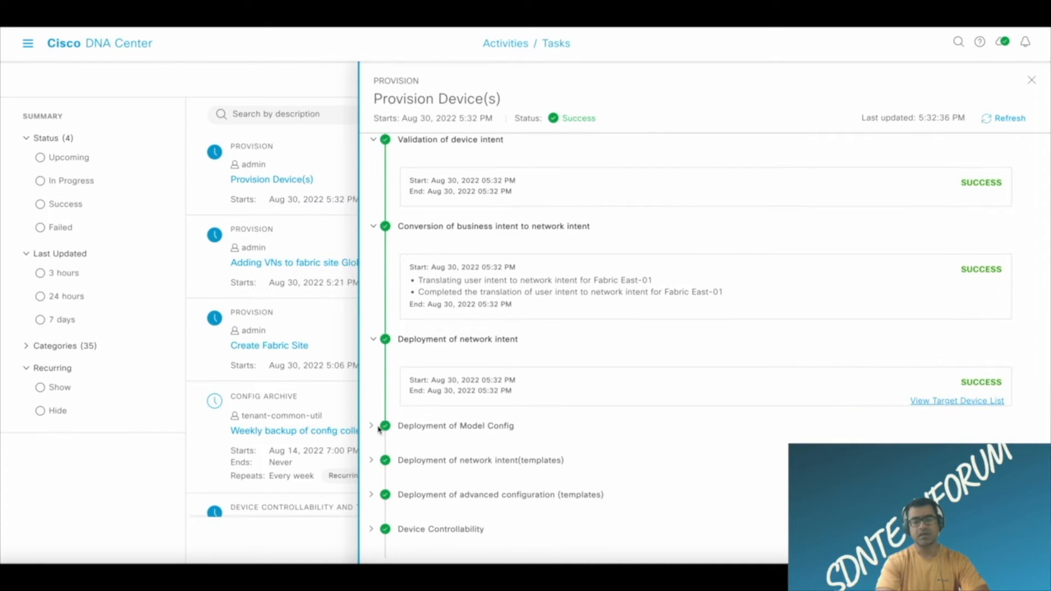
{"action": "left_click", "coordinate": [371, 426]}
{"action": "scroll", "coordinate": [537, 378], "scroll_direction": "down", "scroll_amount": 1}
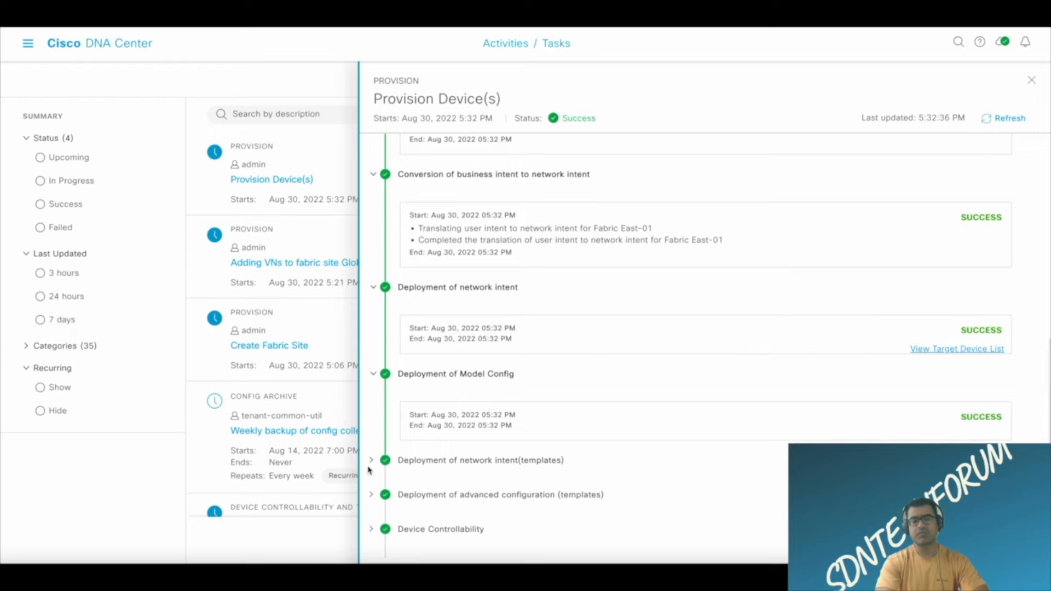
{"action": "left_click", "coordinate": [371, 460]}
{"action": "scroll", "coordinate": [565, 413], "scroll_direction": "down", "scroll_amount": 1}
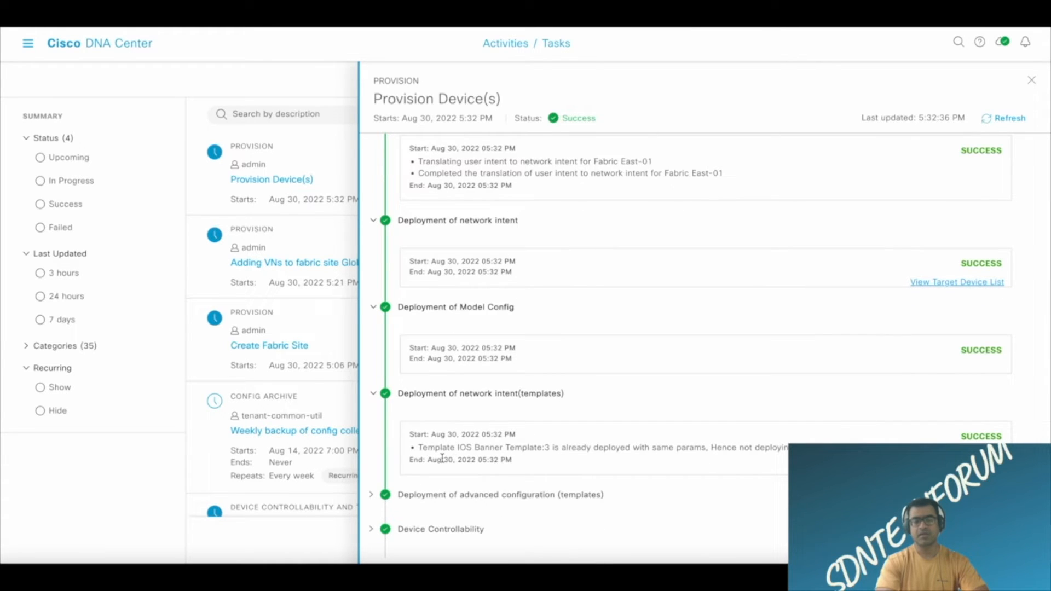
{"action": "left_click", "coordinate": [371, 495]}
{"action": "scroll", "coordinate": [563, 422], "scroll_direction": "down", "scroll_amount": 1}
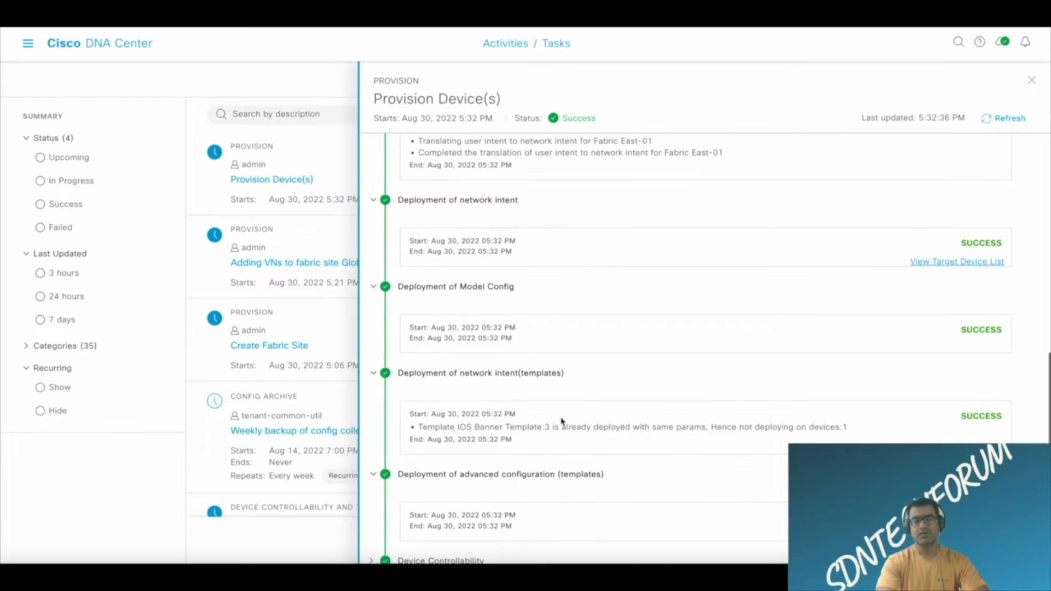
{"action": "left_click", "coordinate": [371, 529]}
{"action": "scroll", "coordinate": [599, 435], "scroll_direction": "down", "scroll_amount": 1}
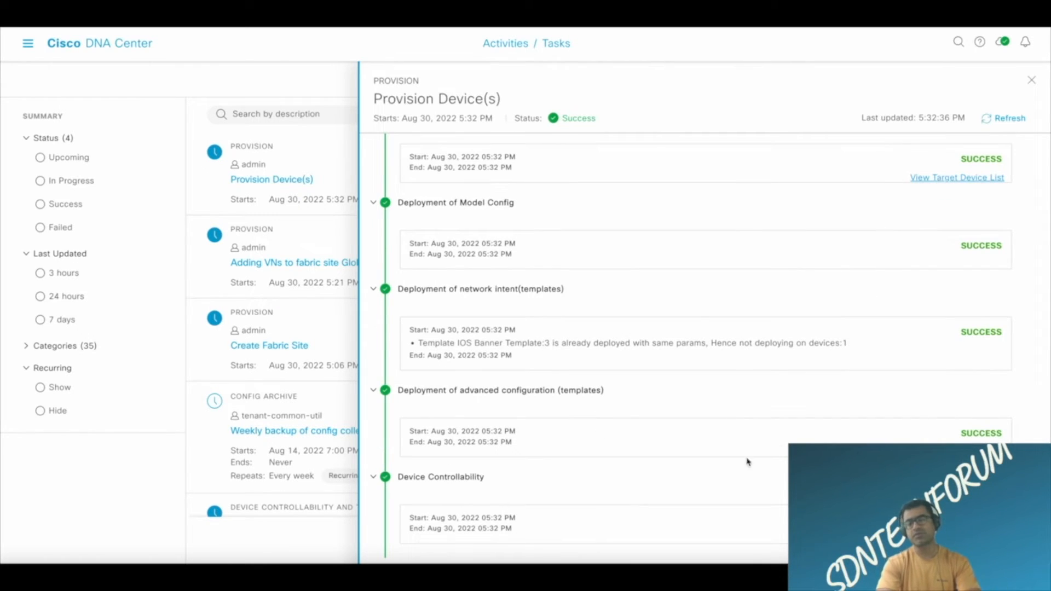
View the target device list for Deployment of network intent, expand GBR and highlight its configured operations entry.
{"action": "scroll", "coordinate": [760, 441], "scroll_direction": "up", "scroll_amount": 3}
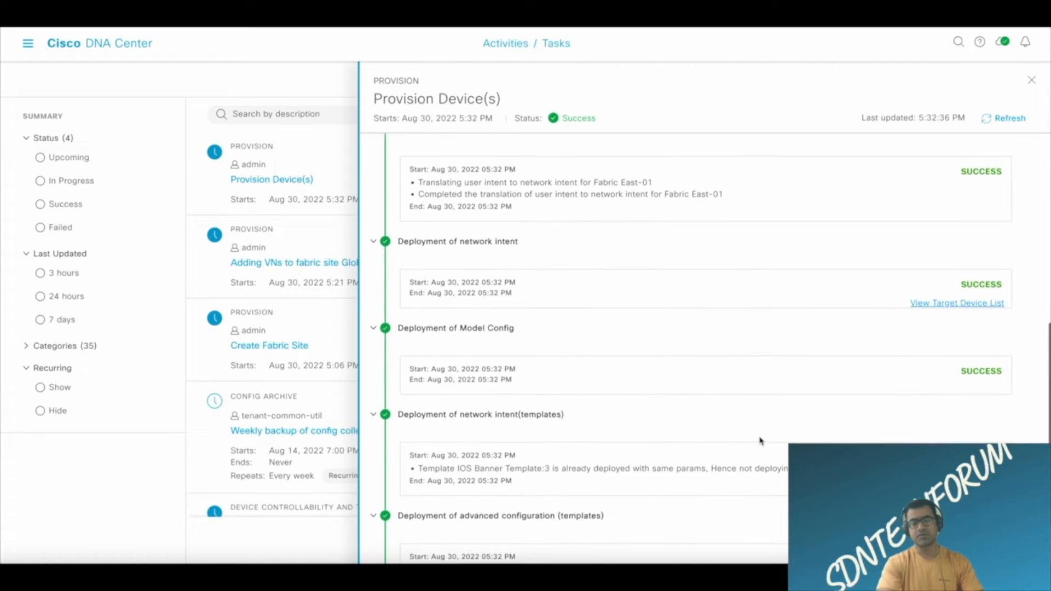
{"action": "left_click", "coordinate": [973, 311]}
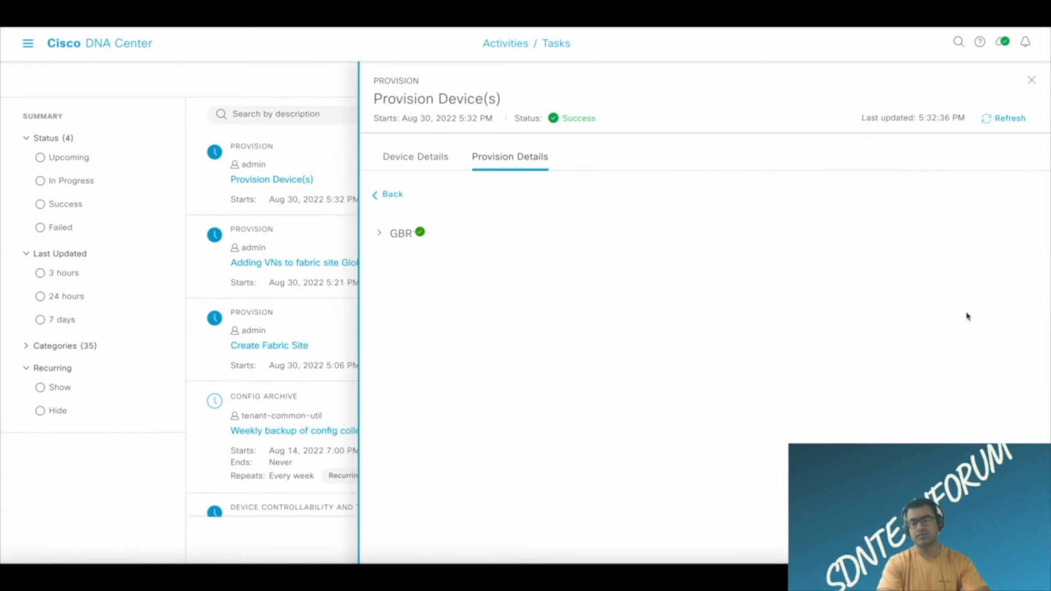
{"action": "left_click", "coordinate": [382, 235]}
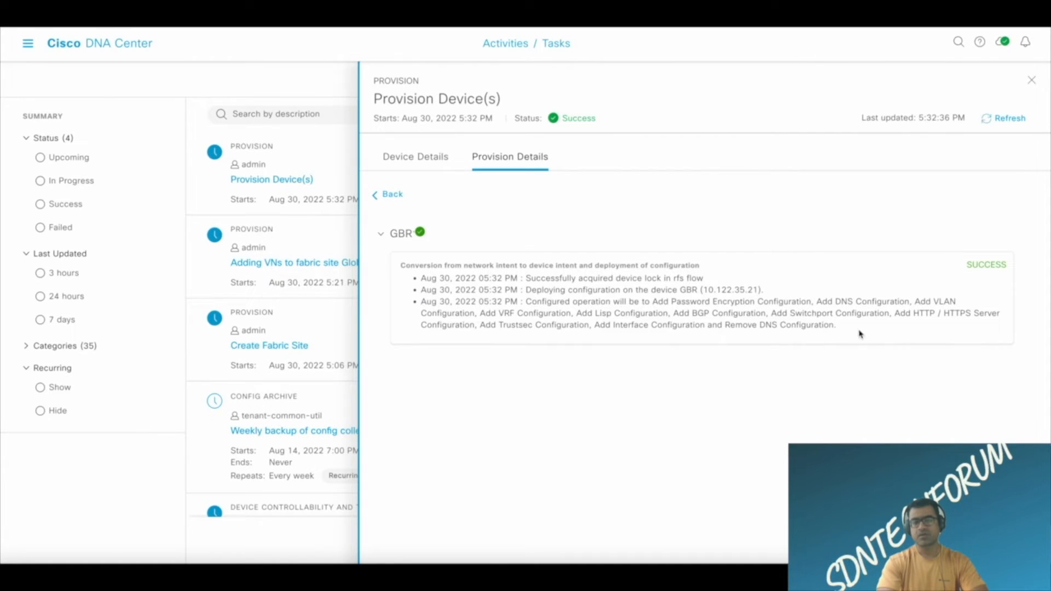
{"action": "left_click_drag", "start_coordinate": [847, 330], "coordinate": [421, 302]}
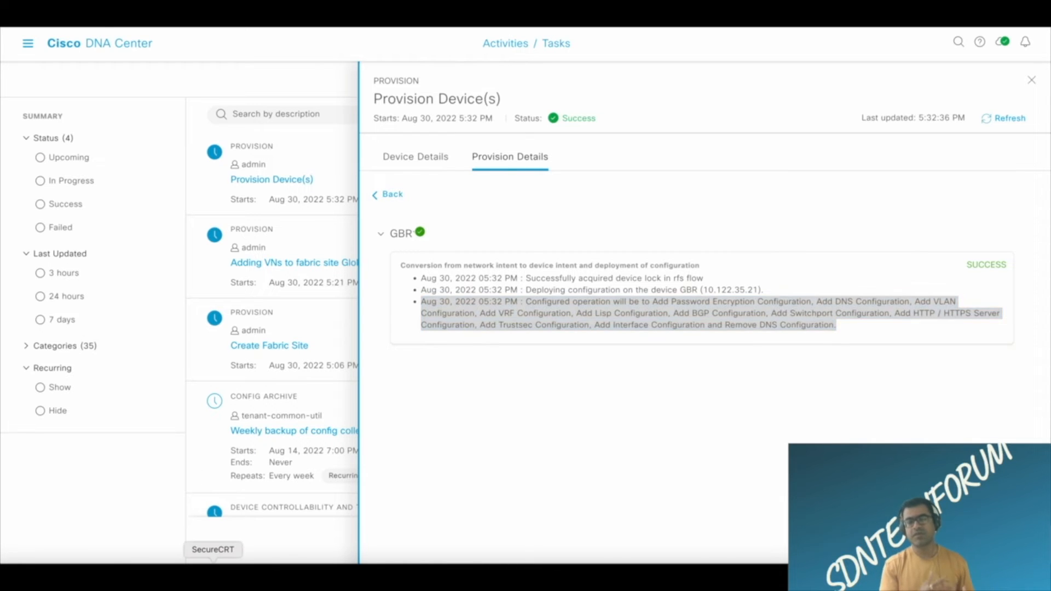
Switch to the GBR console in SecureCRT and examine the captured VRF, BGP and LISP configuration commands in the log.
{"action": "left_click", "coordinate": [213, 569]}
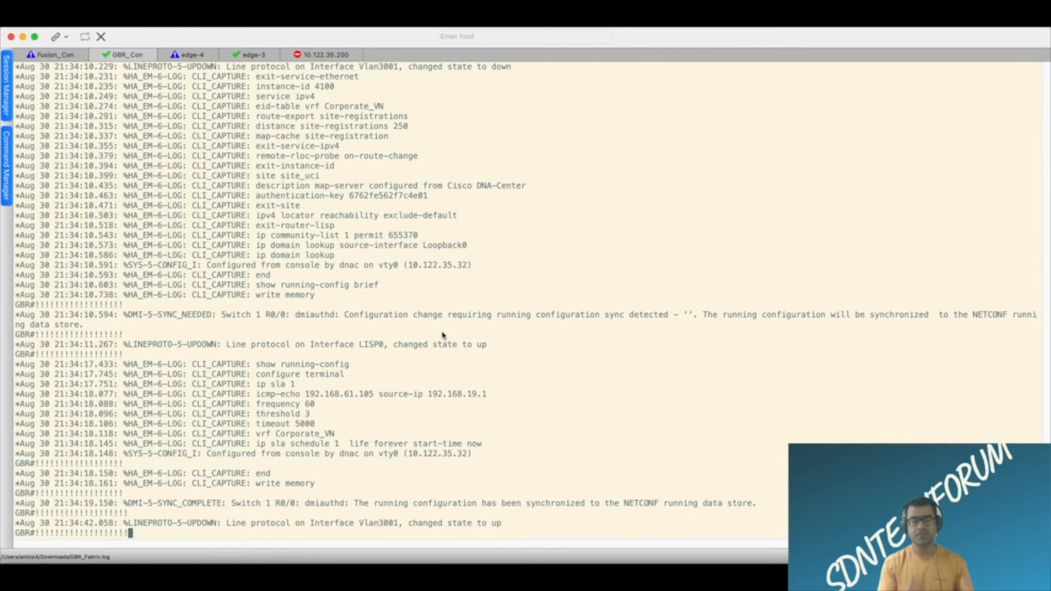
{"action": "scroll", "coordinate": [443, 335], "scroll_direction": "up", "scroll_amount": 6}
{"action": "scroll", "coordinate": [443, 336], "scroll_direction": "up", "scroll_amount": 8}
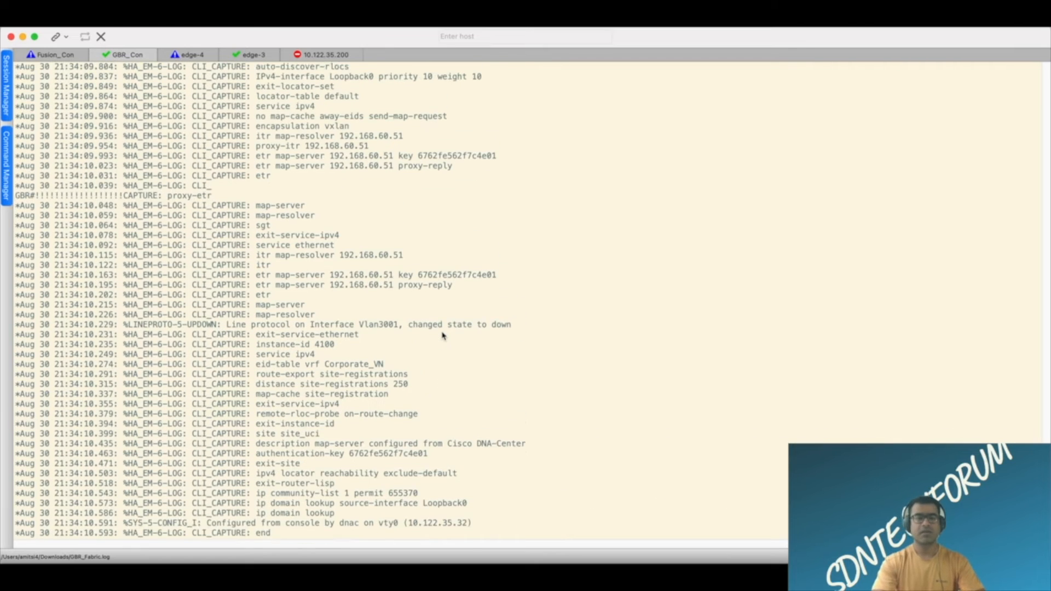
{"action": "scroll", "coordinate": [444, 335], "scroll_direction": "up", "scroll_amount": 10}
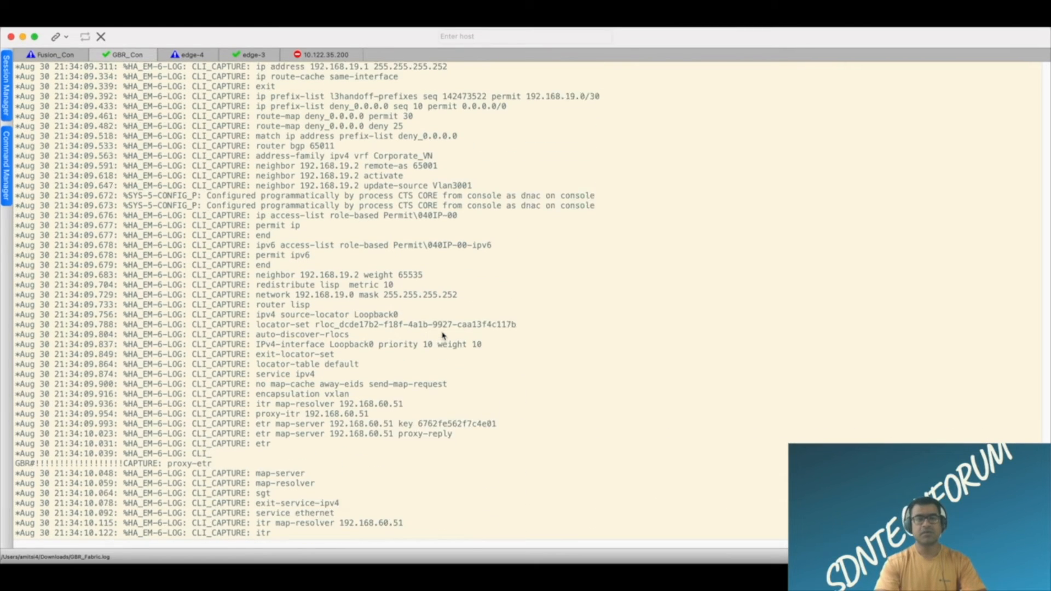
{"action": "scroll", "coordinate": [443, 335], "scroll_direction": "down", "scroll_amount": 20}
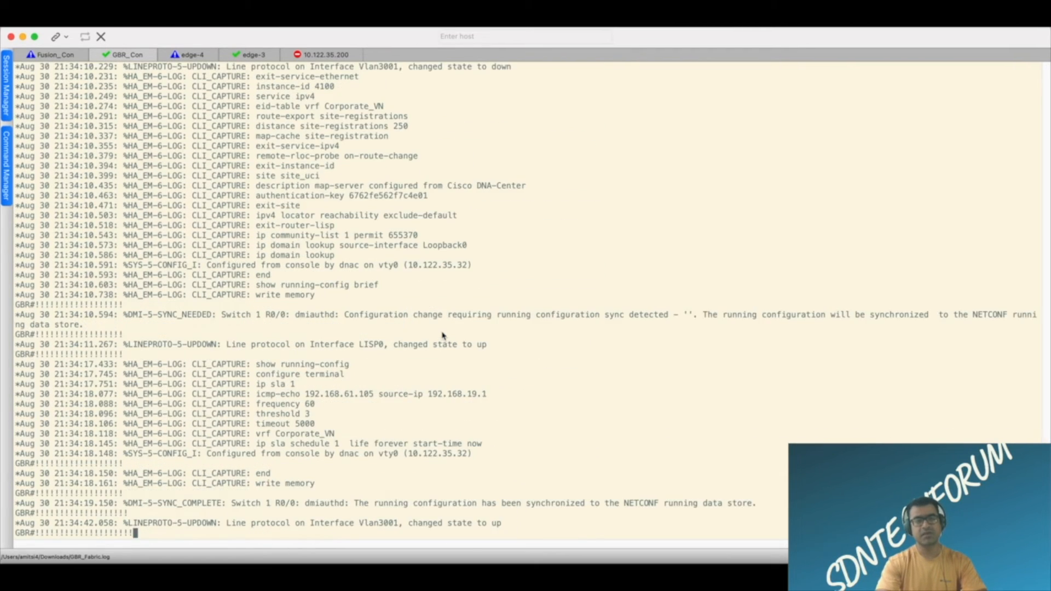
{"action": "scroll", "coordinate": [444, 335], "scroll_direction": "up", "scroll_amount": 15}
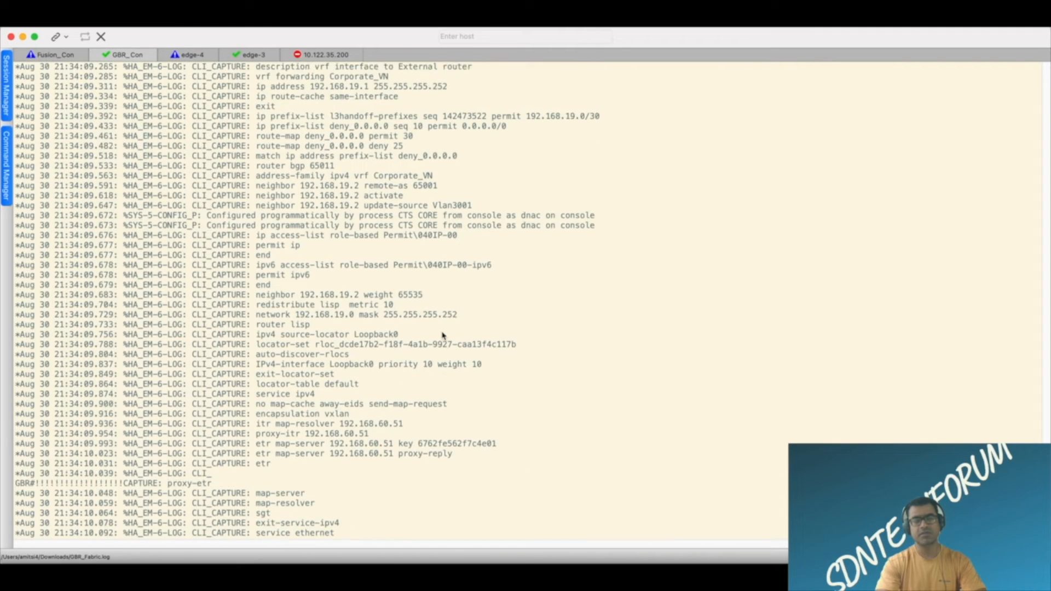
{"action": "scroll", "coordinate": [443, 336], "scroll_direction": "down", "scroll_amount": 15}
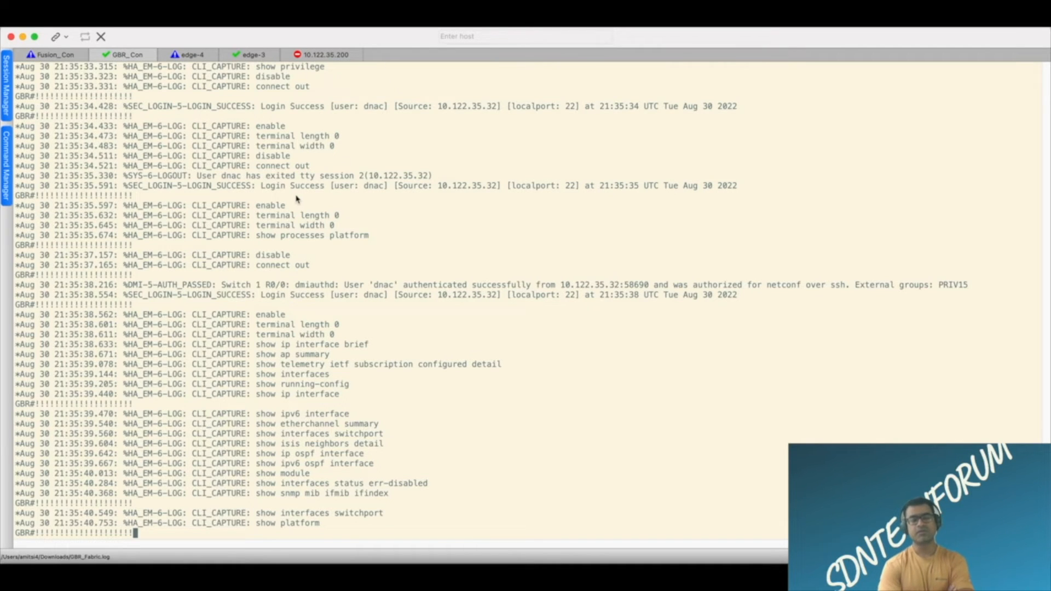
Display the router lisp section of GBR's running configuration with "sh run | sec router lisp" and page through to its end.
{"action": "key", "text": "Return"}
{"action": "key", "text": "Return"}
{"action": "key", "text": "Return"}
{"action": "key", "text": "Return"}
{"action": "type", "text": "s"}
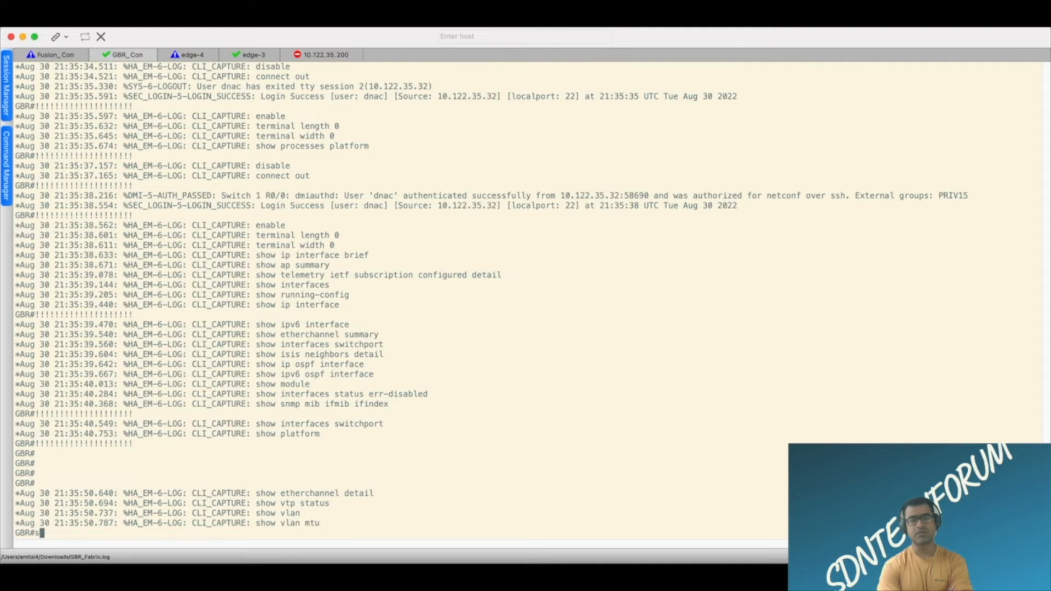
{"action": "type", "text": "h run | se"}
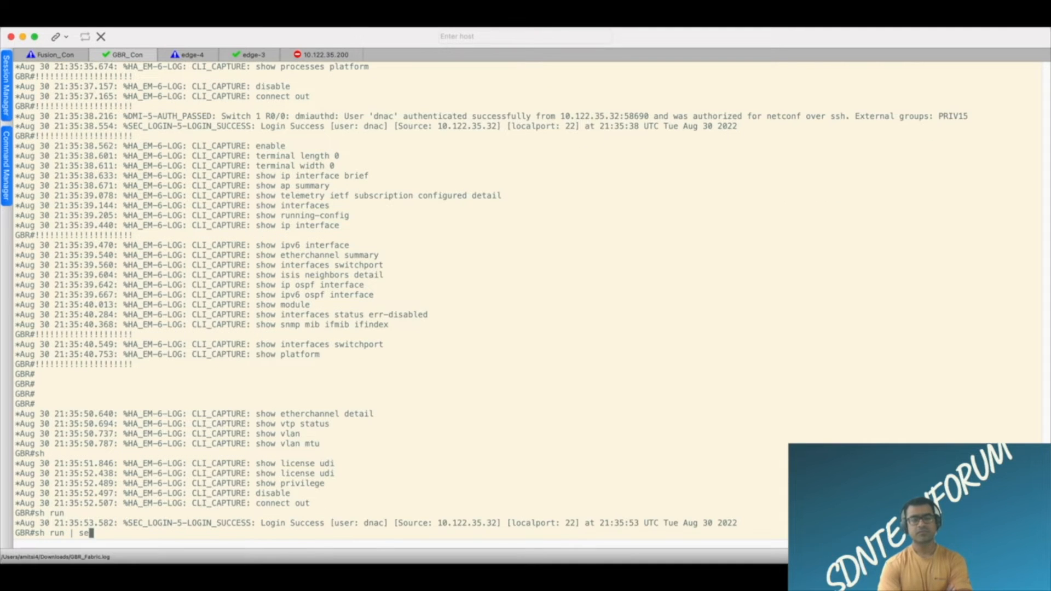
{"action": "type", "text": "c router "}
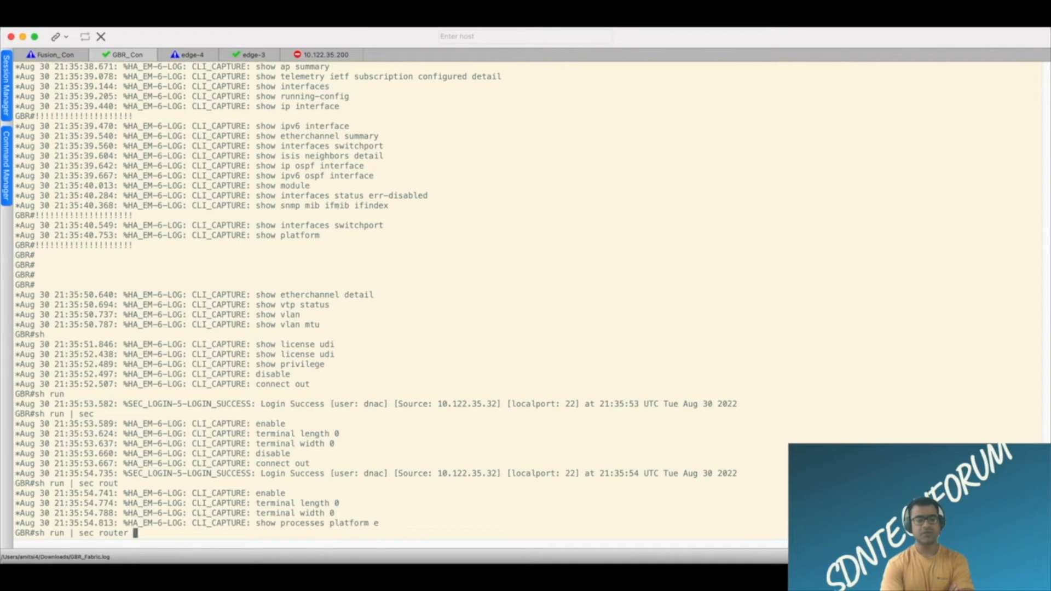
{"action": "type", "text": "lips"}
{"action": "key", "text": "Return"}
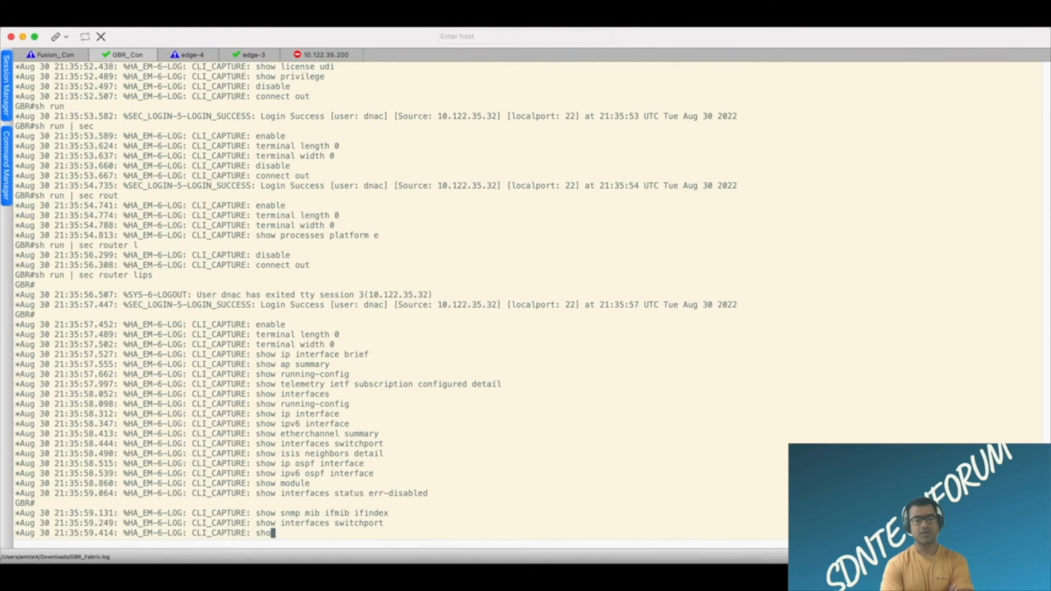
{"action": "key", "text": "Up"}
{"action": "key", "text": "BackSpace"}
{"action": "key", "text": "BackSpace"}
{"action": "type", "text": "sp"}
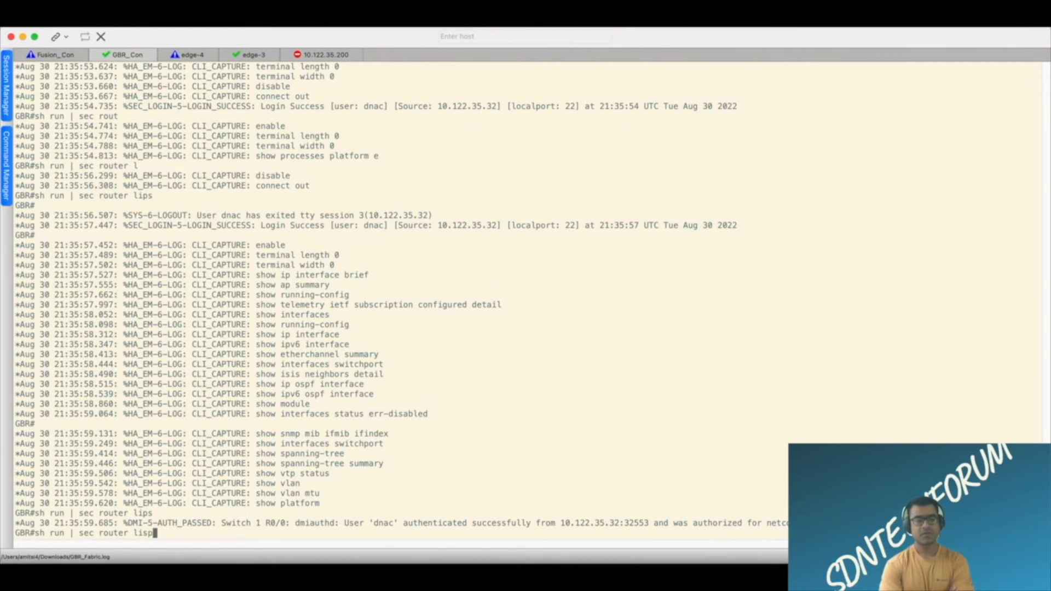
{"action": "key", "text": "Return"}
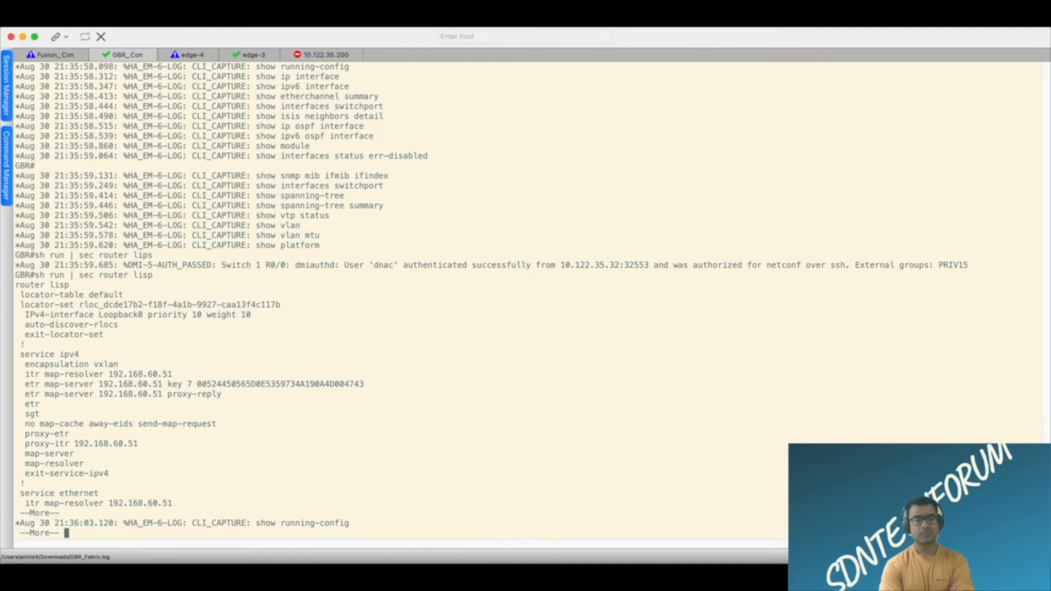
{"action": "key", "text": "space"}
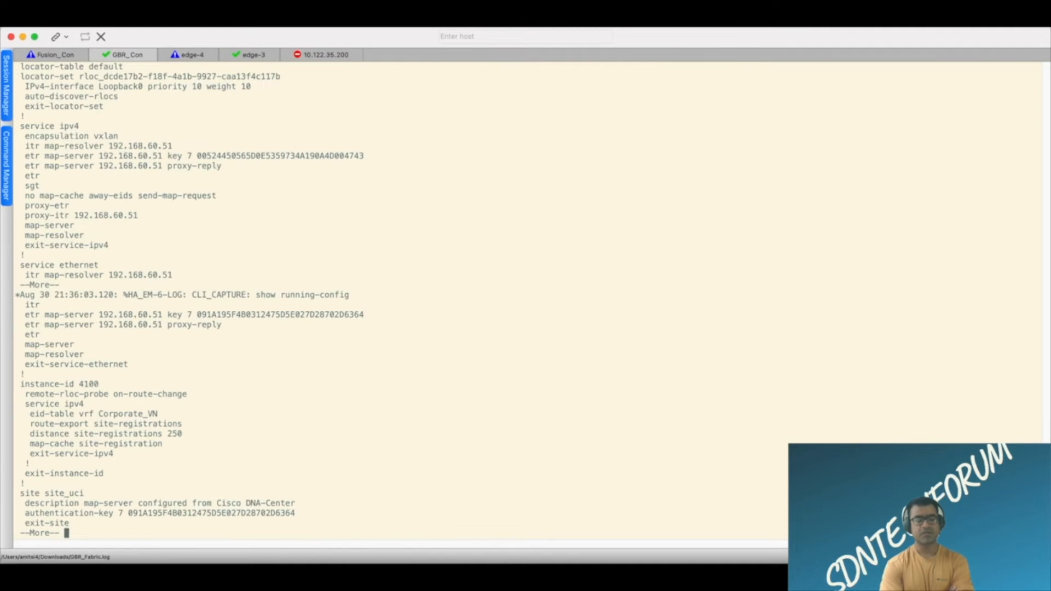
{"action": "key", "text": "space"}
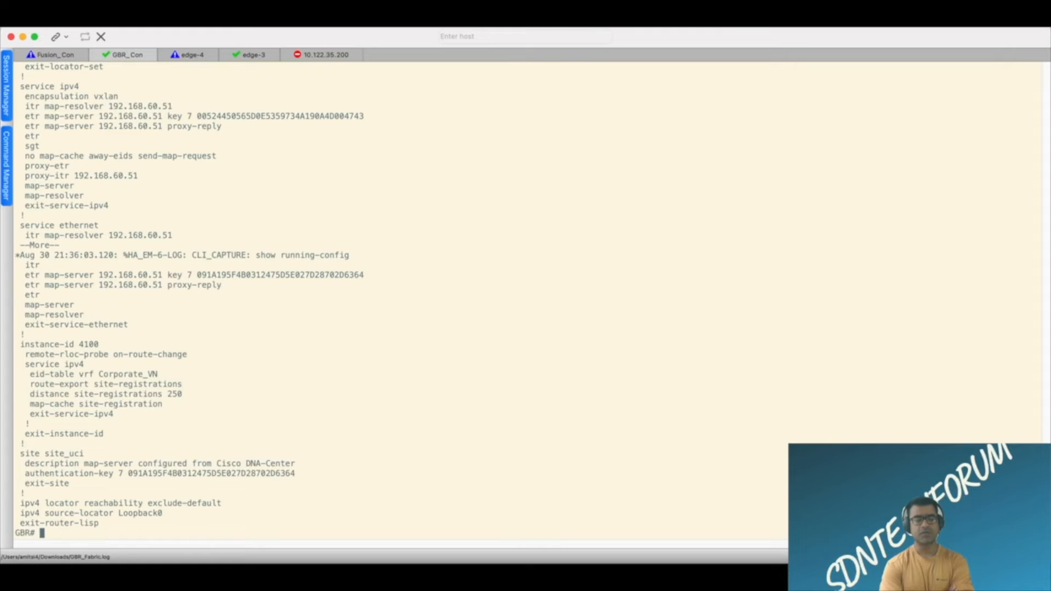
Display the router bgp section of GBR's running configuration with "sh run | sec router bgp", ending the output after its first page.
{"action": "type", "text": "sh run | secr"}
{"action": "key", "text": "BackSpace"}
{"action": "type", "text": "router bgp"}
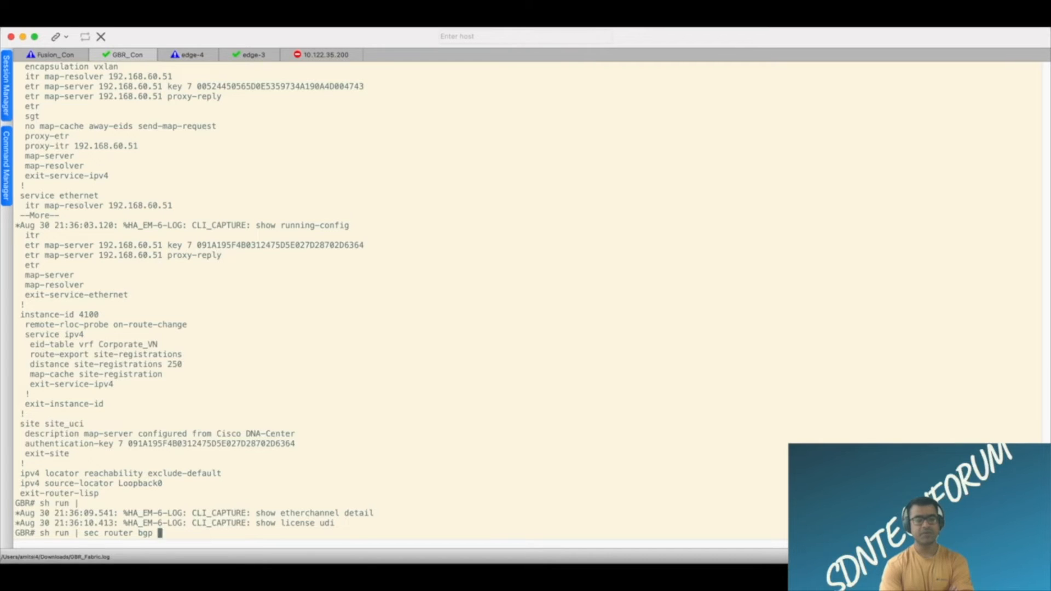
{"action": "key", "text": "Return"}
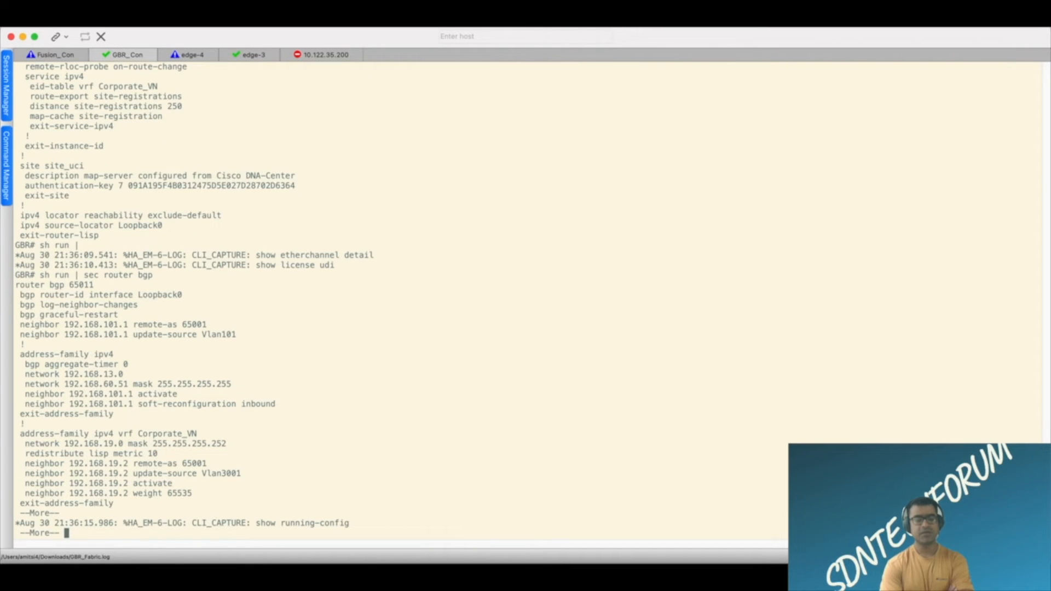
{"action": "key", "text": "q"}
Try to complete a VRF option for "sh ip bgp" and "sh ip bgp summary" on the GBR console.
{"action": "key", "text": "Return"}
{"action": "key", "text": "Return"}
{"action": "key", "text": "Return"}
{"action": "type", "text": "sh ip bg"}
{"action": "key", "text": "Tab"}
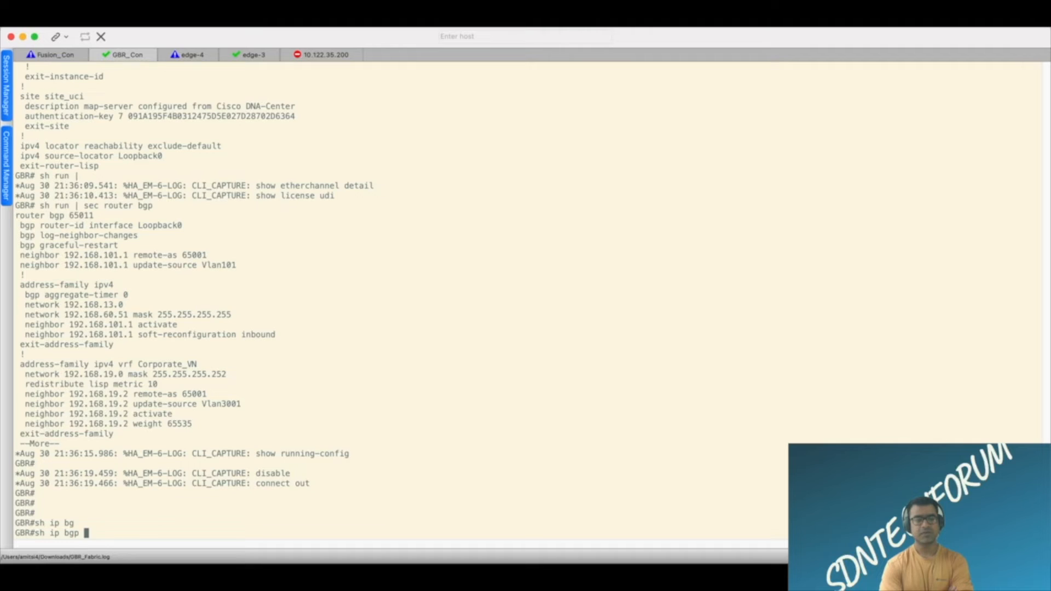
{"action": "type", "text": "v"}
{"action": "key", "text": "Tab"}
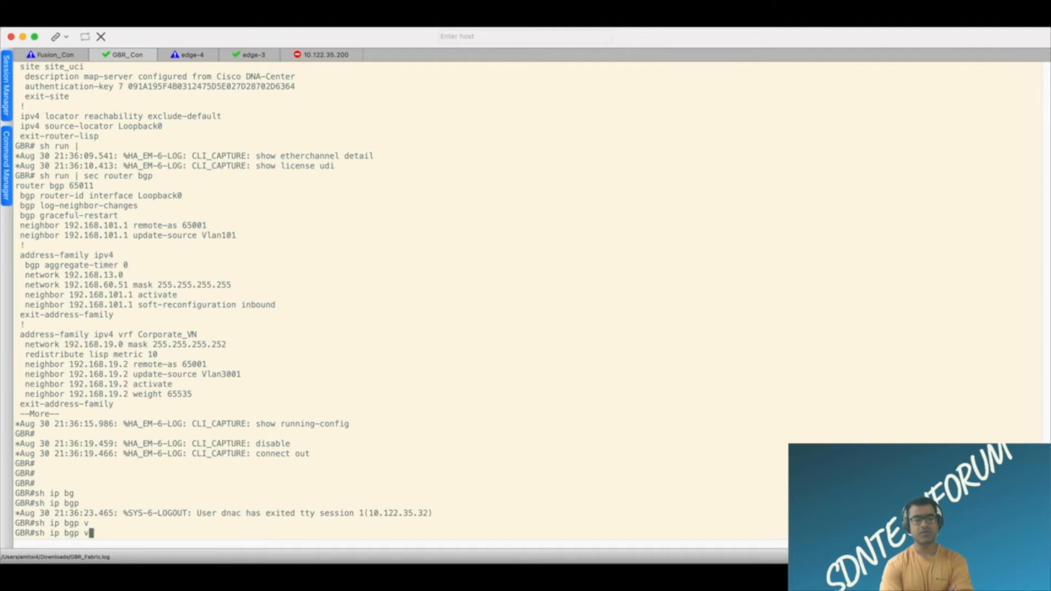
{"action": "key", "text": "BackSpace"}
{"action": "type", "text": "sum"}
{"action": "key", "text": "Tab"}
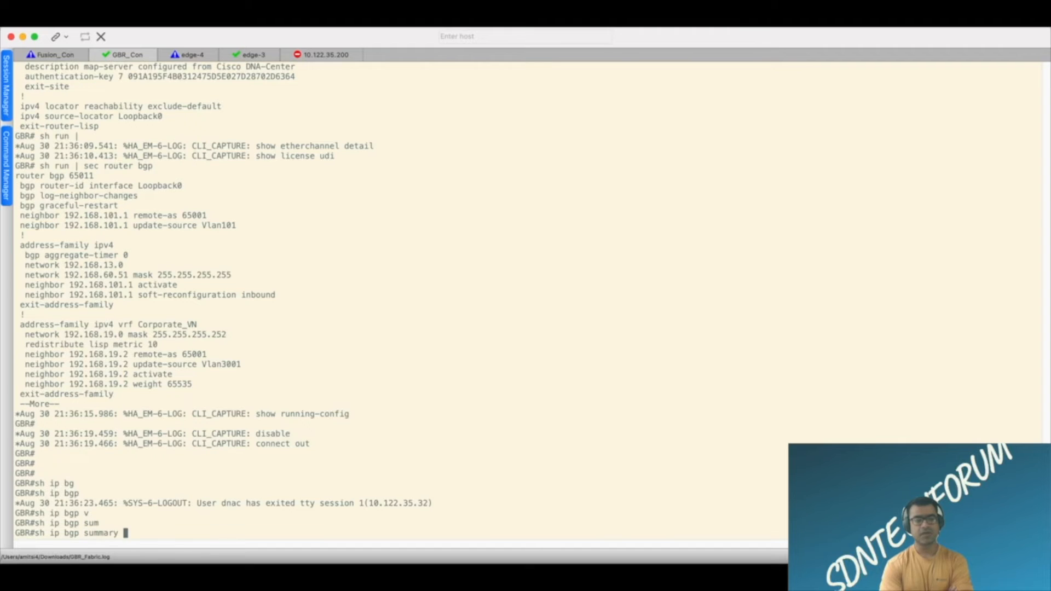
{"action": "type", "text": "vr"}
{"action": "key", "text": "Tab"}
{"action": "key", "text": "BackSpace"}
{"action": "key", "text": "BackSpace"}
{"action": "key", "text": "BackSpace"}
{"action": "key", "text": "BackSpace"}
{"action": "key", "text": "BackSpace"}
{"action": "key", "text": "BackSpace"}
{"action": "key", "text": "BackSpace"}
{"action": "key", "text": "BackSpace"}
{"action": "key", "text": "BackSpace"}
{"action": "key", "text": "BackSpace"}
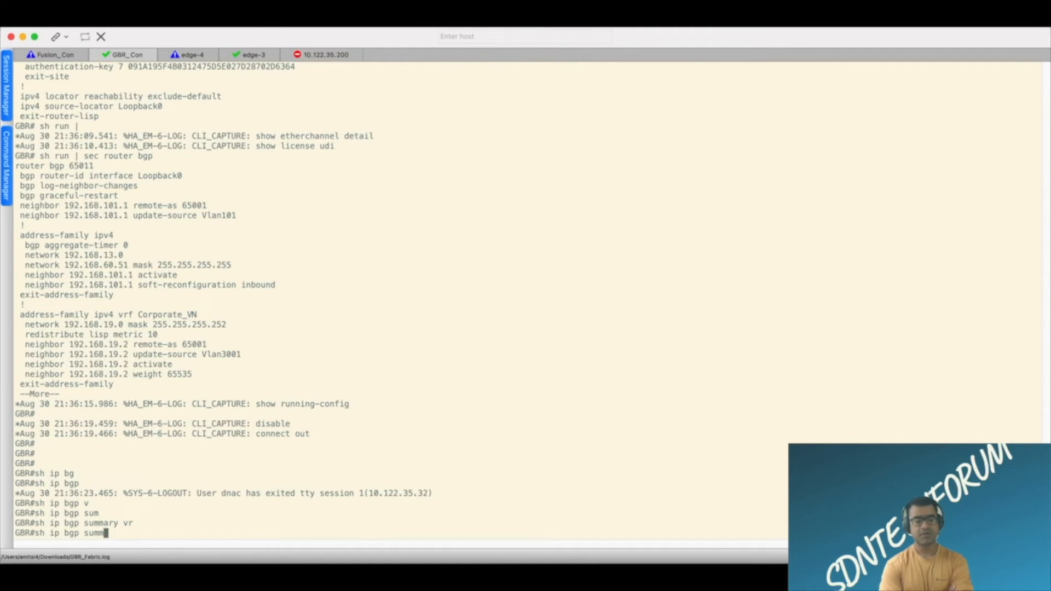
Try to list the available options of "sh ip bgp vrf" on GBR, erasing the entry back to "sh ip".
{"action": "type", "text": "vrf"}
{"action": "key", "text": "Tab"}
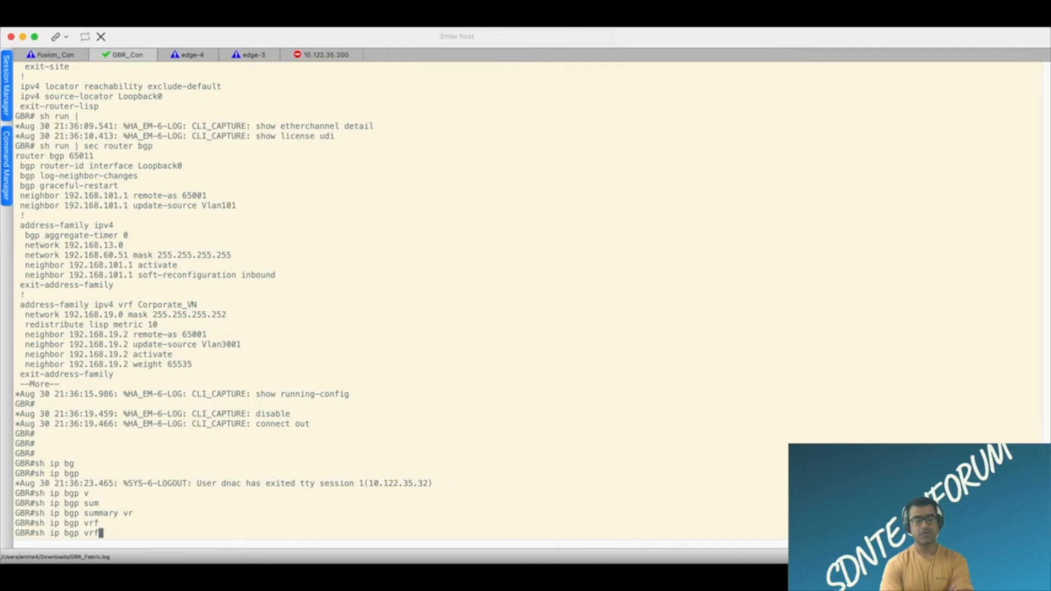
{"action": "type", "text": "?"}
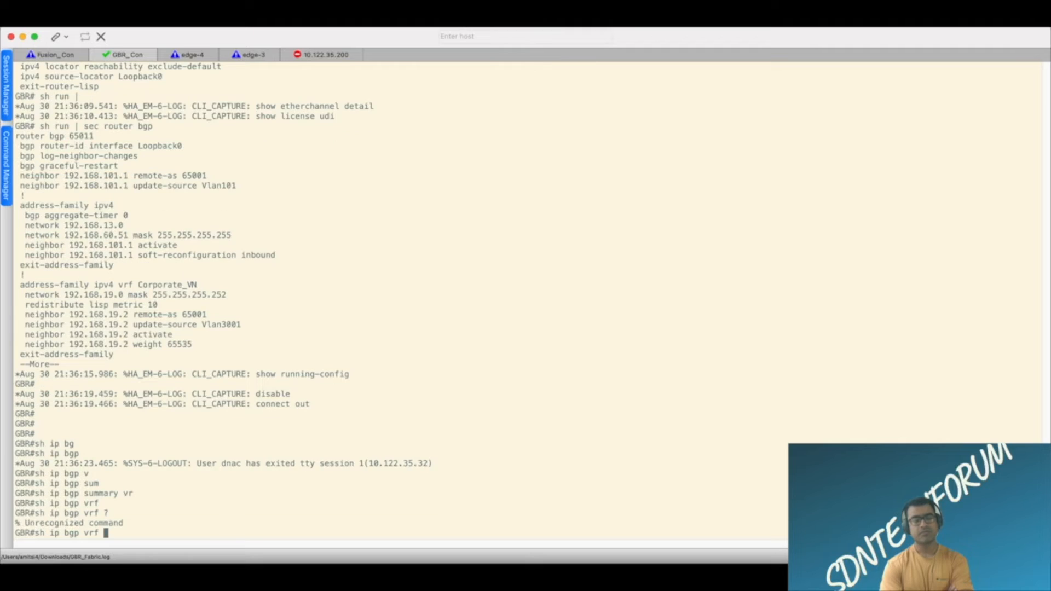
{"action": "key", "text": "BackSpace"}
{"action": "key", "text": "BackSpace"}
{"action": "key", "text": "BackSpace"}
{"action": "key", "text": "BackSpace"}
{"action": "key", "text": "BackSpace"}
{"action": "type", "text": "vrf"}
{"action": "left_click_drag", "start_coordinate": [199, 285], "coordinate": [141, 290]}
{"action": "left_click", "coordinate": [387, 312]}
{"action": "key", "text": "BackSpace"}
{"action": "key", "text": "BackSpace"}
{"action": "key", "text": "BackSpace"}
{"action": "key", "text": "BackSpace"}
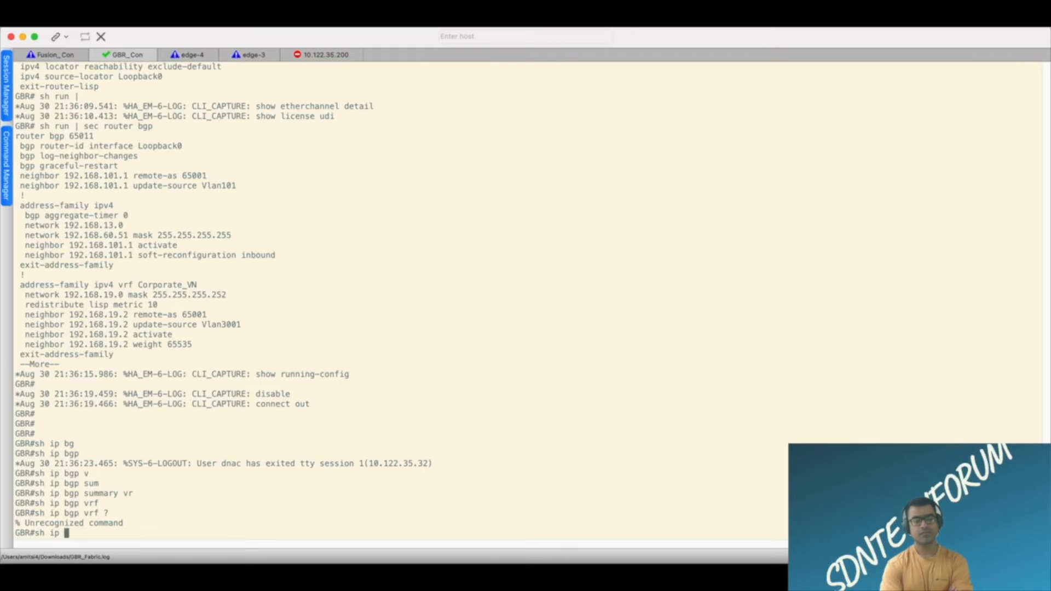
List the command options for "sh ip bgp vpnv4" and for "sh ip bgp vpnv4 all" on GBR.
{"action": "type", "text": "bg"}
{"action": "key", "text": "Tab"}
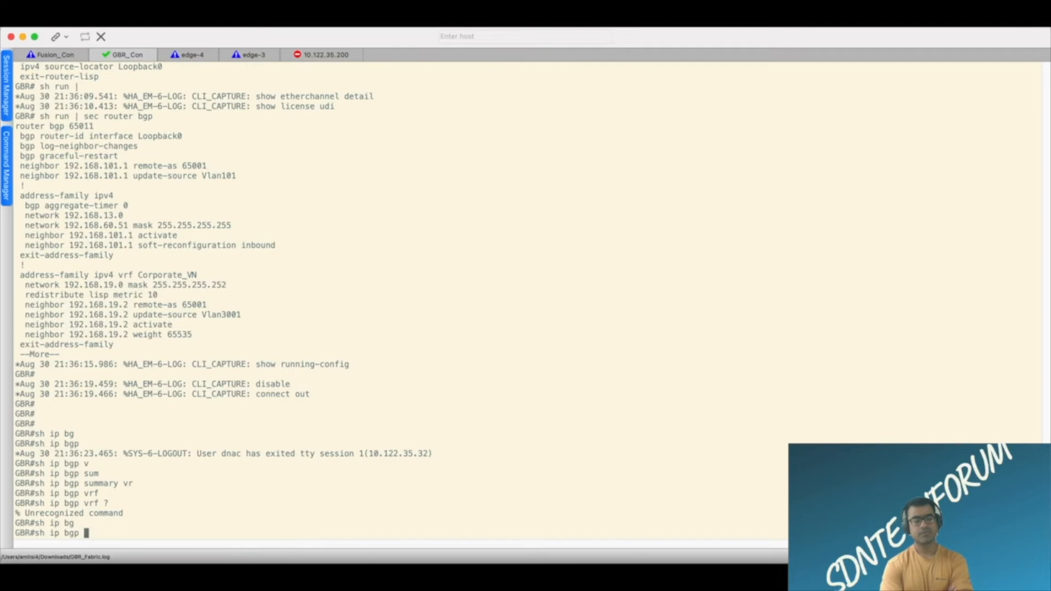
{"action": "type", "text": "vp"}
{"action": "key", "text": "Tab"}
{"action": "type", "text": "4"}
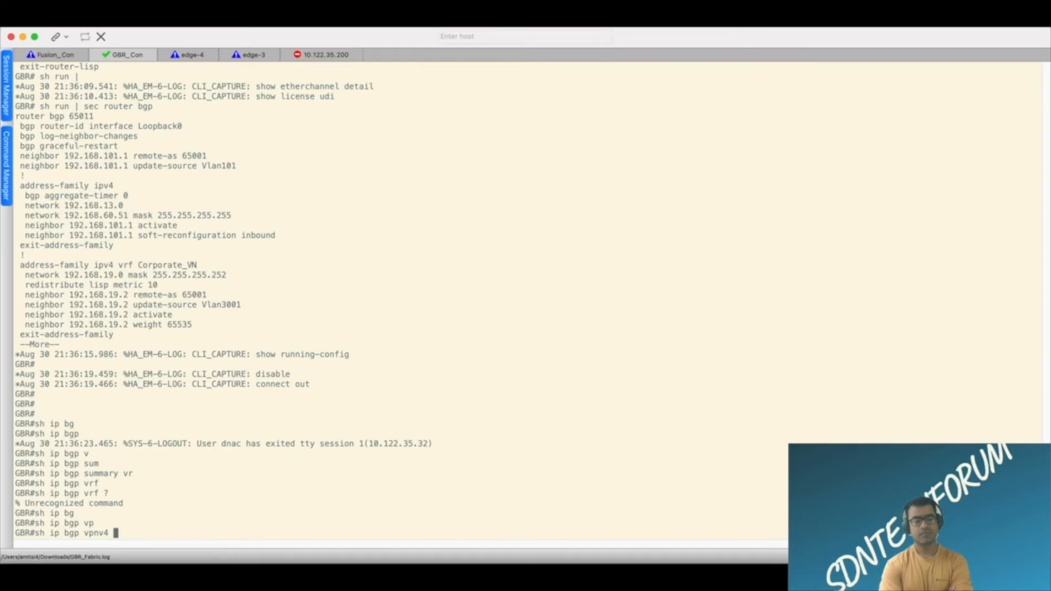
{"action": "type", "text": " ?"}
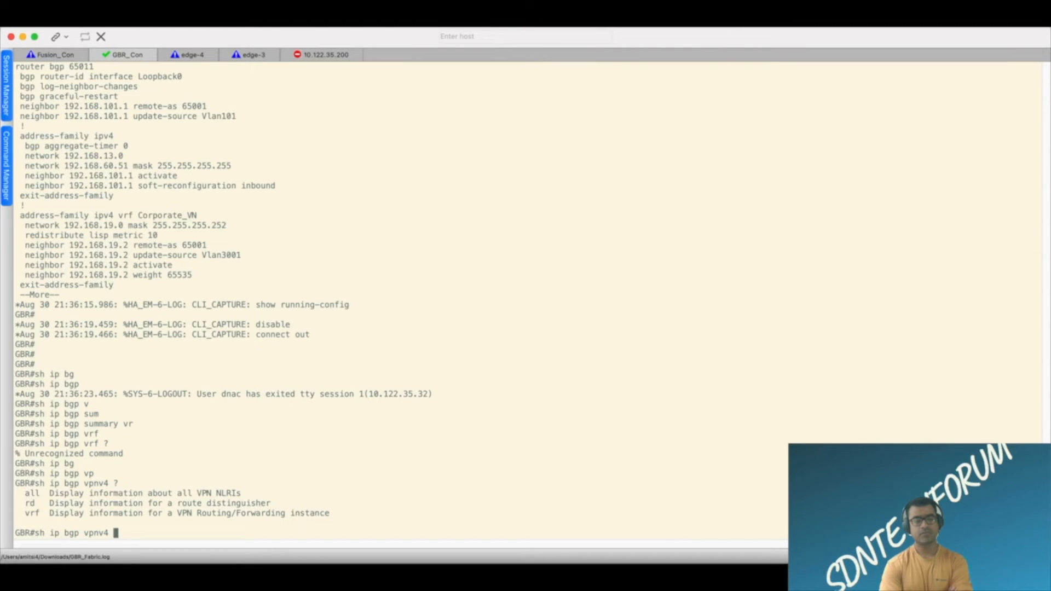
{"action": "type", "text": "all"}
{"action": "key", "text": "Tab"}
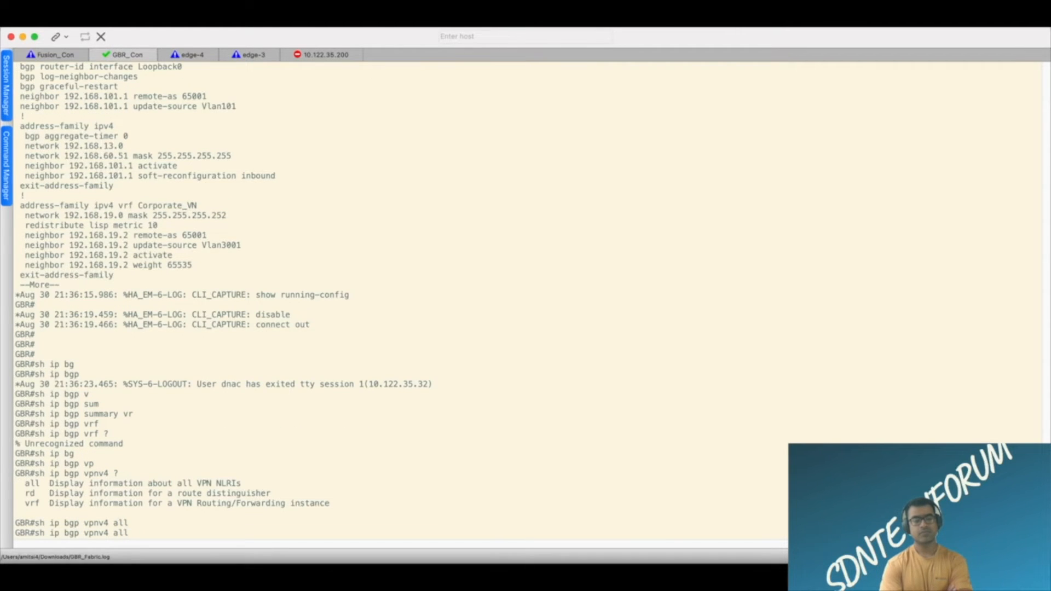
{"action": "type", "text": "?"}
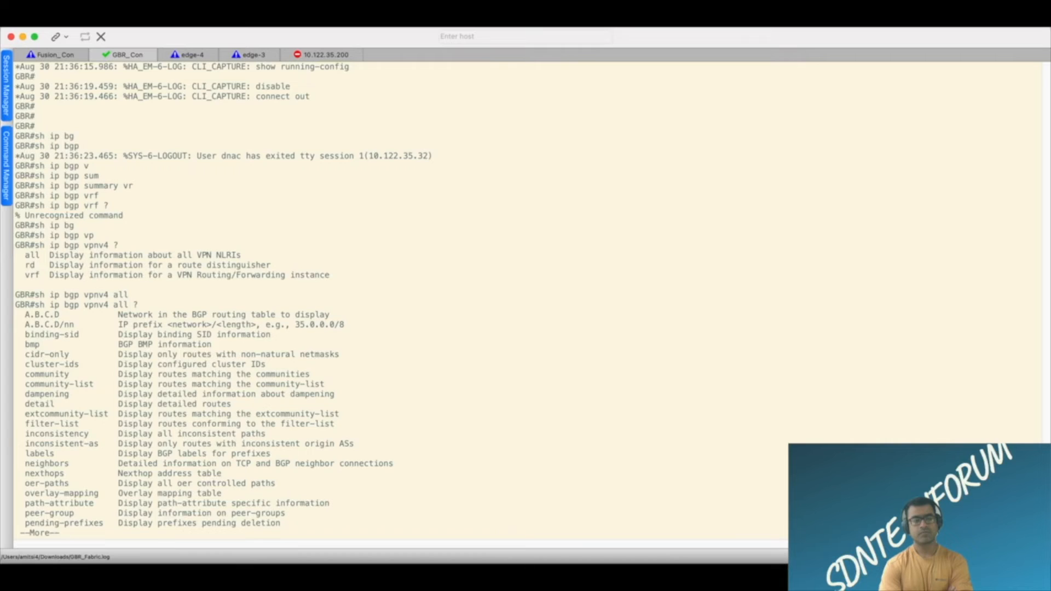
Page past the option list and display GBR's VPNv4 BGP neighbor summary with "sh ip bgp vpnv4 all summary".
{"action": "key", "text": "space"}
{"action": "type", "text": "summary"}
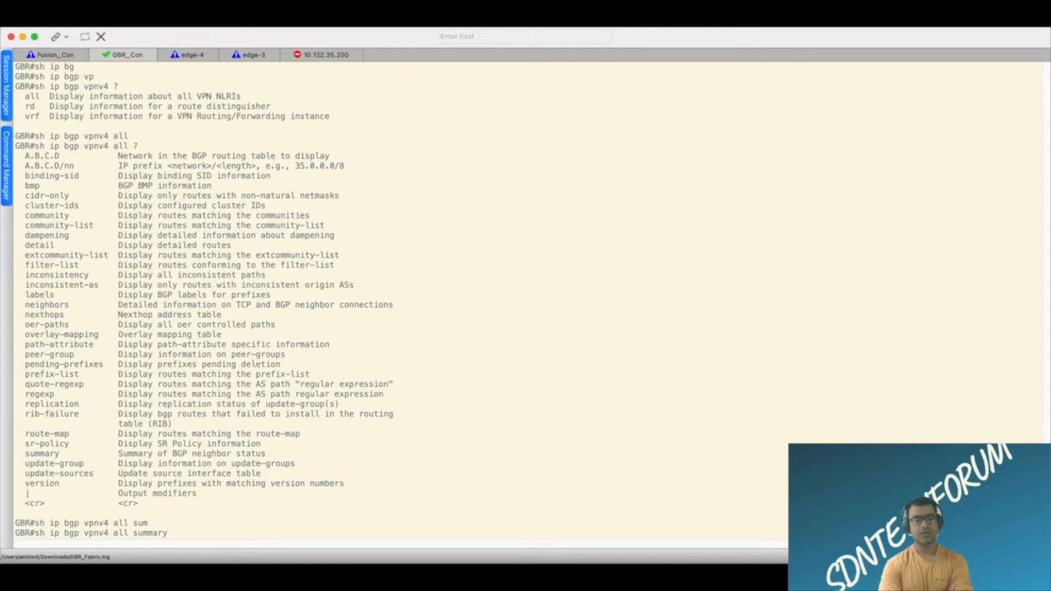
{"action": "key", "text": "Return"}
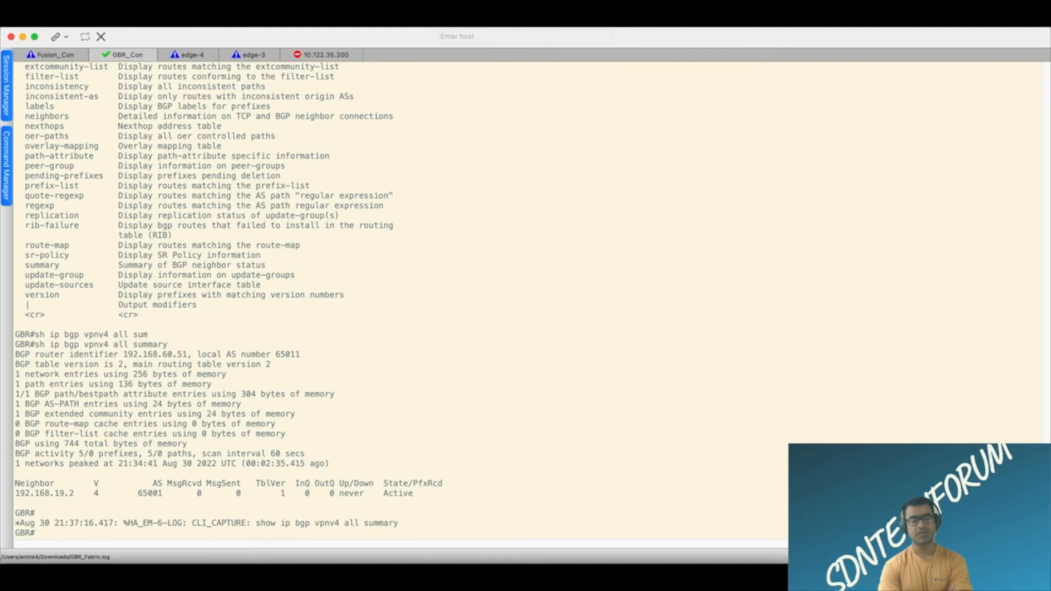
Switch to the Fusion router's console session and bring up a fresh prompt.
{"action": "key", "text": "super+Tab"}
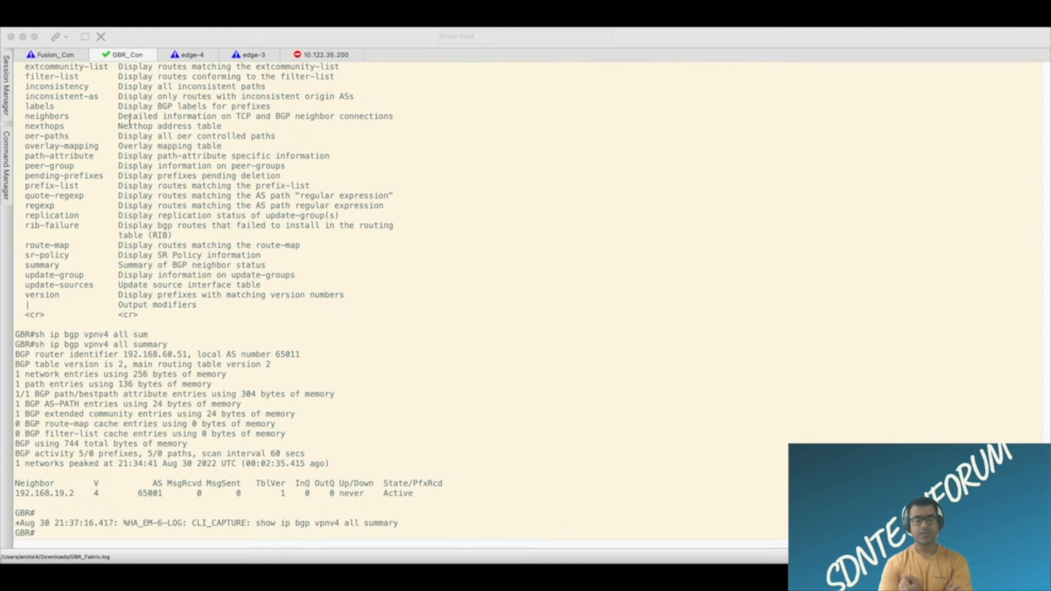
{"action": "left_click", "coordinate": [70, 54]}
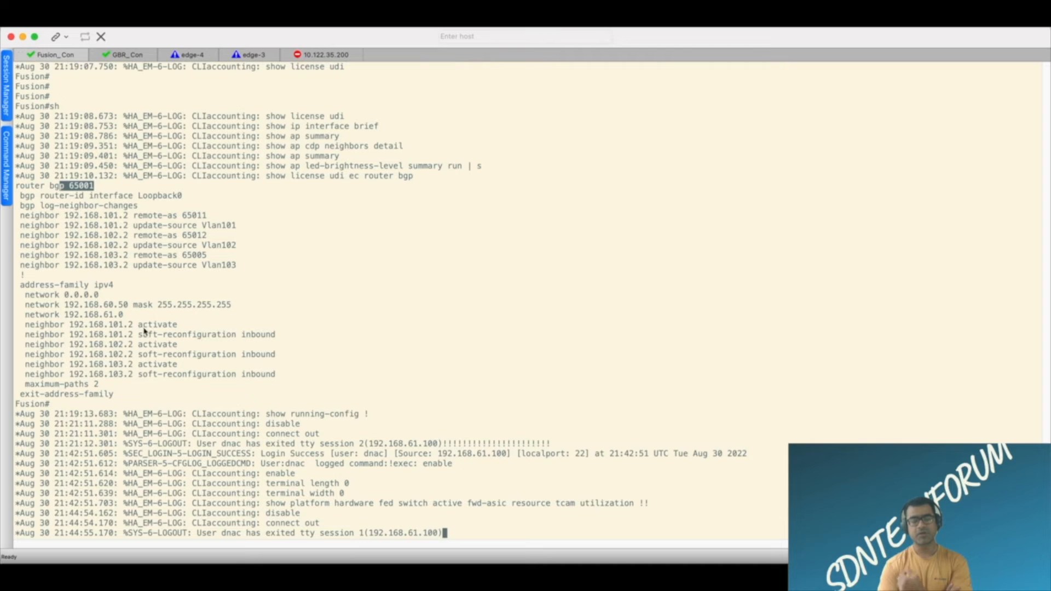
{"action": "key", "text": "Return"}
{"action": "key", "text": "Return"}
{"action": "key", "text": "Return"}
{"action": "key", "text": "Return"}
{"action": "key", "text": "Return"}
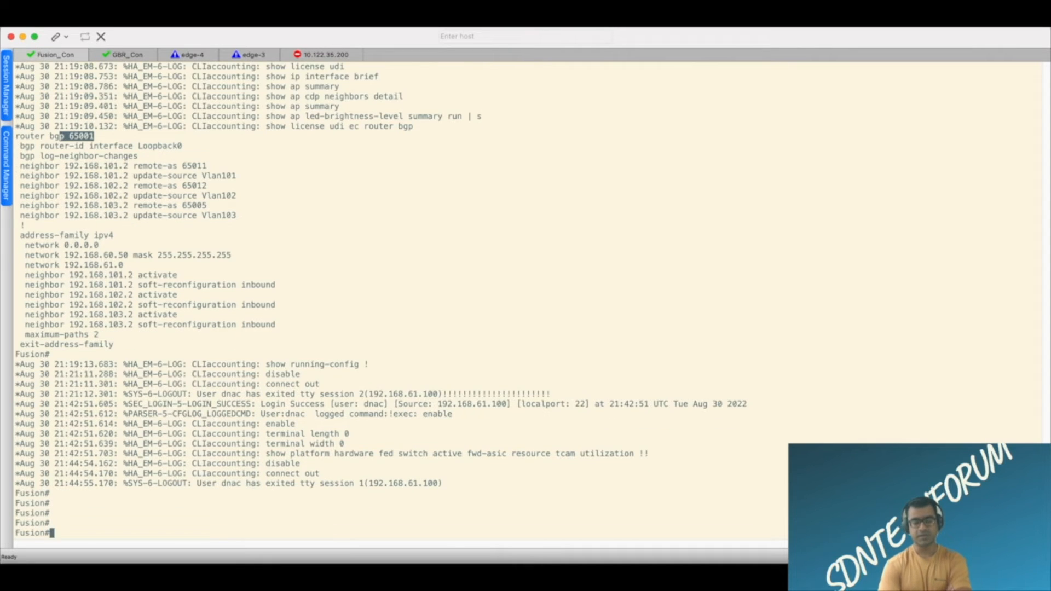
Enter a comment line reading "fusion VN config" between rows of exclamation marks at the Fusion prompt.
{"action": "type", "text": "fisuo"}
{"action": "key", "text": "BackSpace"}
{"action": "key", "text": "BackSpace"}
{"action": "key", "text": "BackSpace"}
{"action": "key", "text": "BackSpace"}
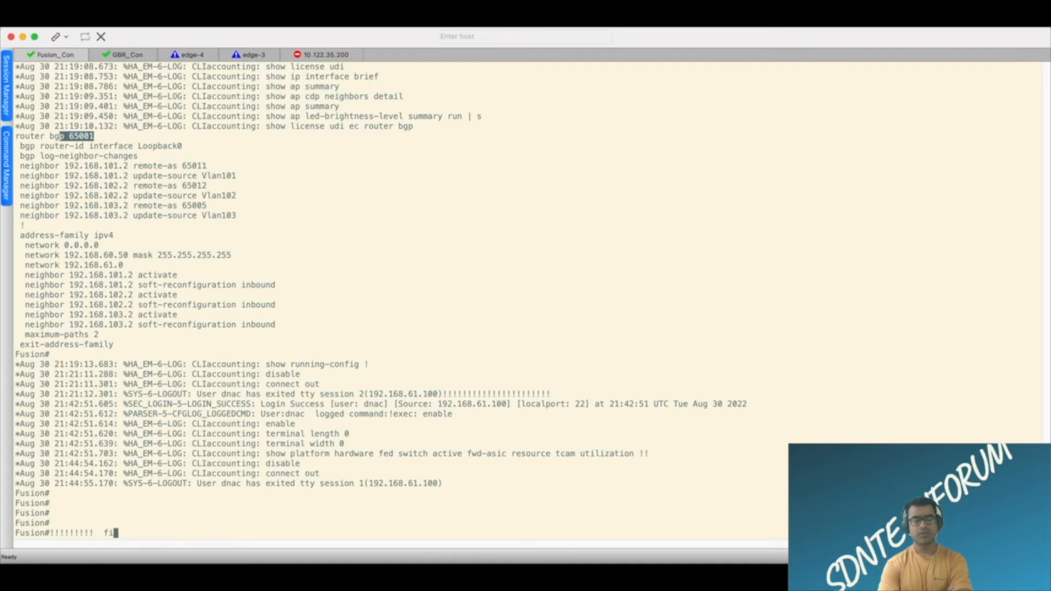
{"action": "type", "text": "sion#!!!!!!!!!  fusion VN config "}
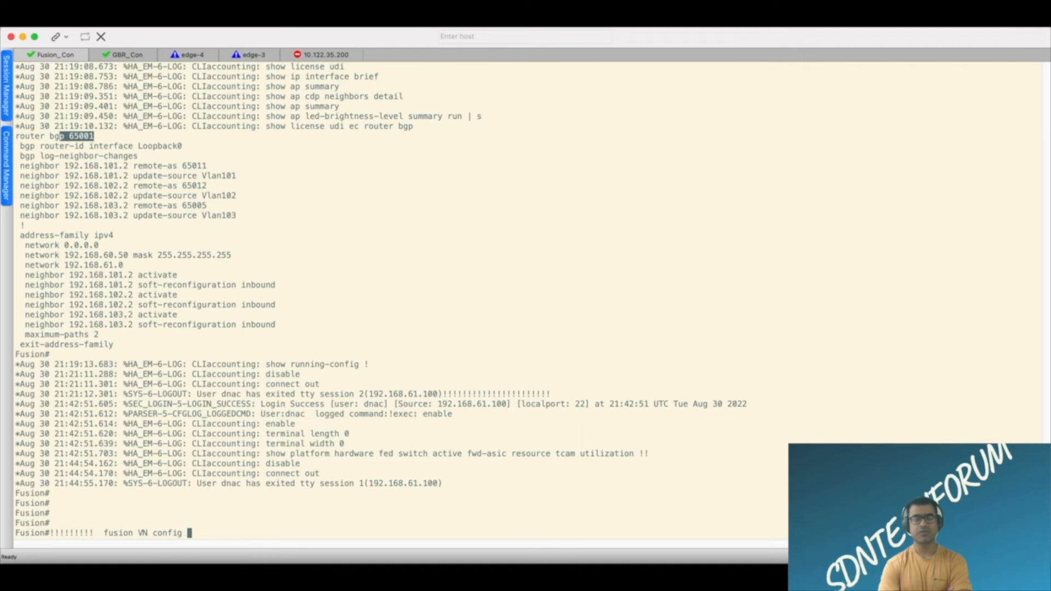
{"action": "type", "text": "!!!!!!!!!!!"}
{"action": "key", "text": "Return"}
{"action": "key", "text": "Return"}
{"action": "key", "text": "Return"}
{"action": "key", "text": "Return"}
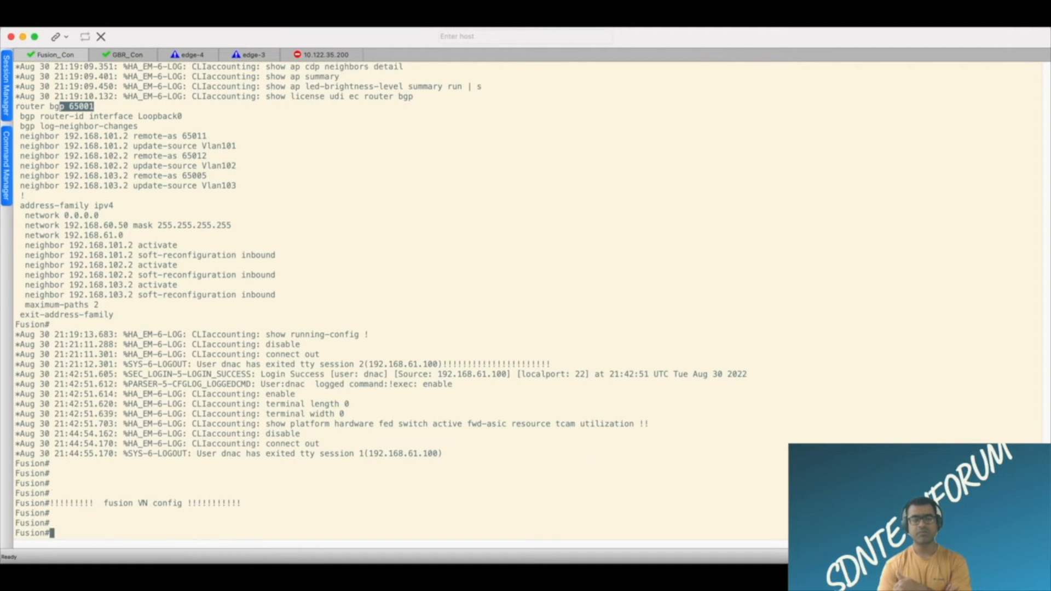
Enter global configuration mode on Fusion with "conf t" and cancel the multi-line paste of the Vlan3001 configuration.
{"action": "type", "text": "conf t"}
{"action": "key", "text": "Return"}
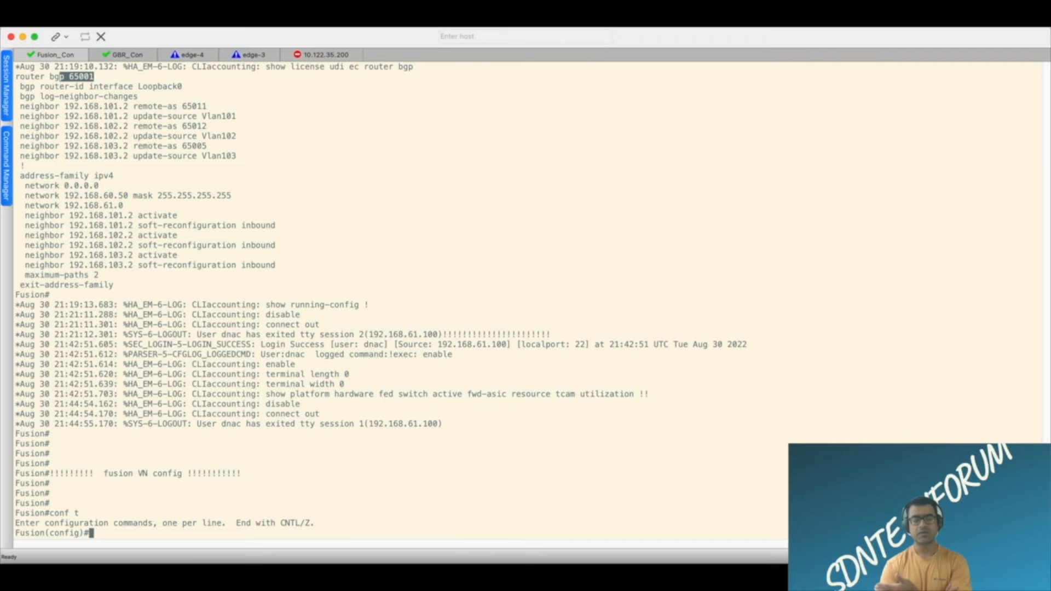
{"action": "key", "text": "super+v"}
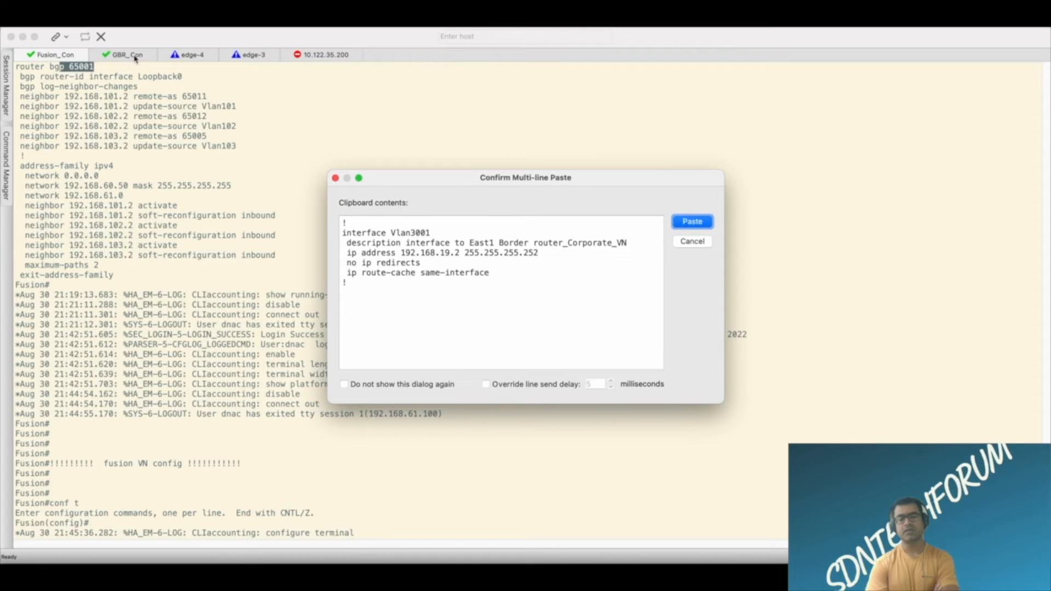
{"action": "left_click", "coordinate": [693, 242]}
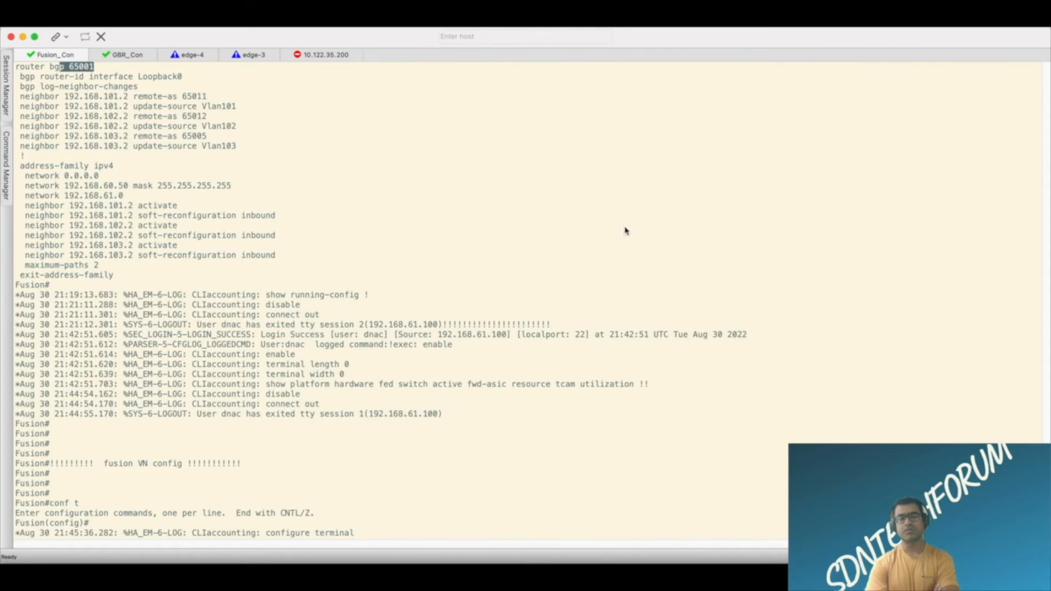
Display the Vlan3001 interface configuration on the GBR console with "sh run int vlan 3001".
{"action": "left_click", "coordinate": [140, 62]}
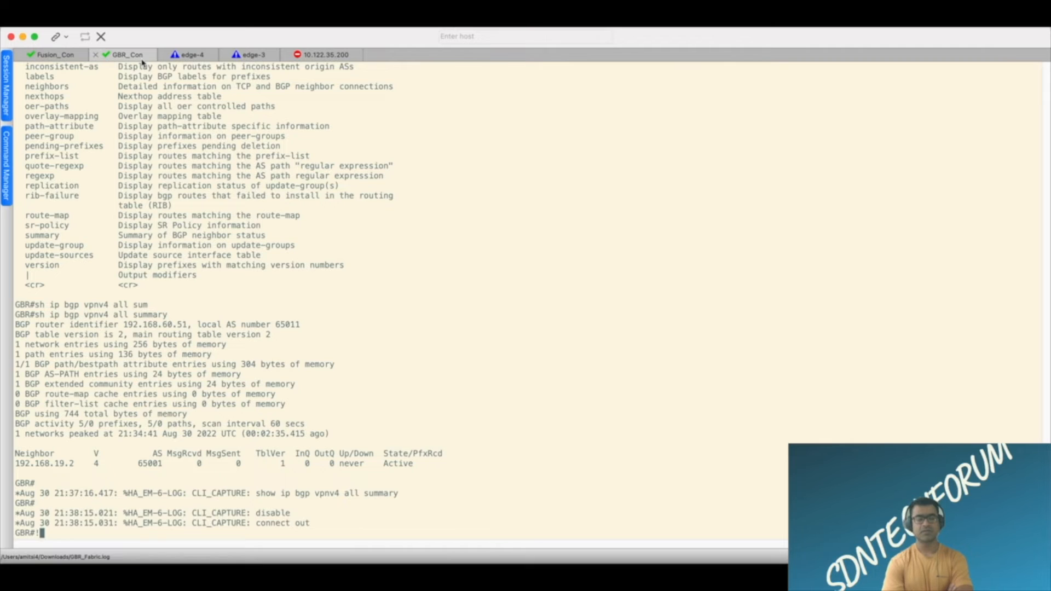
{"action": "key", "text": "Return"}
{"action": "key", "text": "Return"}
{"action": "type", "text": "sh run "}
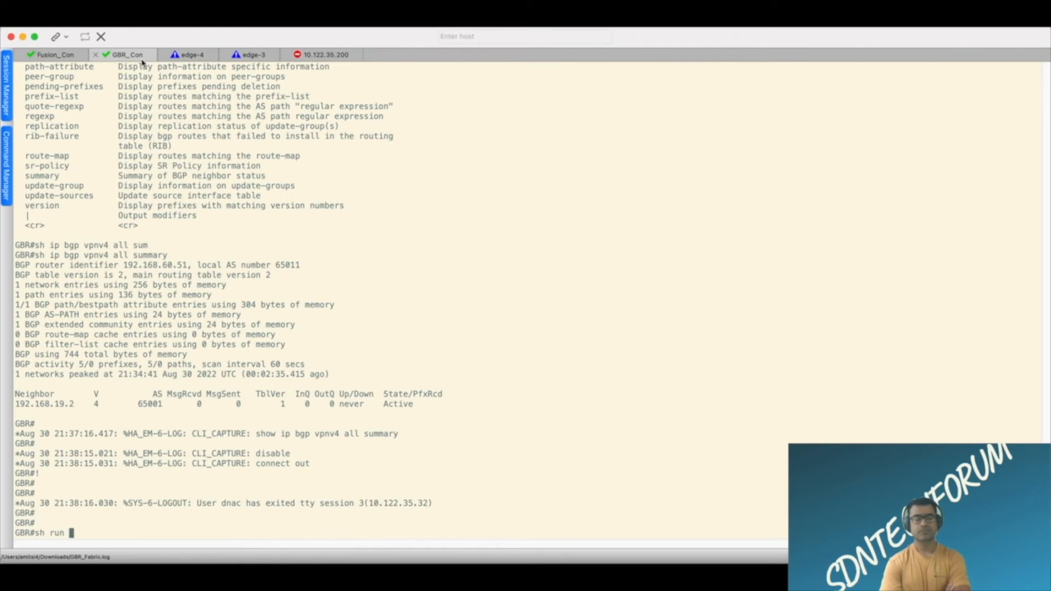
{"action": "type", "text": "int vlan 3001"}
{"action": "key", "text": "Return"}
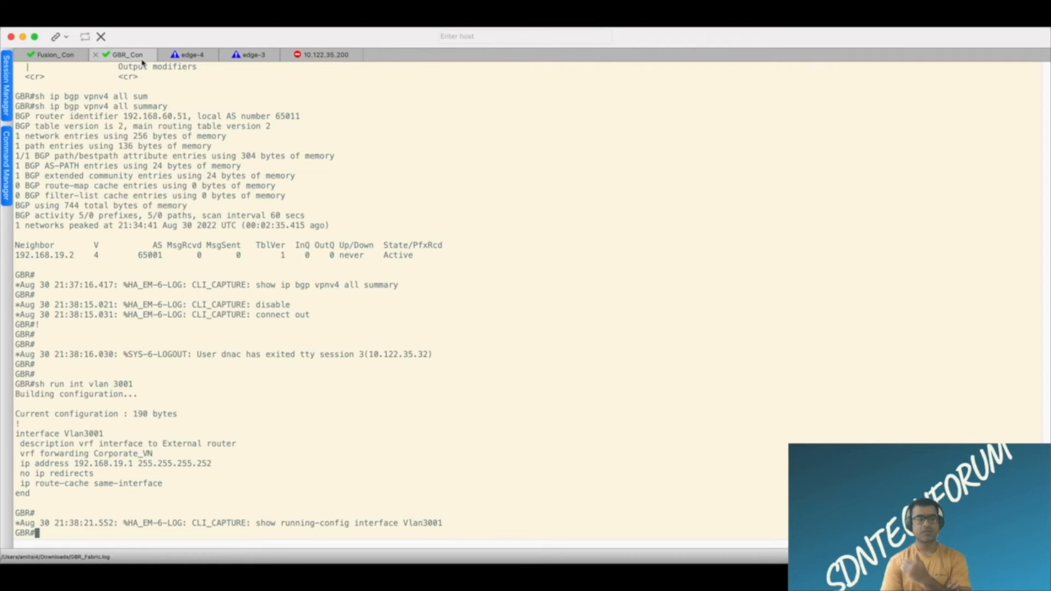
Paste the Vlan3001 configuration on Fusion: description "interface to East1 Border router_Corporate_VN", address 192.168.19.2 255.255.255.252, no ip redirects, ip route-cache same-interface.
{"action": "left_click", "coordinate": [60, 55]}
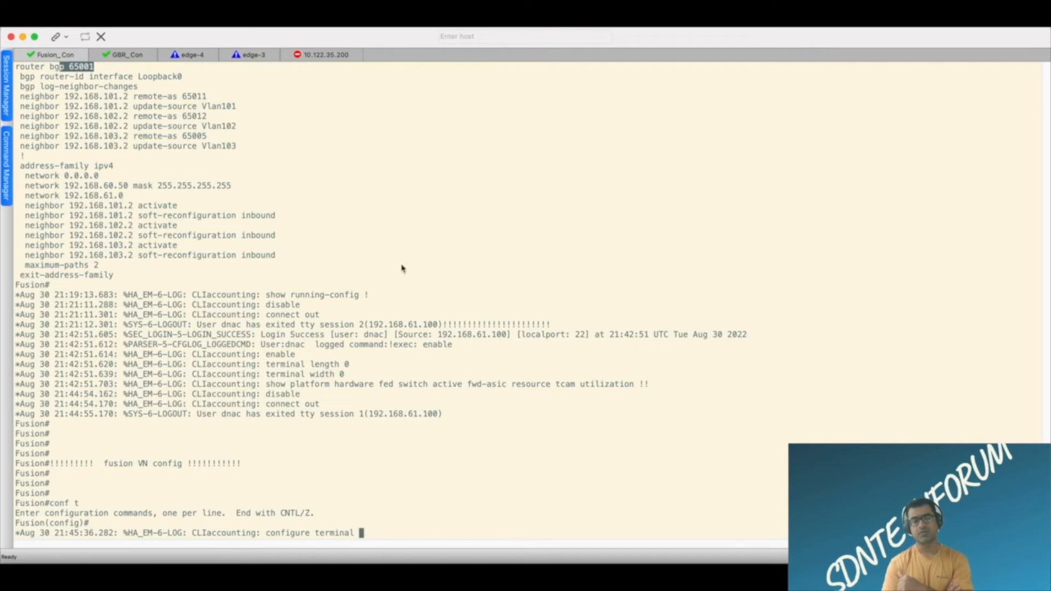
{"action": "left_click", "coordinate": [136, 57]}
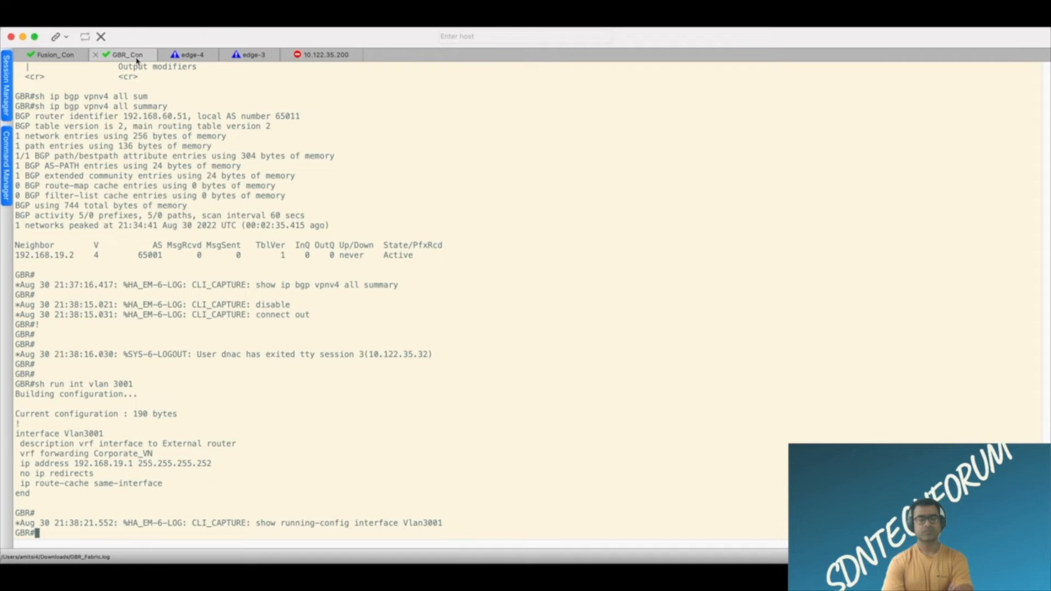
{"action": "left_click", "coordinate": [70, 62]}
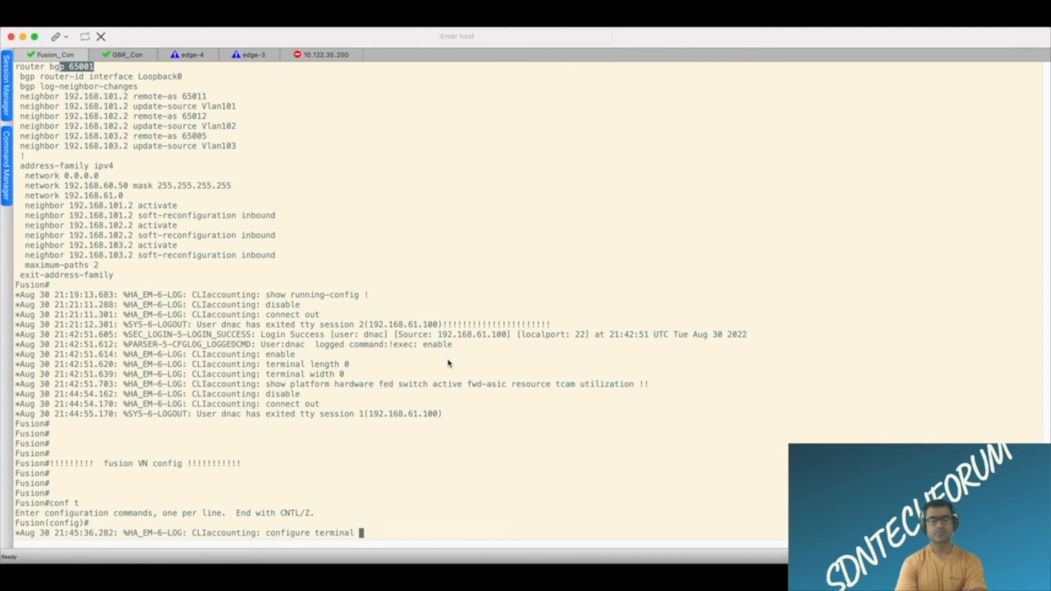
{"action": "key", "text": "Return"}
{"action": "key", "text": "Return"}
{"action": "key", "text": "Return"}
{"action": "key", "text": "Return"}
{"action": "key", "text": "super+v"}
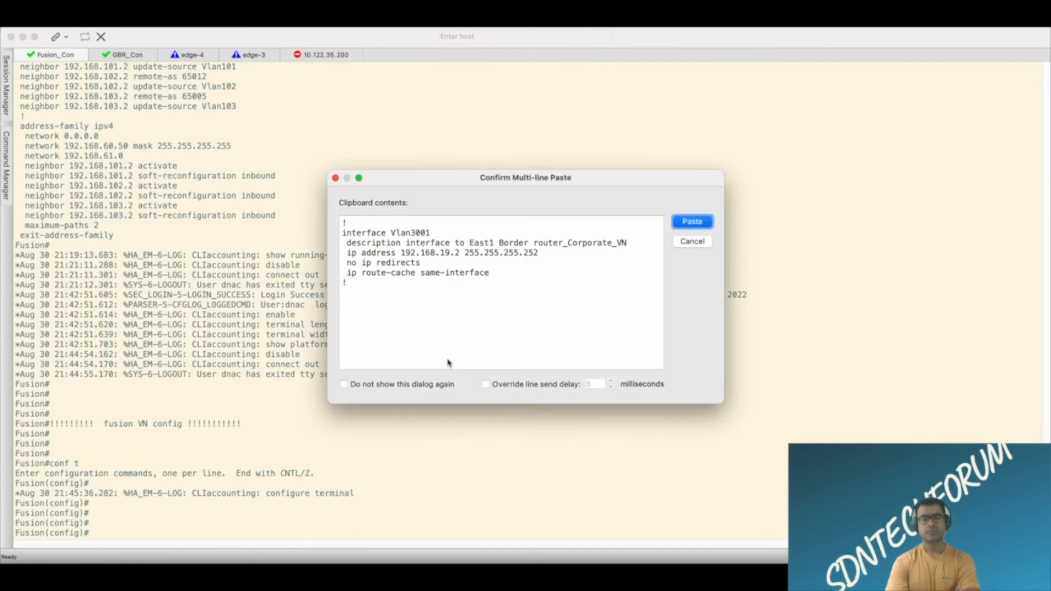
{"action": "left_click", "coordinate": [692, 221]}
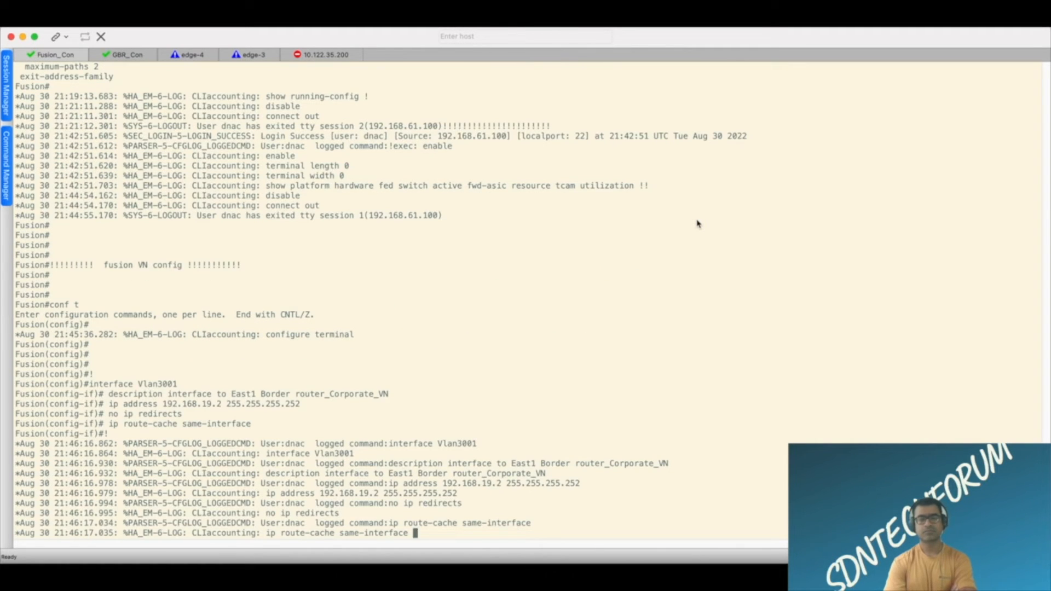
{"action": "key", "text": "Return"}
{"action": "key", "text": "Return"}
{"action": "key", "text": "Return"}
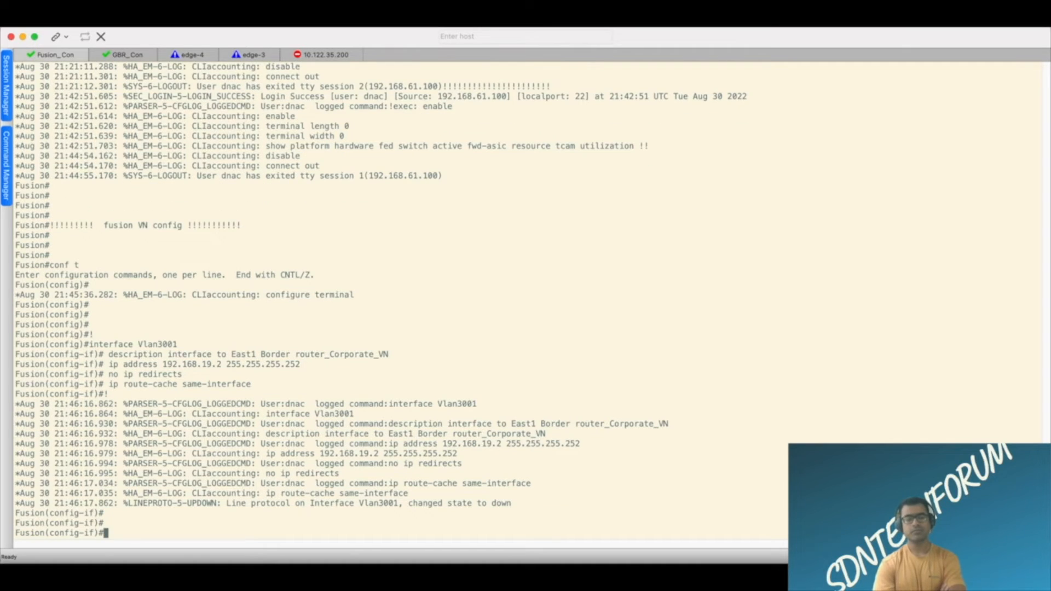
Exit the Vlan3001 interface configuration on Fusion, returning to global configuration mode.
{"action": "key", "text": "super+Tab"}
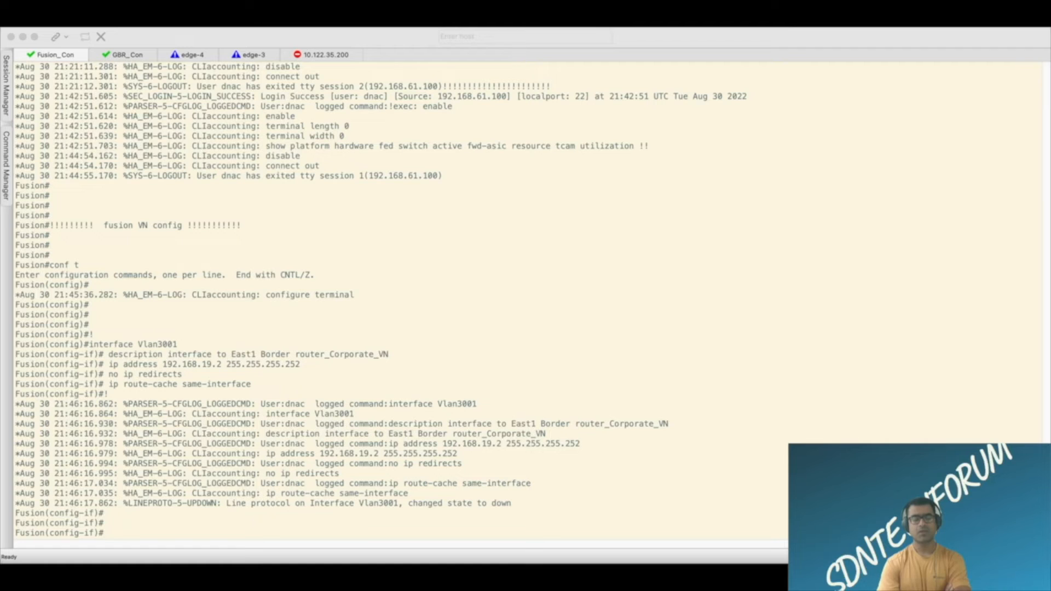
{"action": "left_click", "coordinate": [528, 518]}
{"action": "key", "text": "Return"}
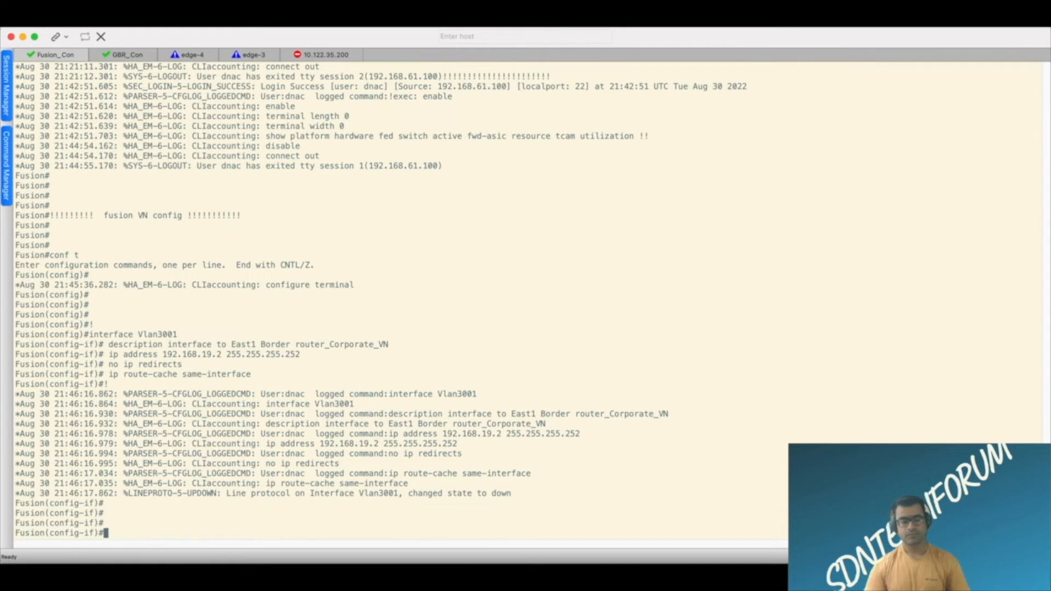
{"action": "type", "text": "exit"}
{"action": "key", "text": "Return"}
{"action": "key", "text": "Return"}
{"action": "key", "text": "Return"}
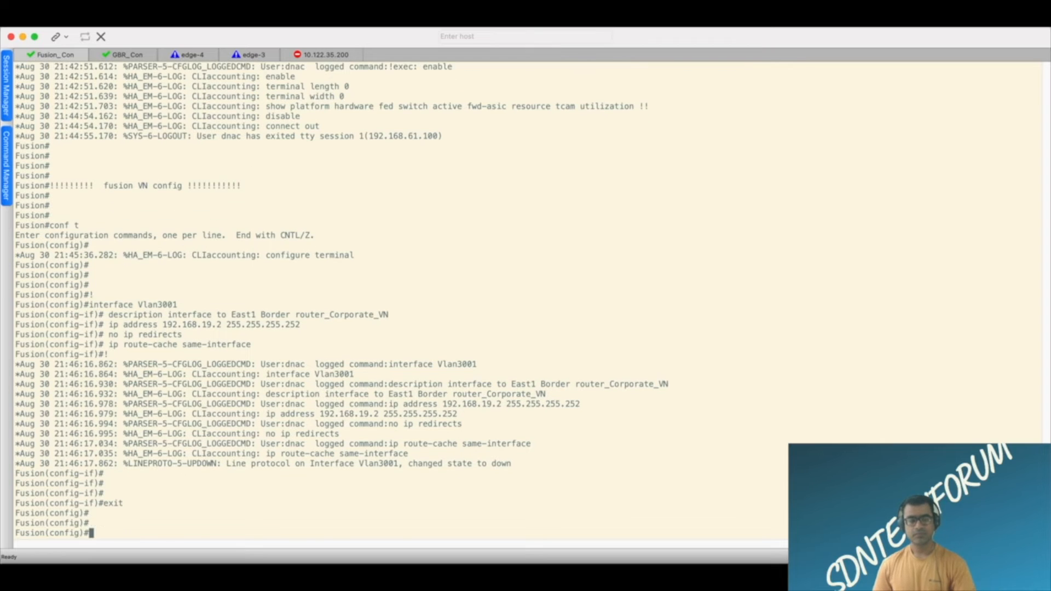
Paste the BGP configuration on Fusion: router bgp 65001, router-id Loopback0, log-neighbor-changes, and neighbor 192.168.19.1 with remote-as 65011 and update-source Vlan3001.
{"action": "key", "text": "super+v"}
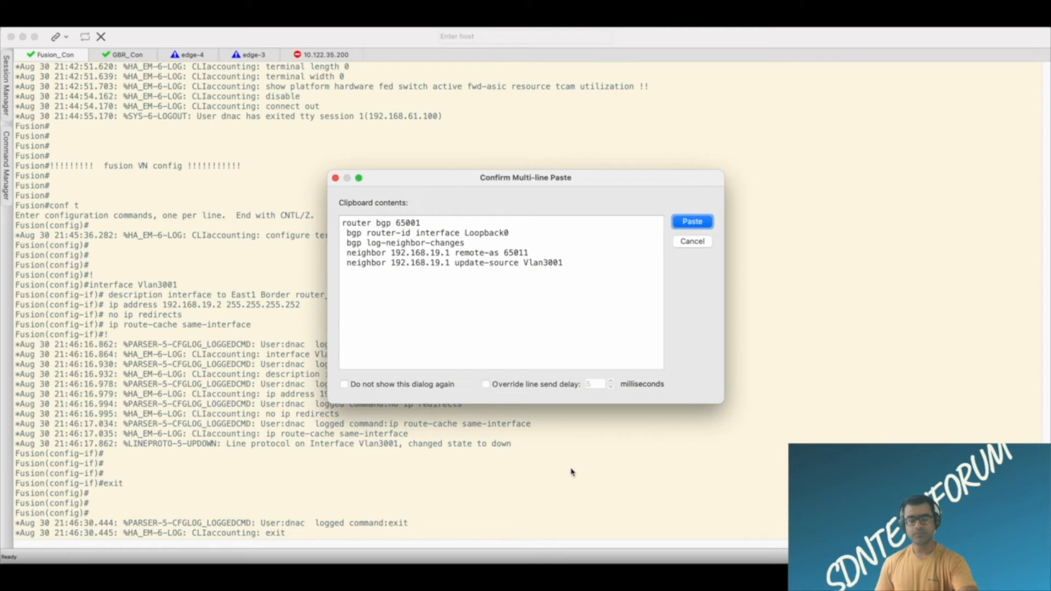
{"action": "left_click", "coordinate": [692, 222]}
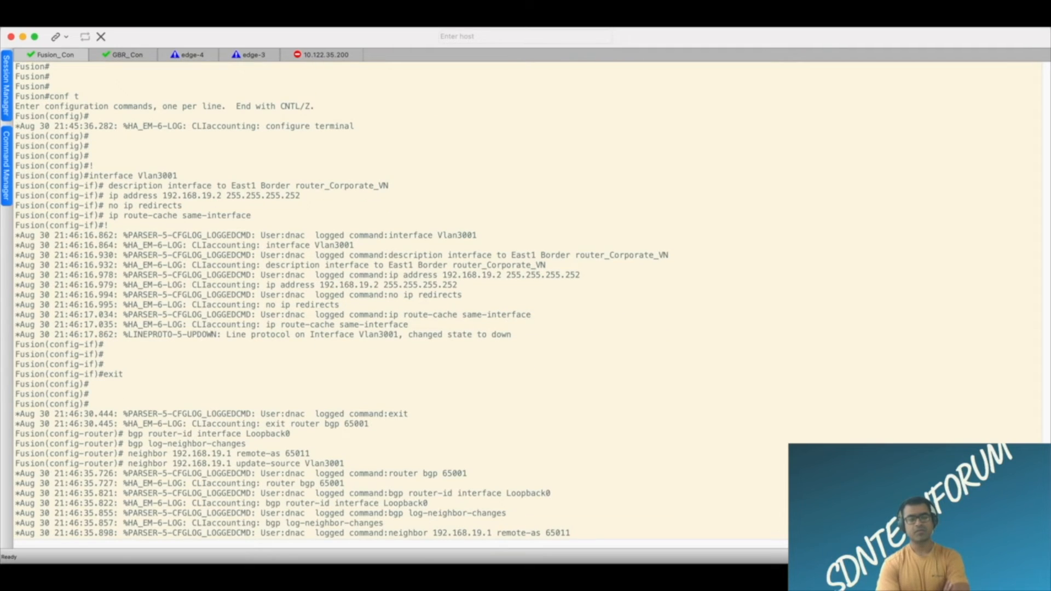
{"action": "key", "text": "super+Tab"}
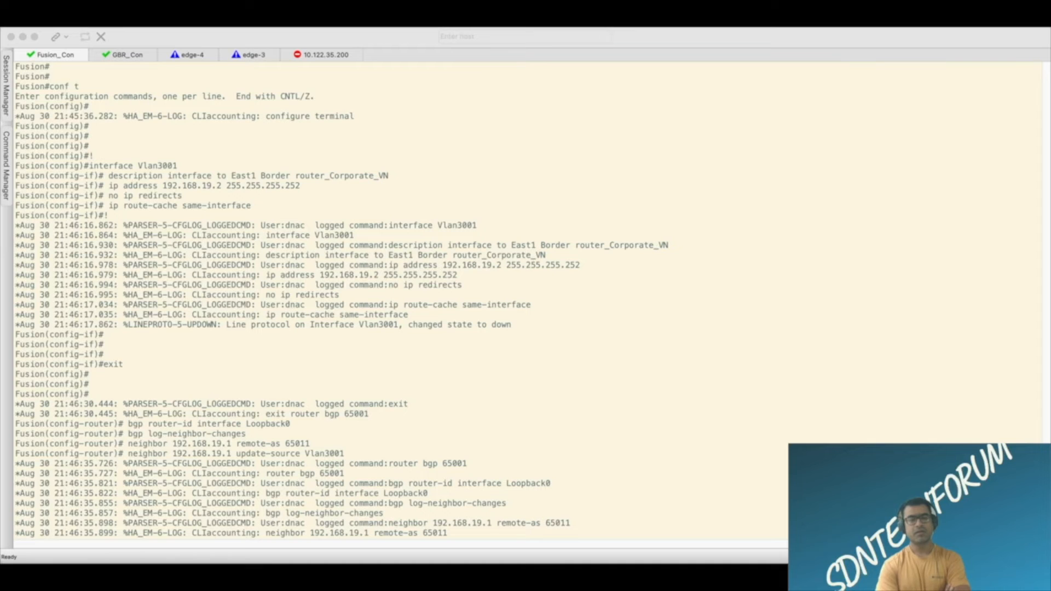
{"action": "left_click", "coordinate": [570, 480]}
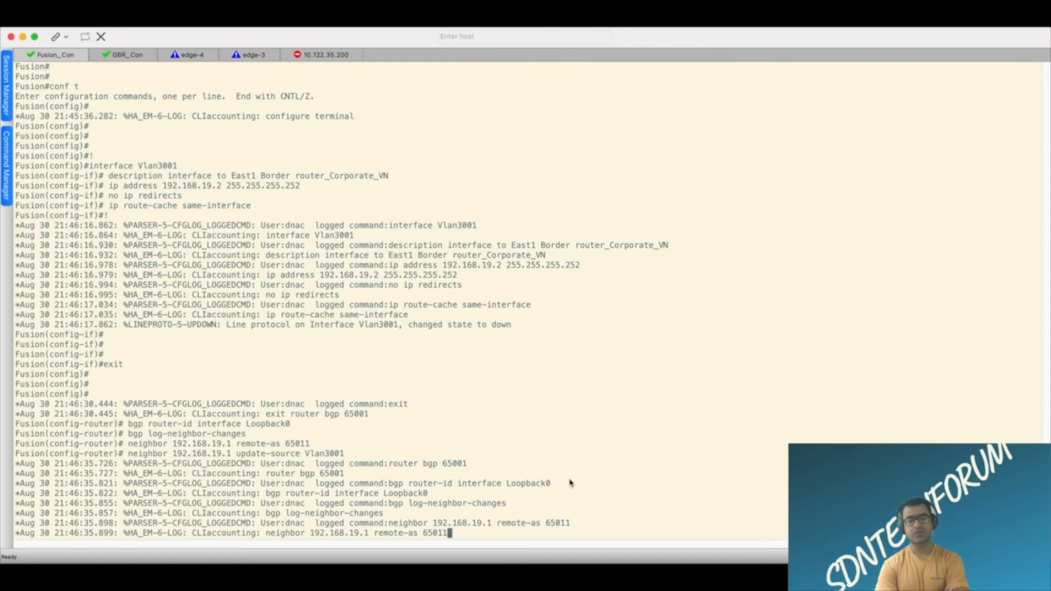
{"action": "key", "text": "Return"}
{"action": "key", "text": "Return"}
{"action": "key", "text": "Return"}
{"action": "key", "text": "Return"}
Paste the address-family ipv4 configuration under Fusion's BGP process to activate neighbor 192.168.19.1.
{"action": "key", "text": "super+v"}
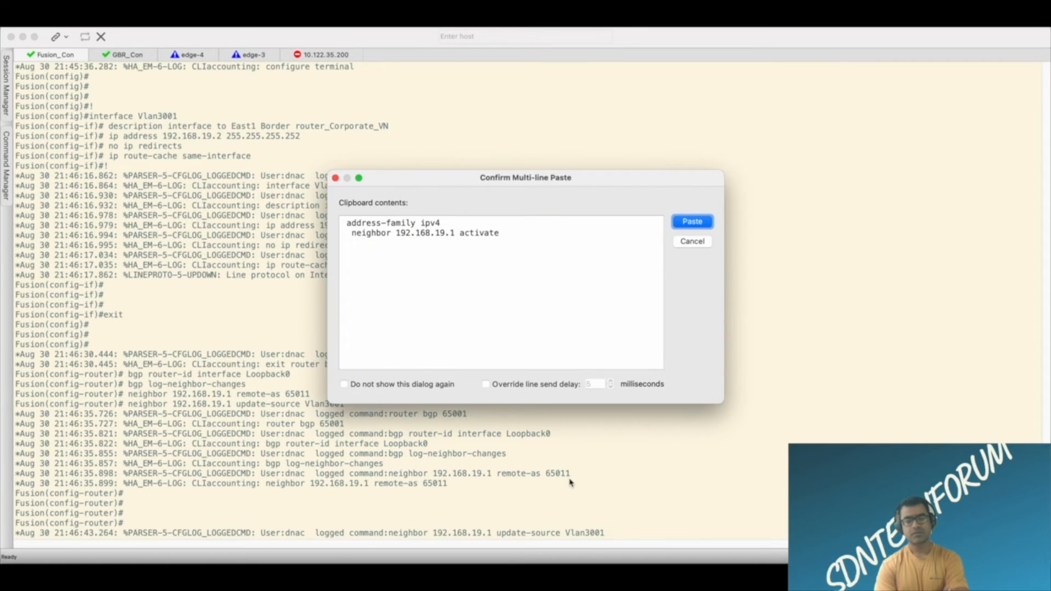
{"action": "left_click", "coordinate": [692, 221]}
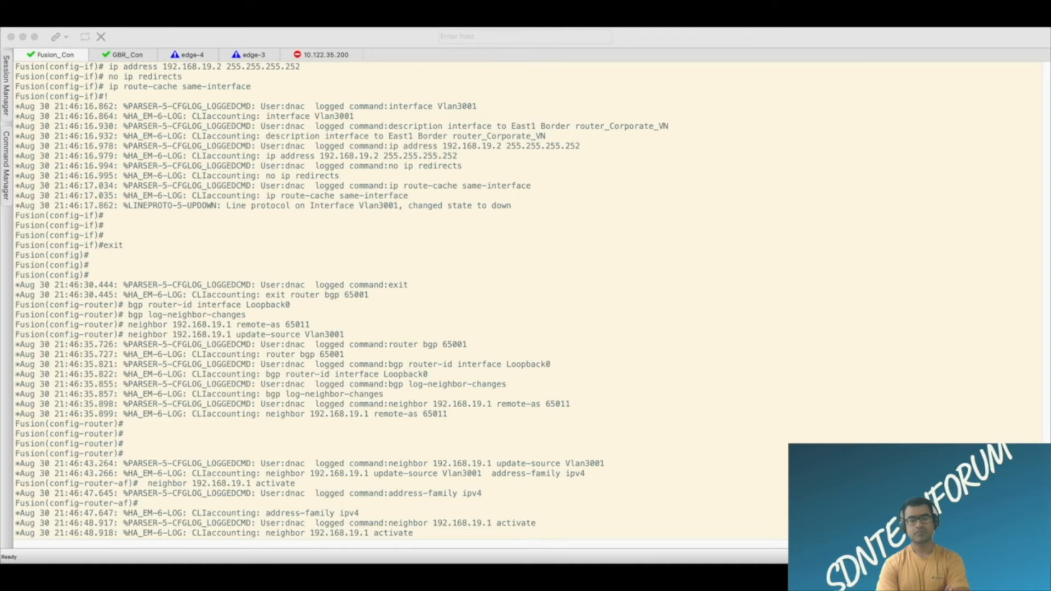
{"action": "left_click", "coordinate": [654, 412]}
{"action": "key", "text": "Return"}
{"action": "key", "text": "Return"}
{"action": "key", "text": "Return"}
{"action": "key", "text": "Return"}
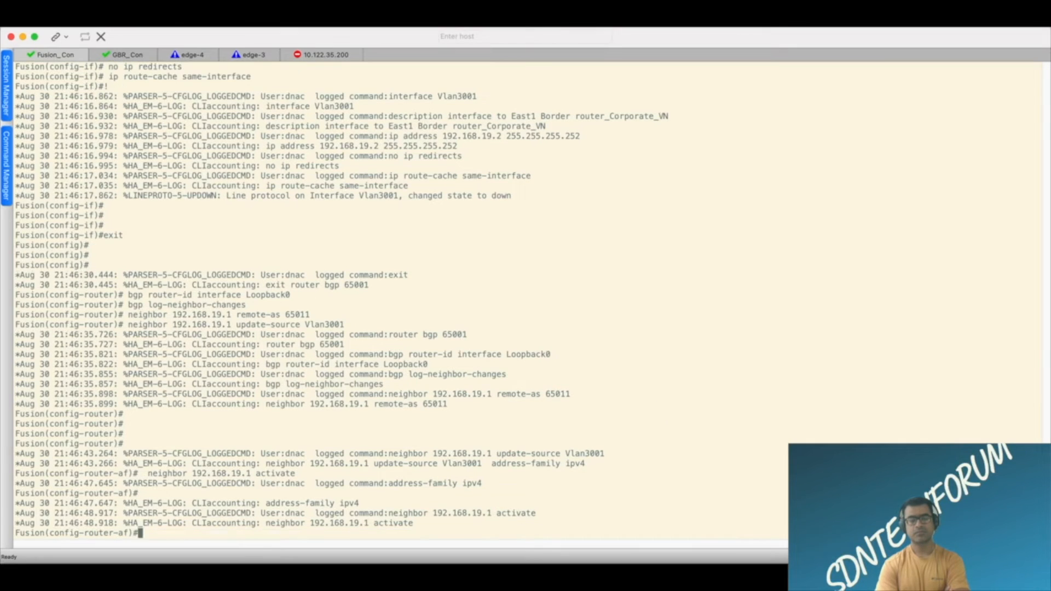
Enable inbound soft reconfiguration for neighbor 192.168.19.1 with "neighbor 192.168.19.1 soft-reconfiguration inbound".
{"action": "type", "text": "neighbor 192.168.19.1 soft-reconfiguration inbound"}
{"action": "key", "text": "Return"}
{"action": "key", "text": "Return"}
{"action": "key", "text": "Return"}
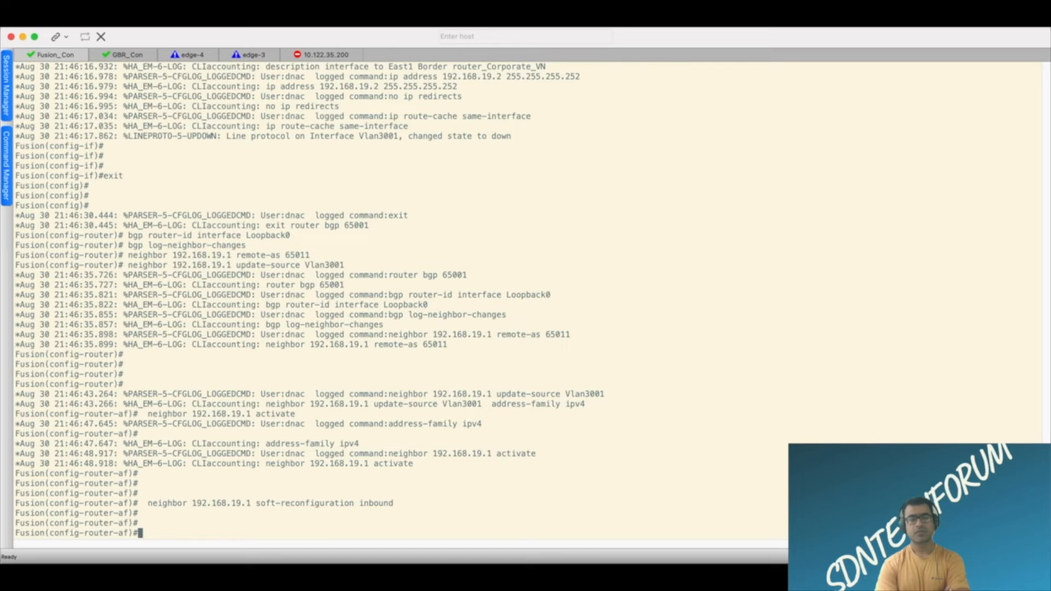
Exit the IPv4 address family and the BGP router configuration on Fusion, returning to global configuration mode.
{"action": "type", "text": "exi"}
{"action": "type", "text": "t"}
{"action": "key", "text": "Return"}
{"action": "type", "text": "exit"}
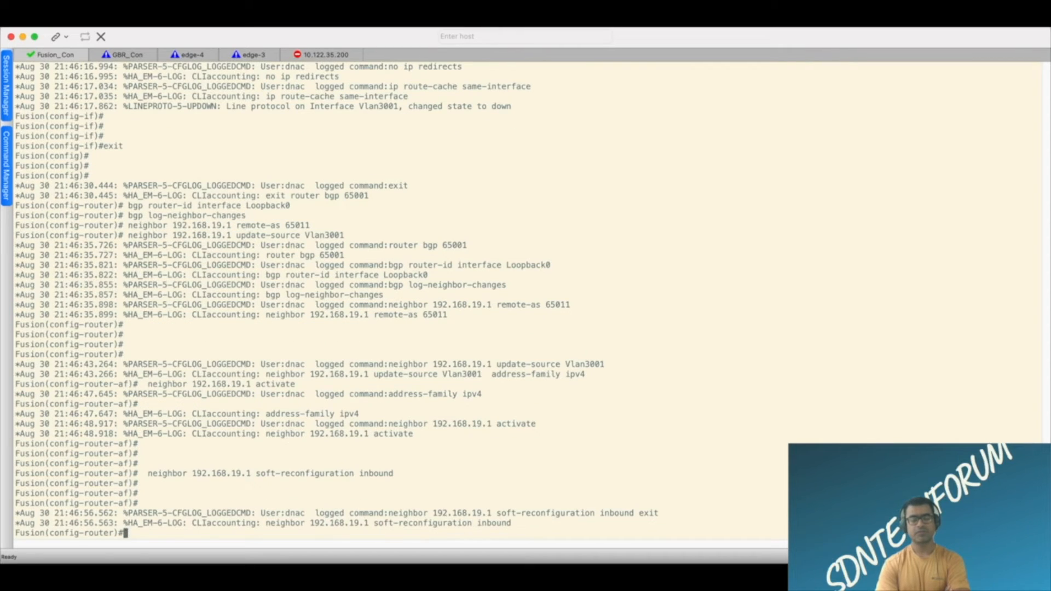
{"action": "key", "text": "Return"}
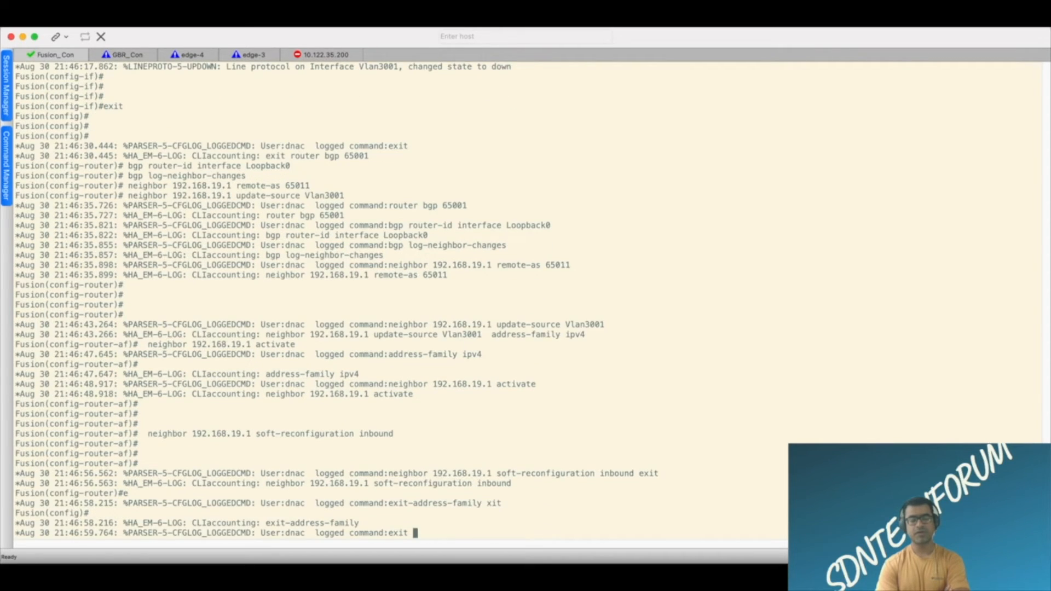
Display Fusion's command history with "do sh his" and review the entered BGP commands from "router bgp 65001" through "exit".
{"action": "type", "text": "do sh his"}
{"action": "key", "text": "Return"}
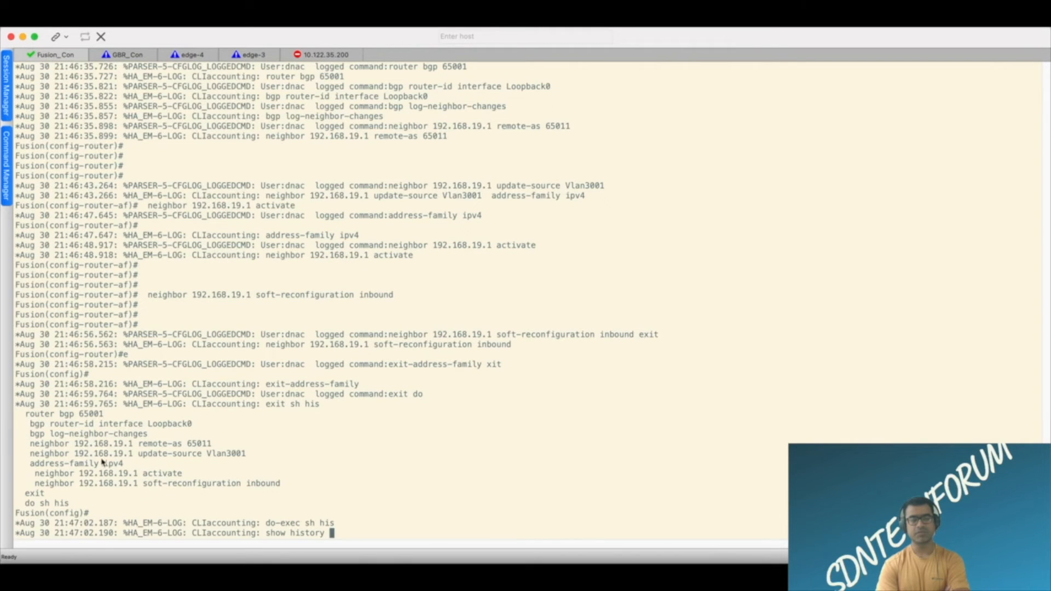
{"action": "left_click_drag", "start_coordinate": [26, 413], "coordinate": [369, 493]}
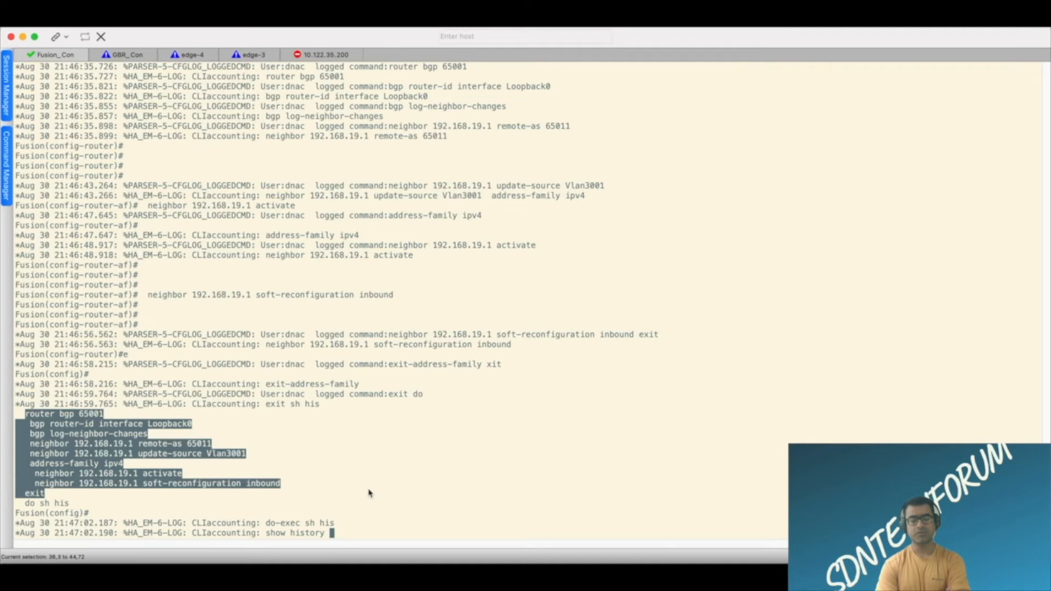
{"action": "left_click", "coordinate": [402, 493]}
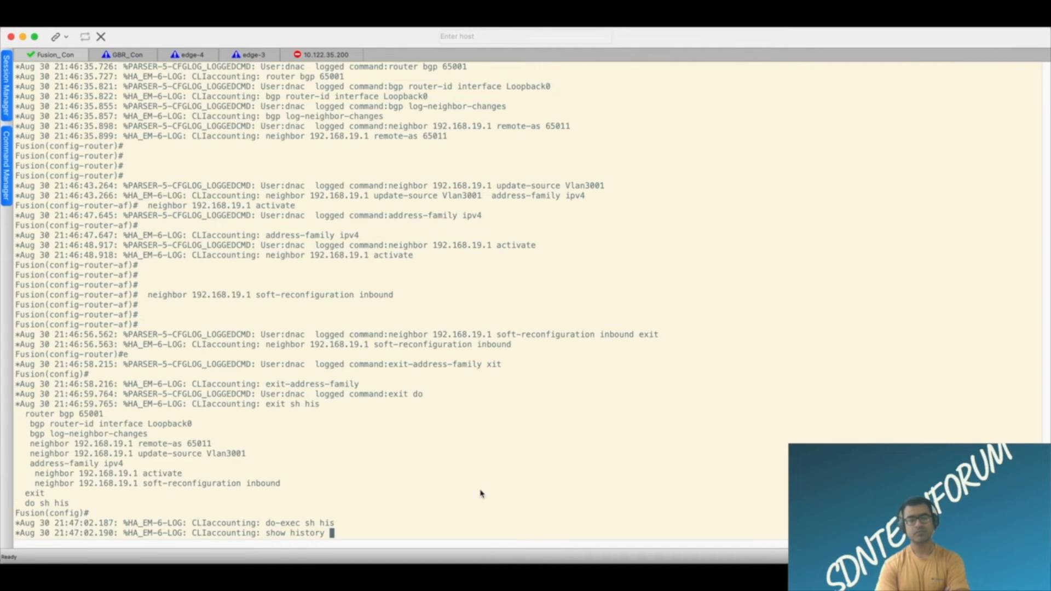
Display the VPNv4 BGP neighbor summary on the GBR console with "sh ip bgp vpnv4 all summary".
{"action": "left_click", "coordinate": [137, 57]}
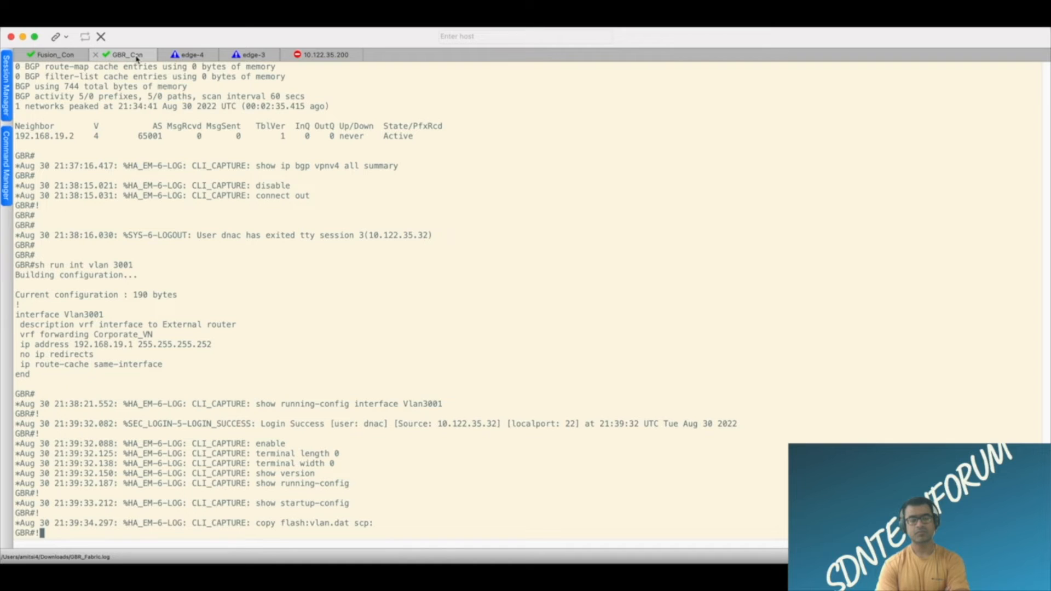
{"action": "key", "text": "Return"}
{"action": "key", "text": "Return"}
{"action": "key", "text": "Return"}
{"action": "key", "text": "Return"}
{"action": "key", "text": "Up"}
{"action": "key", "text": "Up"}
{"action": "key", "text": "Up"}
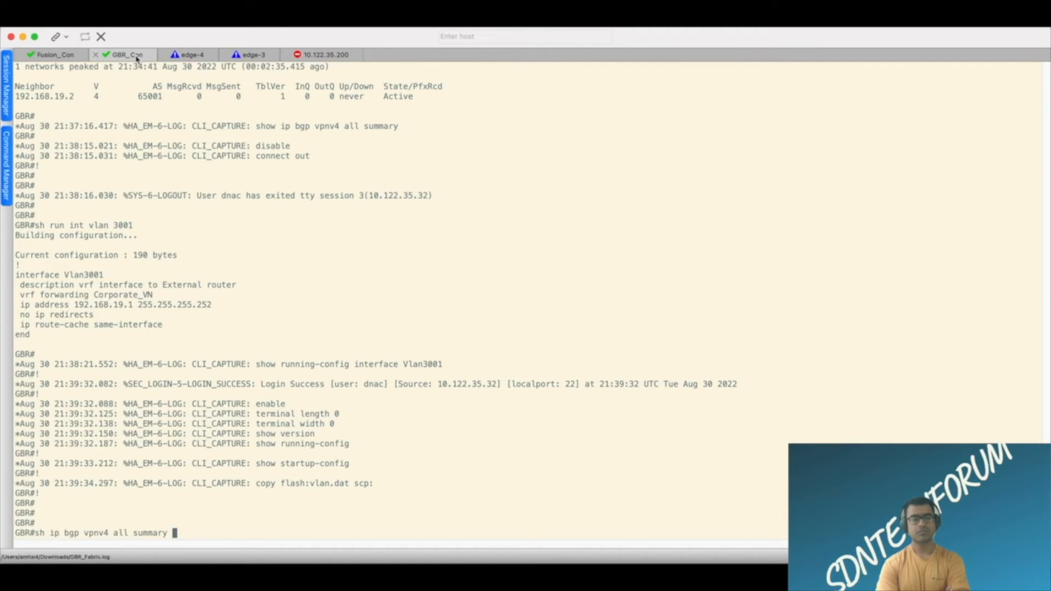
{"action": "key", "text": "Return"}
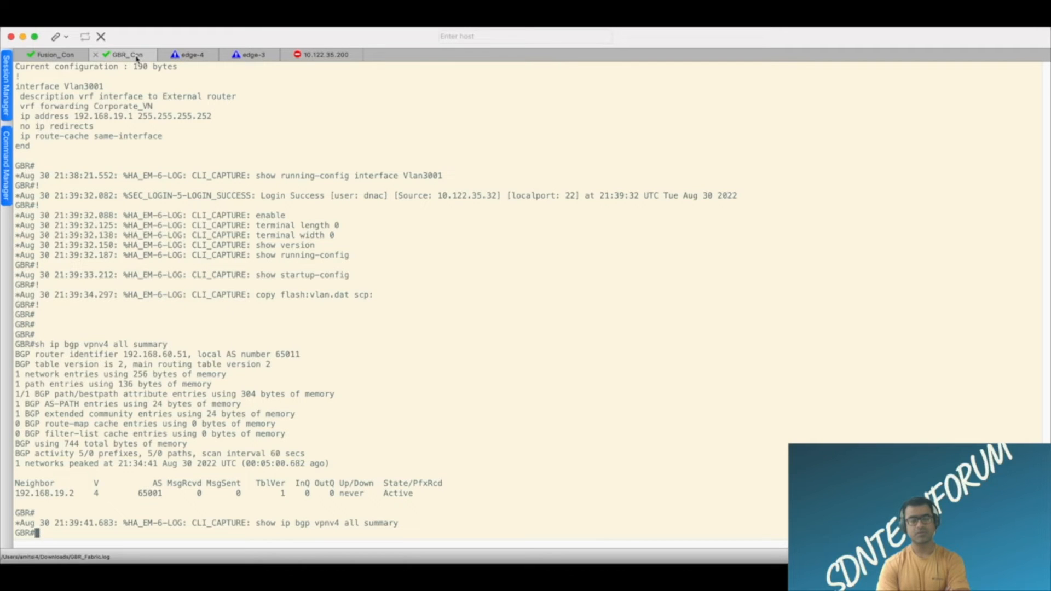
Ping GBR's own Vlan3001 address with "ping vrf Corporate_VN 192.168.19.1".
{"action": "type", "text": "ping vrf"}
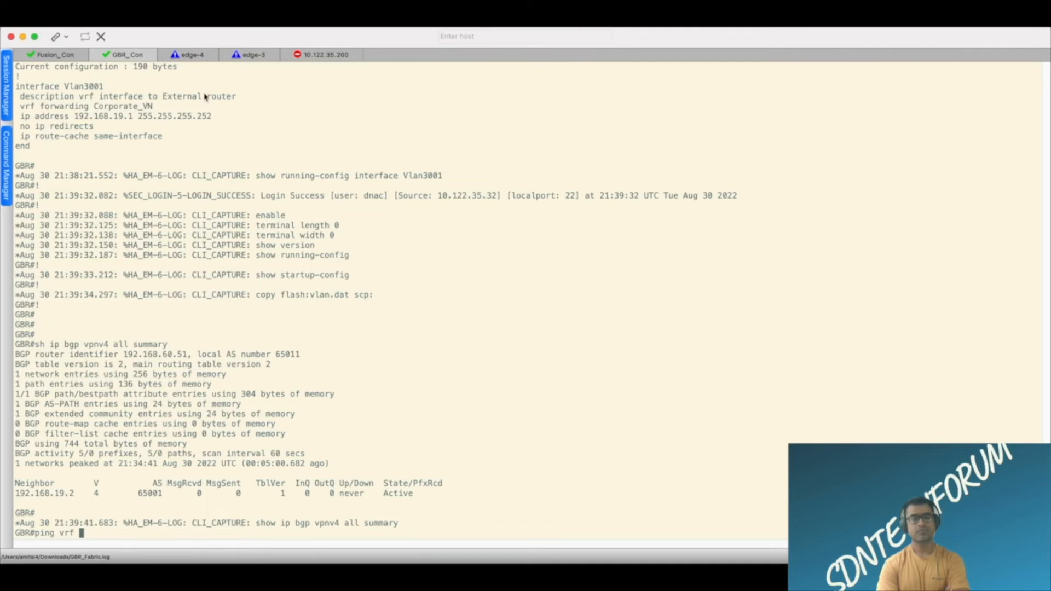
{"action": "left_click_drag", "start_coordinate": [154, 107], "coordinate": [98, 109]}
{"action": "key", "text": "super+c"}
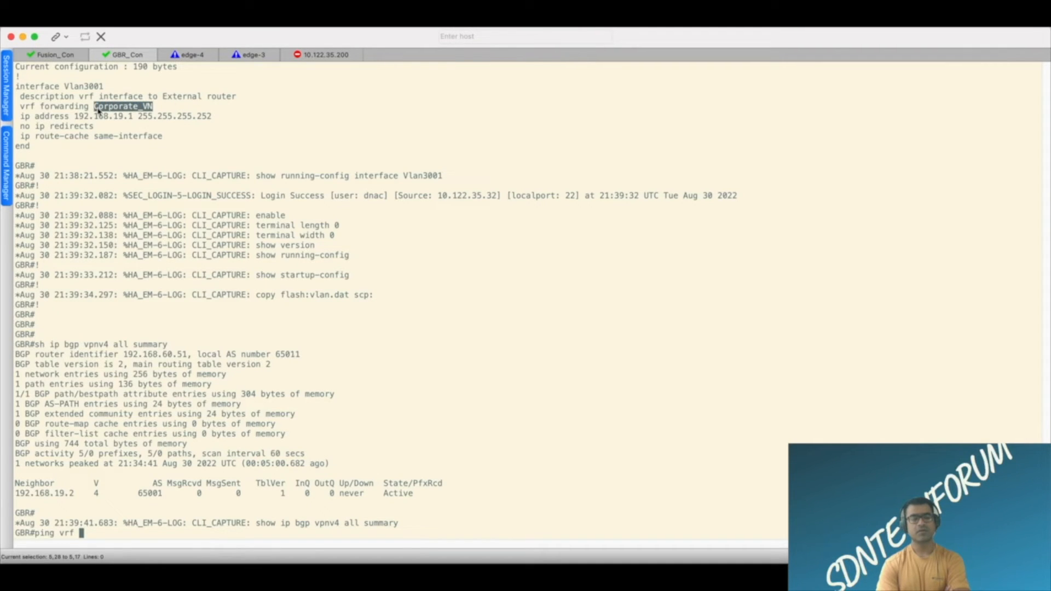
{"action": "left_click", "coordinate": [355, 131]}
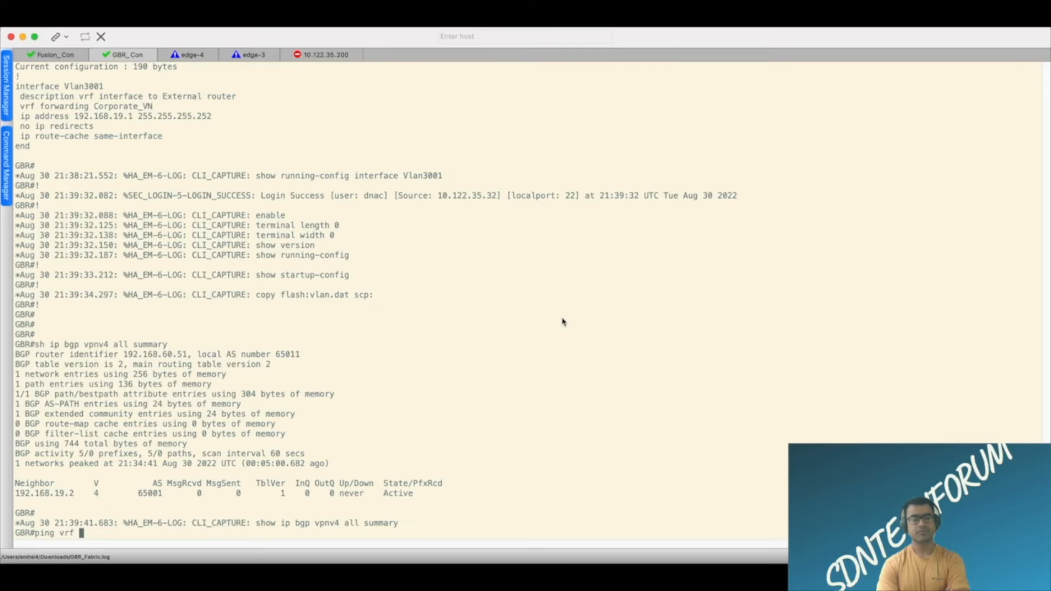
{"action": "key", "text": "super+v"}
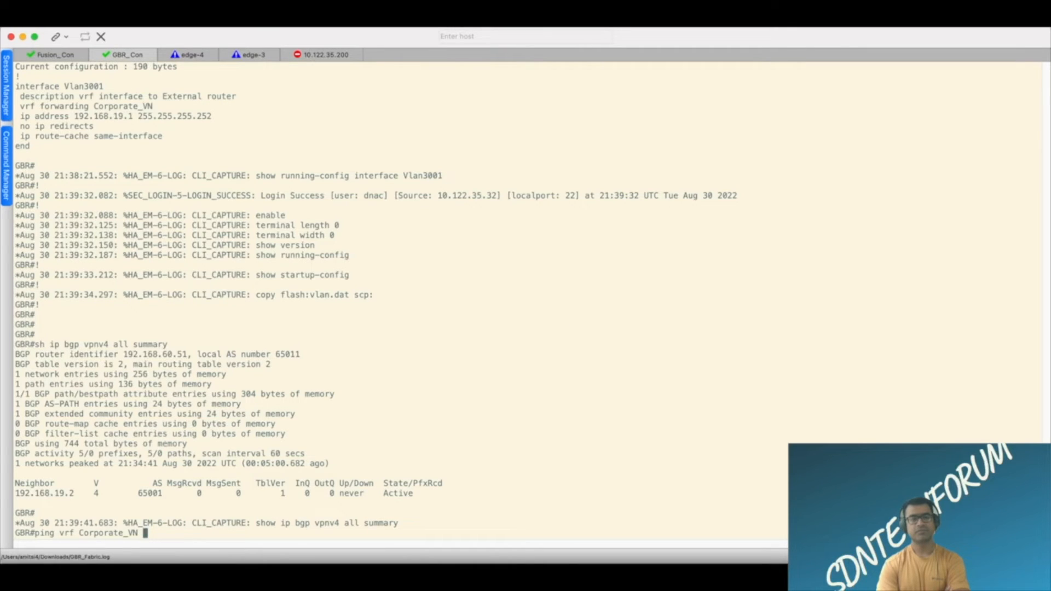
{"action": "type", "text": "192.168.19.1"}
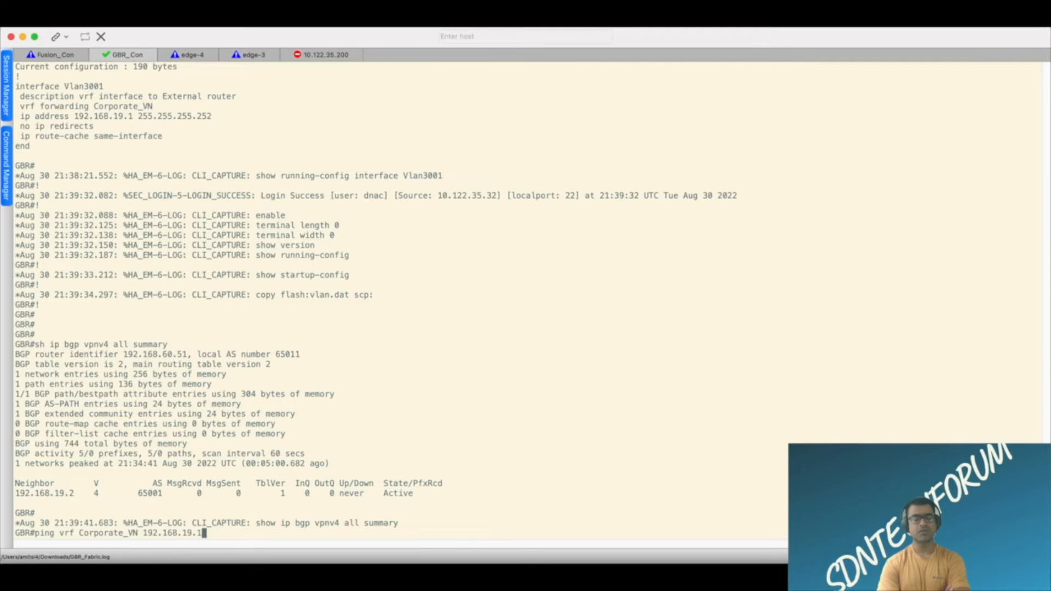
{"action": "key", "text": "Return"}
Ping Fusion's Vlan3001 address from GBR with "ping vrf Corporate_VN 192.168.19.2".
{"action": "key", "text": "Up"}
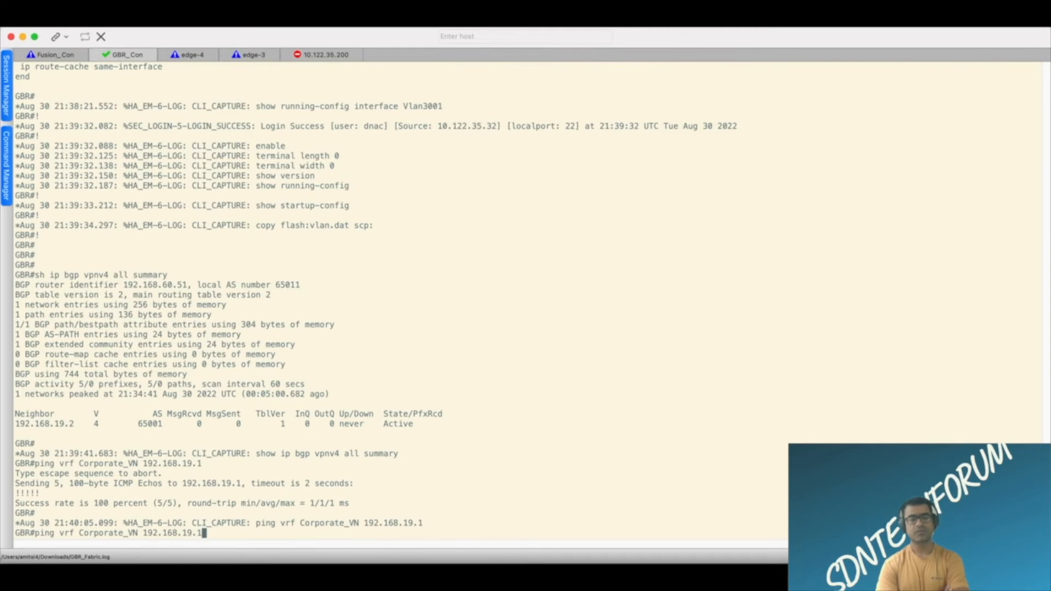
{"action": "key", "text": "BackSpace"}
{"action": "type", "text": "2"}
{"action": "key", "text": "Return"}
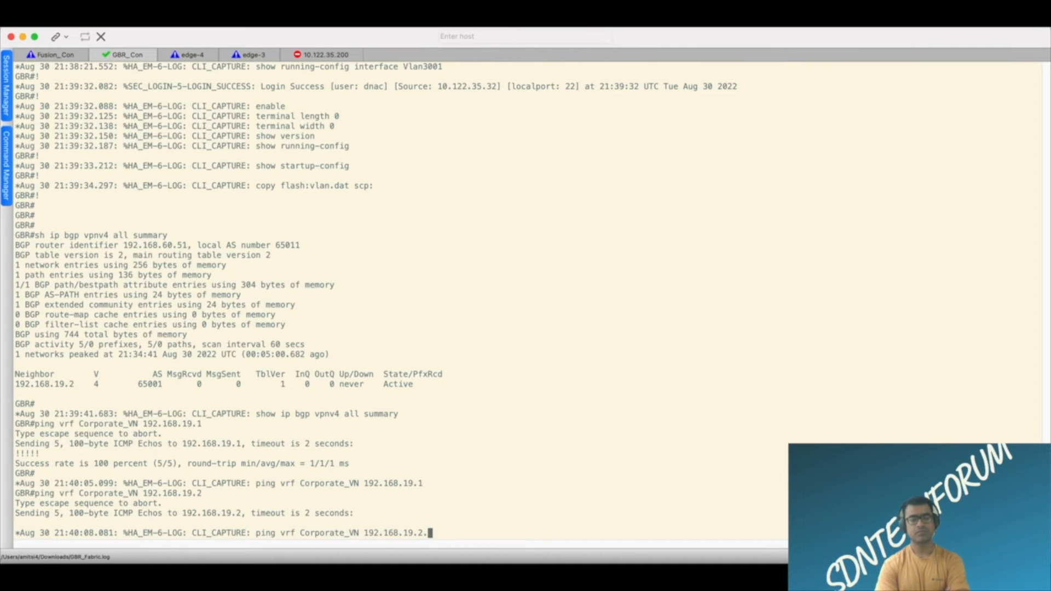
Return to the Fusion console and leave configuration mode with "end".
{"action": "left_click", "coordinate": [70, 62]}
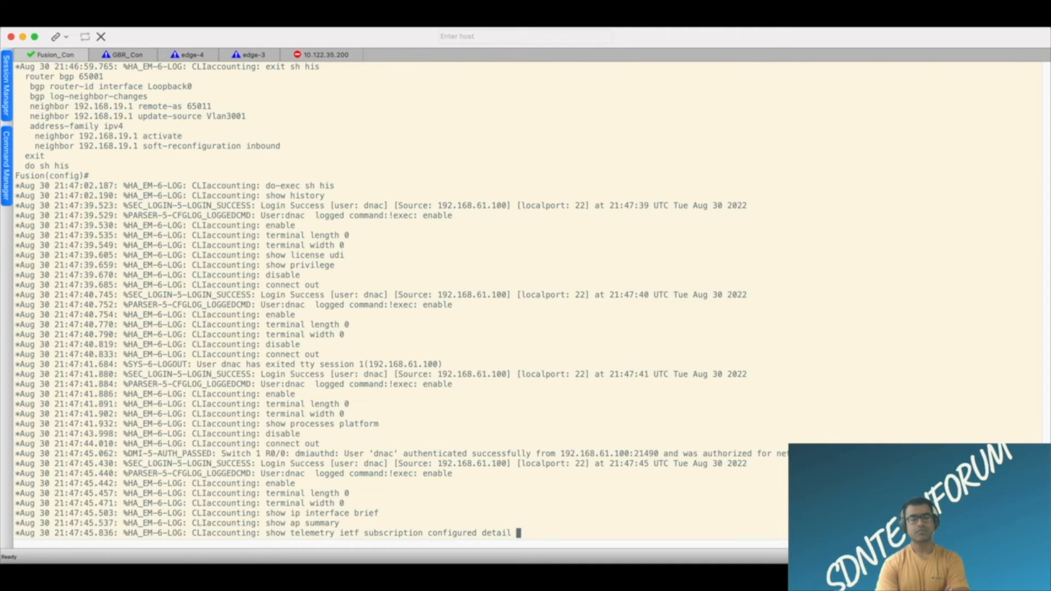
{"action": "key", "text": "Return"}
{"action": "key", "text": "Return"}
{"action": "key", "text": "Return"}
{"action": "key", "text": "Return"}
{"action": "key", "text": "Return"}
{"action": "type", "text": "end"}
{"action": "key", "text": "Return"}
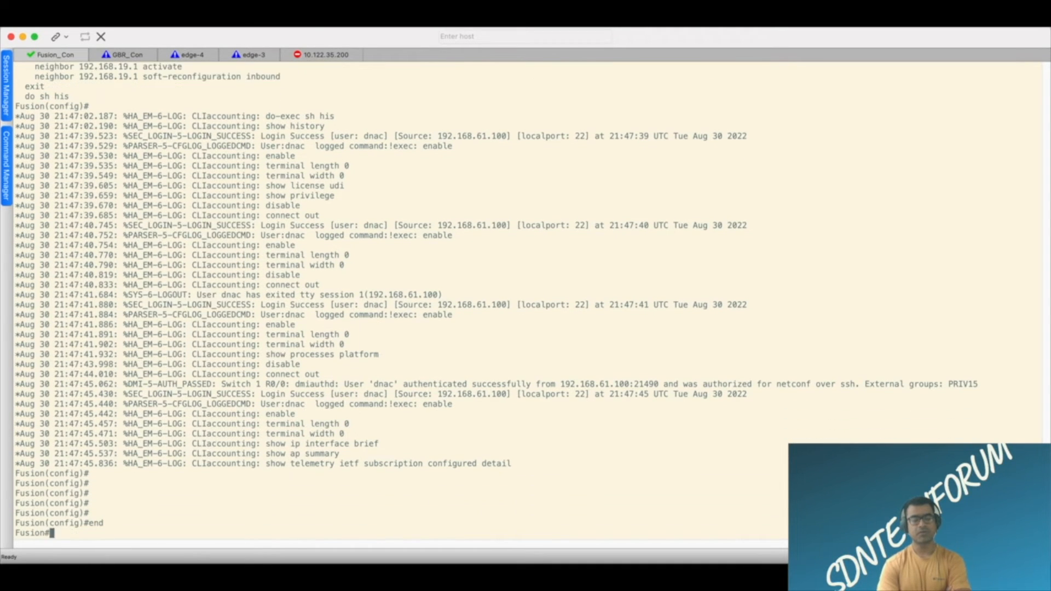
Display the Vlan3001 interface status on Fusion with "sh int vlan 3001" and check its interface and line protocol state.
{"action": "key", "text": "Return"}
{"action": "key", "text": "Return"}
{"action": "key", "text": "Return"}
{"action": "type", "text": "sh"}
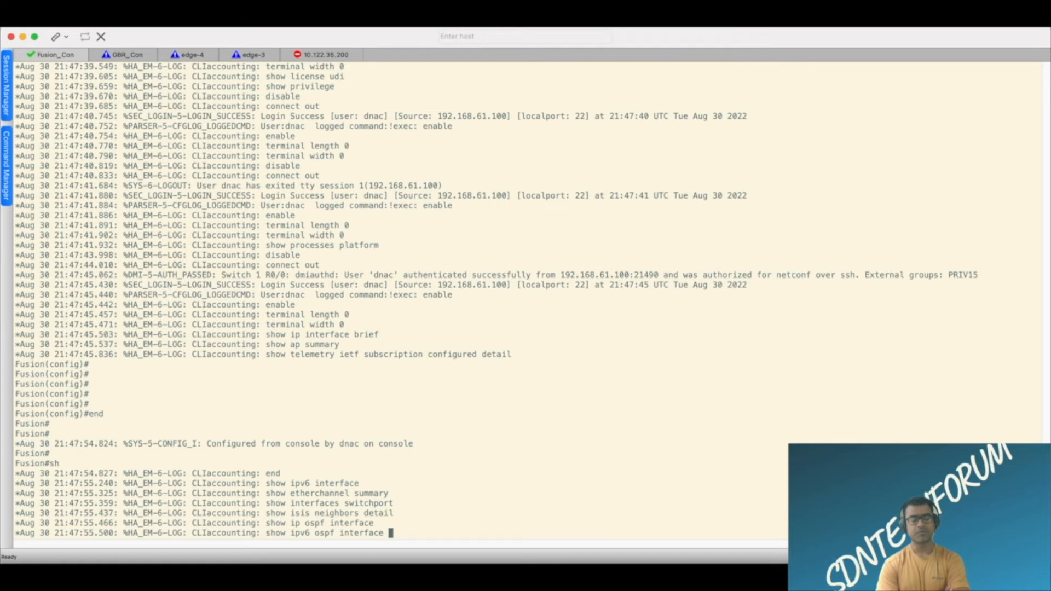
{"action": "type", "text": " i"}
{"action": "key", "text": "Return"}
{"action": "key", "text": "Return"}
{"action": "key", "text": "Return"}
{"action": "key", "text": "Return"}
{"action": "key", "text": "Return"}
{"action": "type", "text": "sh int "}
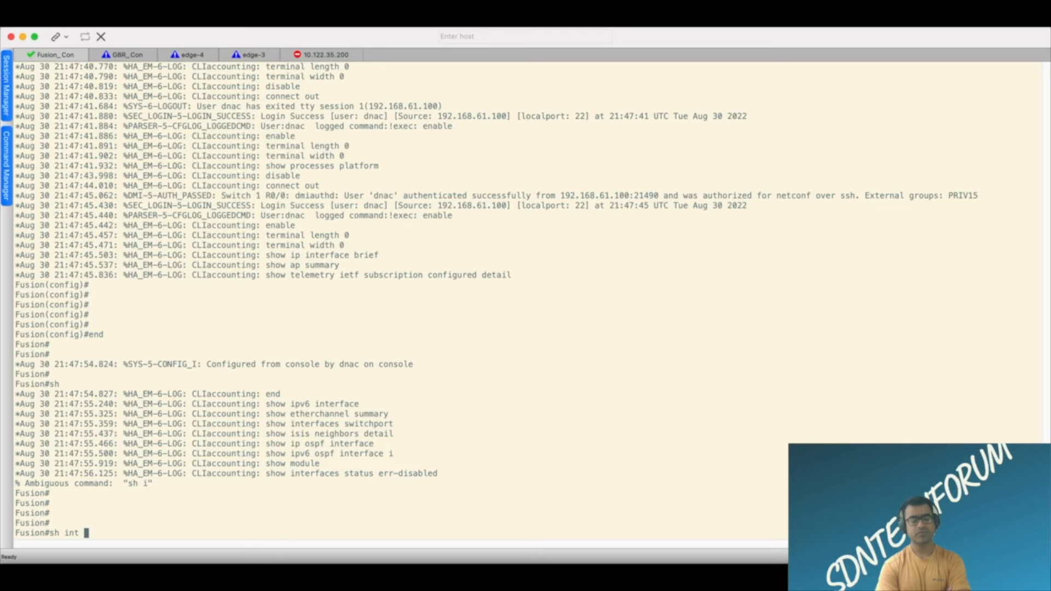
{"action": "type", "text": "vlan 3001"}
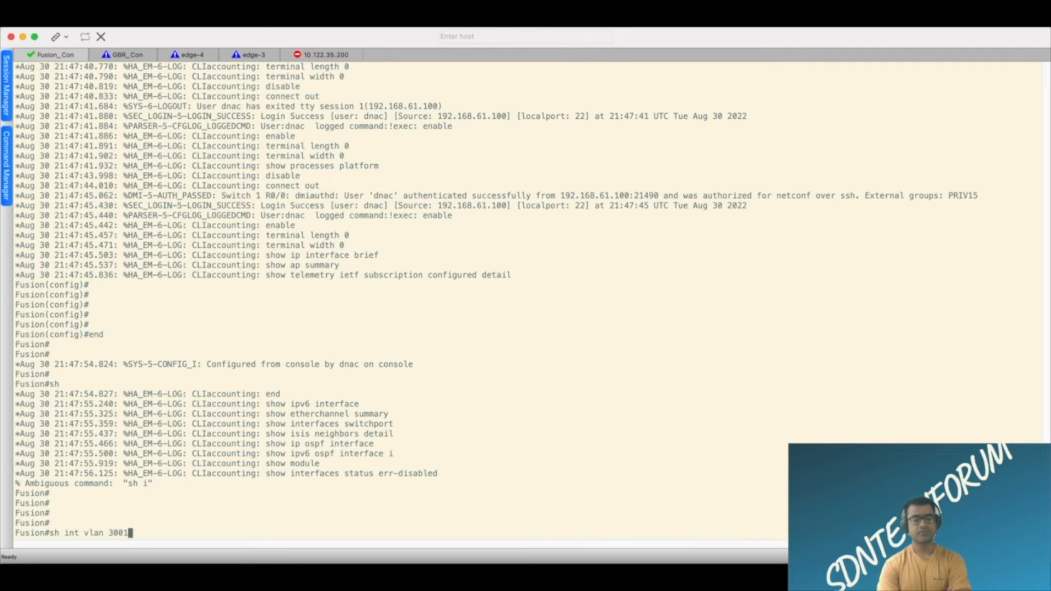
{"action": "key", "text": "Return"}
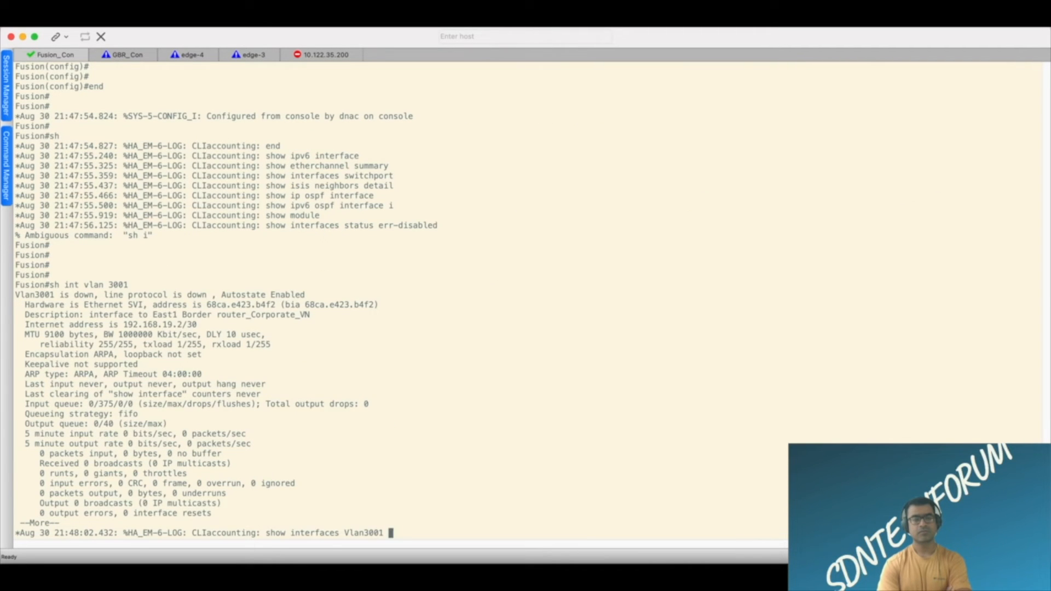
{"action": "left_click_drag", "start_coordinate": [314, 298], "coordinate": [16, 283]}
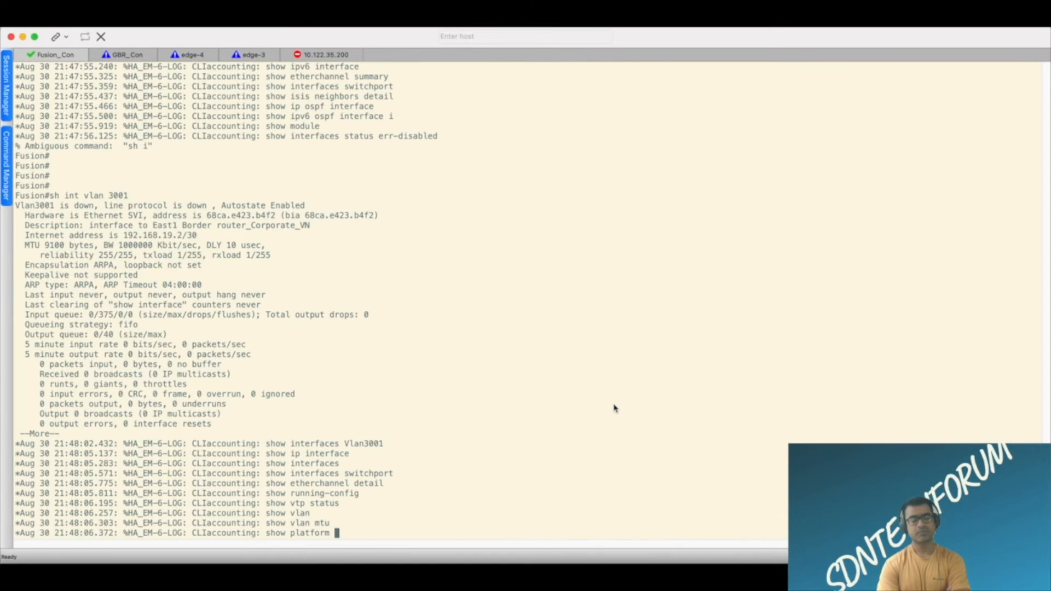
Display the complete VLAN database on Fusion with "sh vlan" to check for VLAN 3001.
{"action": "key", "text": "Return"}
{"action": "key", "text": "Return"}
{"action": "type", "text": "sh v;a"}
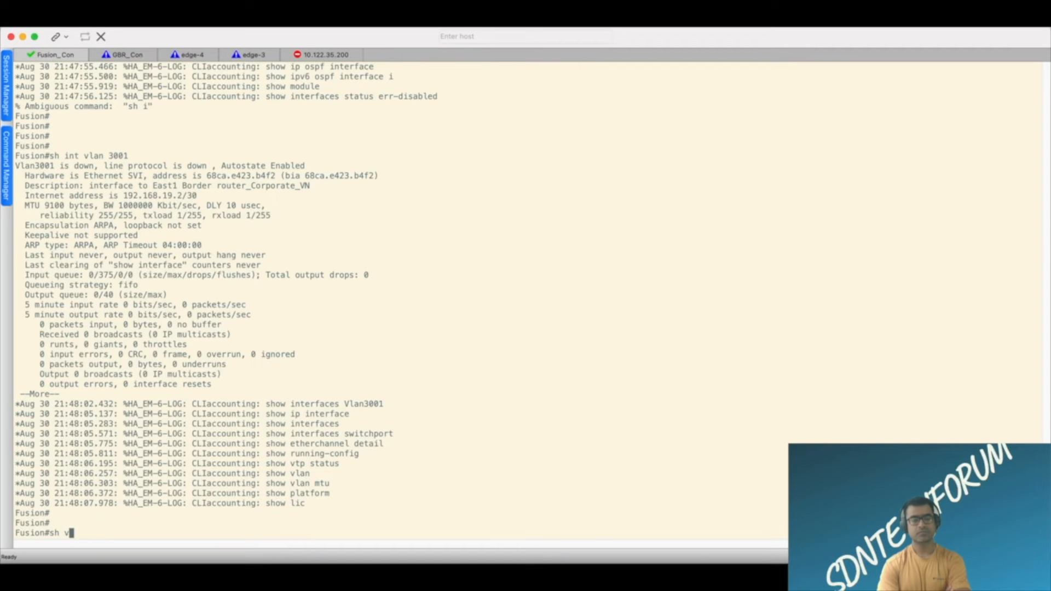
{"action": "type", "text": "an"}
{"action": "key", "text": "Return"}
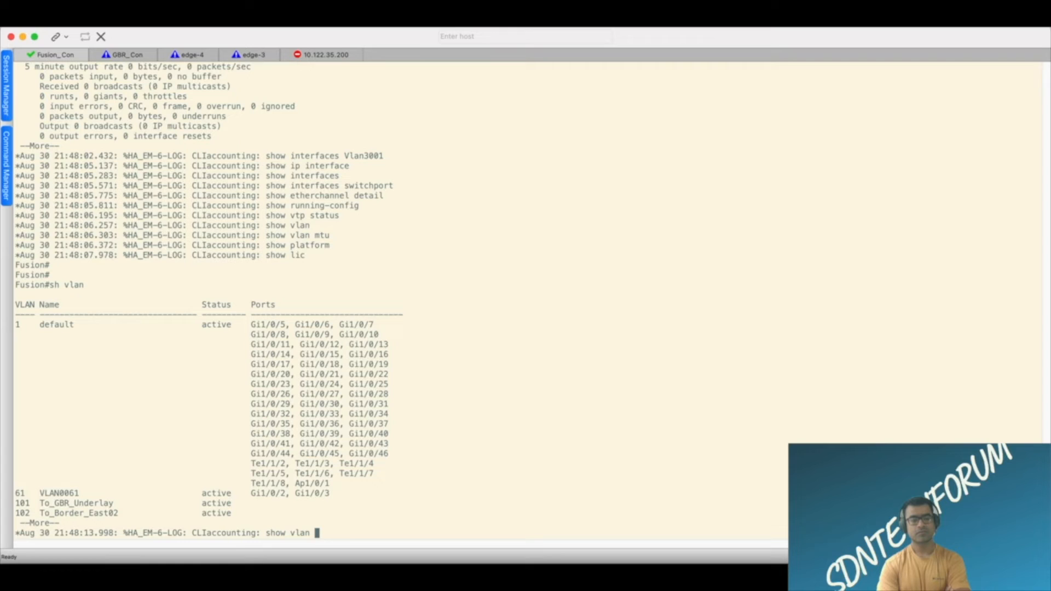
{"action": "key", "text": "space"}
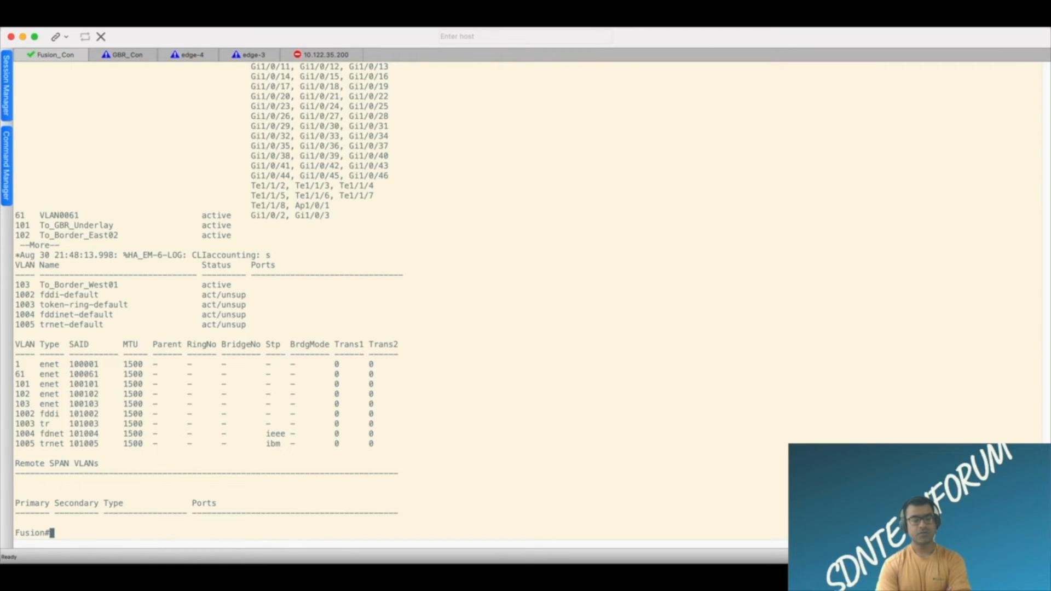
List Fusion's CDP neighbors filtered for GBR with "sh cdp neighbors | i GBR" to identify the connecting interfaces.
{"action": "key", "text": "Return"}
{"action": "key", "text": "Return"}
{"action": "type", "text": "sh cdpo nei"}
{"action": "key", "text": "Tab"}
{"action": "key", "text": "BackSpace"}
{"action": "key", "text": "BackSpace"}
{"action": "key", "text": "BackSpace"}
{"action": "key", "text": "BackSpace"}
{"action": "key", "text": "BackSpace"}
{"action": "type", "text": "bei"}
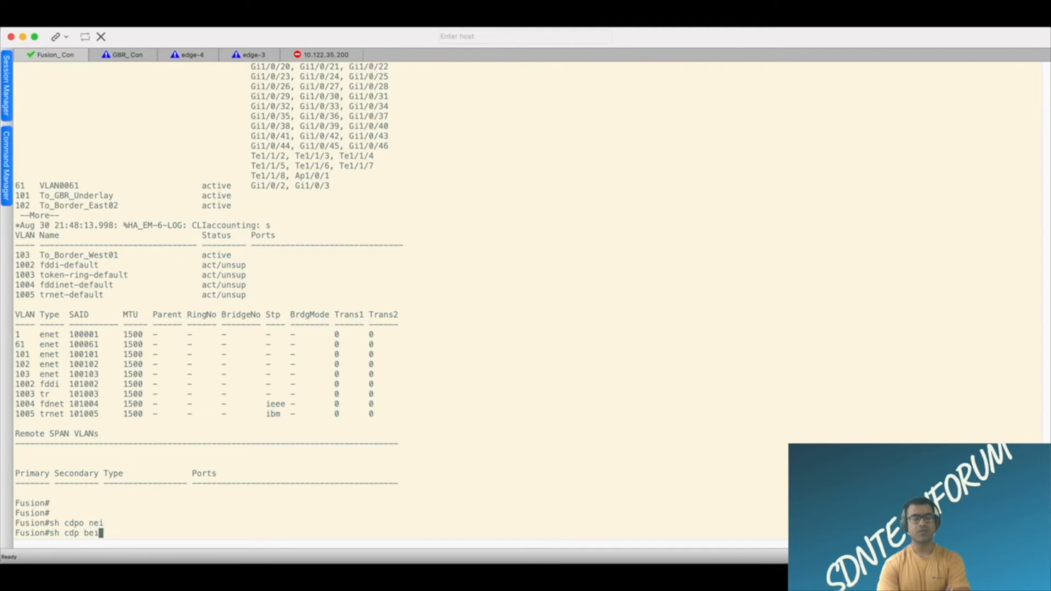
{"action": "key", "text": "Tab"}
{"action": "key", "text": "BackSpace"}
{"action": "key", "text": "BackSpace"}
{"action": "type", "text": "nei"}
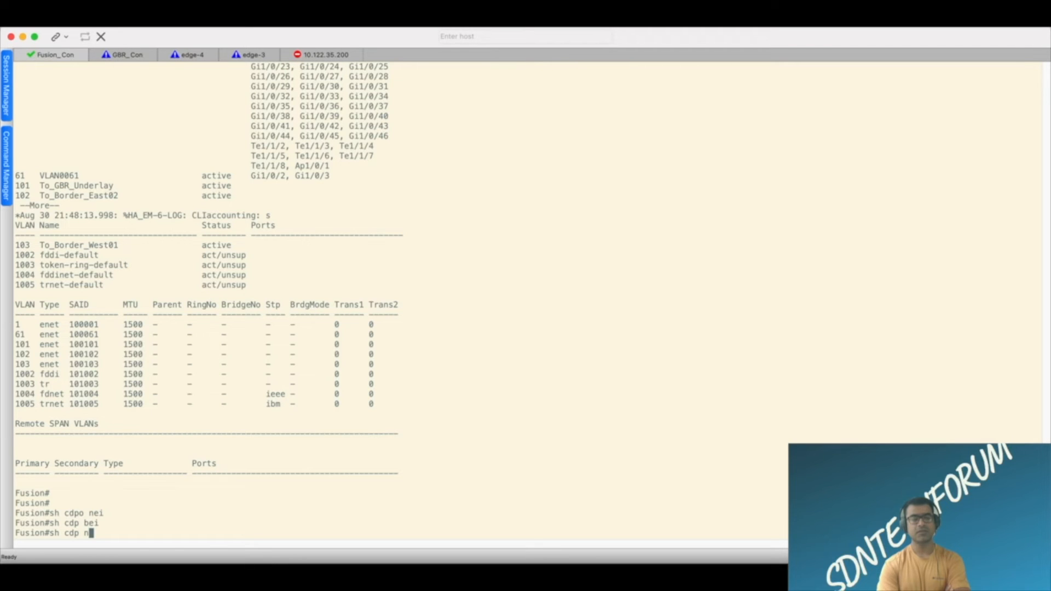
{"action": "key", "text": "Tab"}
{"action": "type", "text": "| i GBR"}
{"action": "key", "text": "Return"}
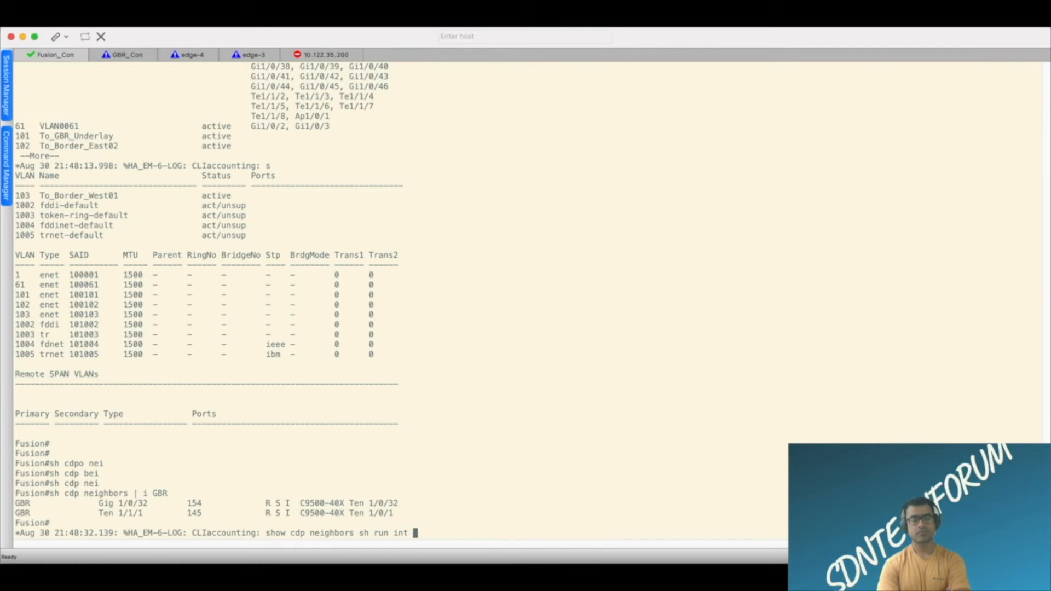
Display the running configuration of Fusion's TenGigabitEthernet1/1/1 with "sh run int t1/1/1" to check its trunk settings.
{"action": "type", "text": "h run int t1/1/1"}
{"action": "key", "text": "Return"}
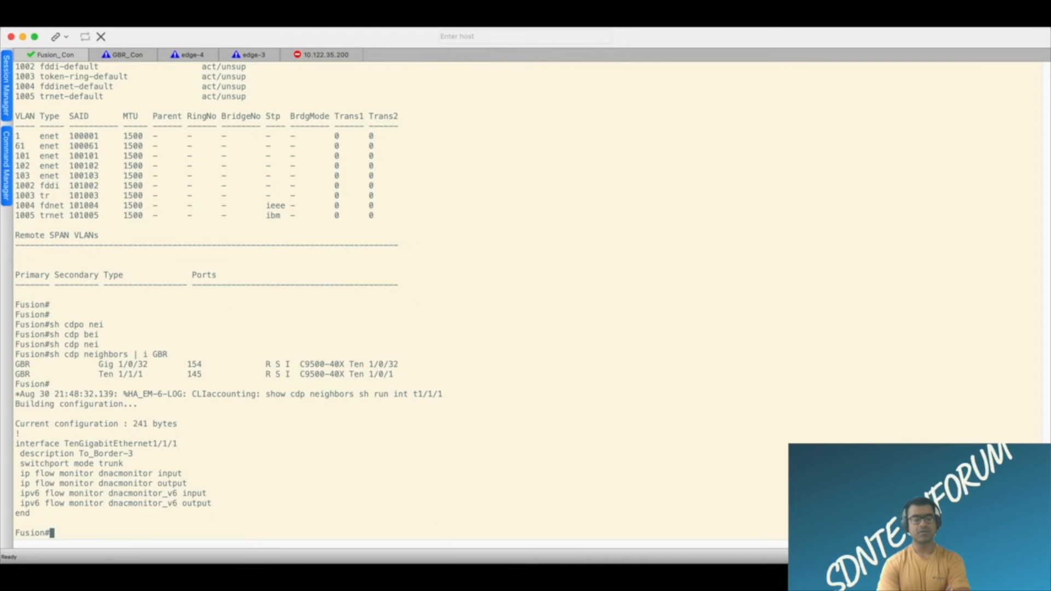
{"action": "key", "text": "Return"}
{"action": "key", "text": "Return"}
{"action": "key", "text": "Return"}
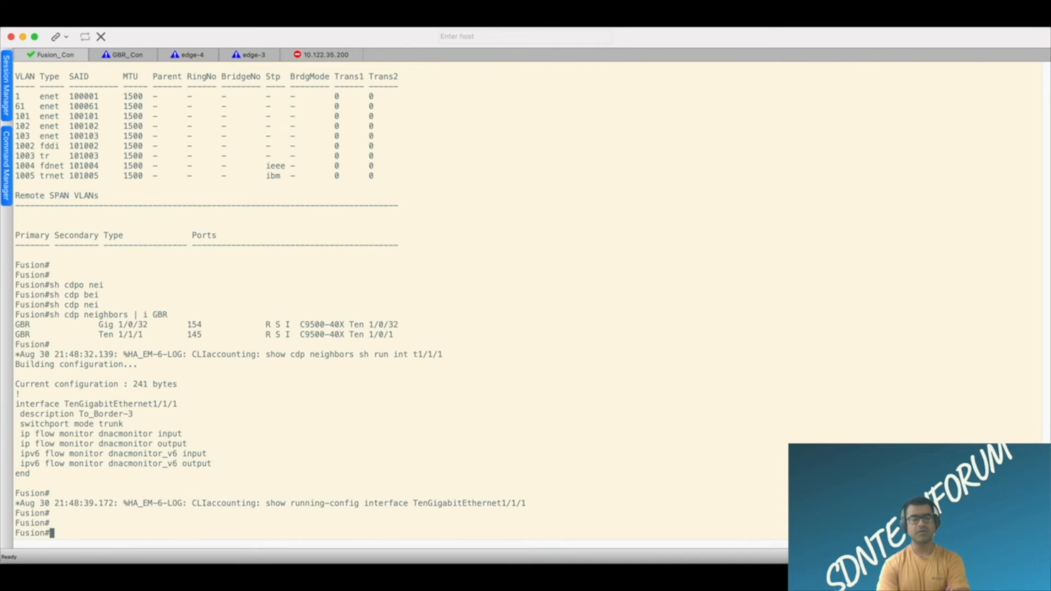
Enter global configuration mode on Fusion and create VLAN 3001 with "vlan 3001".
{"action": "type", "text": "conf t"}
{"action": "key", "text": "Return"}
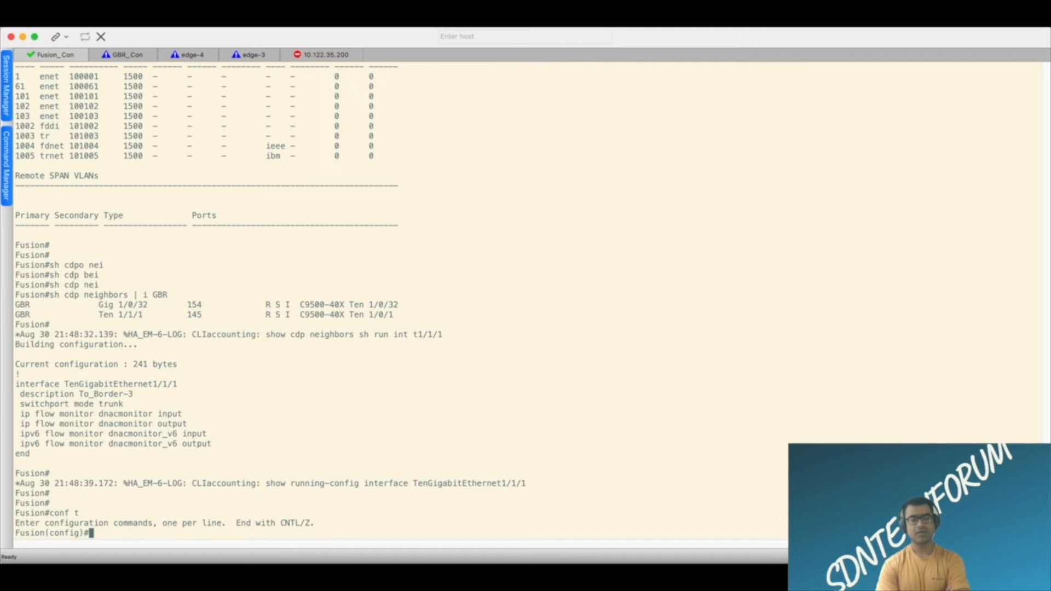
{"action": "type", "text": "vlan"}
{"action": "type", "text": "30"}
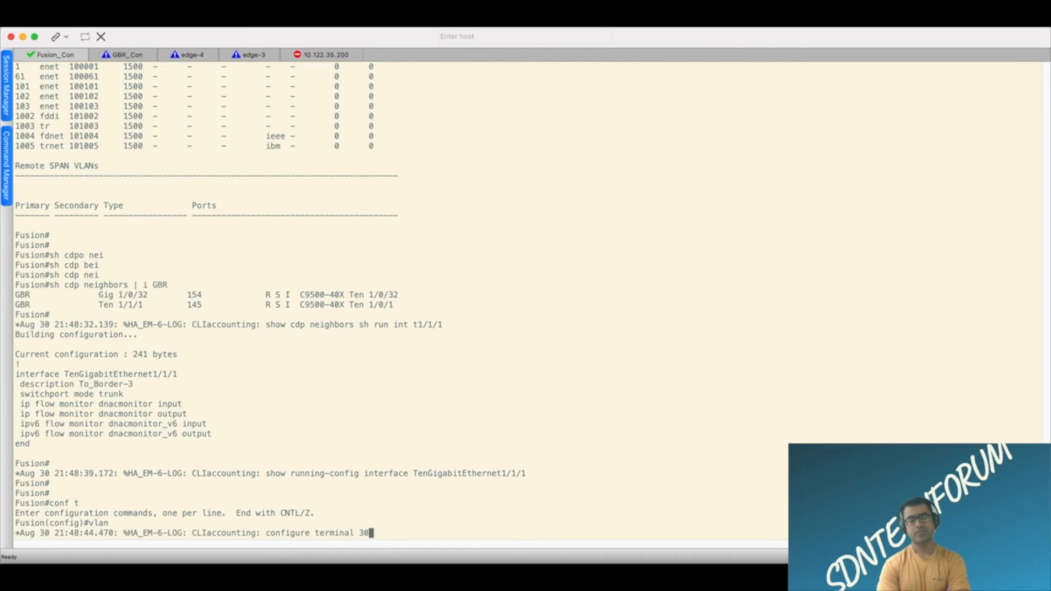
{"action": "type", "text": "01"}
{"action": "key", "text": "Return"}
Try to name VLAN 3001 "Corporate VN".
{"action": "type", "text": "n 300"}
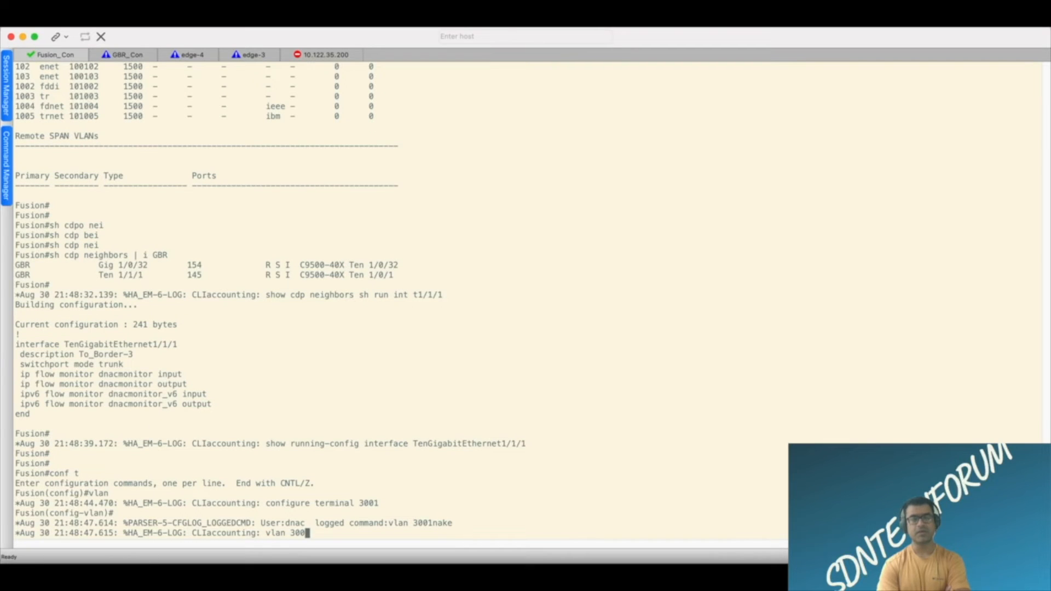
{"action": "type", "text": "me "}
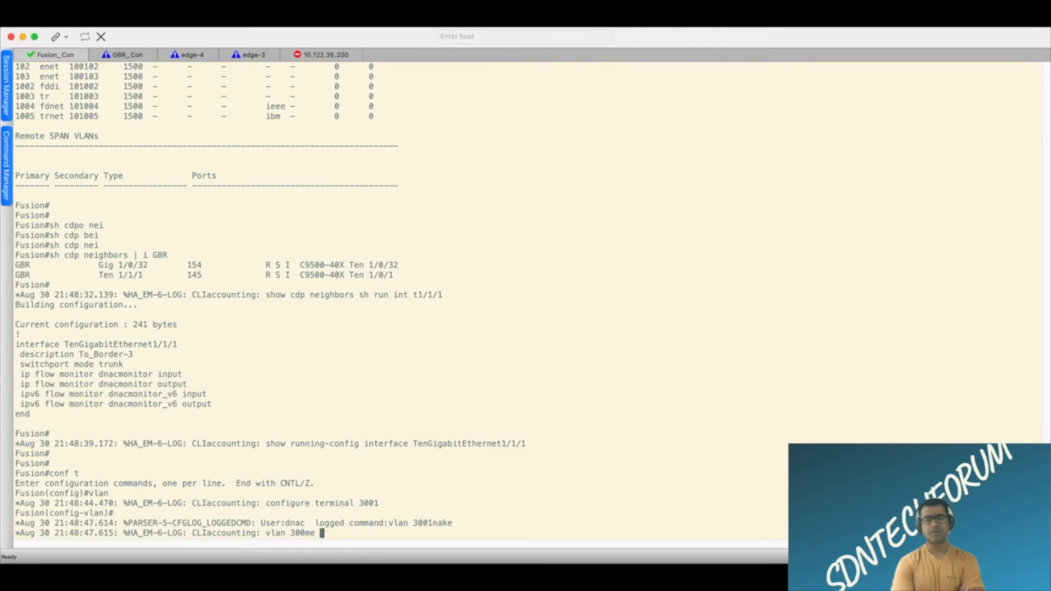
{"action": "type", "text": "Corpo"}
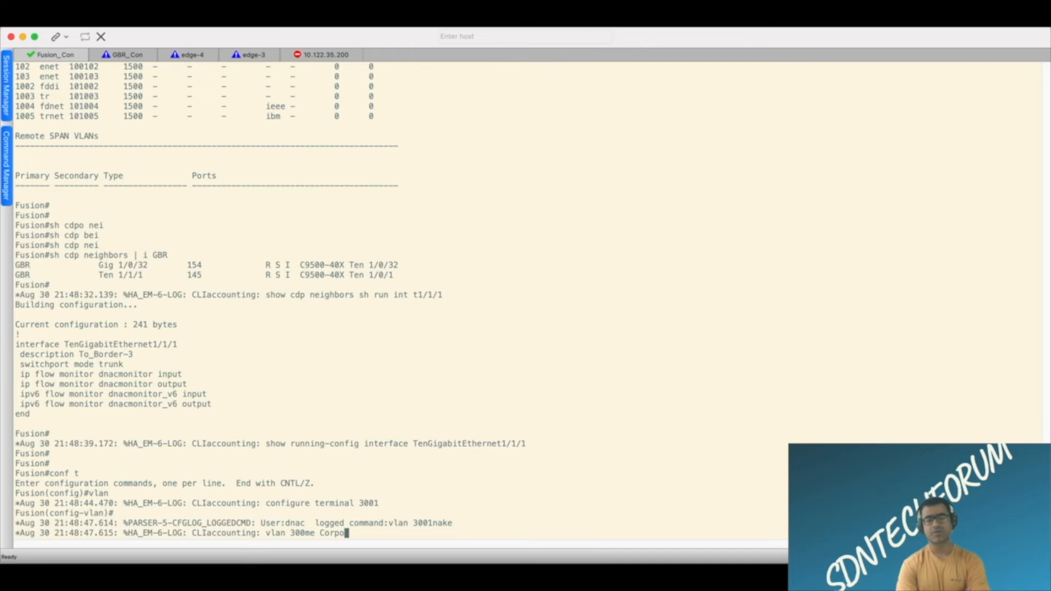
{"action": "type", "text": "rate"}
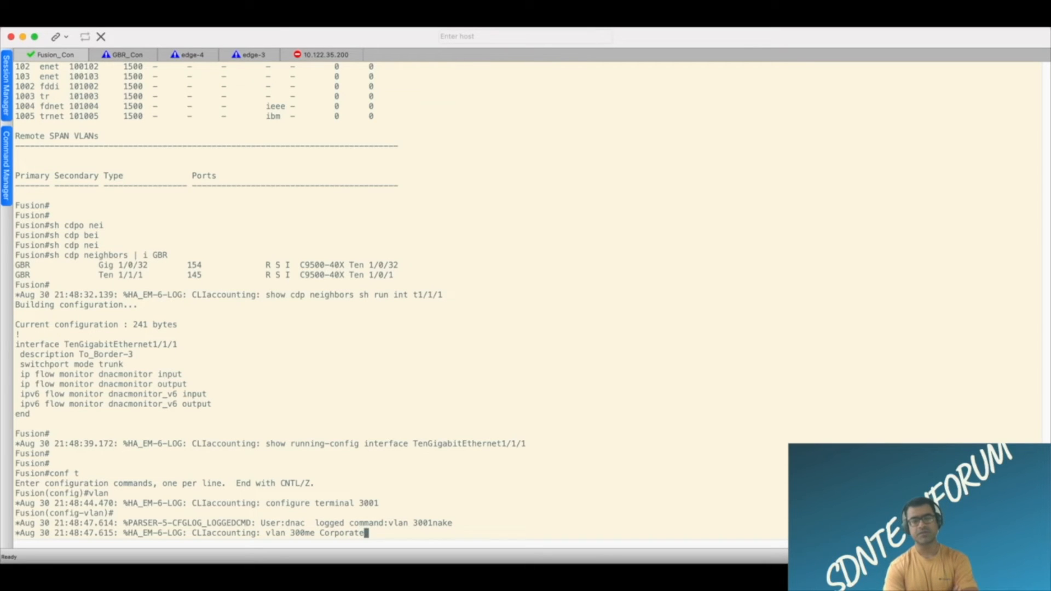
{"action": "type", "text": " VN"}
{"action": "key", "text": "Return"}
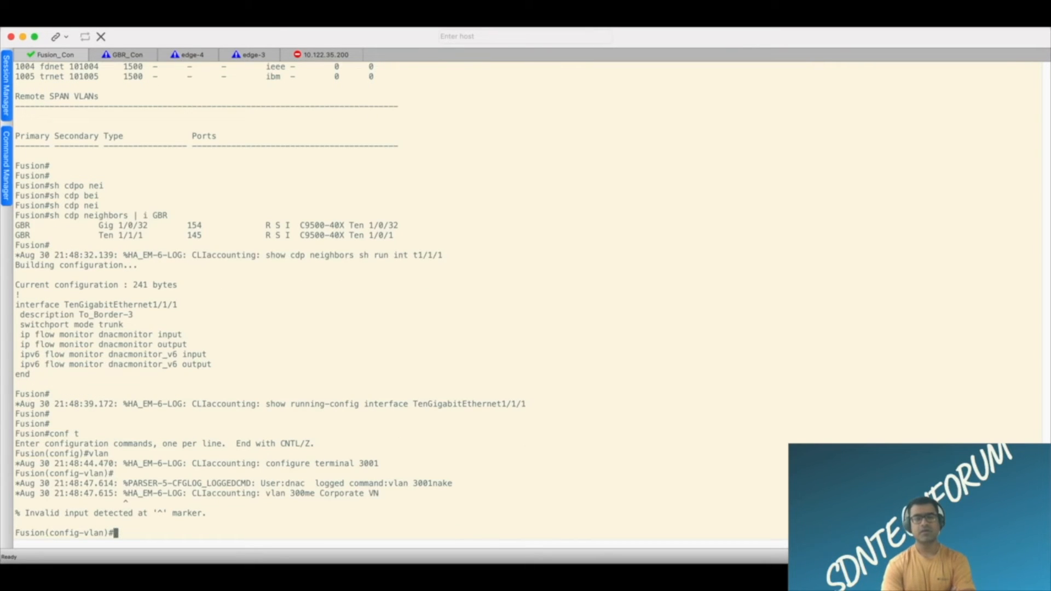
Name VLAN 3001 on Fusion "corporate_vn", using an underscore instead of a space.
{"action": "type", "text": "name corporate vn"}
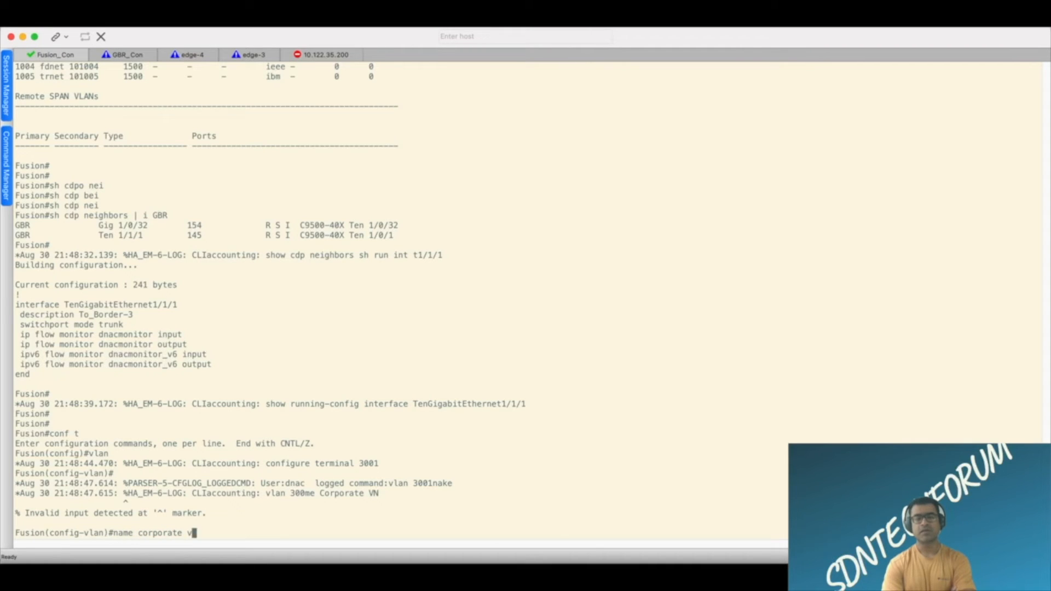
{"action": "key", "text": "Return"}
{"action": "key", "text": "Up"}
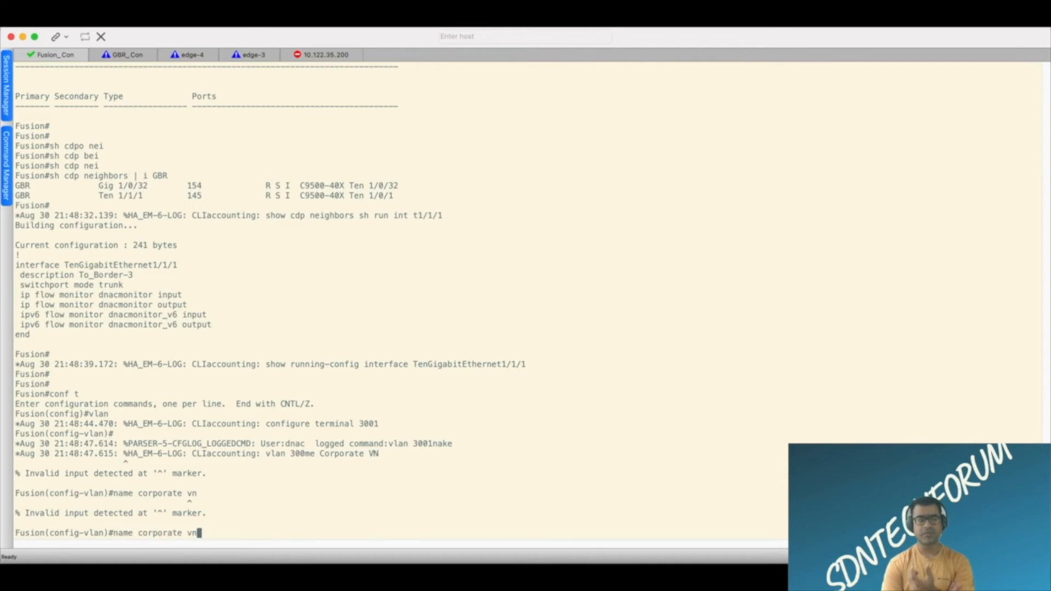
{"action": "type", "text": "_vn"}
{"action": "key", "text": "Return"}
Exit VLAN and global configuration modes on Fusion, returning to the privileged prompt to watch Vlan3001's line protocol state.
{"action": "type", "text": "en"}
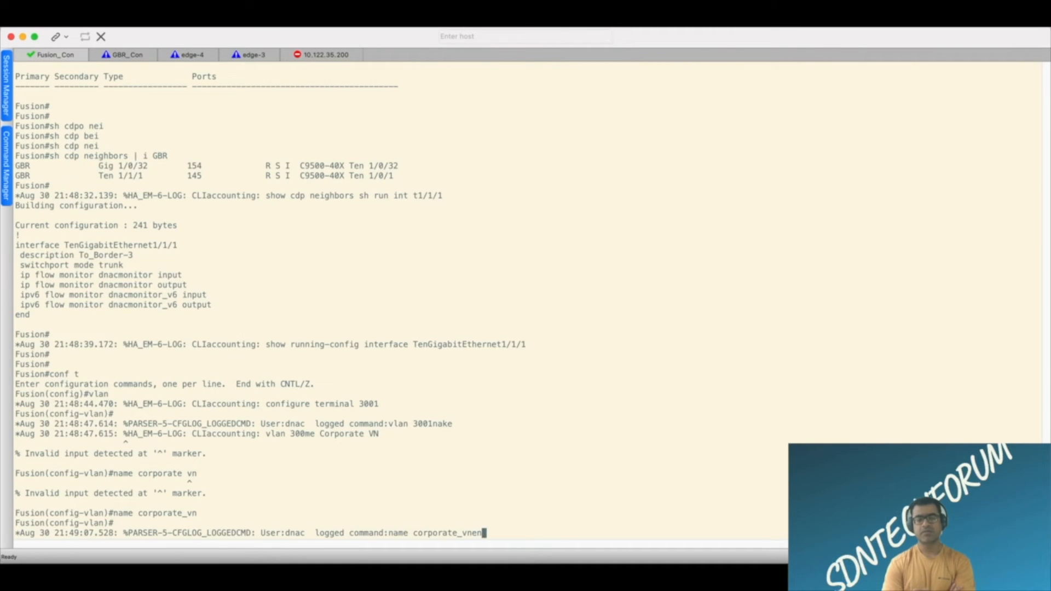
{"action": "key", "text": "Return"}
{"action": "key", "text": "Return"}
{"action": "key", "text": "Return"}
{"action": "key", "text": "Return"}
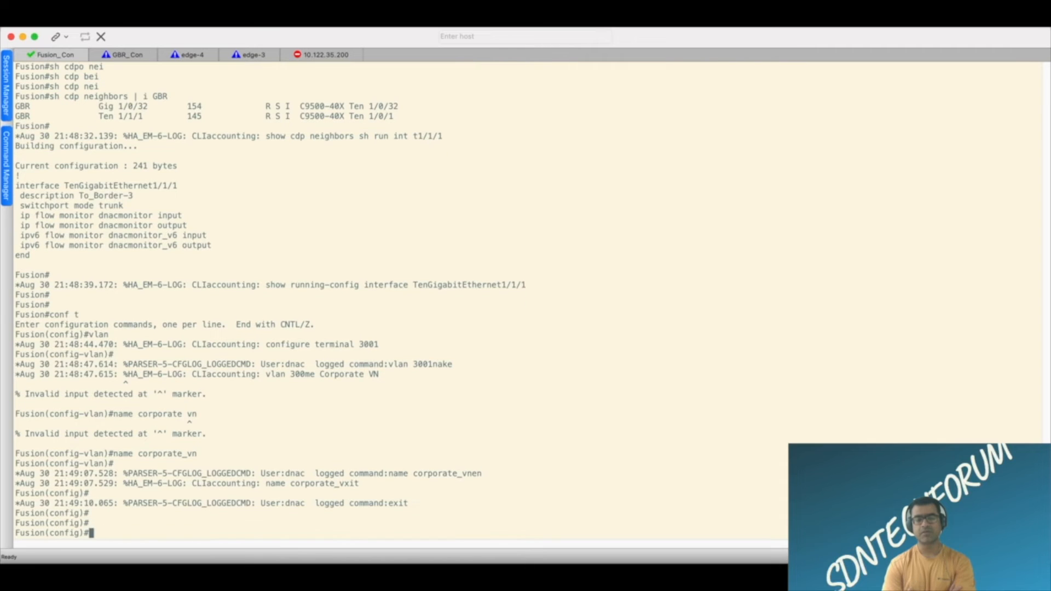
{"action": "type", "text": "exit"}
{"action": "key", "text": "Return"}
{"action": "key", "text": "Return"}
{"action": "key", "text": "Return"}
{"action": "key", "text": "Return"}
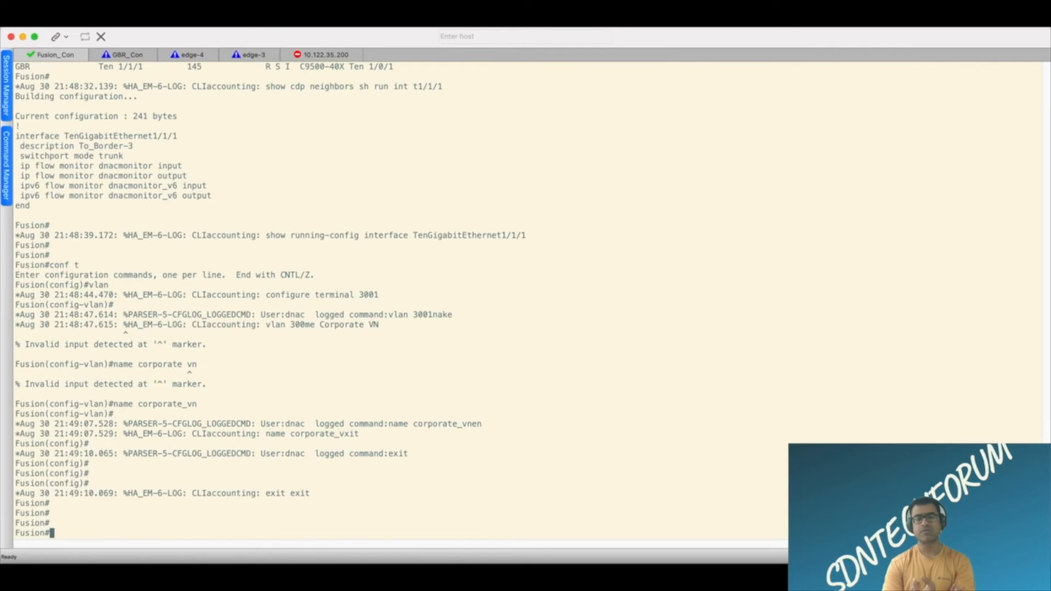
{"action": "type", "text": "sh"}
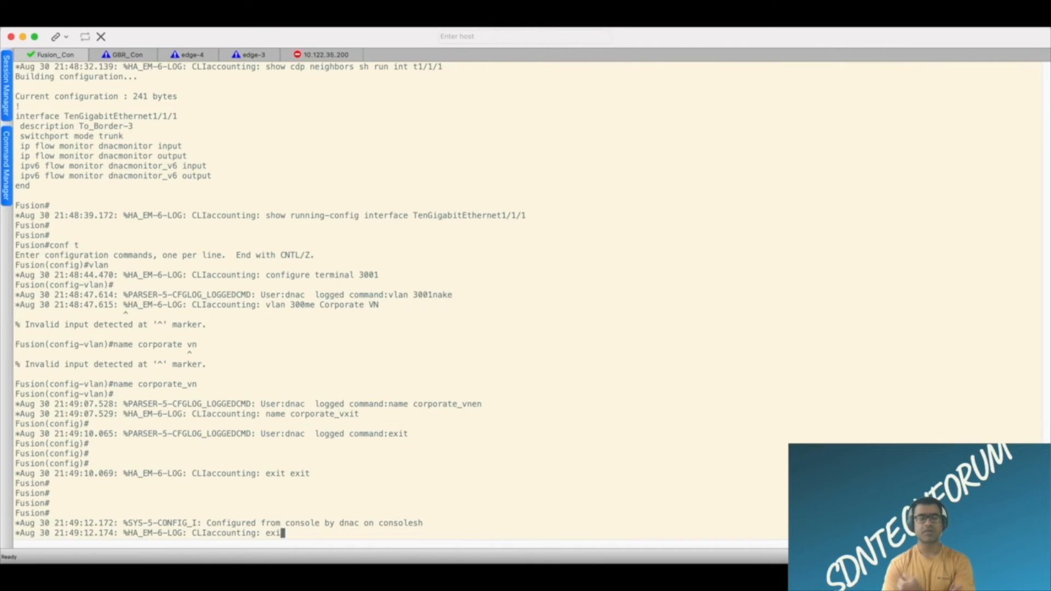
{"action": "key", "text": "Return"}
{"action": "key", "text": "Return"}
{"action": "key", "text": "Return"}
{"action": "key", "text": "Return"}
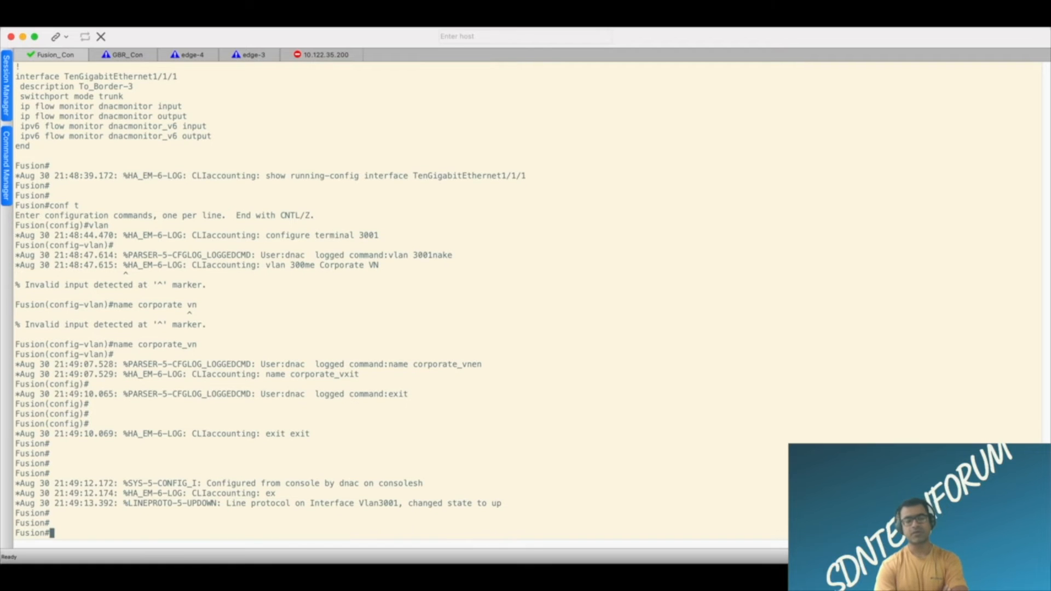
{"action": "key", "text": "Return"}
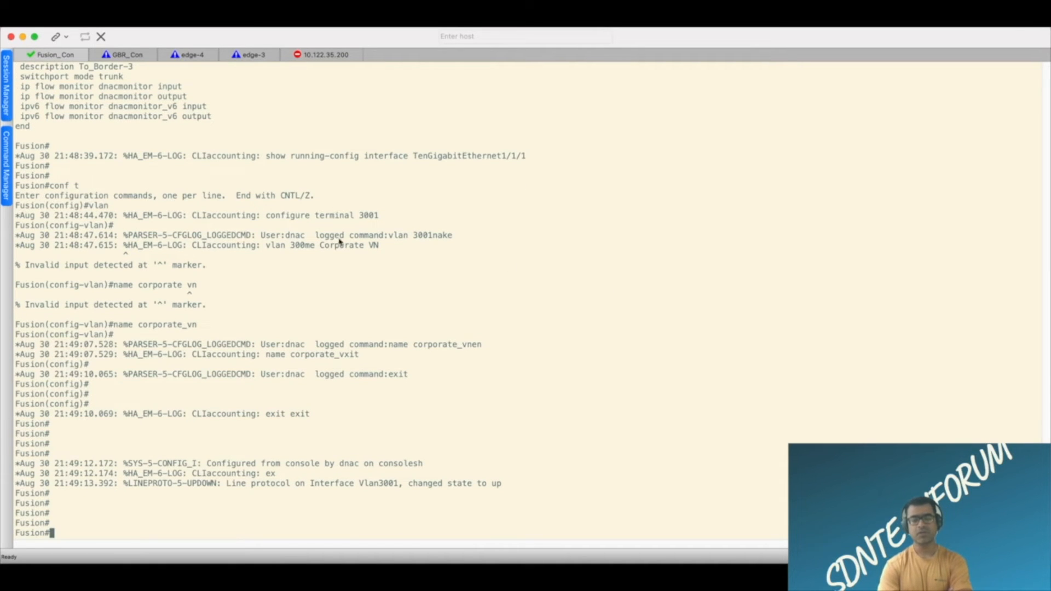
Switch to the GBR console and examine the BGP adjacency log entry for neighbor 192.168.19.2 in vrf Corporate_VN.
{"action": "left_click", "coordinate": [138, 55]}
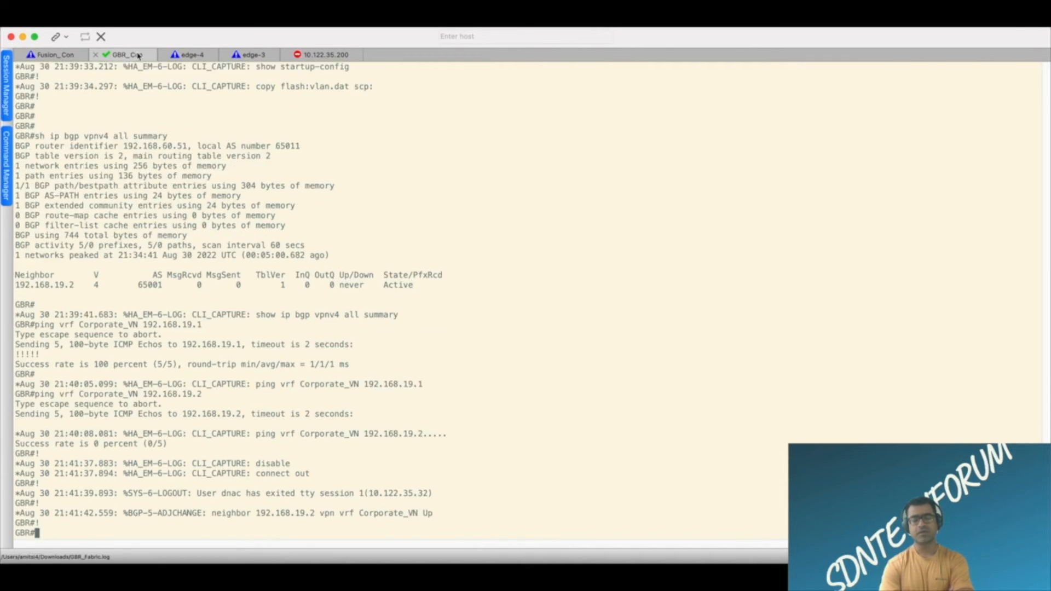
{"action": "key", "text": "Return"}
{"action": "key", "text": "Return"}
{"action": "key", "text": "Return"}
{"action": "key", "text": "Return"}
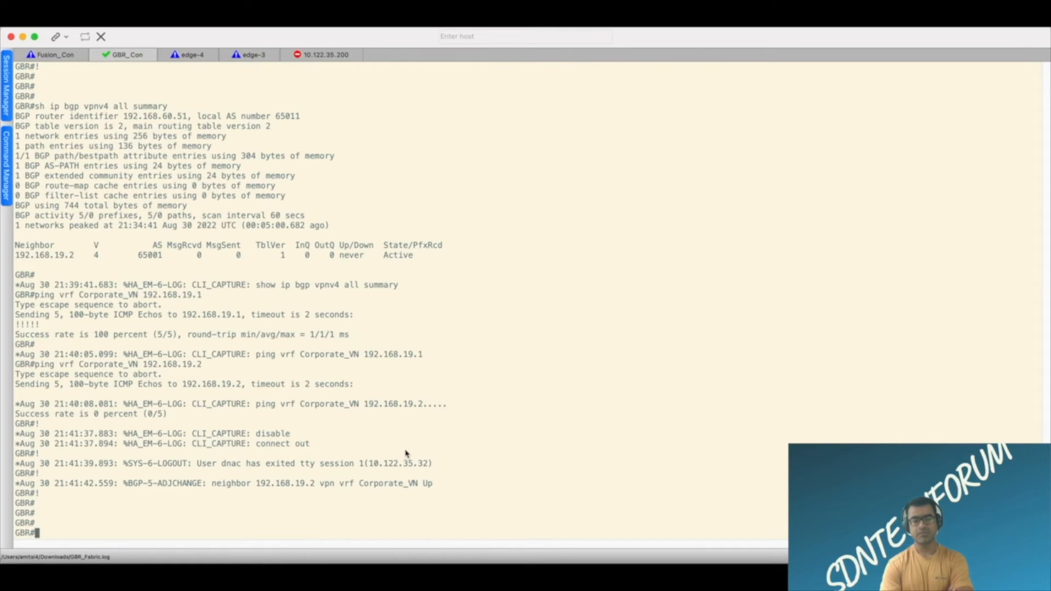
{"action": "left_click_drag", "start_coordinate": [434, 485], "coordinate": [192, 486]}
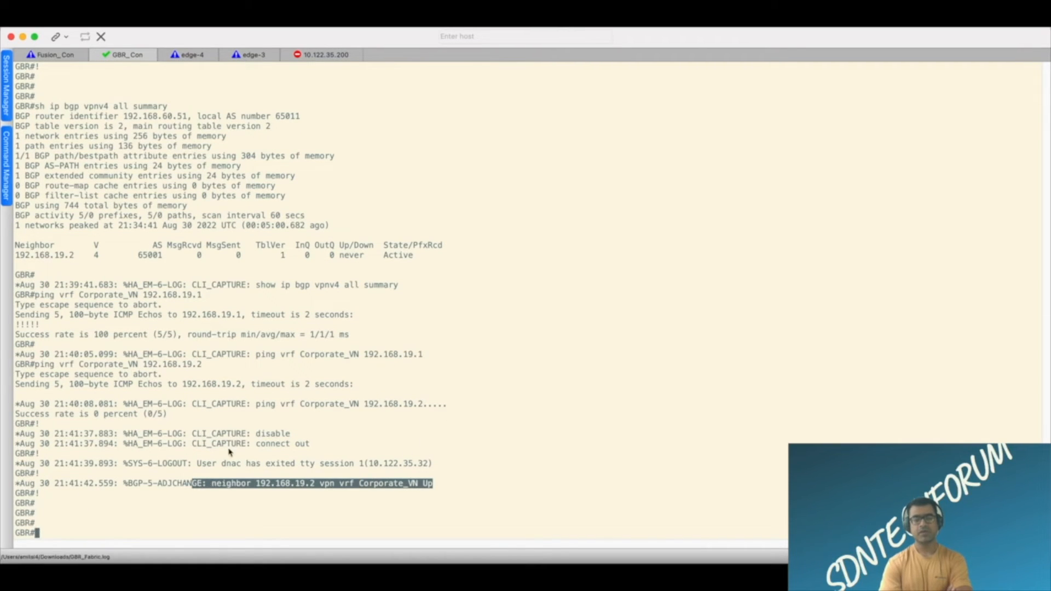
Switch to Cisco DNA Center, open the East-01 fabric site and move the Fusion.cisco.com node to the upper left of GBR in the topology.
{"action": "left_click", "coordinate": [600, 187]}
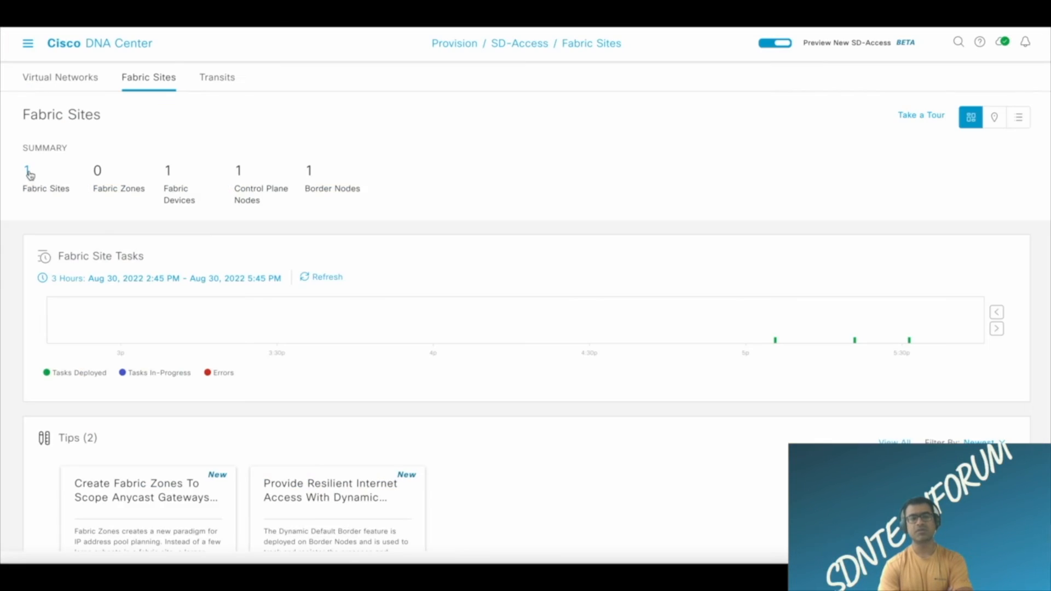
{"action": "left_click", "coordinate": [200, 284]}
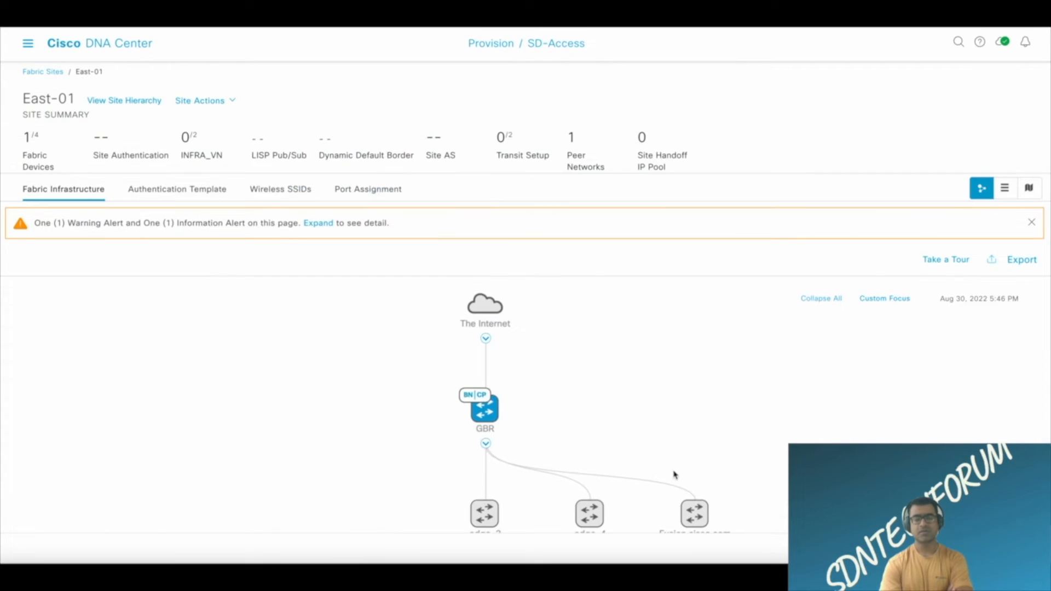
{"action": "left_click_drag", "start_coordinate": [696, 509], "coordinate": [241, 321]}
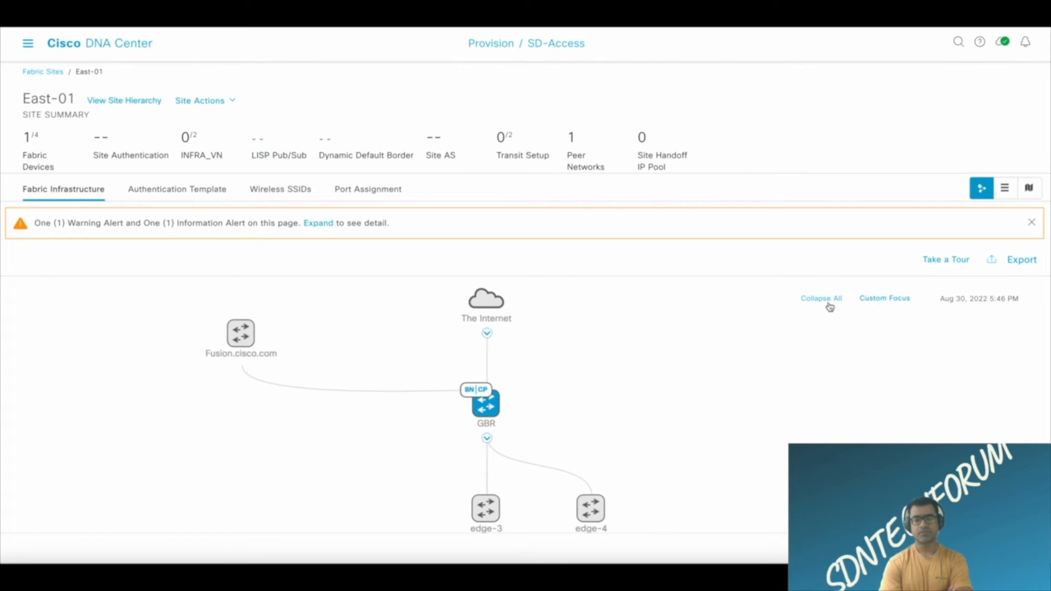
Save the rearranged East-01 topology layout as a custom focus titled "my_vie".
{"action": "left_click", "coordinate": [898, 304]}
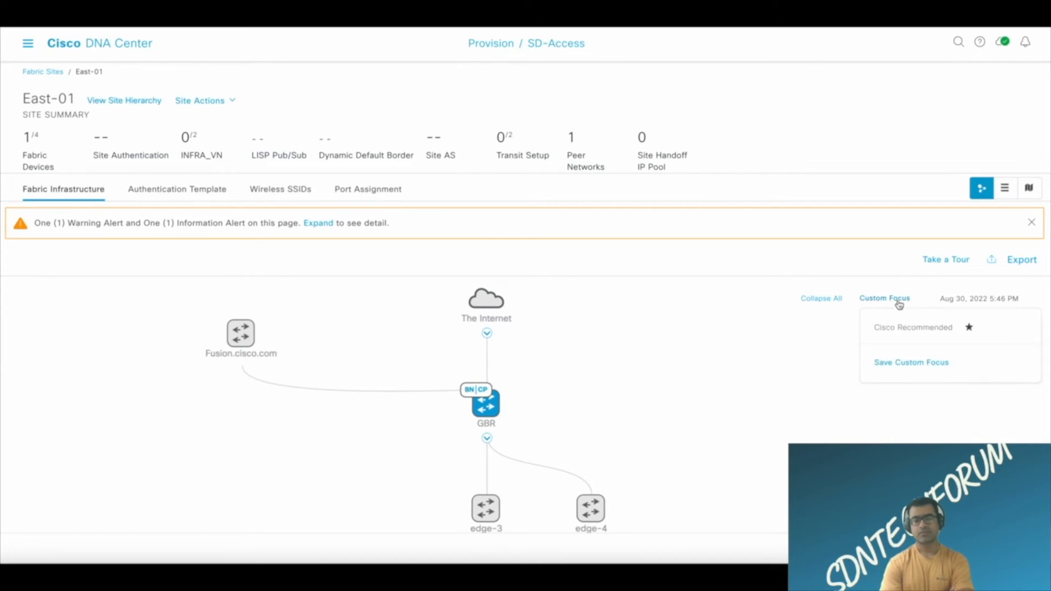
{"action": "left_click", "coordinate": [905, 366]}
{"action": "left_click", "coordinate": [488, 296]}
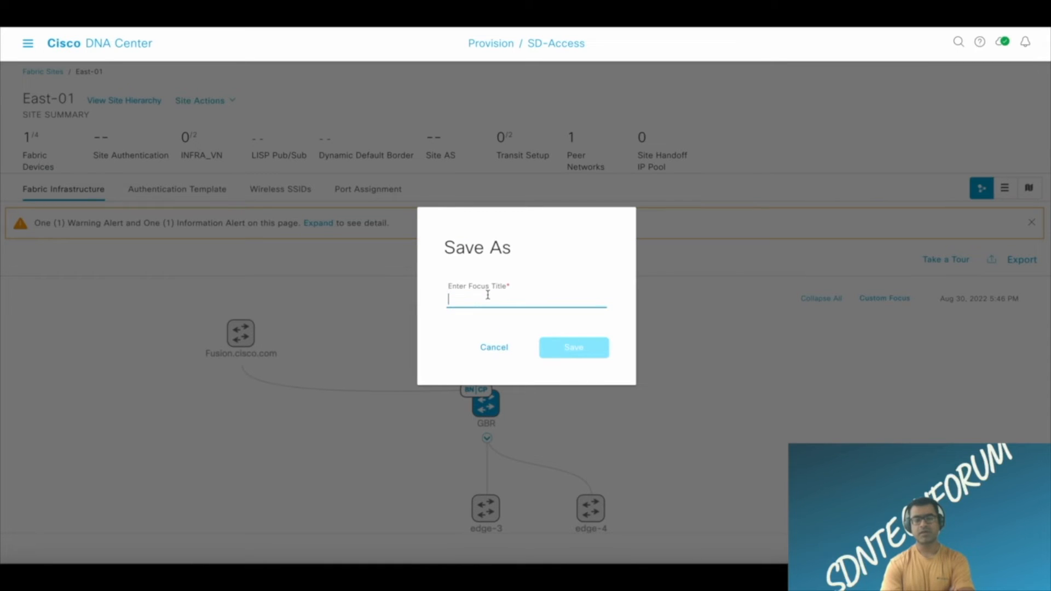
{"action": "type", "text": "my_b"}
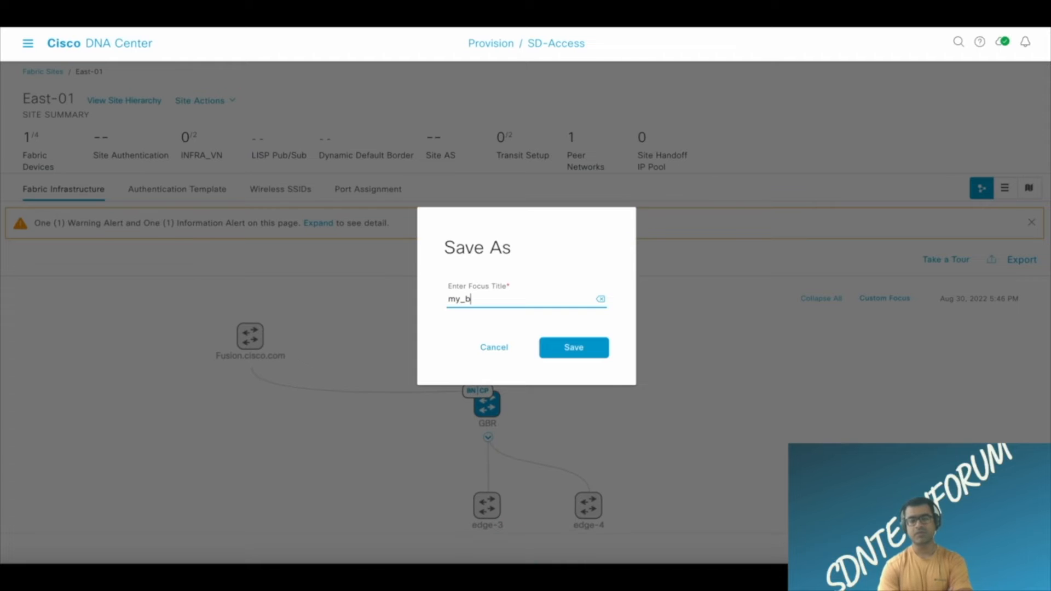
{"action": "key", "text": "BackSpace"}
{"action": "type", "text": "view"}
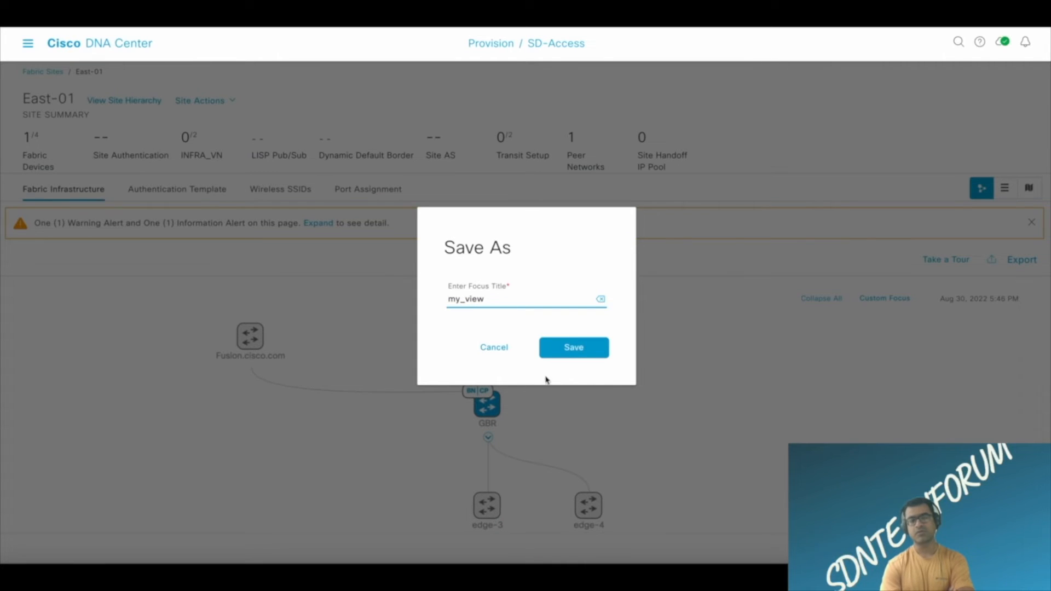
{"action": "left_click", "coordinate": [572, 348]}
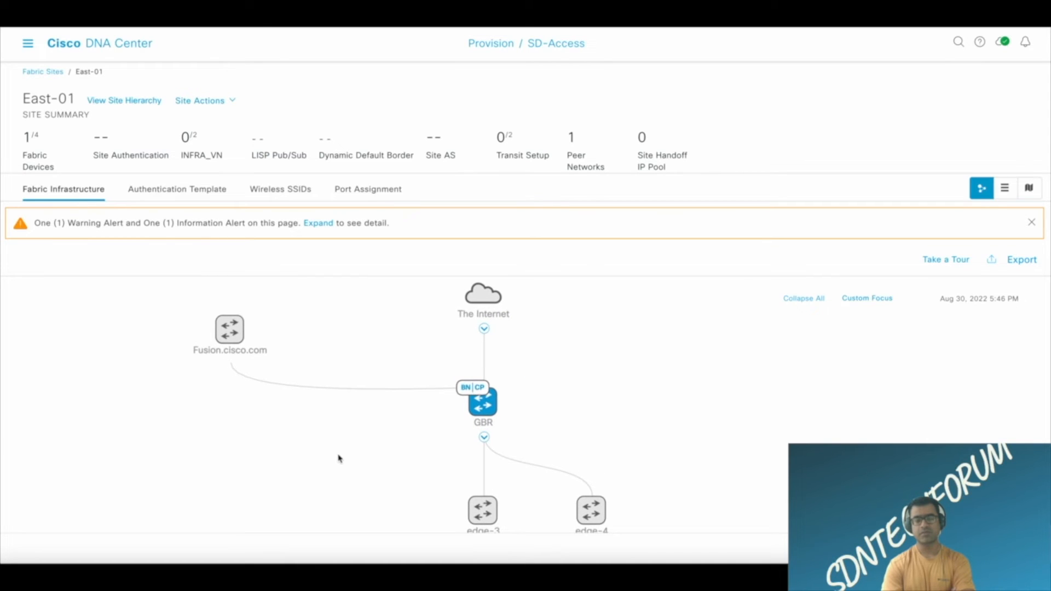
Assign the Edge Node fabric role to edge-3 and edge-4 in the East-01 topology.
{"action": "left_click", "coordinate": [483, 510]}
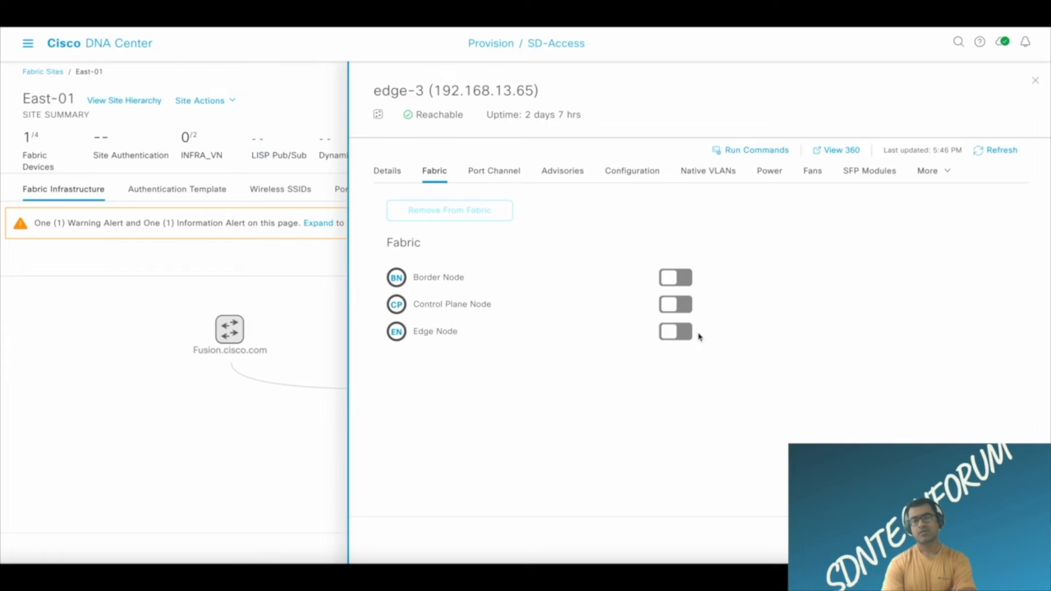
{"action": "left_click", "coordinate": [685, 333]}
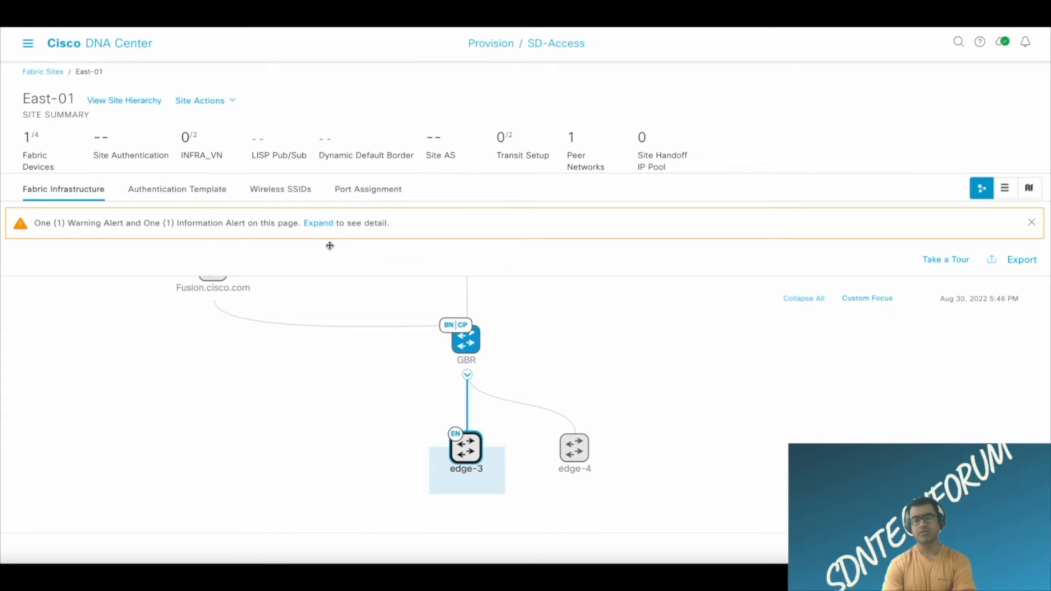
{"action": "left_click", "coordinate": [580, 459]}
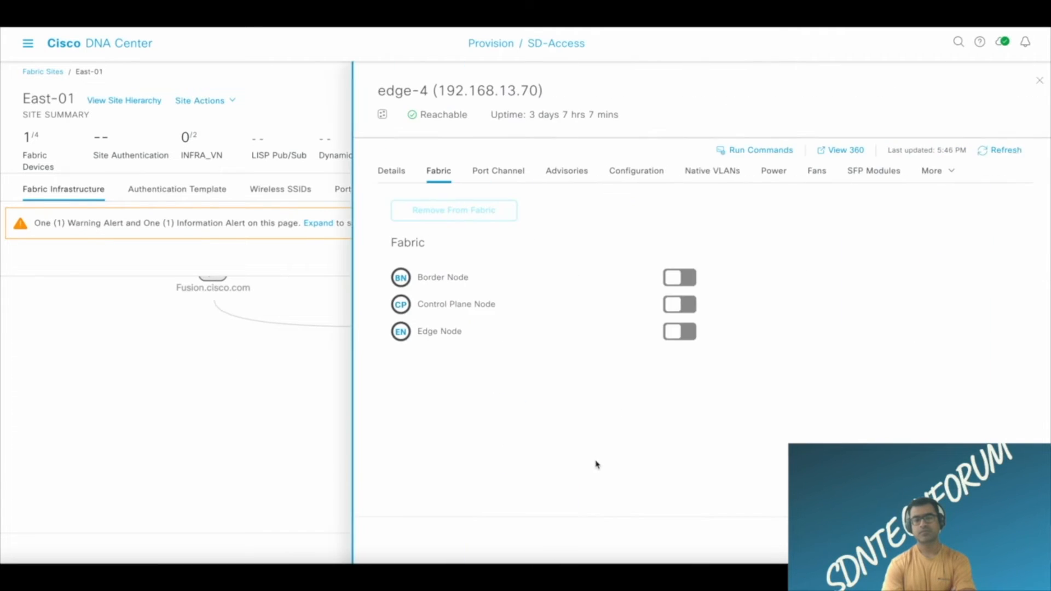
{"action": "left_click", "coordinate": [679, 333]}
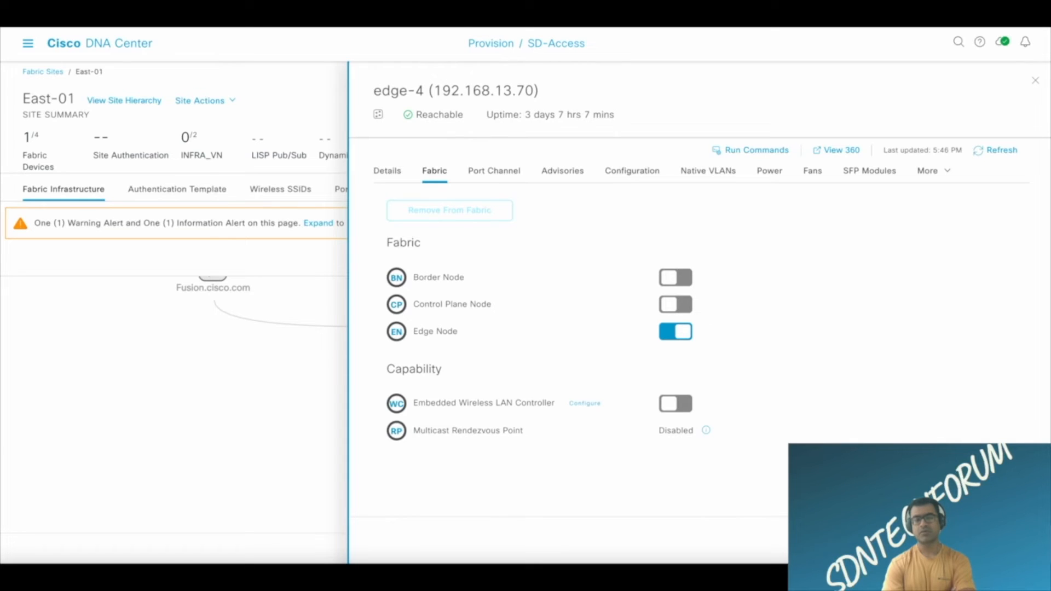
{"action": "left_click", "coordinate": [1006, 540]}
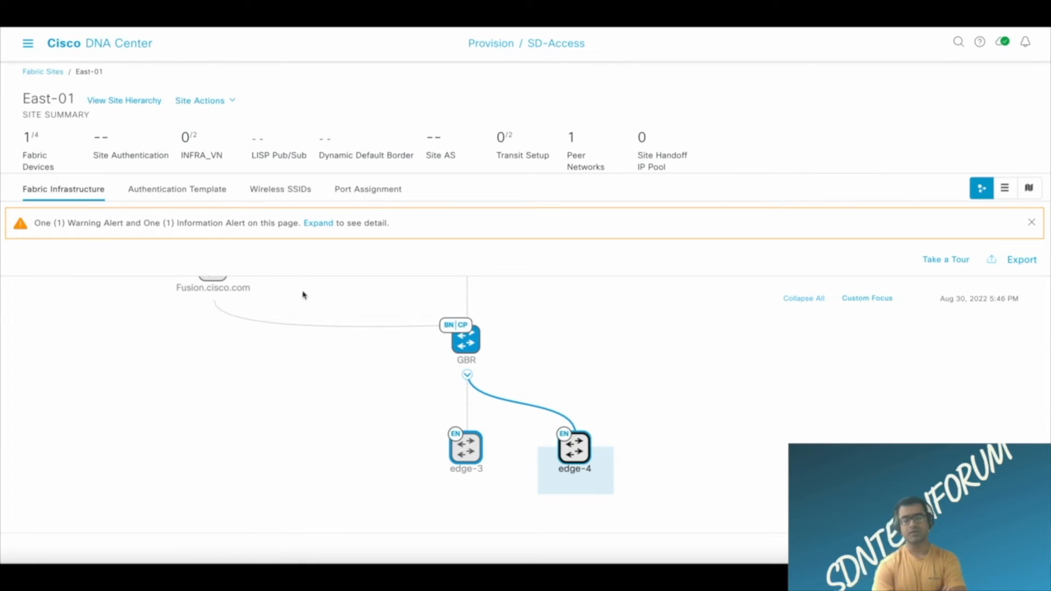
Switch to SecureCRT and clear the terminal screens of the edge-3 and edge-4 sessions, ending on the edge-3 session.
{"action": "left_click", "coordinate": [213, 574]}
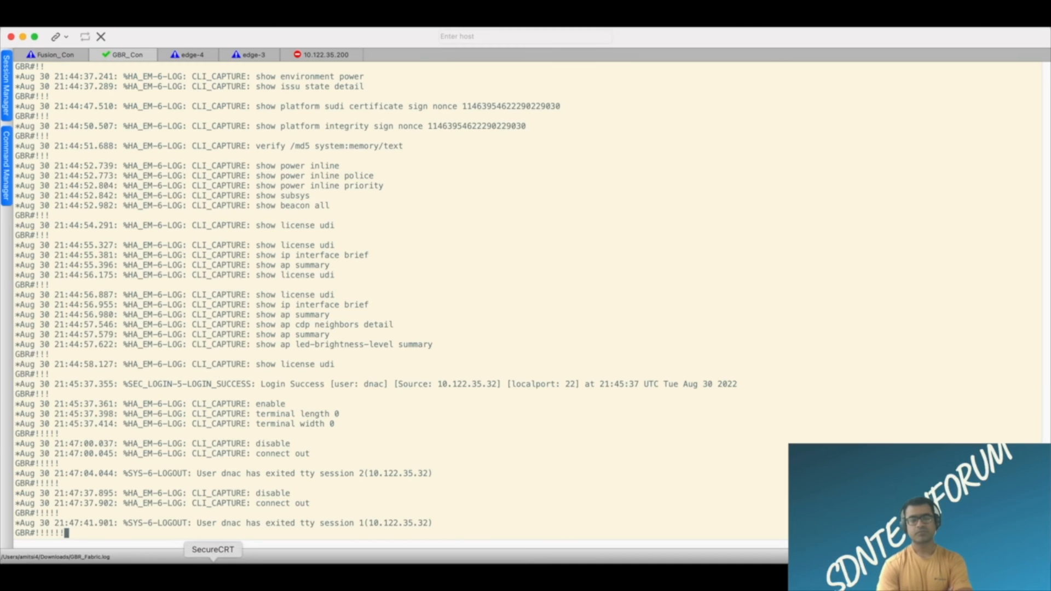
{"action": "left_click", "coordinate": [193, 56]}
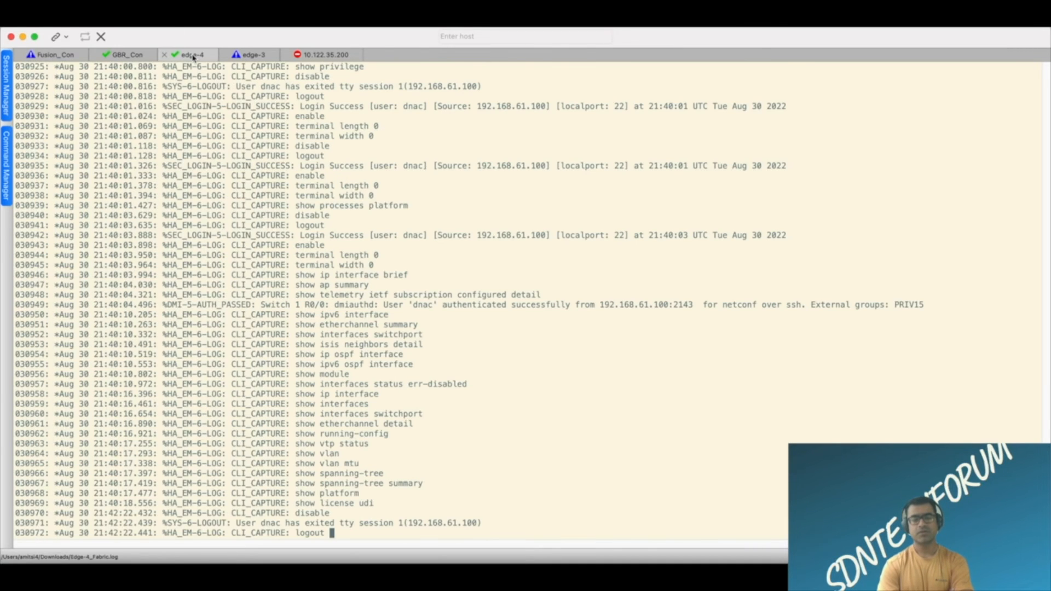
{"action": "left_click", "coordinate": [269, 60]}
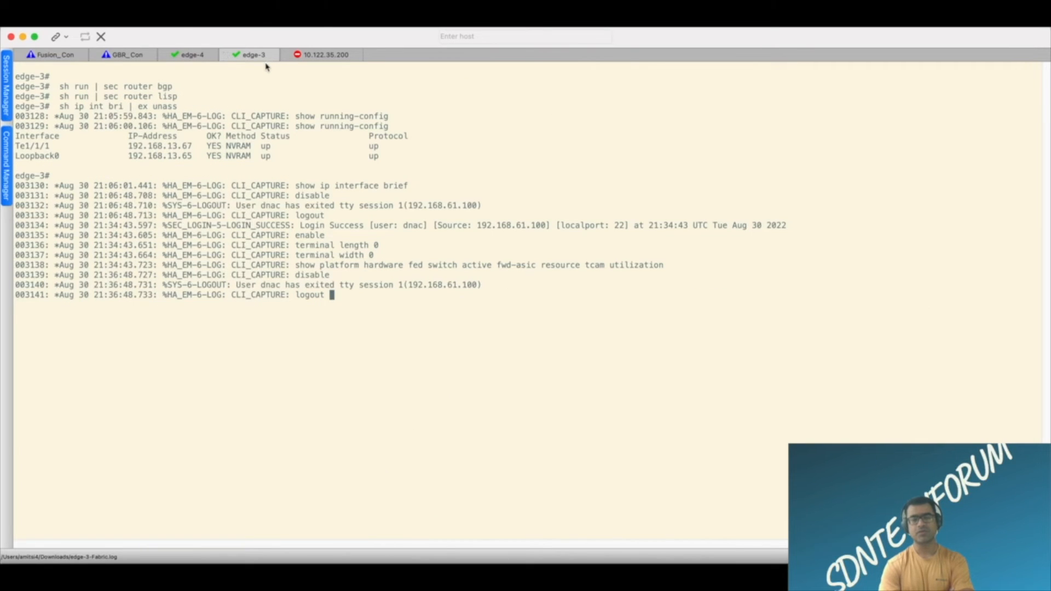
{"action": "left_click", "coordinate": [84, 27]}
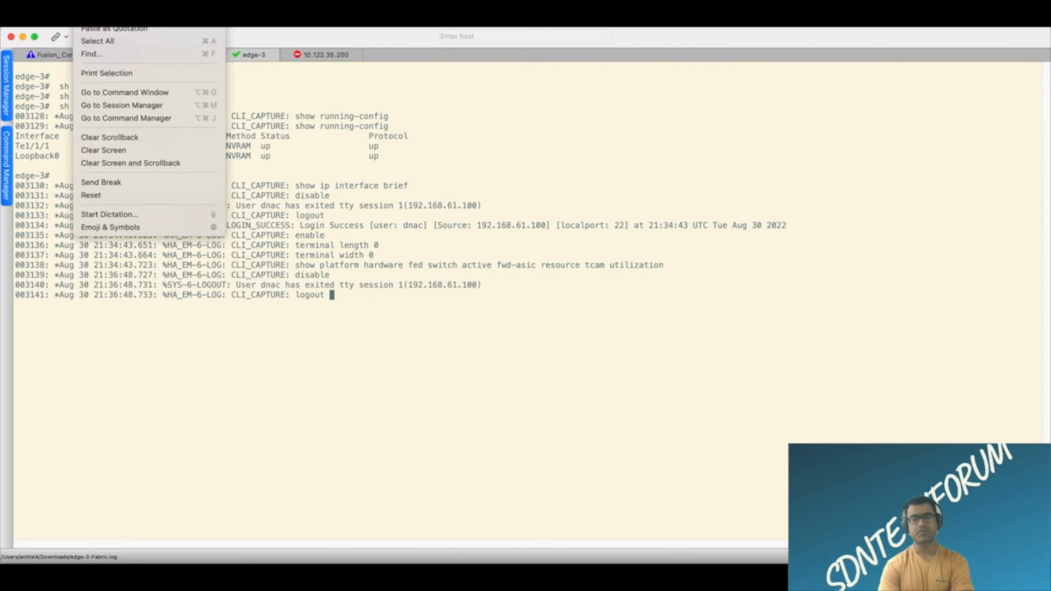
{"action": "left_click", "coordinate": [118, 152]}
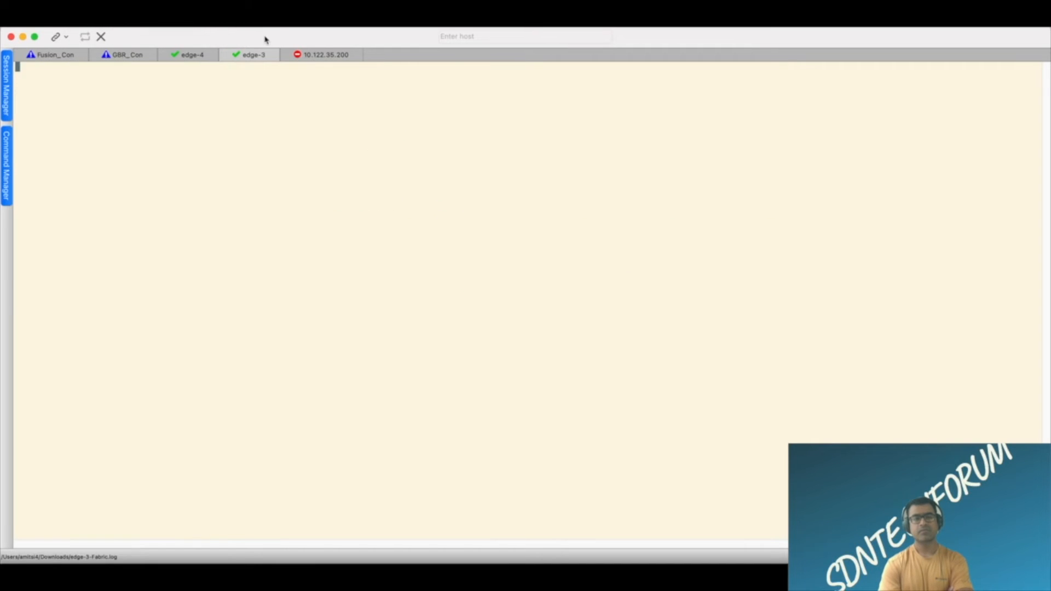
{"action": "left_click", "coordinate": [193, 57]}
{"action": "left_click", "coordinate": [84, 11]}
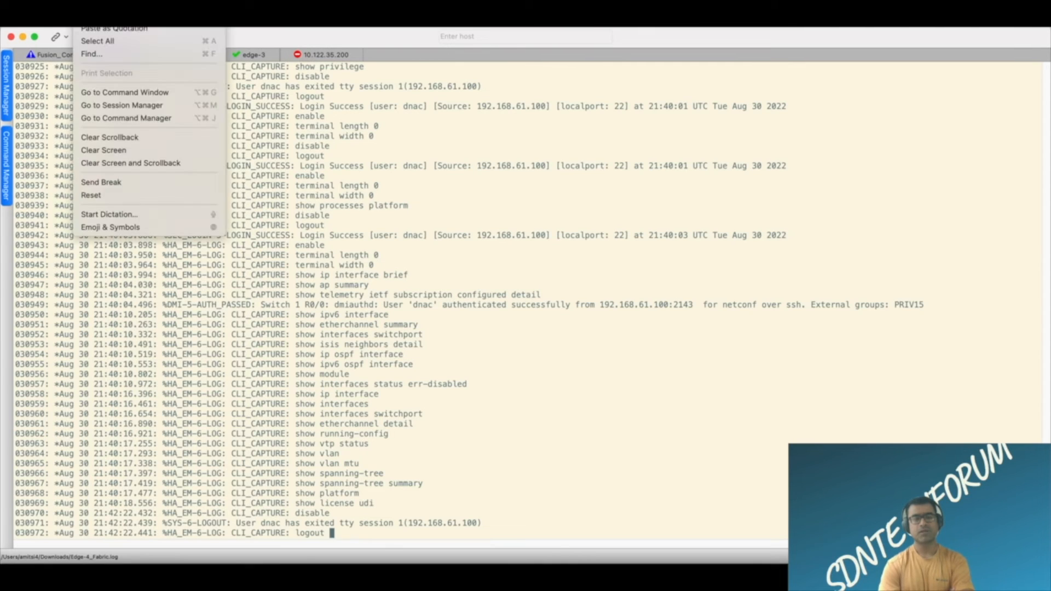
{"action": "left_click", "coordinate": [133, 151]}
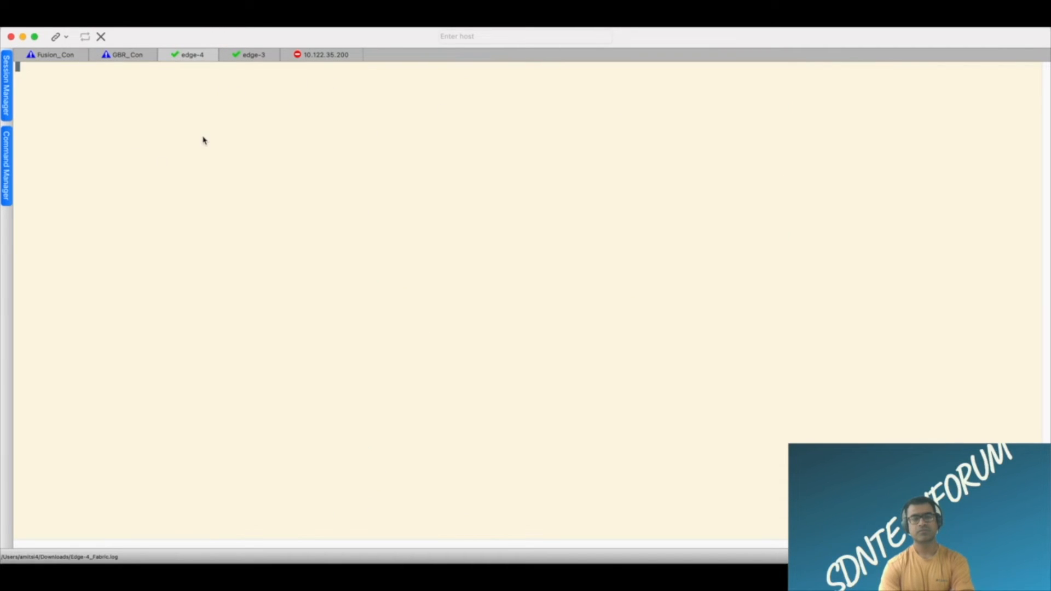
{"action": "left_click", "coordinate": [246, 56]}
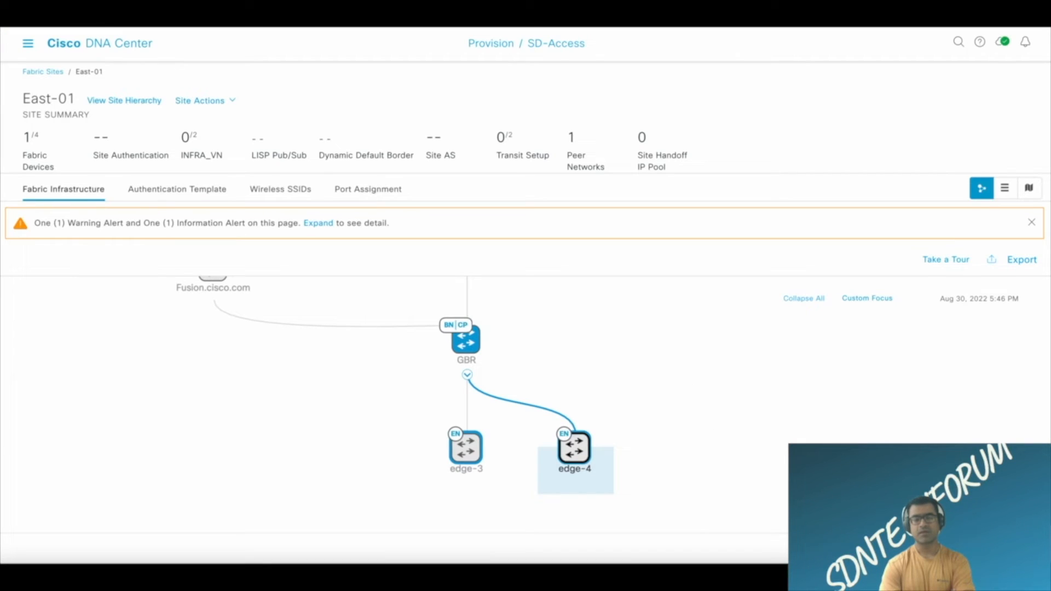
Switch to Cisco DNA Center, generate a configuration preview for the East-01 fabric changes and open its work item, refreshing it to load the device configurations.
{"action": "left_click", "coordinate": [1013, 548]}
{"action": "left_click", "coordinate": [547, 241]}
{"action": "left_click", "coordinate": [1013, 548]}
{"action": "key", "text": "ctrl+r"}
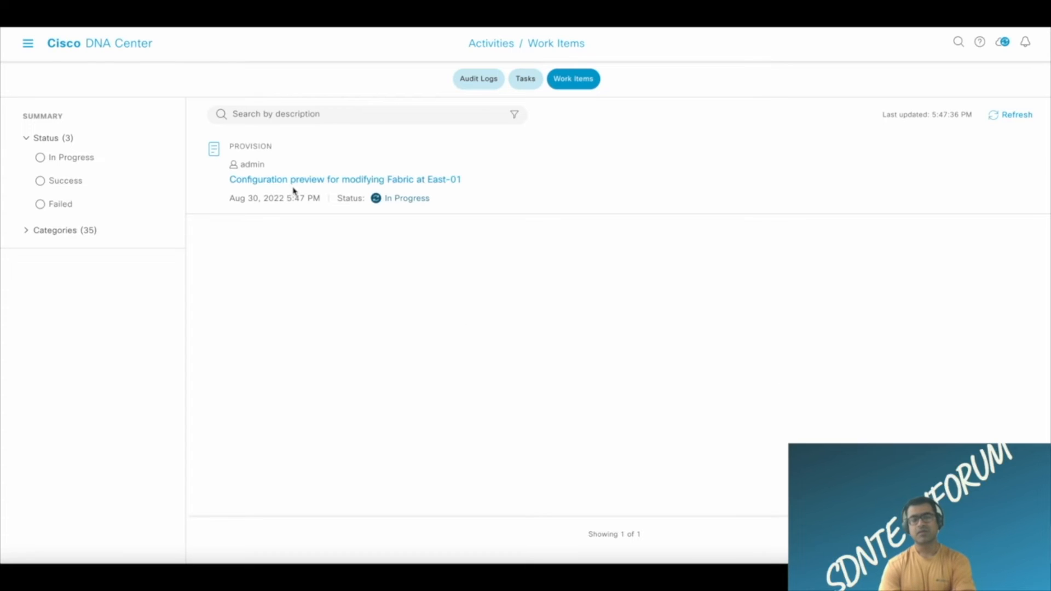
{"action": "left_click", "coordinate": [378, 180]}
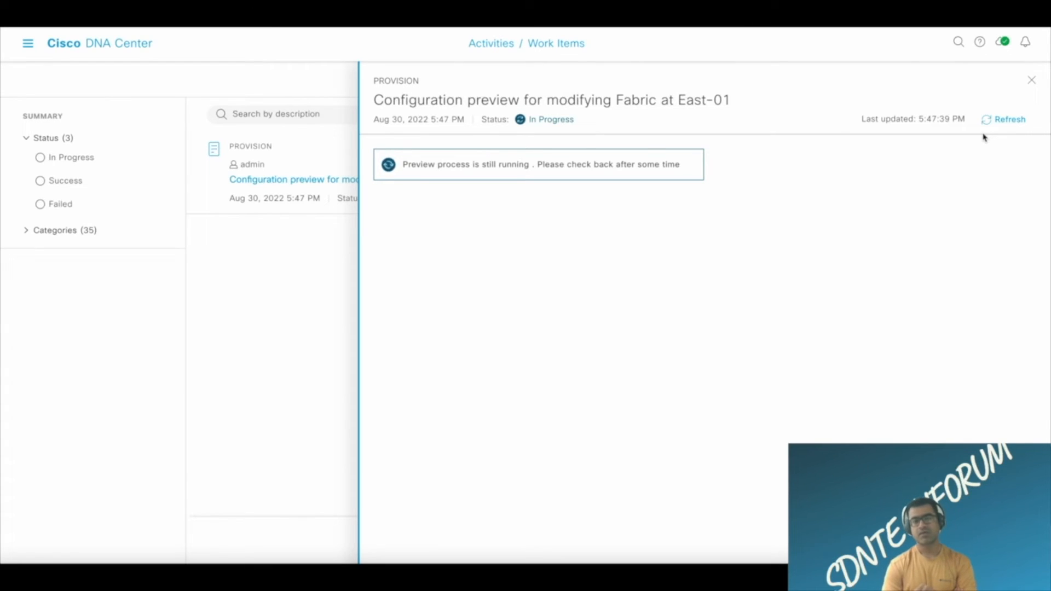
{"action": "left_click", "coordinate": [1003, 121]}
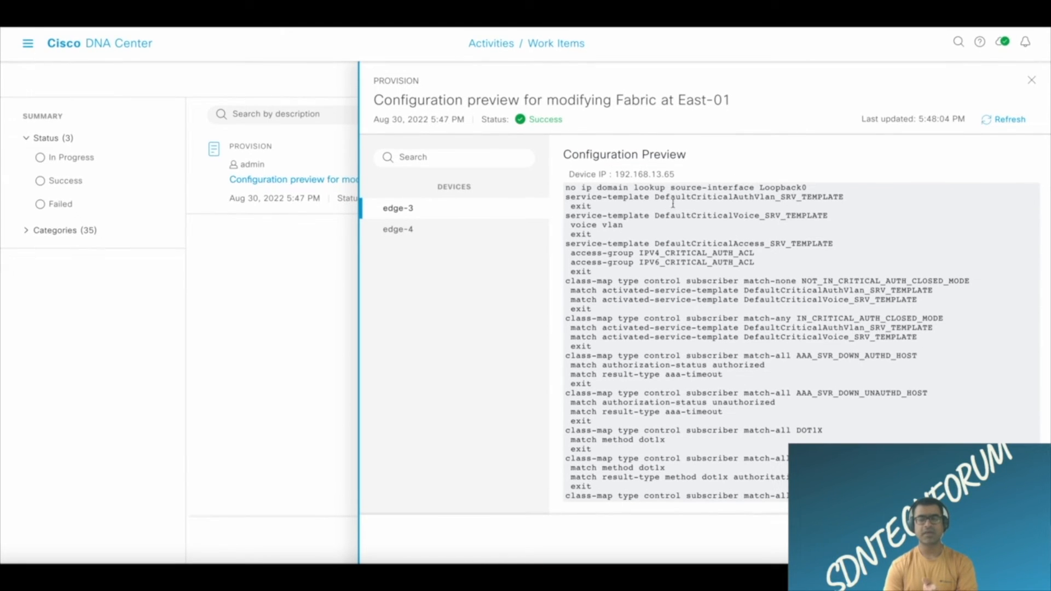
Examine the DefaultCritical AuthVlan, Voice and Access service templates and the subscriber class maps in the edge-3 configuration preview.
{"action": "left_click_drag", "start_coordinate": [853, 197], "coordinate": [660, 197]}
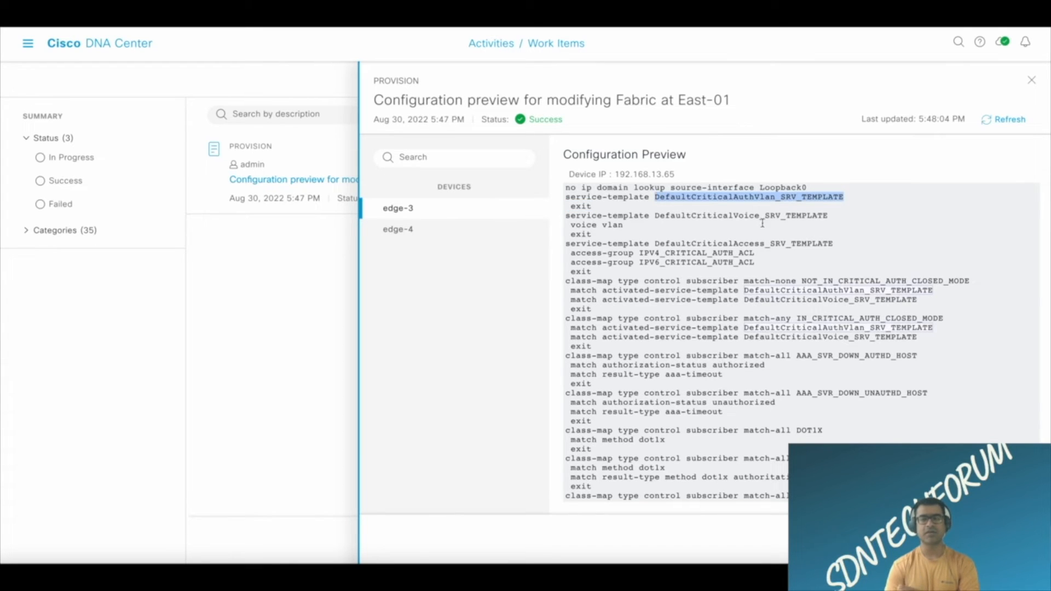
{"action": "left_click_drag", "start_coordinate": [832, 216], "coordinate": [662, 215]}
{"action": "left_click_drag", "start_coordinate": [837, 243], "coordinate": [659, 241]}
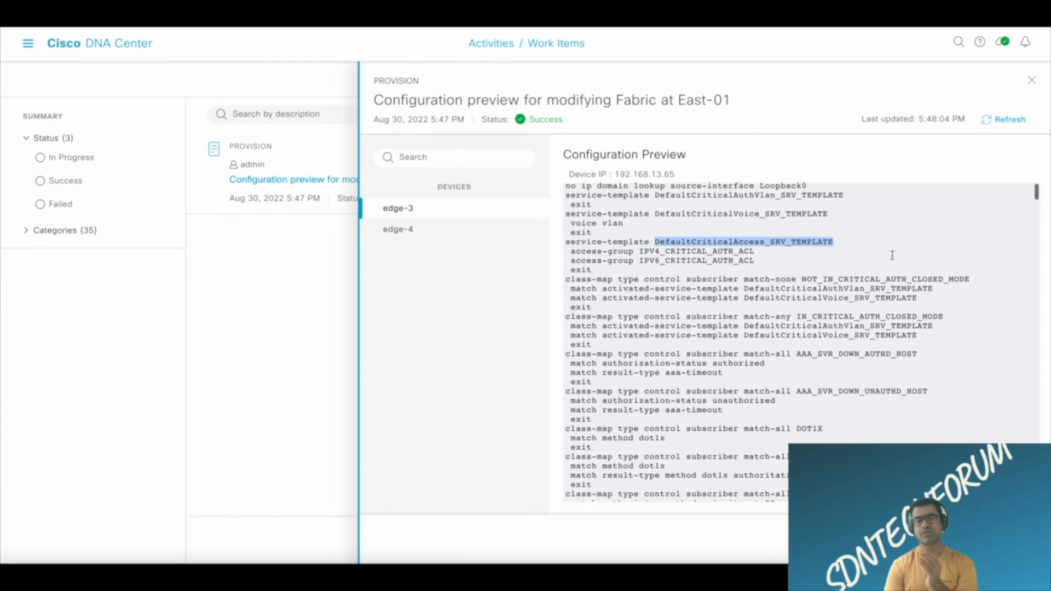
{"action": "scroll", "coordinate": [892, 255], "scroll_direction": "down", "scroll_amount": 2}
{"action": "scroll", "coordinate": [893, 255], "scroll_direction": "up", "scroll_amount": 2}
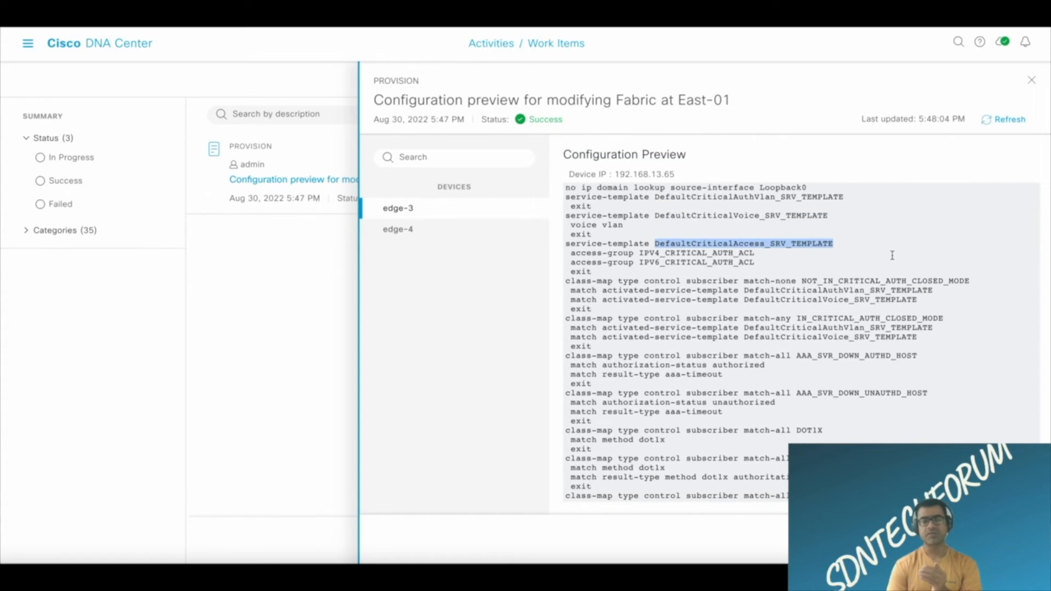
{"action": "scroll", "coordinate": [893, 255], "scroll_direction": "down", "scroll_amount": 3}
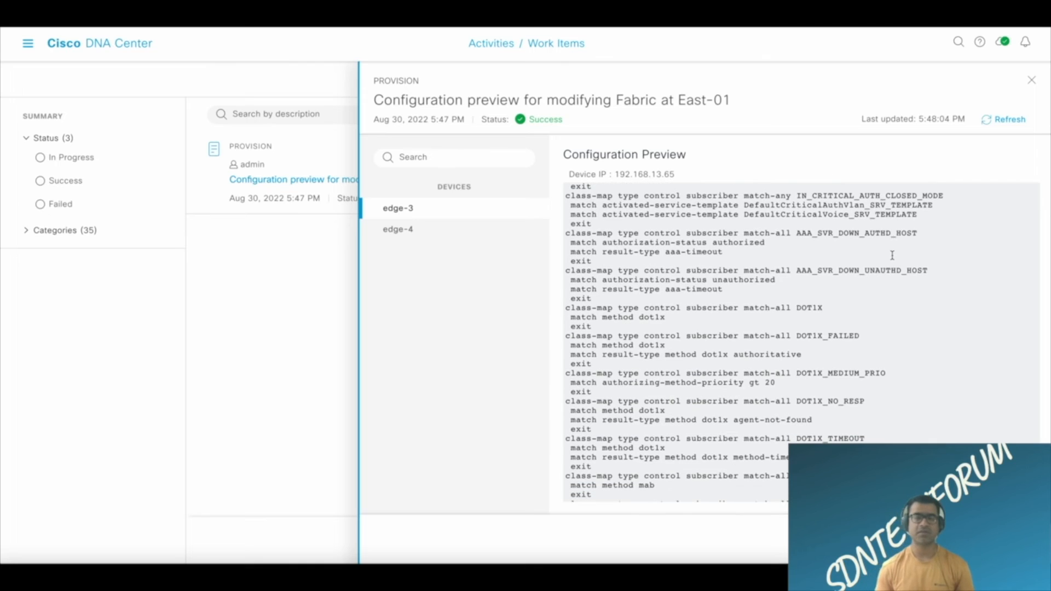
{"action": "scroll", "coordinate": [892, 255], "scroll_direction": "down", "scroll_amount": 3}
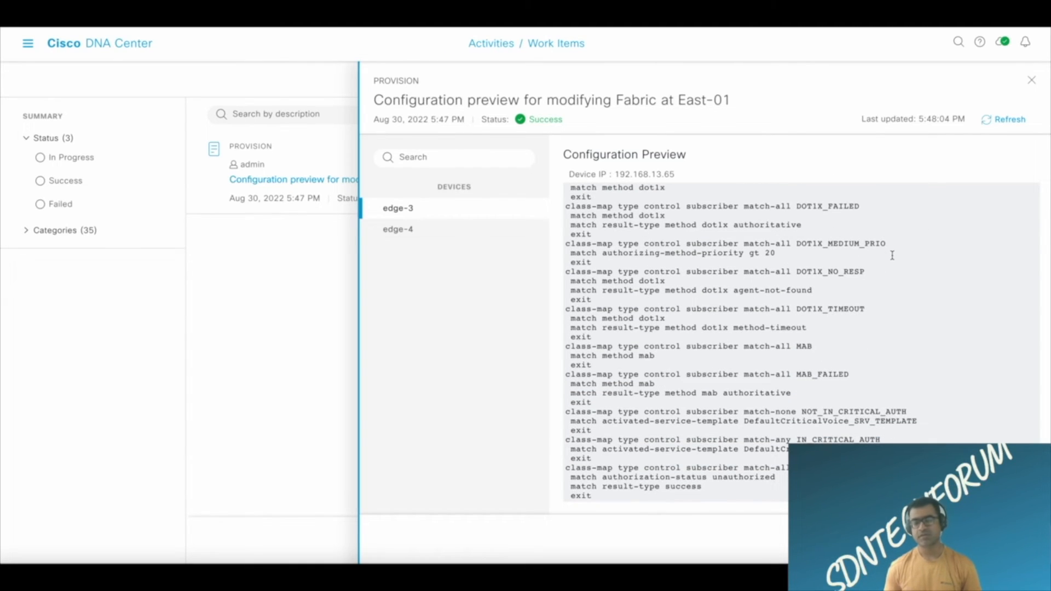
Examine the PMAP_DefaultWiredDot1xClosedAuth_1X_MAB policy map and its authentication events in the edge-3 configuration preview.
{"action": "scroll", "coordinate": [892, 255], "scroll_direction": "down", "scroll_amount": 6}
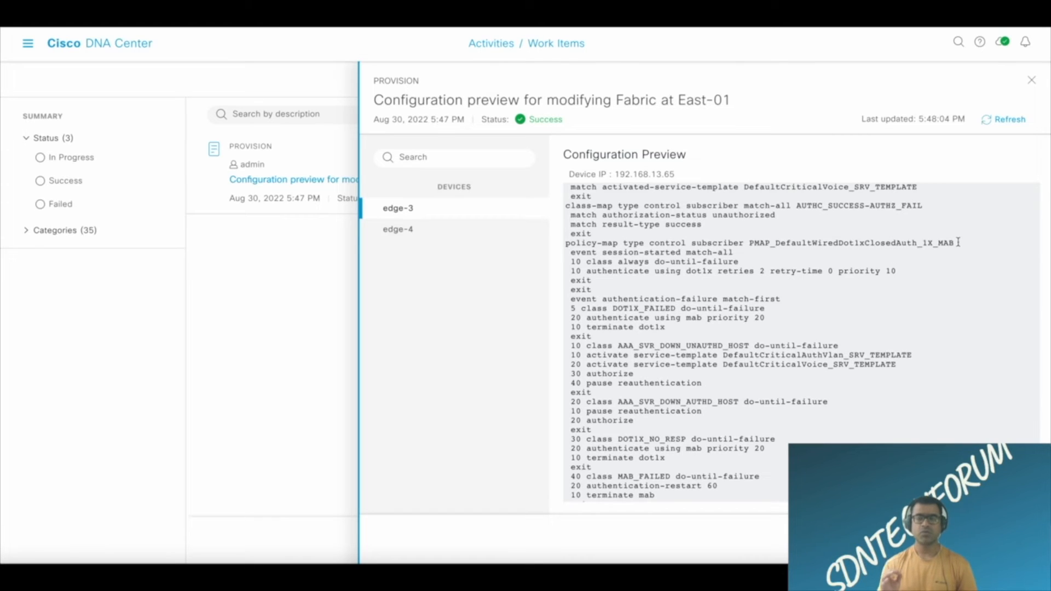
{"action": "left_click_drag", "start_coordinate": [954, 243], "coordinate": [747, 243]}
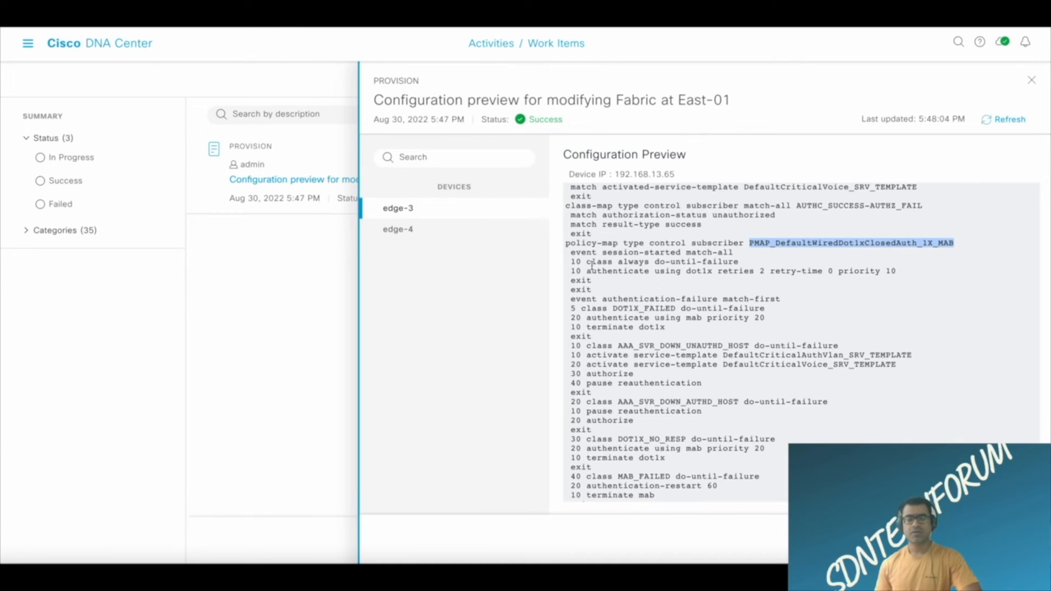
{"action": "scroll", "coordinate": [679, 316], "scroll_direction": "down", "scroll_amount": 5}
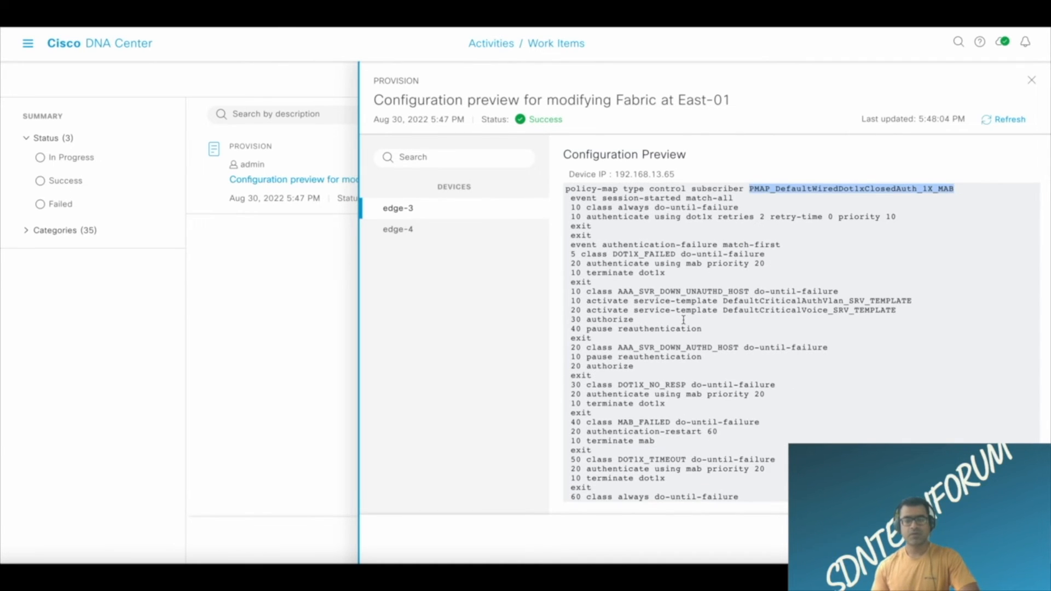
{"action": "scroll", "coordinate": [683, 320], "scroll_direction": "down", "scroll_amount": 3}
{"action": "scroll", "coordinate": [683, 321], "scroll_direction": "up", "scroll_amount": 3}
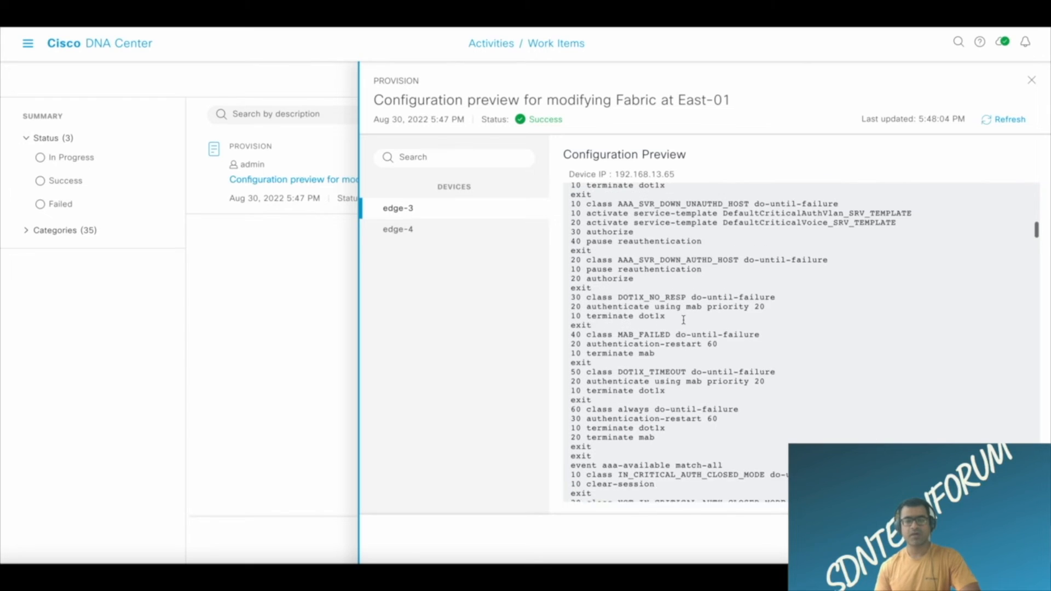
{"action": "scroll", "coordinate": [683, 321], "scroll_direction": "down", "scroll_amount": 5}
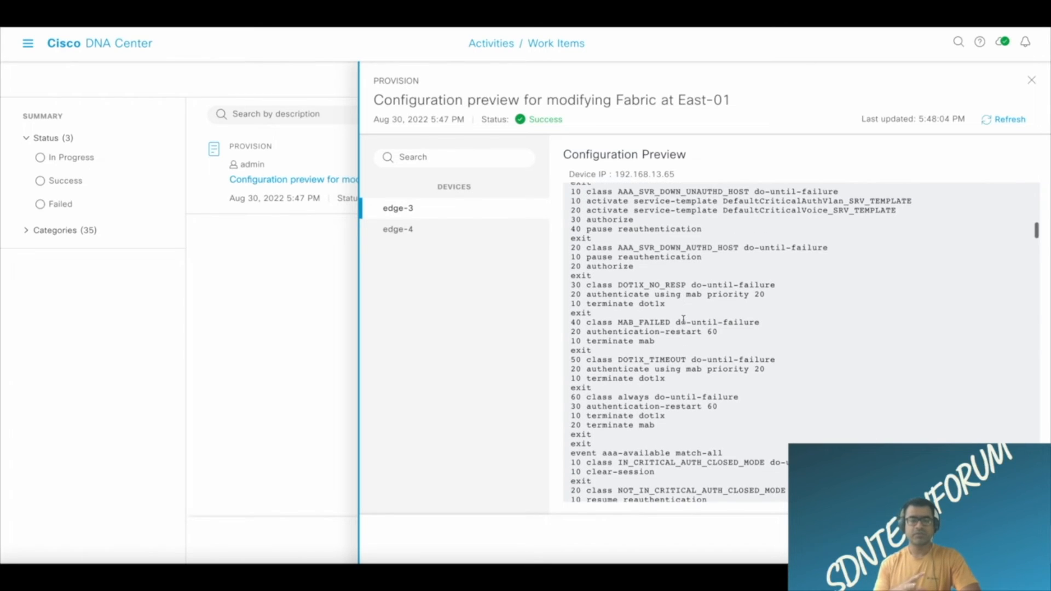
{"action": "scroll", "coordinate": [684, 320], "scroll_direction": "down", "scroll_amount": 5}
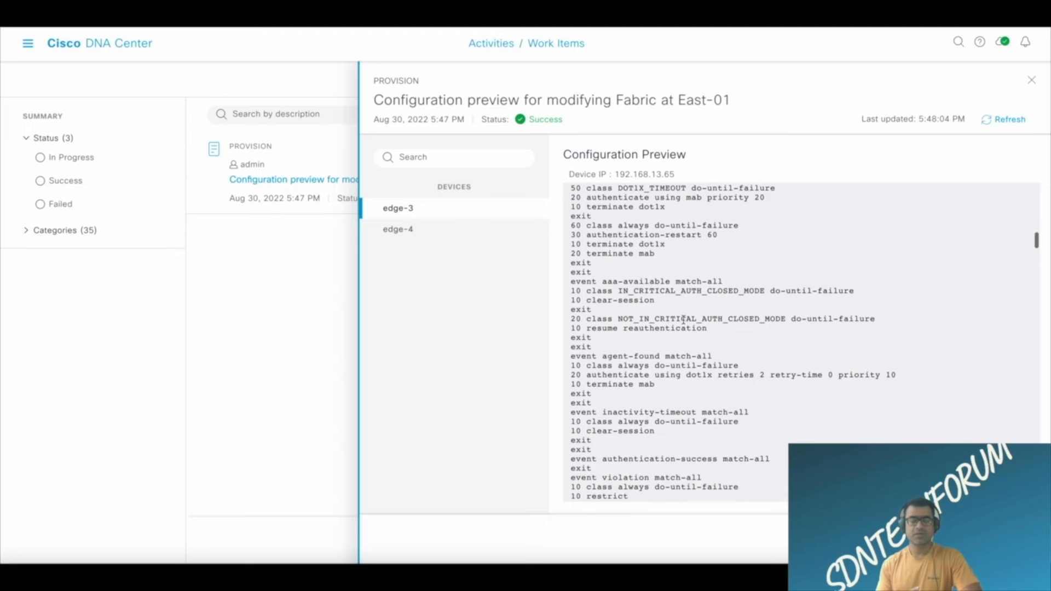
{"action": "scroll", "coordinate": [684, 320], "scroll_direction": "down", "scroll_amount": 6}
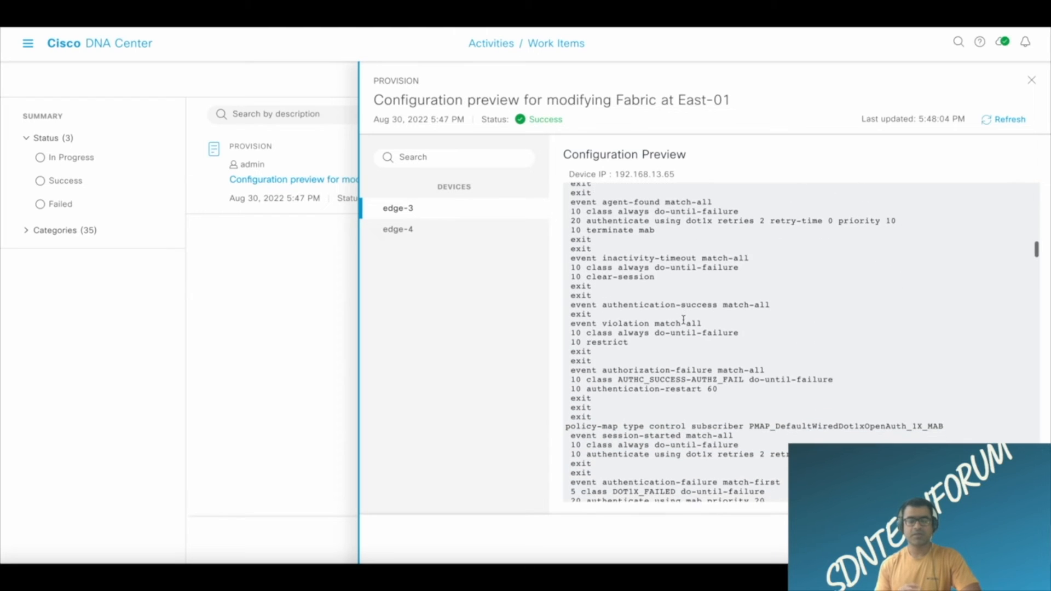
Examine the PMAP_DefaultWiredDot1xOpenAuth_1X_MAB and PMAP_DefaultWiredDot1xLowImpactAuth_1X_MAB policy maps in the edge-3 configuration preview.
{"action": "scroll", "coordinate": [683, 321], "scroll_direction": "down", "scroll_amount": 3}
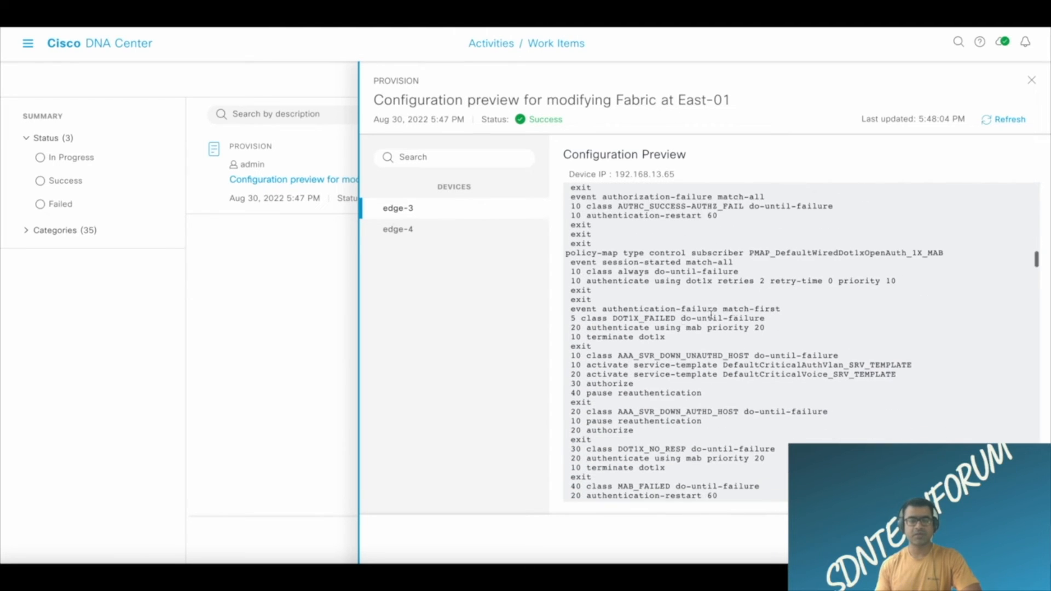
{"action": "left_click_drag", "start_coordinate": [957, 254], "coordinate": [740, 254]}
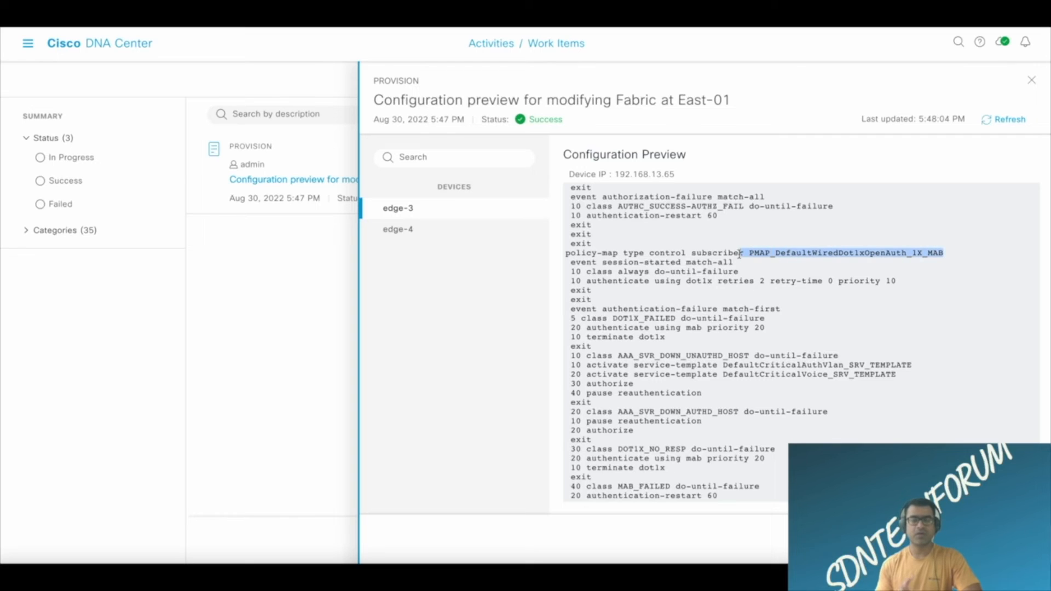
{"action": "scroll", "coordinate": [878, 333], "scroll_direction": "down", "scroll_amount": 10}
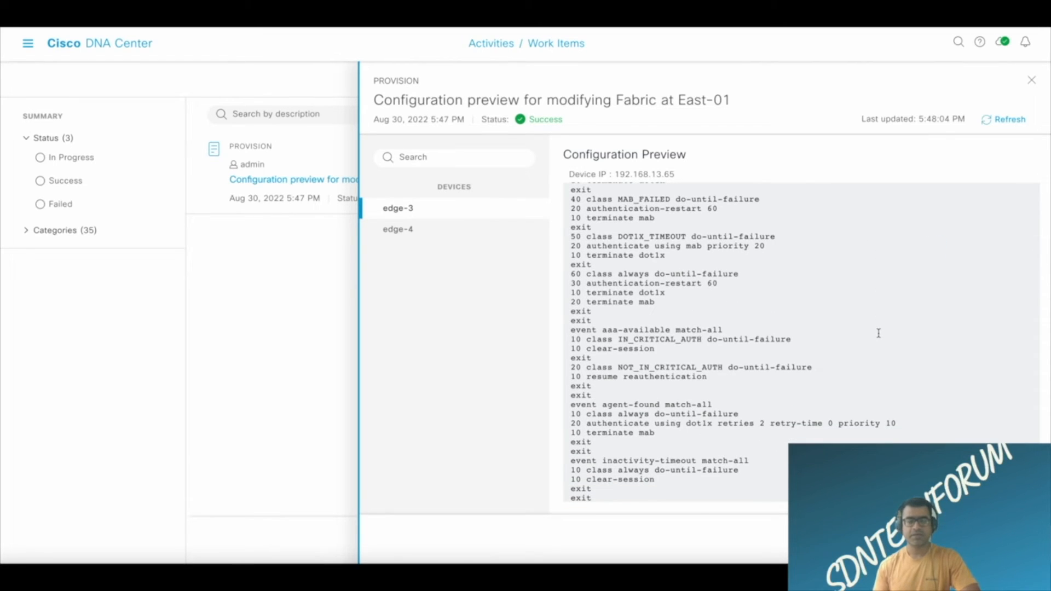
{"action": "scroll", "coordinate": [878, 333], "scroll_direction": "down", "scroll_amount": 10}
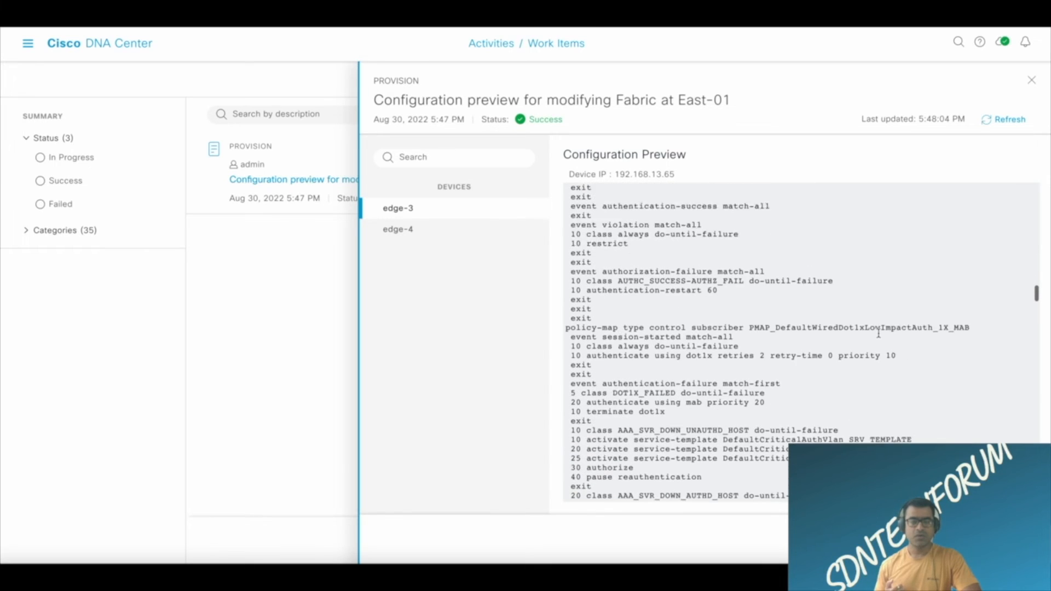
{"action": "scroll", "coordinate": [878, 334], "scroll_direction": "down", "scroll_amount": 1}
{"action": "left_click_drag", "start_coordinate": [973, 301], "coordinate": [781, 300]}
{"action": "scroll", "coordinate": [921, 352], "scroll_direction": "down", "scroll_amount": 3}
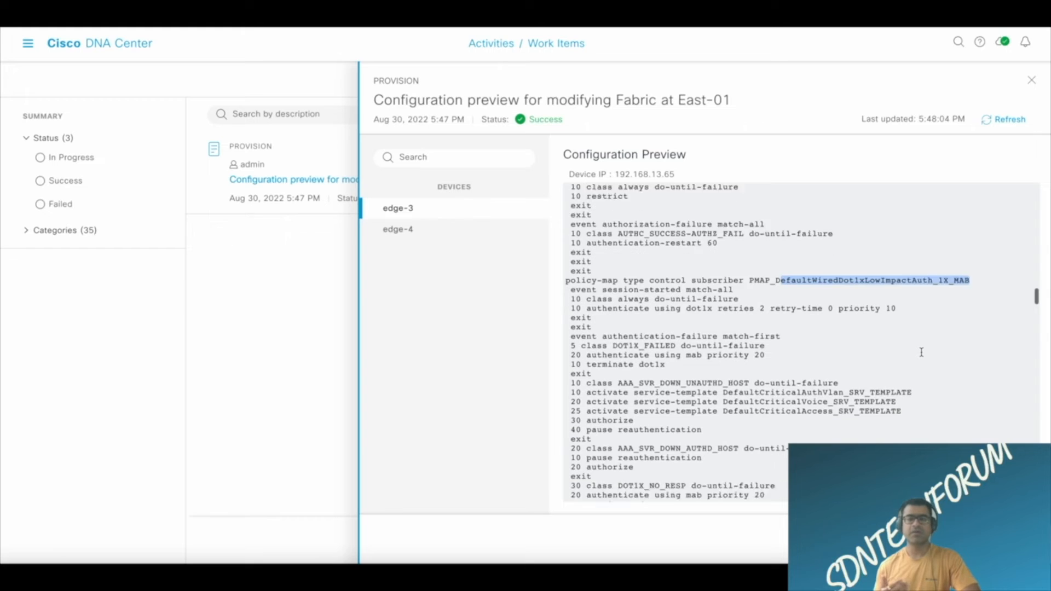
{"action": "scroll", "coordinate": [921, 352], "scroll_direction": "down", "scroll_amount": 5}
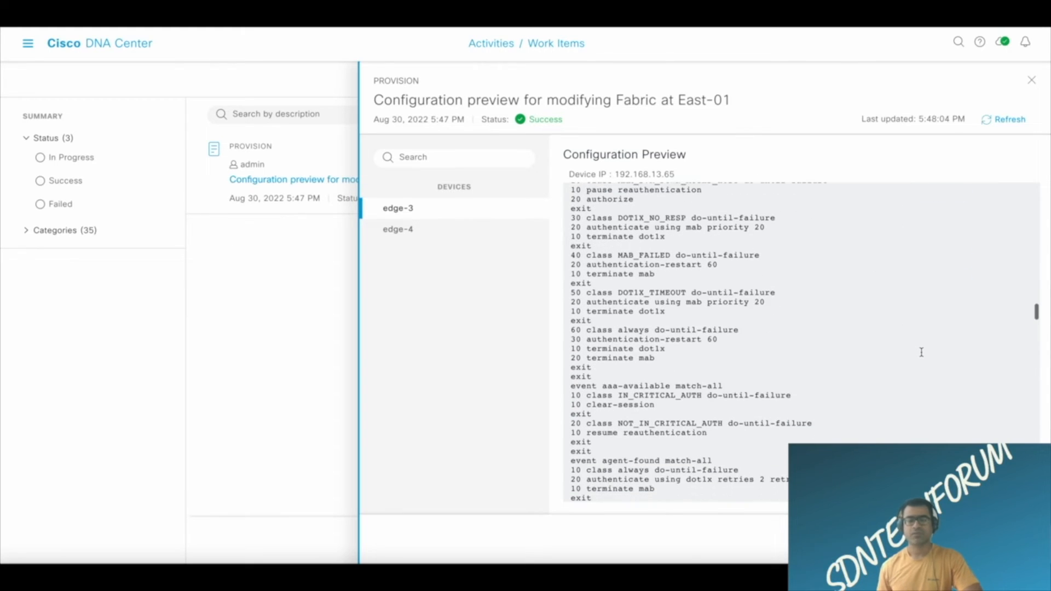
{"action": "scroll", "coordinate": [921, 352], "scroll_direction": "down", "scroll_amount": 5}
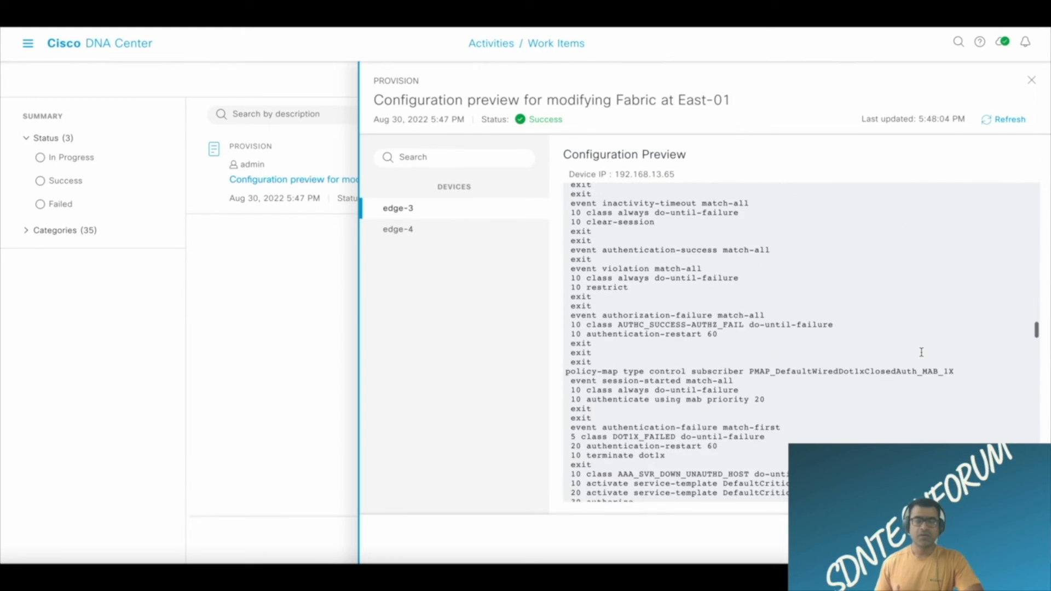
Examine the PMAP_DefaultWiredDot1xClosedAuth_MAB_1X policy map and its authentication events in the edge-3 configuration preview.
{"action": "left_click_drag", "start_coordinate": [959, 369], "coordinate": [745, 367]}
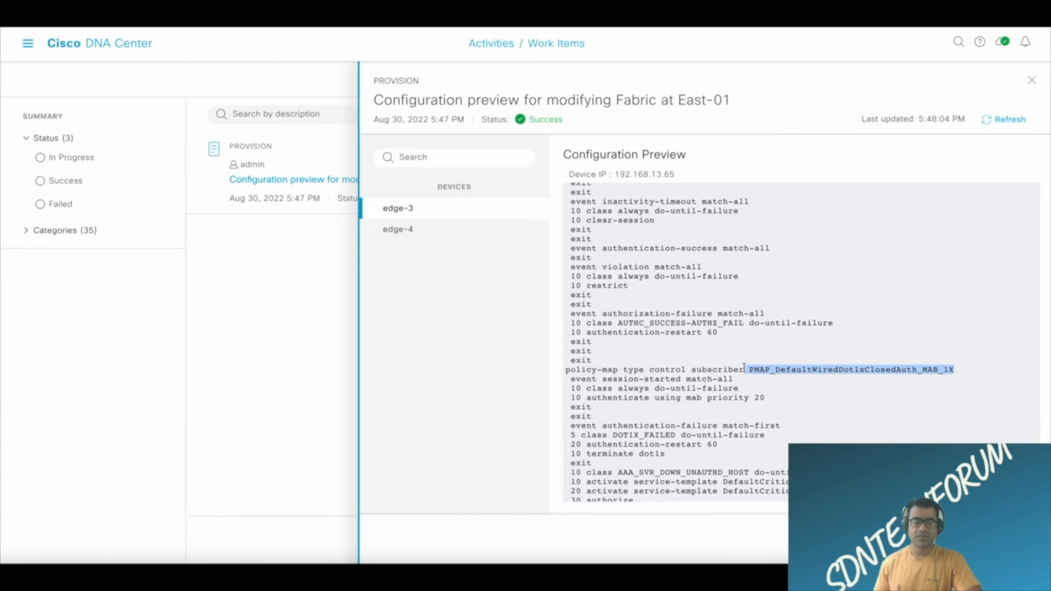
{"action": "scroll", "coordinate": [876, 299], "scroll_direction": "down", "scroll_amount": 10}
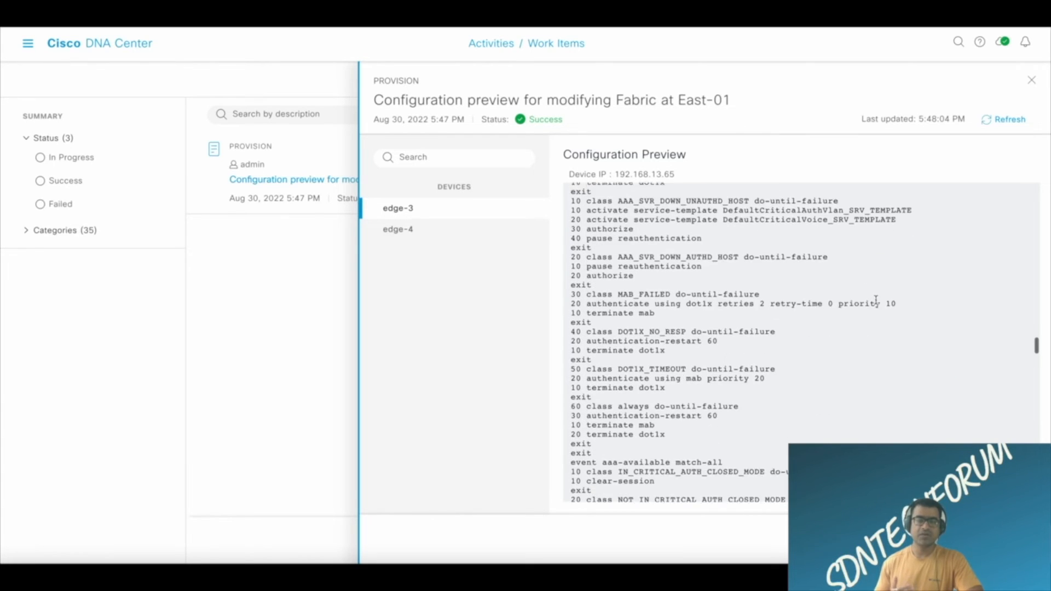
{"action": "scroll", "coordinate": [890, 326], "scroll_direction": "down", "scroll_amount": 4}
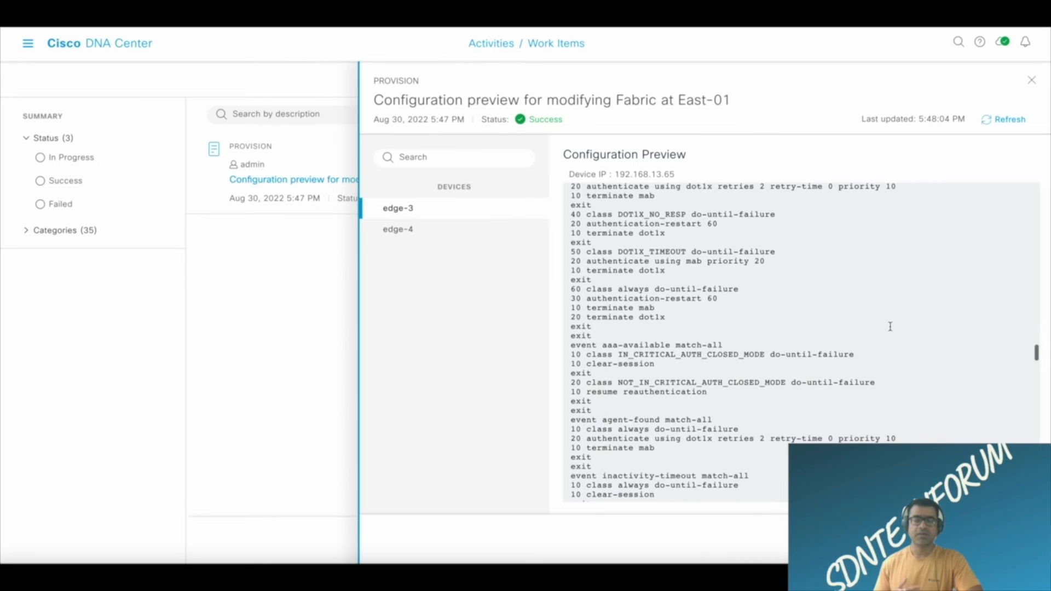
{"action": "scroll", "coordinate": [890, 327], "scroll_direction": "down", "scroll_amount": 11}
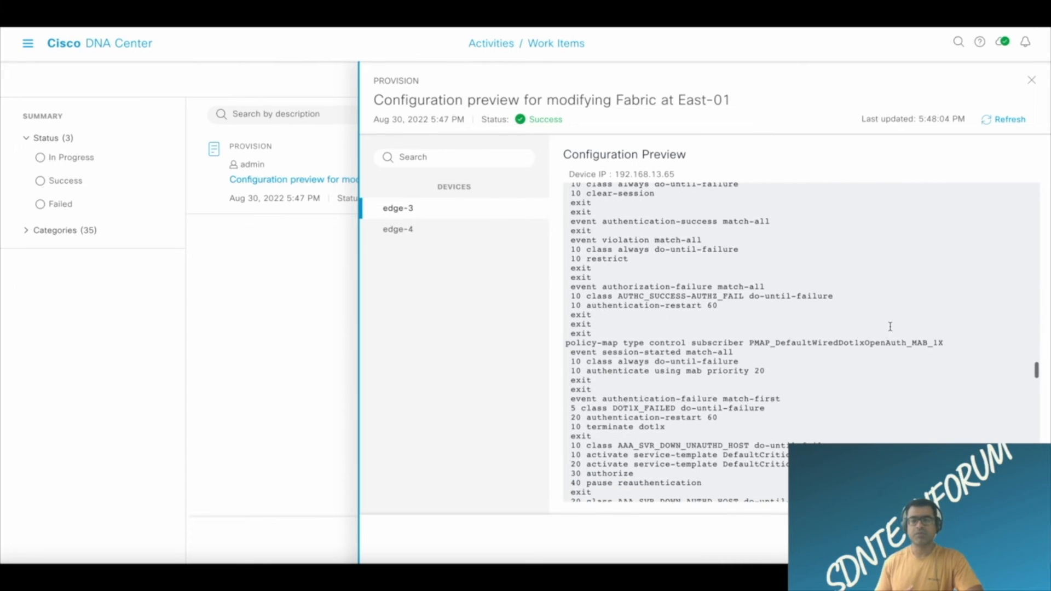
Examine the PMAP_DefaultWiredDot1xOpenAuth_MAB_1X and PMAP_DefaultWiredDot1xLowImpactAuth_MAB_1X policy maps in the edge-3 configuration preview.
{"action": "left_click_drag", "start_coordinate": [947, 342], "coordinate": [759, 342]}
{"action": "scroll", "coordinate": [880, 294], "scroll_direction": "down", "scroll_amount": 8}
{"action": "scroll", "coordinate": [881, 294], "scroll_direction": "down", "scroll_amount": 7}
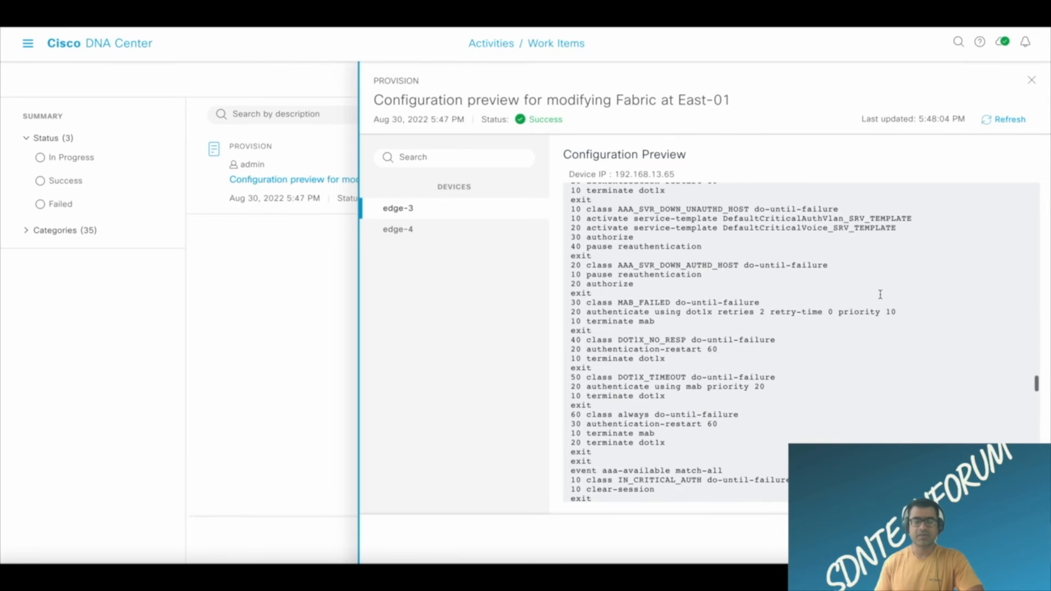
{"action": "scroll", "coordinate": [881, 294], "scroll_direction": "down", "scroll_amount": 2}
{"action": "scroll", "coordinate": [881, 294], "scroll_direction": "down", "scroll_amount": 5}
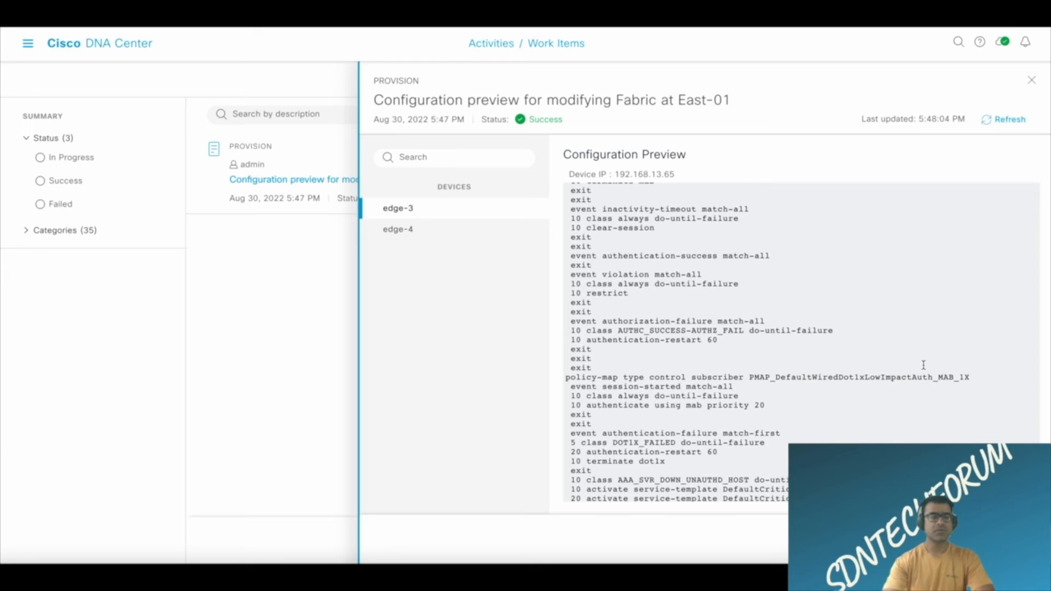
{"action": "scroll", "coordinate": [933, 350], "scroll_direction": "down", "scroll_amount": 1}
{"action": "left_click_drag", "start_coordinate": [972, 373], "coordinate": [814, 374]}
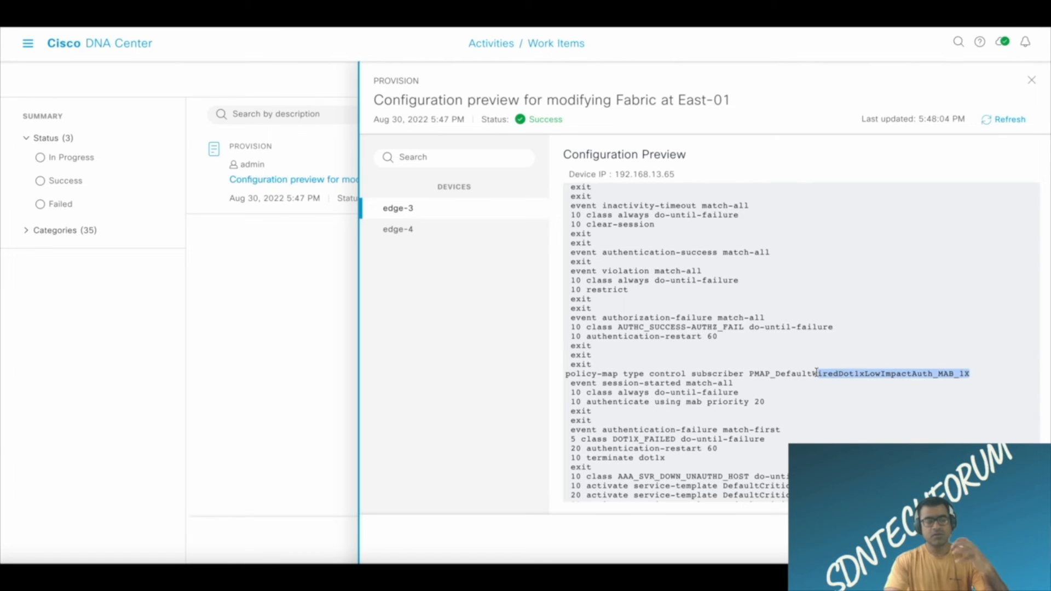
{"action": "scroll", "coordinate": [874, 332], "scroll_direction": "down", "scroll_amount": 11}
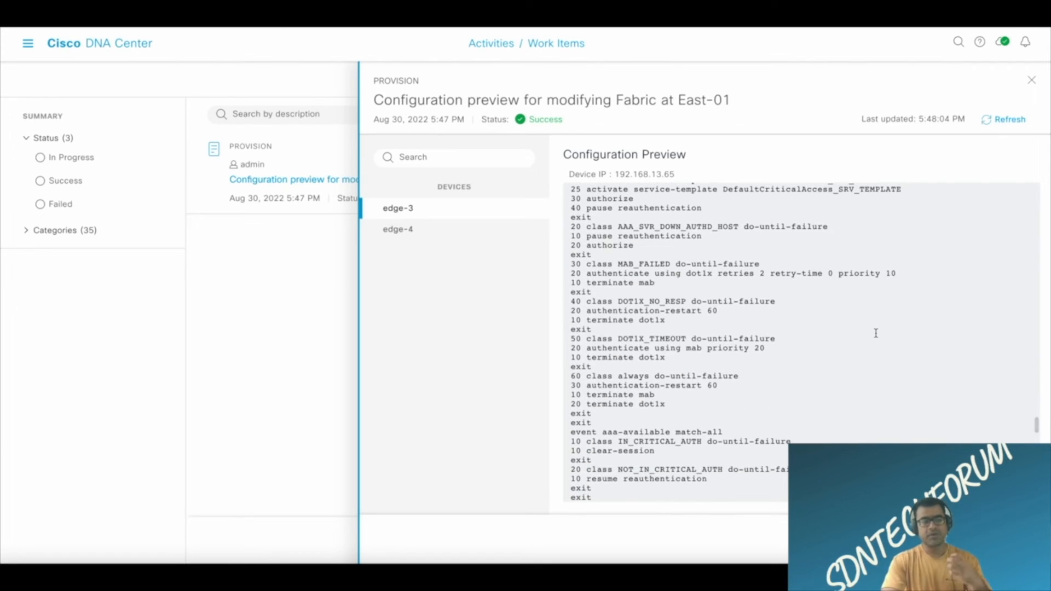
Examine the DefaultWiredDot1xClosedAuth interface template and the subscriber service policy it references in the edge-3 preview.
{"action": "scroll", "coordinate": [876, 333], "scroll_direction": "down", "scroll_amount": 15}
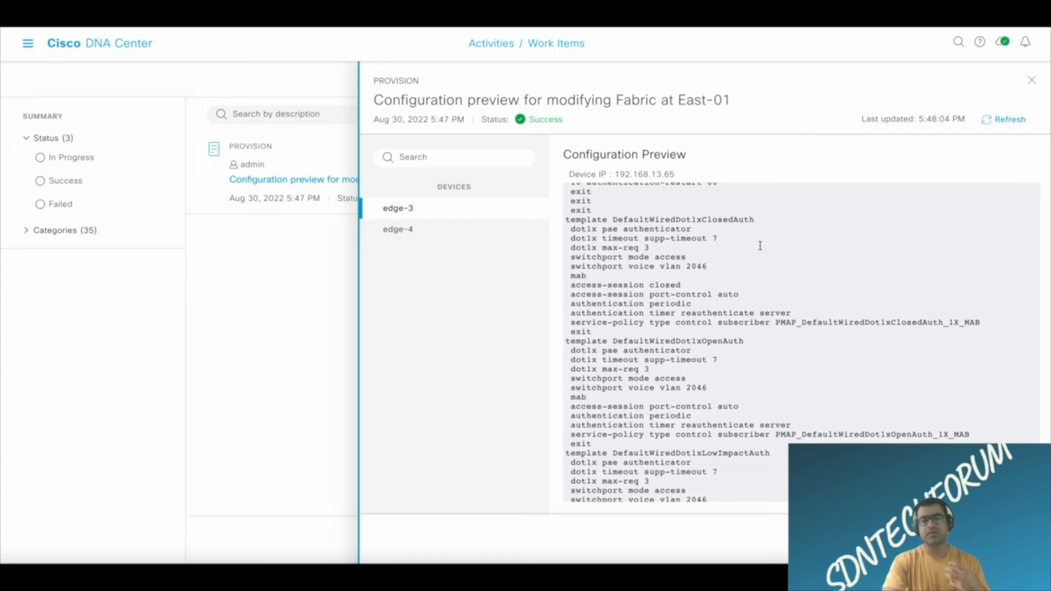
{"action": "left_click_drag", "start_coordinate": [755, 220], "coordinate": [580, 337]}
{"action": "left_click", "coordinate": [962, 358]}
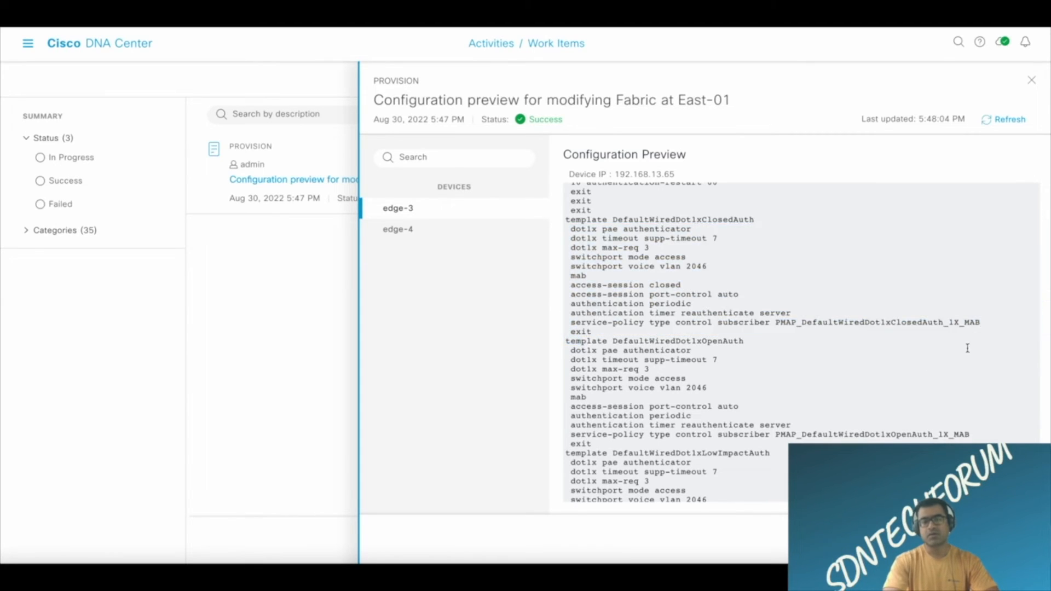
{"action": "left_click_drag", "start_coordinate": [984, 322], "coordinate": [834, 320]}
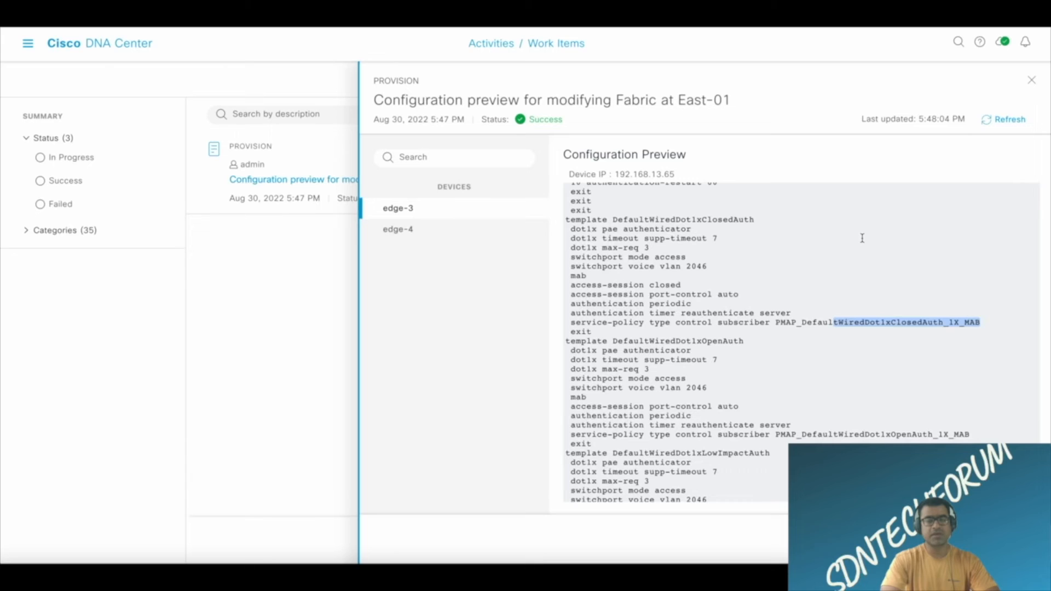
Examine the router lisp section, its map-resolver address and the pre-auth and critical-auth access lists in the edge-3 preview.
{"action": "scroll", "coordinate": [862, 238], "scroll_direction": "down", "scroll_amount": 10}
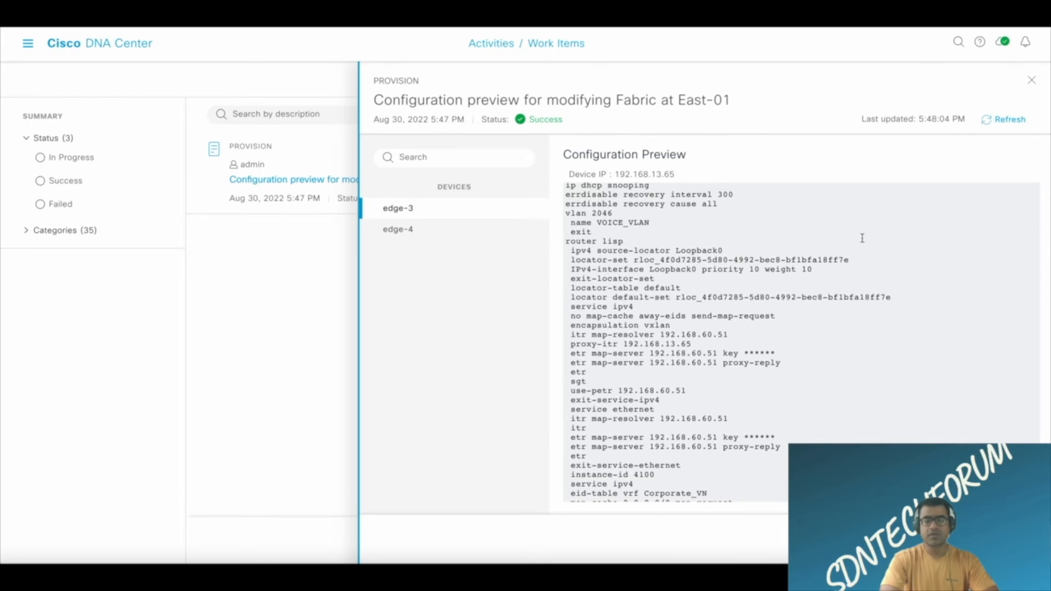
{"action": "left_click_drag", "start_coordinate": [566, 240], "coordinate": [782, 447]}
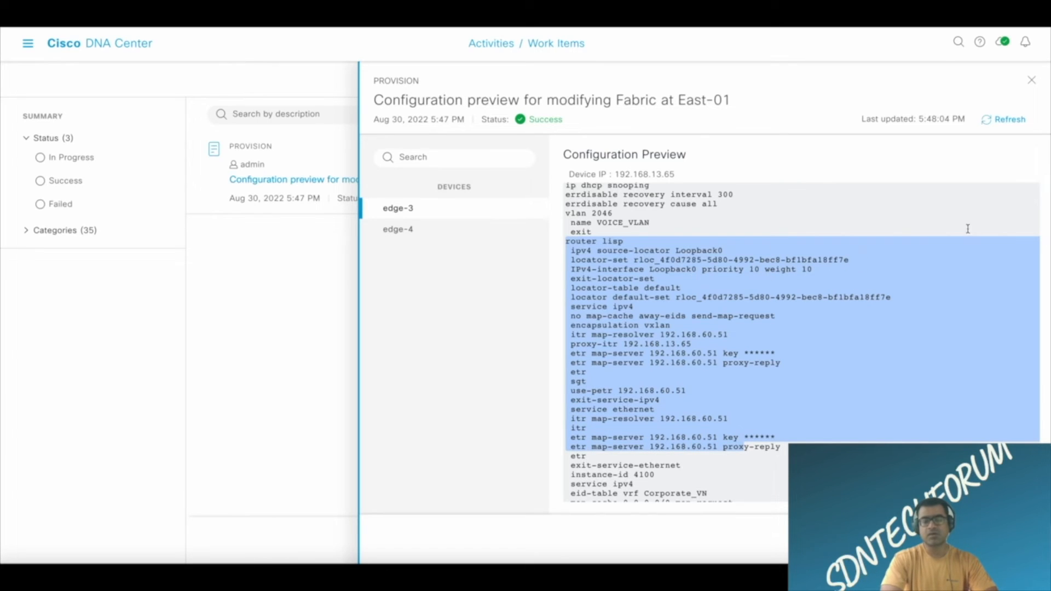
{"action": "left_click", "coordinate": [771, 205]}
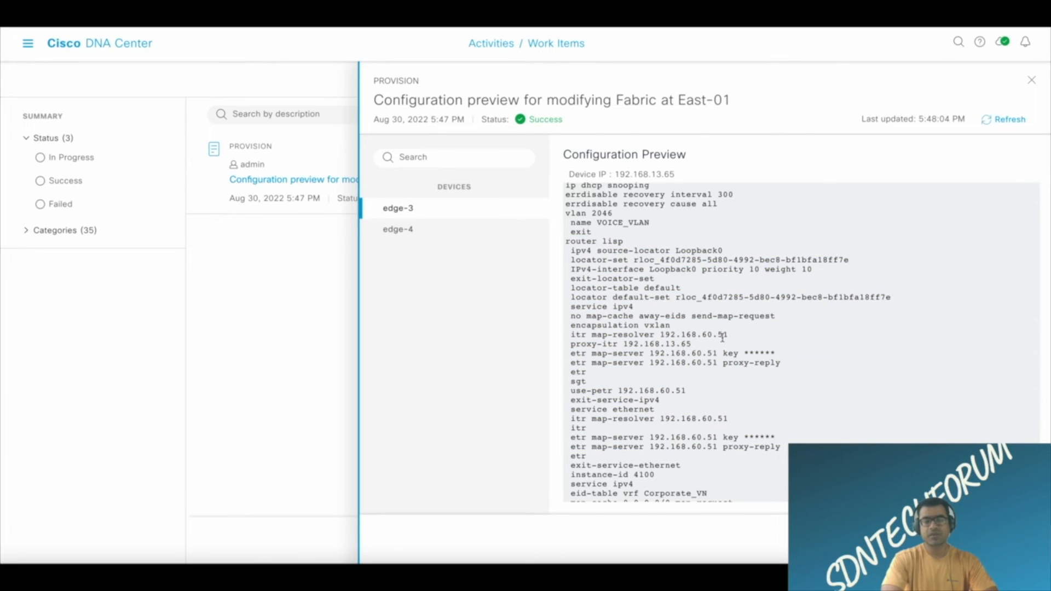
{"action": "left_click_drag", "start_coordinate": [724, 334], "coordinate": [661, 335]}
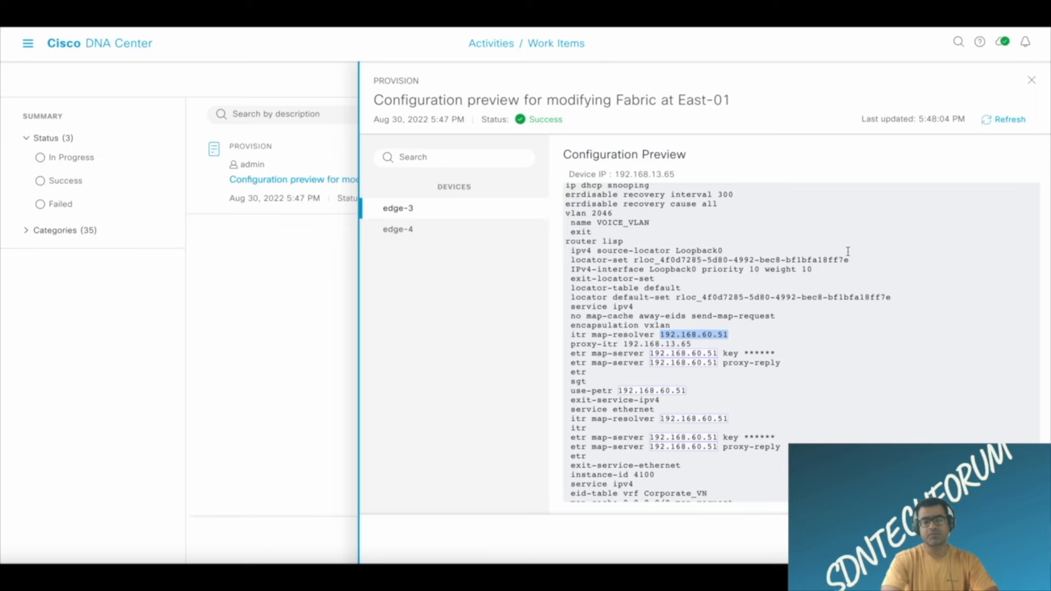
{"action": "scroll", "coordinate": [850, 309], "scroll_direction": "down", "scroll_amount": 5}
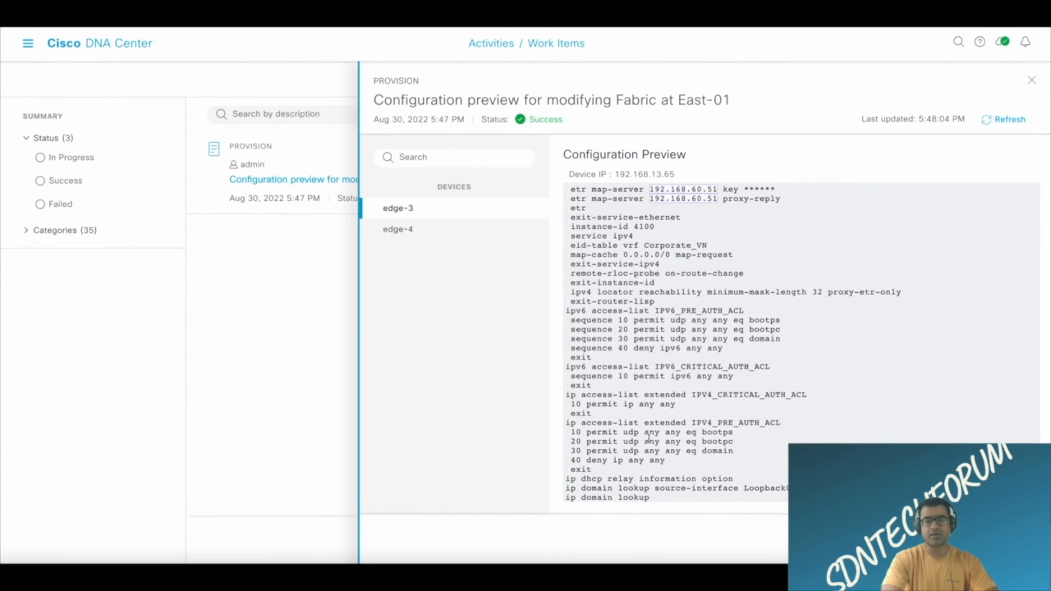
Copy the entire edge-3 configuration preview text to the clipboard.
{"action": "left_click", "coordinate": [659, 496]}
{"action": "left_click_drag", "start_coordinate": [659, 497], "coordinate": [552, 149]}
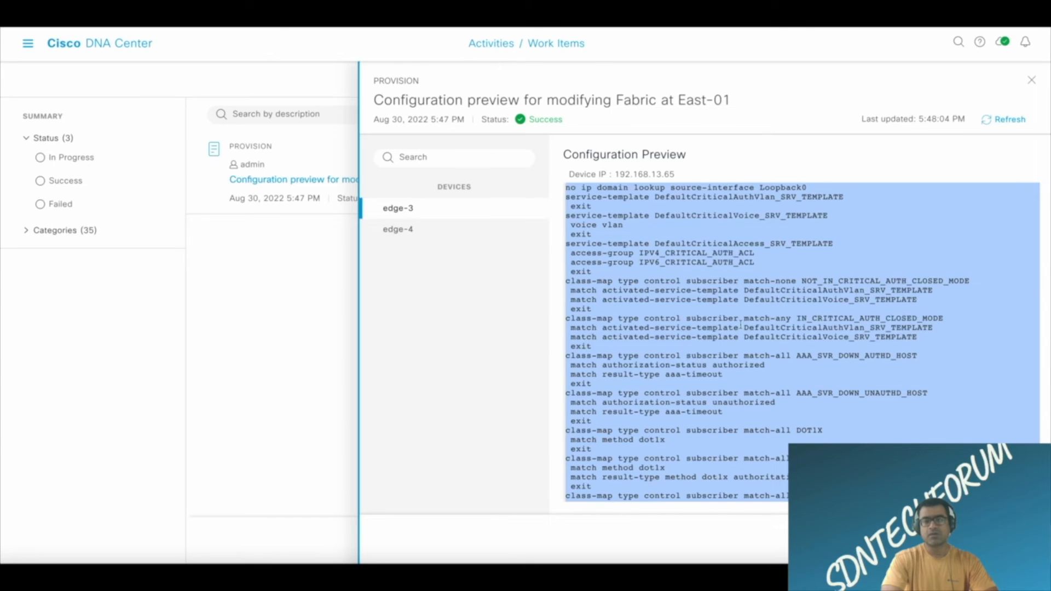
{"action": "right_click", "coordinate": [897, 263]}
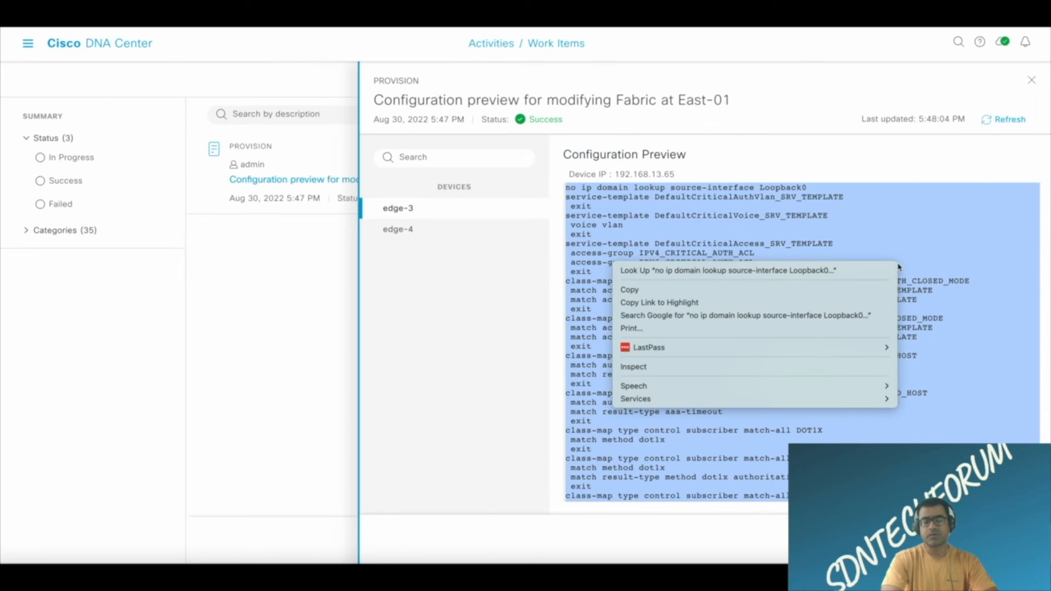
{"action": "left_click", "coordinate": [684, 290]}
Compare the closing LISP and access-list sections of the edge-4 configuration preview with those of edge-3.
{"action": "left_click", "coordinate": [403, 230]}
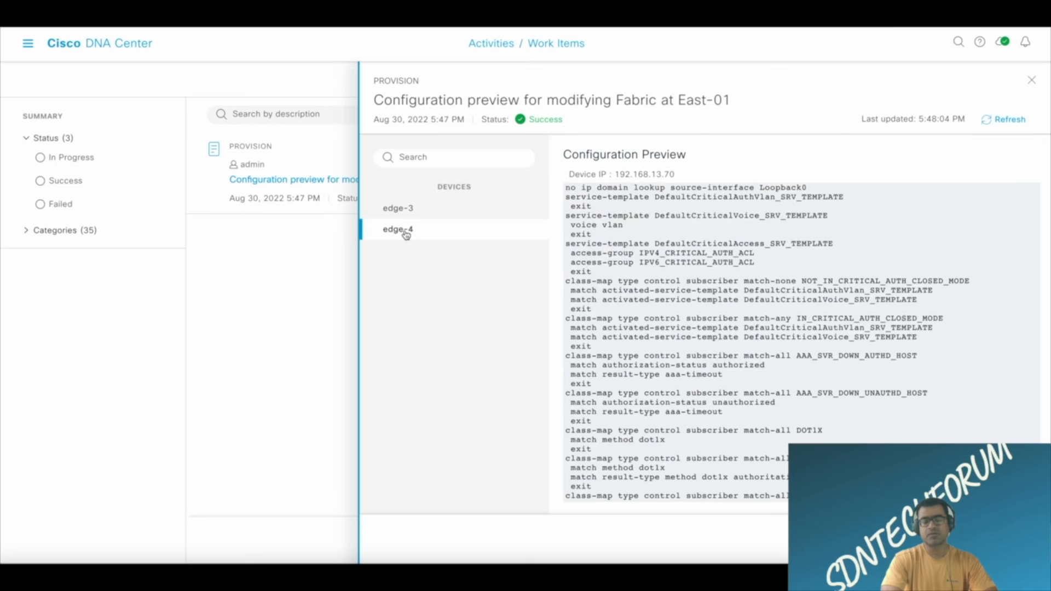
{"action": "scroll", "coordinate": [693, 315], "scroll_direction": "down", "scroll_amount": 15}
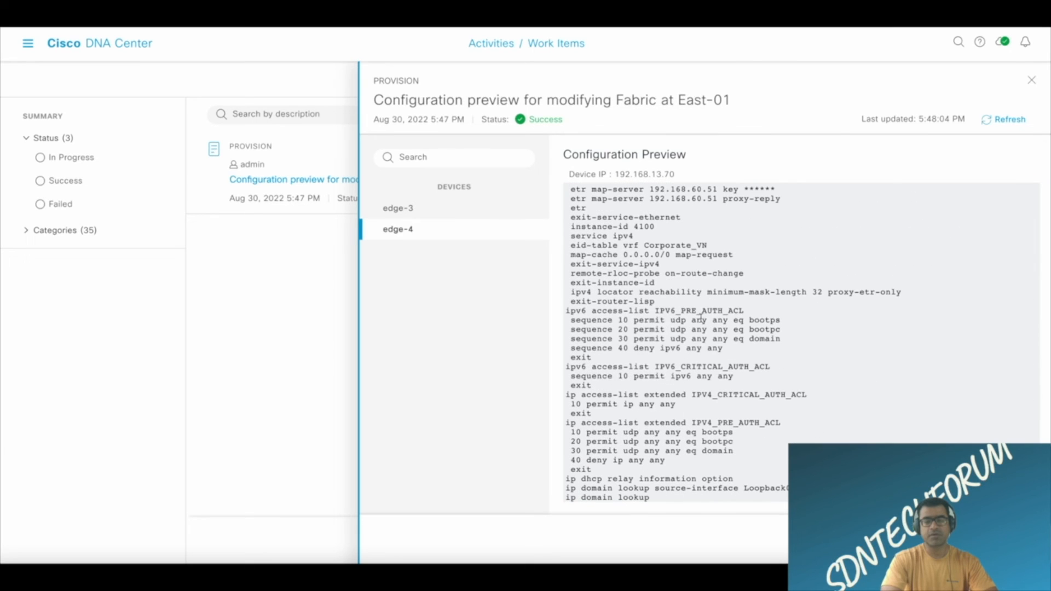
{"action": "left_click", "coordinate": [414, 210]}
{"action": "scroll", "coordinate": [718, 296], "scroll_direction": "down", "scroll_amount": 5}
{"action": "scroll", "coordinate": [718, 296], "scroll_direction": "down", "scroll_amount": 10}
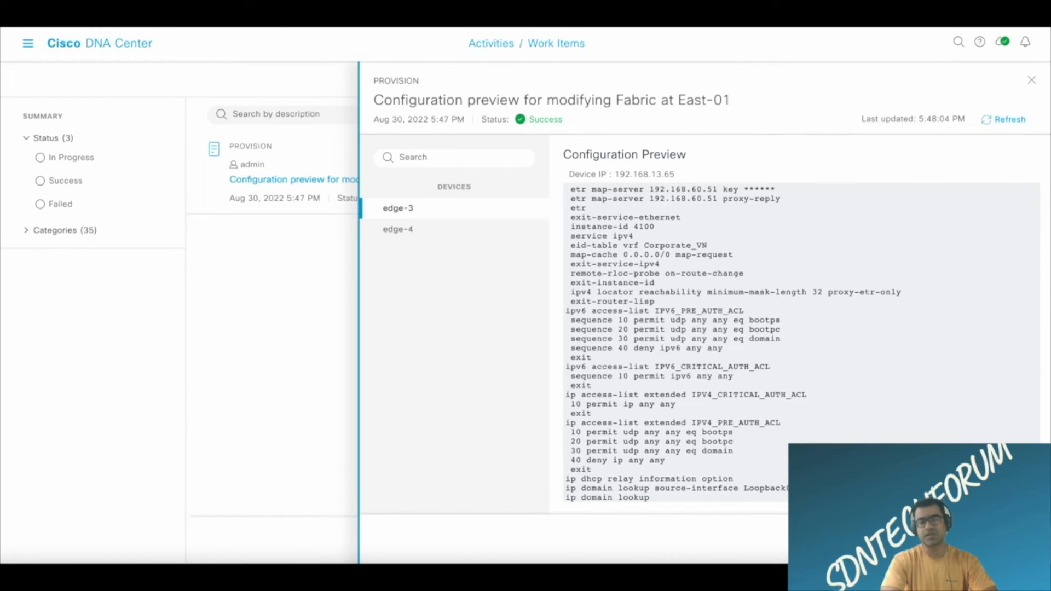
Deploy the previewed East-01 fabric configuration and delete its completed work item.
{"action": "left_click", "coordinate": [1008, 539]}
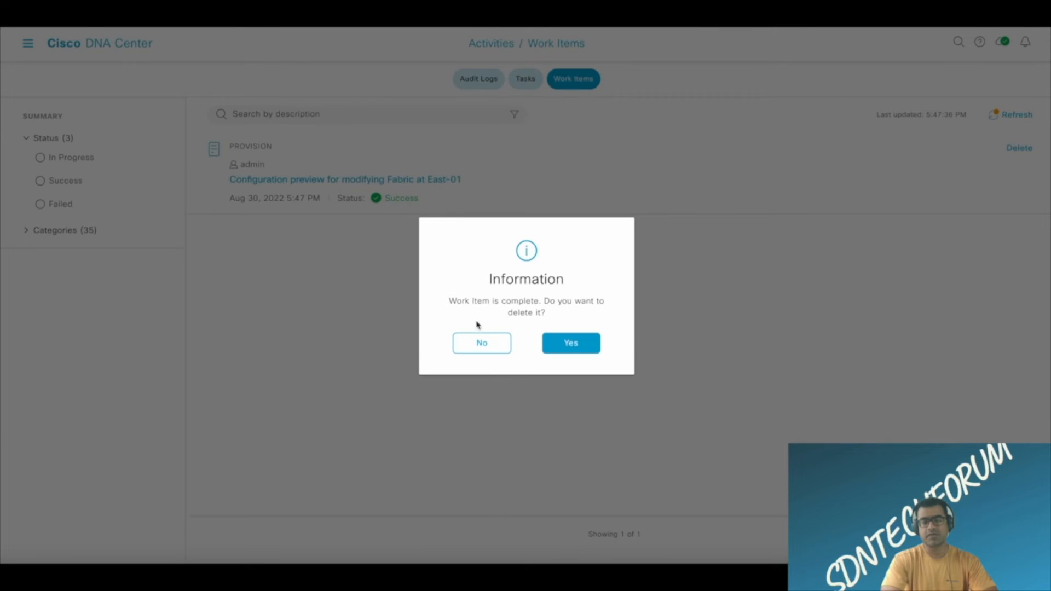
{"action": "left_click", "coordinate": [591, 351]}
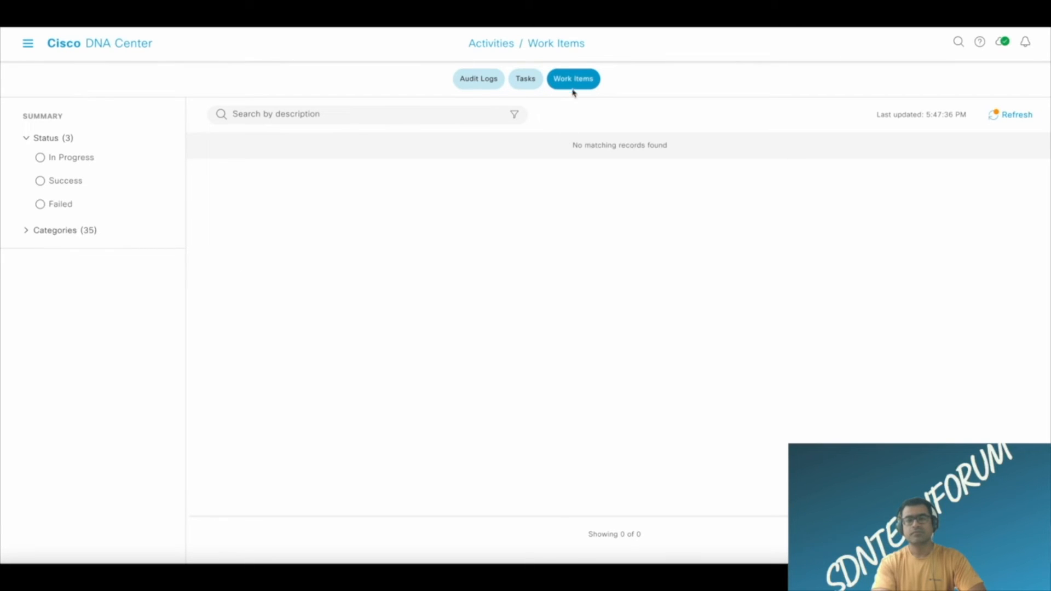
Open the provision details of the Provision Device(s) task started Aug 30, 2022 5:50 PM.
{"action": "left_click", "coordinate": [530, 81]}
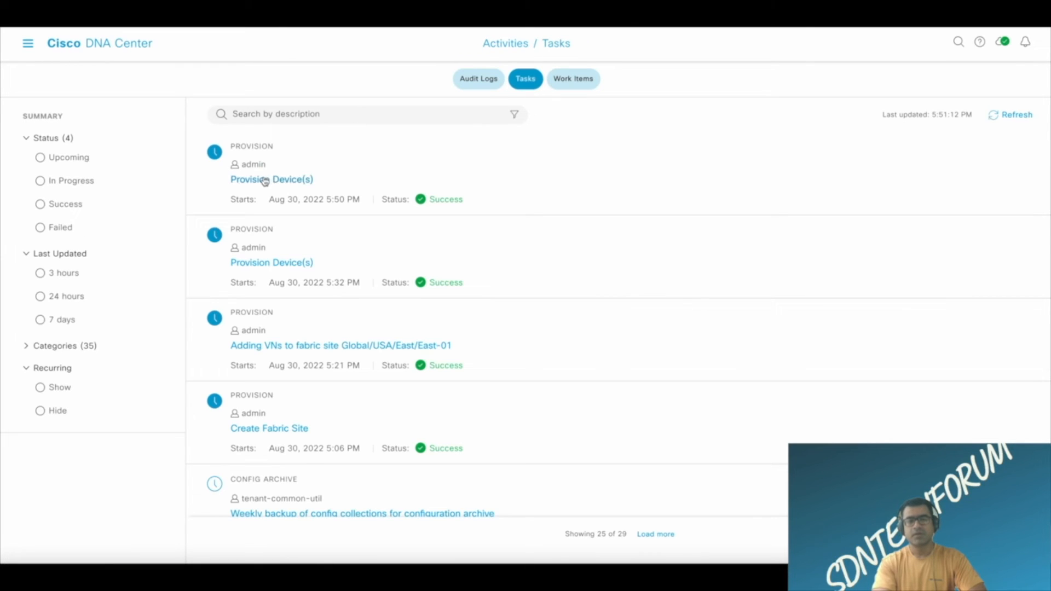
{"action": "left_click", "coordinate": [264, 181]}
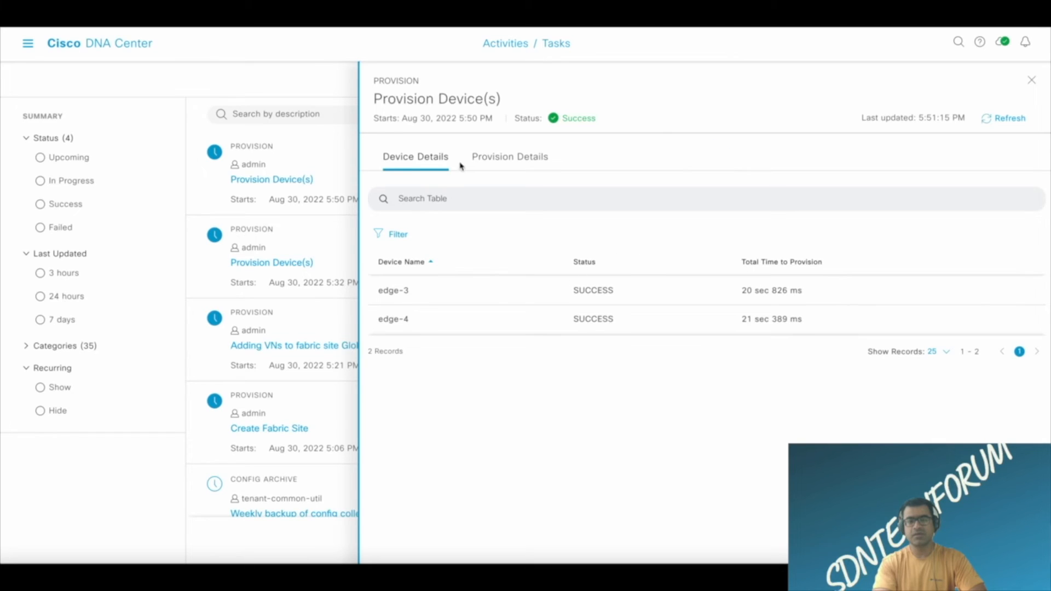
{"action": "left_click", "coordinate": [510, 159]}
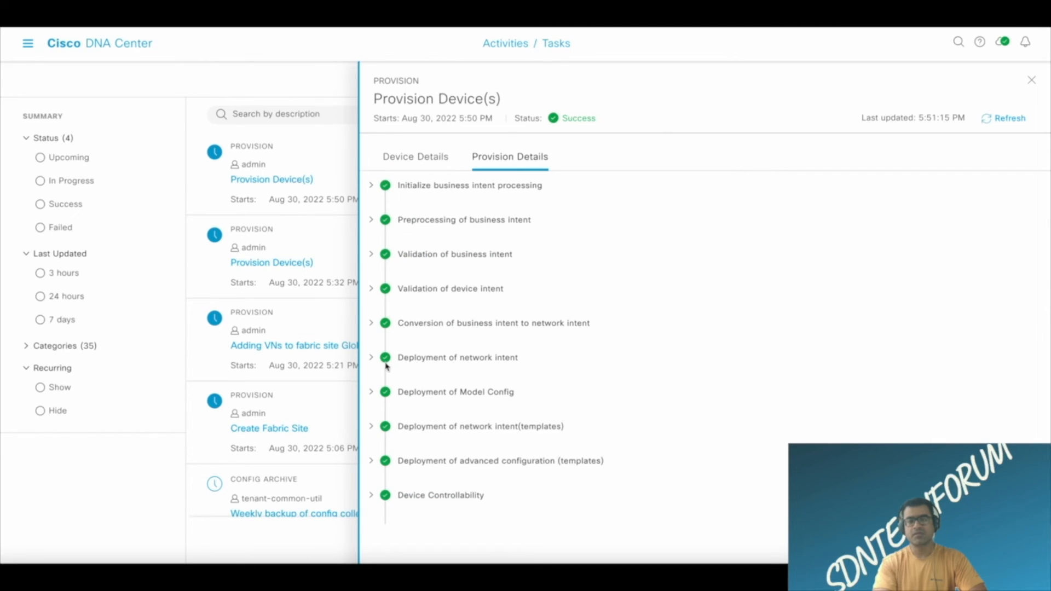
Expand the provisioning stages from Initialize business intent processing through Conversion of business intent to network intent and review their details.
{"action": "left_click", "coordinate": [372, 185]}
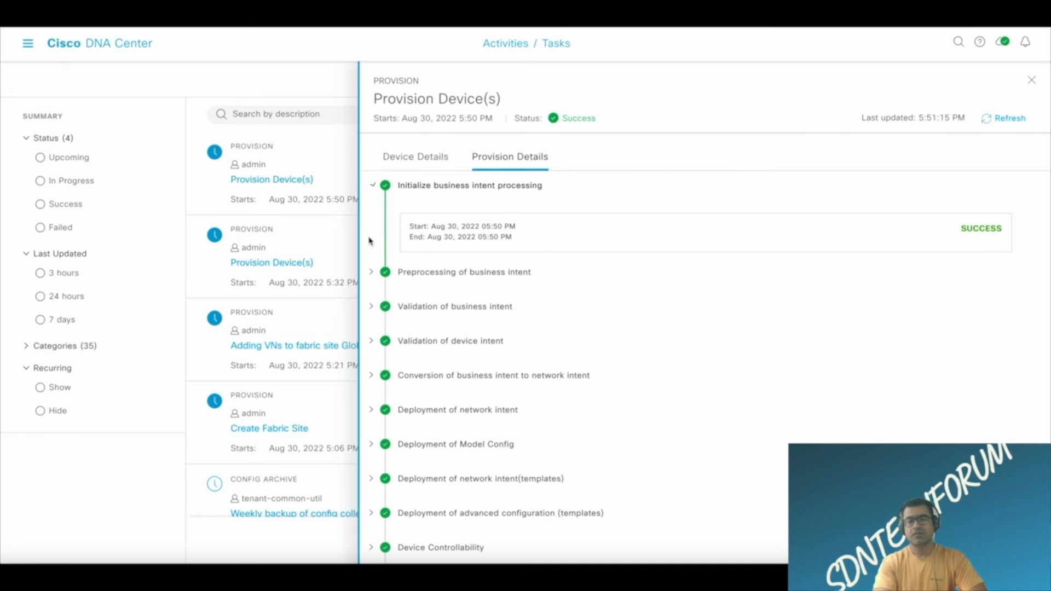
{"action": "left_click", "coordinate": [373, 272]}
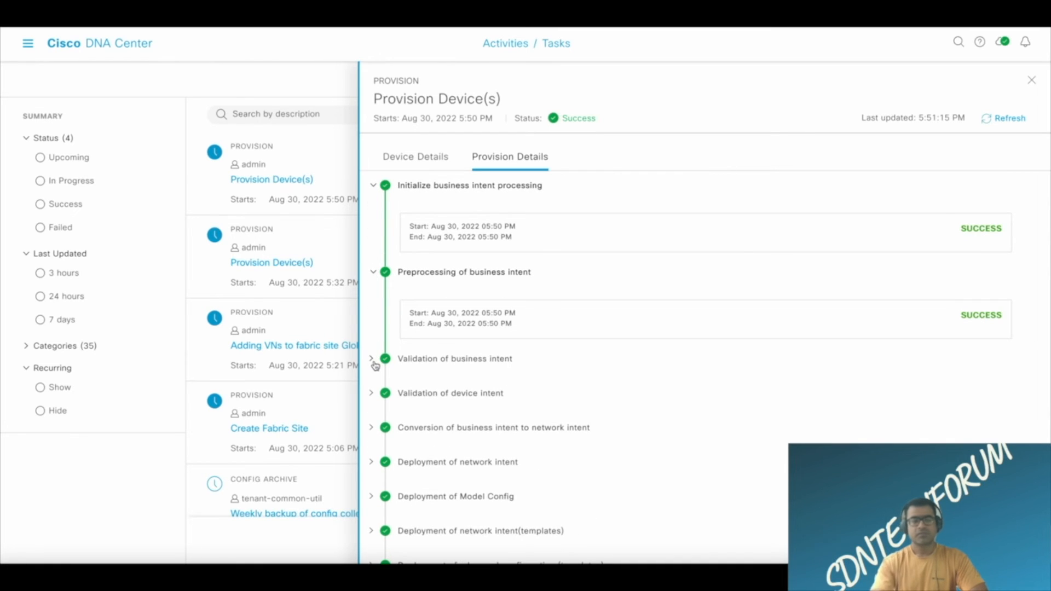
{"action": "left_click", "coordinate": [371, 359]}
{"action": "scroll", "coordinate": [384, 356], "scroll_direction": "down", "scroll_amount": 2}
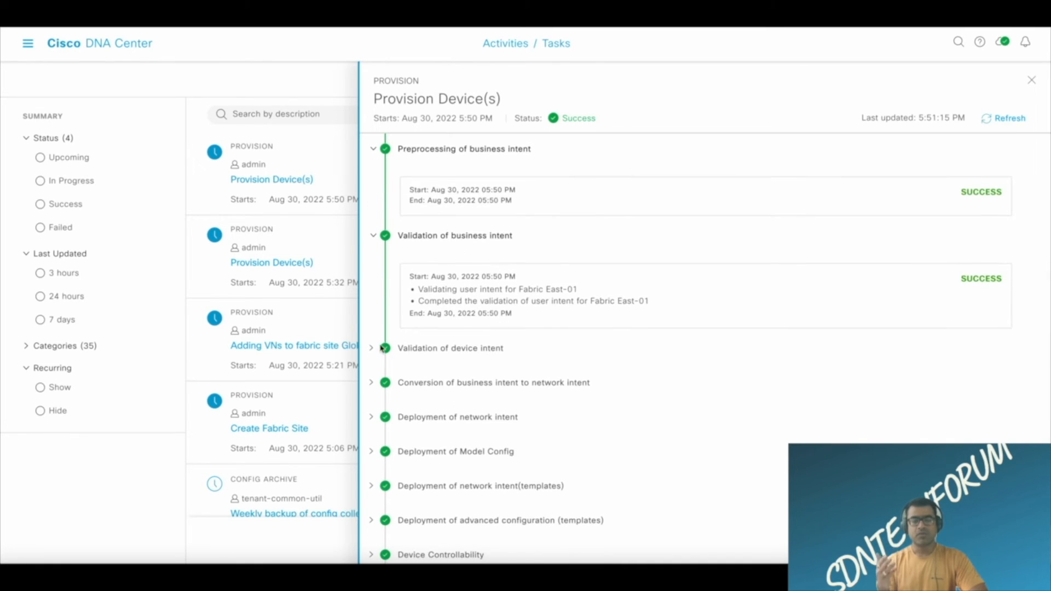
{"action": "left_click", "coordinate": [371, 348]}
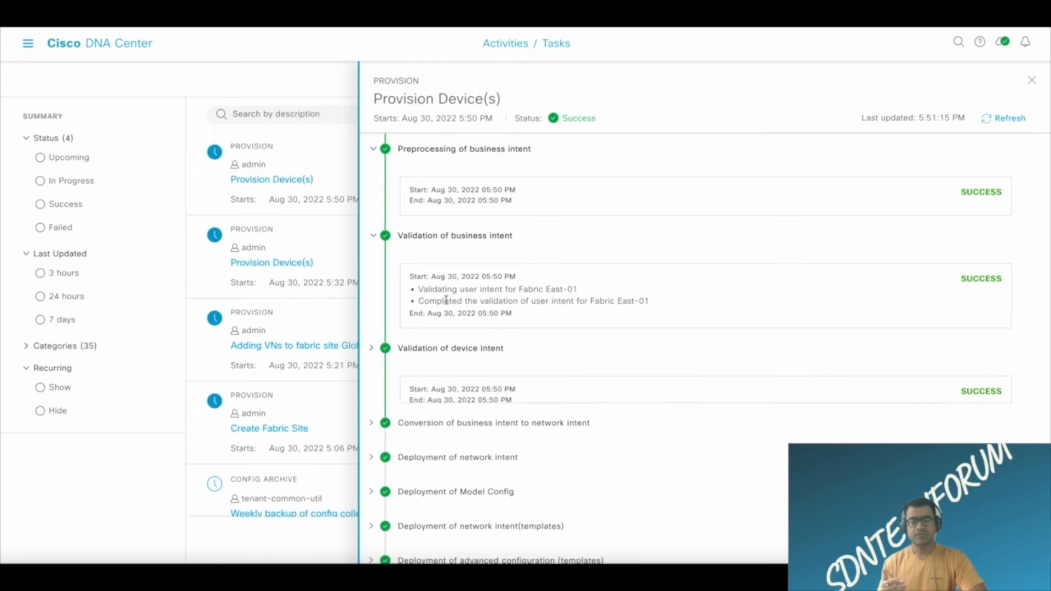
{"action": "scroll", "coordinate": [476, 286], "scroll_direction": "down", "scroll_amount": 1}
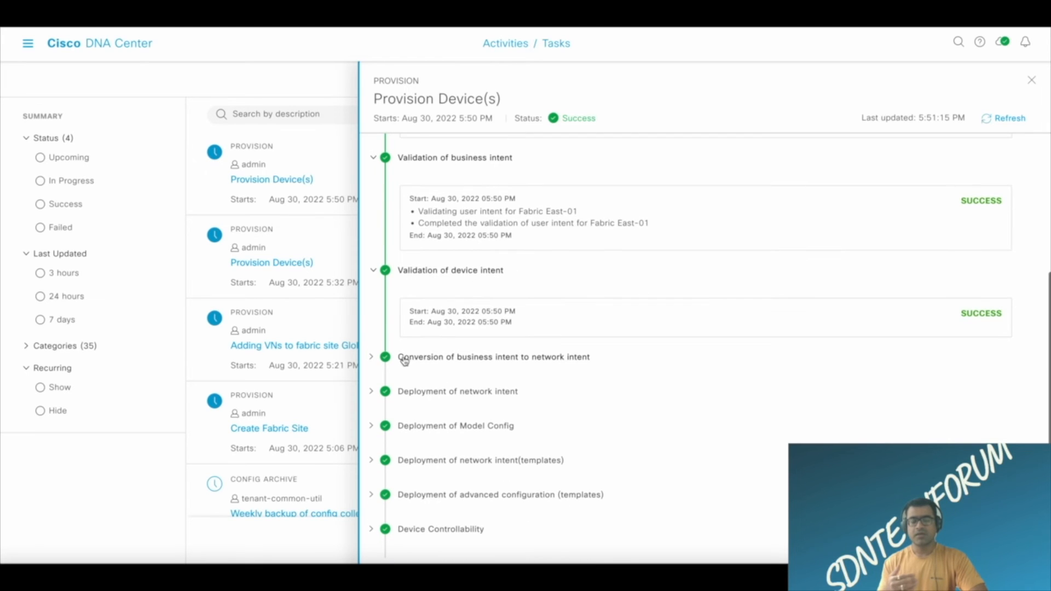
{"action": "left_click", "coordinate": [374, 359]}
{"action": "scroll", "coordinate": [574, 279], "scroll_direction": "down", "scroll_amount": 1}
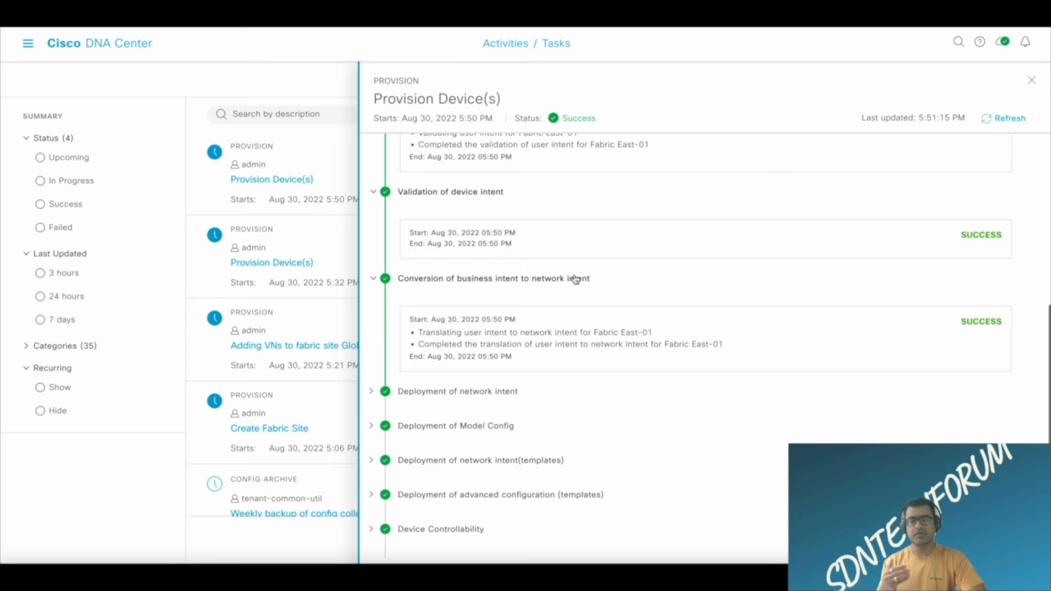
Expand the remaining provisioning stages from Deployment of network intent through Device Controllability and review their details.
{"action": "left_click", "coordinate": [371, 392]}
{"action": "scroll", "coordinate": [557, 342], "scroll_direction": "down", "scroll_amount": 1}
{"action": "left_click", "coordinate": [374, 427]}
{"action": "scroll", "coordinate": [612, 363], "scroll_direction": "down", "scroll_amount": 1}
{"action": "left_click", "coordinate": [373, 463]}
{"action": "scroll", "coordinate": [592, 417], "scroll_direction": "down", "scroll_amount": 1}
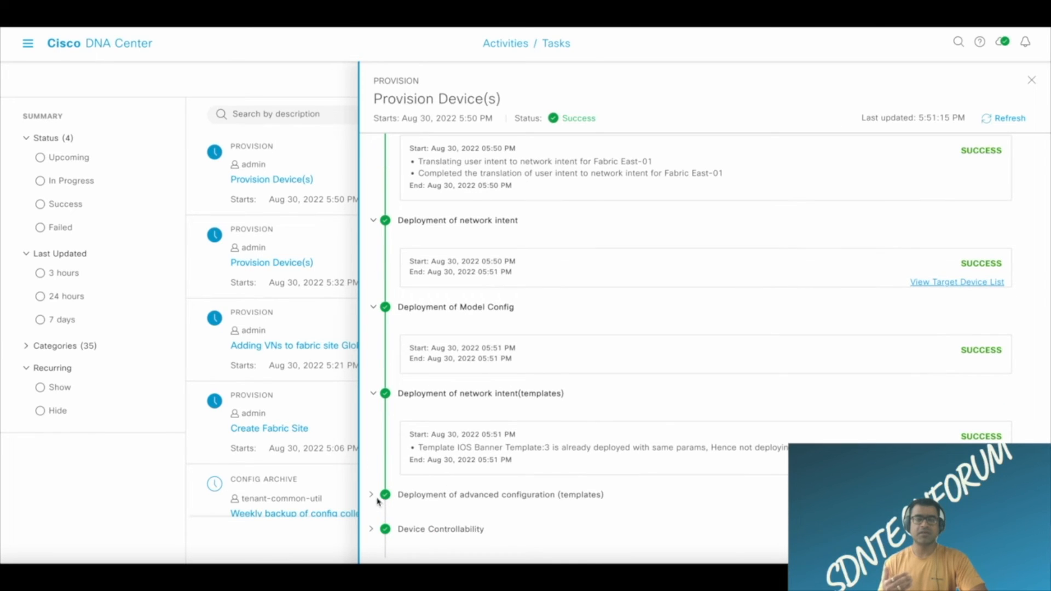
{"action": "left_click", "coordinate": [372, 495]}
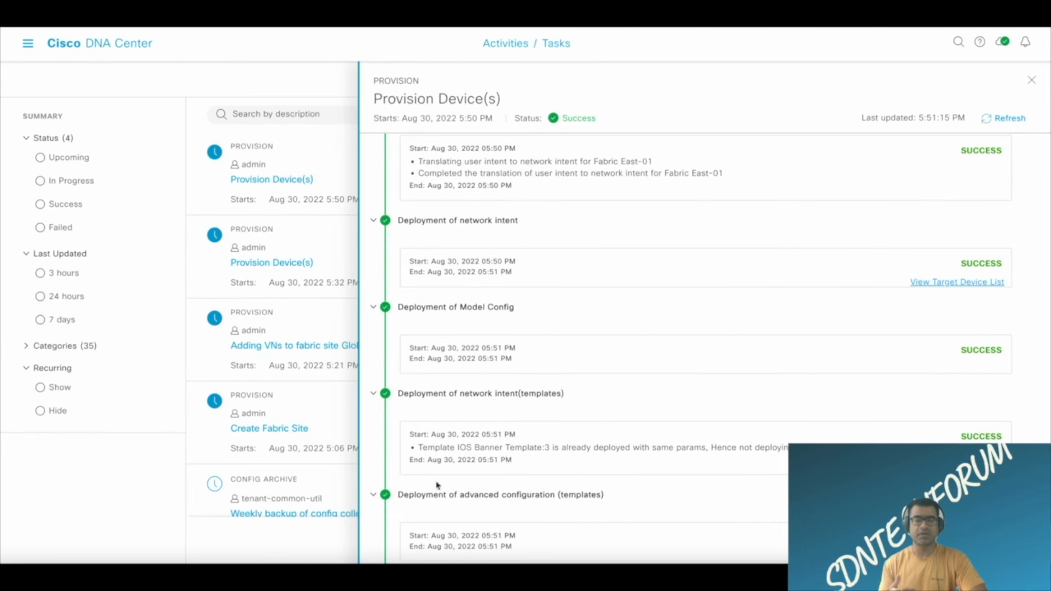
{"action": "scroll", "coordinate": [573, 458], "scroll_direction": "down", "scroll_amount": 1}
{"action": "left_click", "coordinate": [373, 531]}
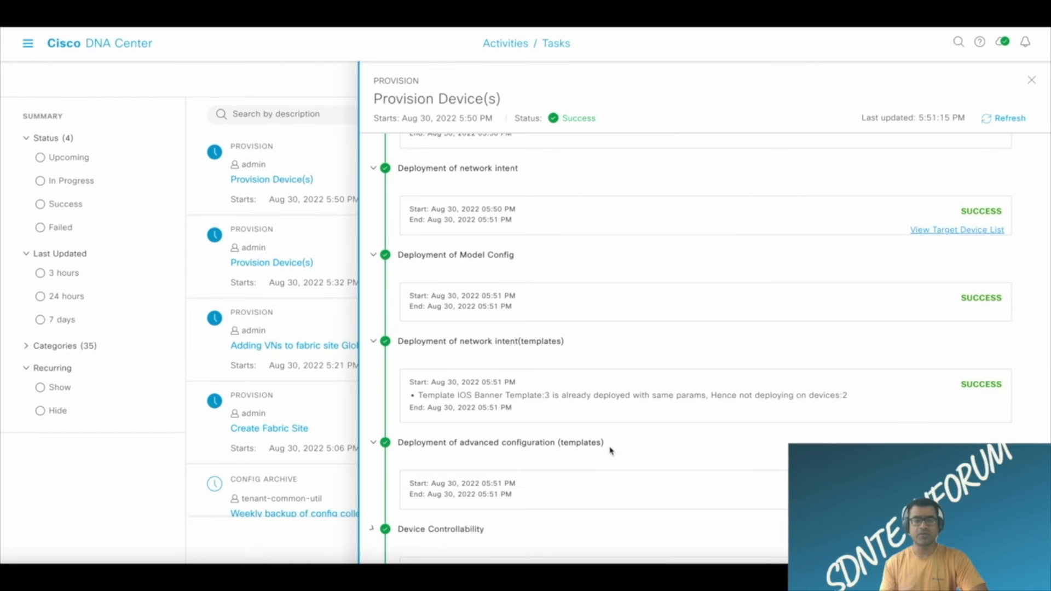
Open the target device list for Deployment of network intent and expand the edge-3 and edge-4 details.
{"action": "scroll", "coordinate": [610, 450], "scroll_direction": "down", "scroll_amount": 1}
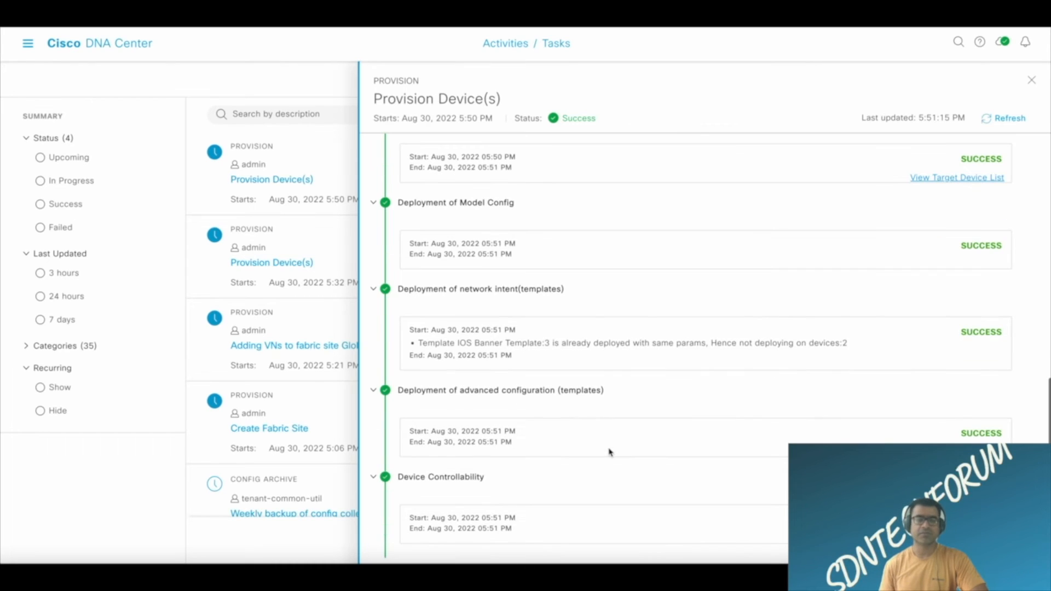
{"action": "left_click", "coordinate": [966, 180]}
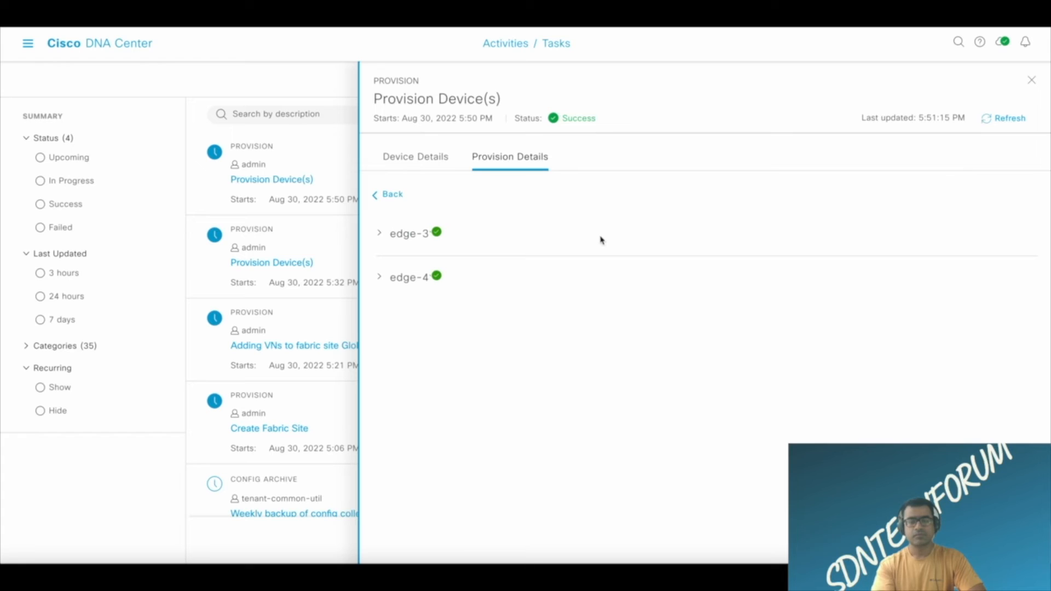
{"action": "left_click", "coordinate": [380, 234]}
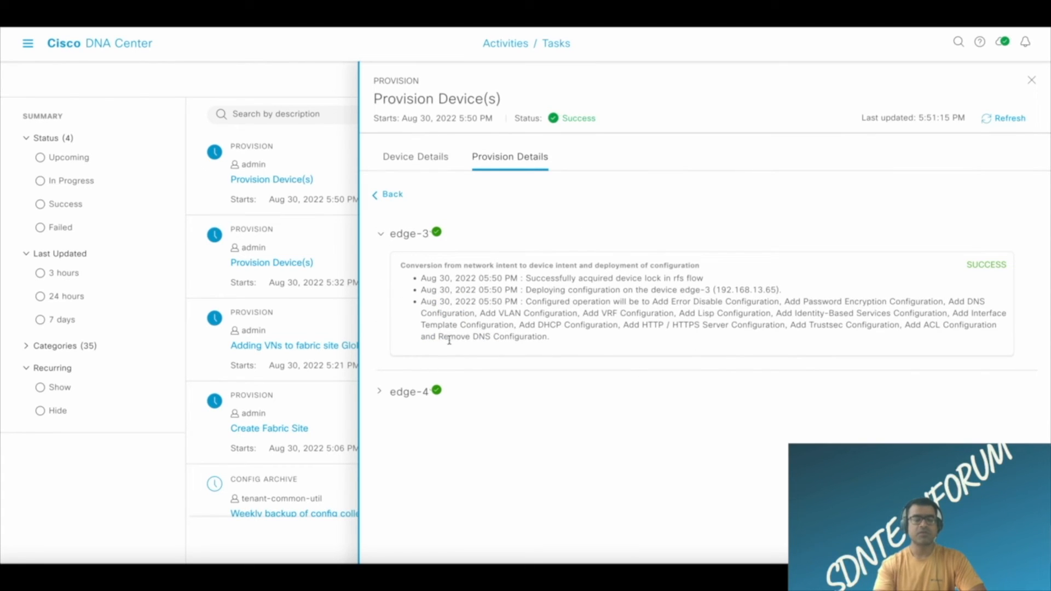
{"action": "left_click", "coordinate": [380, 391]}
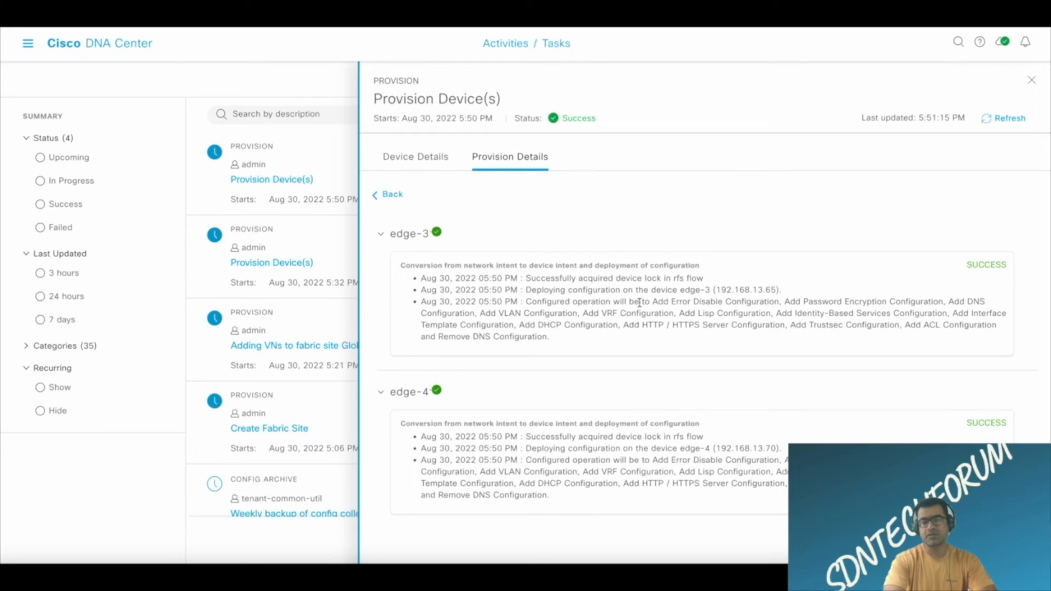
Review edge-3's configured operations, highlighting the error disable, identity-based services and interface template entries.
{"action": "left_click_drag", "start_coordinate": [650, 302], "coordinate": [781, 300]}
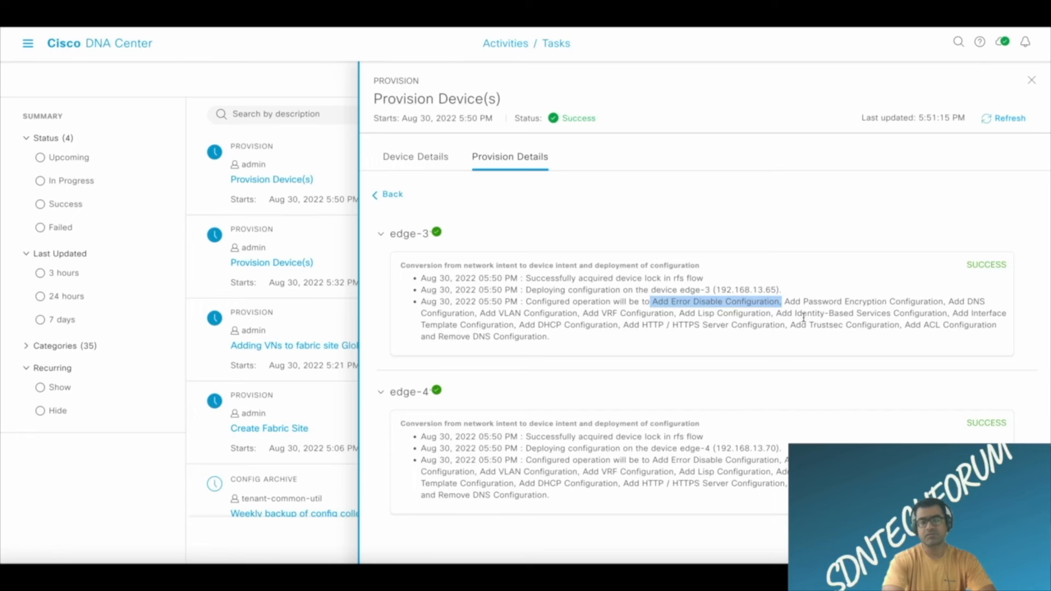
{"action": "left_click", "coordinate": [783, 314]}
{"action": "left_click_drag", "start_coordinate": [782, 315], "coordinate": [946, 314]}
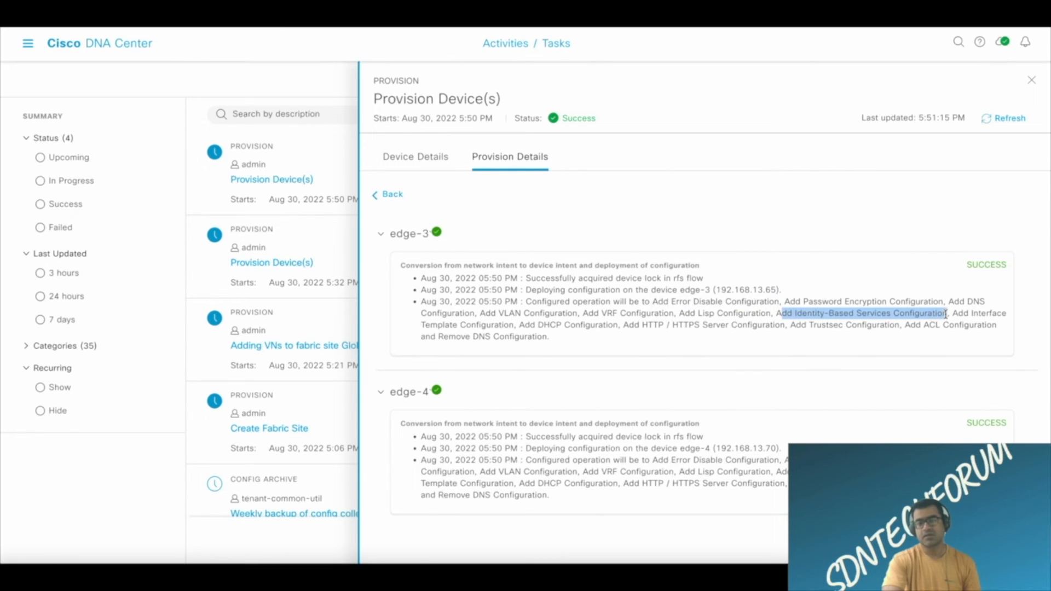
{"action": "left_click_drag", "start_coordinate": [514, 325], "coordinate": [420, 326]}
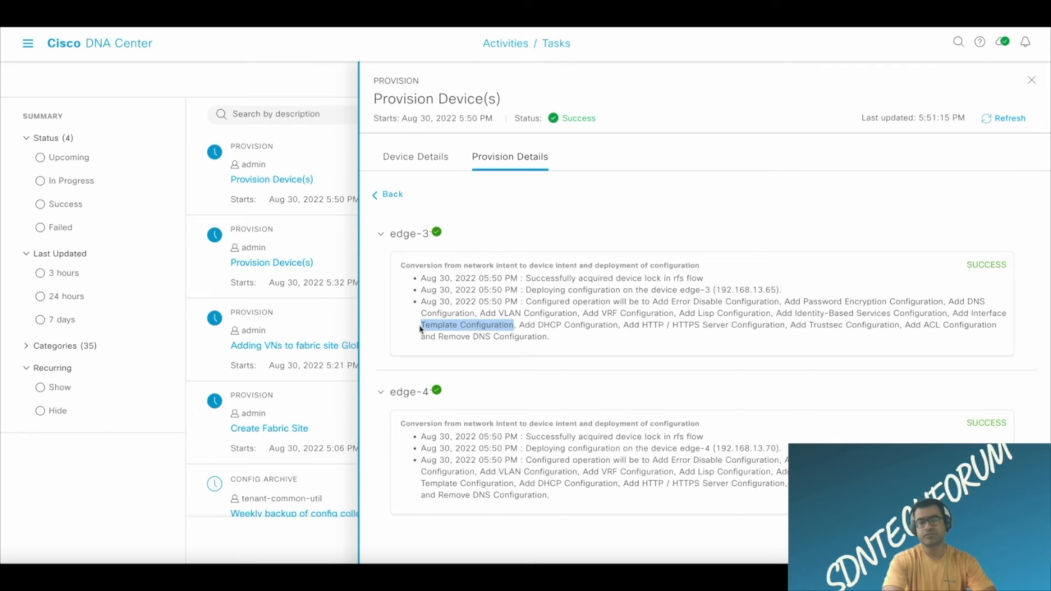
{"action": "left_click", "coordinate": [938, 345]}
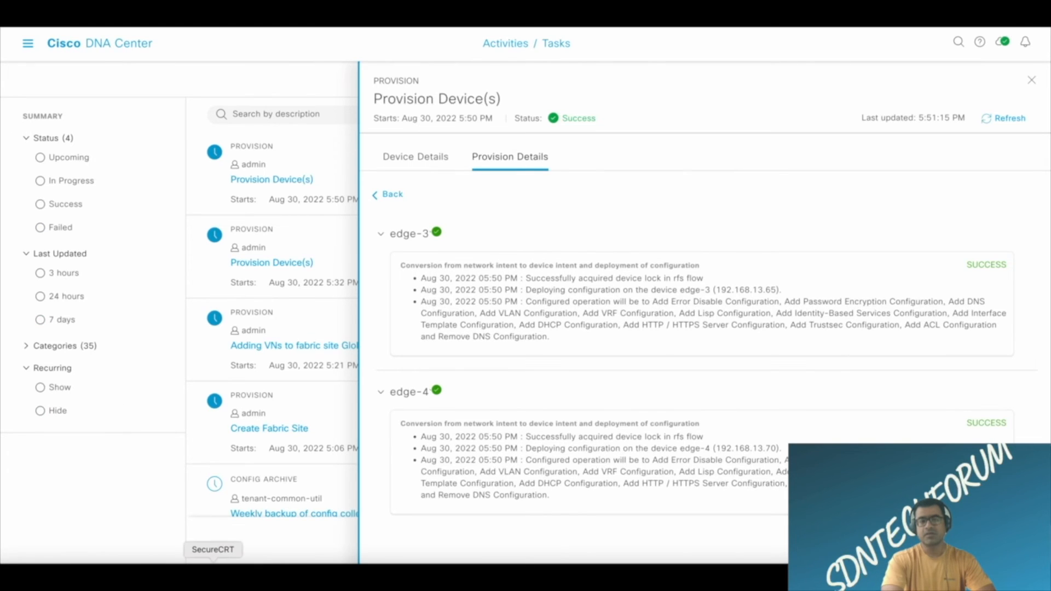
Switch to SecureCRT and review the configuration commands captured in the edge-3 session log.
{"action": "left_click", "coordinate": [212, 572]}
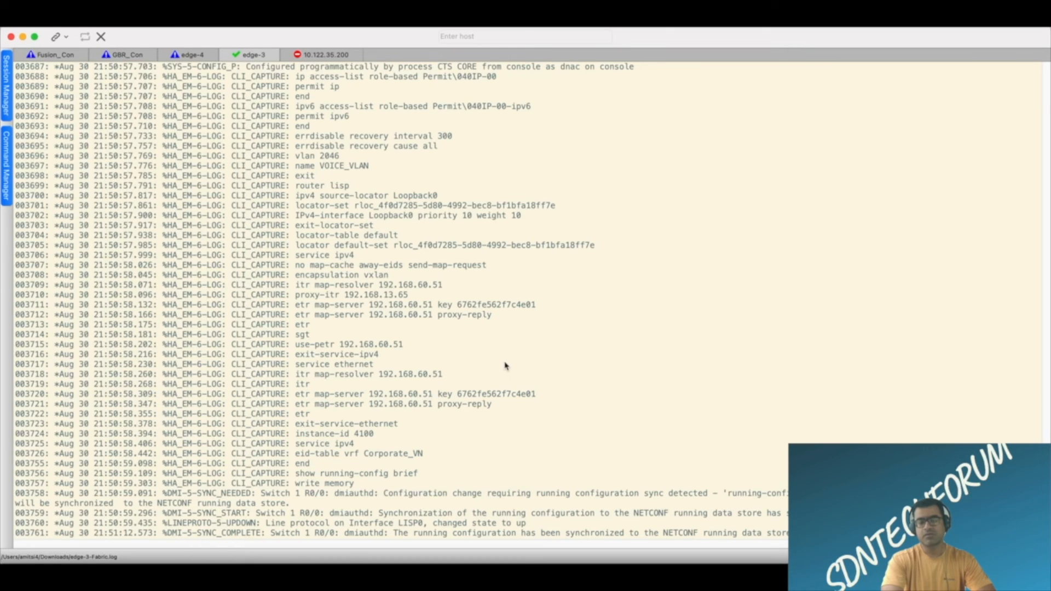
{"action": "scroll", "coordinate": [504, 366], "scroll_direction": "up", "scroll_amount": 20}
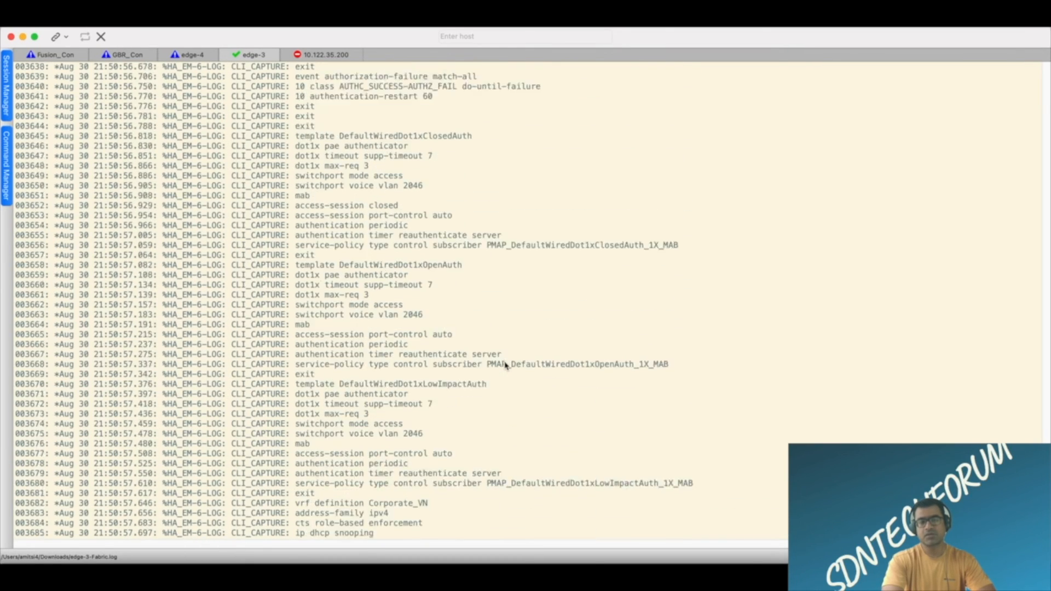
{"action": "scroll", "coordinate": [505, 366], "scroll_direction": "down", "scroll_amount": 20}
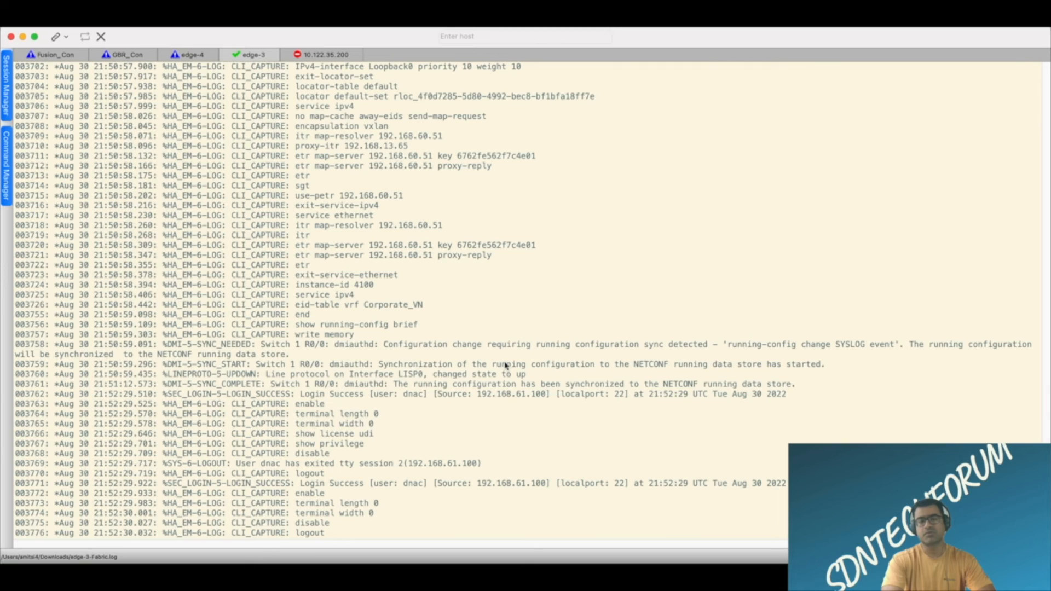
{"action": "scroll", "coordinate": [506, 366], "scroll_direction": "up", "scroll_amount": 5}
{"action": "scroll", "coordinate": [506, 365], "scroll_direction": "down", "scroll_amount": 10}
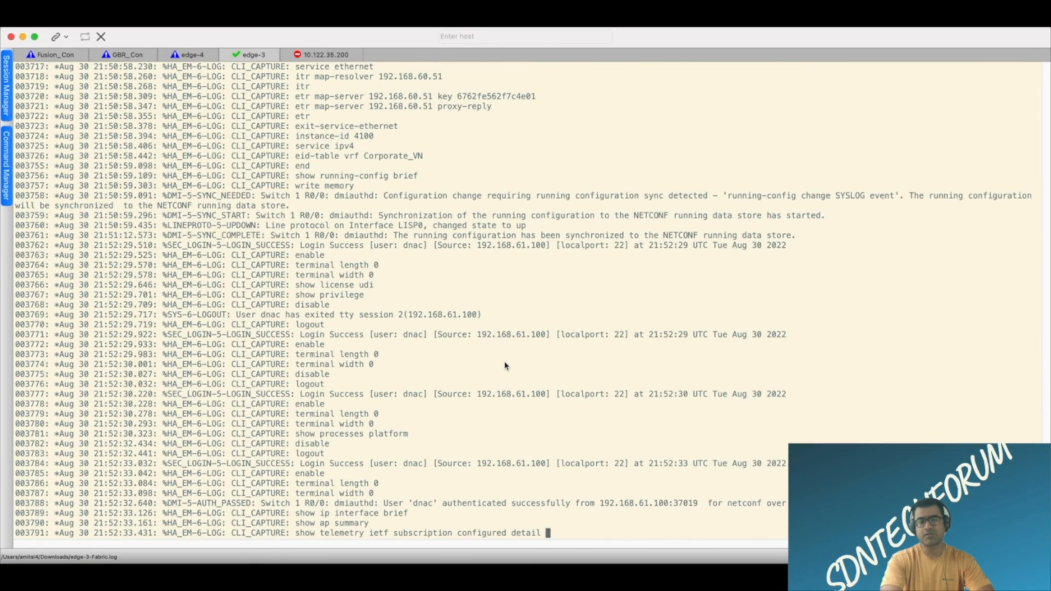
Open the edge-4 session and review the configuration commands captured in its log.
{"action": "left_click", "coordinate": [192, 55]}
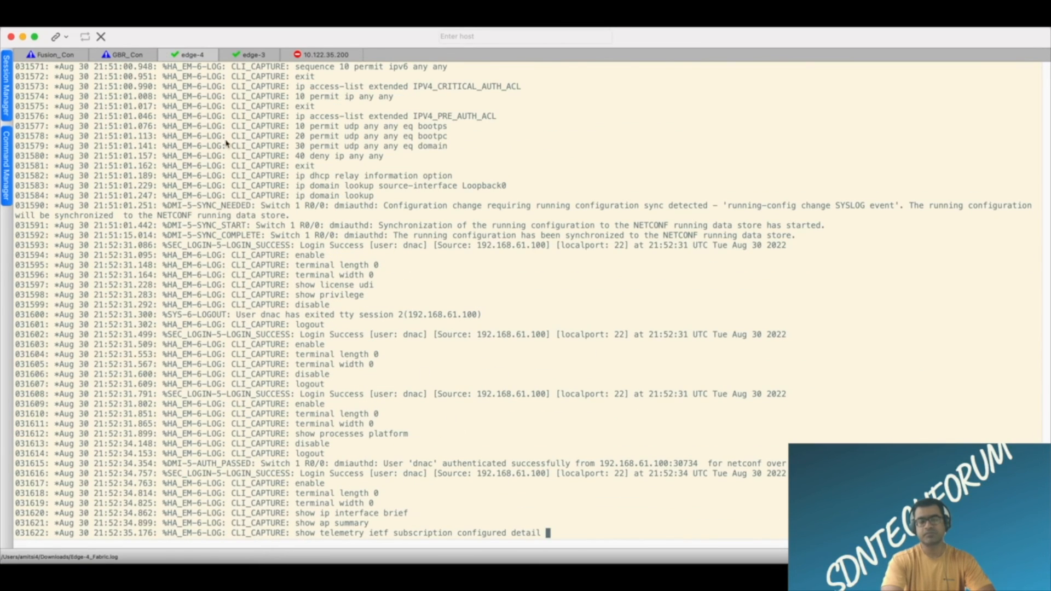
{"action": "scroll", "coordinate": [481, 356], "scroll_direction": "up", "scroll_amount": 20}
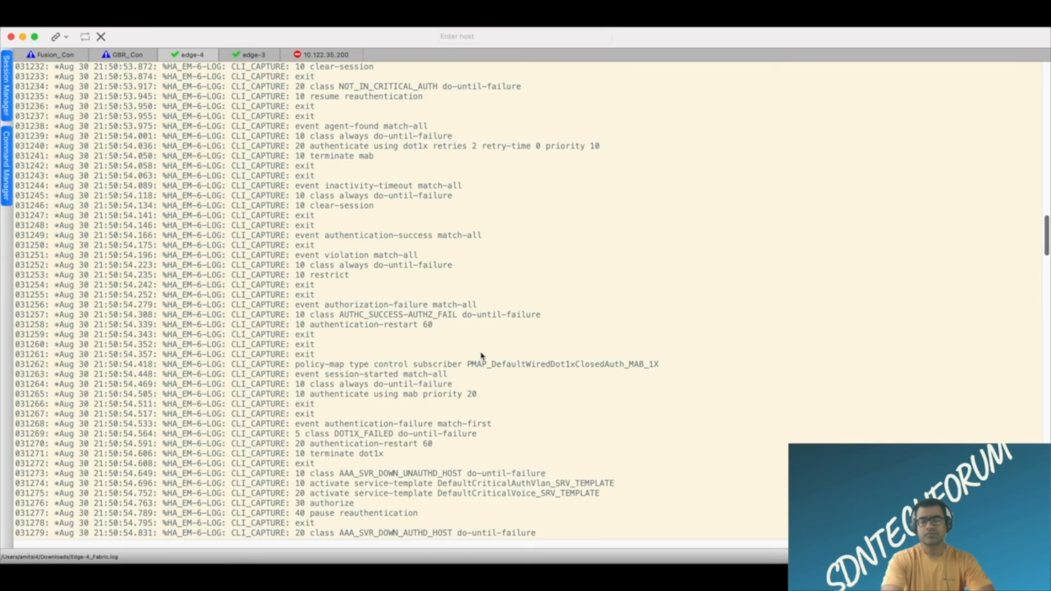
{"action": "scroll", "coordinate": [482, 356], "scroll_direction": "up", "scroll_amount": 15}
{"action": "scroll", "coordinate": [481, 356], "scroll_direction": "down", "scroll_amount": 15}
{"action": "scroll", "coordinate": [482, 356], "scroll_direction": "down", "scroll_amount": 20}
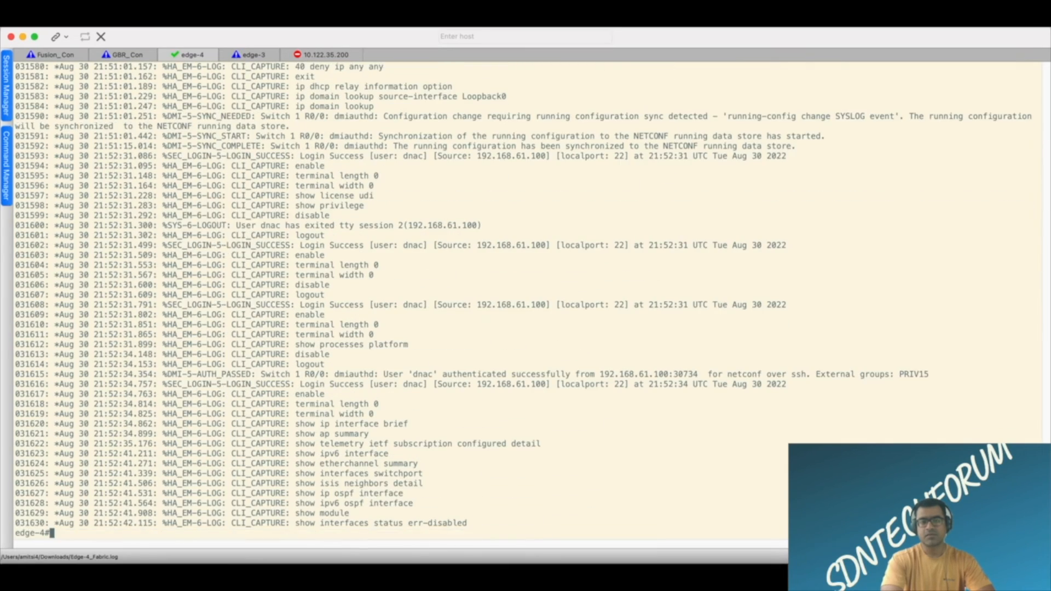
Display the running configuration of edge-4 with the command "sh run".
{"action": "key", "text": "Return"}
{"action": "key", "text": "Return"}
{"action": "key", "text": "Return"}
{"action": "key", "text": "Return"}
{"action": "type", "text": "sh r"}
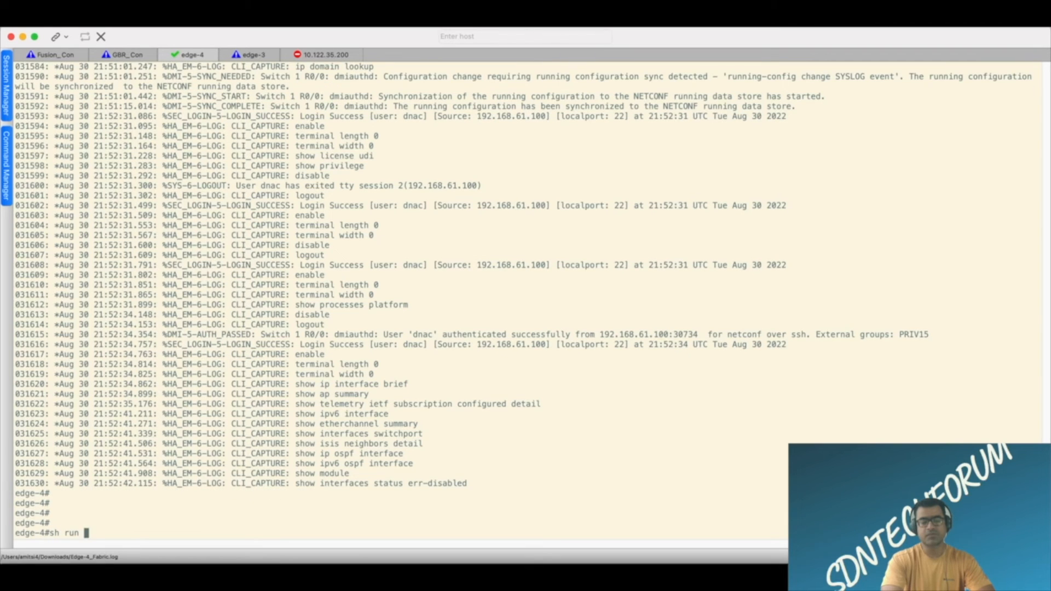
{"action": "type", "text": "un"}
{"action": "key", "text": "Return"}
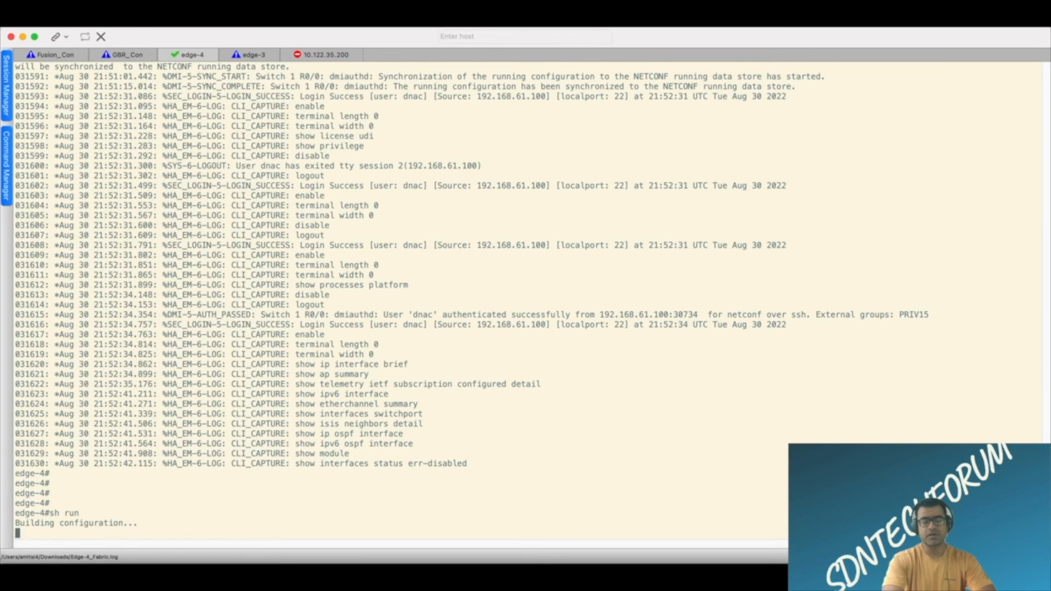
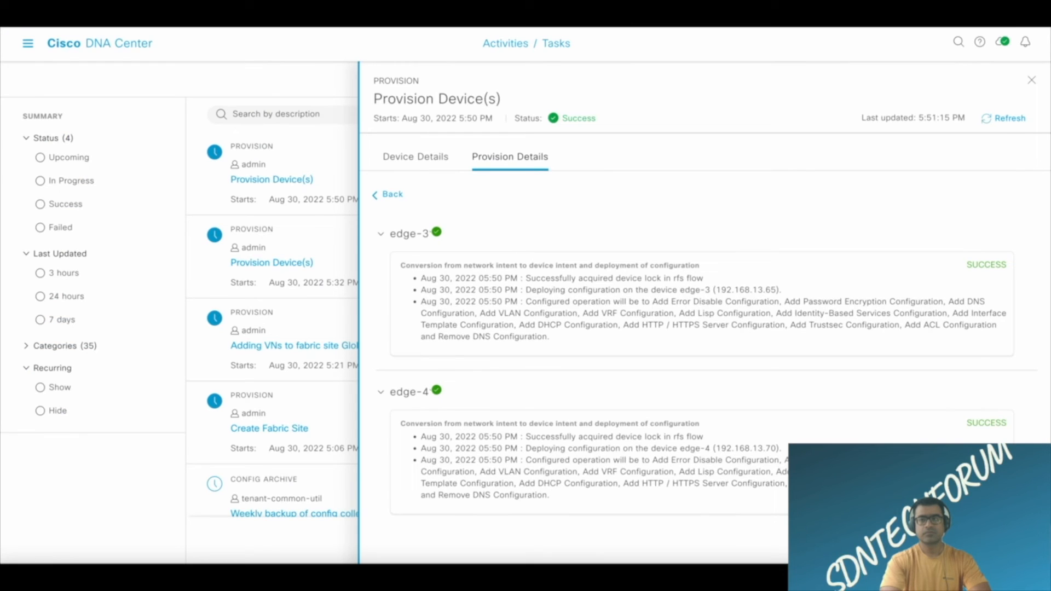
Close the provisioning task details and open the SD-Access fabric sites overview to review its summary counts.
{"action": "left_click", "coordinate": [1031, 83]}
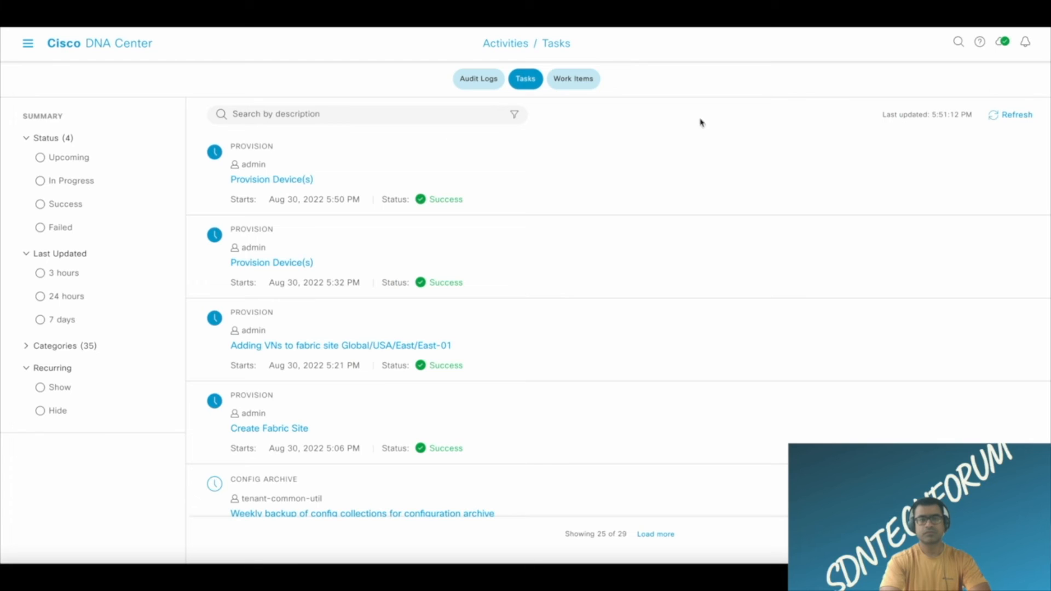
{"action": "left_click", "coordinate": [27, 44]}
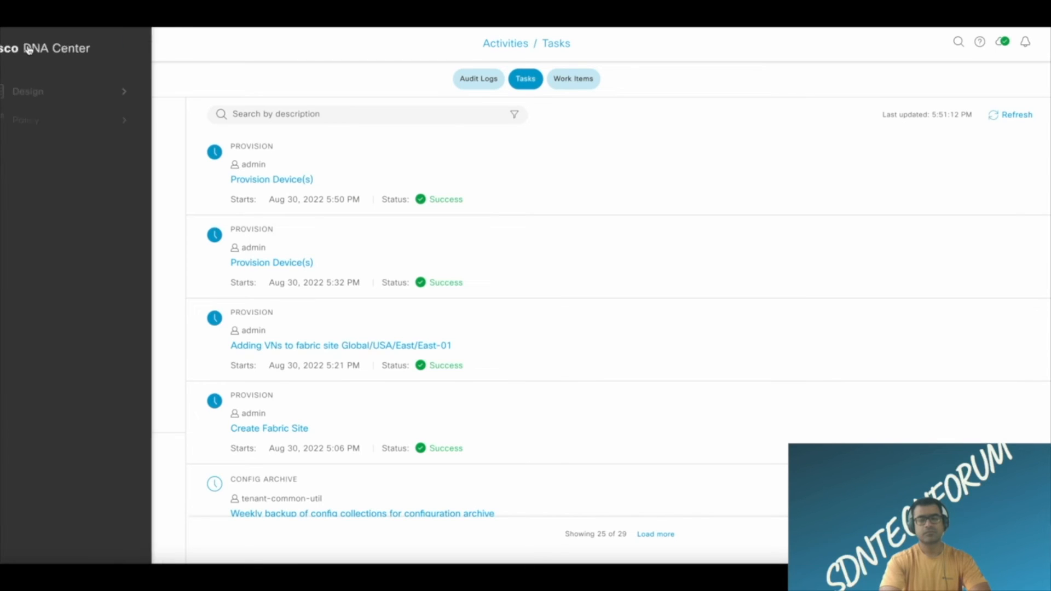
{"action": "mouse_move", "coordinate": [75, 149]}
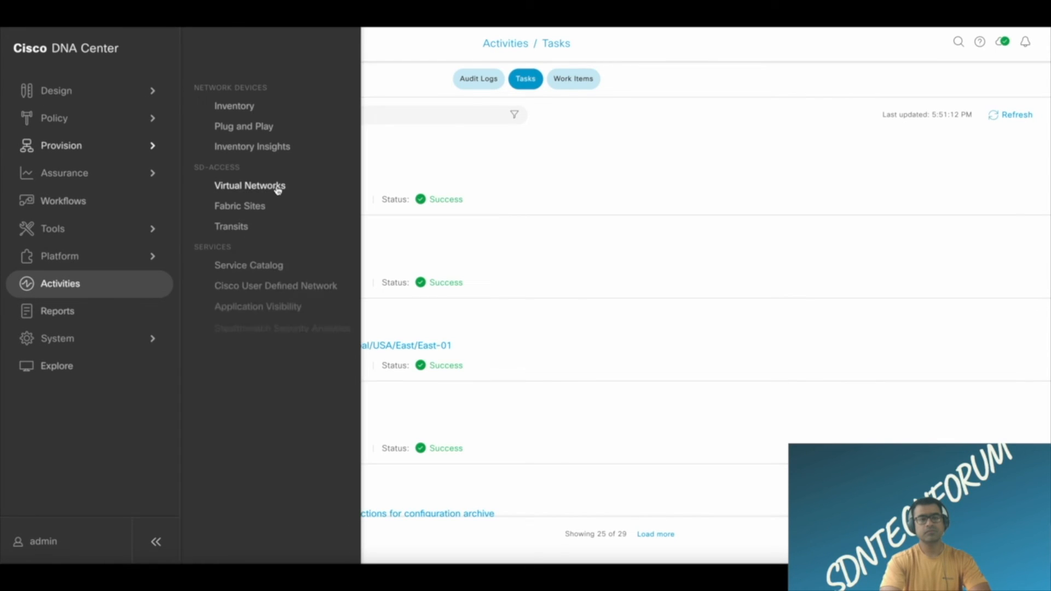
{"action": "left_click", "coordinate": [243, 208]}
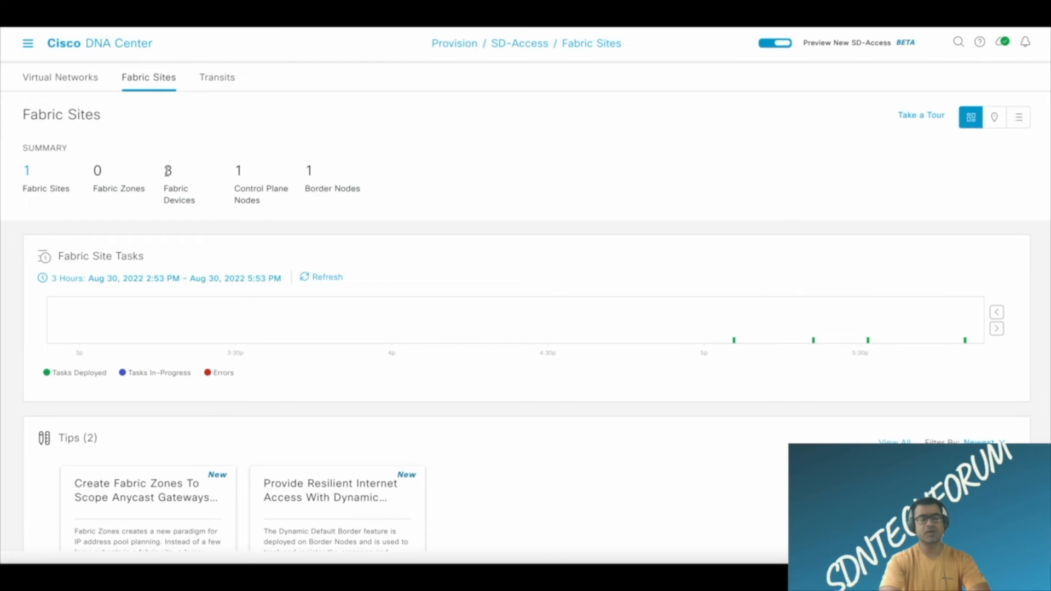
{"action": "left_click_drag", "start_coordinate": [379, 174], "coordinate": [45, 178]}
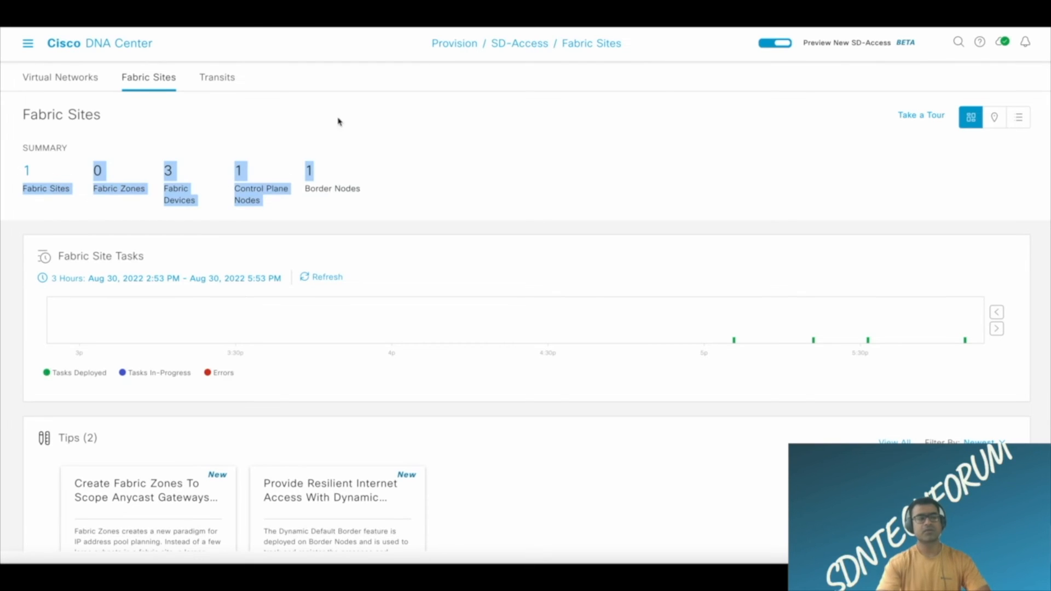
{"action": "left_click", "coordinate": [317, 137]}
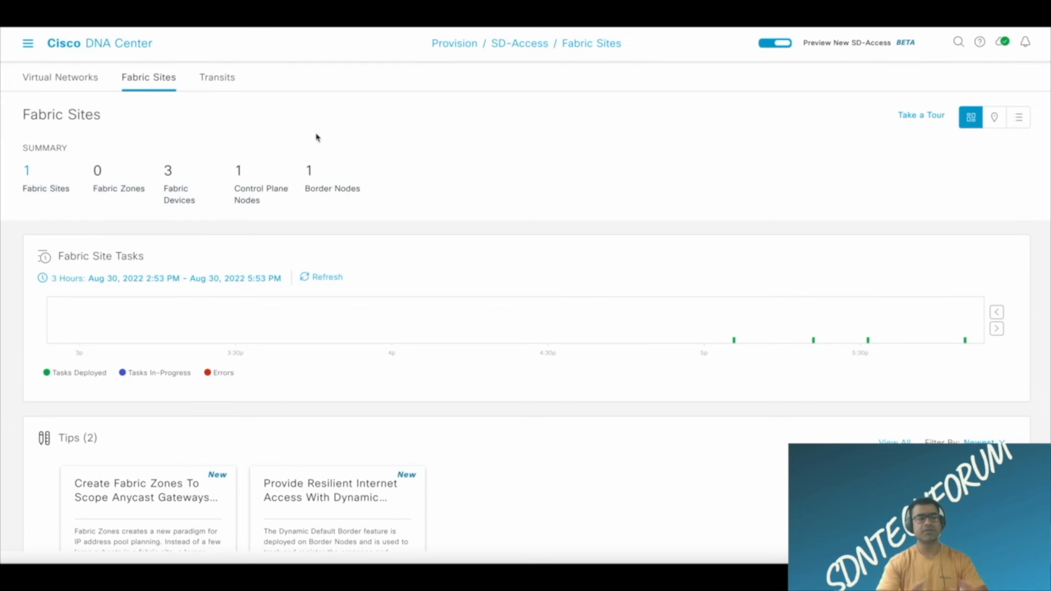
Refresh the fabric site tasks timeline and inspect the details of the Provision Device(s) task for edge-3 and edge-4.
{"action": "left_click", "coordinate": [327, 278]}
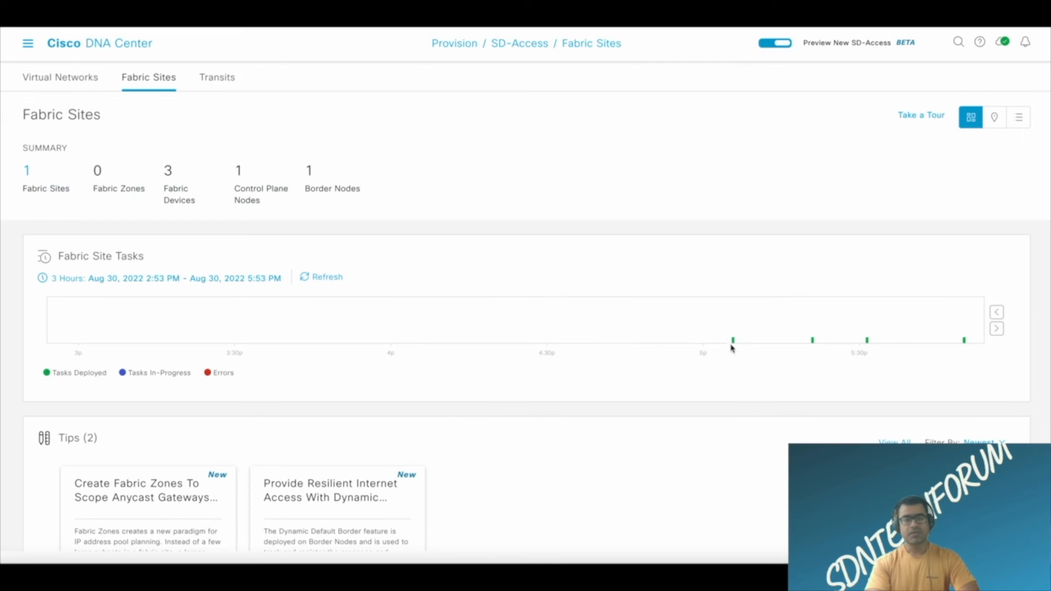
{"action": "mouse_move", "coordinate": [735, 345]}
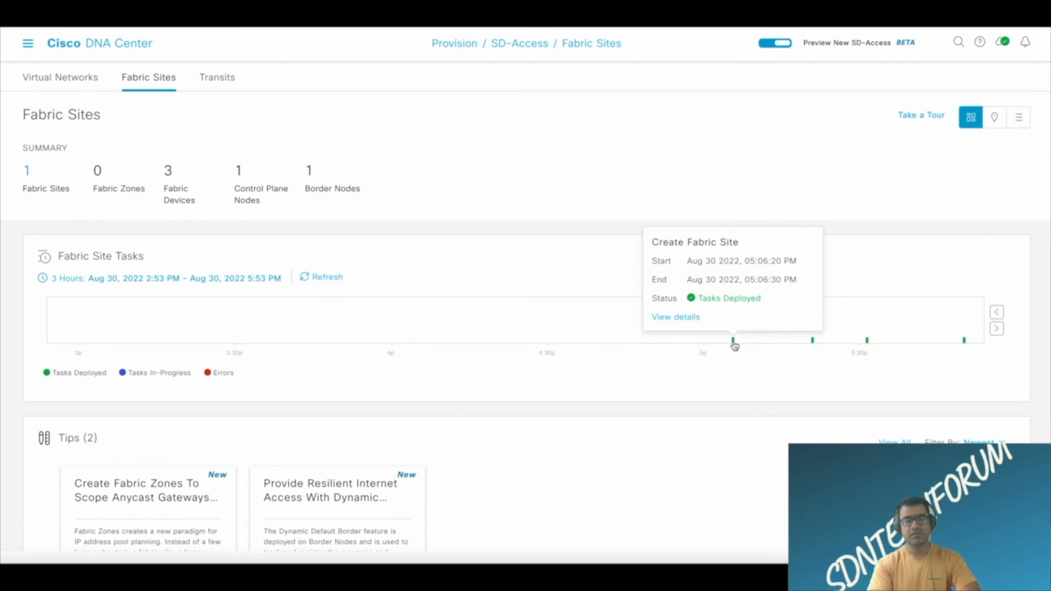
{"action": "mouse_move", "coordinate": [814, 344]}
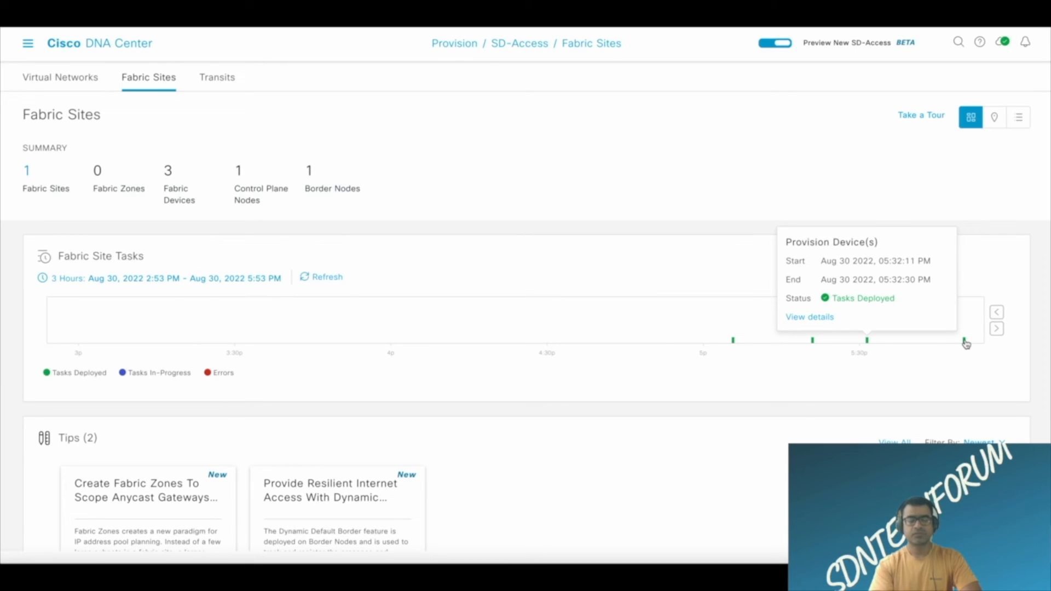
{"action": "left_click", "coordinate": [858, 316]}
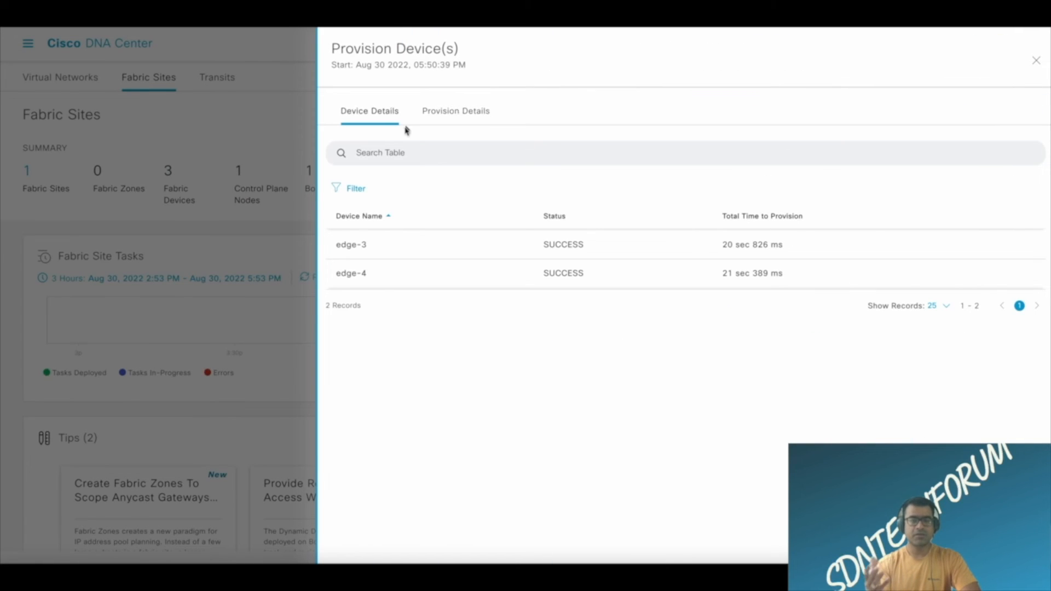
{"action": "left_click", "coordinate": [457, 112]}
{"action": "left_click", "coordinate": [392, 109]}
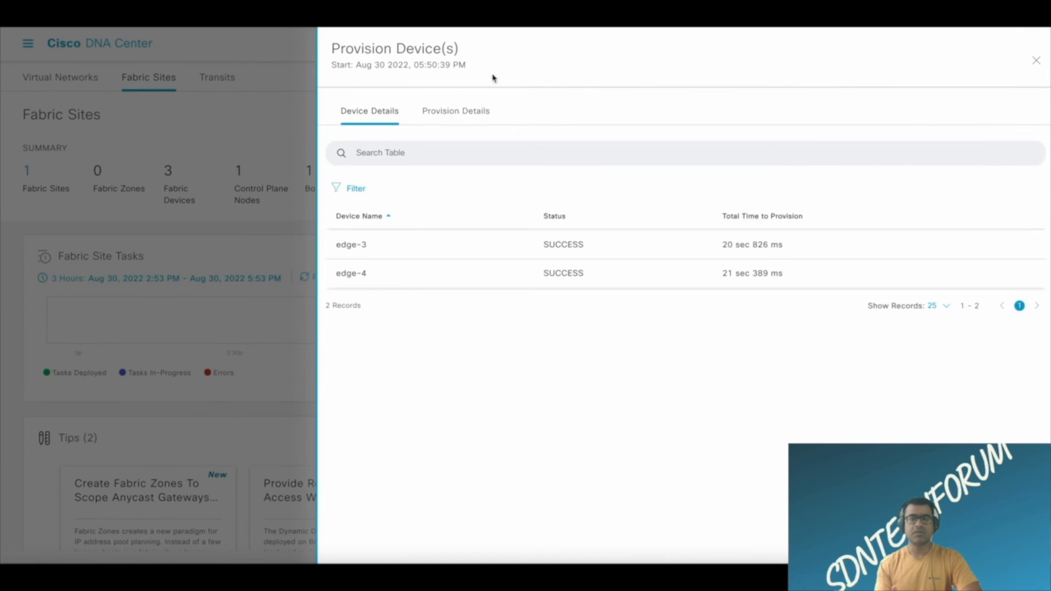
{"action": "left_click", "coordinate": [1036, 61]}
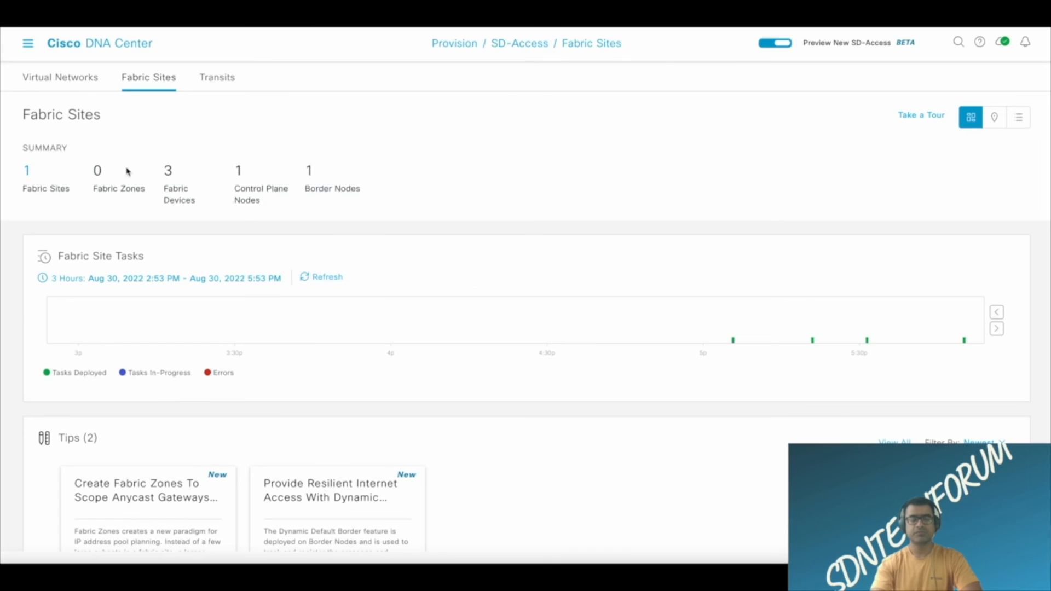
Open the East-01 fabric site and move the Fusion.cisco.com node to the upper left of GBR in the topology.
{"action": "left_click", "coordinate": [29, 173]}
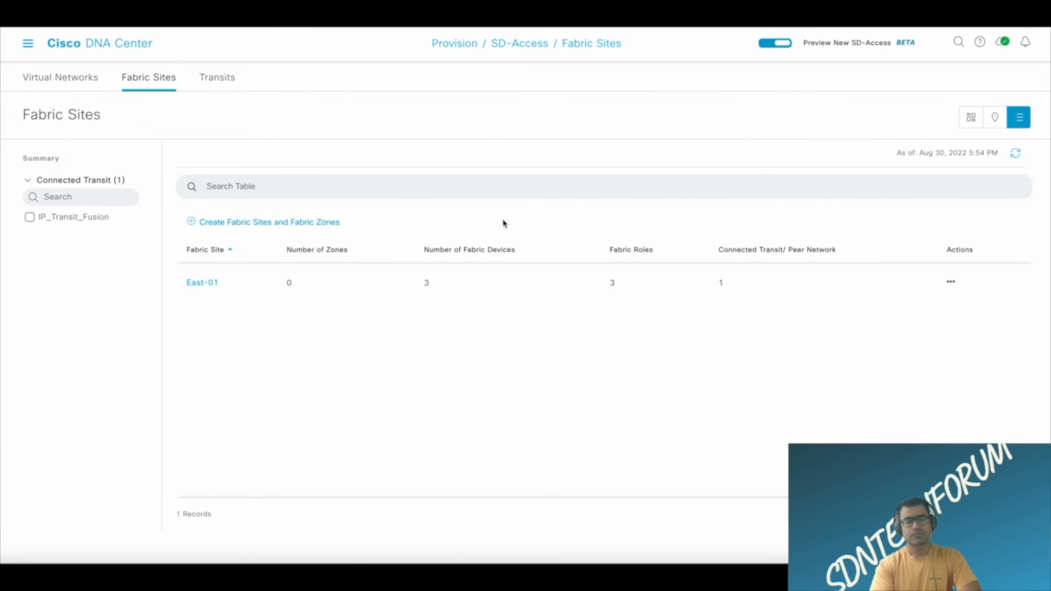
{"action": "left_click", "coordinate": [204, 284]}
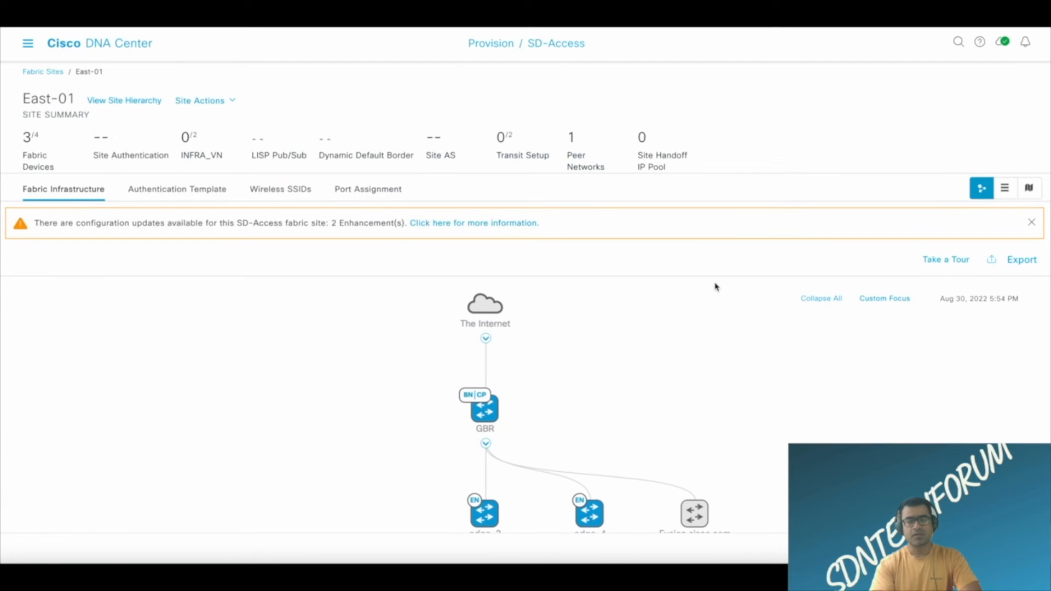
{"action": "scroll", "coordinate": [685, 246], "scroll_direction": "down", "scroll_amount": 1}
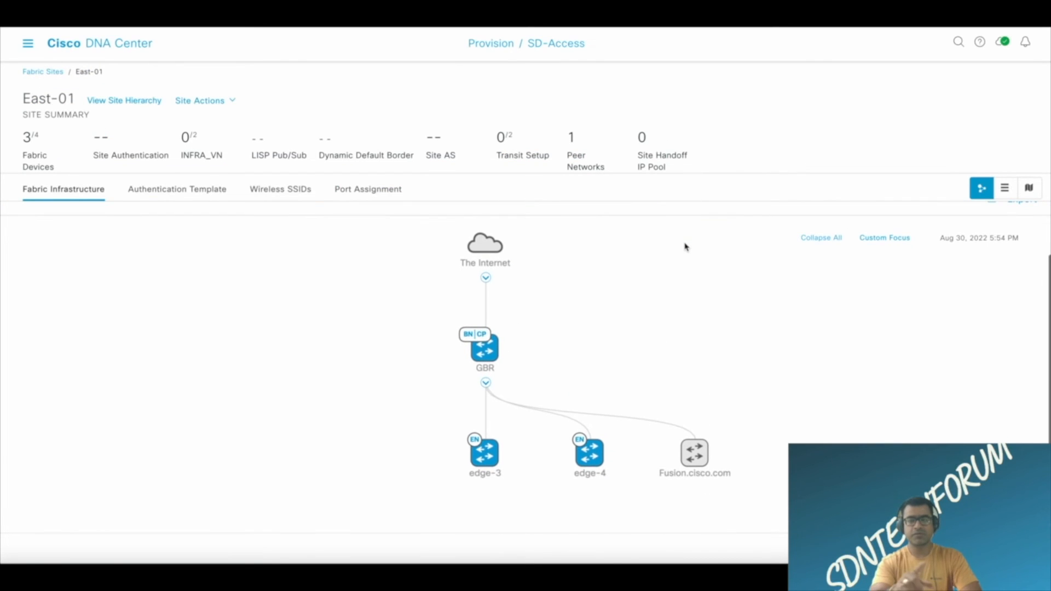
{"action": "left_click_drag", "start_coordinate": [700, 440], "coordinate": [309, 279]}
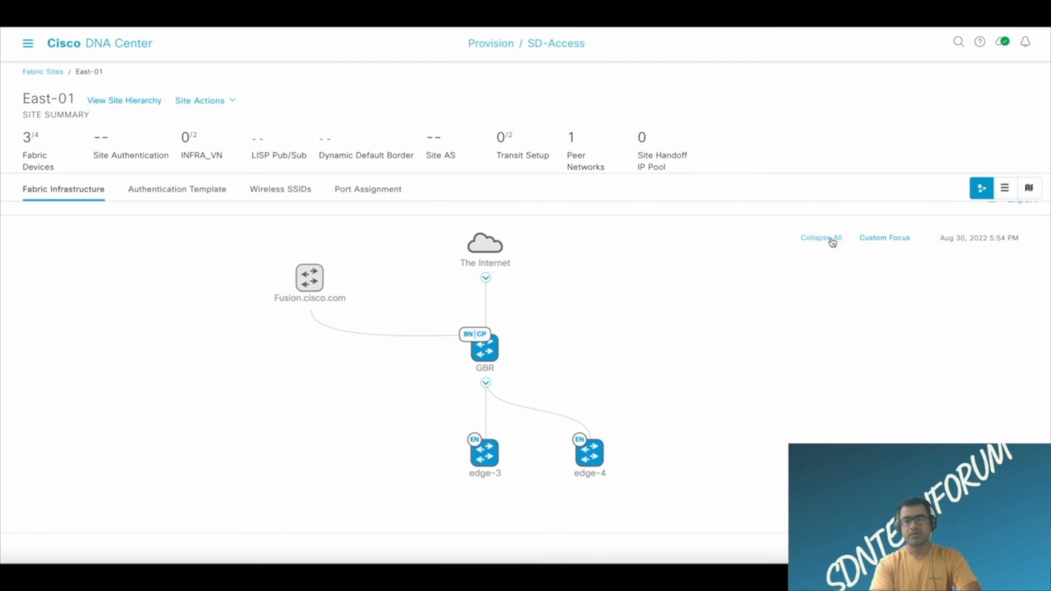
Load the my_view custom layout and submit the "Modifying Fabric at East-01" task with the schedule set to Now.
{"action": "left_click", "coordinate": [885, 239]}
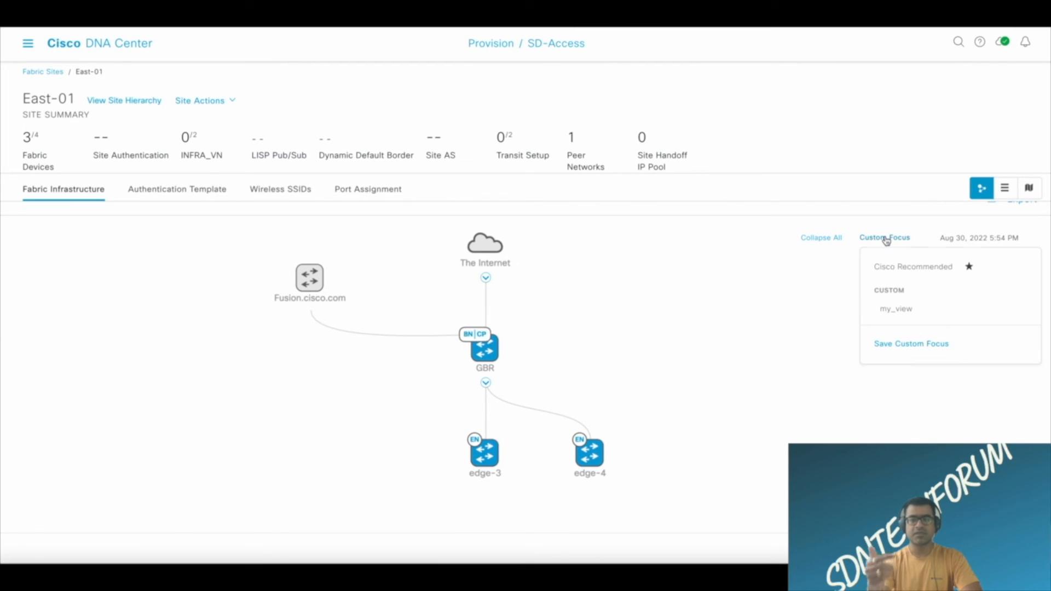
{"action": "left_click", "coordinate": [898, 308]}
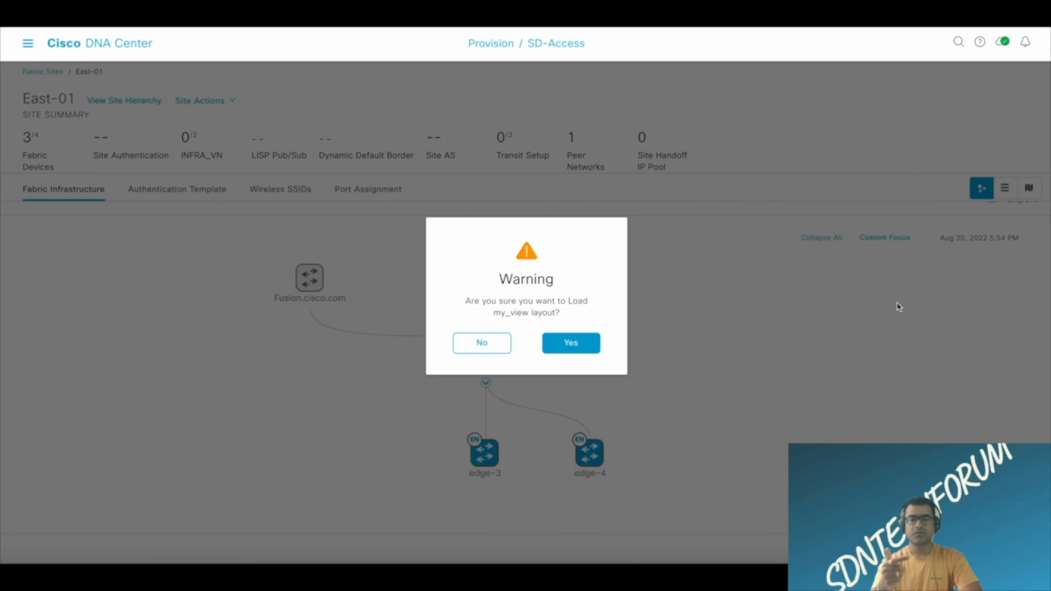
{"action": "left_click", "coordinate": [564, 345]}
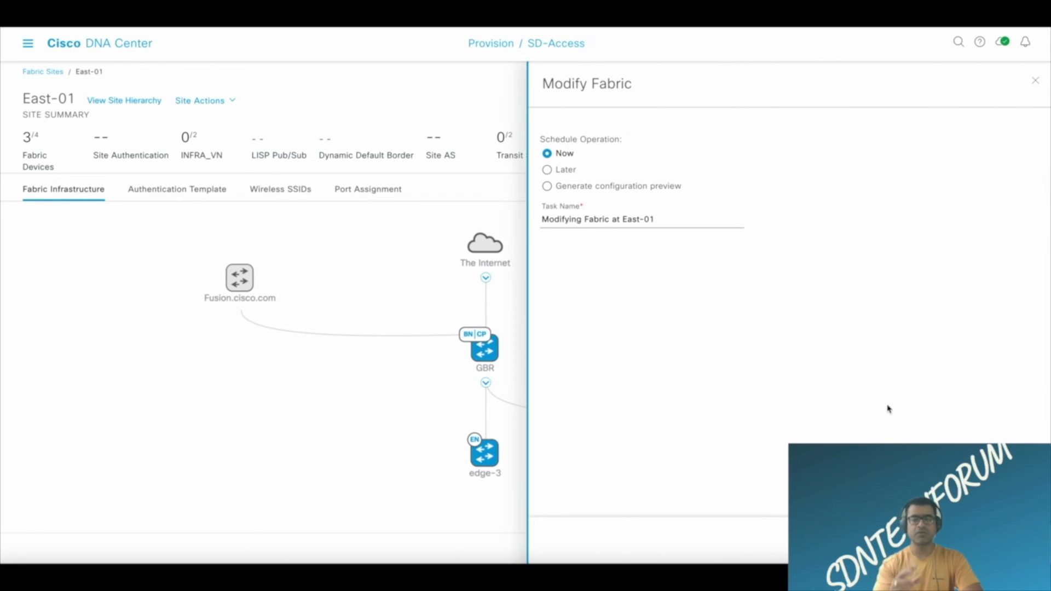
{"action": "left_click", "coordinate": [1012, 540]}
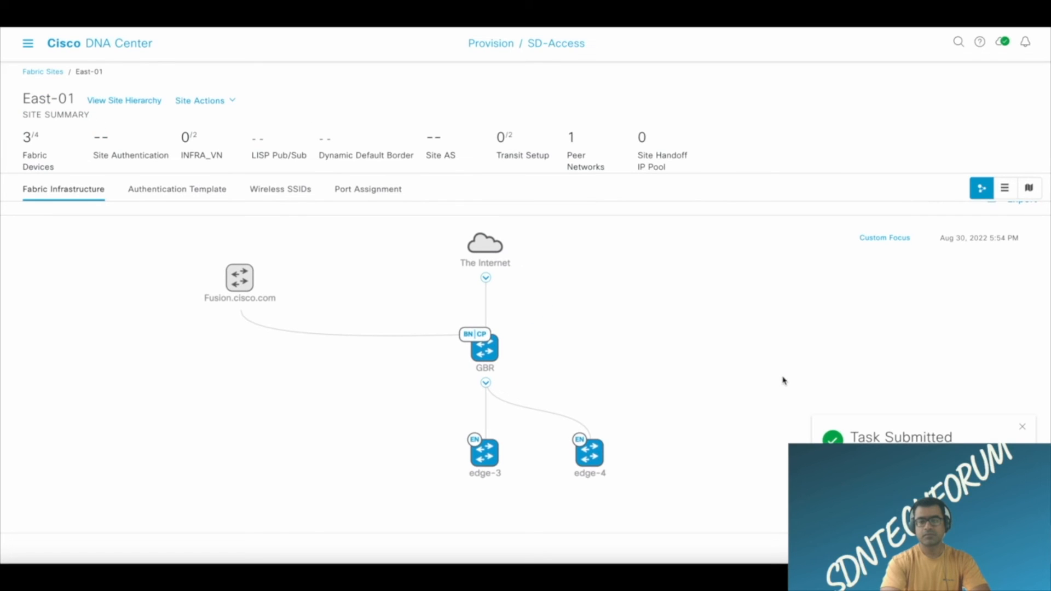
Look at the East-01 site hierarchy, return to the fabric sites list and reopen East-01 to check its topology layout.
{"action": "left_click", "coordinate": [110, 100]}
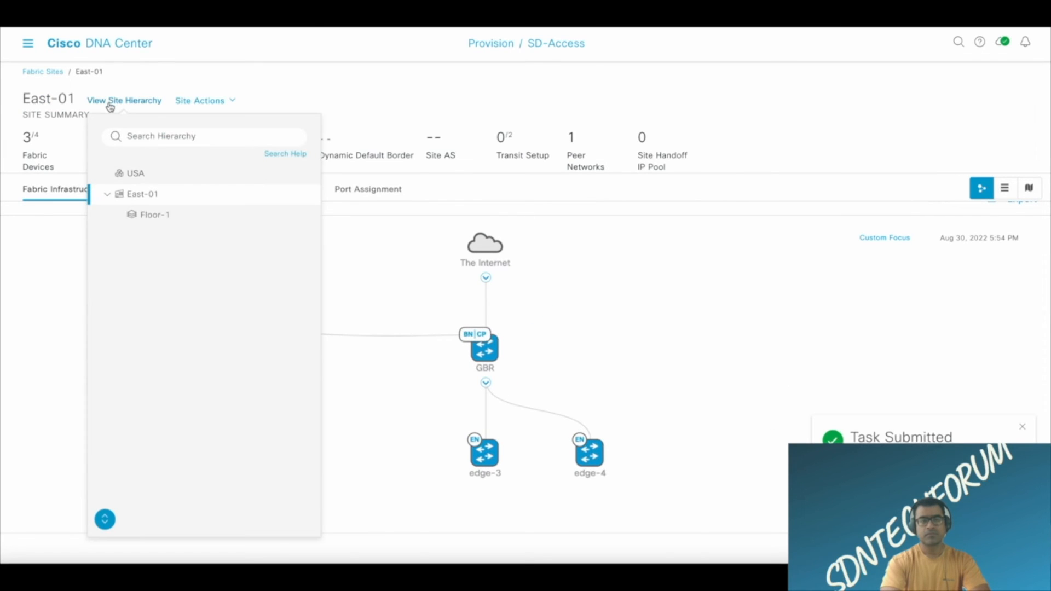
{"action": "left_click", "coordinate": [30, 86]}
{"action": "left_click", "coordinate": [35, 76]}
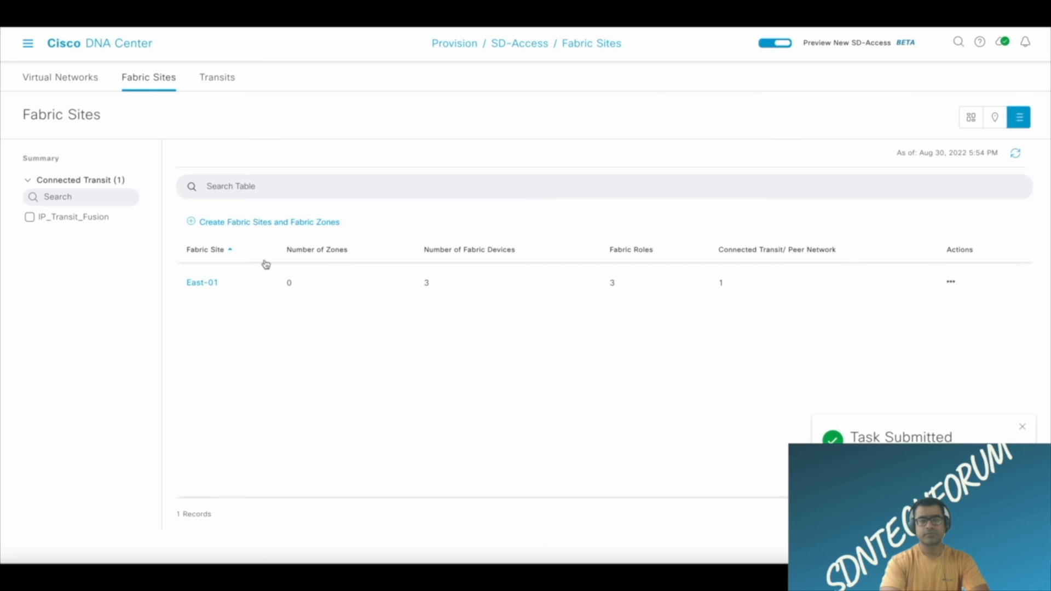
{"action": "left_click", "coordinate": [203, 285]}
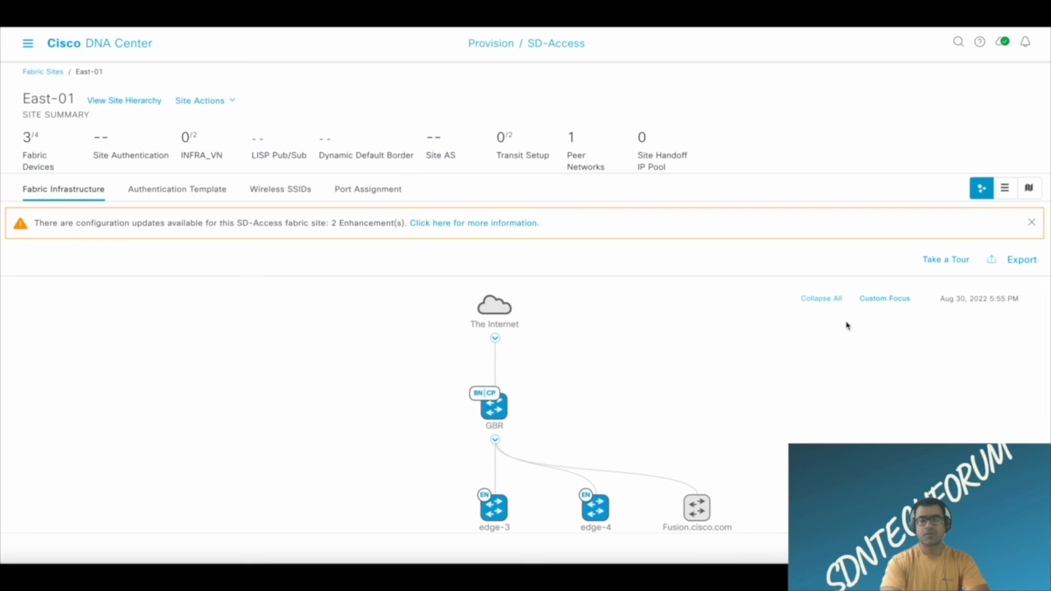
Set my_view as the default topology layout and reload East-01 from the fabric sites list.
{"action": "left_click", "coordinate": [886, 301]}
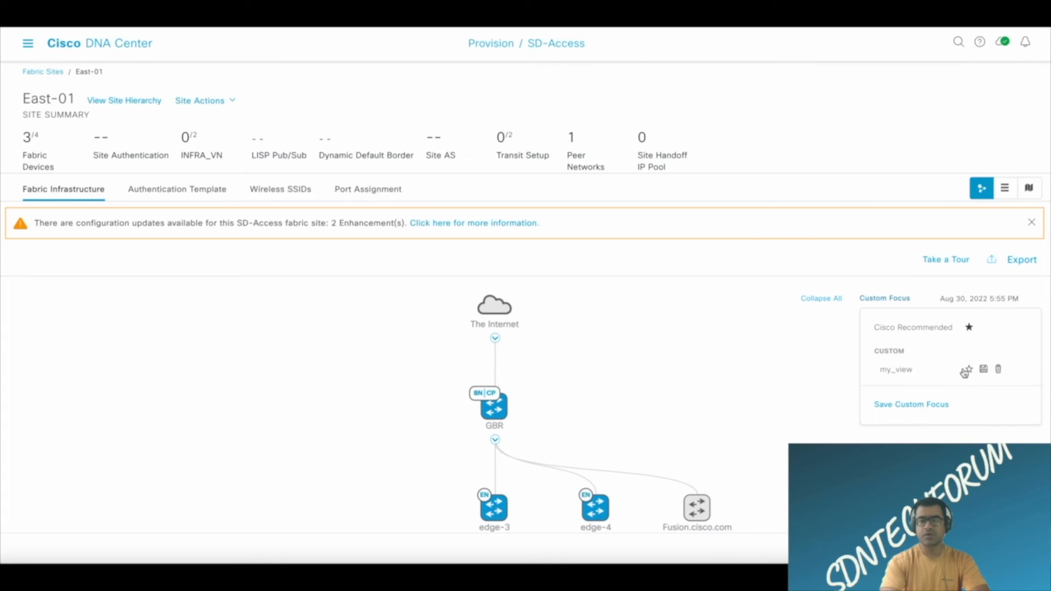
{"action": "left_click", "coordinate": [969, 372]}
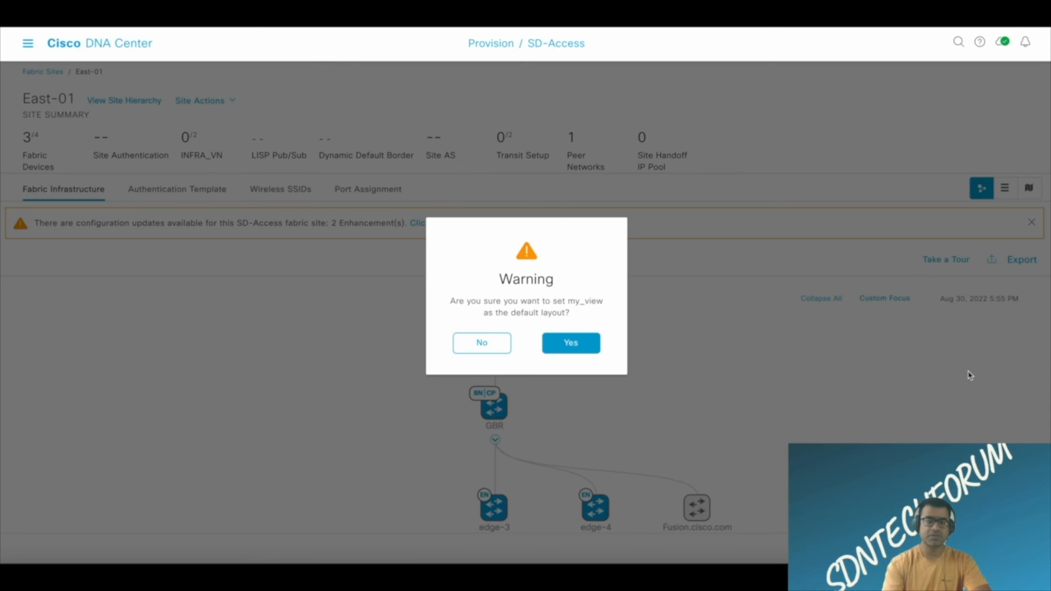
{"action": "left_click", "coordinate": [575, 350]}
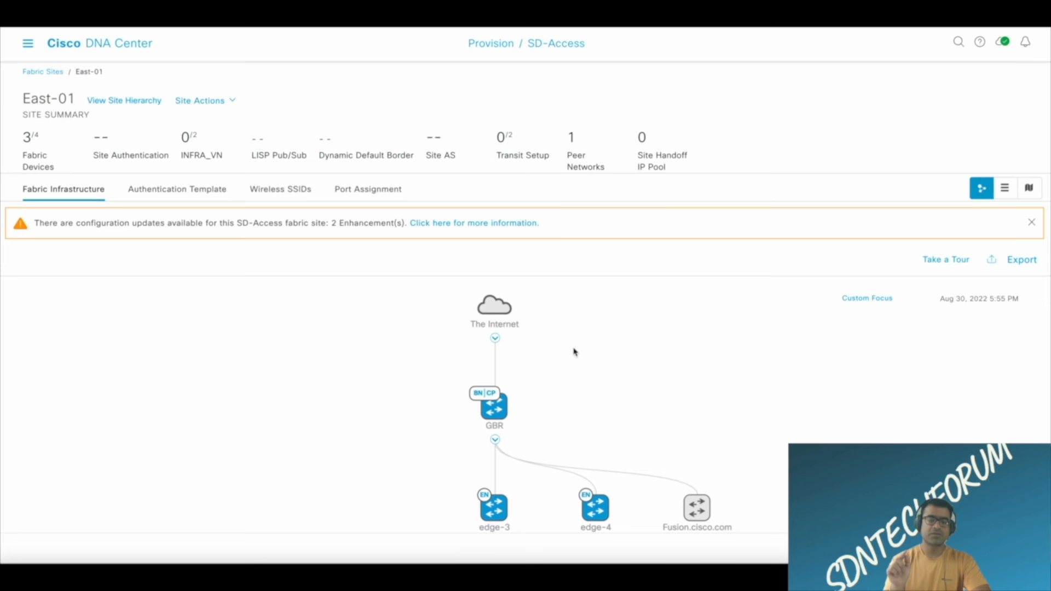
{"action": "left_click", "coordinate": [39, 73]}
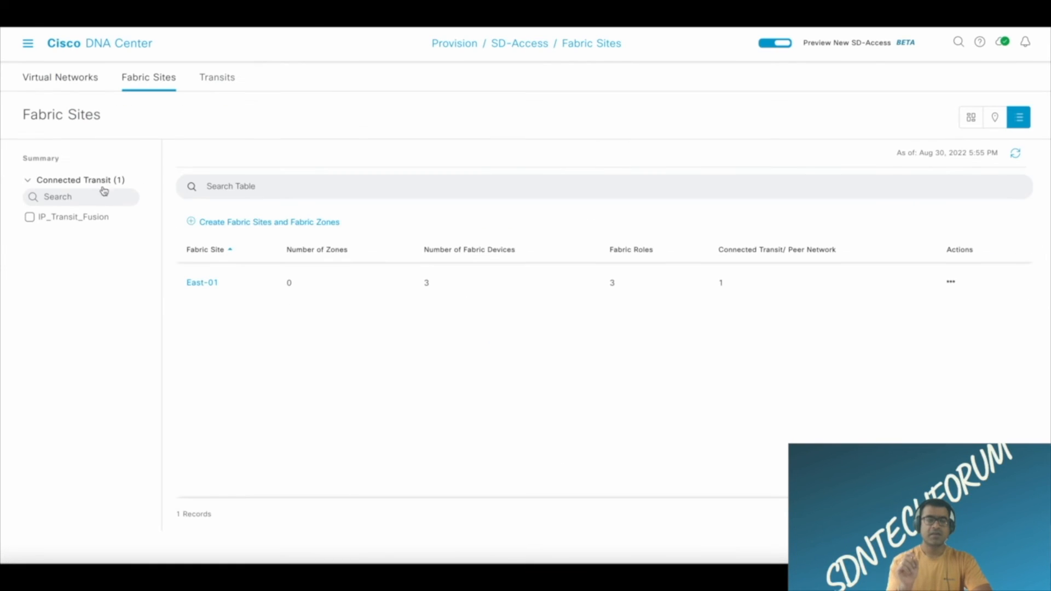
{"action": "left_click", "coordinate": [199, 283]}
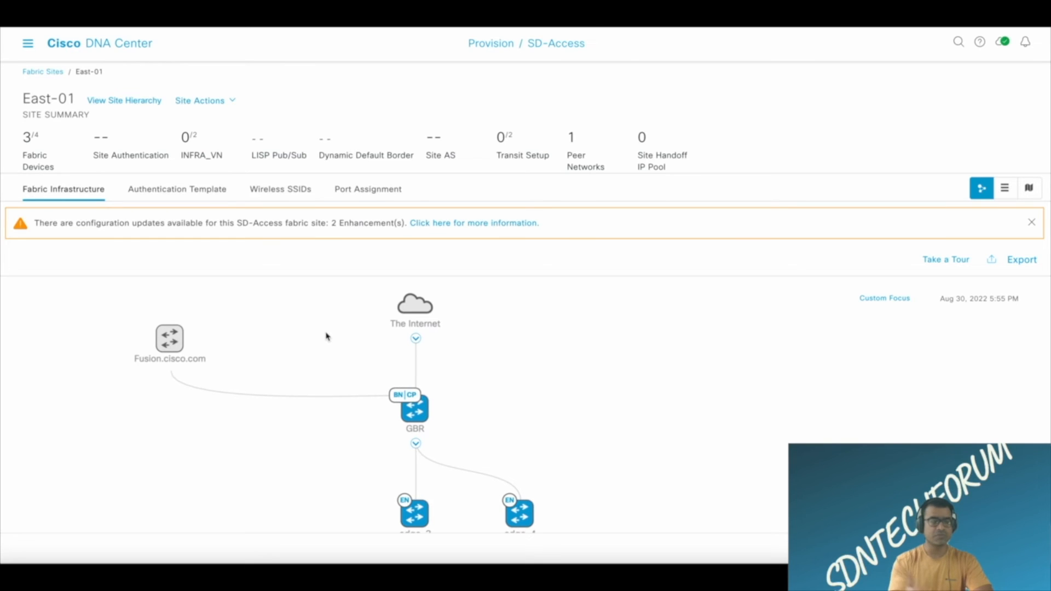
Review East-01's authentication template options, including the BPDU Guard description and the notes on Closed Authentication, Open Authentication and Low Impact.
{"action": "left_click", "coordinate": [185, 195]}
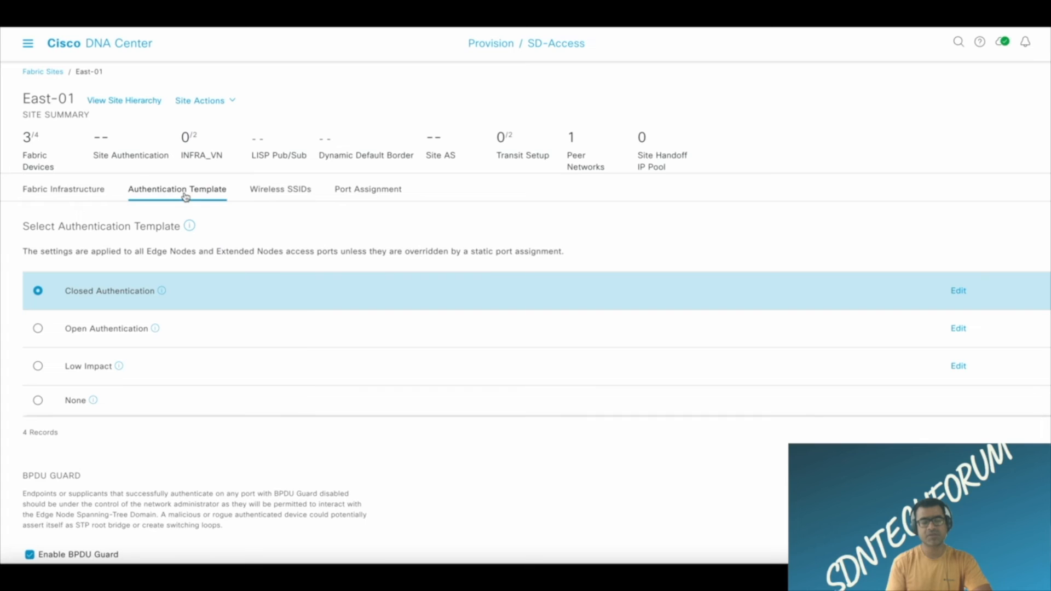
{"action": "scroll", "coordinate": [666, 448], "scroll_direction": "down", "scroll_amount": 1}
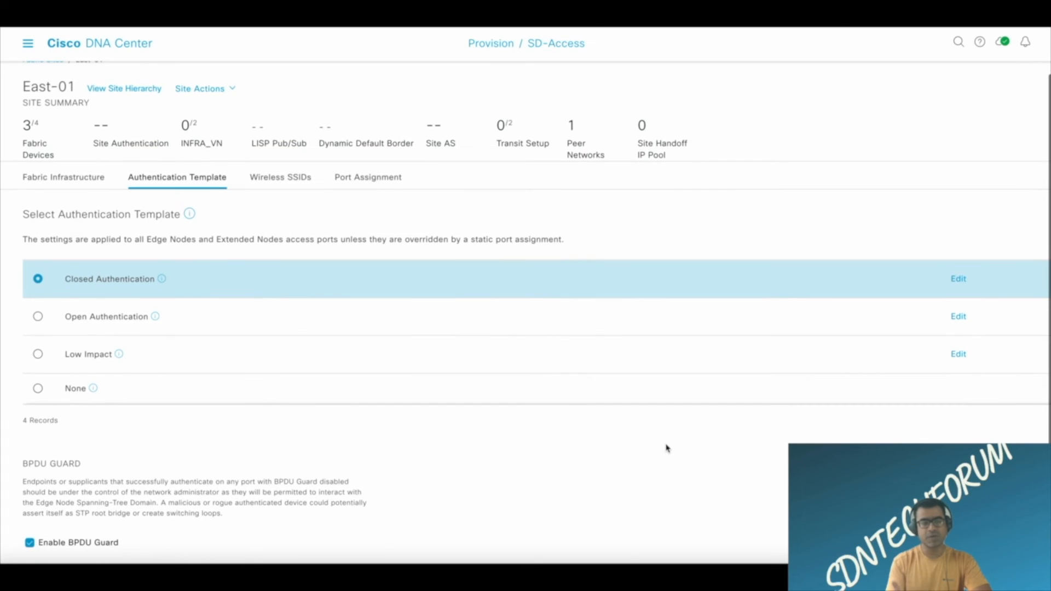
{"action": "left_click_drag", "start_coordinate": [23, 485], "coordinate": [306, 502]}
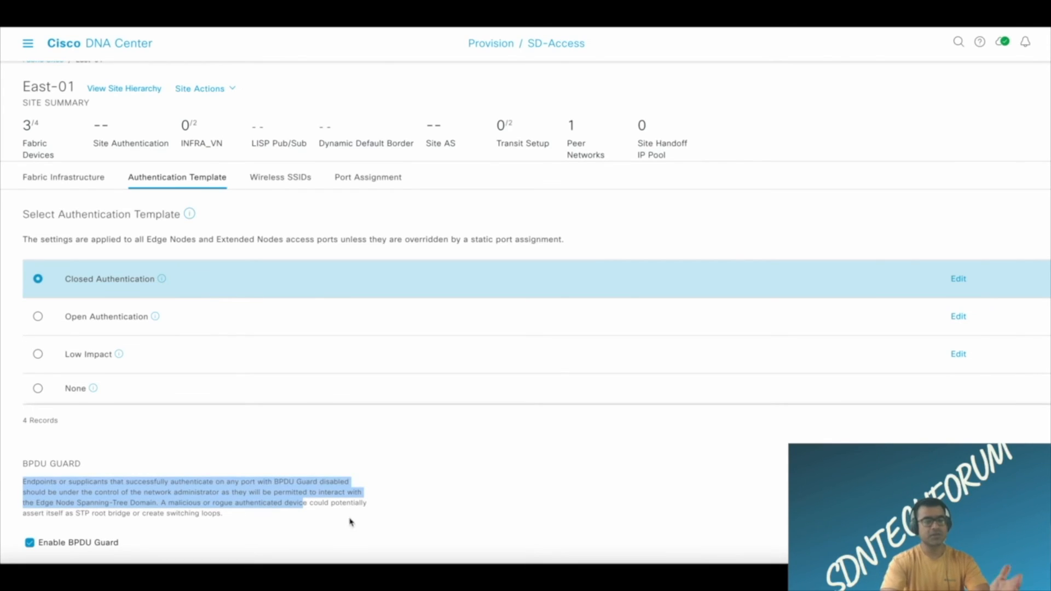
{"action": "left_click", "coordinate": [250, 521]}
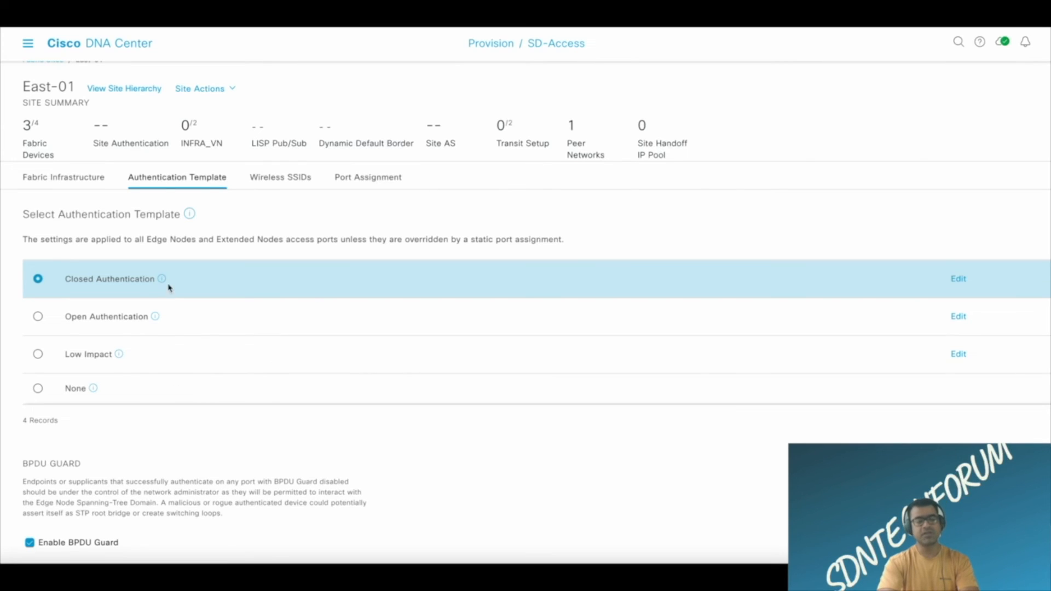
{"action": "mouse_move", "coordinate": [161, 280]}
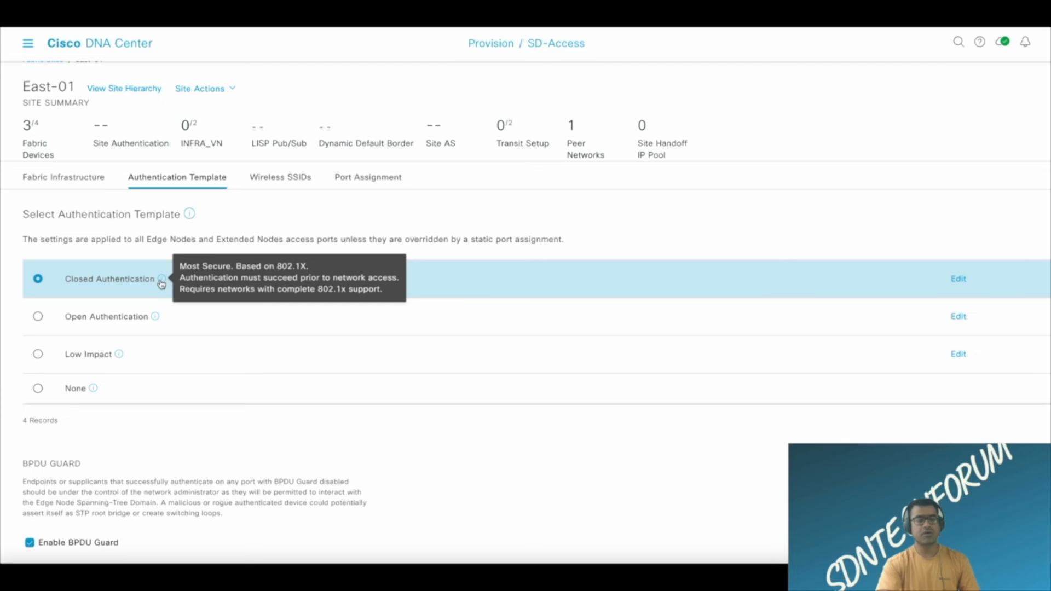
{"action": "mouse_move", "coordinate": [155, 318]}
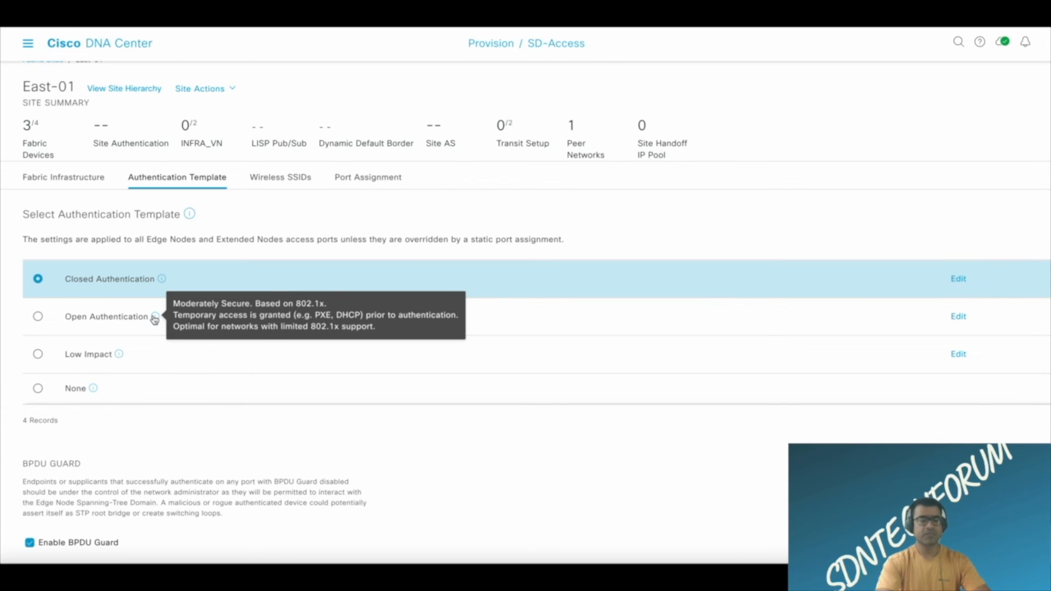
{"action": "mouse_move", "coordinate": [123, 359]}
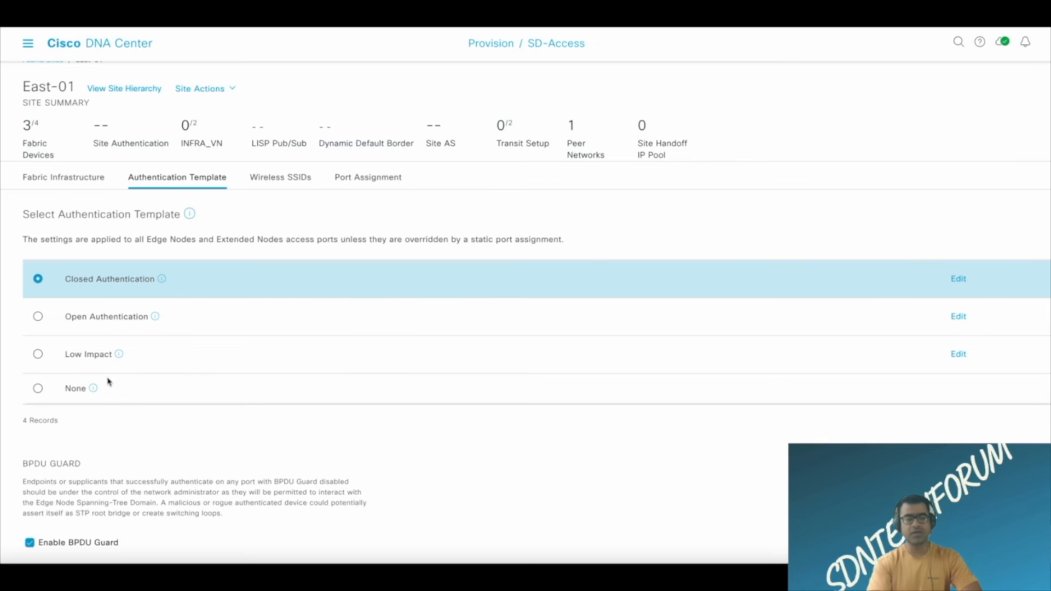
Look at East-01's Wireless SSIDs, the port configuration options for TenGigabitEthernet1/0/1 on edge-3 and the site hierarchy, and return to the fabric sites list.
{"action": "mouse_move", "coordinate": [93, 392]}
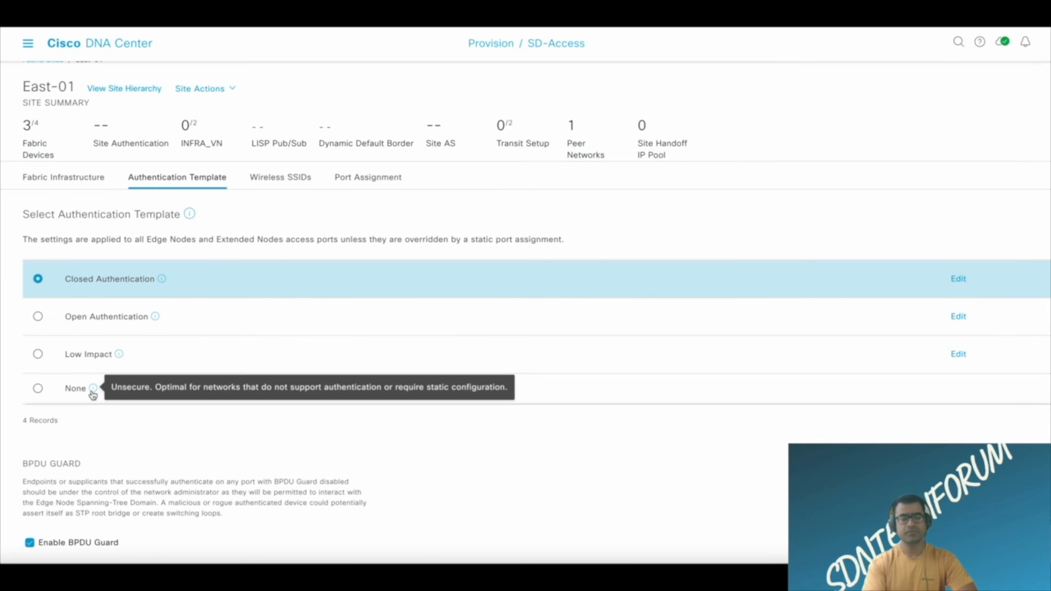
{"action": "left_click", "coordinate": [285, 185]}
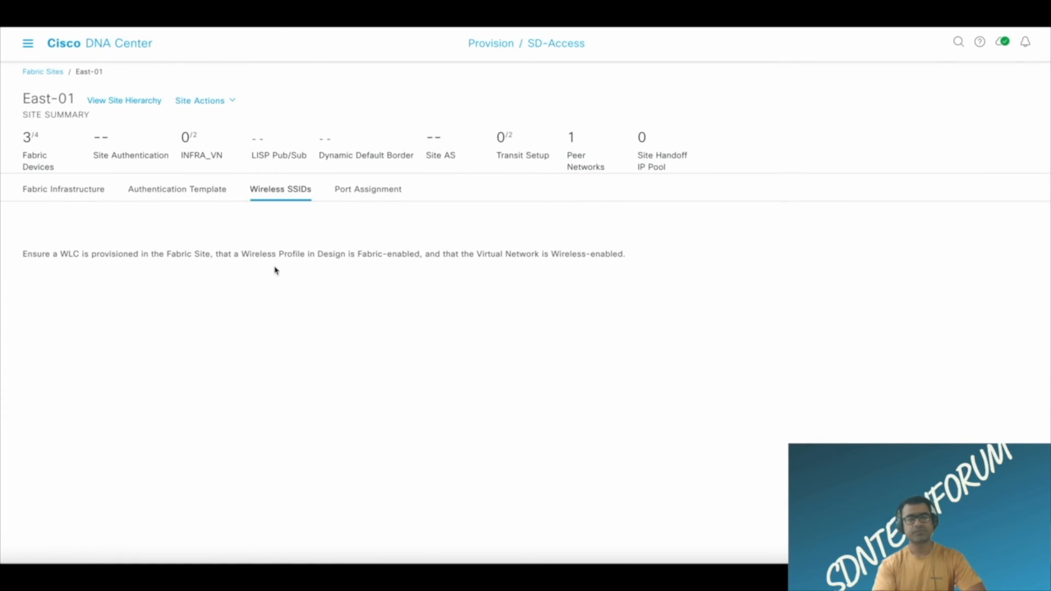
{"action": "left_click", "coordinate": [351, 194]}
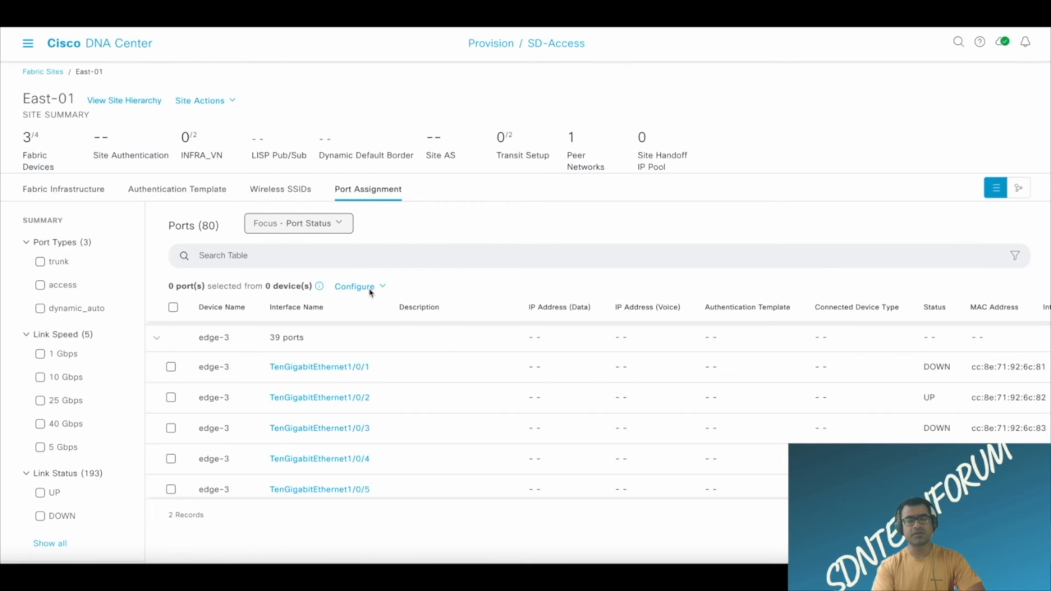
{"action": "left_click", "coordinate": [170, 367]}
{"action": "left_click", "coordinate": [381, 286]}
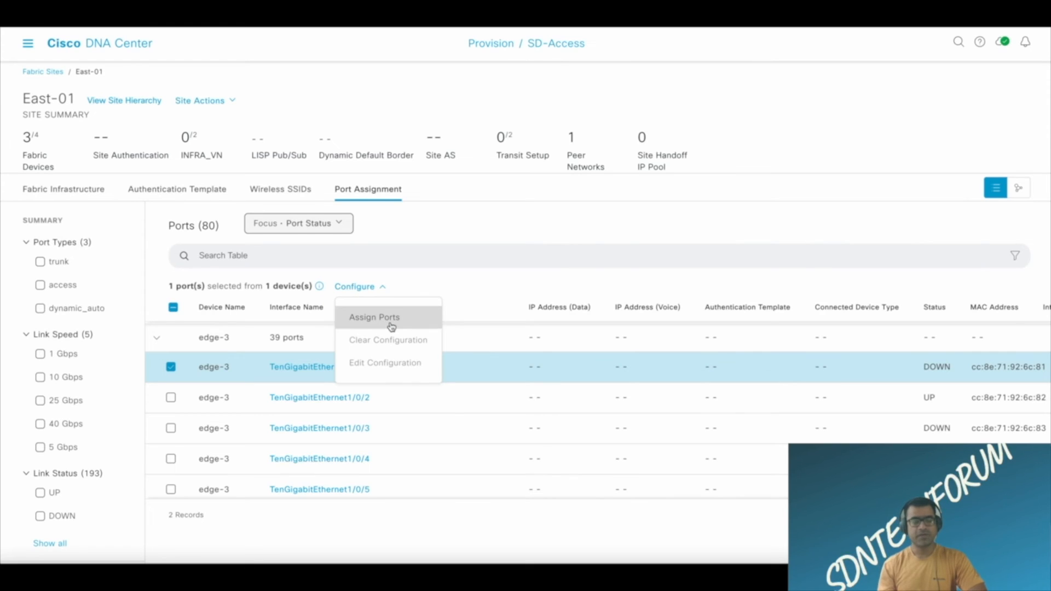
{"action": "left_click", "coordinate": [344, 227]}
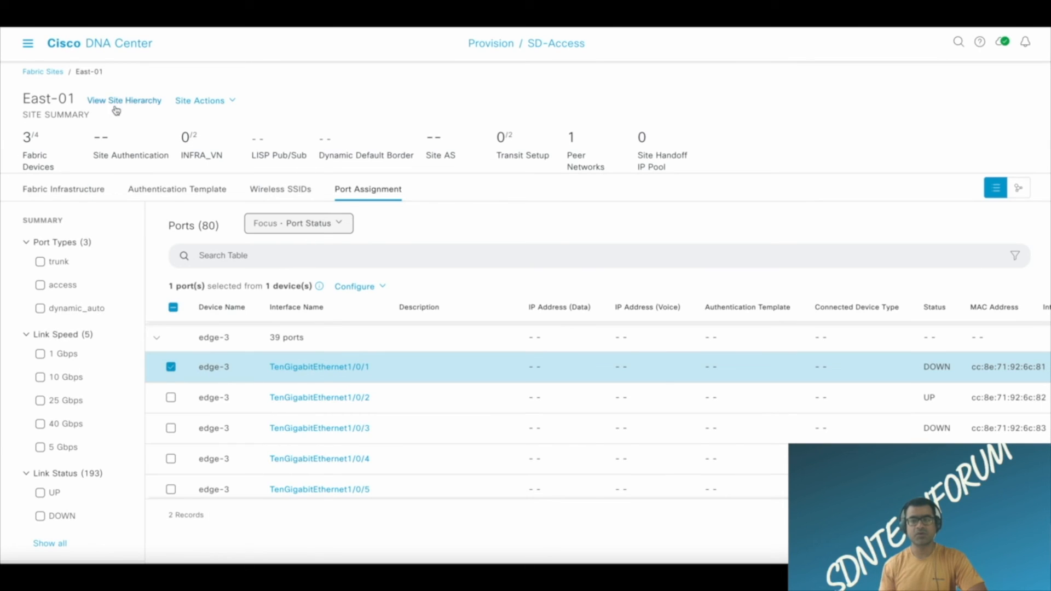
{"action": "mouse_move", "coordinate": [123, 104]}
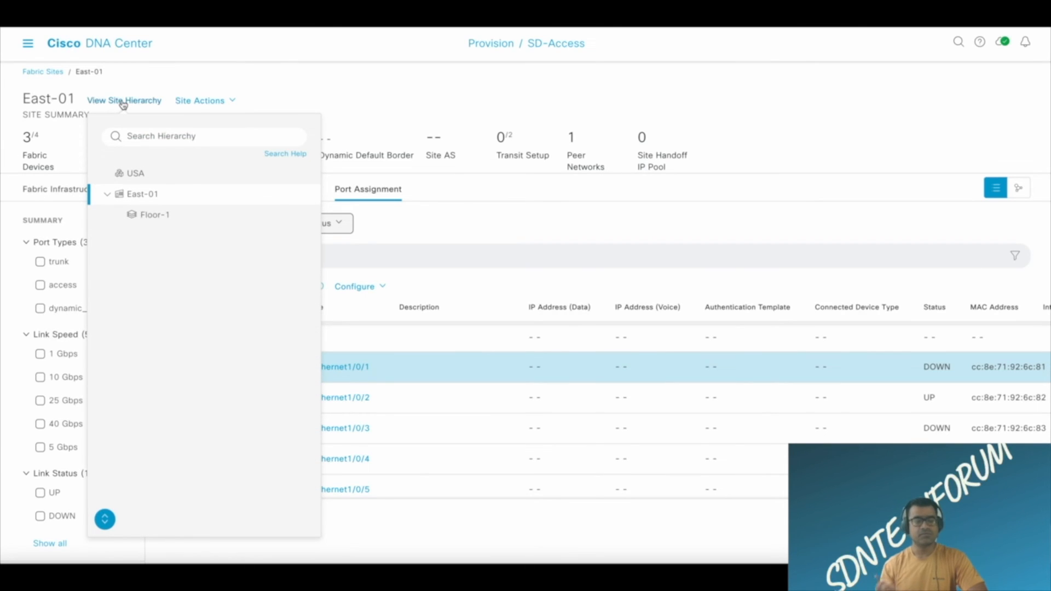
{"action": "left_click", "coordinate": [57, 74]}
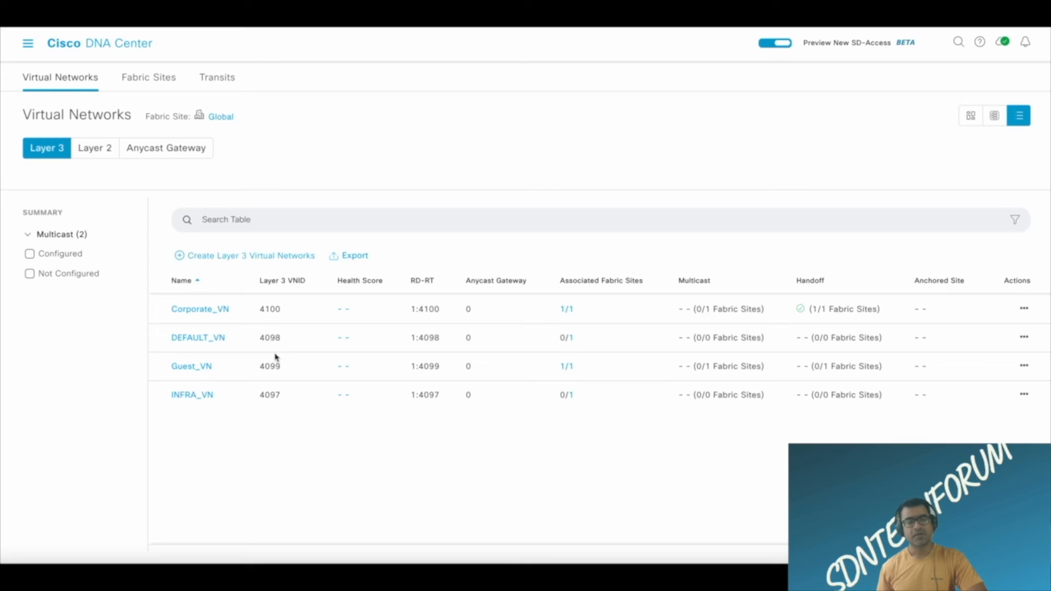
Add INFRA_VN to the East-01 fabric site, sort the virtual networks by associated fabric sites and go back to the fabric sites list.
{"action": "mouse_move", "coordinate": [719, 373]}
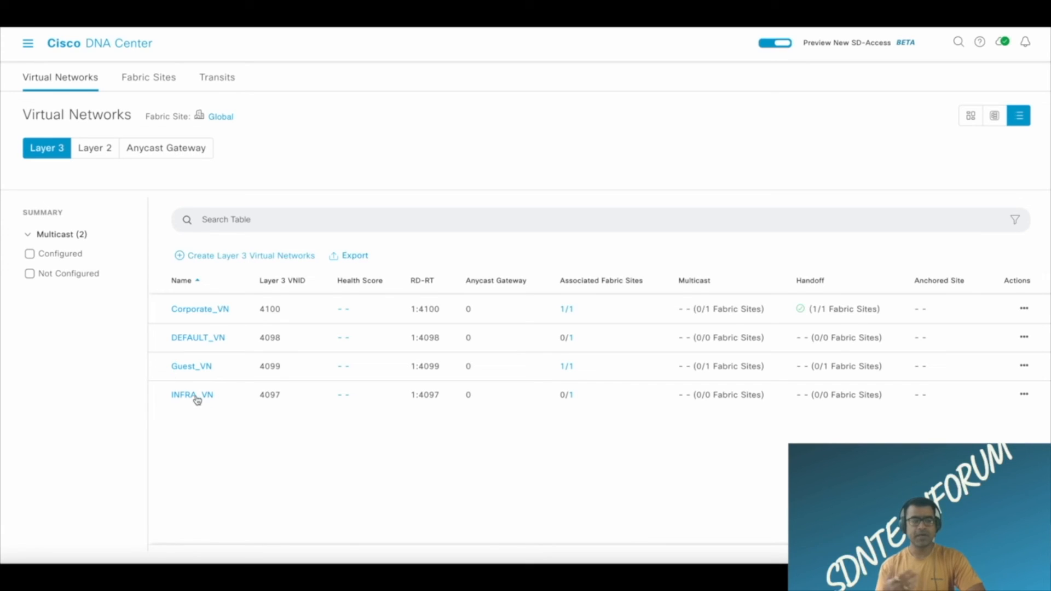
{"action": "left_click", "coordinate": [1025, 396]}
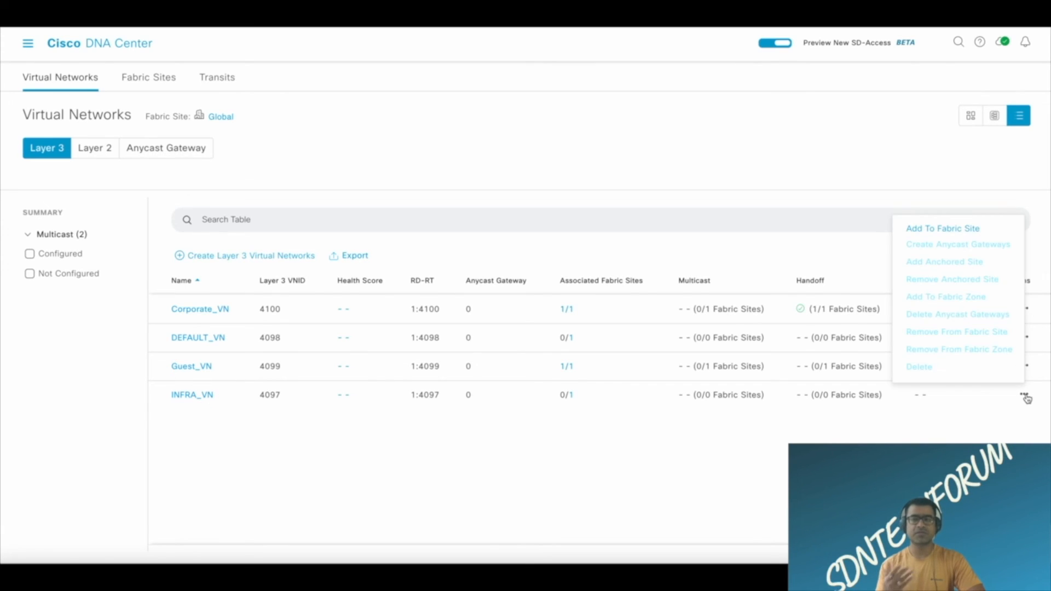
{"action": "left_click", "coordinate": [949, 229]}
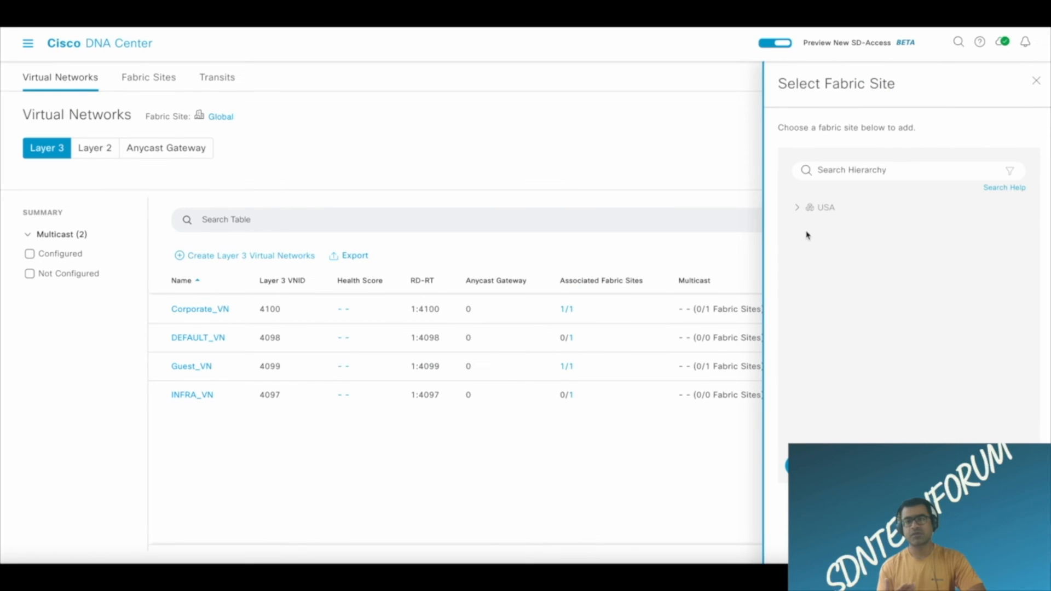
{"action": "left_click", "coordinate": [796, 207]}
{"action": "left_click", "coordinate": [804, 230]}
{"action": "left_click", "coordinate": [852, 252]}
{"action": "left_click", "coordinate": [807, 466]}
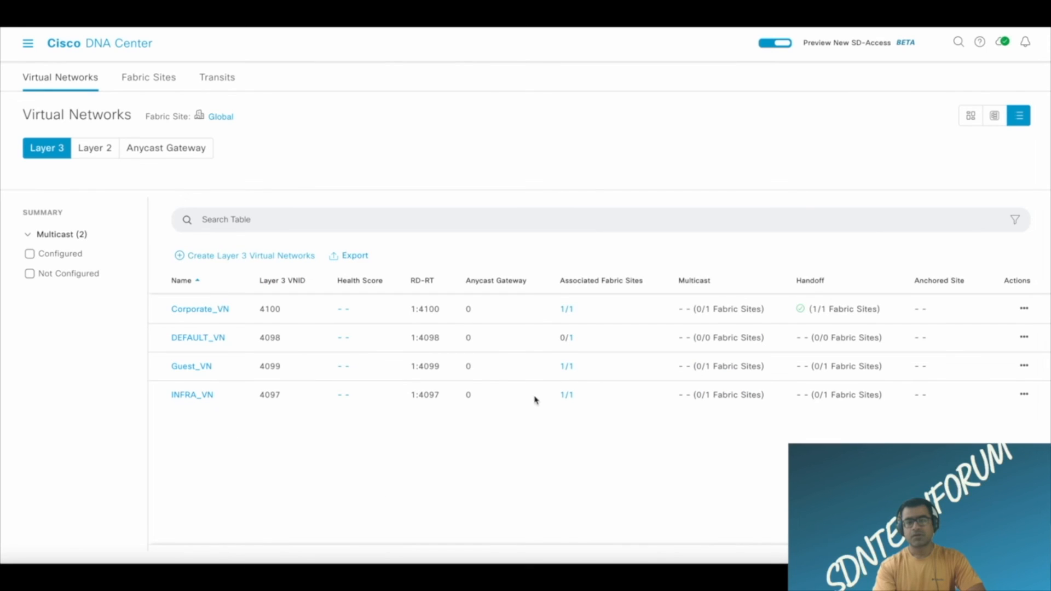
{"action": "left_click", "coordinate": [609, 284]}
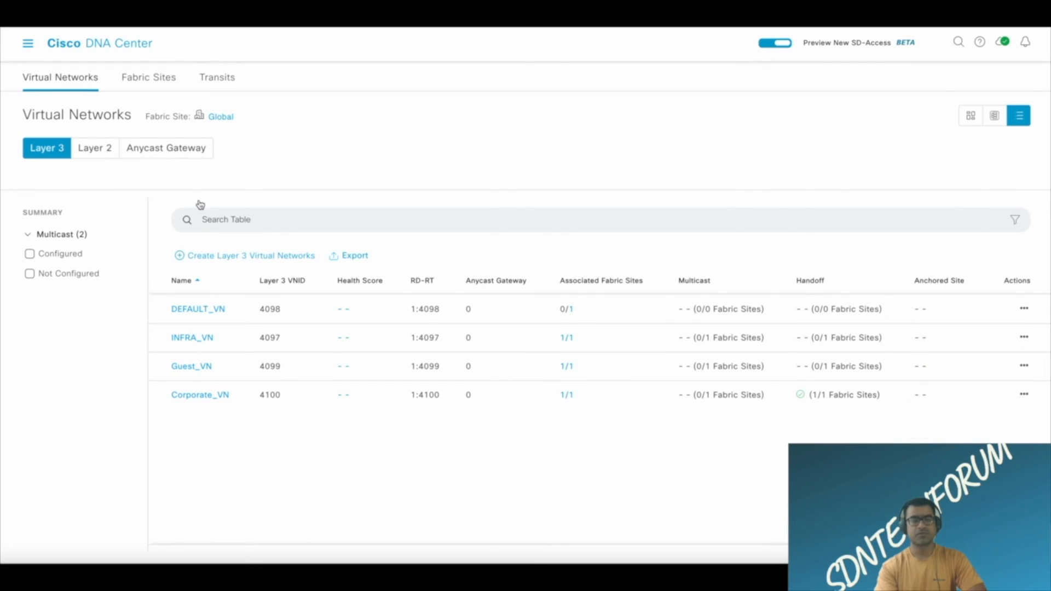
{"action": "left_click", "coordinate": [154, 84]}
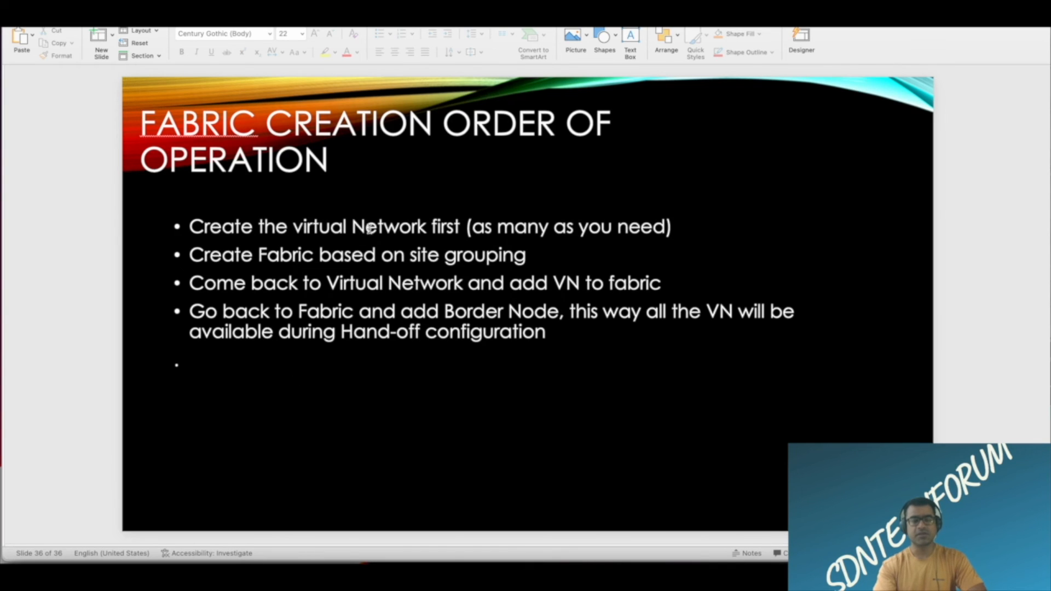
Switch to PowerPoint and go through the four points of the "Fabric Creation Order of Operation" slide, highlighting each one.
{"action": "left_click_drag", "start_coordinate": [189, 226], "coordinate": [500, 226]}
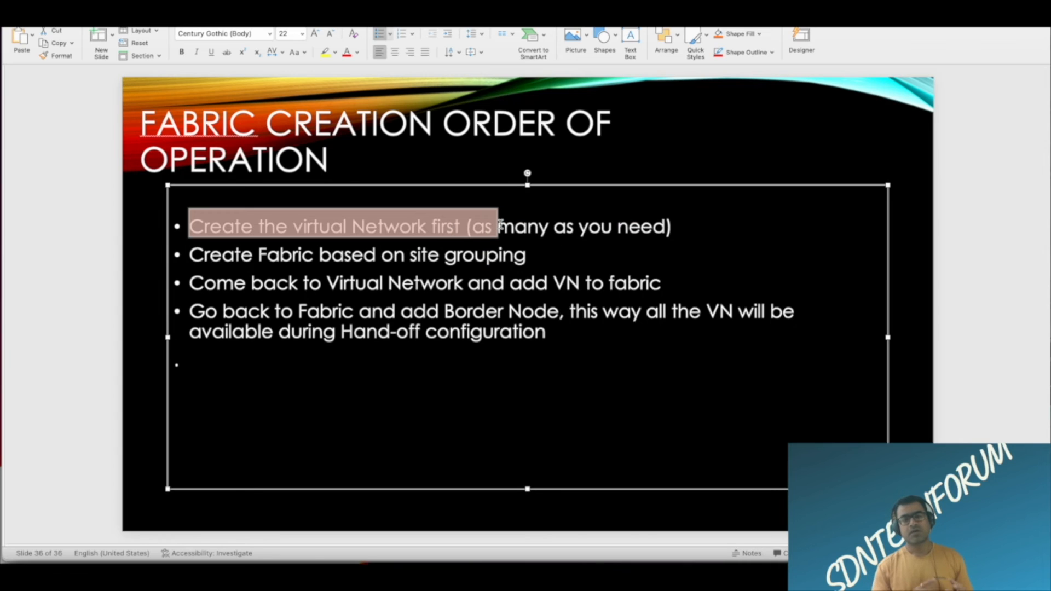
{"action": "left_click", "coordinate": [190, 256]}
{"action": "left_click_drag", "start_coordinate": [190, 256], "coordinate": [427, 253]}
{"action": "left_click", "coordinate": [284, 293]}
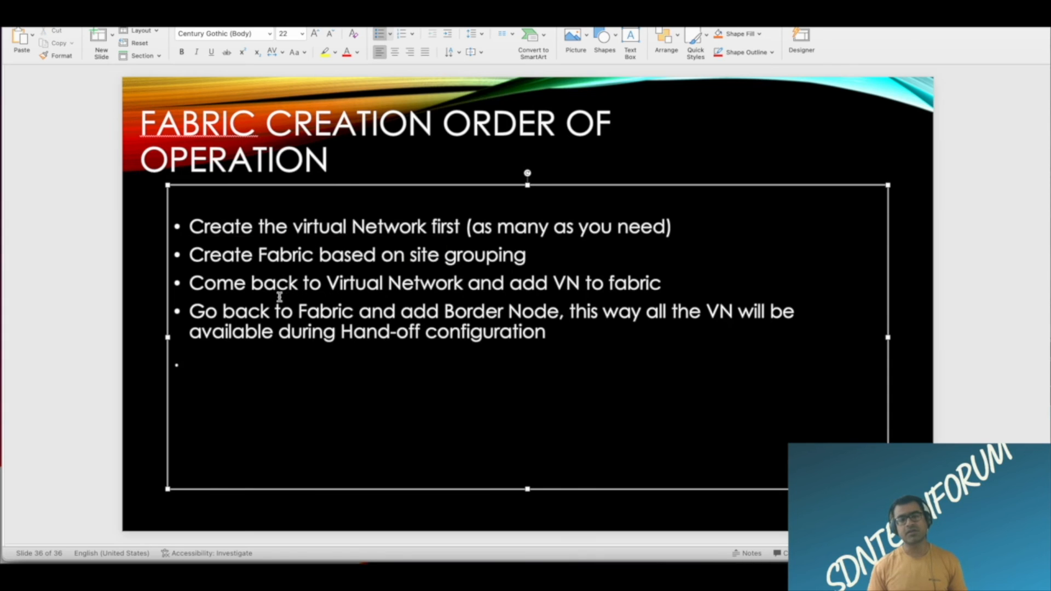
{"action": "left_click_drag", "start_coordinate": [190, 283], "coordinate": [426, 293]}
{"action": "left_click_drag", "start_coordinate": [510, 284], "coordinate": [657, 291]}
{"action": "left_click", "coordinate": [258, 367]}
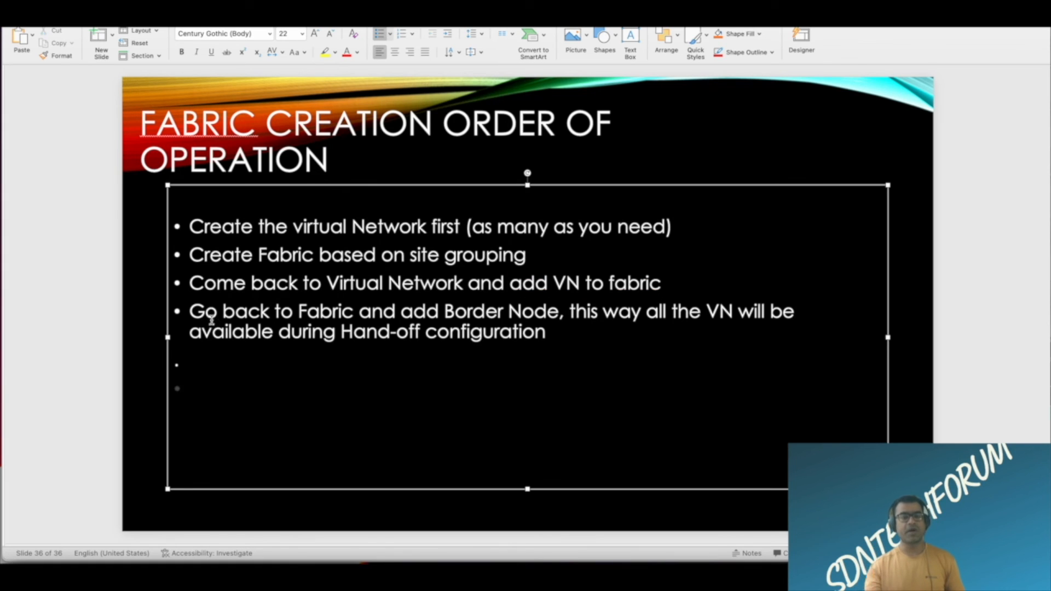
{"action": "left_click_drag", "start_coordinate": [191, 311], "coordinate": [334, 317]}
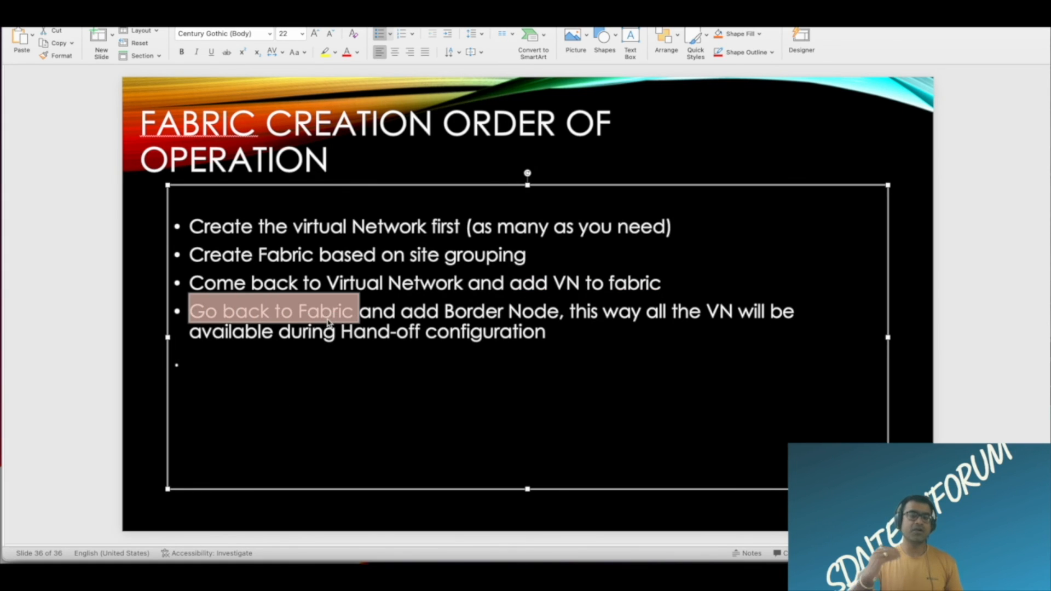
{"action": "left_click_drag", "start_coordinate": [405, 312], "coordinate": [535, 317]}
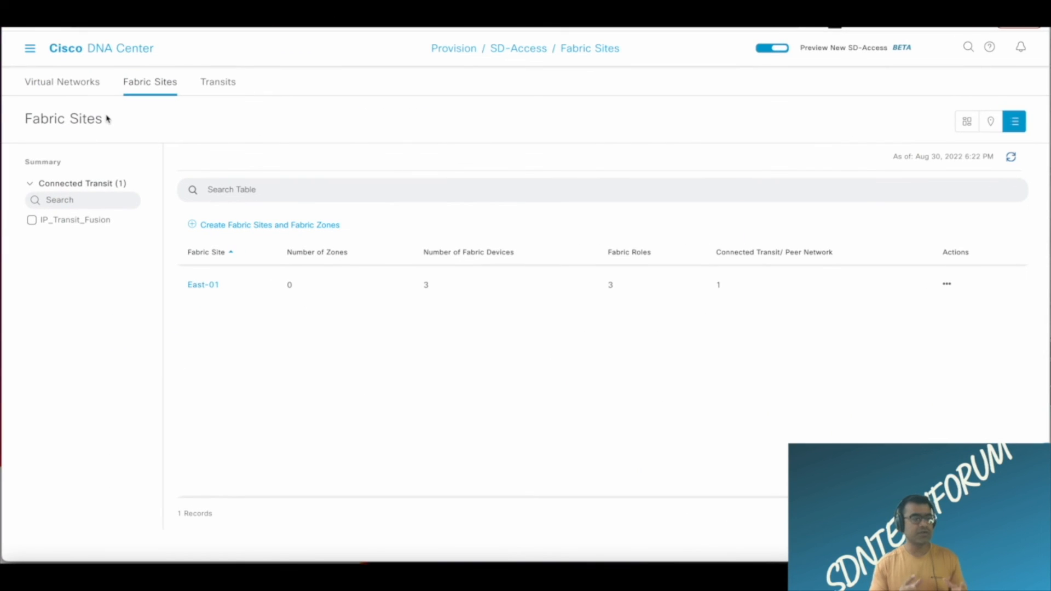
Back in Cisco DNA Center, remove external interface TenGigabitEthernet1/0/1 from IP_Transit_Fusion in GBR's Layer 3 handoff at East-01.
{"action": "left_click", "coordinate": [202, 285]}
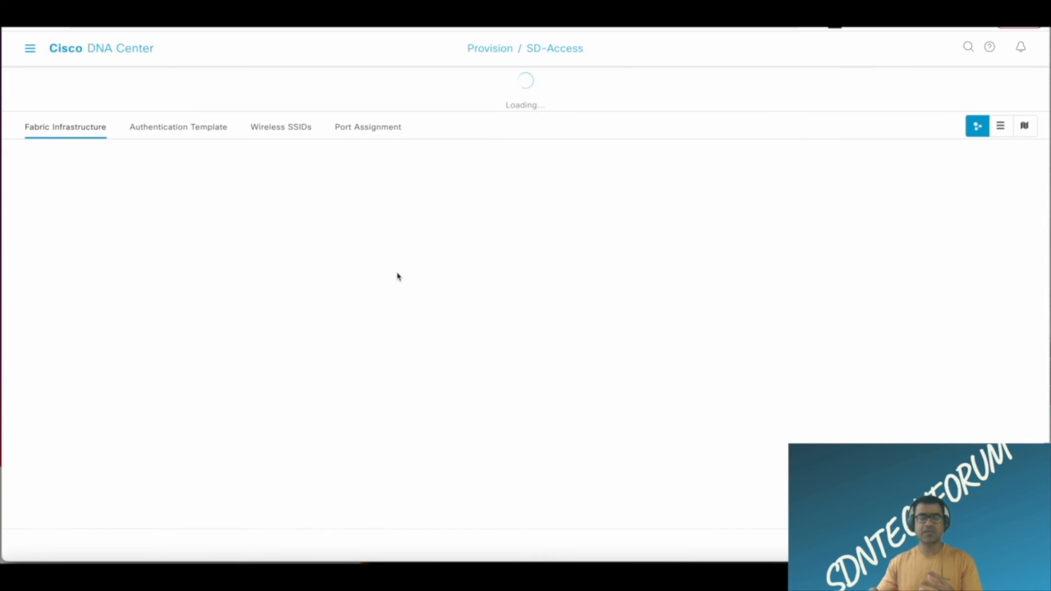
{"action": "mouse_move", "coordinate": [415, 367]}
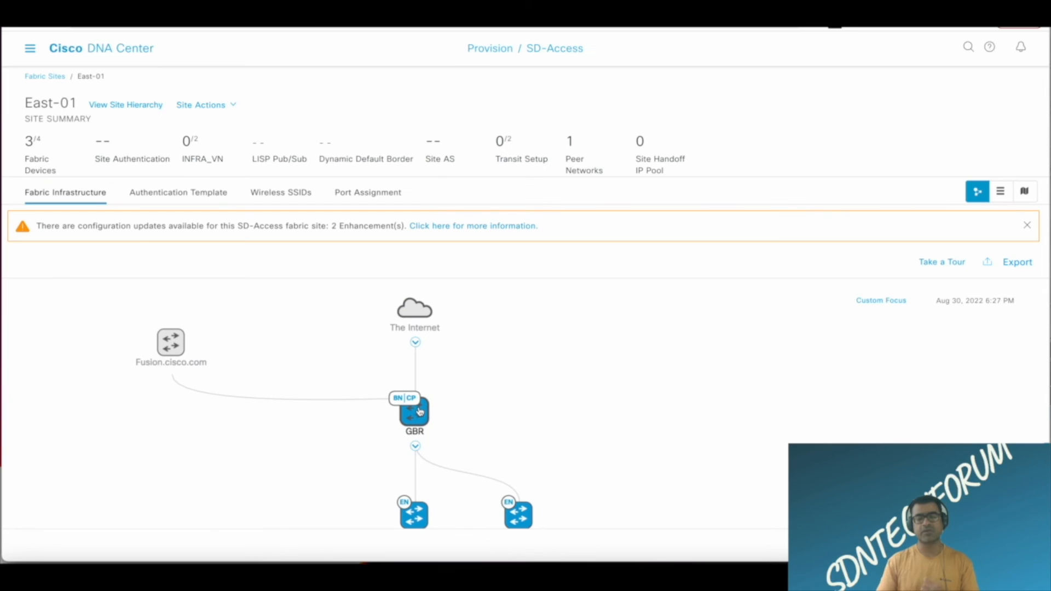
{"action": "left_click", "coordinate": [420, 412]}
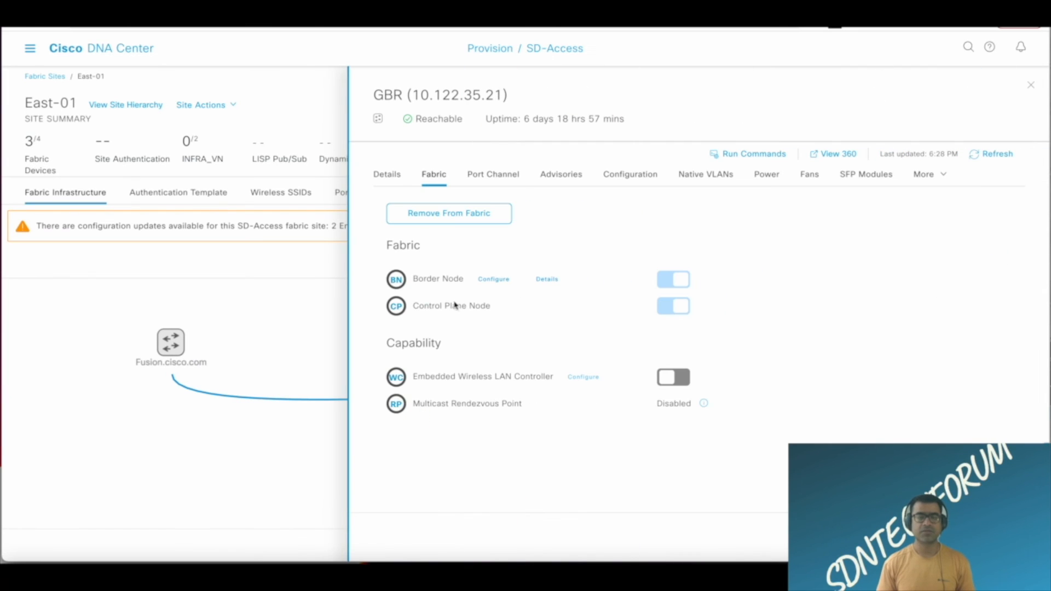
{"action": "left_click", "coordinate": [503, 281]}
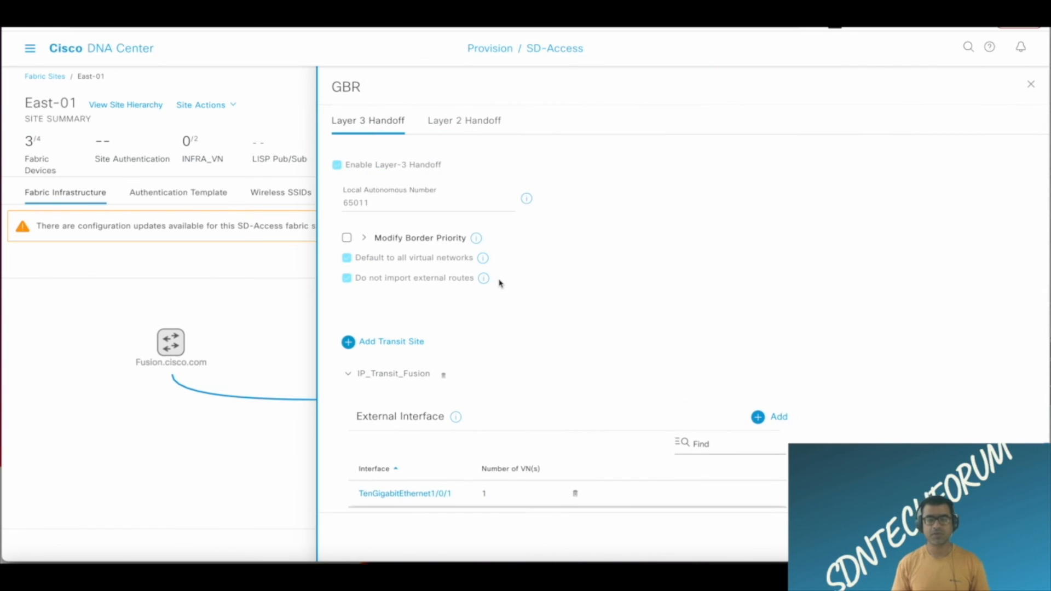
{"action": "scroll", "coordinate": [607, 416], "scroll_direction": "down", "scroll_amount": 2}
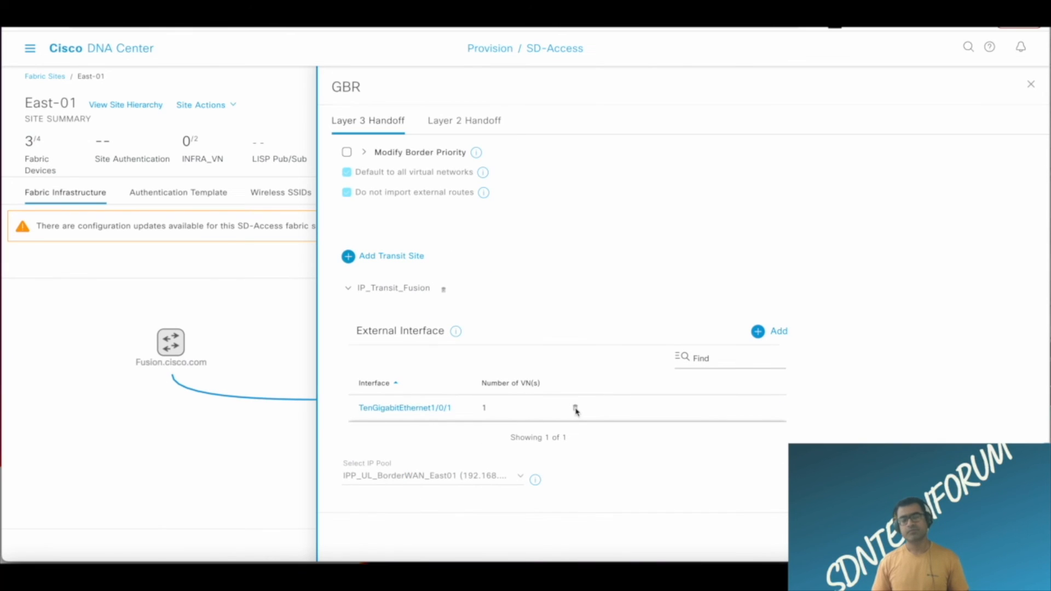
{"action": "left_click", "coordinate": [574, 408]}
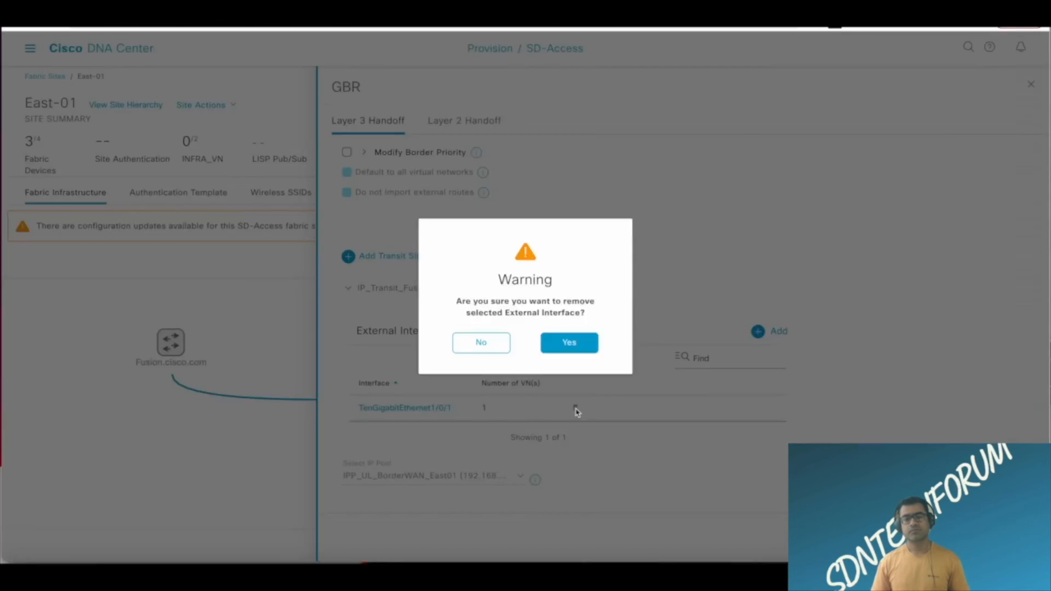
{"action": "left_click", "coordinate": [581, 344]}
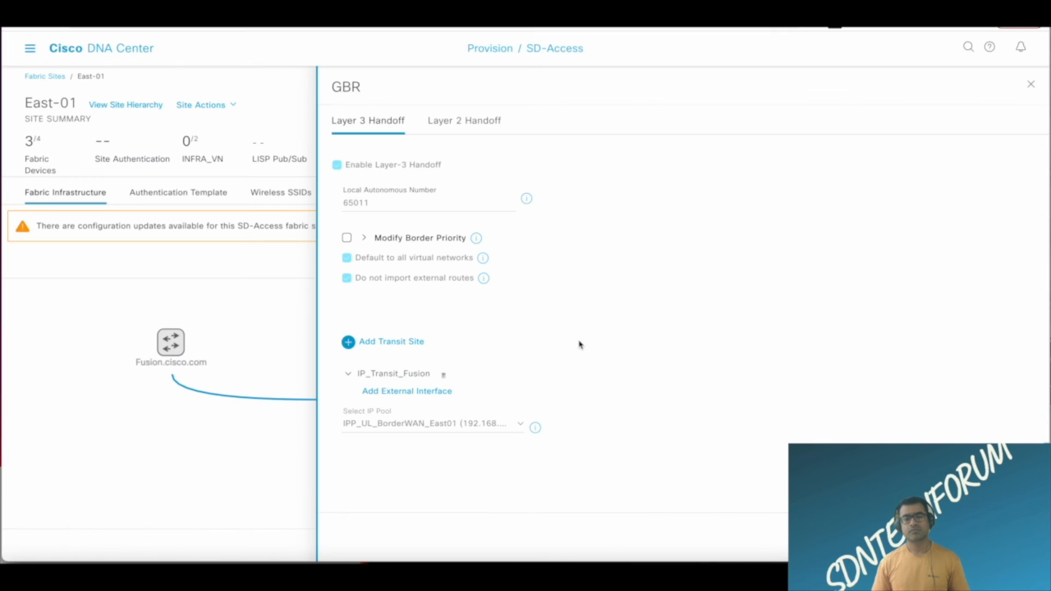
Add external interface TenGigabitEthernet1/0/1 to IP_Transit_Fusion and enable Layer-3 handoff for Corporate_VN, Guest_VN and INFRA_VN.
{"action": "left_click", "coordinate": [420, 390]}
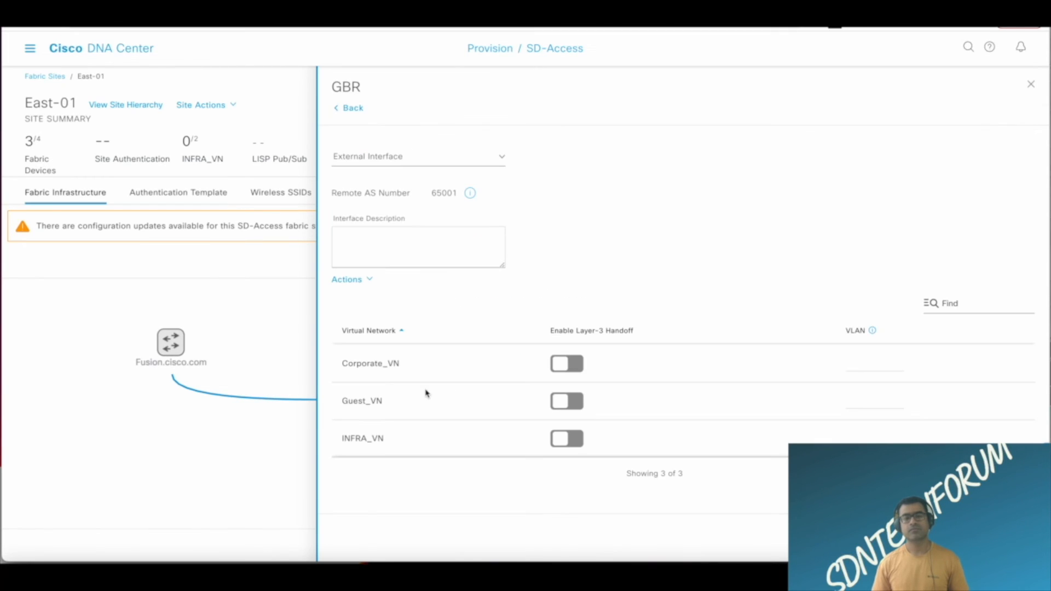
{"action": "left_click", "coordinate": [400, 161]}
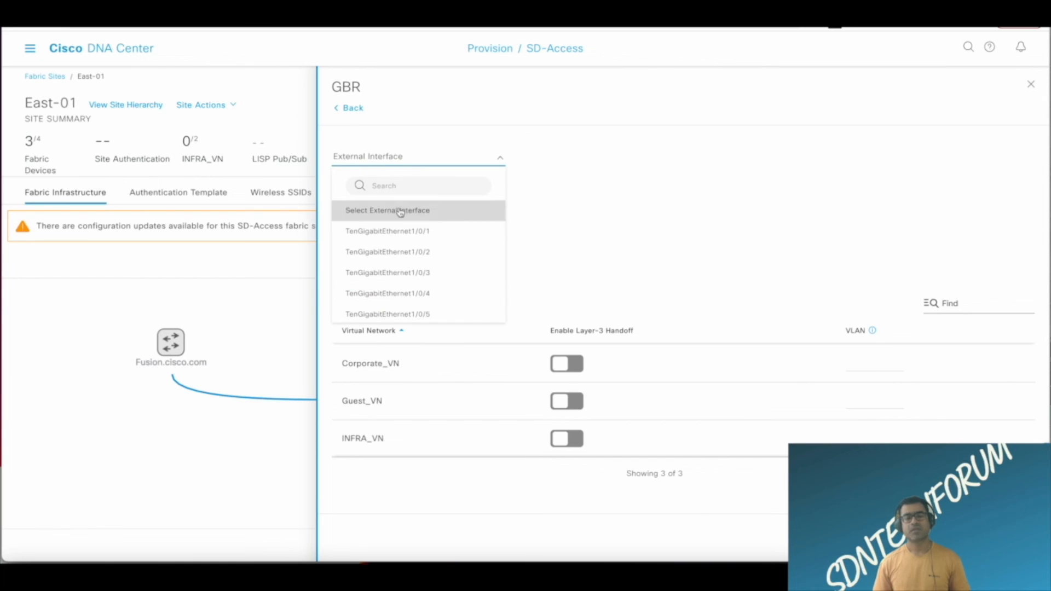
{"action": "left_click", "coordinate": [398, 232]}
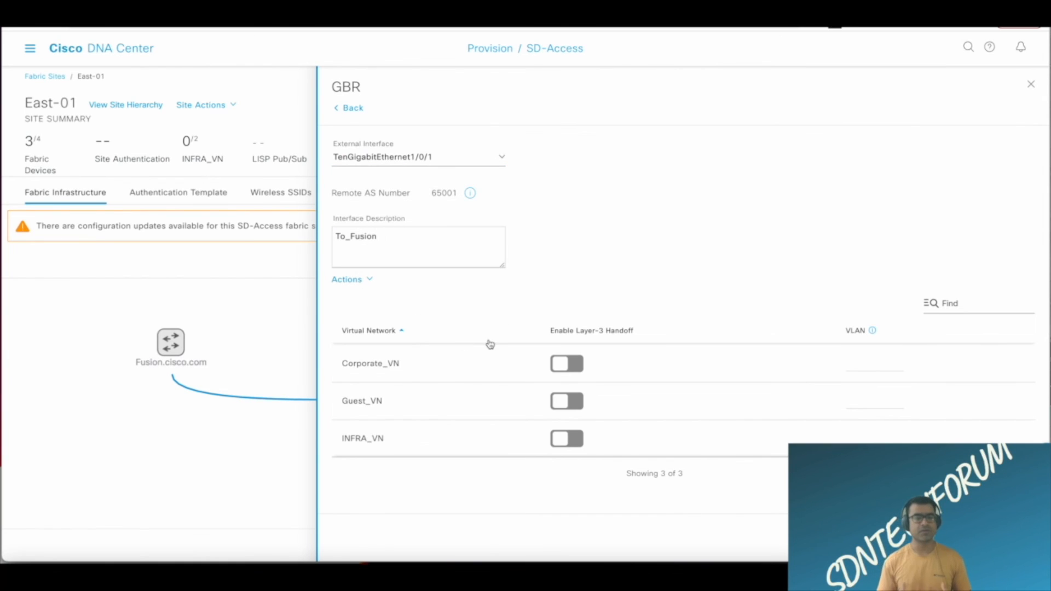
{"action": "left_click", "coordinate": [576, 364]}
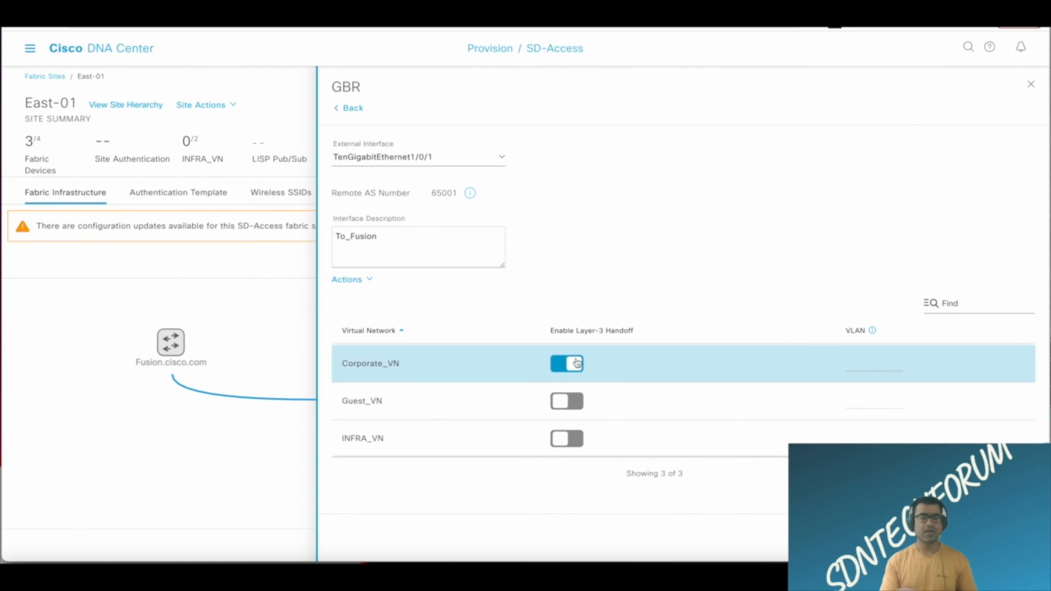
{"action": "left_click", "coordinate": [577, 407]}
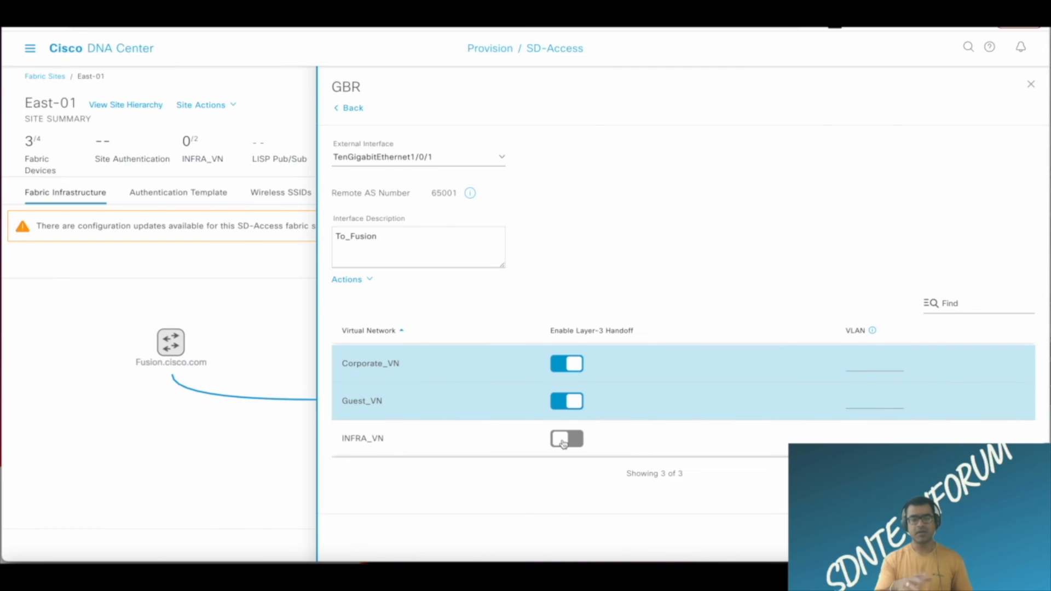
{"action": "left_click", "coordinate": [579, 441]}
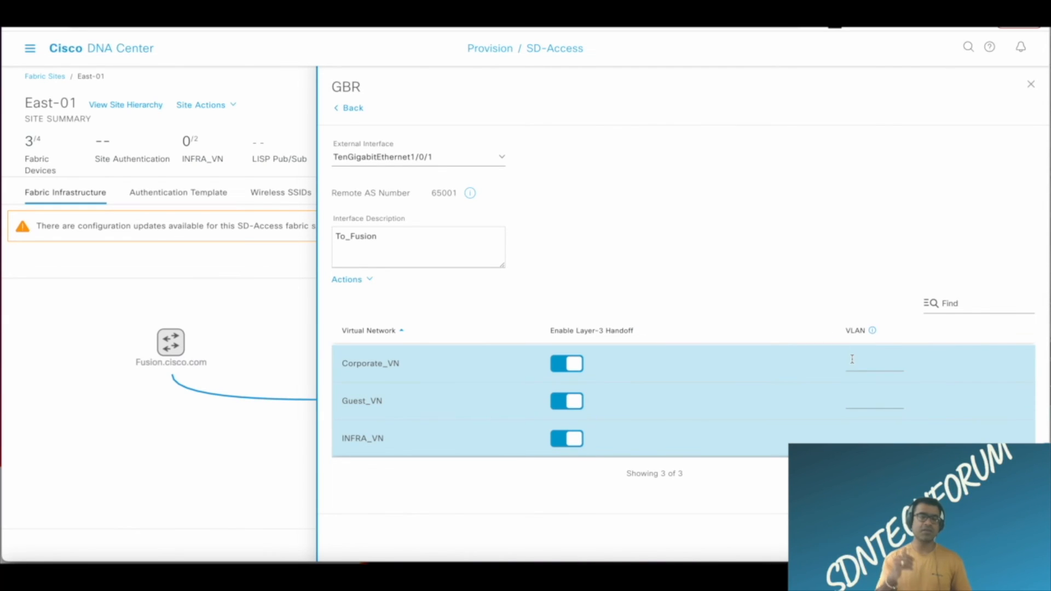
Assign handoff VLAN 3001 to Corporate_VN and VLAN 3002 to both Guest_VN and INFRA_VN.
{"action": "type", "text": "3001"}
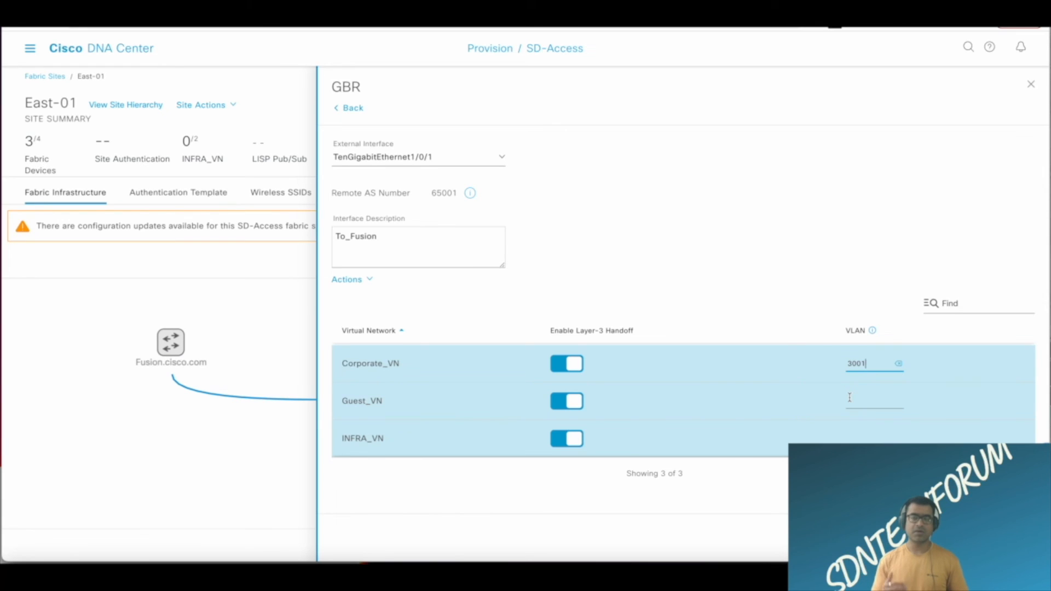
{"action": "left_click", "coordinate": [849, 398]}
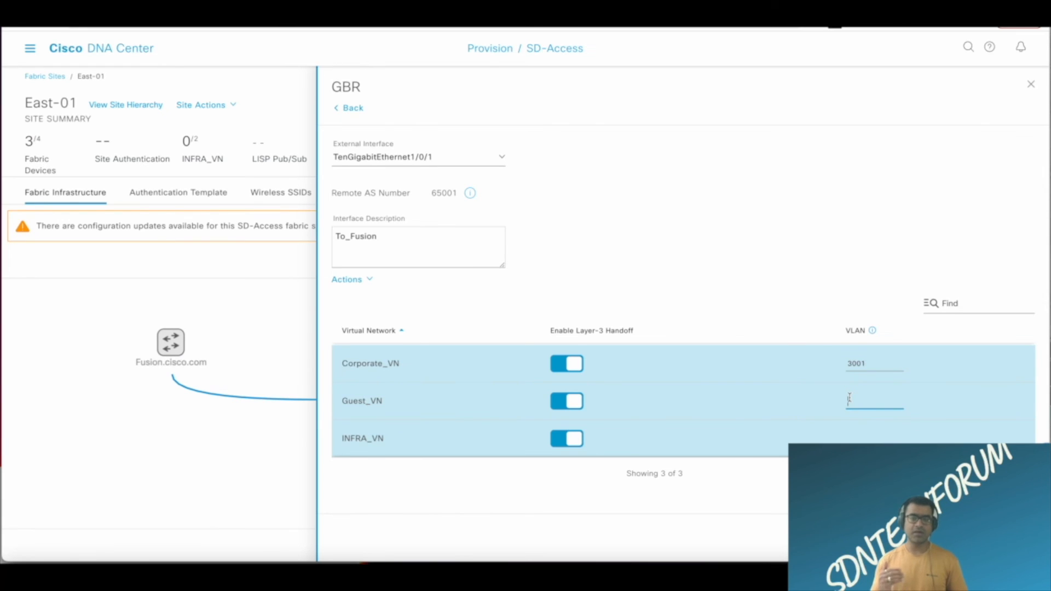
{"action": "left_click", "coordinate": [851, 436]}
{"action": "left_click", "coordinate": [850, 438]}
{"action": "type", "text": "3"}
{"action": "key", "text": "BackSpace"}
{"action": "type", "text": "3002"}
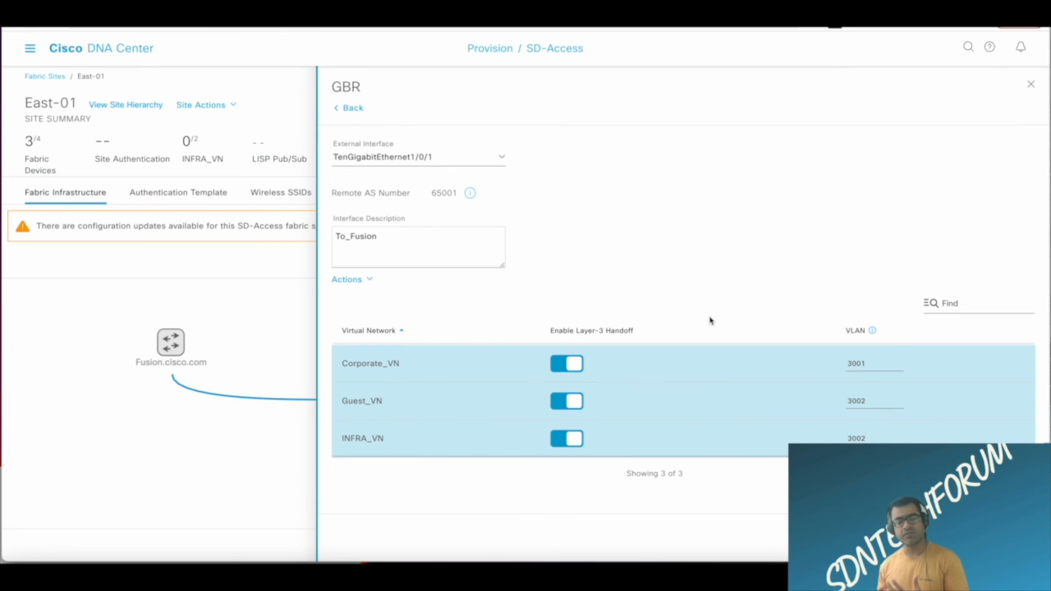
Set Guest_VN's handoff VLAN to 3003 and save the external interface settings.
{"action": "left_click", "coordinate": [873, 403]}
{"action": "left_click", "coordinate": [872, 402]}
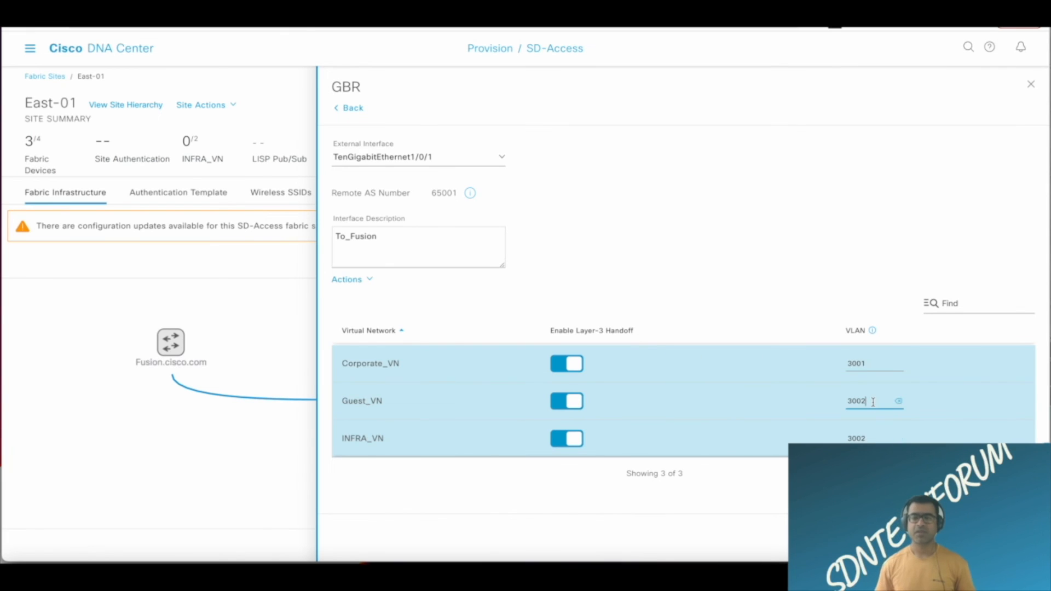
{"action": "key", "text": "BackSpace"}
{"action": "type", "text": "3"}
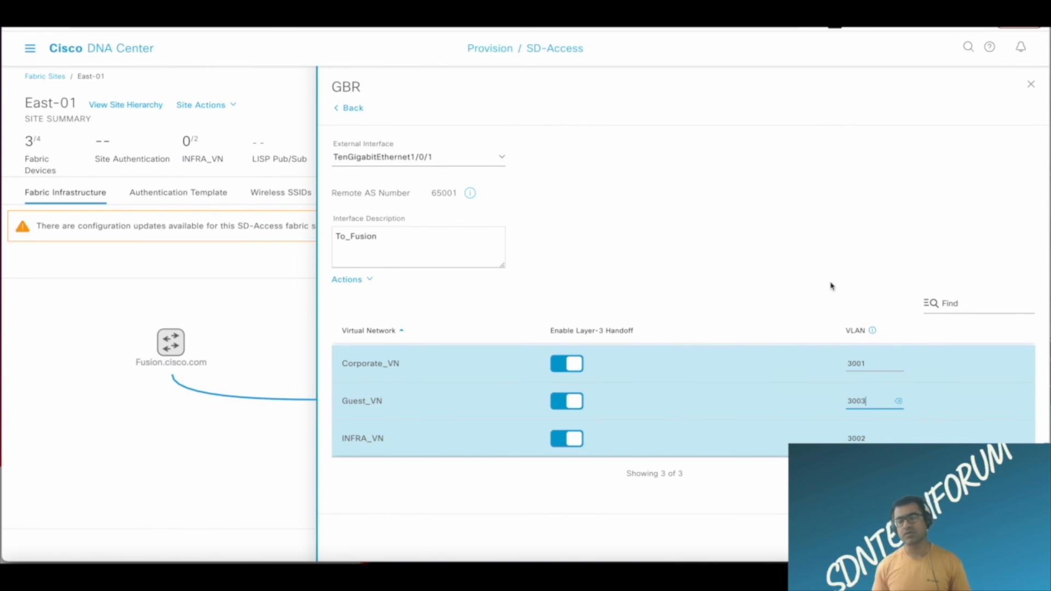
{"action": "left_click", "coordinate": [1013, 537]}
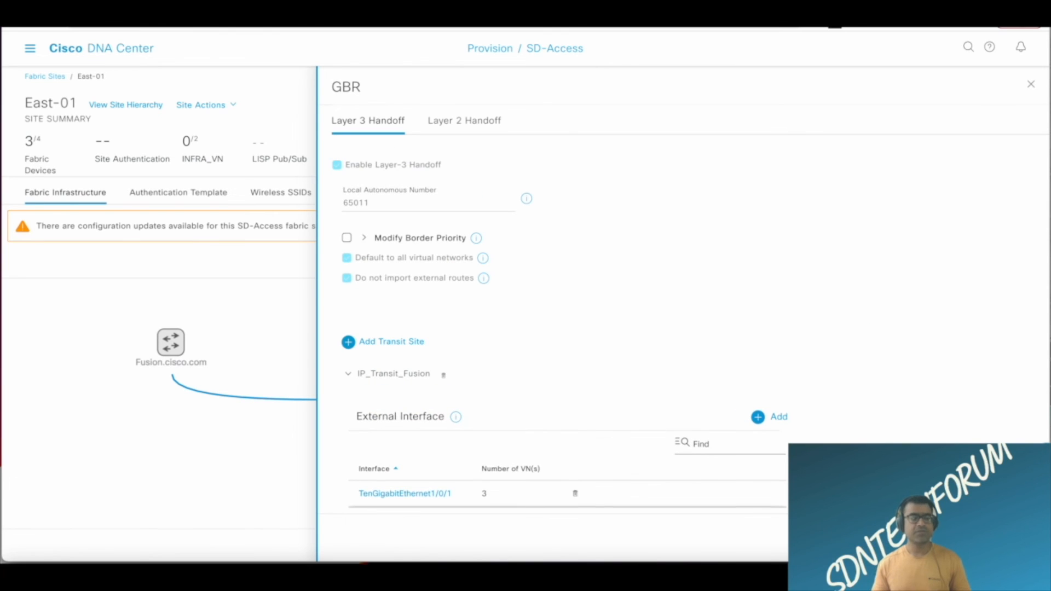
Reopen TenGigabitEthernet1/0/1 under IP_Transit_Fusion to check the virtual networks' VLAN assignments, and save it again.
{"action": "scroll", "coordinate": [635, 277], "scroll_direction": "down", "scroll_amount": 2}
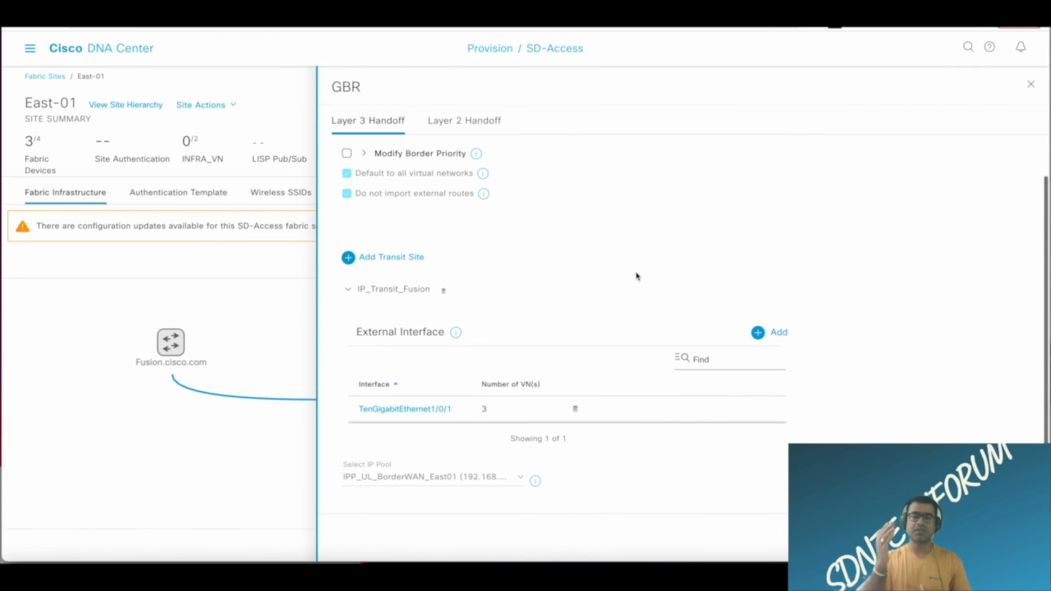
{"action": "left_click", "coordinate": [418, 412]}
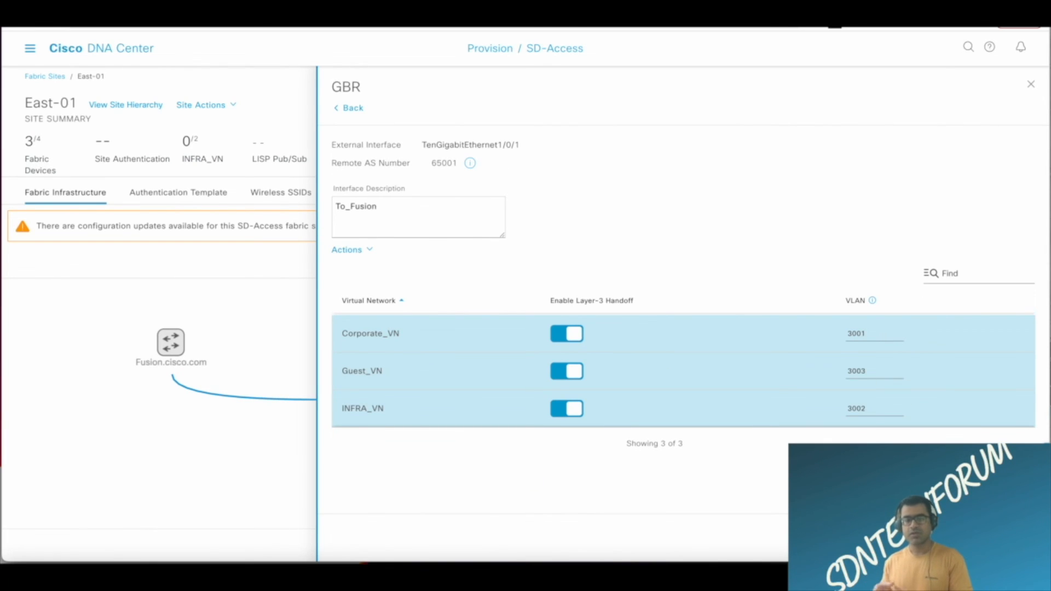
{"action": "left_click", "coordinate": [1011, 538]}
{"action": "scroll", "coordinate": [638, 355], "scroll_direction": "down", "scroll_amount": 2}
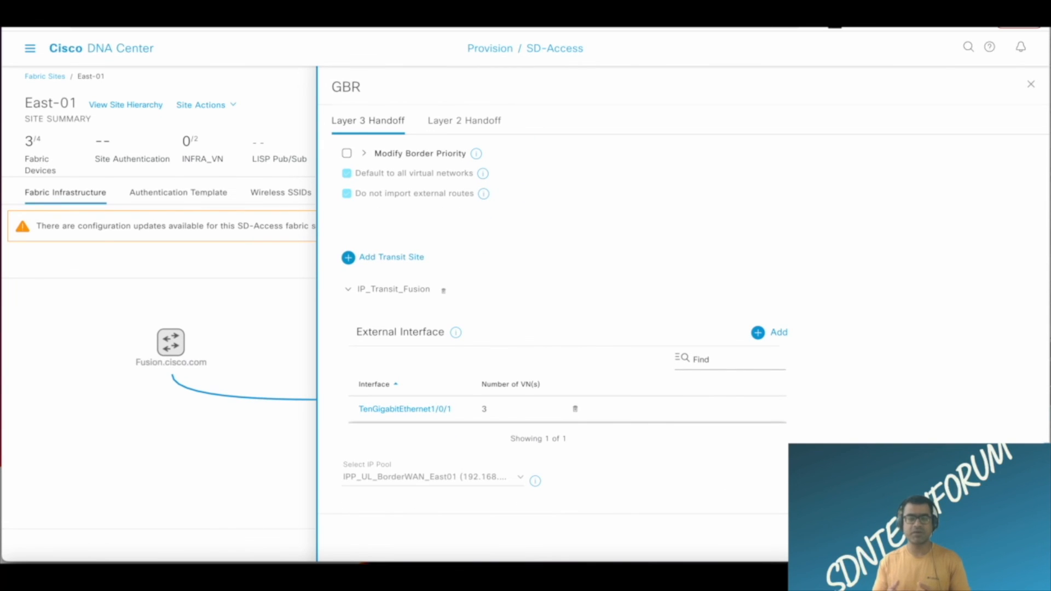
Apply GBR's Layer 3 handoff changes and submit the fabric modification as a generated configuration preview.
{"action": "left_click", "coordinate": [1011, 537]}
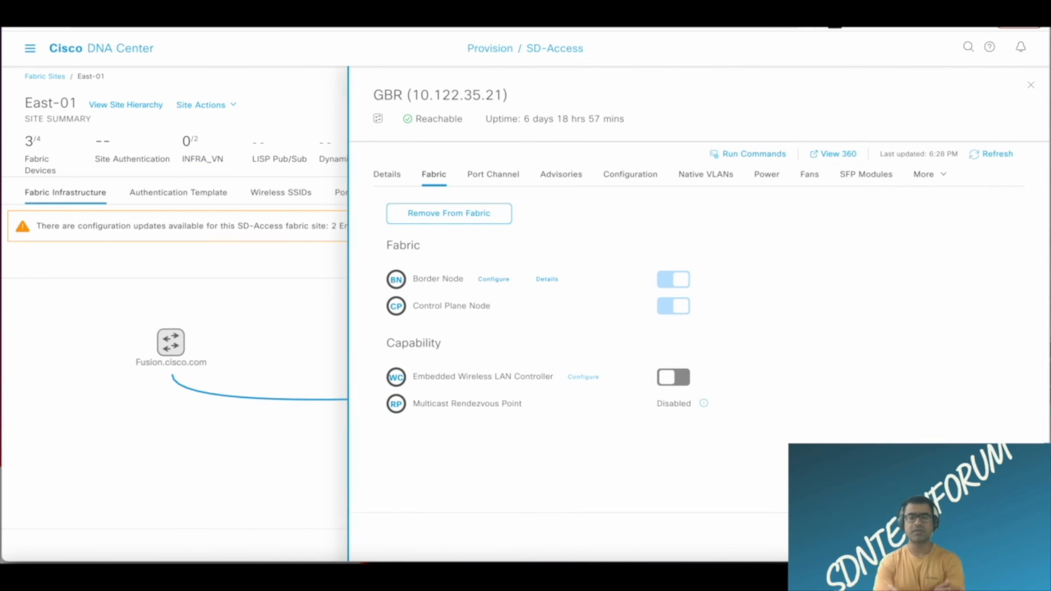
{"action": "left_click", "coordinate": [1011, 538]}
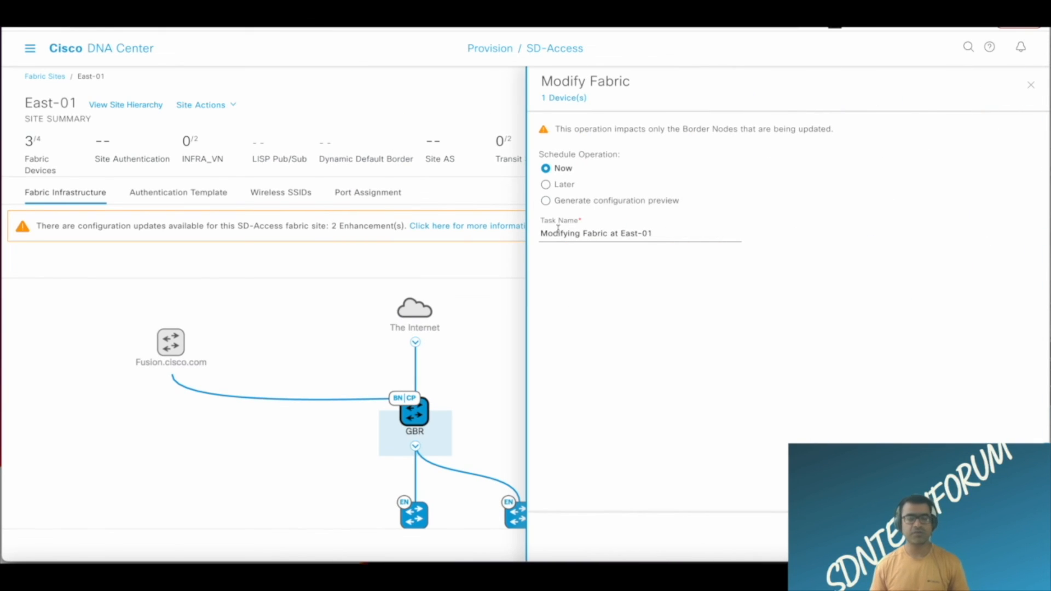
{"action": "left_click", "coordinate": [545, 201]}
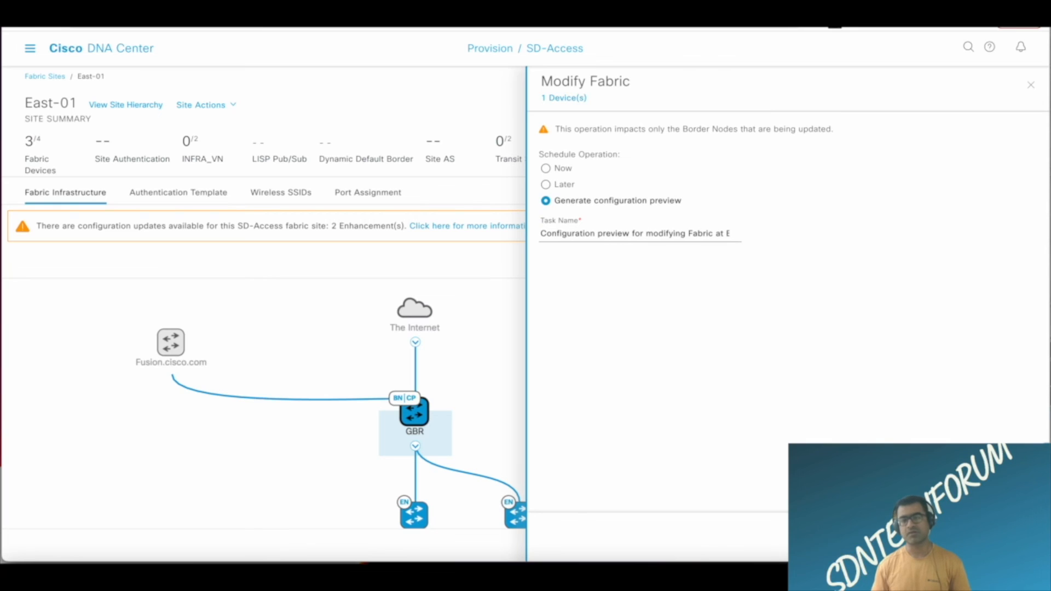
{"action": "left_click", "coordinate": [1010, 537]}
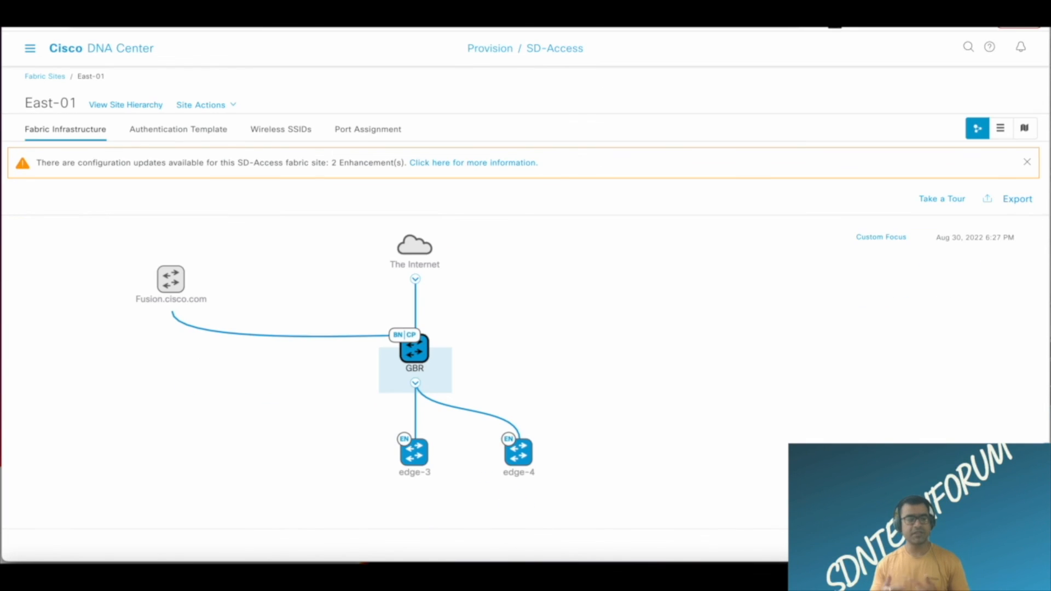
Open the work item "Configuration preview for modifying Fabric at East-01" and refresh it until the preview is available.
{"action": "key", "text": "super+r"}
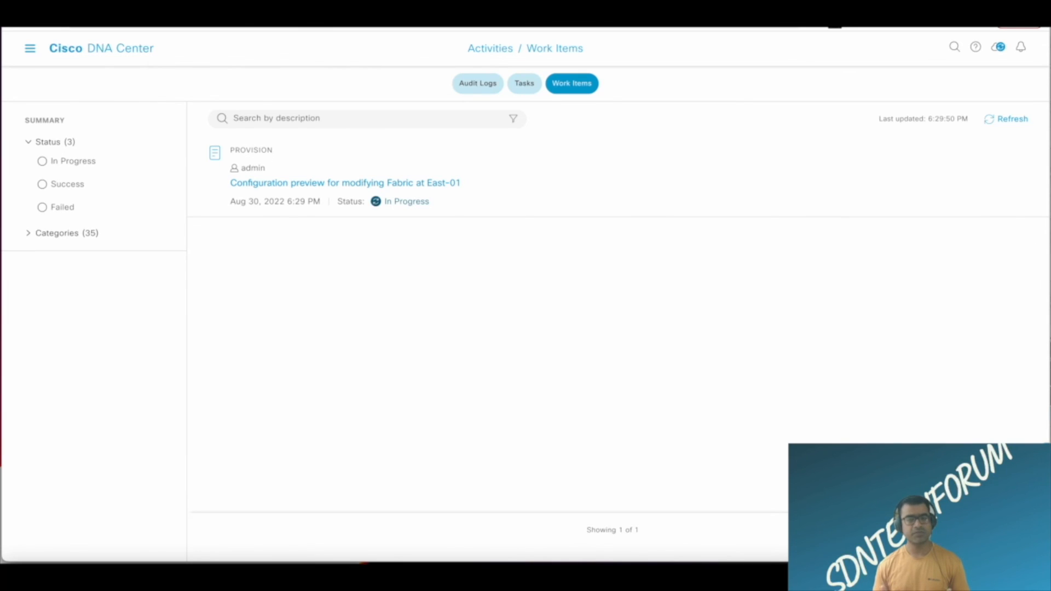
{"action": "left_click", "coordinate": [425, 183]}
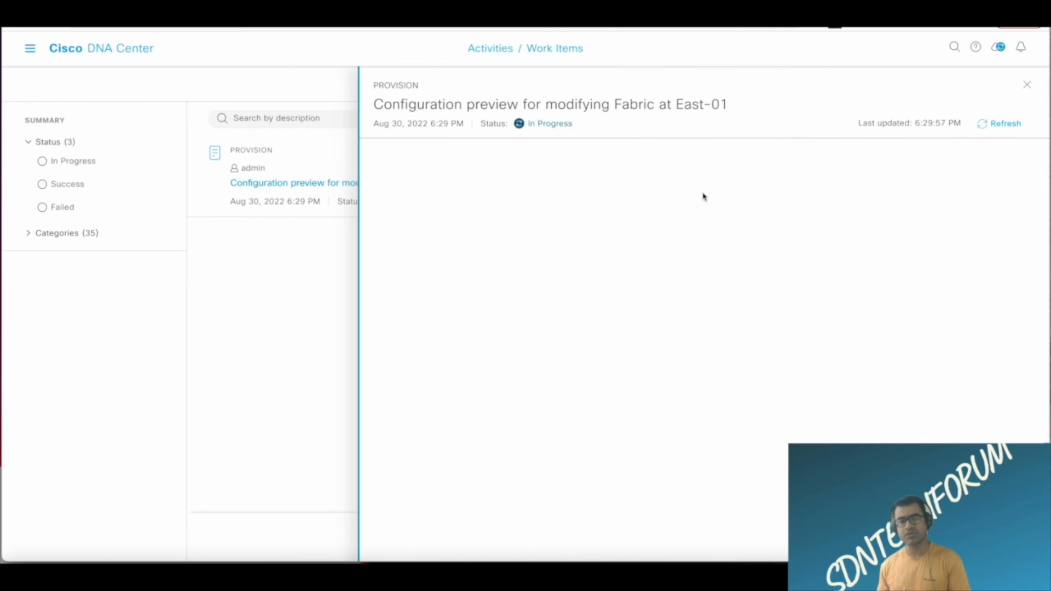
{"action": "left_click", "coordinate": [1005, 124]}
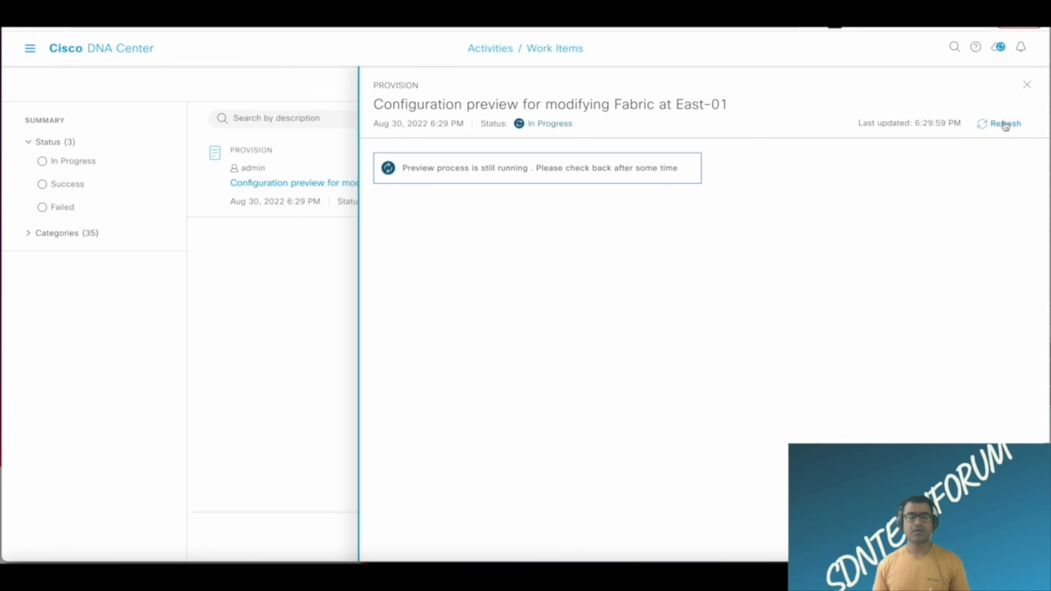
{"action": "left_click", "coordinate": [1005, 124]}
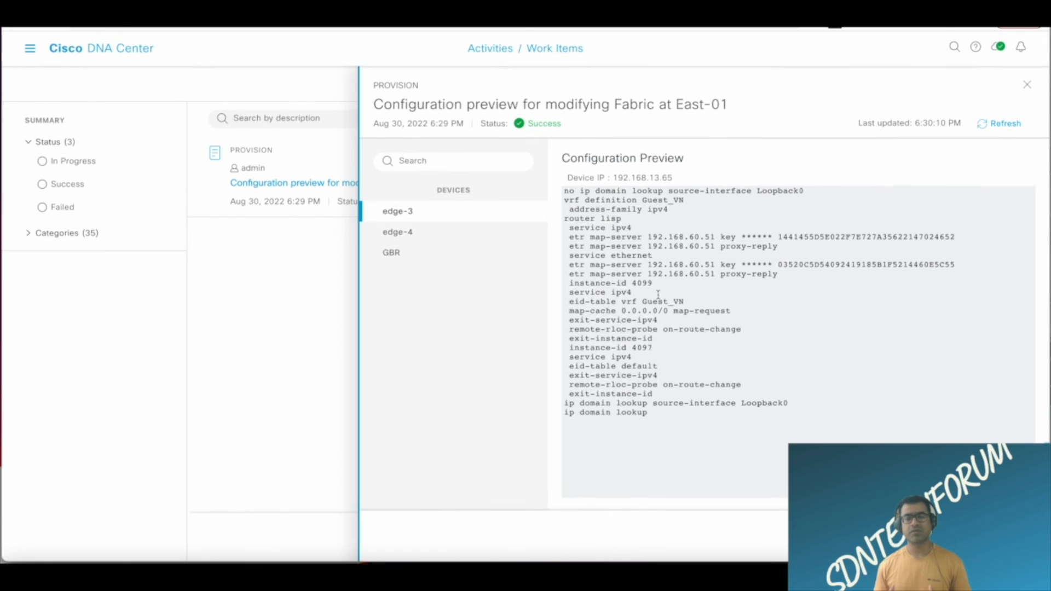
Examine the configuration previews for edge-3 and GBR, highlighting edge-3's whole configuration and the Vlan3002 IP address on GBR.
{"action": "left_click", "coordinate": [413, 261]}
{"action": "left_click", "coordinate": [415, 215]}
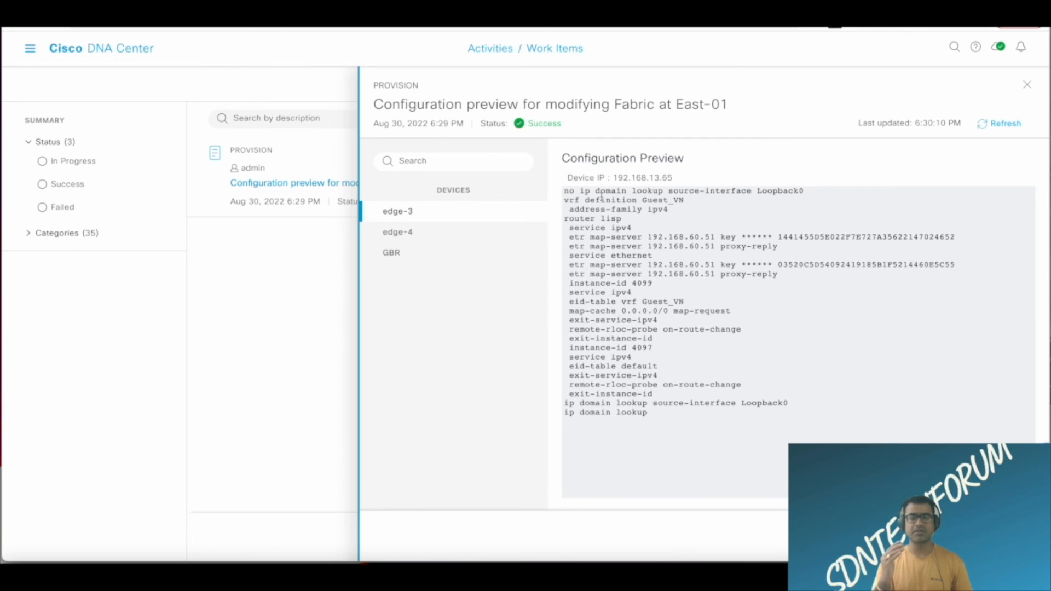
{"action": "left_click_drag", "start_coordinate": [565, 195], "coordinate": [620, 270]}
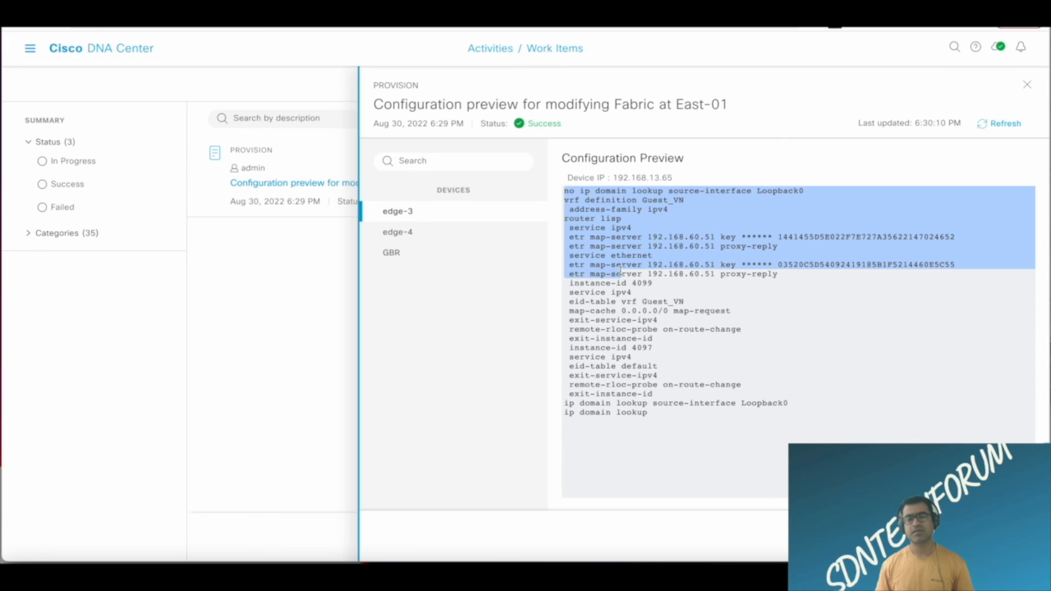
{"action": "left_click_drag", "start_coordinate": [620, 269], "coordinate": [668, 433]}
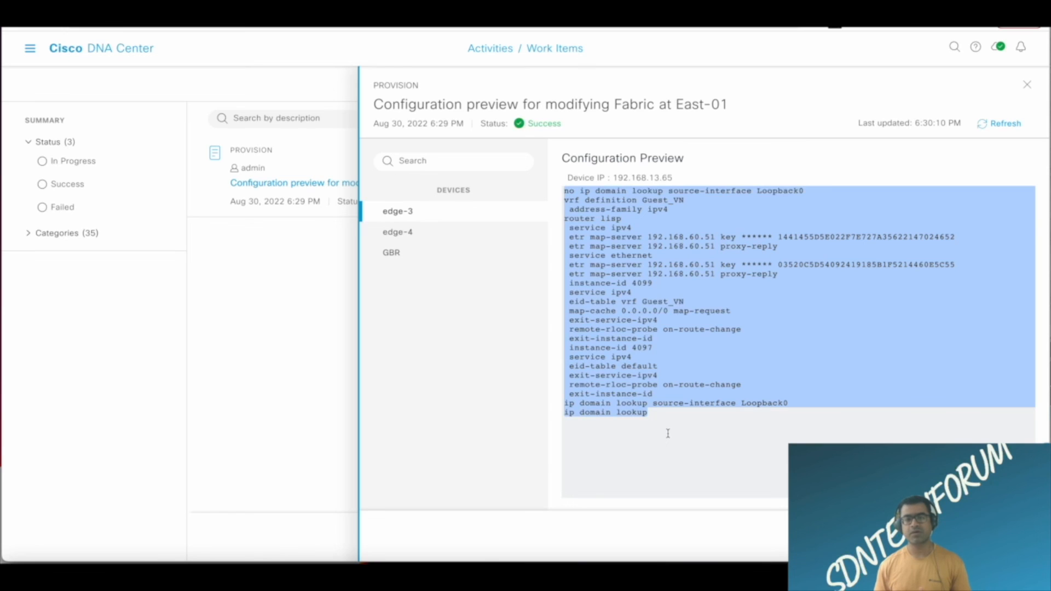
{"action": "left_click", "coordinate": [436, 259]}
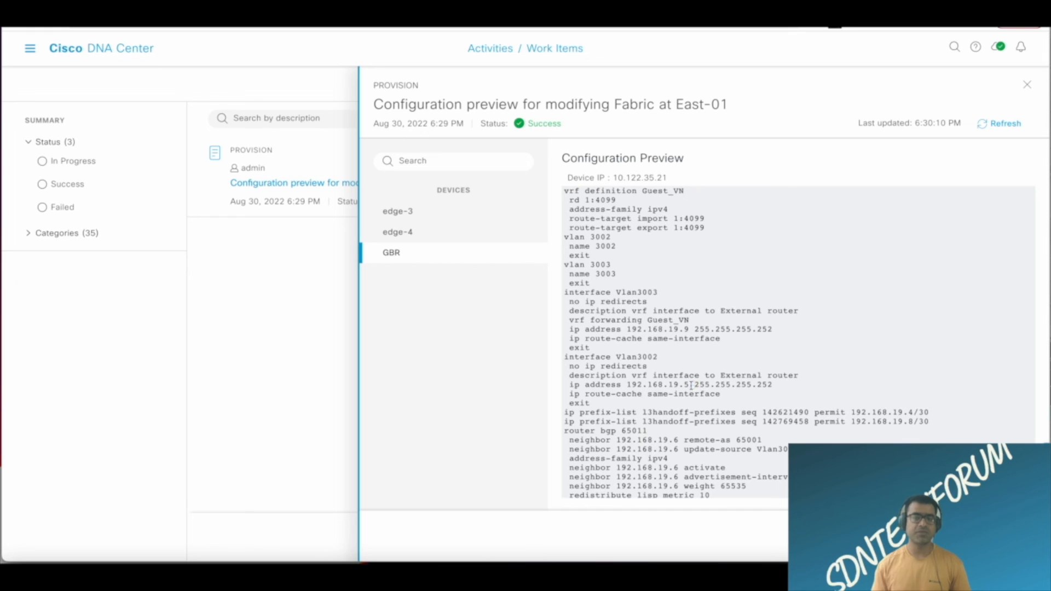
{"action": "left_click_drag", "start_coordinate": [694, 385], "coordinate": [617, 385]}
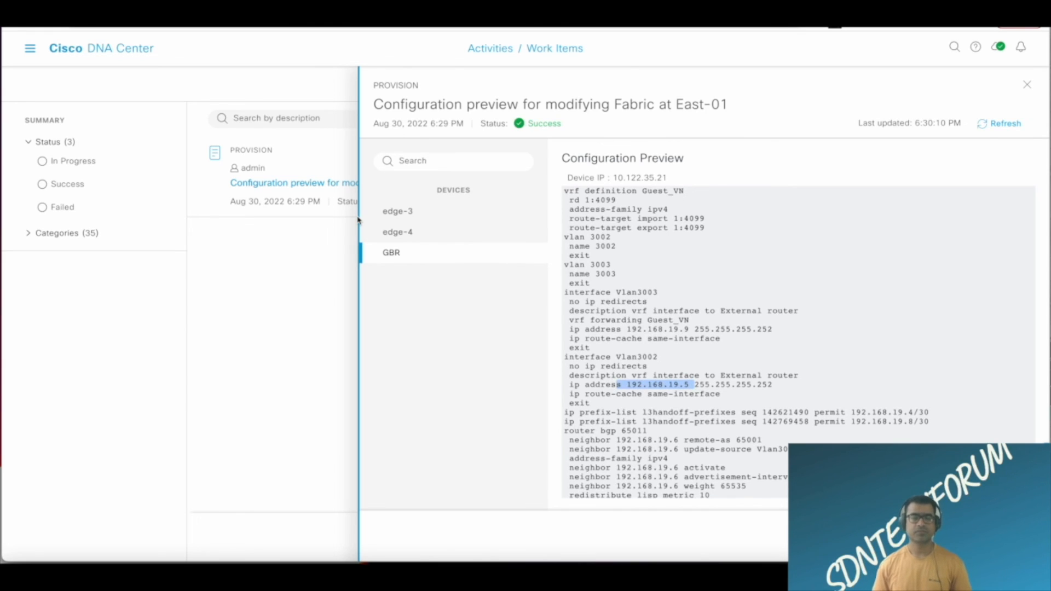
{"action": "scroll", "coordinate": [775, 302], "scroll_direction": "down", "scroll_amount": 10}
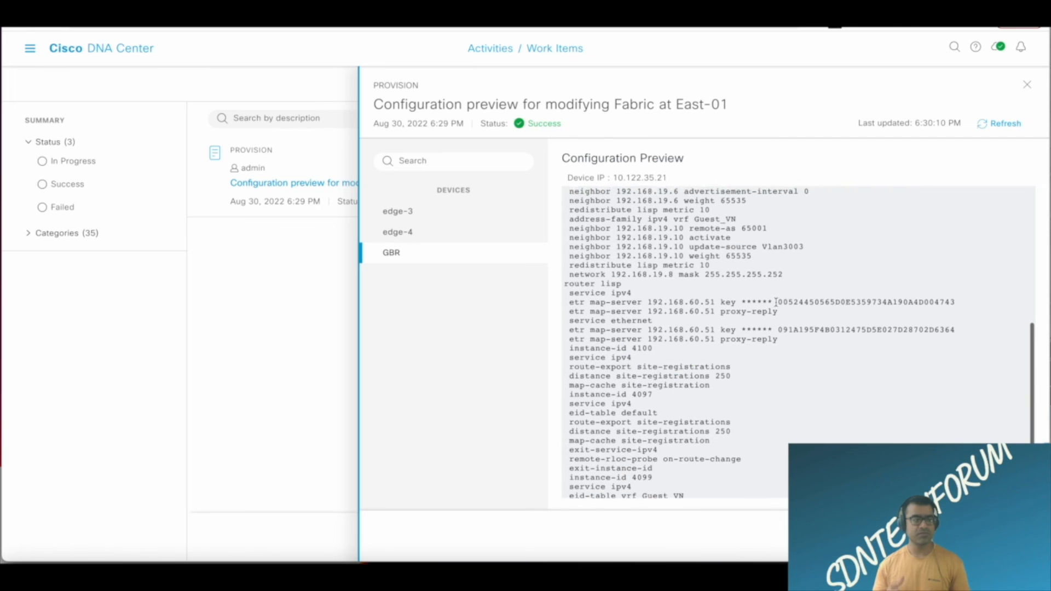
{"action": "scroll", "coordinate": [776, 302], "scroll_direction": "down", "scroll_amount": 2}
{"action": "scroll", "coordinate": [776, 302], "scroll_direction": "up", "scroll_amount": 12}
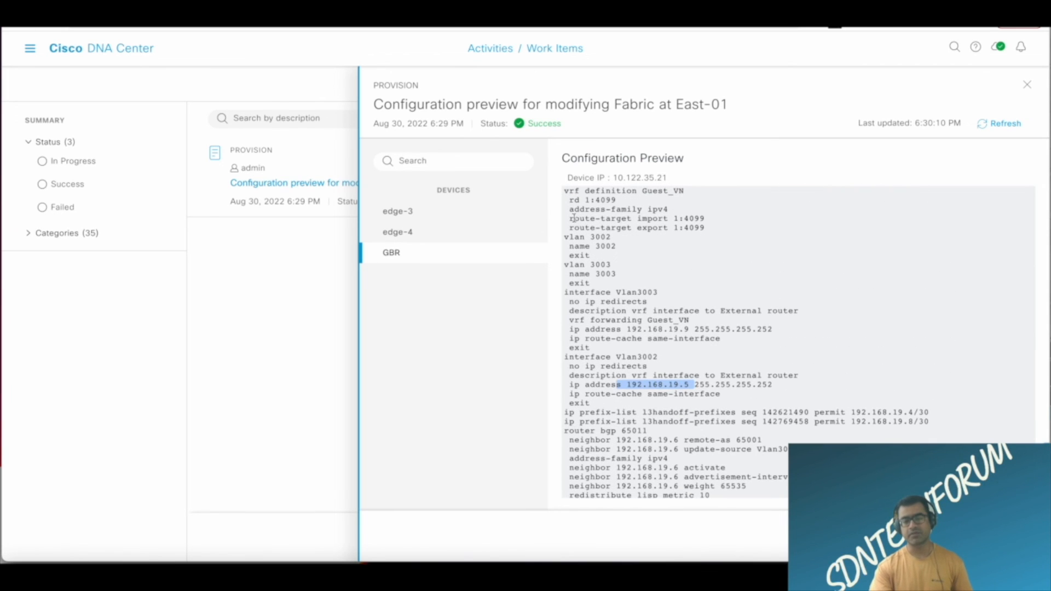
Select GBR's entire configuration preview and copy it.
{"action": "left_click_drag", "start_coordinate": [564, 191], "coordinate": [566, 199]}
{"action": "left_click_drag", "start_coordinate": [597, 246], "coordinate": [625, 547]}
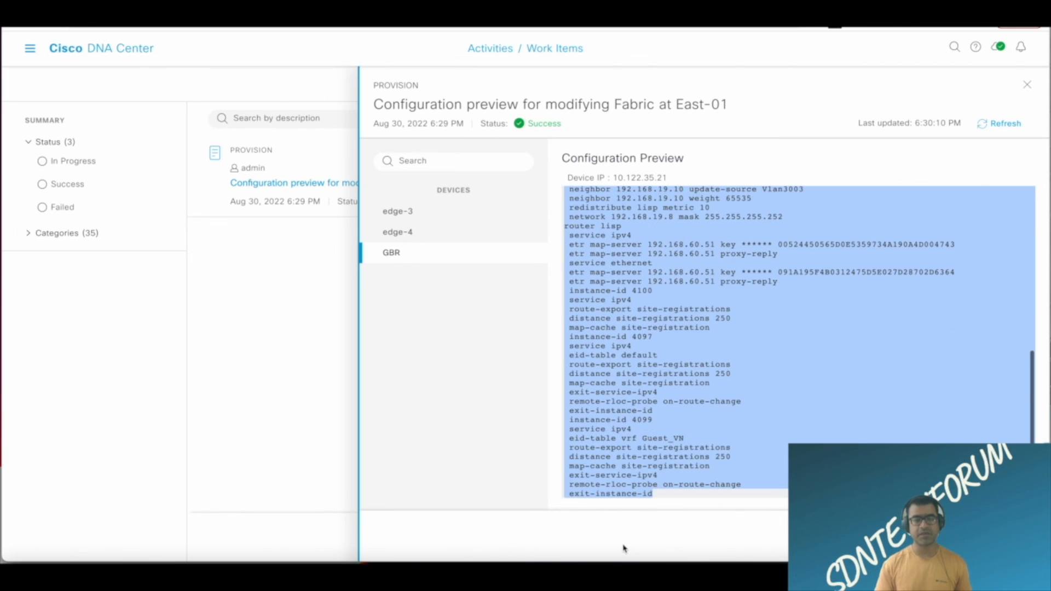
{"action": "right_click", "coordinate": [716, 272]}
{"action": "left_click", "coordinate": [726, 299]}
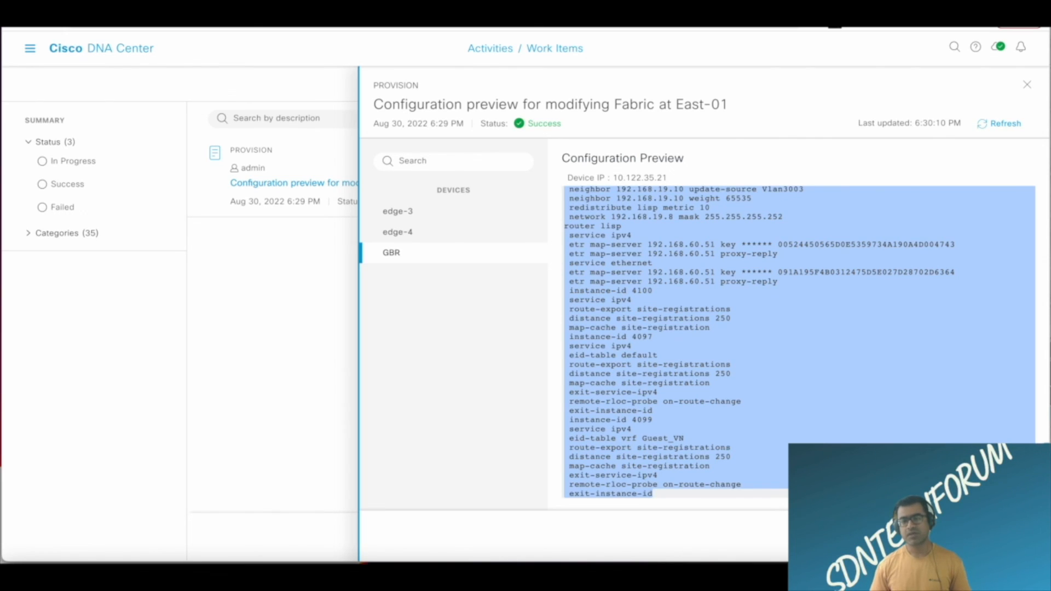
Show edge-3's configuration preview and copy all of its text.
{"action": "left_click", "coordinate": [400, 212]}
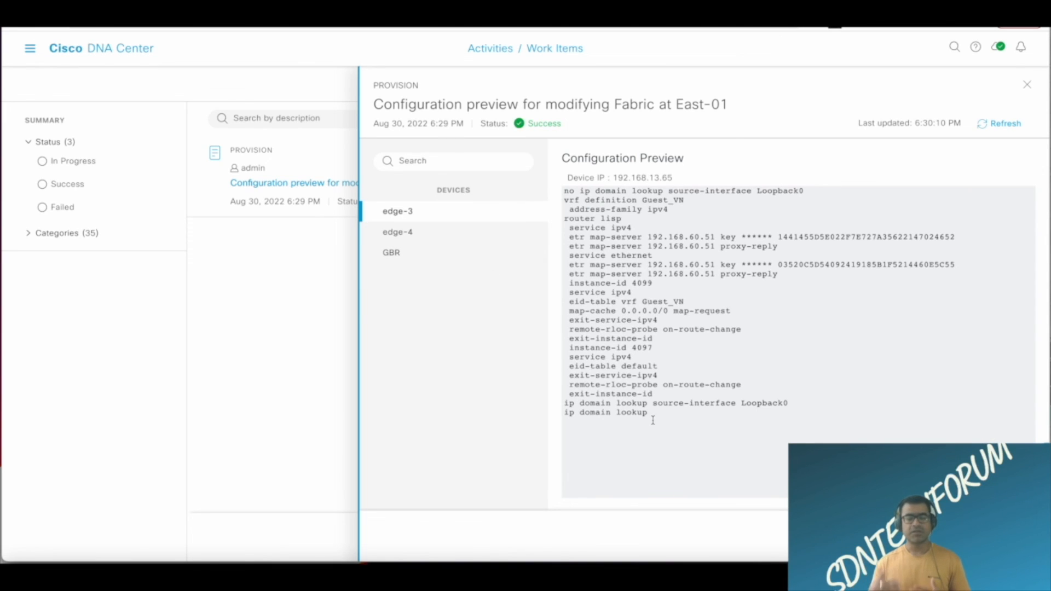
{"action": "left_click_drag", "start_coordinate": [649, 414], "coordinate": [528, 183]}
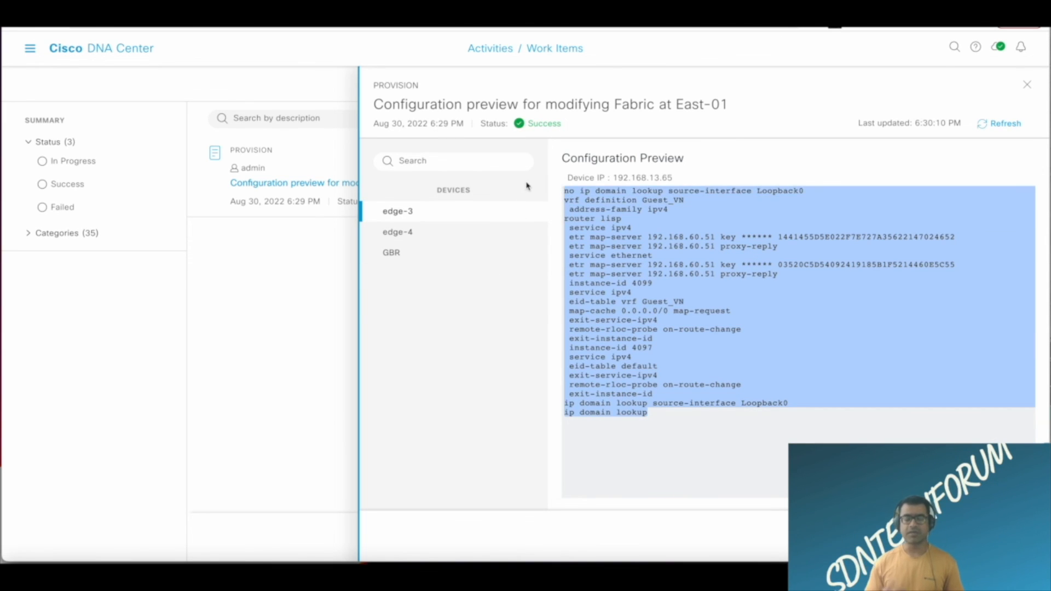
{"action": "right_click", "coordinate": [645, 234]}
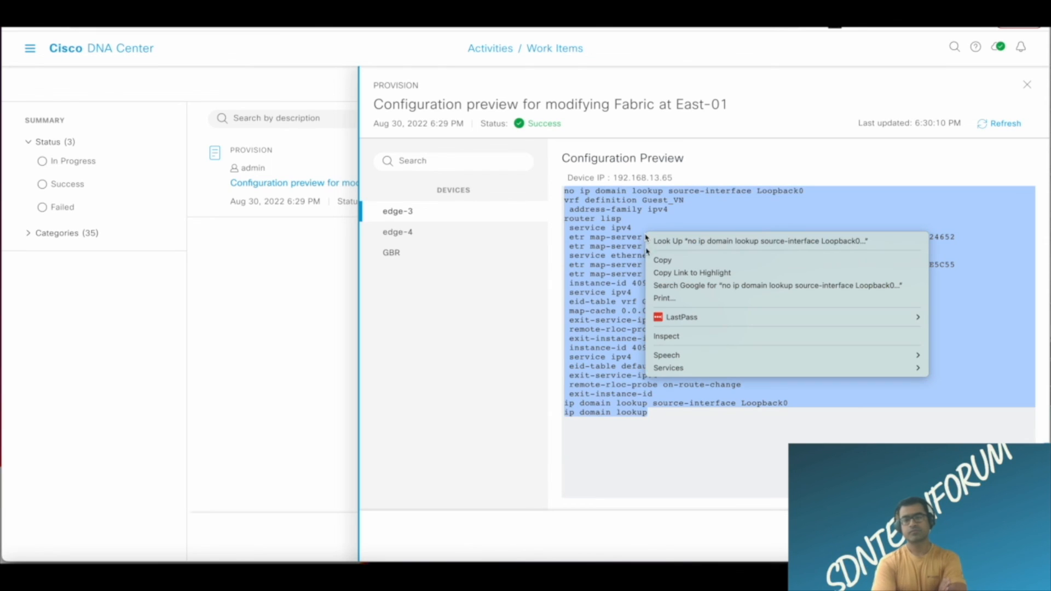
{"action": "left_click", "coordinate": [659, 264]}
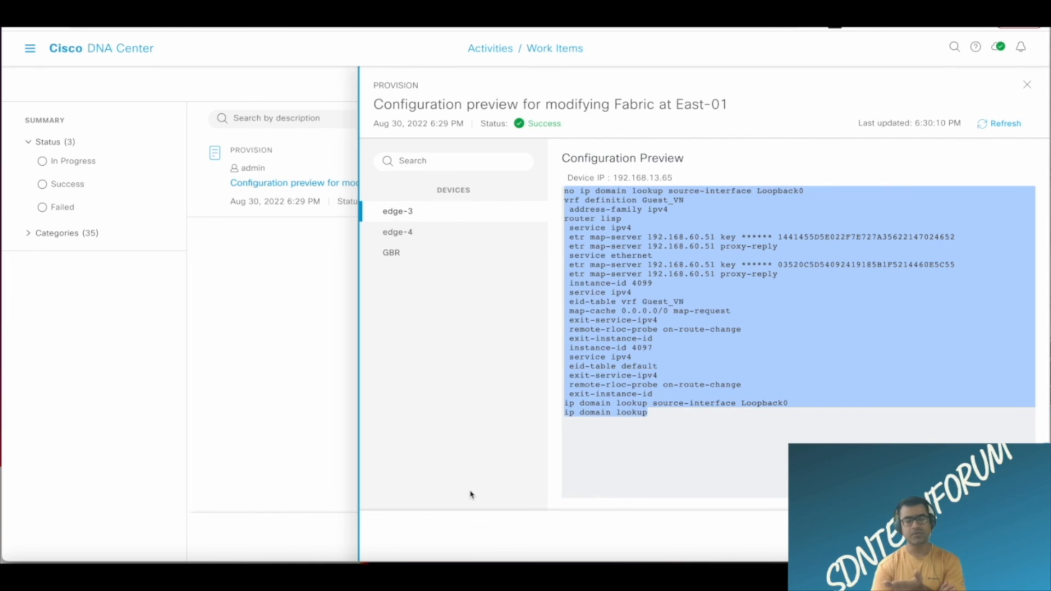
Deploy the previewed configuration to the devices with the Now schedule and delete the completed work item.
{"action": "left_click", "coordinate": [1005, 536]}
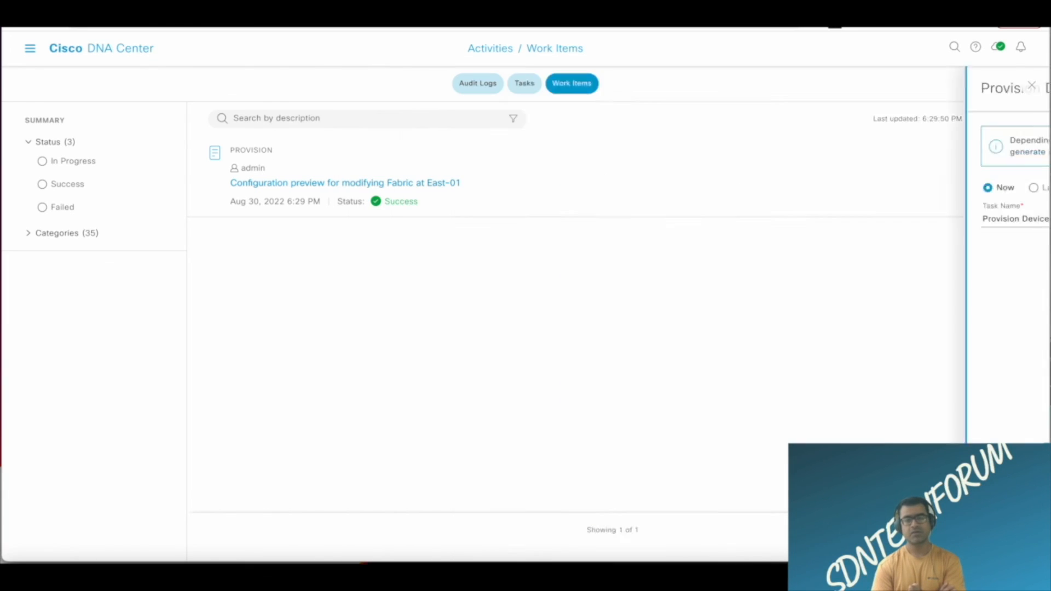
{"action": "left_click", "coordinate": [1009, 536]}
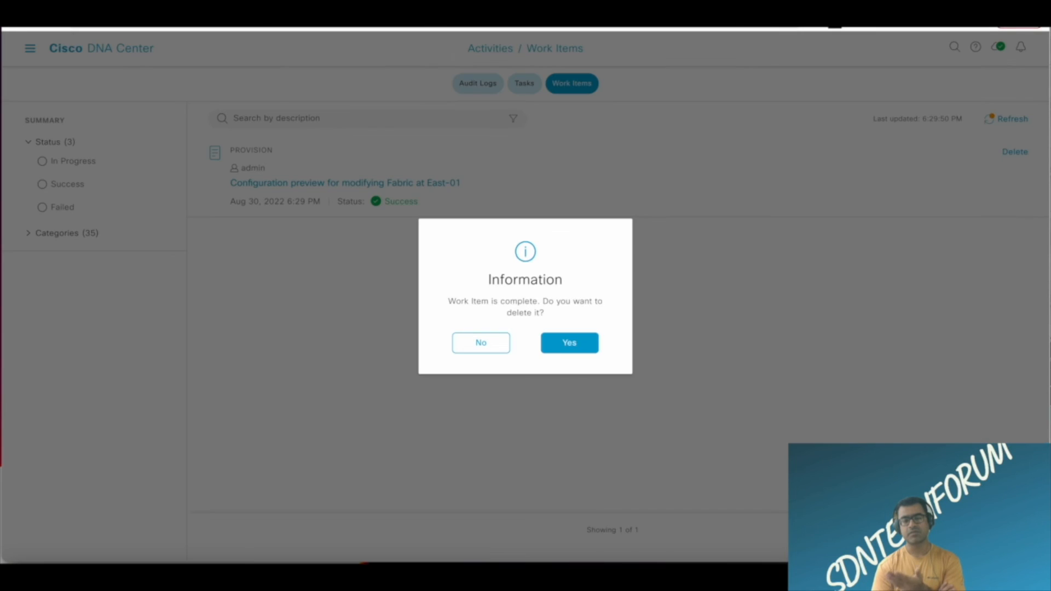
{"action": "left_click", "coordinate": [586, 347]}
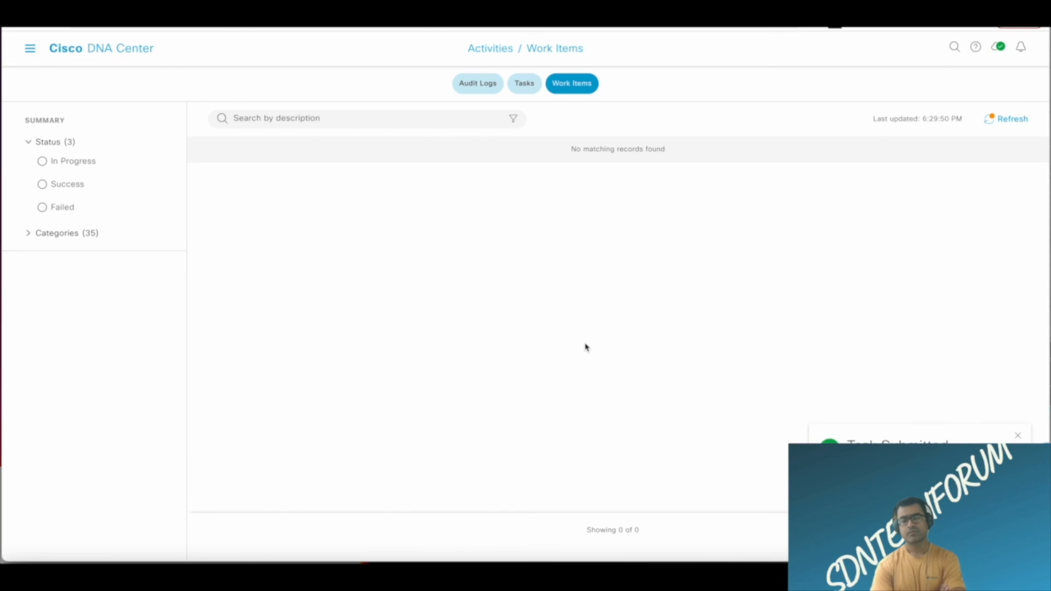
Open the list of tasks and refresh it to check the status of the device provisioning task.
{"action": "left_click", "coordinate": [912, 465]}
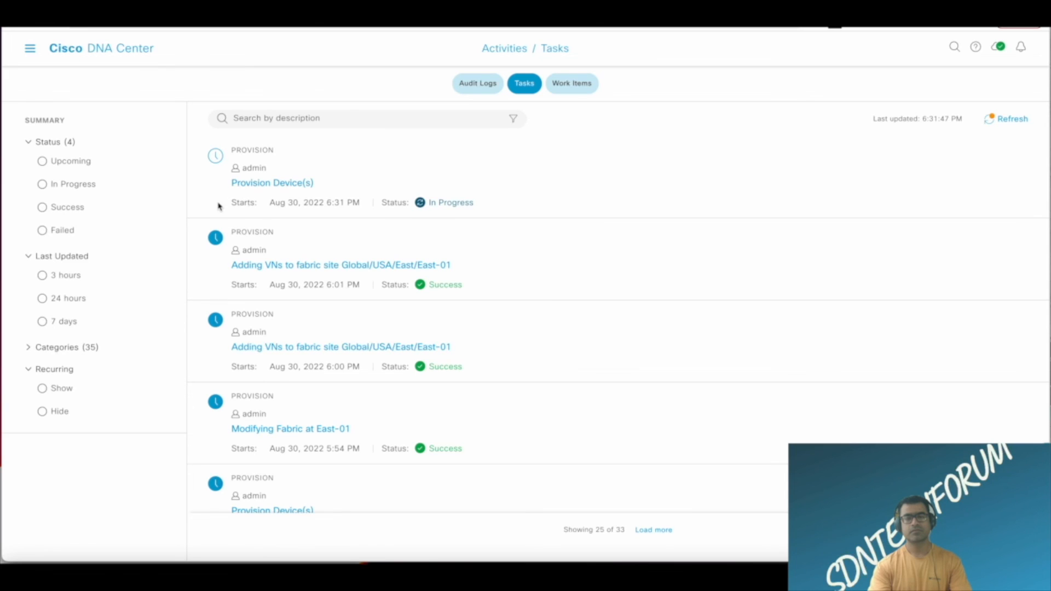
{"action": "left_click", "coordinate": [1017, 121]}
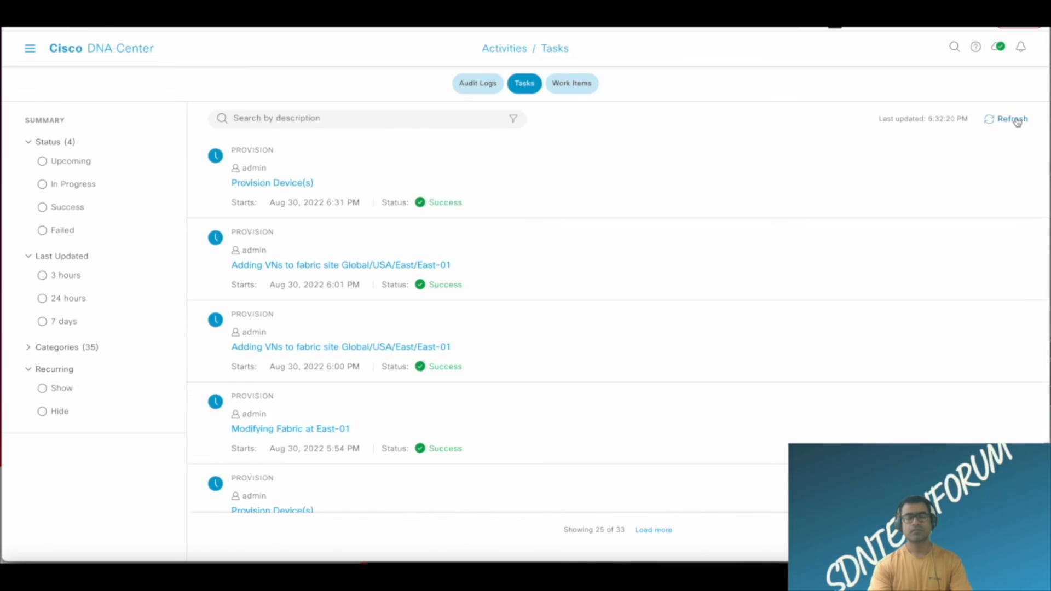
Open the latest Provision Device(s) task and view the target device list for its network intent deployment.
{"action": "left_click", "coordinate": [260, 185]}
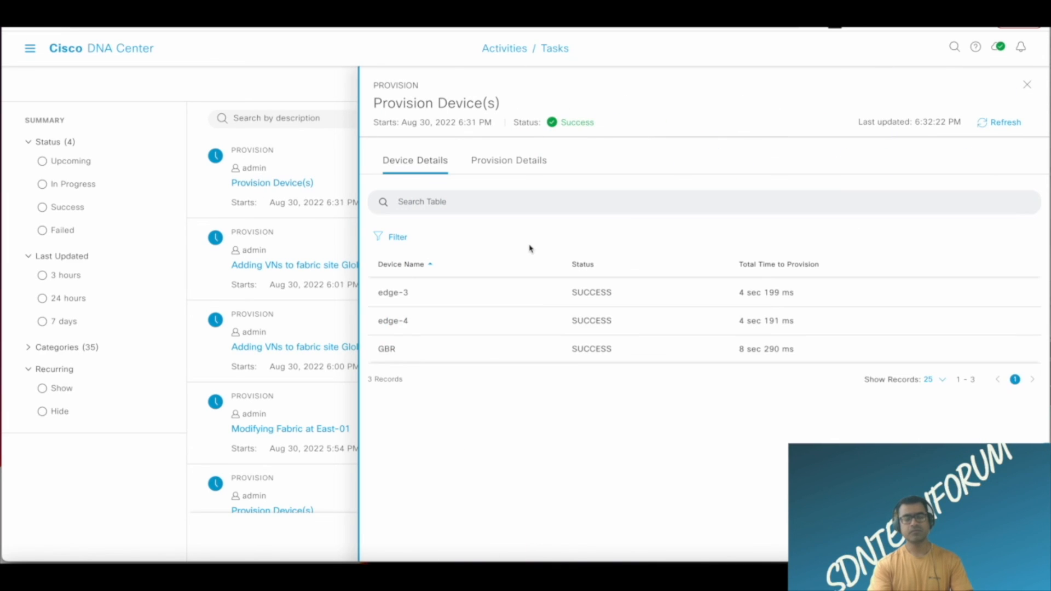
{"action": "left_click", "coordinate": [527, 171]}
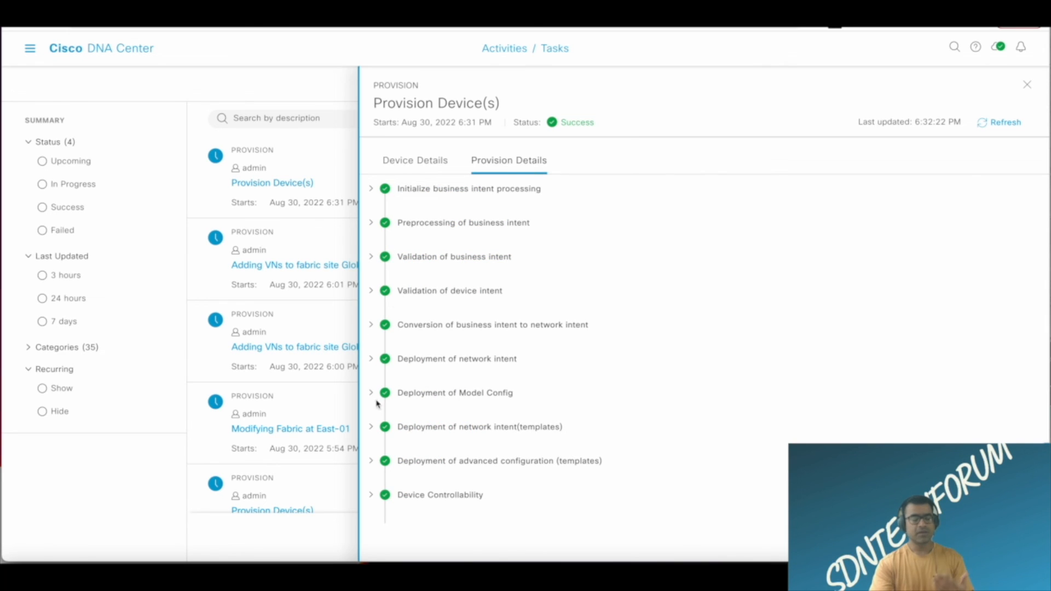
{"action": "left_click", "coordinate": [372, 360]}
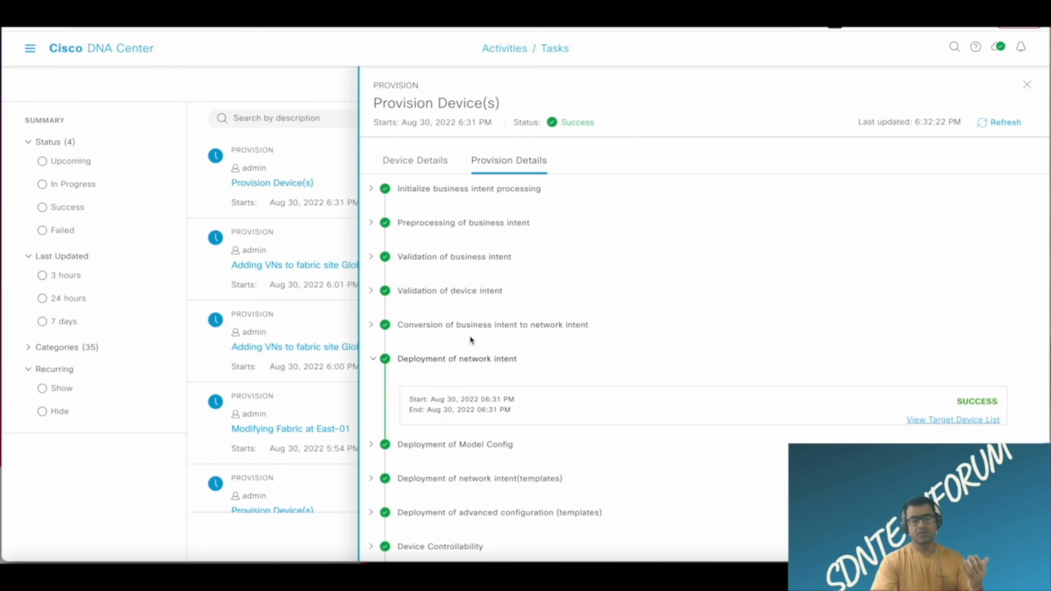
{"action": "scroll", "coordinate": [470, 340], "scroll_direction": "down", "scroll_amount": 1}
{"action": "left_click", "coordinate": [976, 402]}
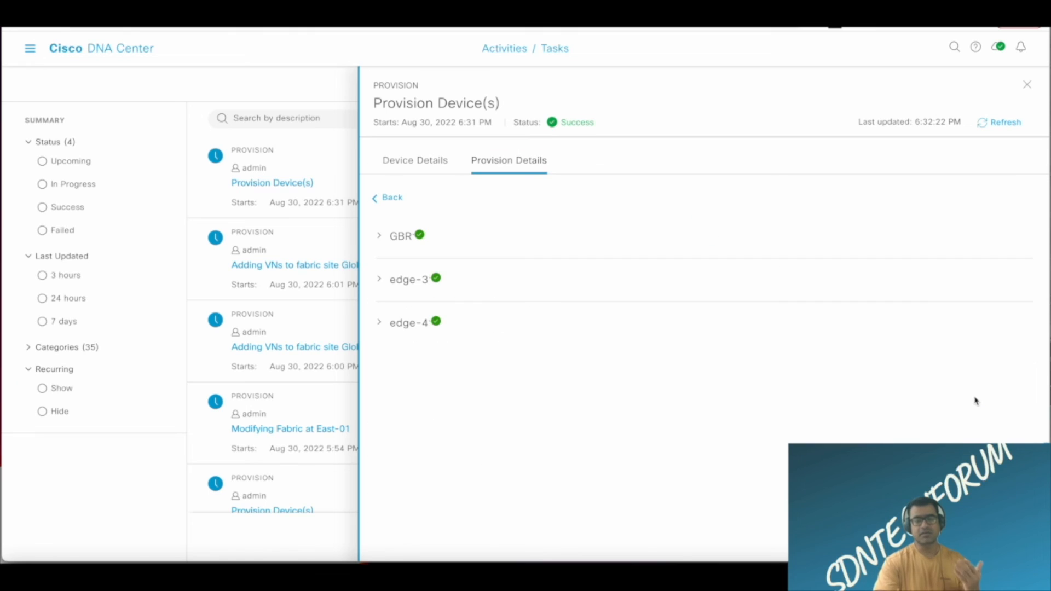
Review the deployment details for GBR, edge-3 and edge-4, and close the task.
{"action": "left_click", "coordinate": [381, 240]}
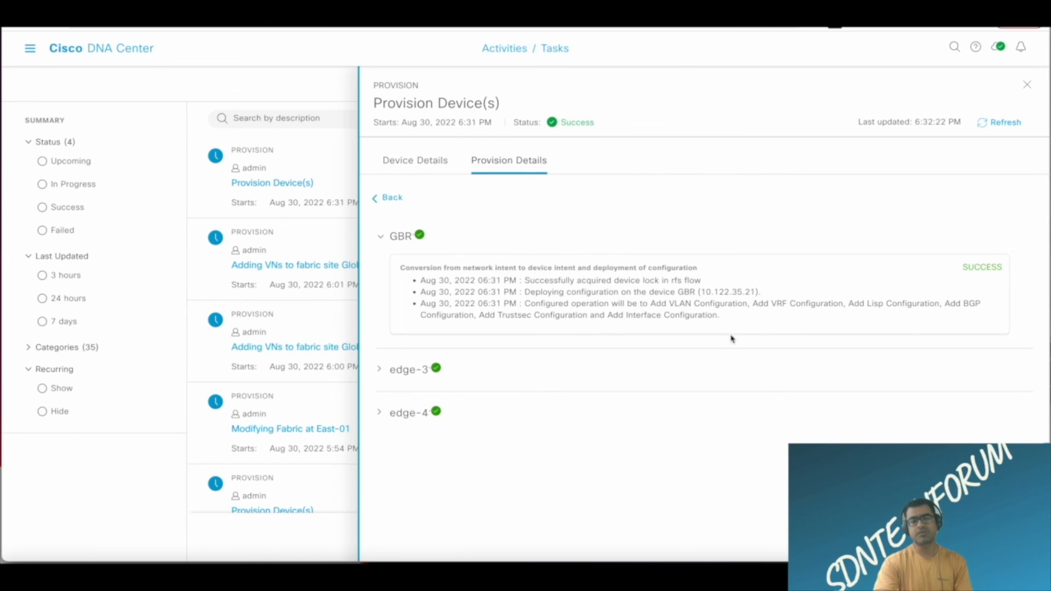
{"action": "left_click", "coordinate": [380, 371]}
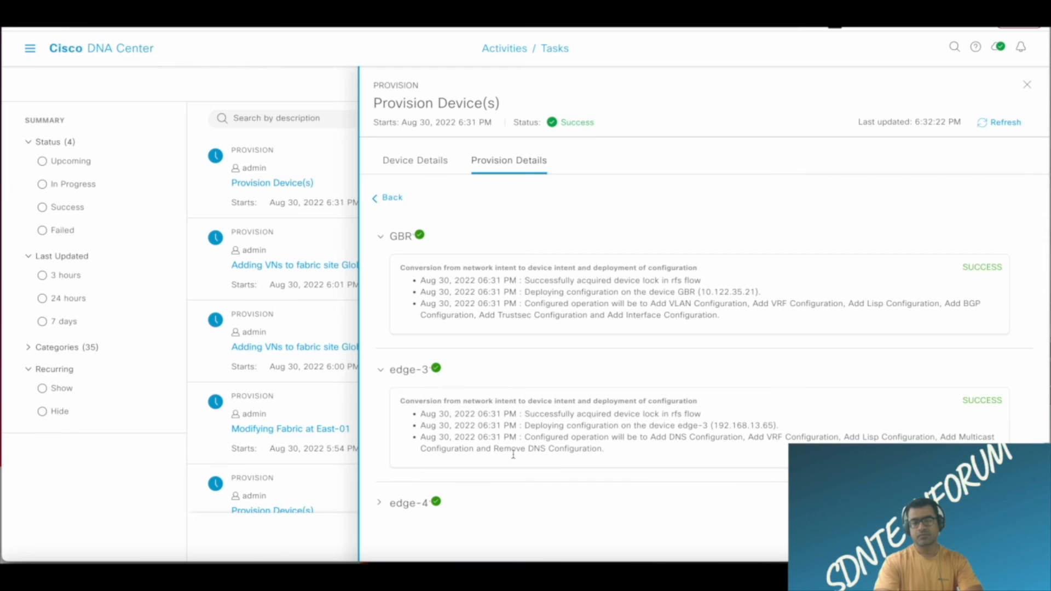
{"action": "left_click", "coordinate": [380, 503]}
{"action": "scroll", "coordinate": [679, 412], "scroll_direction": "down", "scroll_amount": 1}
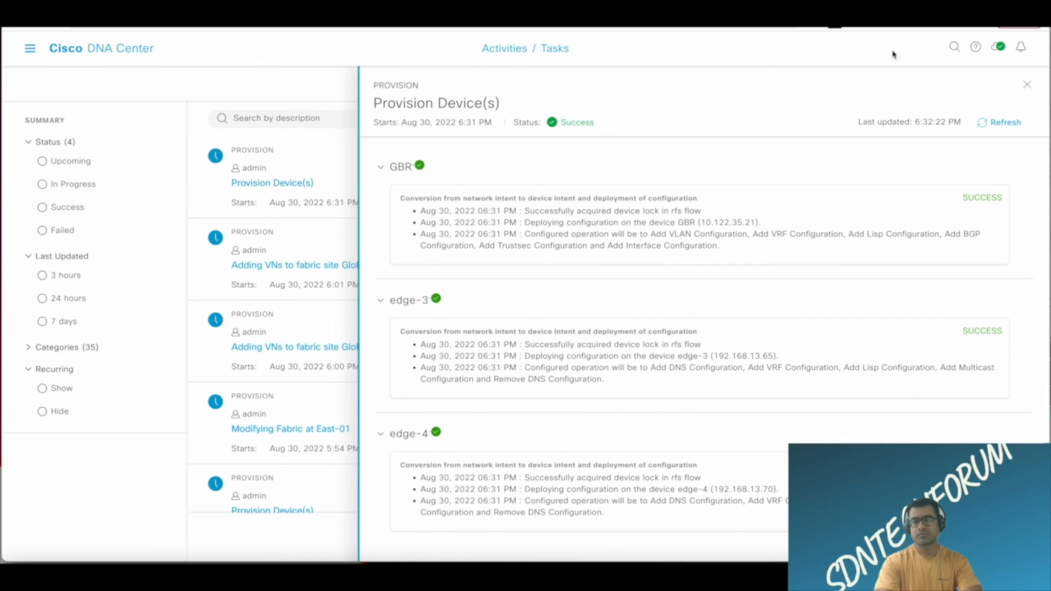
{"action": "left_click", "coordinate": [1027, 85]}
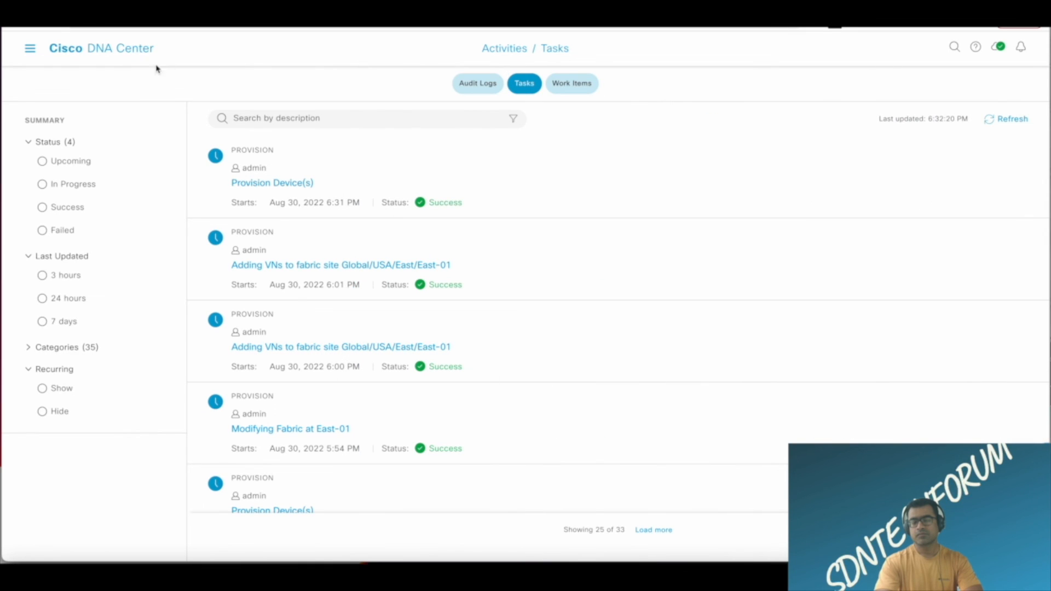
Open the East-01 fabric site from the list of SD-Access fabric sites.
{"action": "left_click", "coordinate": [30, 51]}
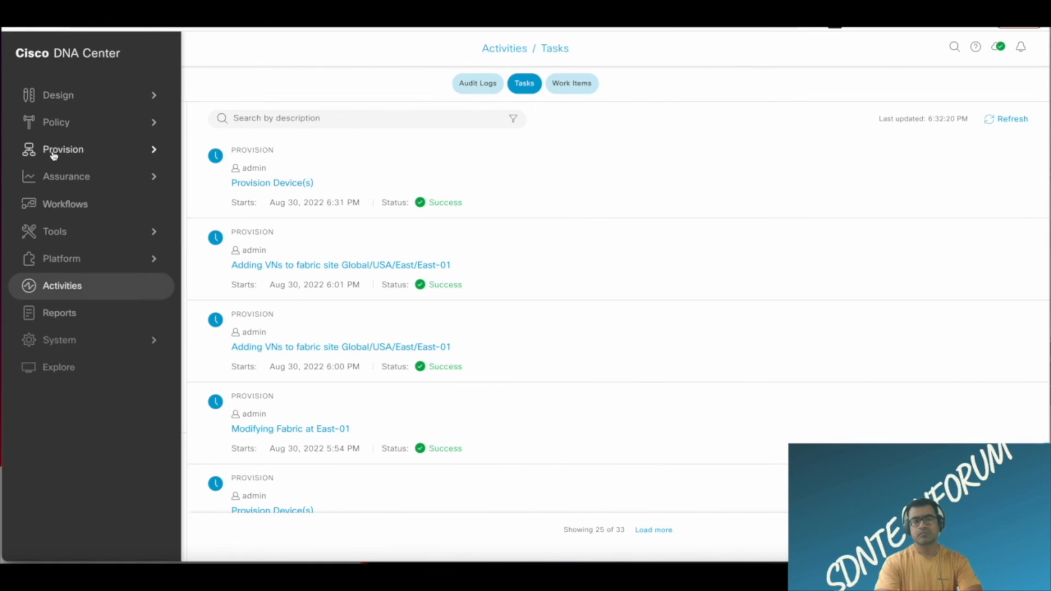
{"action": "mouse_move", "coordinate": [53, 155]}
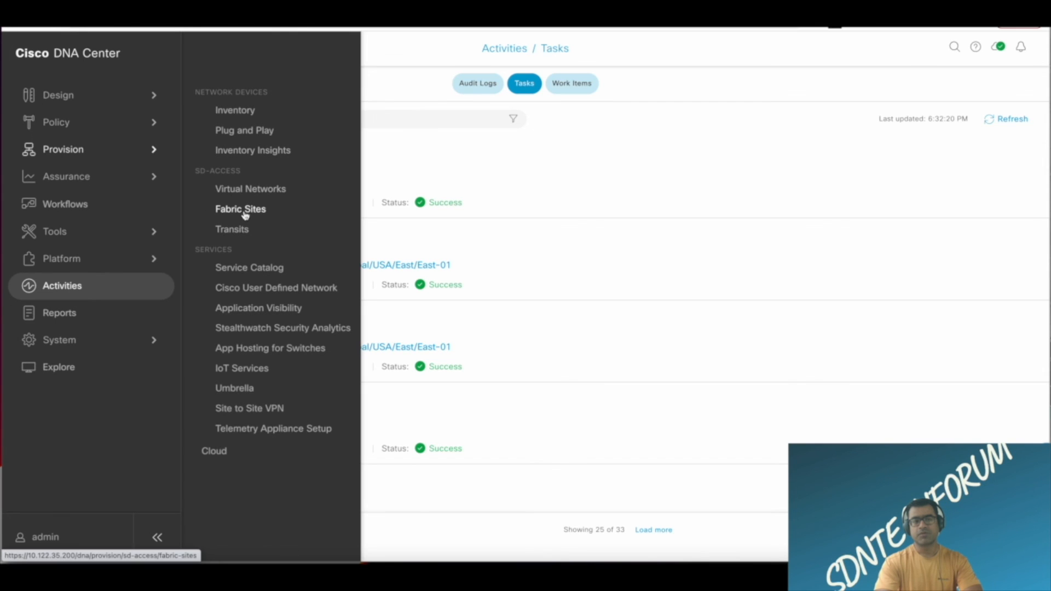
{"action": "left_click", "coordinate": [244, 211]}
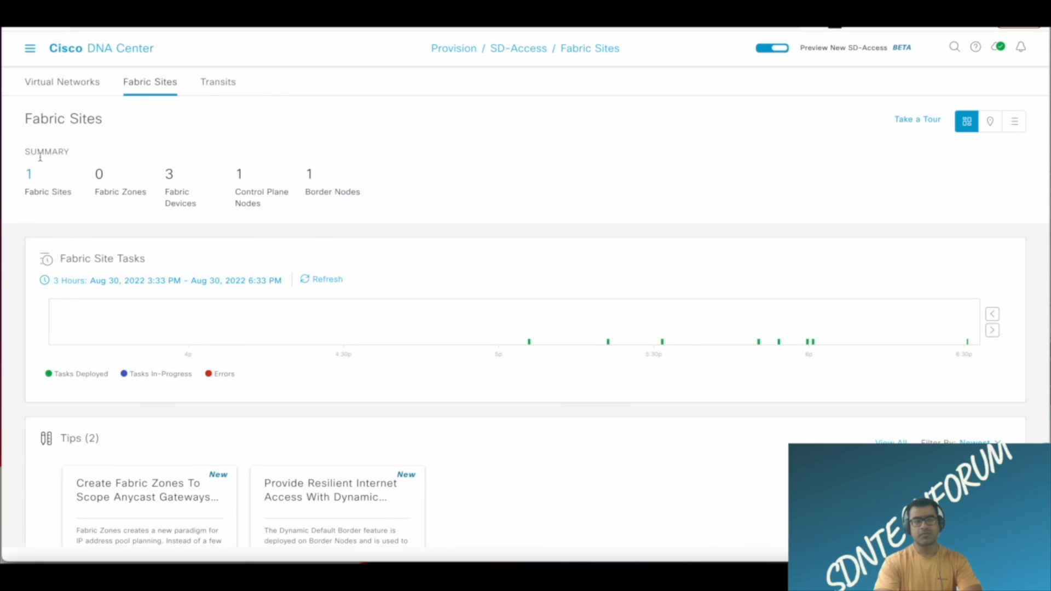
{"action": "left_click", "coordinate": [29, 174]}
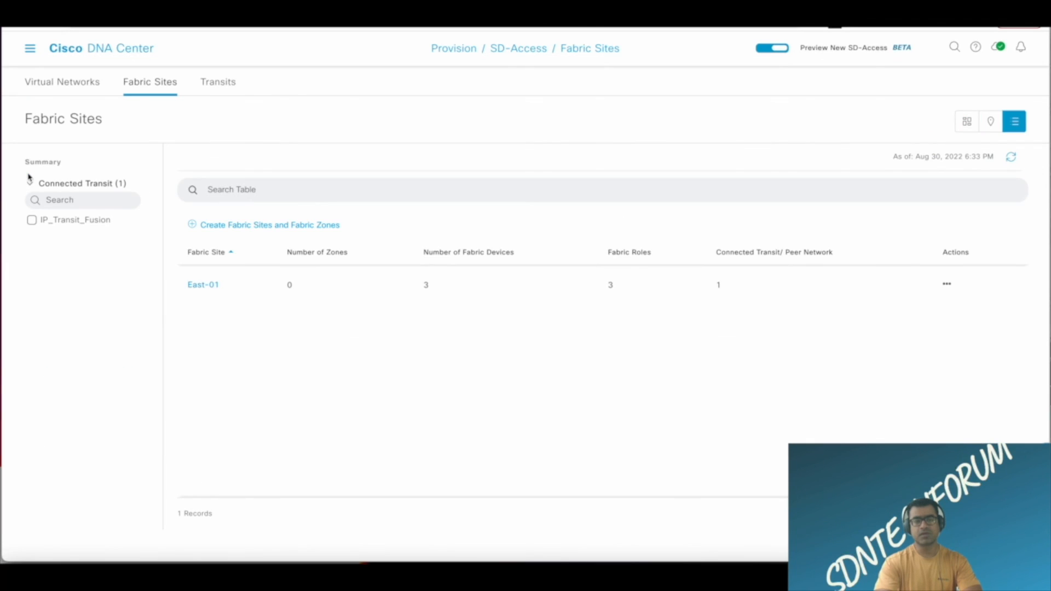
{"action": "left_click", "coordinate": [204, 286]}
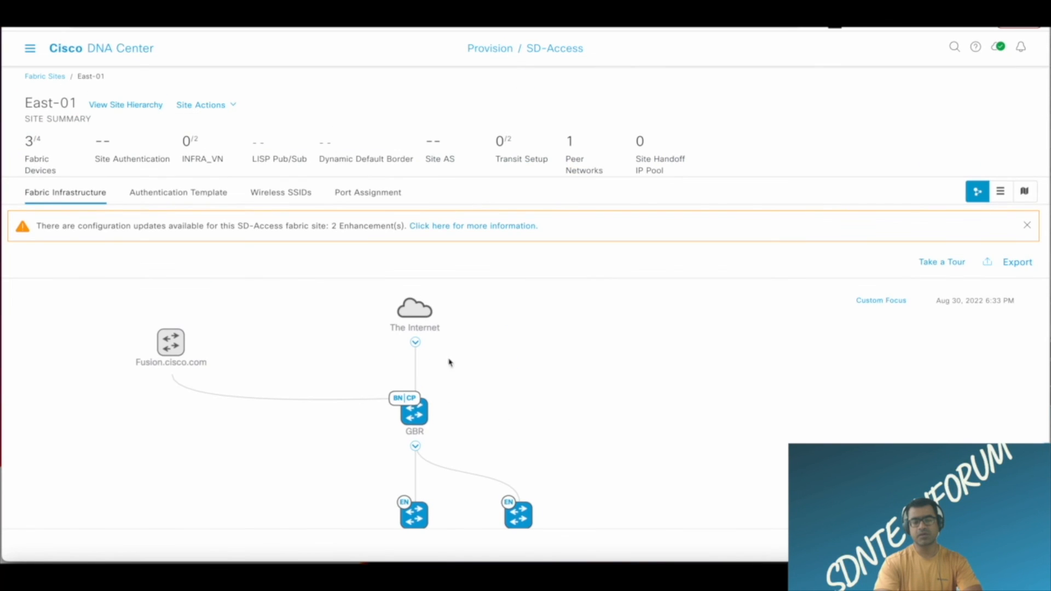
Show GBR's border node details with the Layer 3 handoff entries for TenGigabitEthernet1/0/1.
{"action": "left_click", "coordinate": [422, 425]}
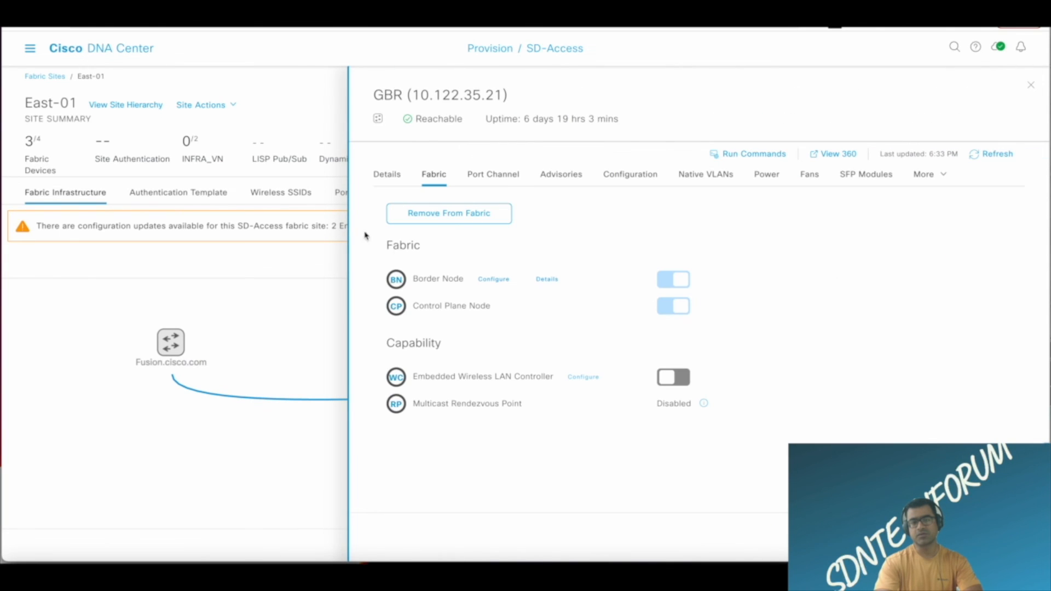
{"action": "left_click", "coordinate": [546, 279]}
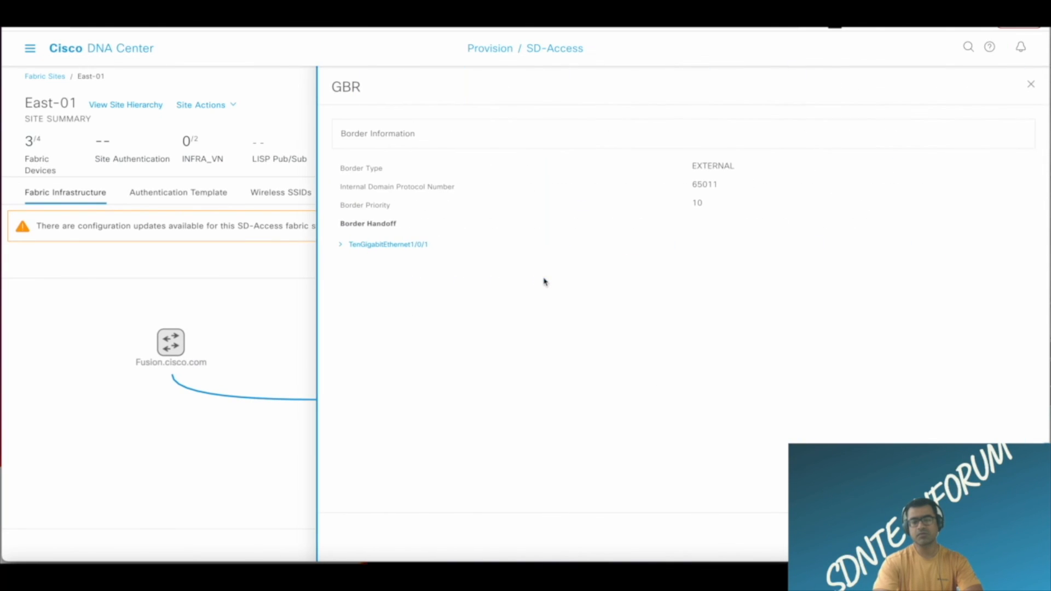
{"action": "left_click", "coordinate": [343, 246]}
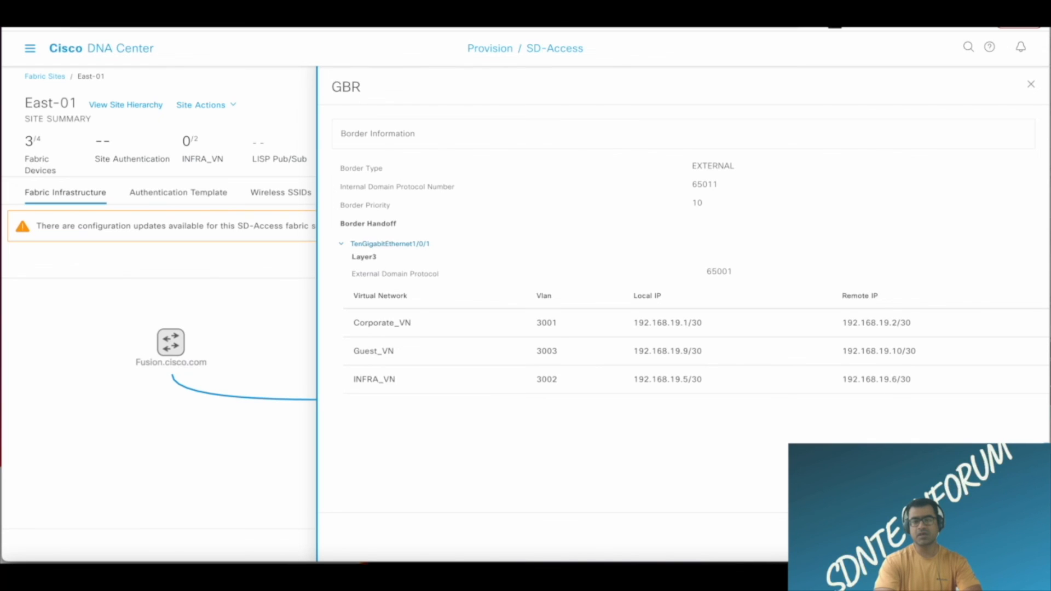
{"action": "left_click", "coordinate": [145, 105]}
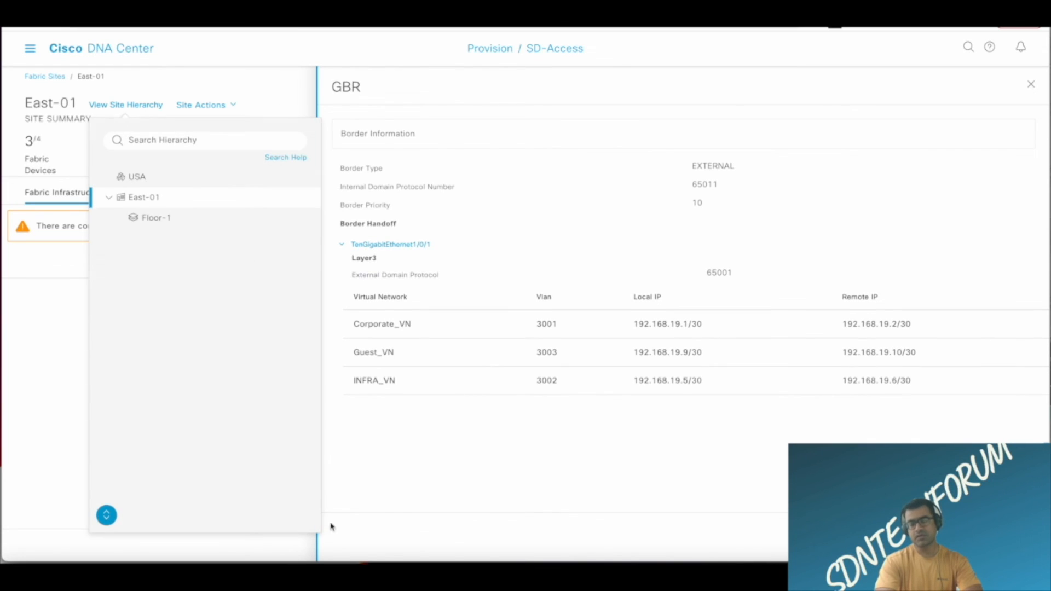
Switch to SecureCRT and run "sh ip bgp vpnv4 all summary" on the GBR console.
{"action": "left_click", "coordinate": [223, 576]}
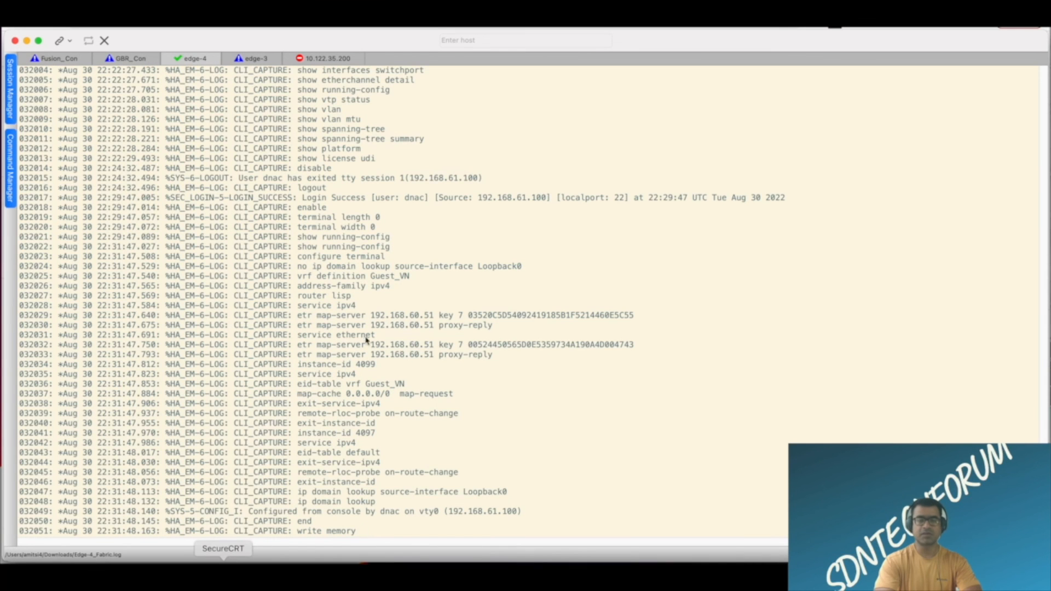
{"action": "left_click", "coordinate": [132, 59]}
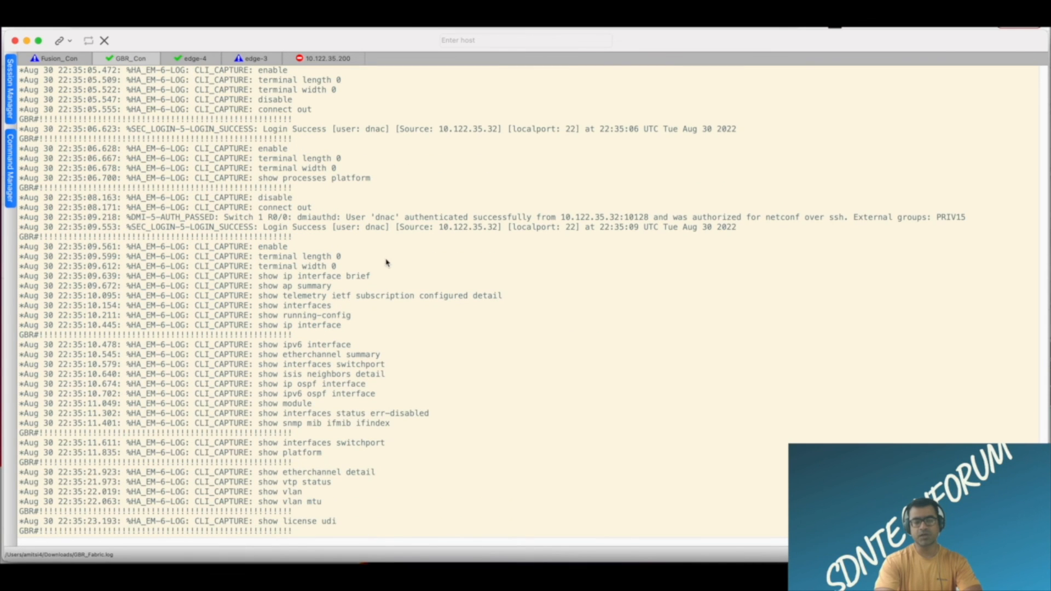
{"action": "key", "text": "Return"}
{"action": "key", "text": "Return"}
{"action": "key", "text": "Return"}
{"action": "key", "text": "Return"}
{"action": "key", "text": "Return"}
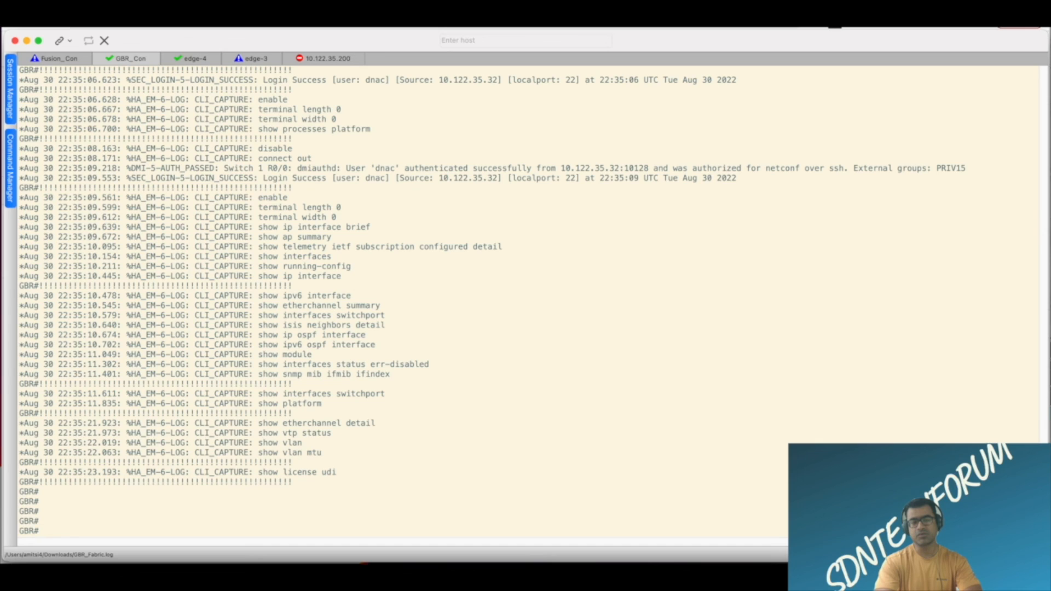
{"action": "type", "text": "ping vrf Corporate_VN 192.168.19.2"}
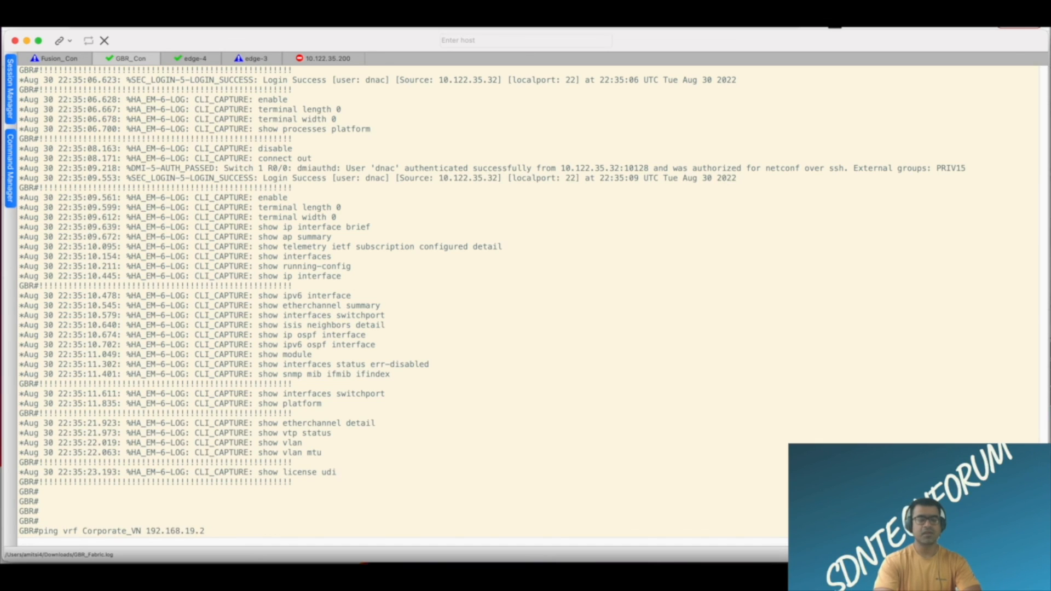
{"action": "key", "text": "Up"}
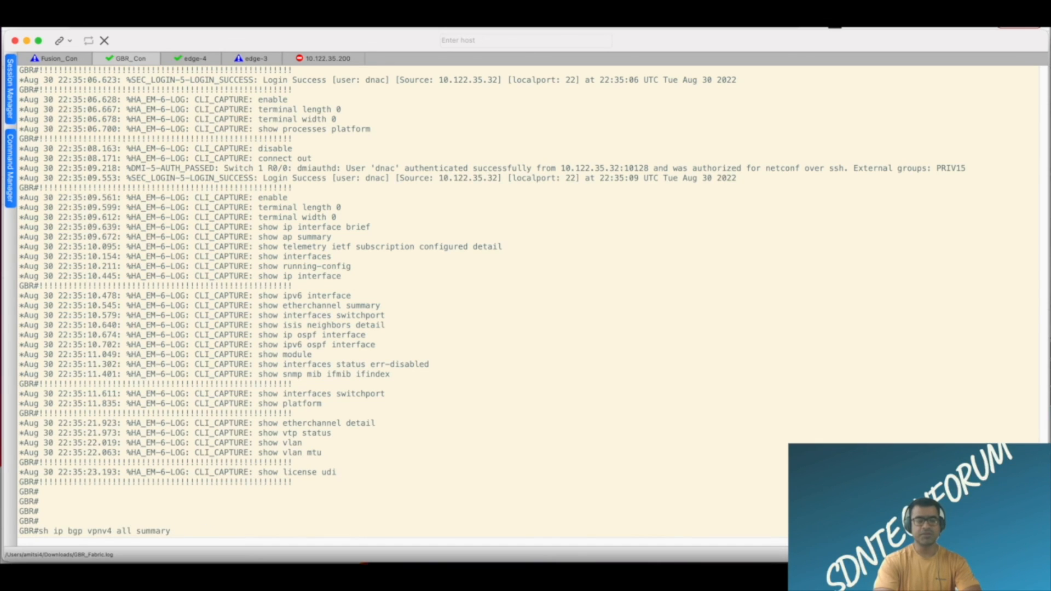
{"action": "key", "text": "Return"}
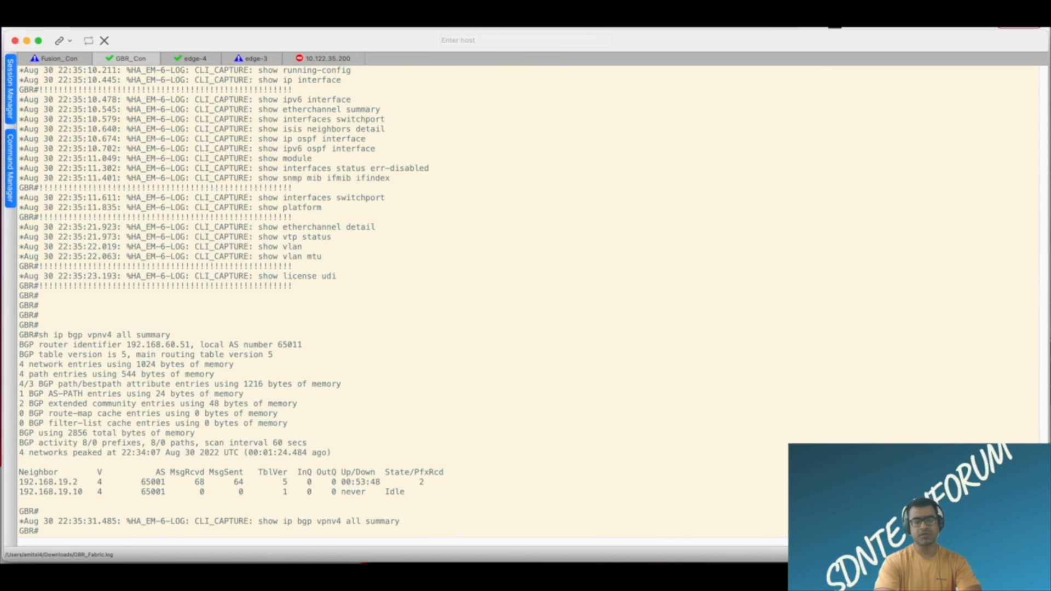
Run "sh ip bgp summary" on GBR and examine the BGP neighbor entries.
{"action": "type", "text": "sh ip bgp sum"}
{"action": "key", "text": "Tab"}
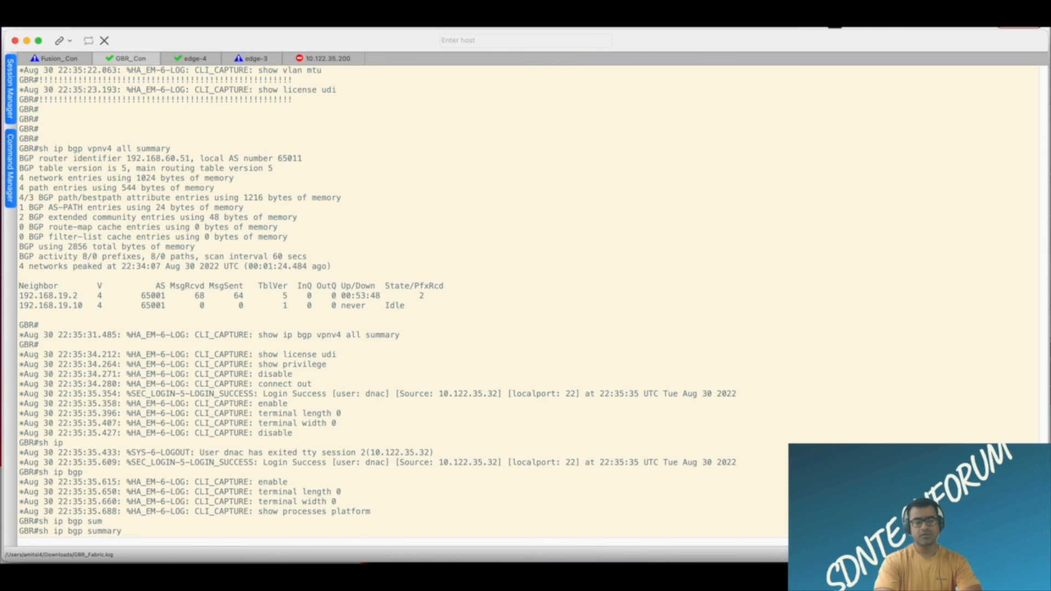
{"action": "key", "text": "Return"}
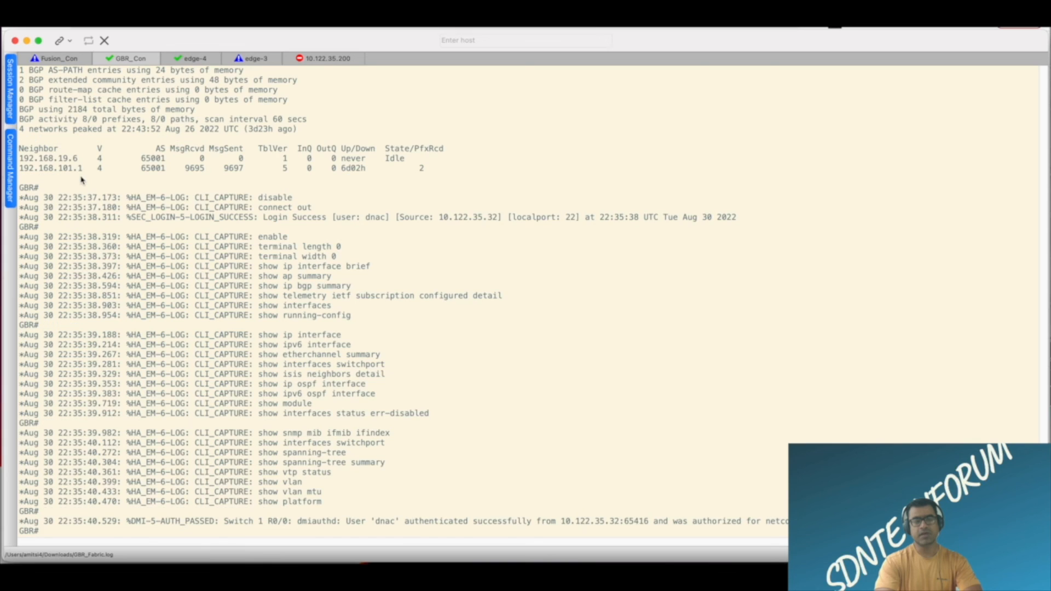
{"action": "left_click_drag", "start_coordinate": [83, 158], "coordinate": [31, 152]}
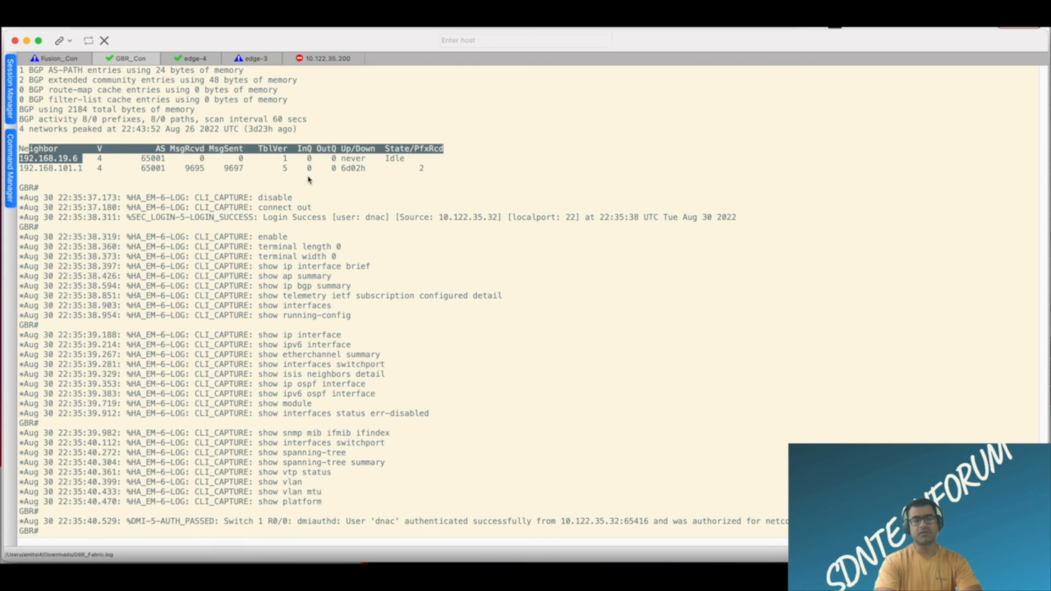
{"action": "scroll", "coordinate": [310, 179], "scroll_direction": "up", "scroll_amount": 5}
{"action": "scroll", "coordinate": [310, 179], "scroll_direction": "up", "scroll_amount": 10}
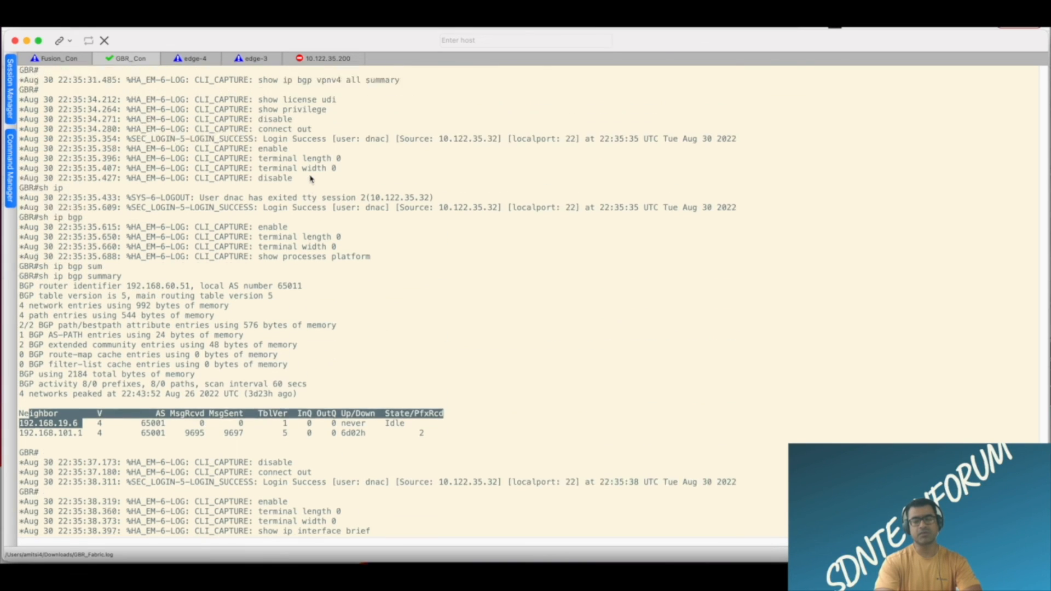
{"action": "left_click_drag", "start_coordinate": [93, 297], "coordinate": [12, 295]}
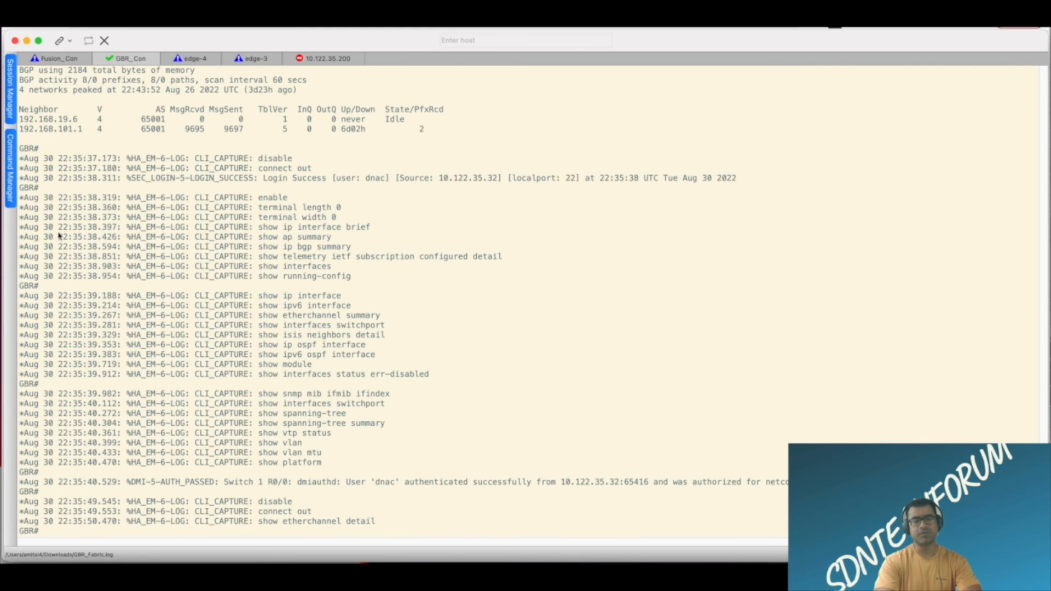
On the Fusion console, enter a comment line reading "config BGP here" that starts and ends with exclamation marks.
{"action": "left_click", "coordinate": [63, 63]}
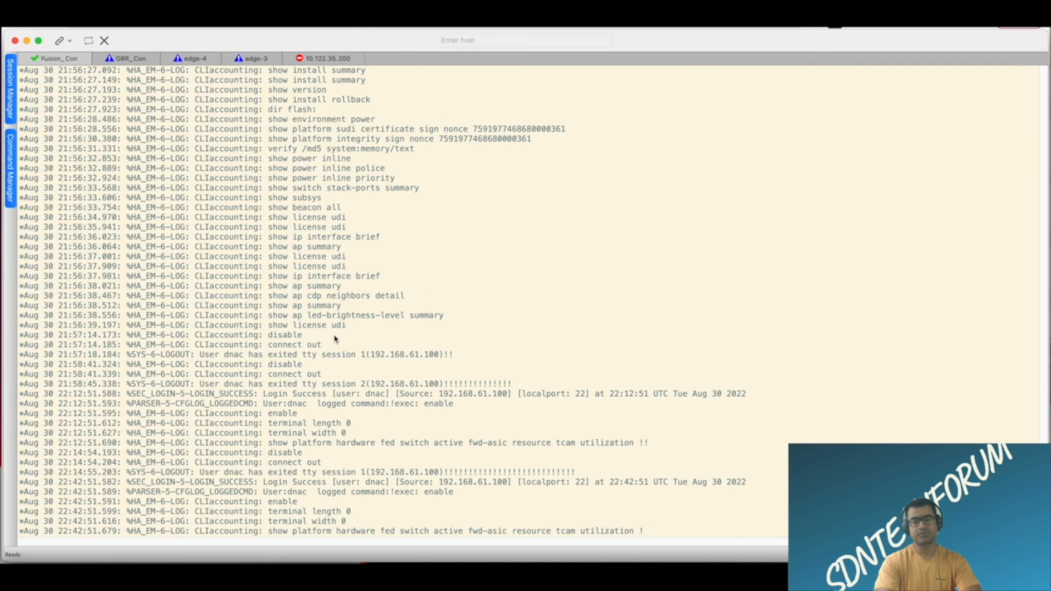
{"action": "key", "text": "Return"}
{"action": "key", "text": "Return"}
{"action": "key", "text": "Return"}
{"action": "key", "text": "Return"}
{"action": "key", "text": "Return"}
{"action": "key", "text": "Return"}
{"action": "type", "text": "Conf"}
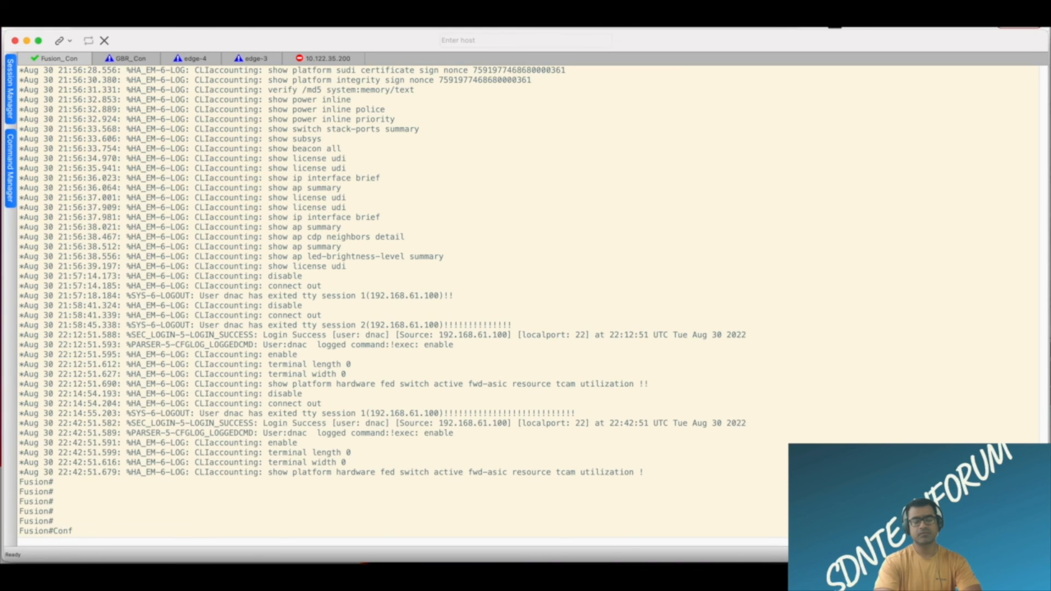
{"action": "key", "text": "BackSpace"}
{"action": "key", "text": "BackSpace"}
{"action": "key", "text": "BackSpace"}
{"action": "key", "text": "BackSpace"}
{"action": "type", "text": "!  config BGP here !!!!!!!!!!"}
{"action": "key", "text": "Return"}
{"action": "key", "text": "Return"}
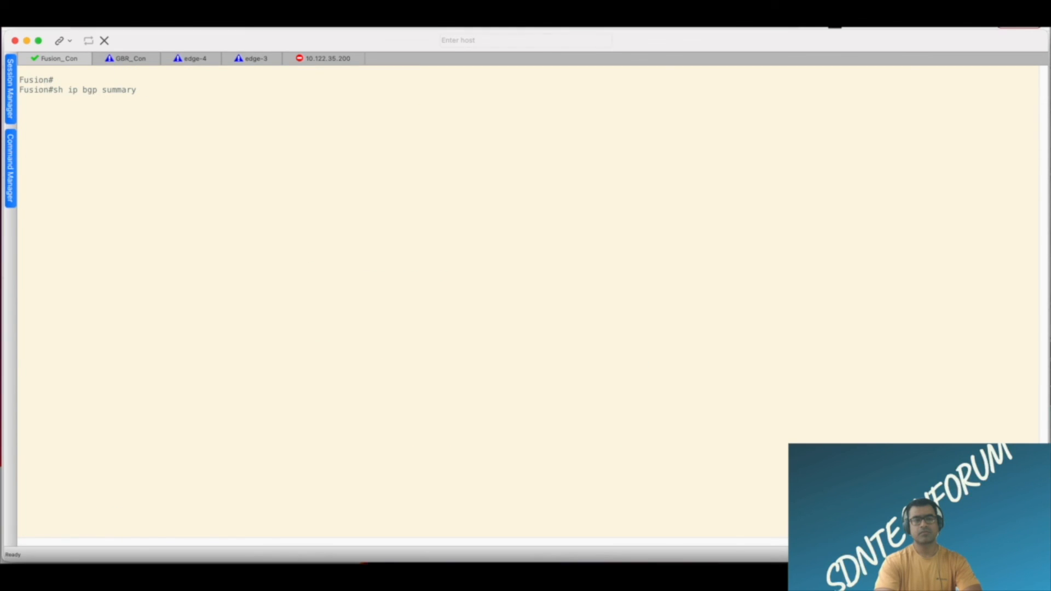
Run "sh ip bgp summary" on Fusion and highlight the listed BGP neighbors.
{"action": "key", "text": "Return"}
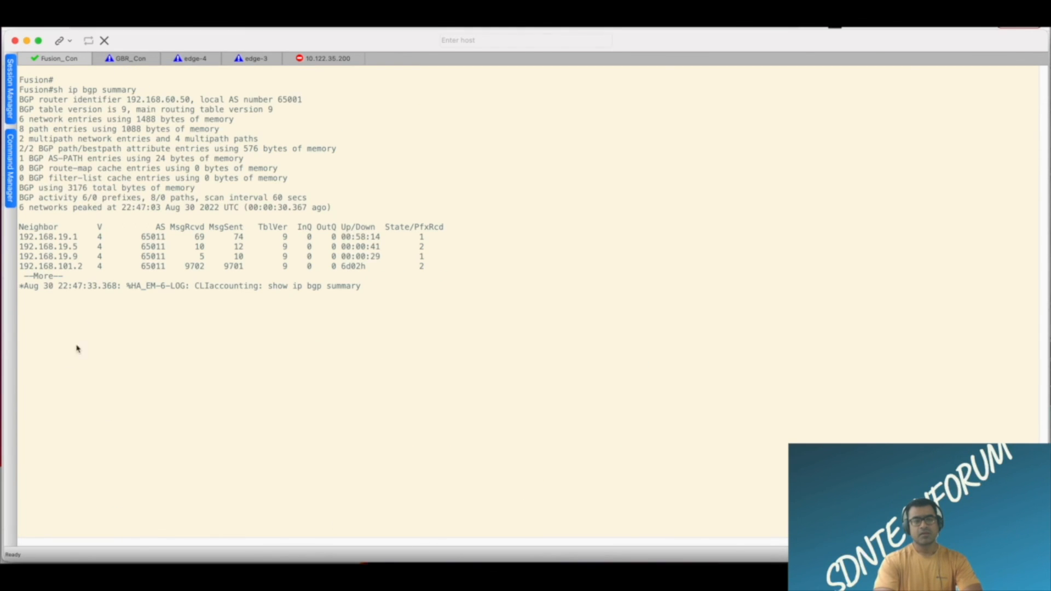
{"action": "left_click_drag", "start_coordinate": [19, 237], "coordinate": [379, 272]}
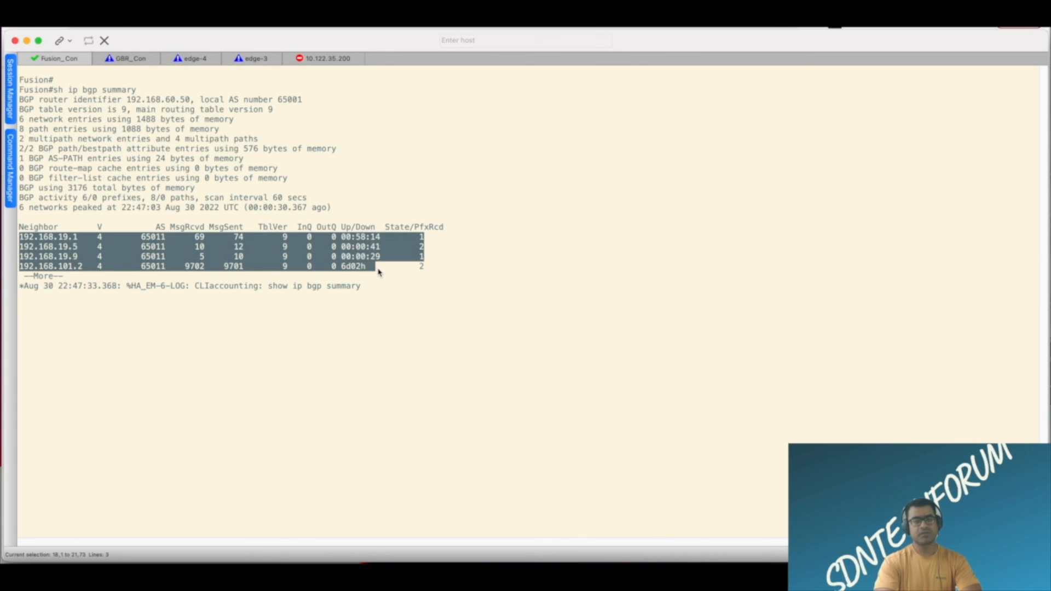
{"action": "left_click", "coordinate": [411, 192]}
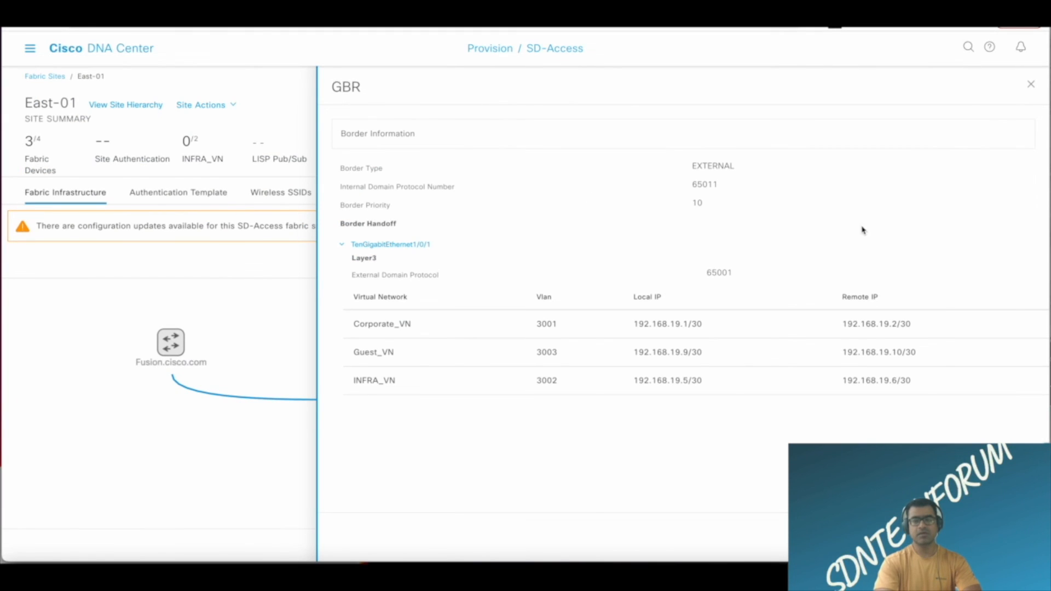
Switch to Cisco DNA Center, close GBR's border details and return to the home page.
{"action": "left_click", "coordinate": [1032, 87]}
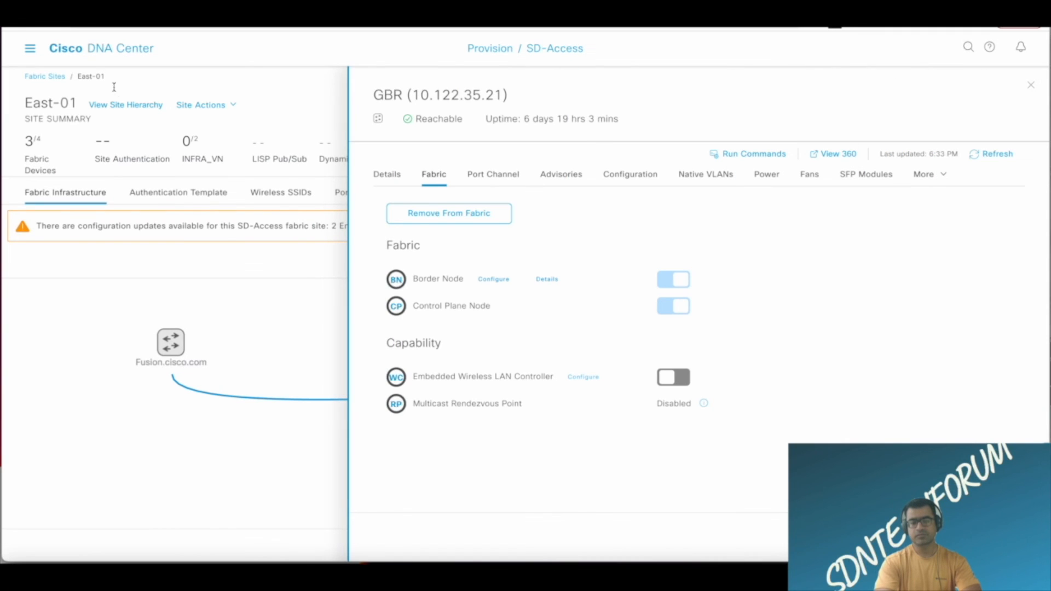
{"action": "left_click", "coordinate": [113, 49]}
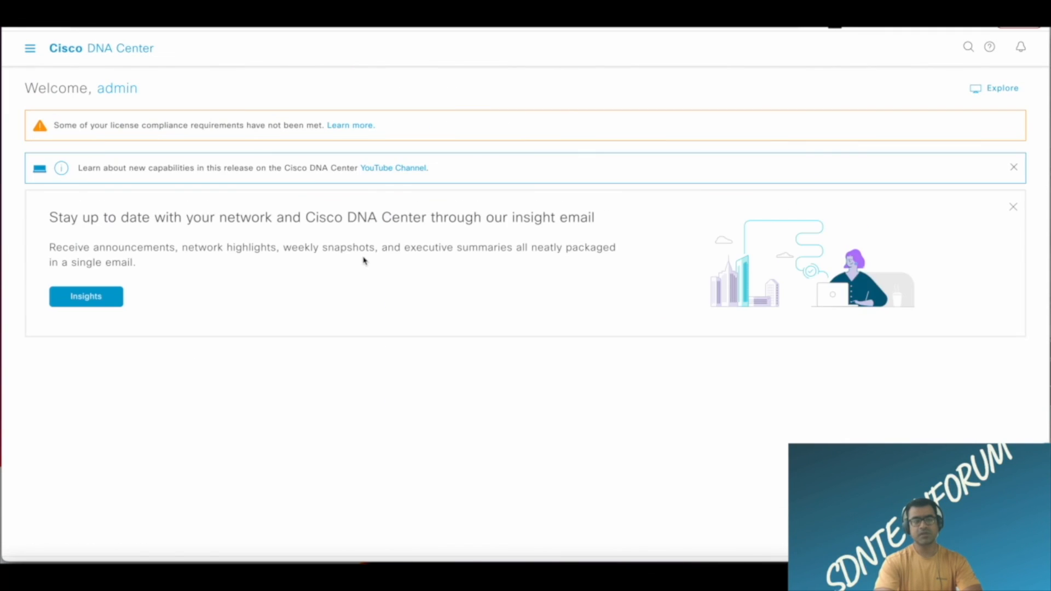